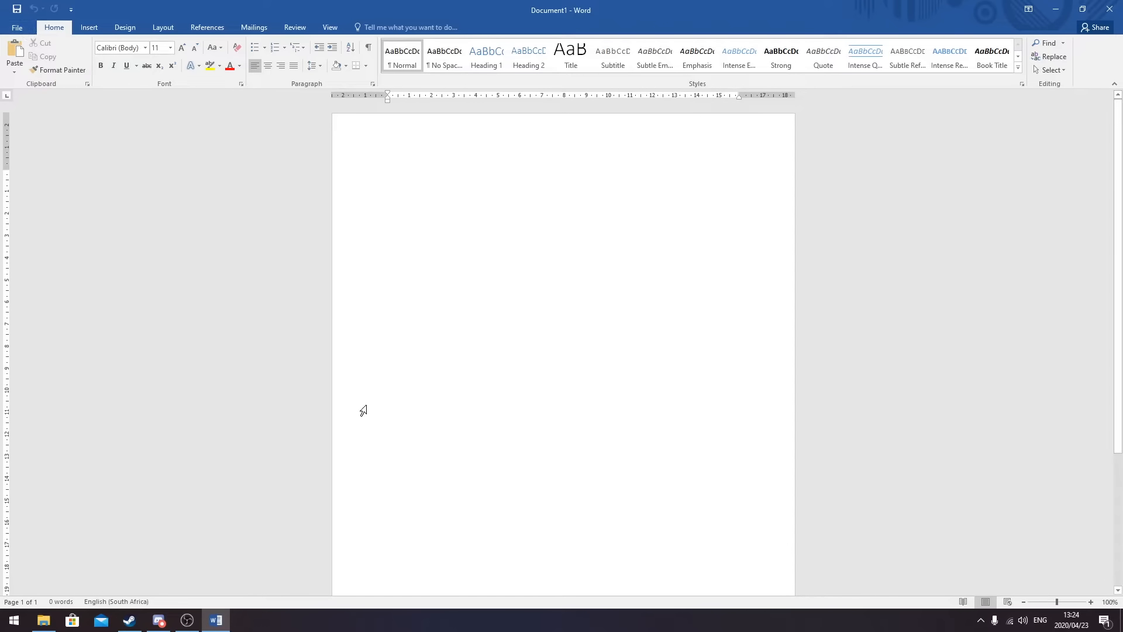
- Open the Question 2 document from the ODP L2 Student Files - NOV 2019 folder
click(16, 27)
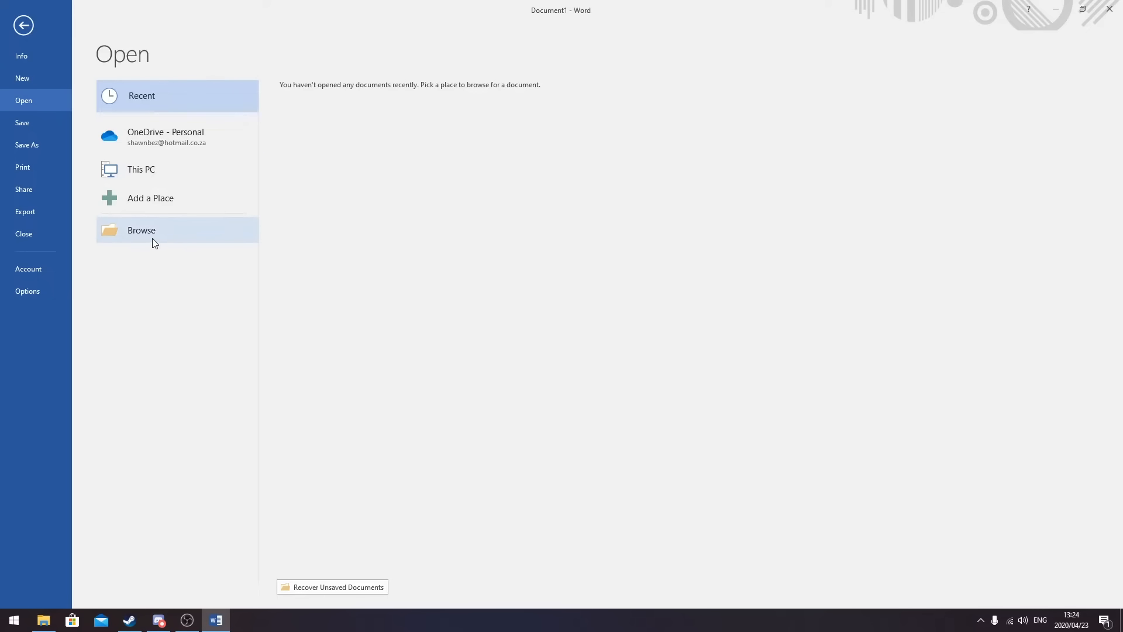
click(157, 229)
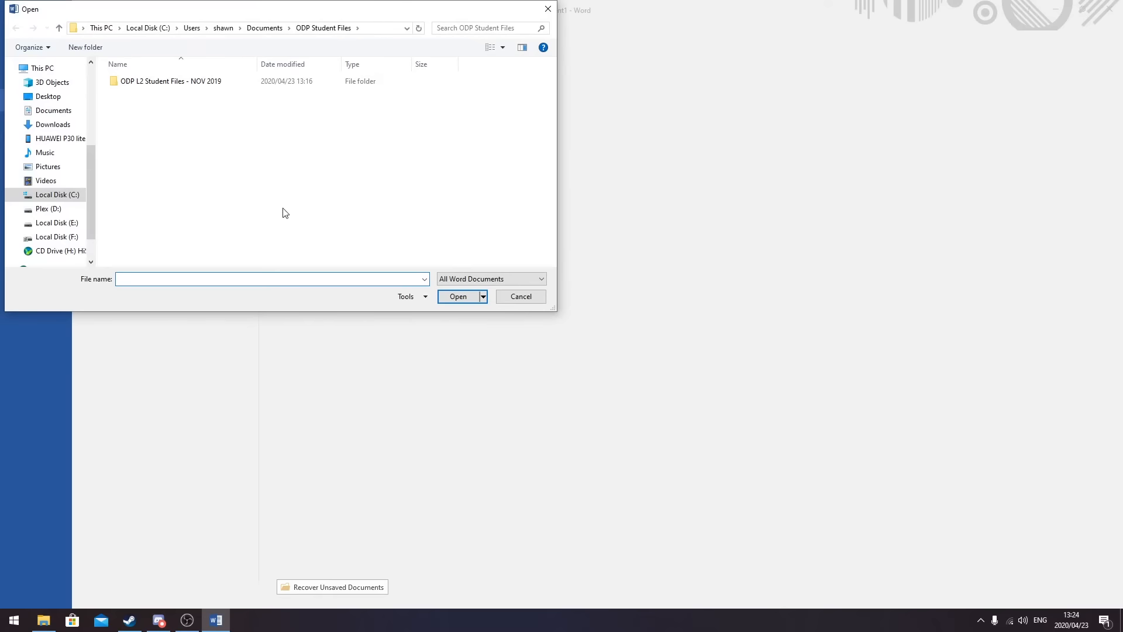
click(199, 83)
click(458, 296)
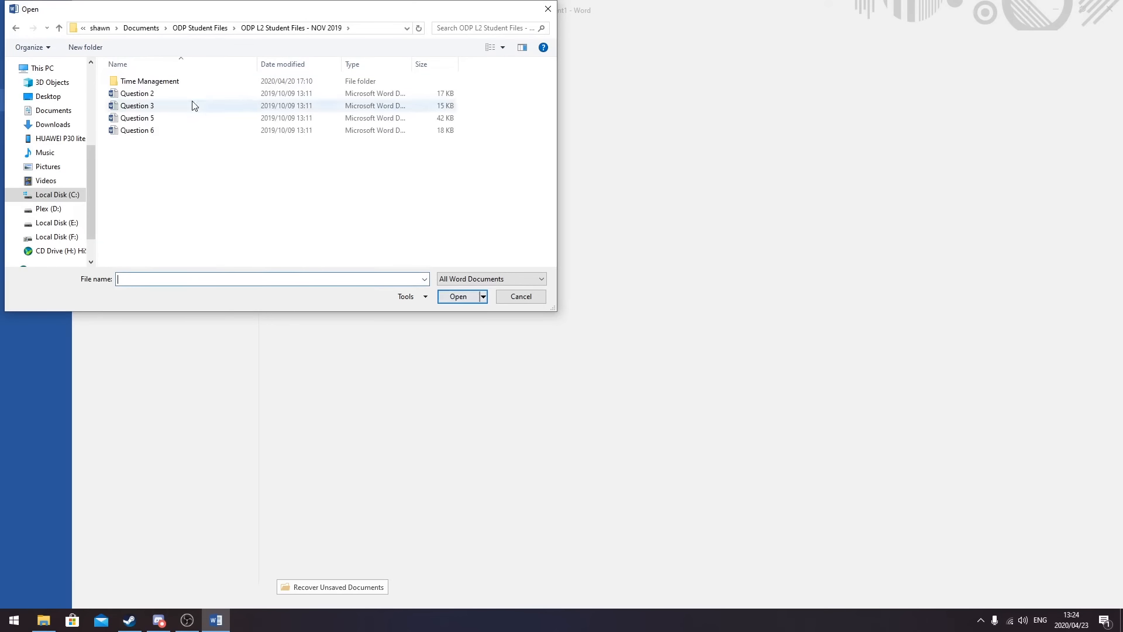
click(171, 94)
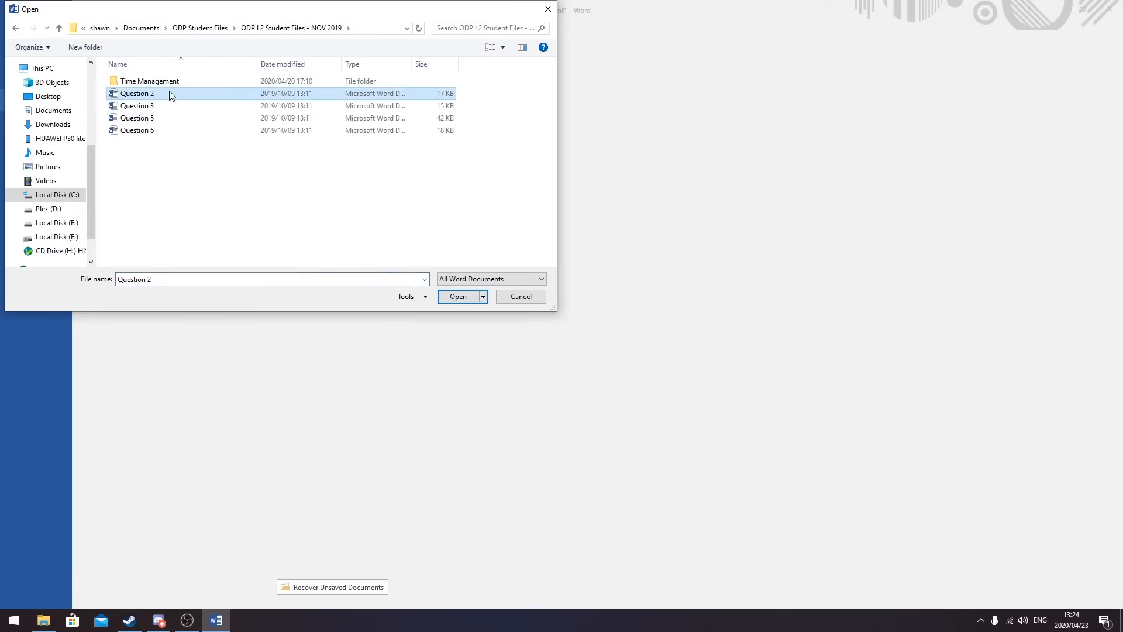
click(453, 296)
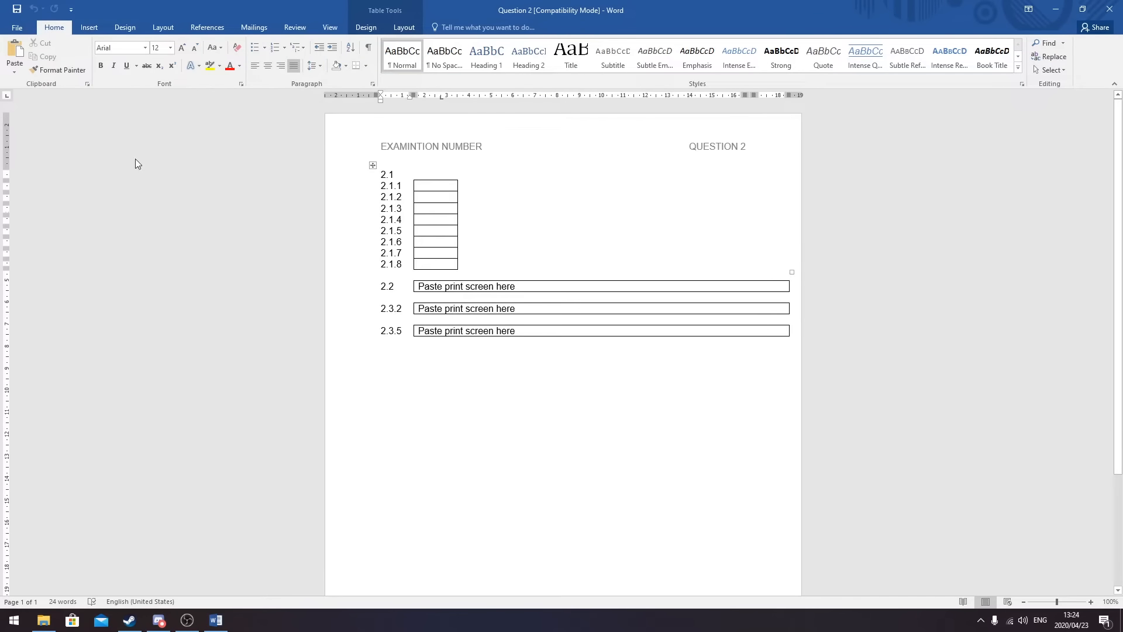
- Replace the EXAMINTION NUMBER header placeholder with the candidate's examination number and close the header
click(89, 27)
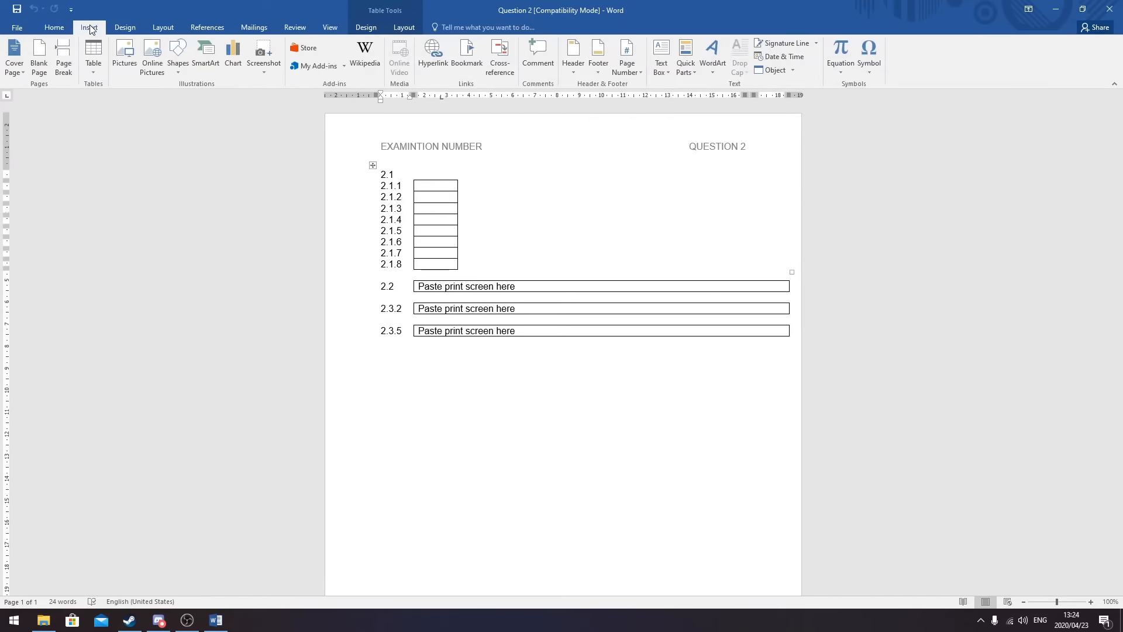
click(576, 73)
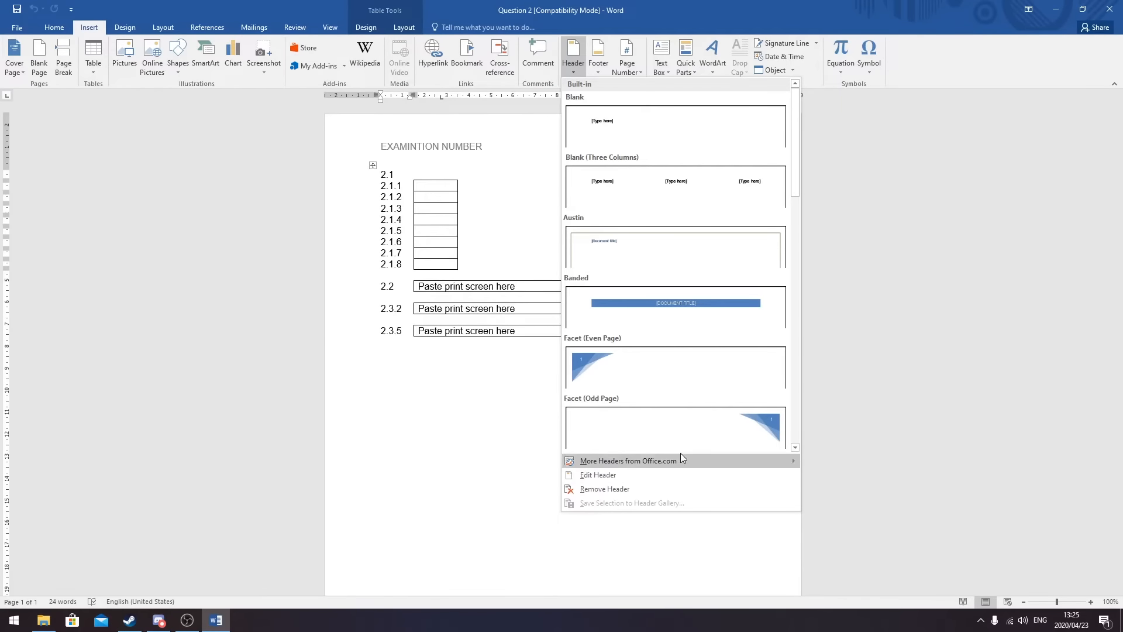
click(449, 488)
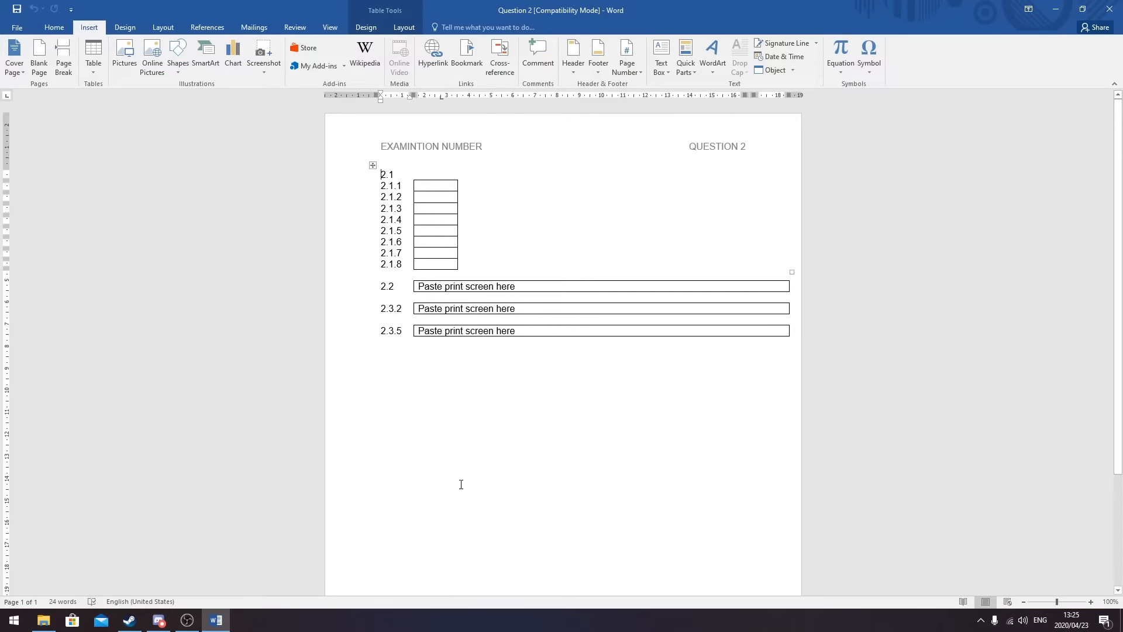
double_click(477, 149)
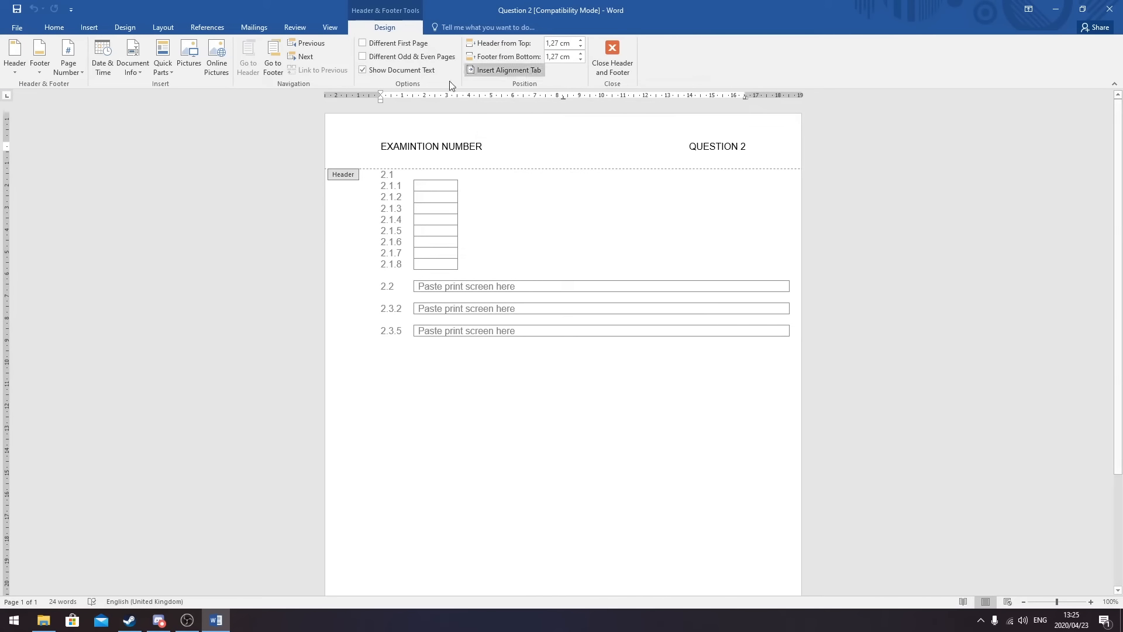
key(BackSpace)
key(BackSpace)
key(BackSpace)
key(BackSpace)
key(BackSpace)
key(BackSpace)
key(BackSpace)
key(BackSpace)
key(BackSpace)
key(BackSpace)
key(BackSpace)
key(BackSpace)
key(BackSpace)
key(BackSpace)
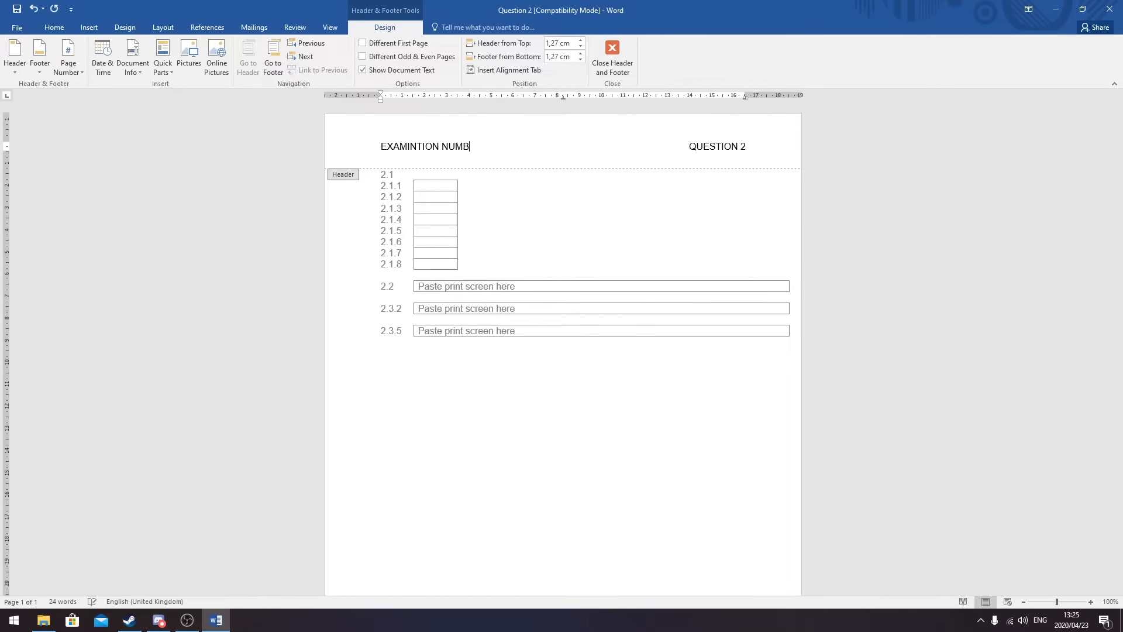
key(BackSpace)
key(BackSpace)
key(BackSpace)
key(BackSpace)
text(1234567890123)
click(630, 58)
click(724, 230)
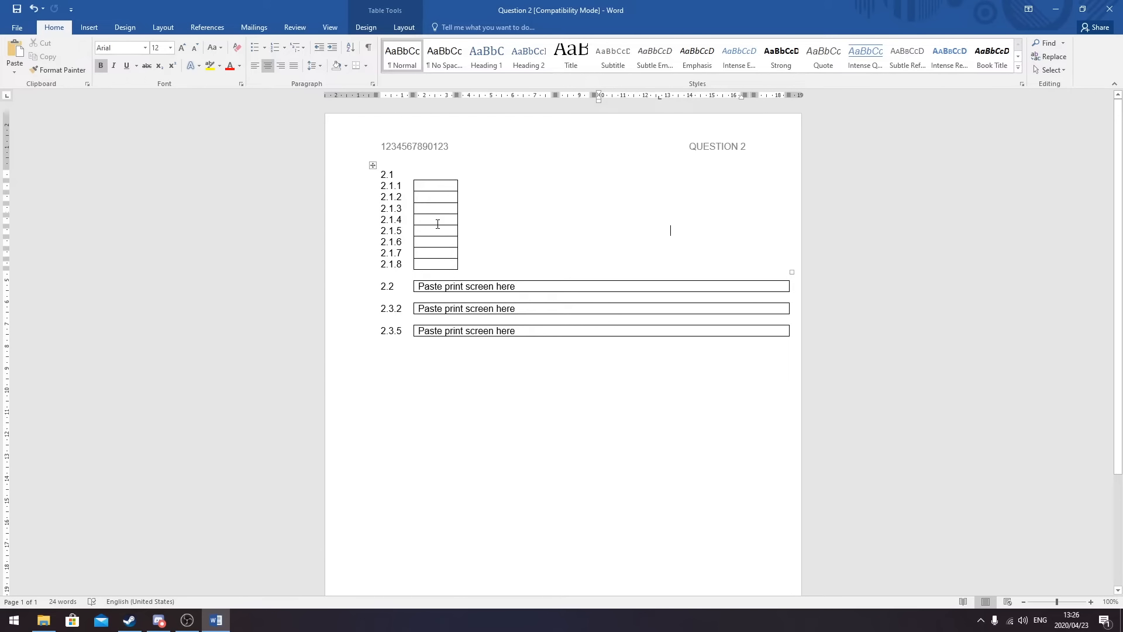
- Enter answers A, C, F and H in answer cells 2.1.1 to 2.1.4
click(437, 186)
text(A)
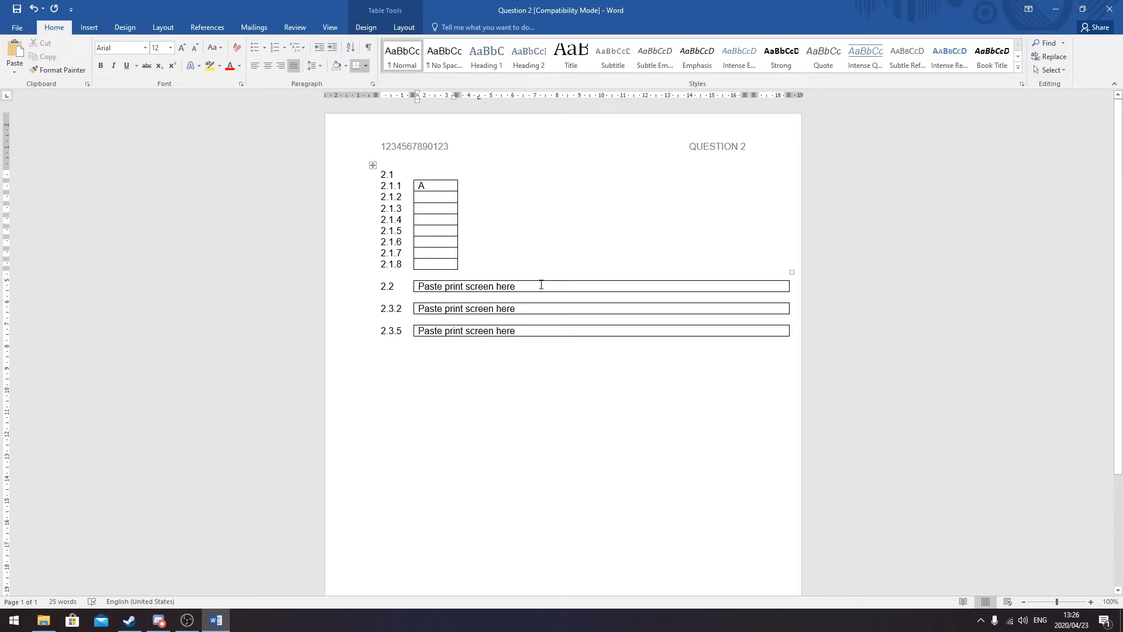
click(446, 198)
text(C)
key(Down)
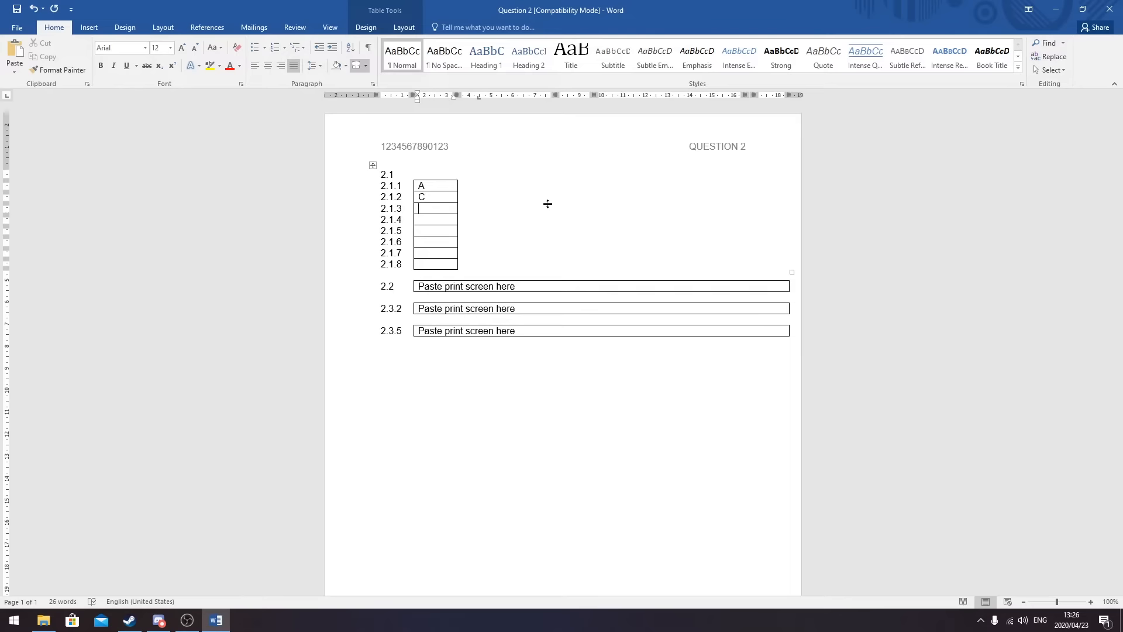
click(422, 209)
text(F)
text(H)
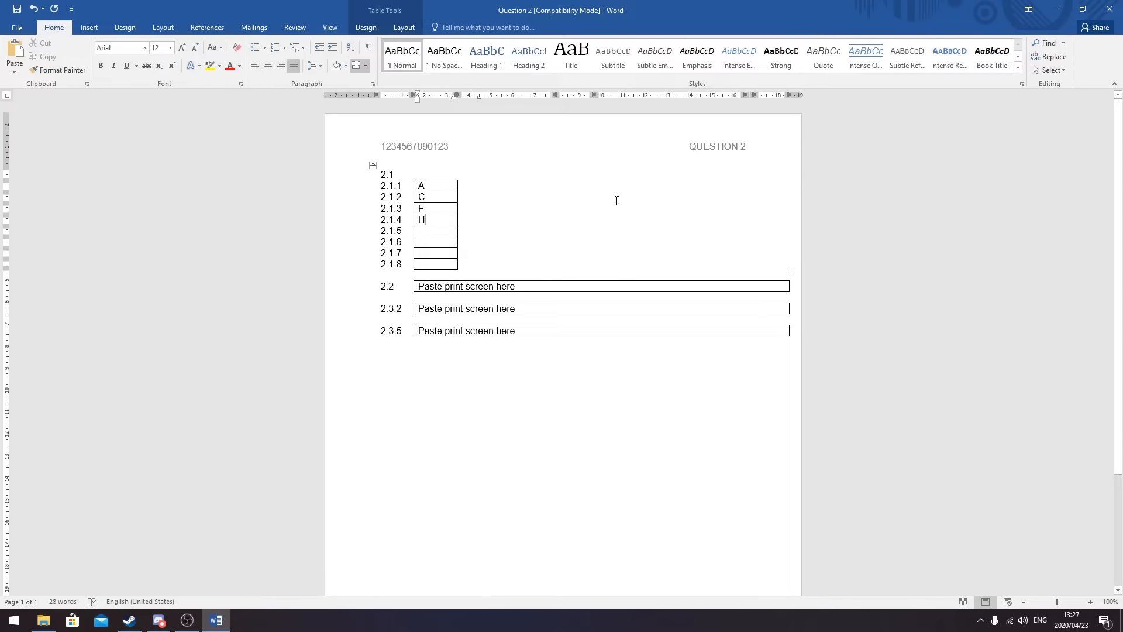
click(441, 230)
- Dismiss the stray Go To dialog and enter G in answer cell 2.1.5
key(ctrl+g)
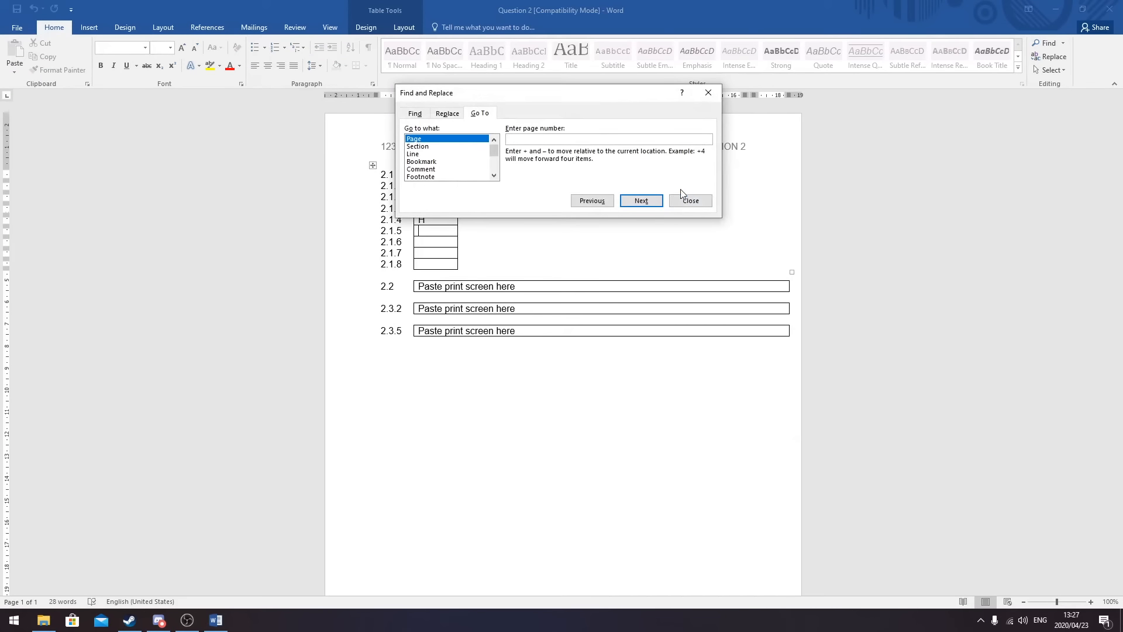
click(691, 200)
text(G)
click(437, 243)
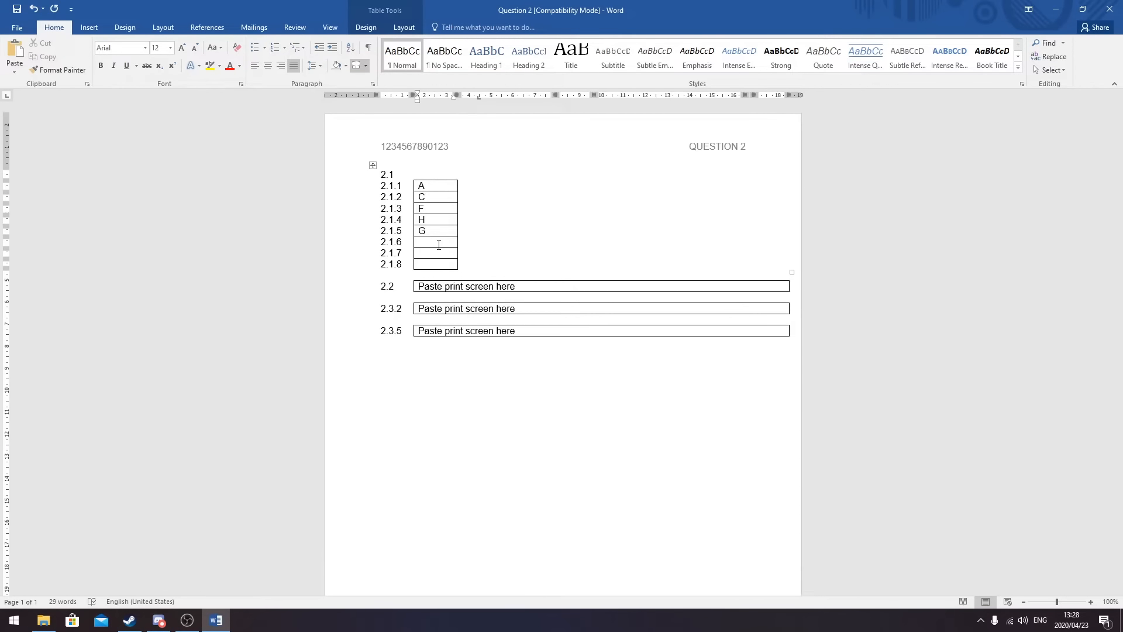
- Enter E, D and B in answer cells 2.1.6, 2.1.7 and 2.1.8
click(439, 245)
text(E)
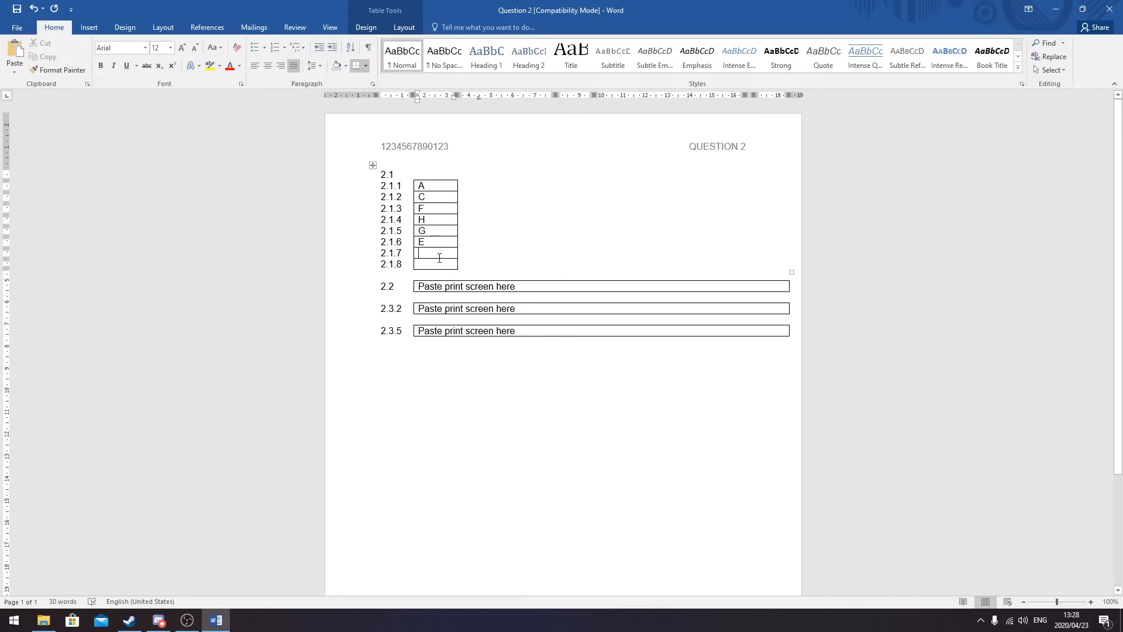
text(D)
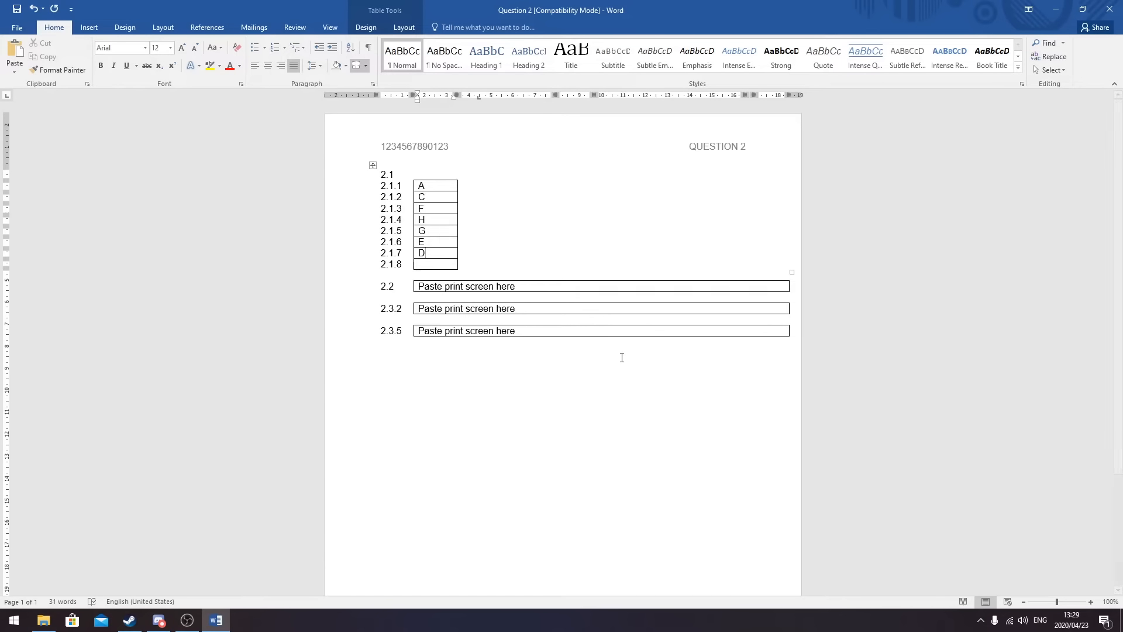
click(430, 263)
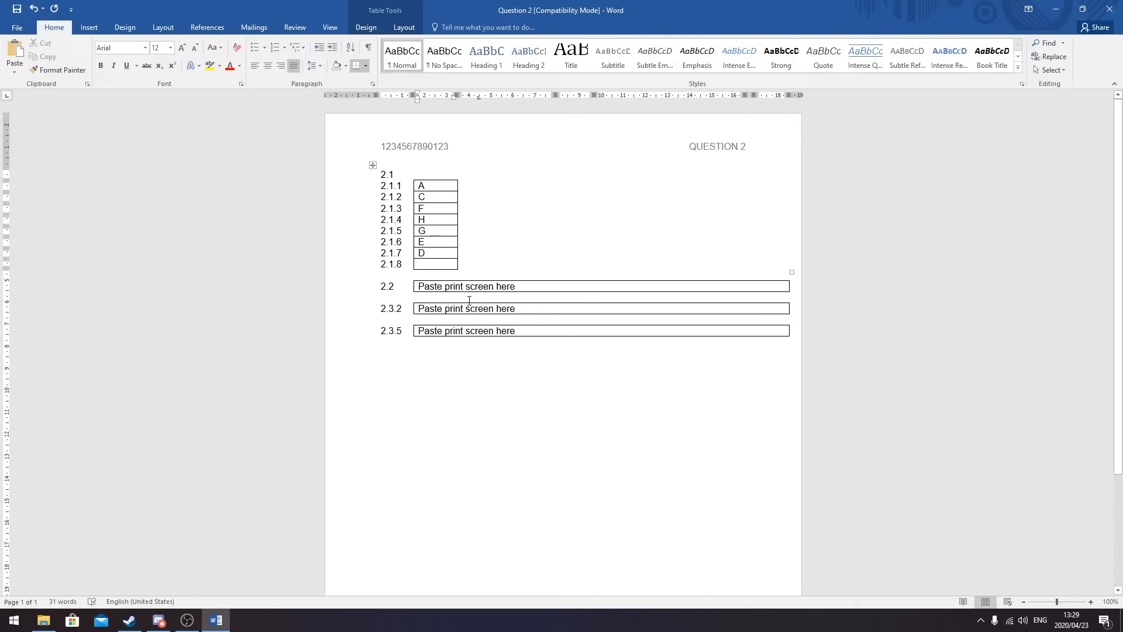
text(B)
click(521, 286)
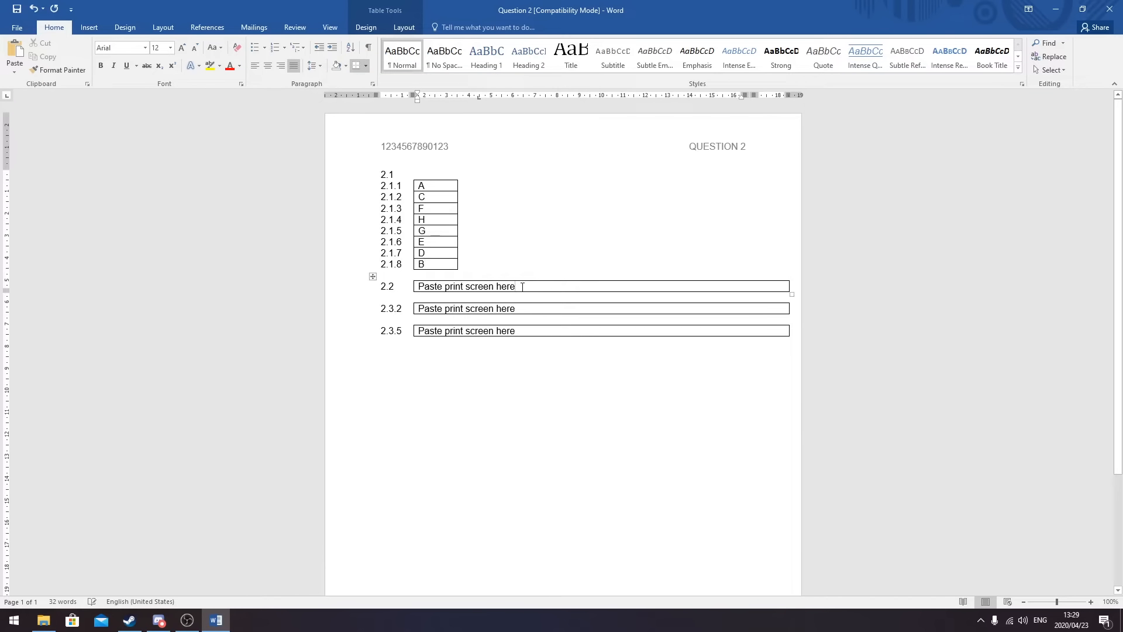
- Delete the 'Paste print screen here' placeholder from the 2.2 box and show the File Info page
drag(530, 287, 418, 287)
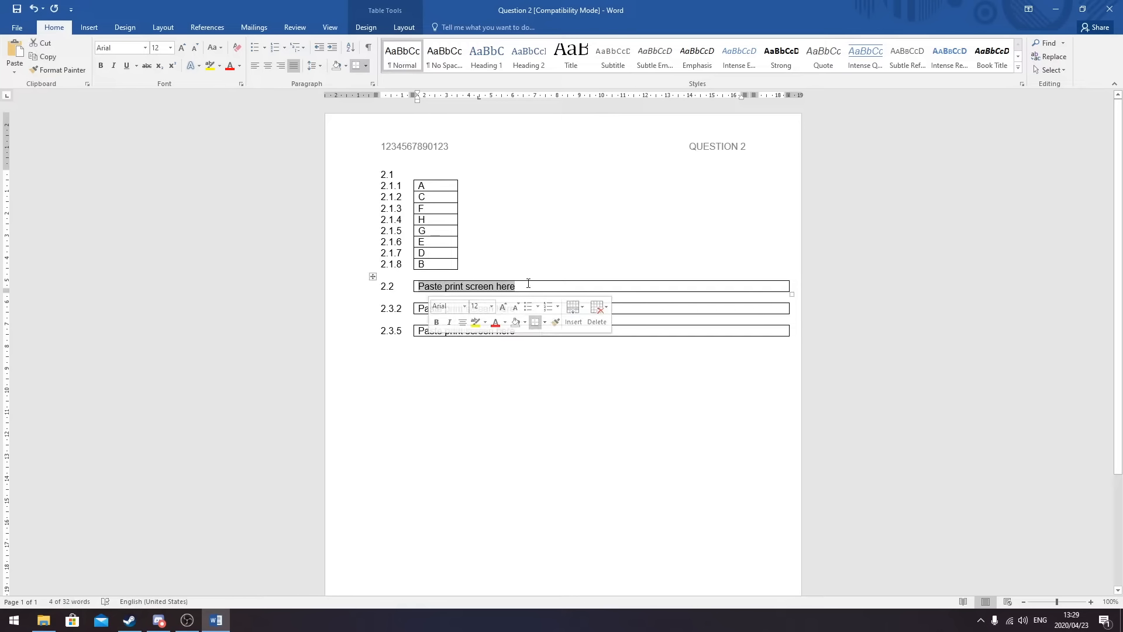
key(Delete)
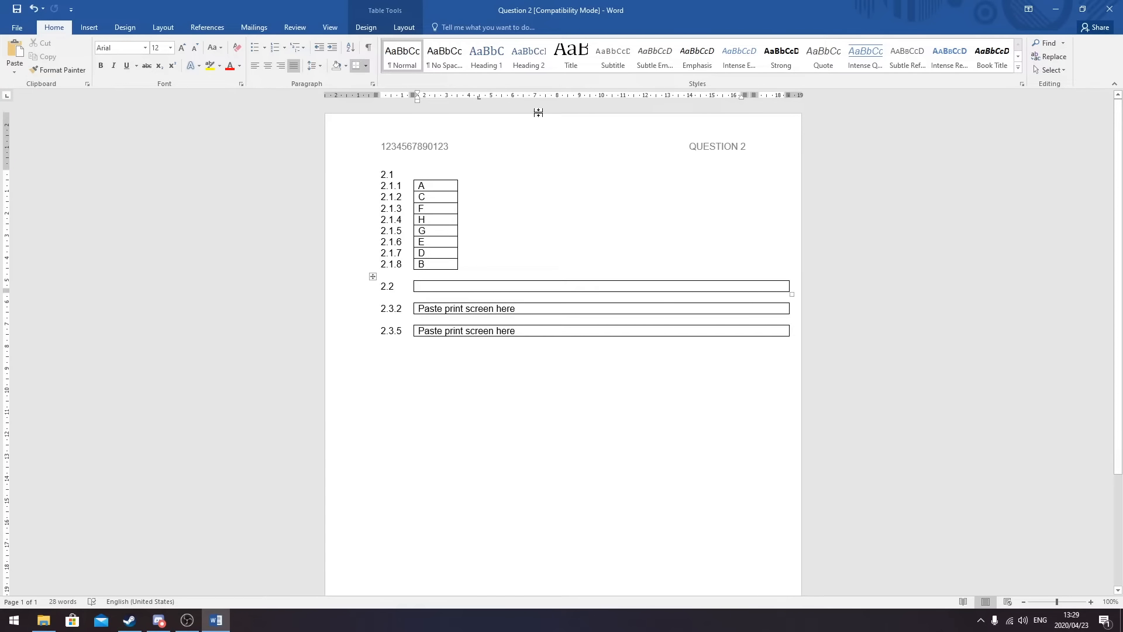
click(21, 27)
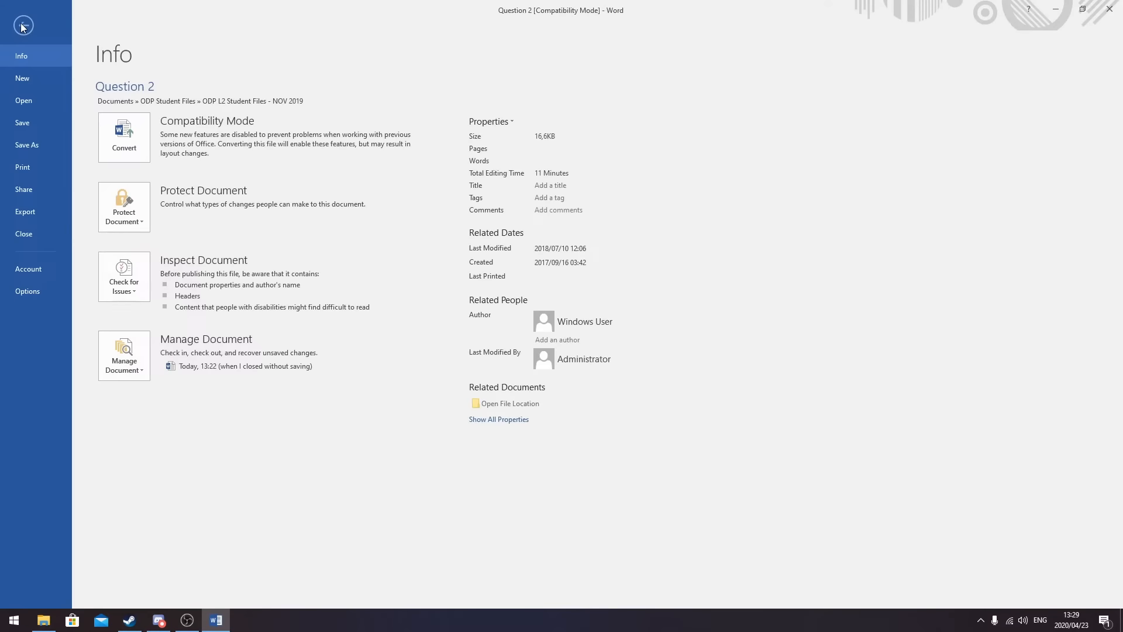
click(22, 23)
click(22, 26)
- Set Show measurements in units of to Centimeters in Word Options Advanced settings
click(40, 293)
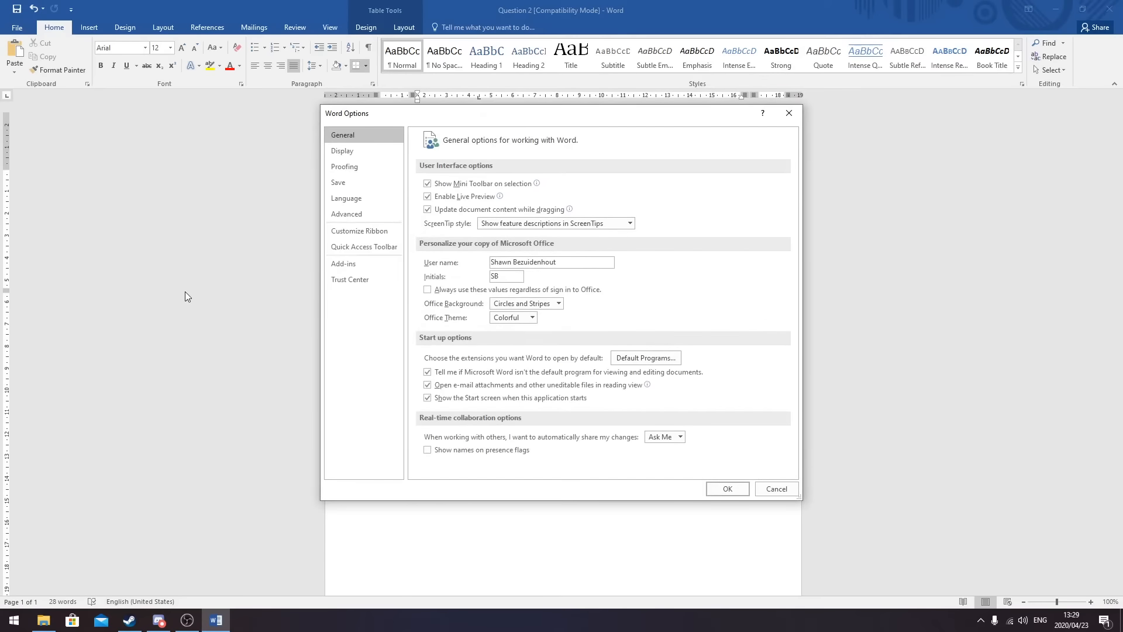
click(363, 214)
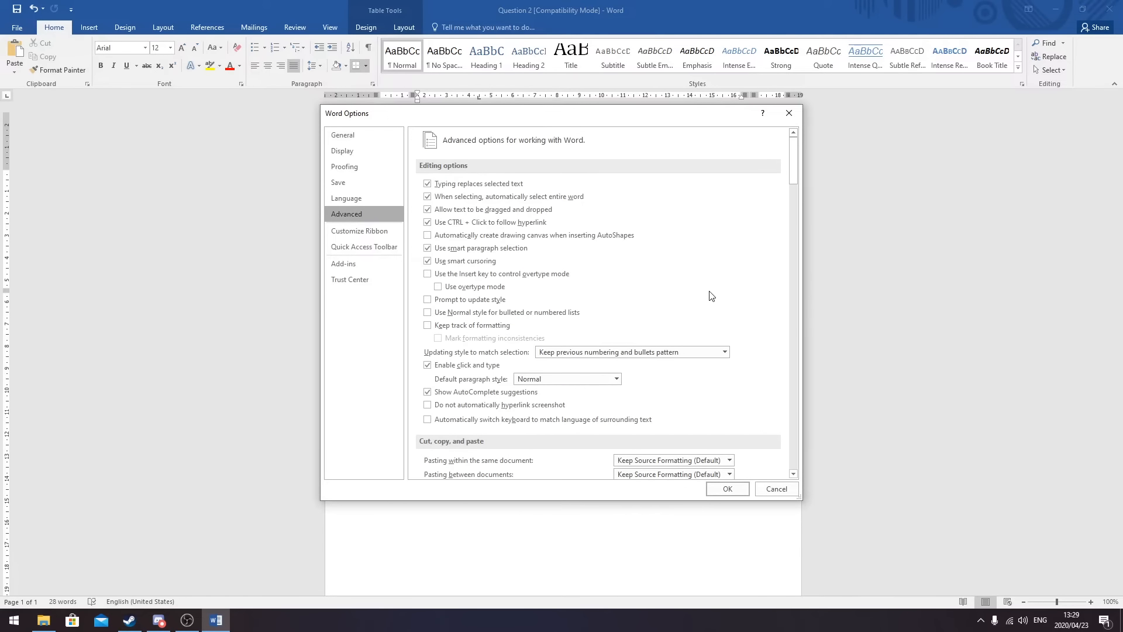
scroll(695, 267, down, 8)
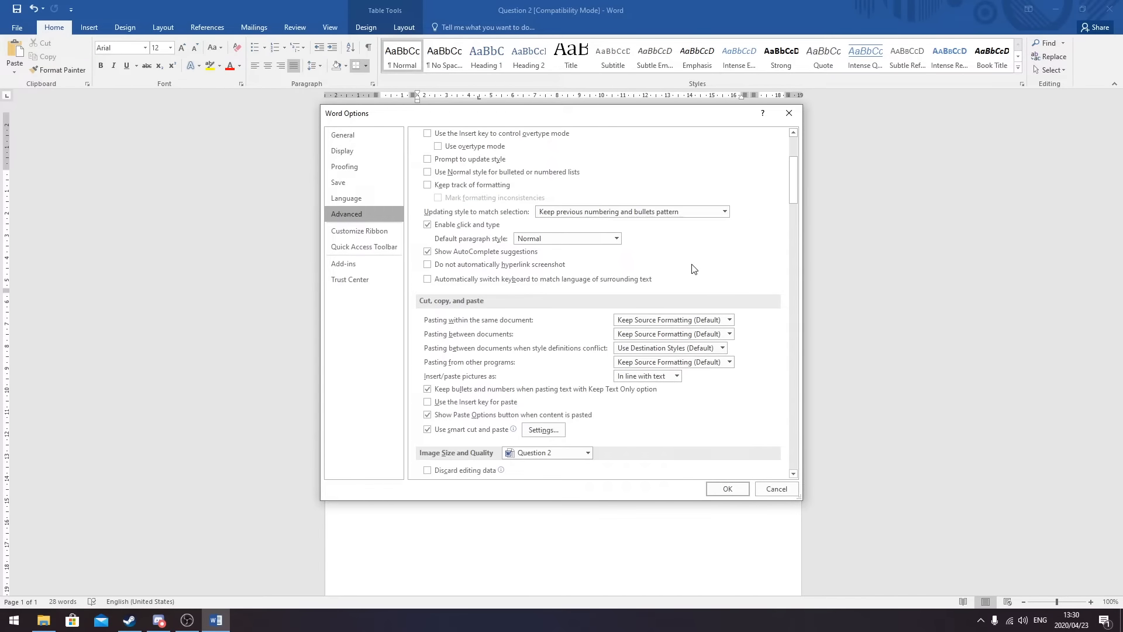
scroll(693, 268, down, 5)
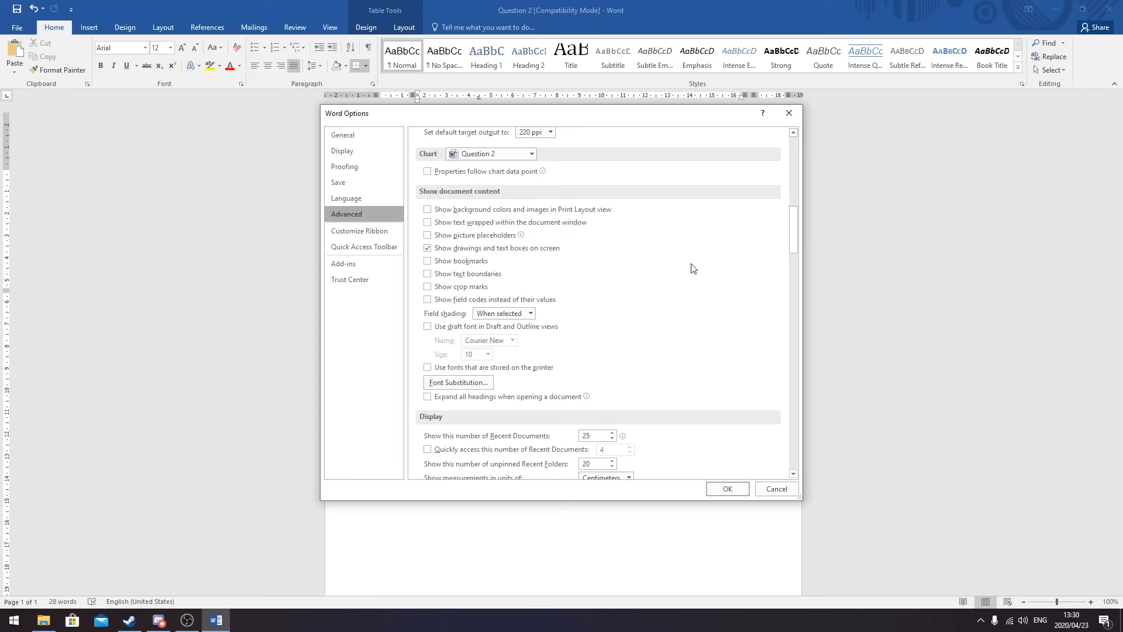
scroll(693, 268, down, 2)
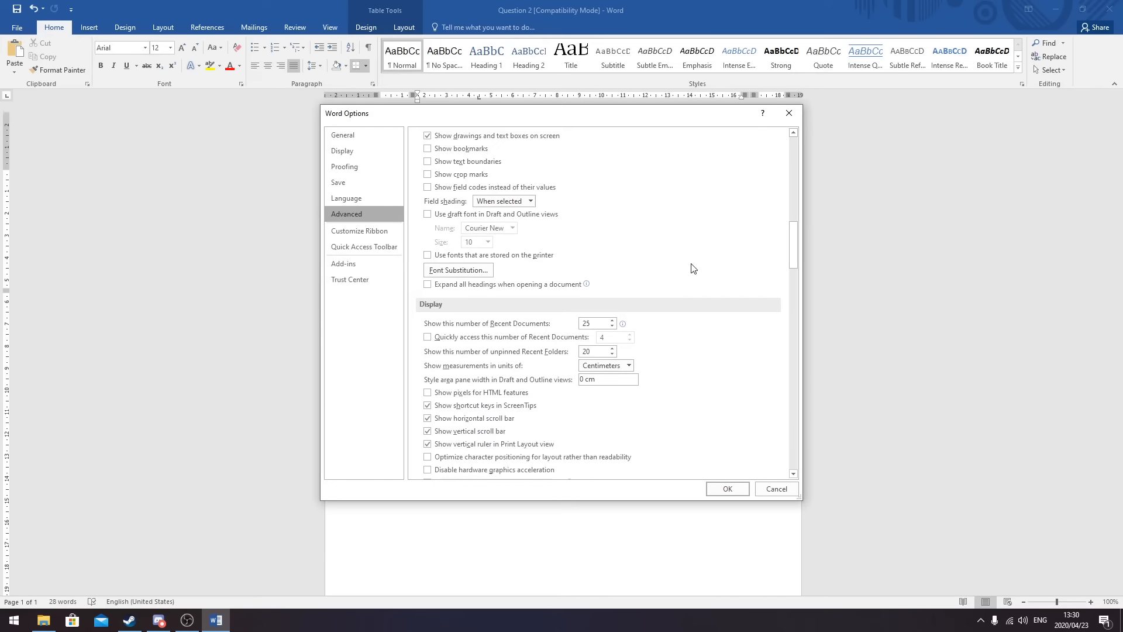
click(628, 365)
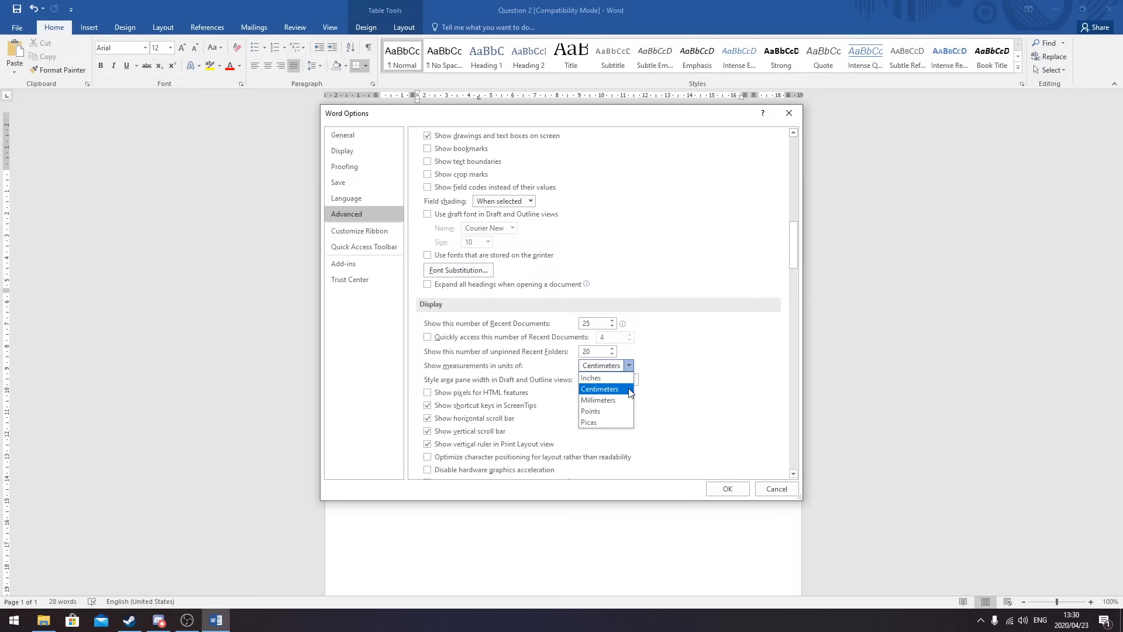
click(734, 493)
click(733, 489)
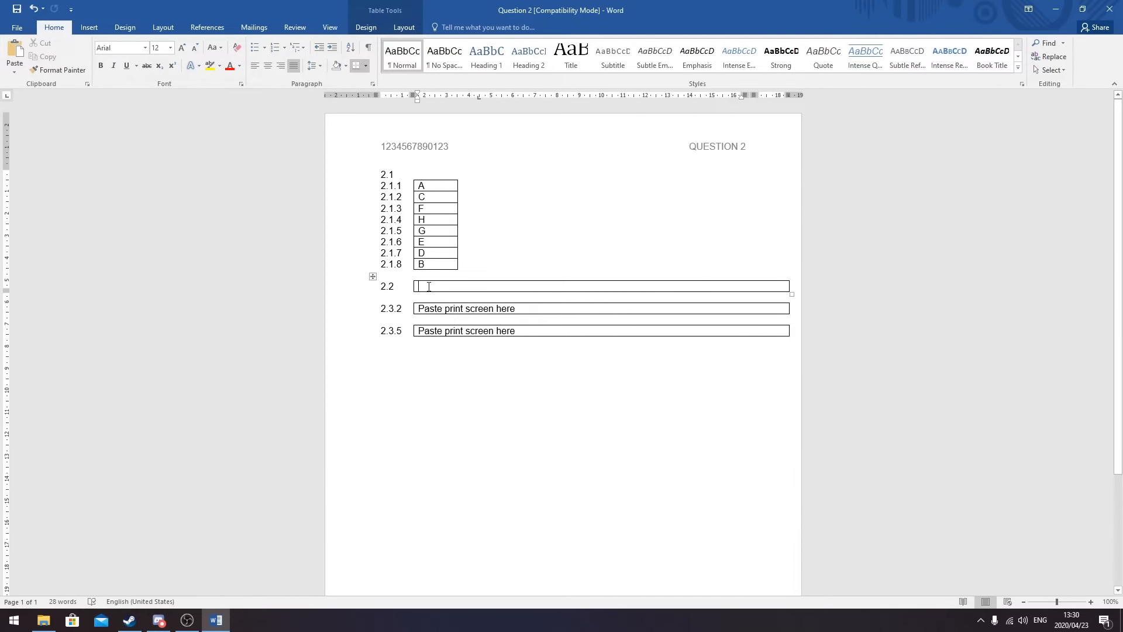
- Paste the Word Options screenshot into cell 2.2 and place the cursor in row 2.3.2
click(16, 51)
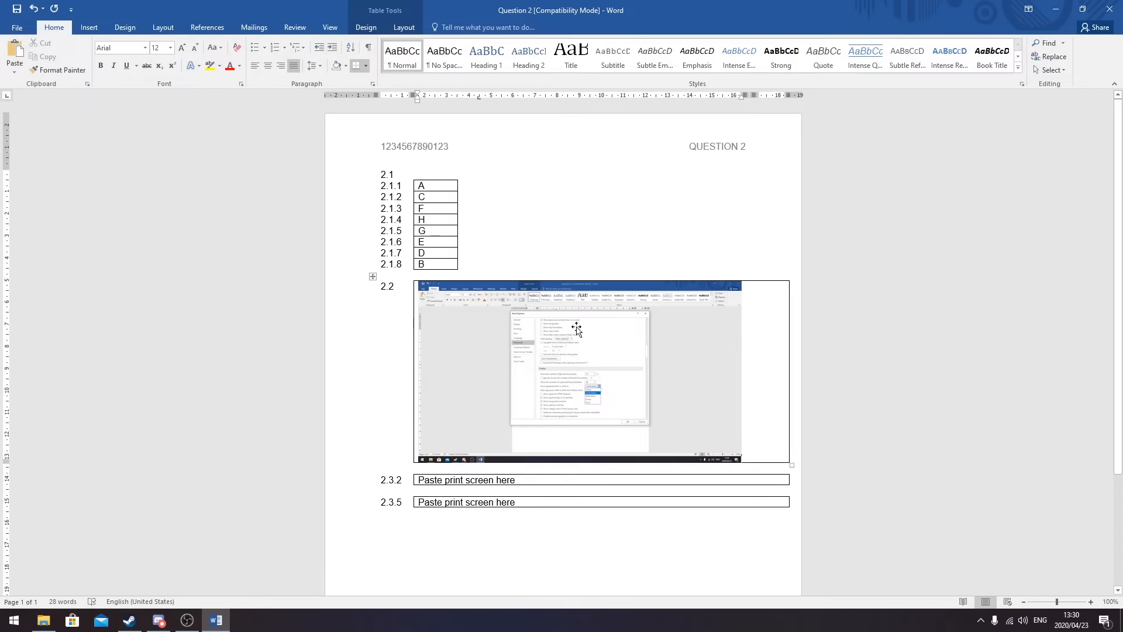
scroll(577, 330, down, 3)
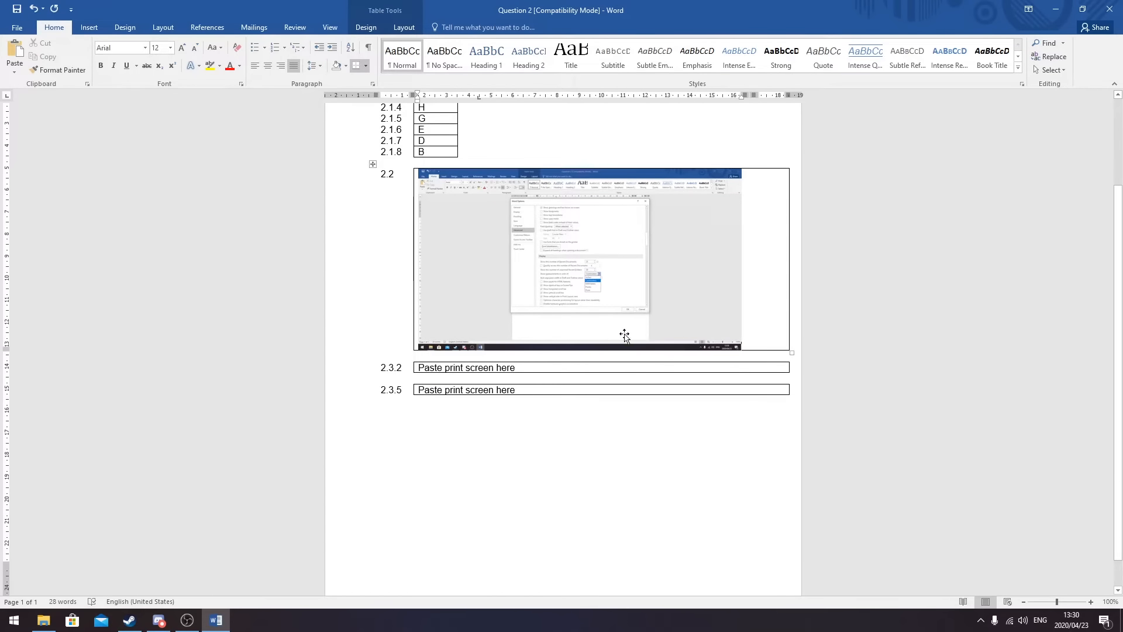
click(532, 368)
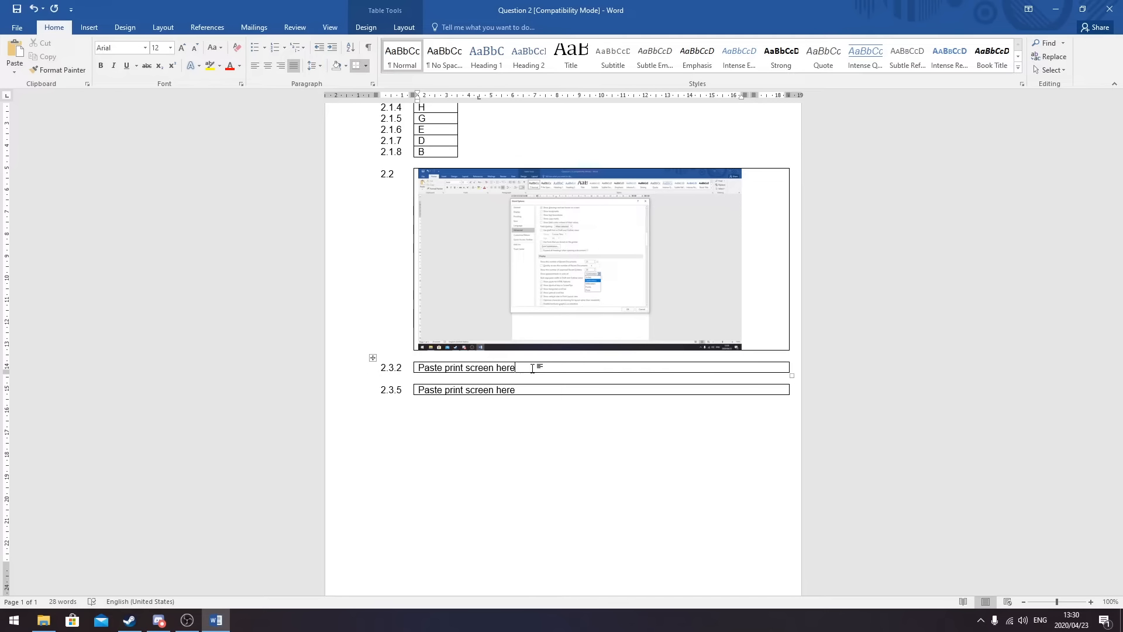
click(43, 620)
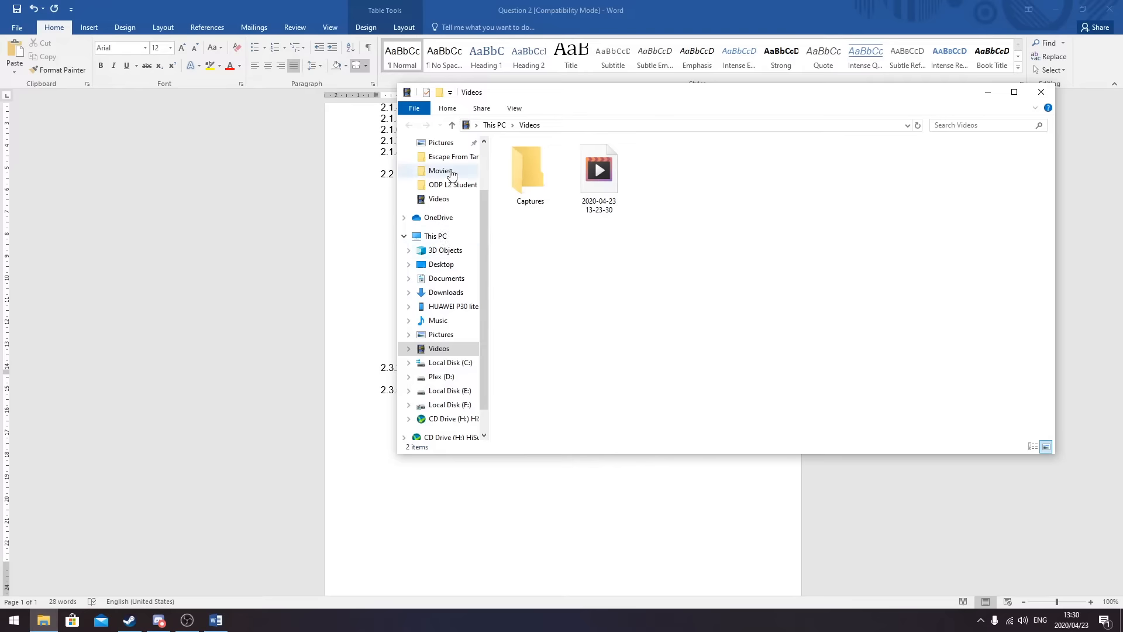
- Browse File Explorer to Documents > ODP Student Files > ODP L2 Student Files - NOV 2019 and maximize it
click(452, 280)
click(547, 211)
double_click(547, 211)
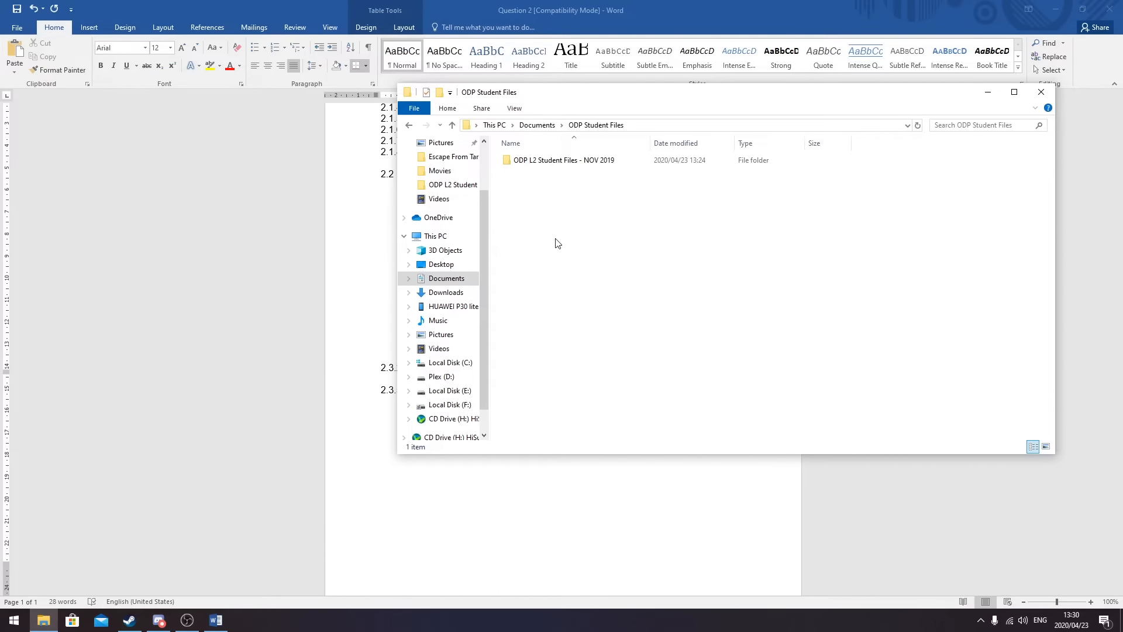
double_click(544, 160)
drag(622, 97, 484, 110)
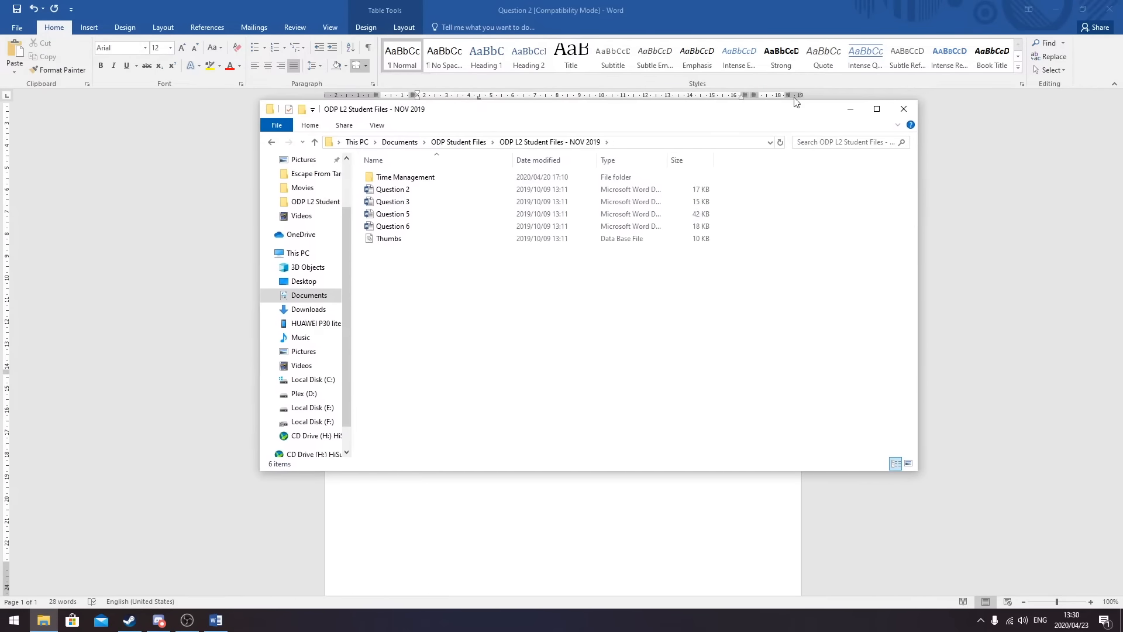
click(877, 108)
- Switch between the Word document and the Explorer window using the taskbar
click(1055, 10)
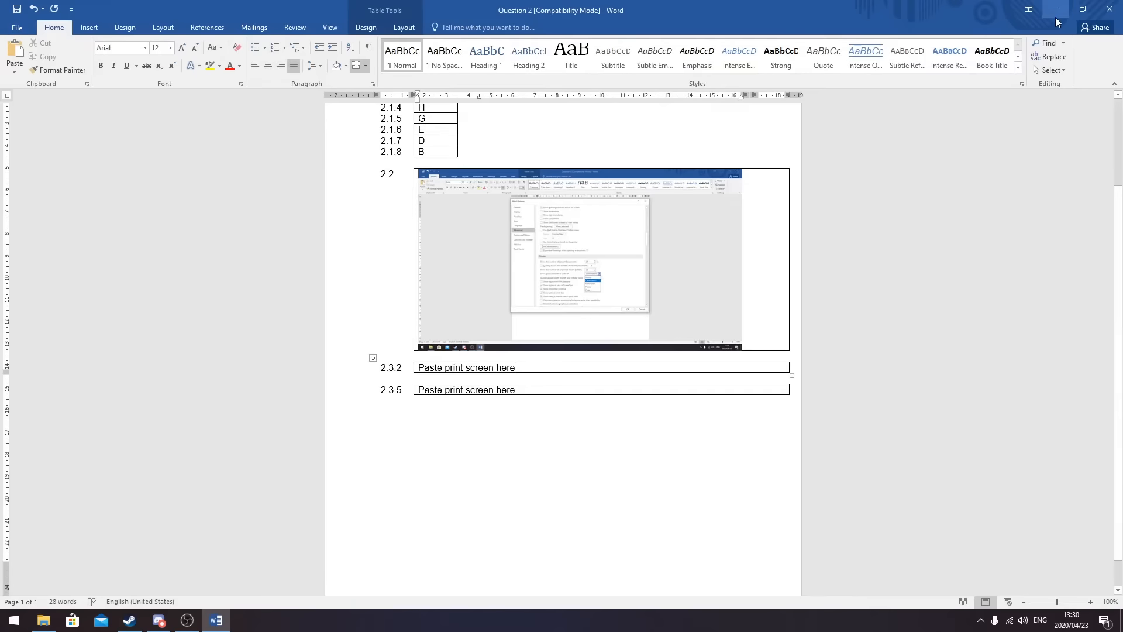
click(1055, 11)
click(206, 624)
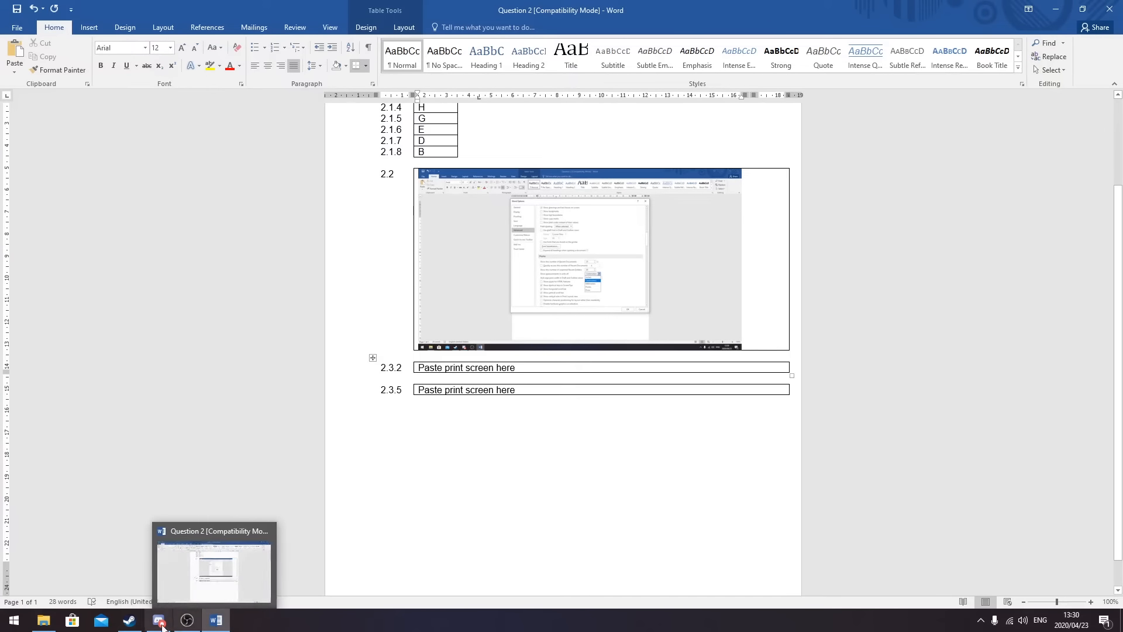
click(44, 621)
click(217, 620)
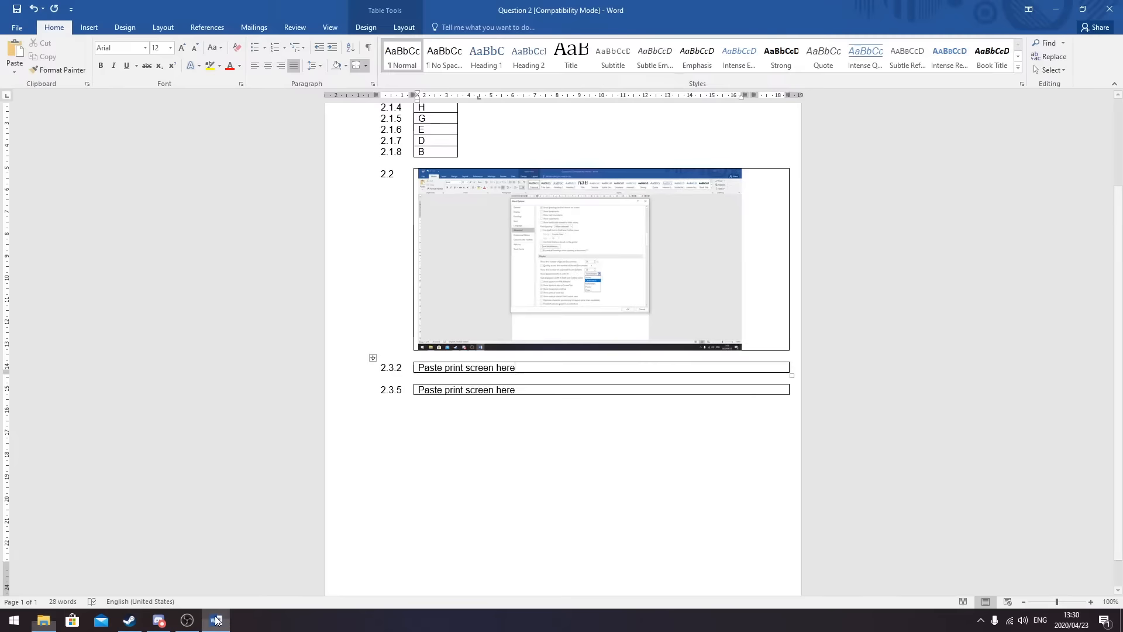
click(44, 621)
click(212, 621)
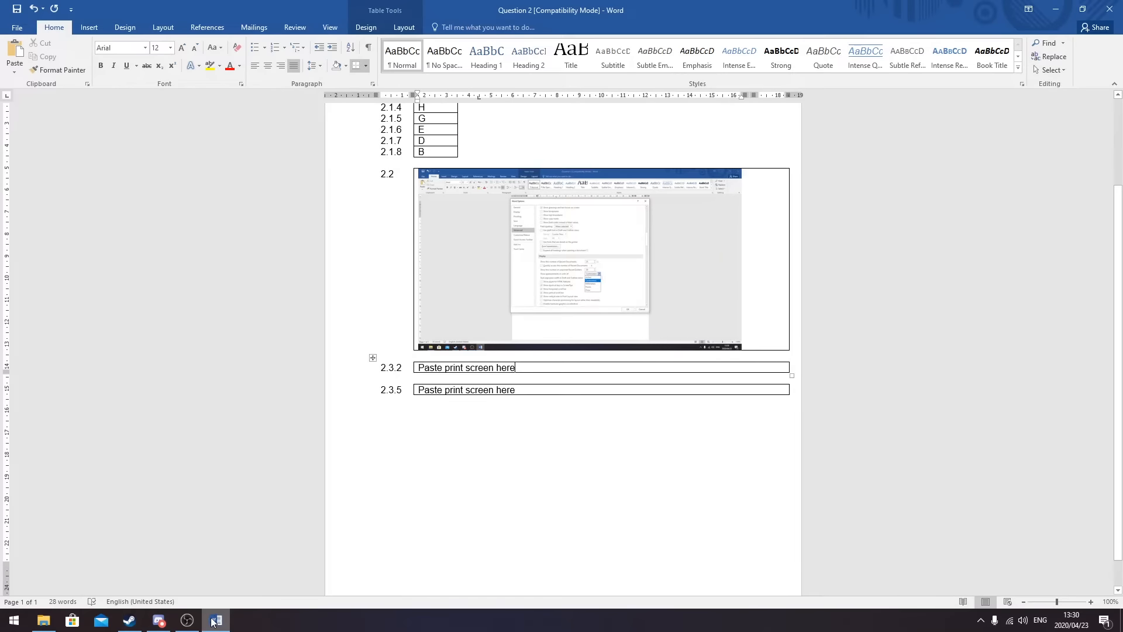
click(216, 620)
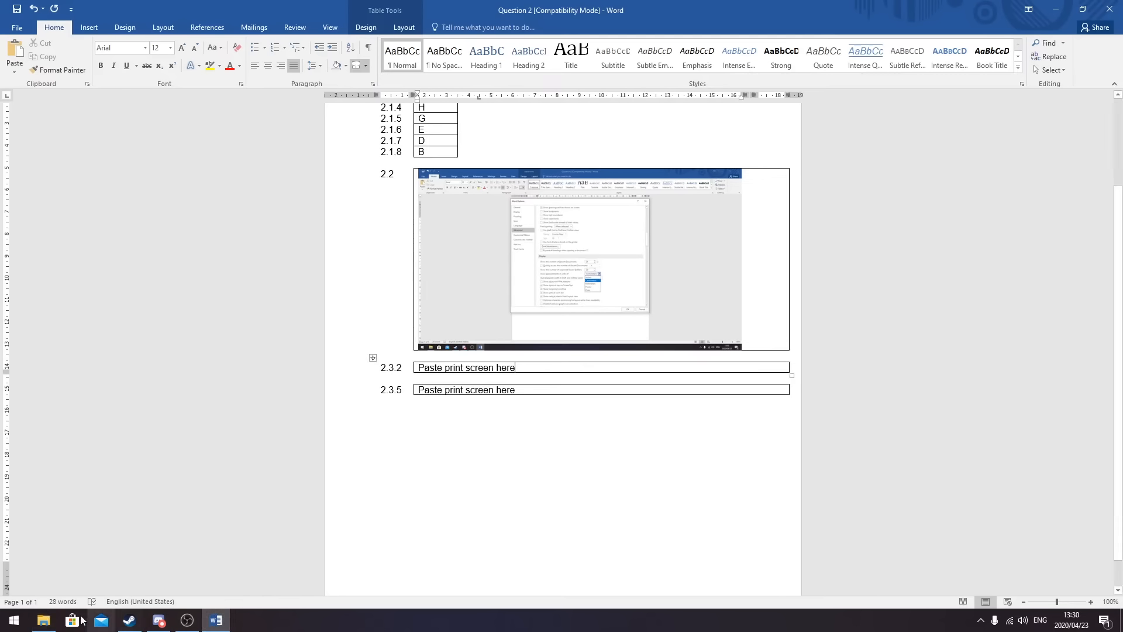
click(216, 620)
- Expand Documents > ODP Student Files in the folder tree, open Time Management and widen the pane
click(217, 620)
click(43, 620)
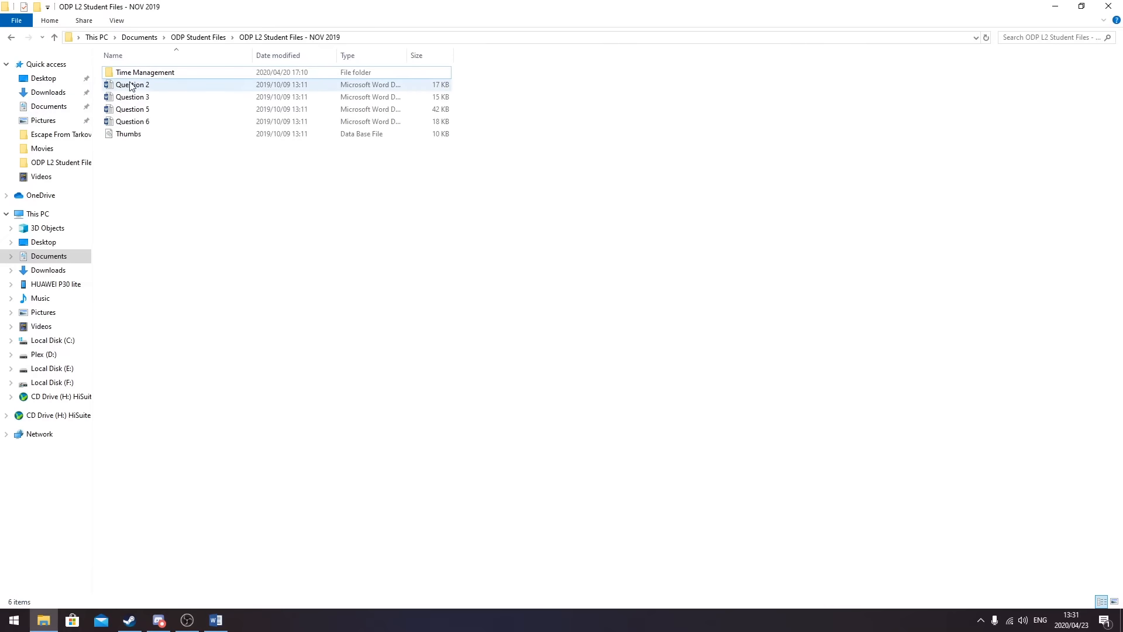
click(11, 255)
click(15, 326)
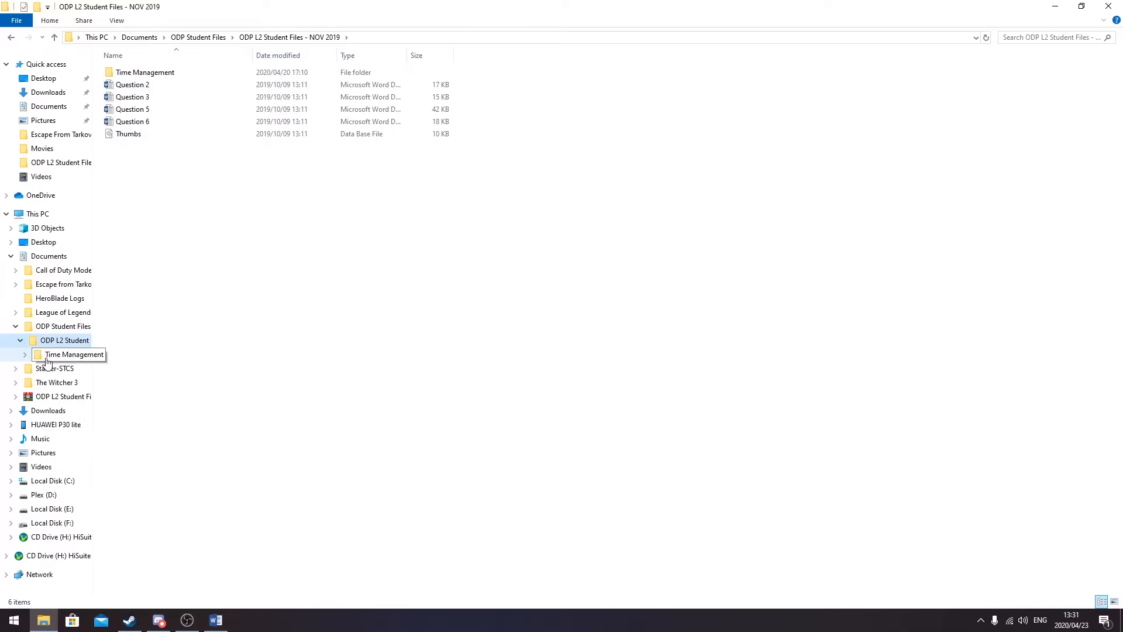
click(46, 357)
click(26, 353)
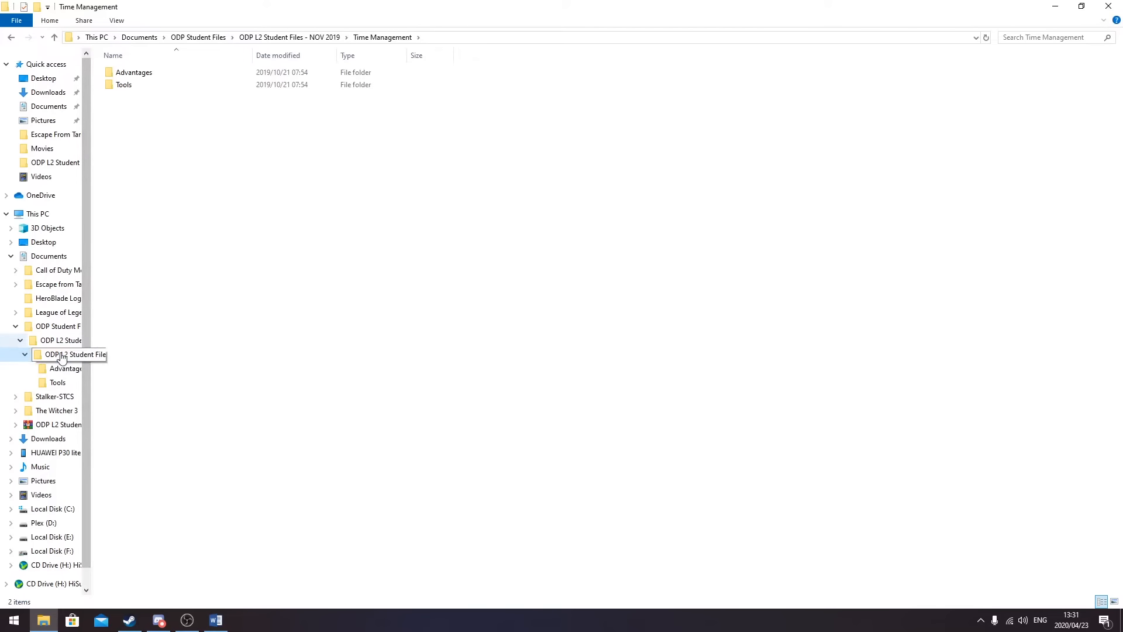
drag(93, 345, 121, 352)
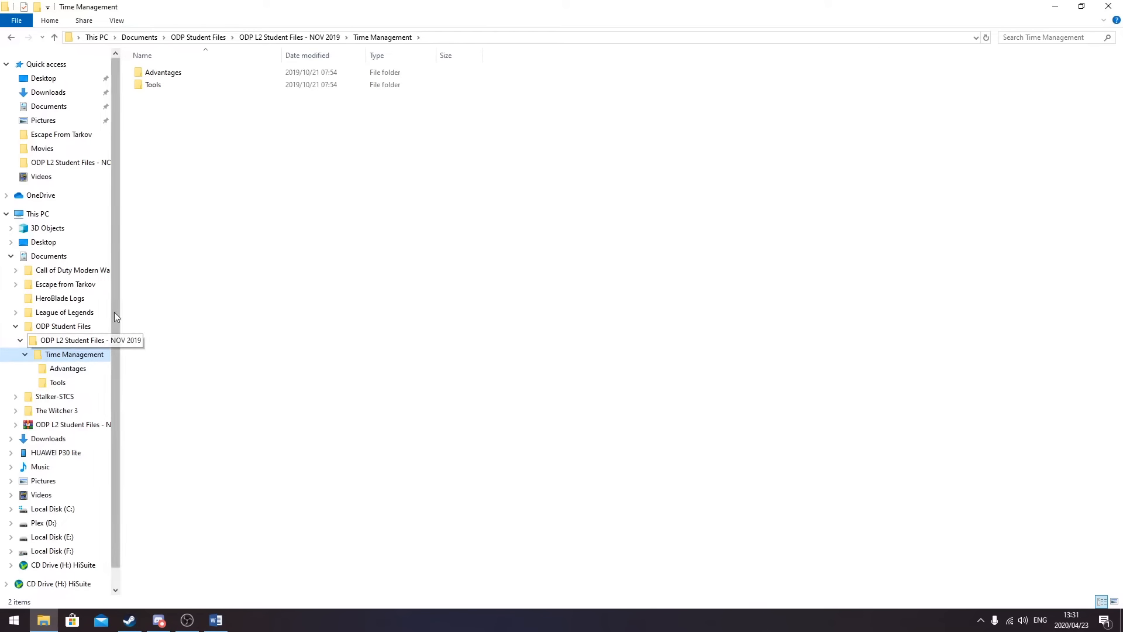
- Browse the Advantages and Tools subfolders, returning to Time Management
click(66, 369)
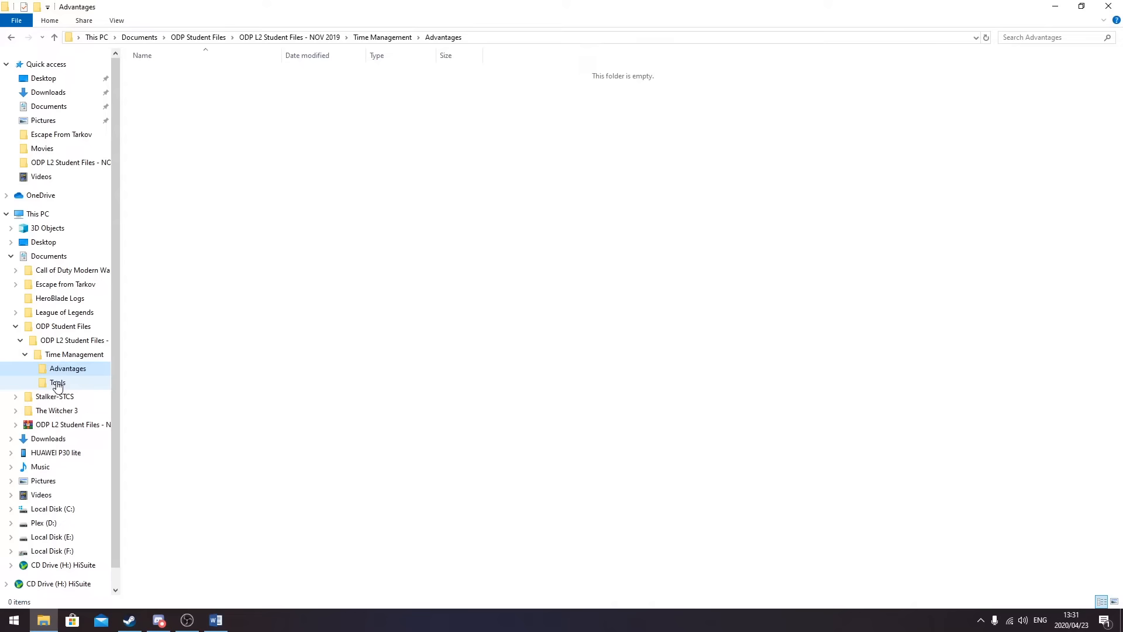
click(57, 384)
click(72, 355)
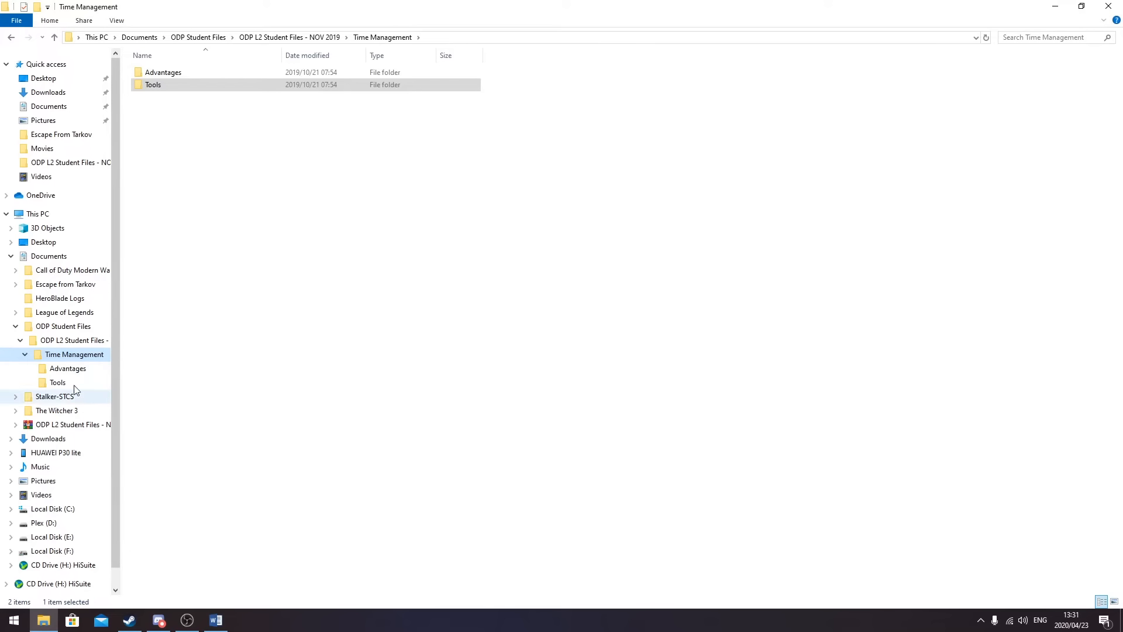
click(69, 369)
click(58, 382)
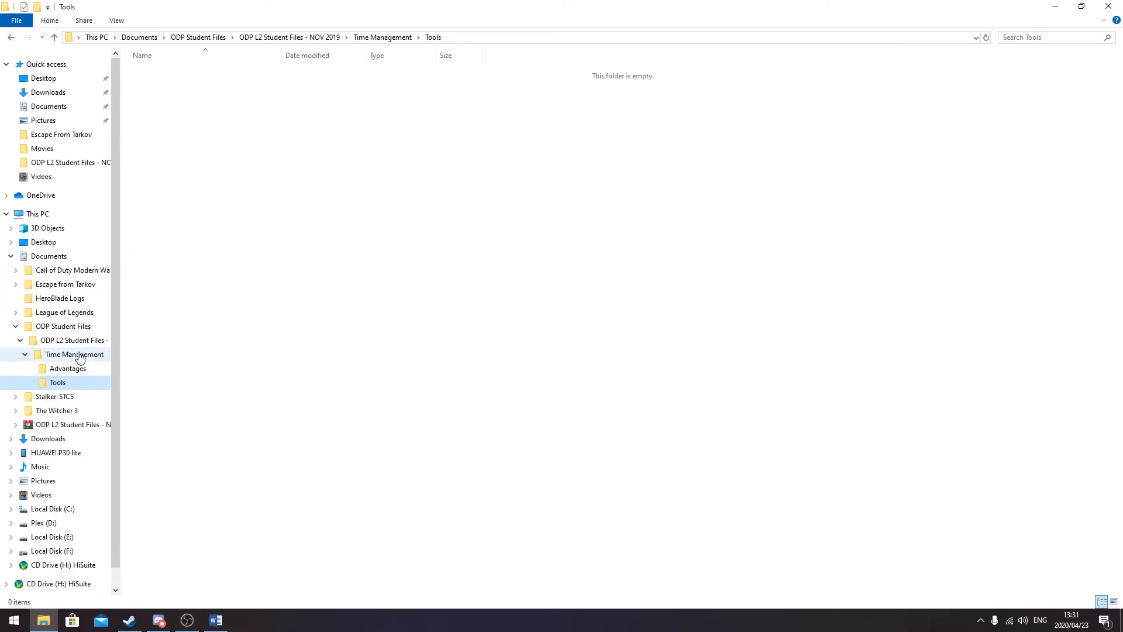
click(75, 354)
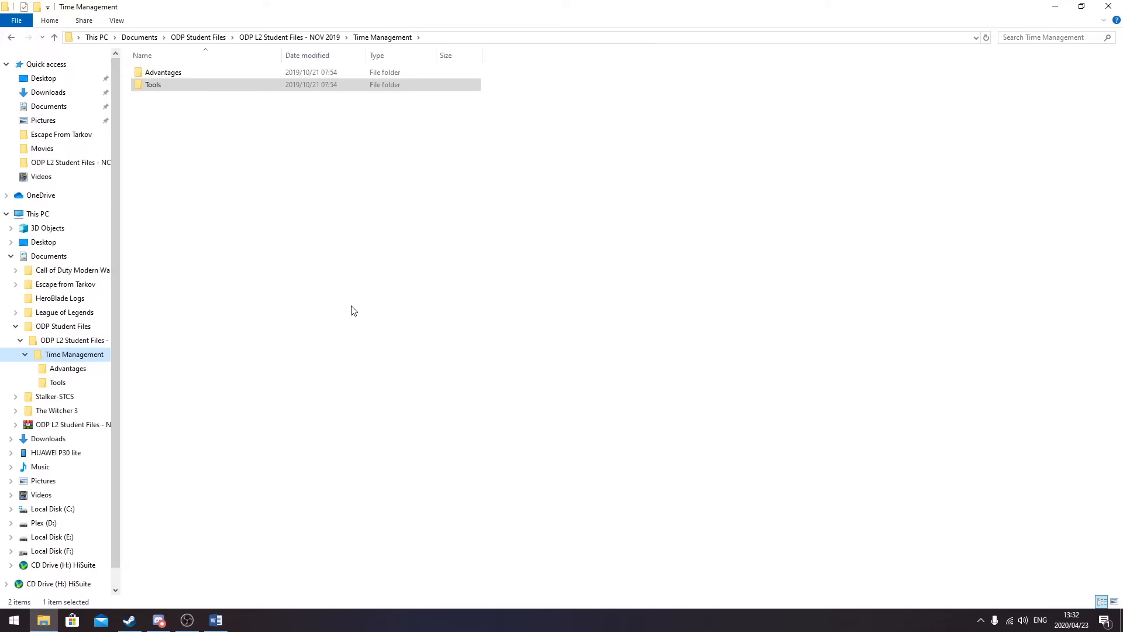
click(77, 355)
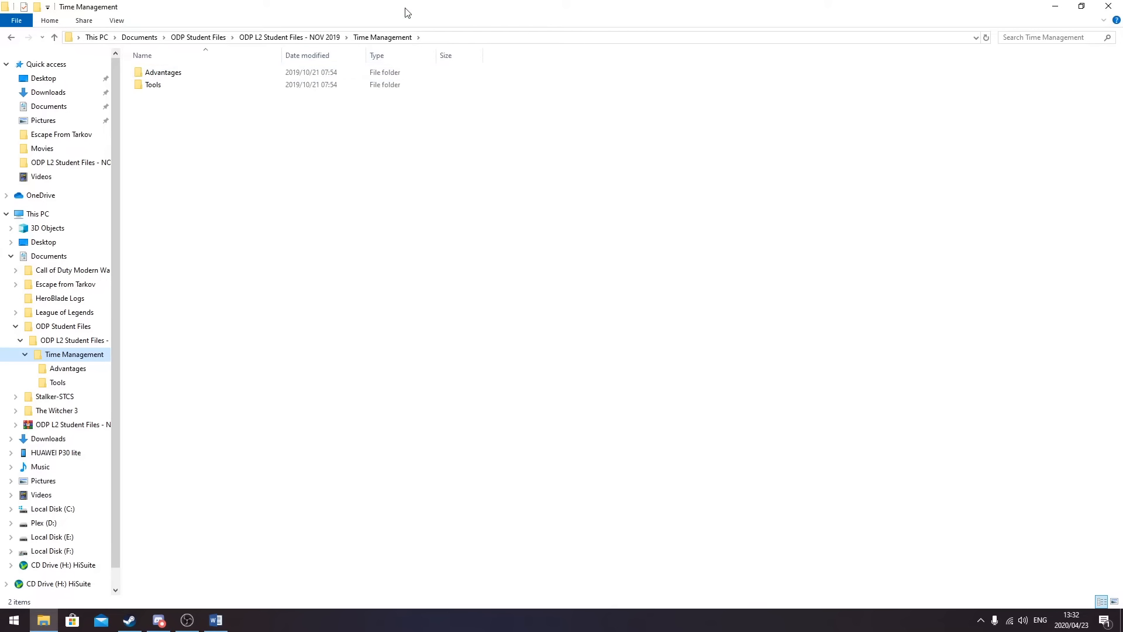
- Create an empty text file in Time Management and name it TODO LIST
right_click(223, 227)
click(293, 162)
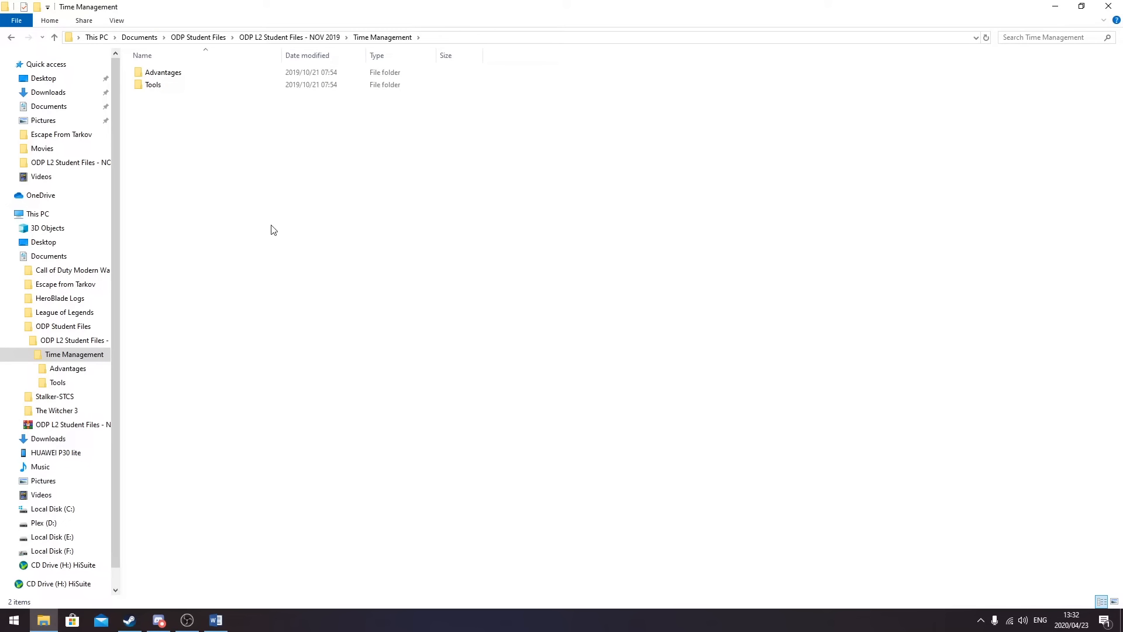
right_click(220, 205)
mouse_move(278, 346)
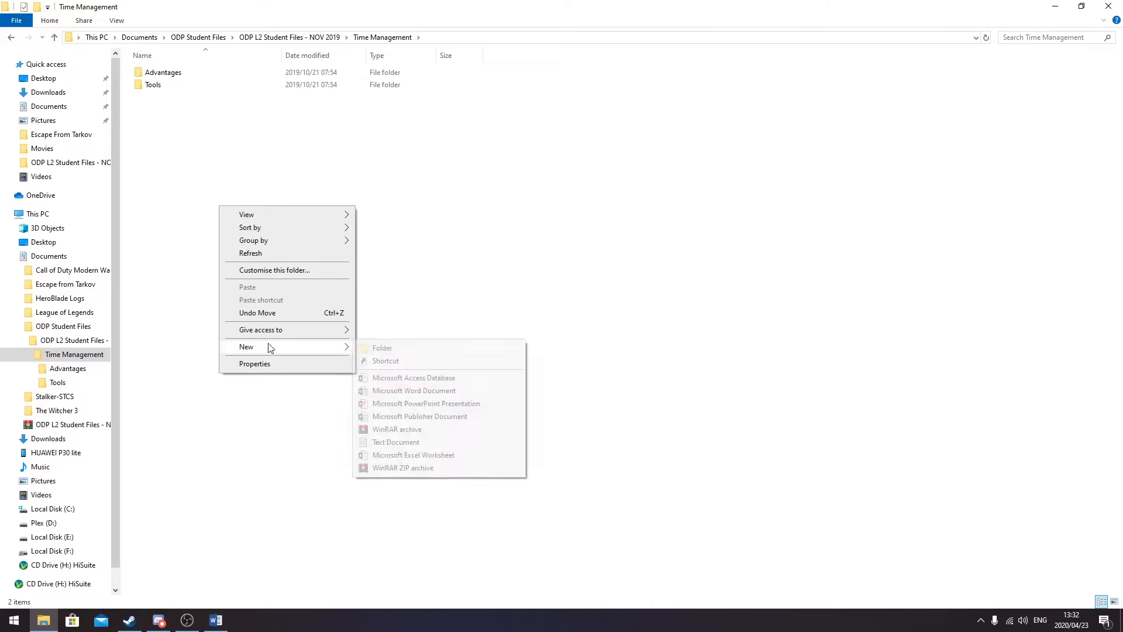
click(406, 448)
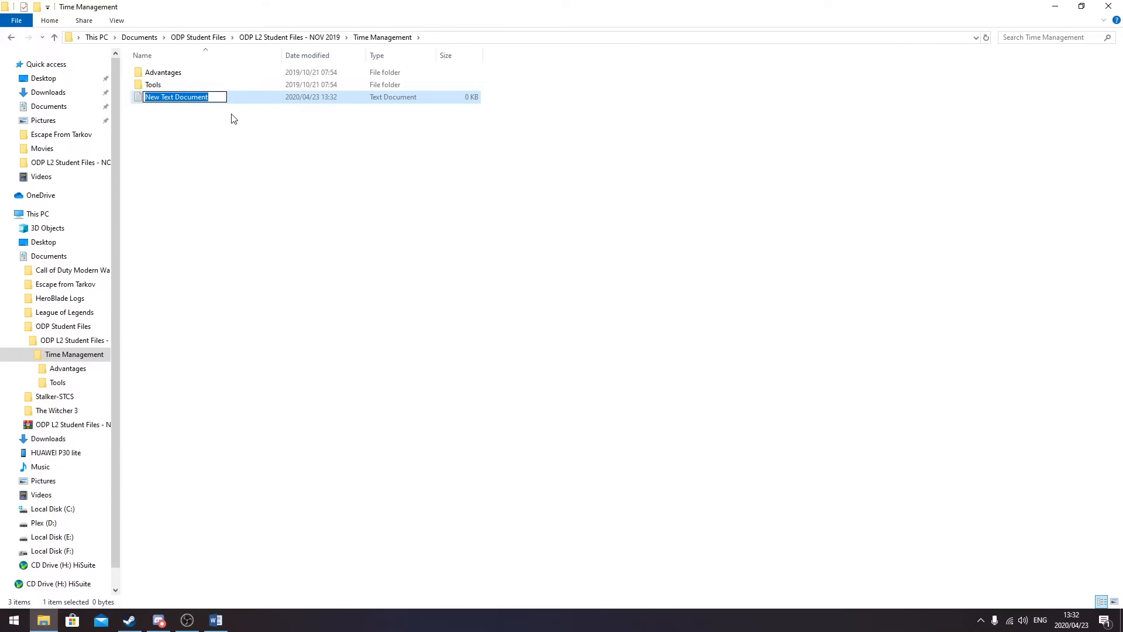
text(TODO)
key(Return)
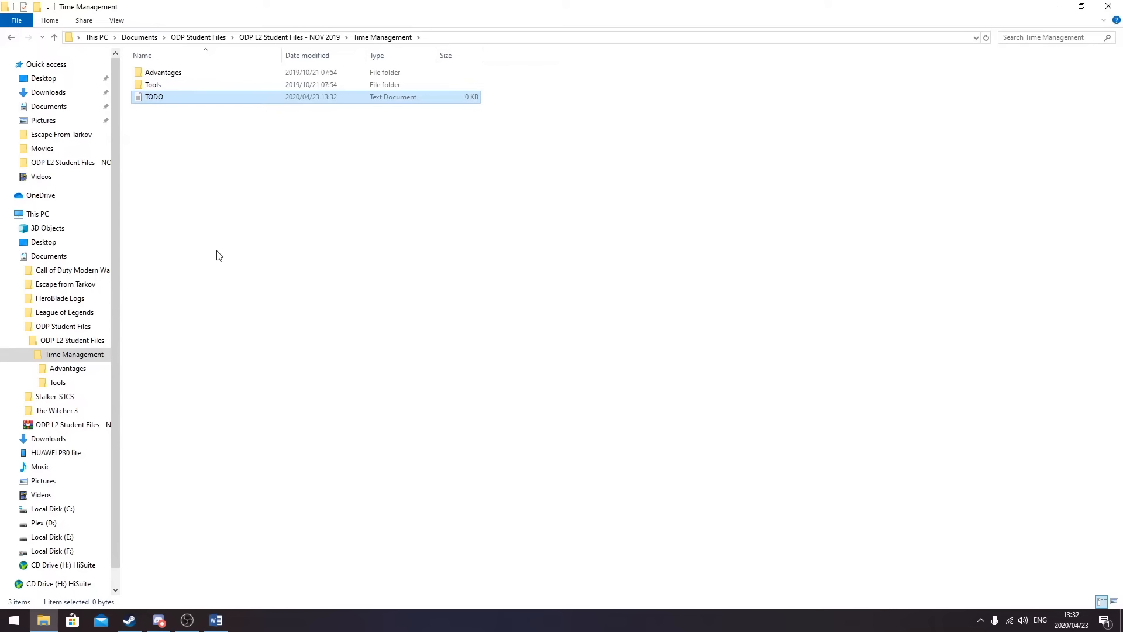
right_click(159, 101)
click(230, 352)
click(175, 100)
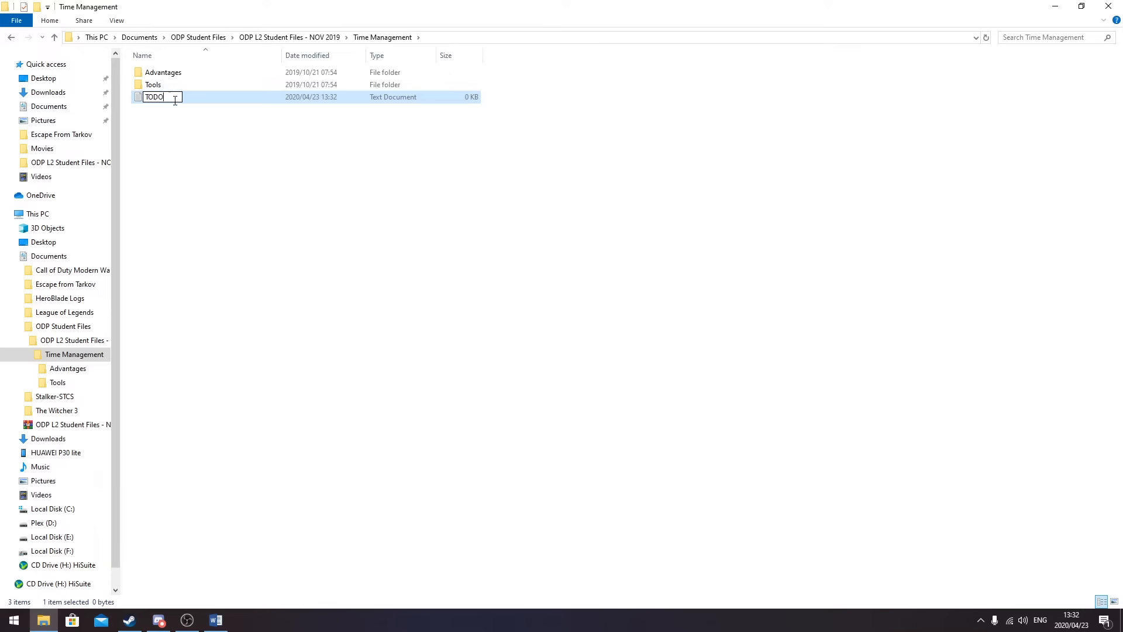
key(Return)
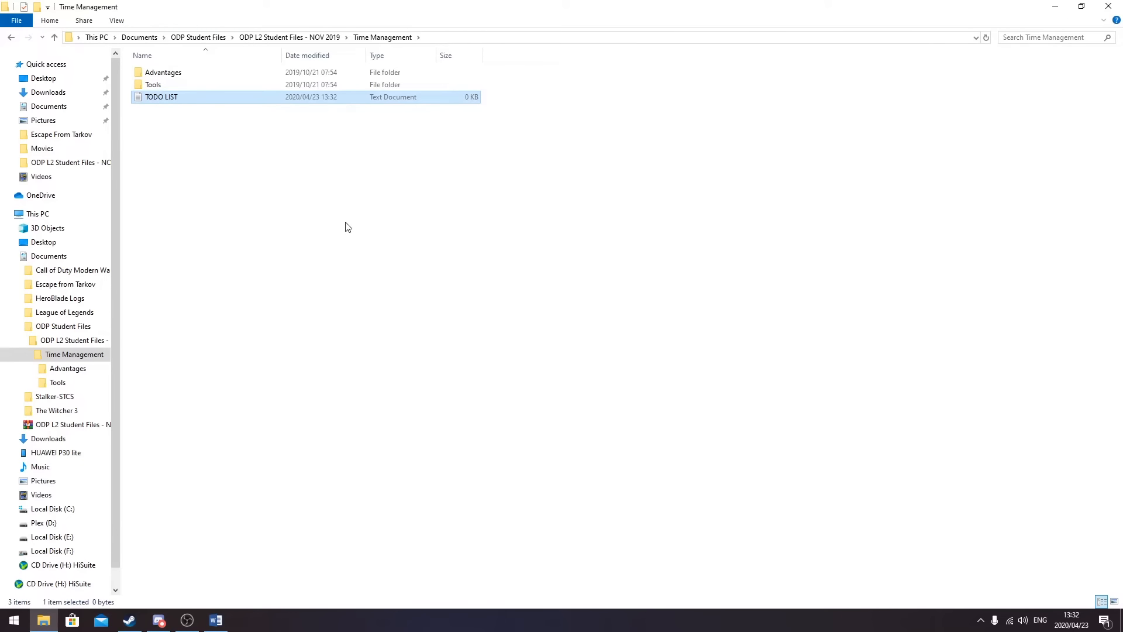
click(196, 189)
- Create a new Excel worksheet named CALENDER in the Time Management folder
right_click(204, 177)
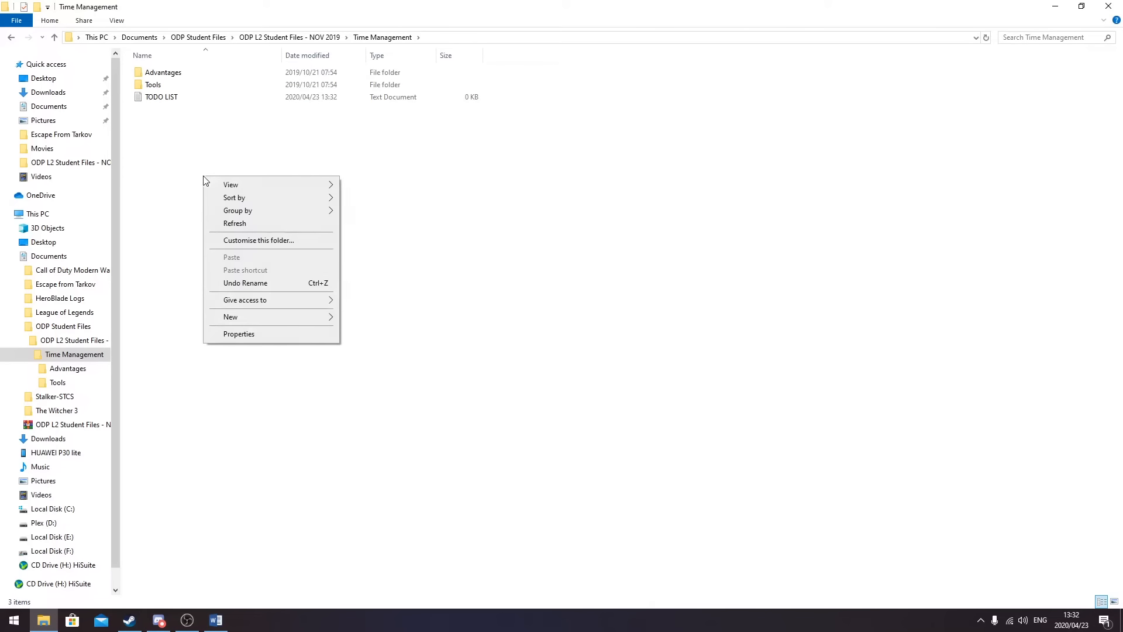
mouse_move(253, 322)
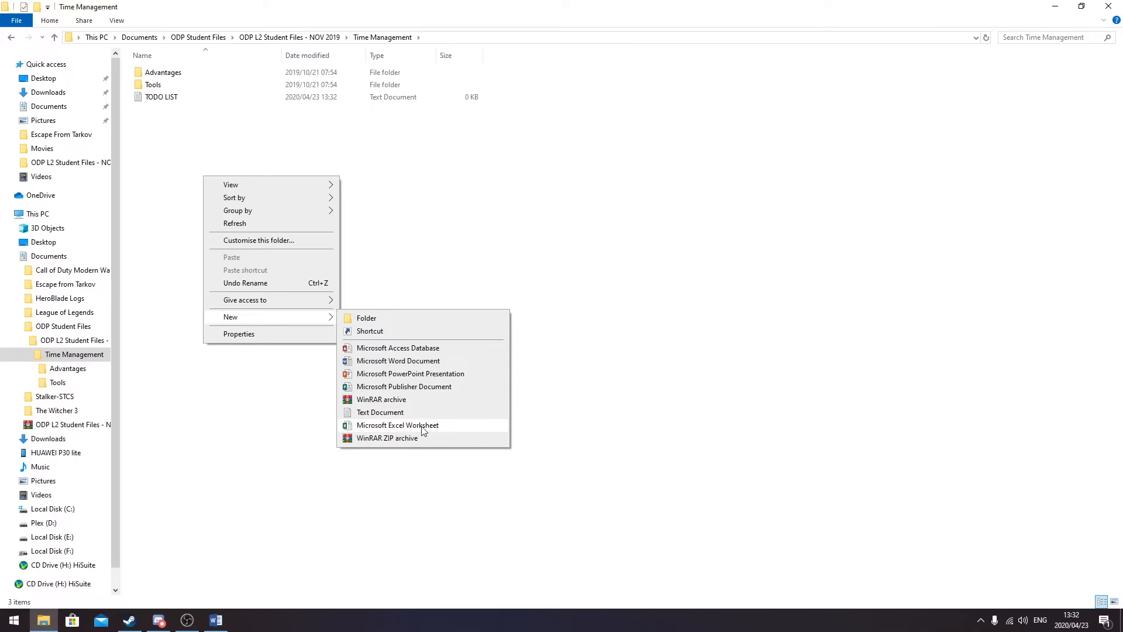
click(413, 426)
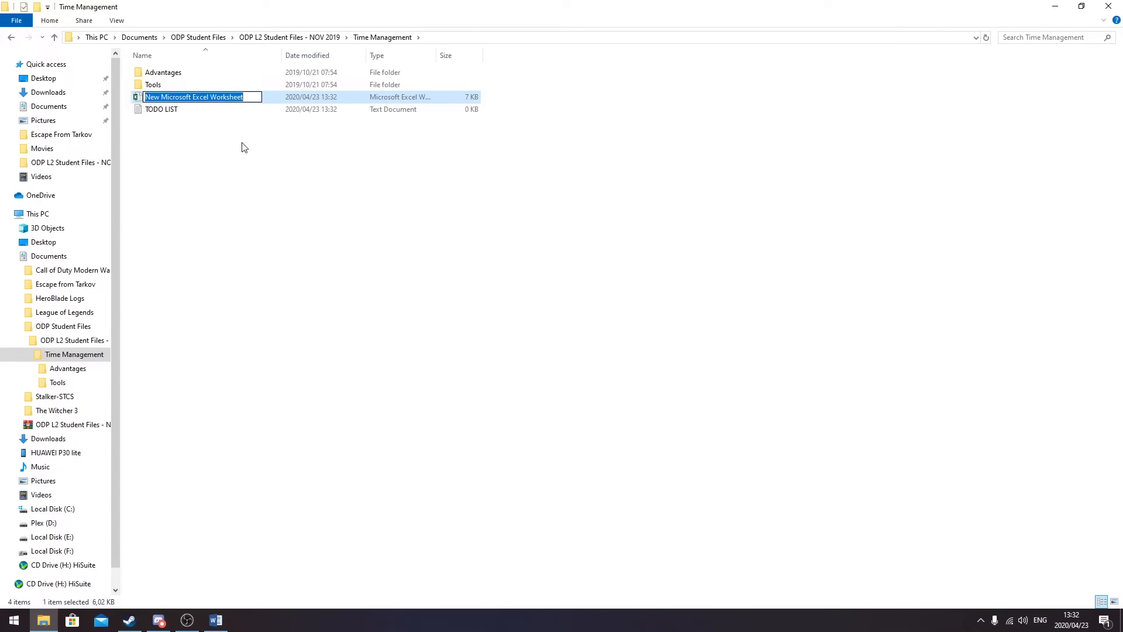
text(CALEN)
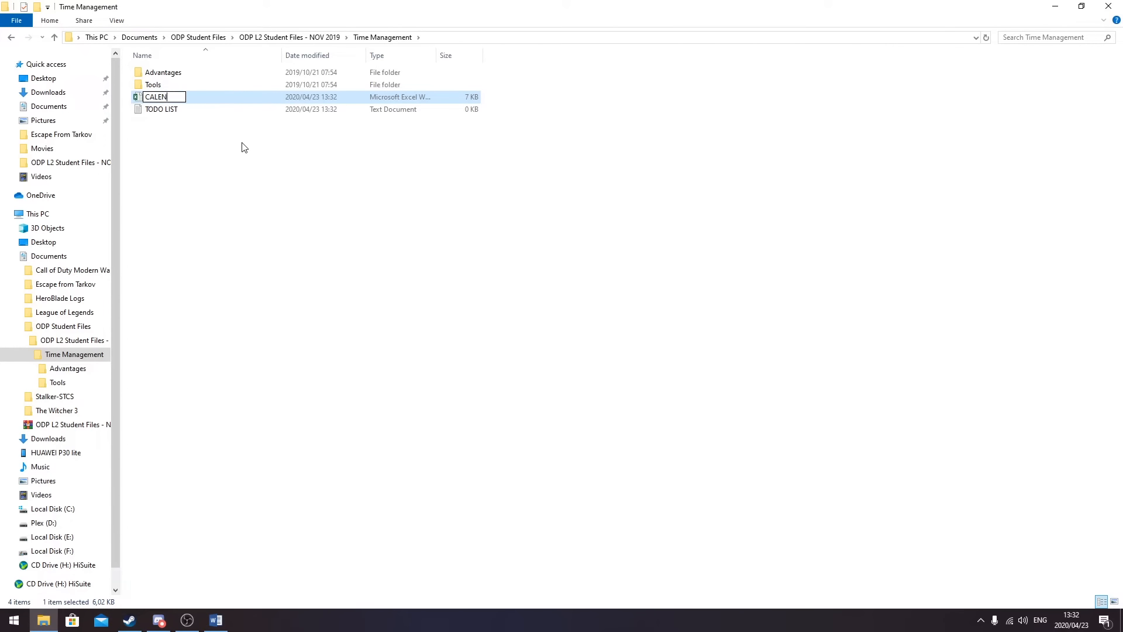
text(DER)
click(228, 155)
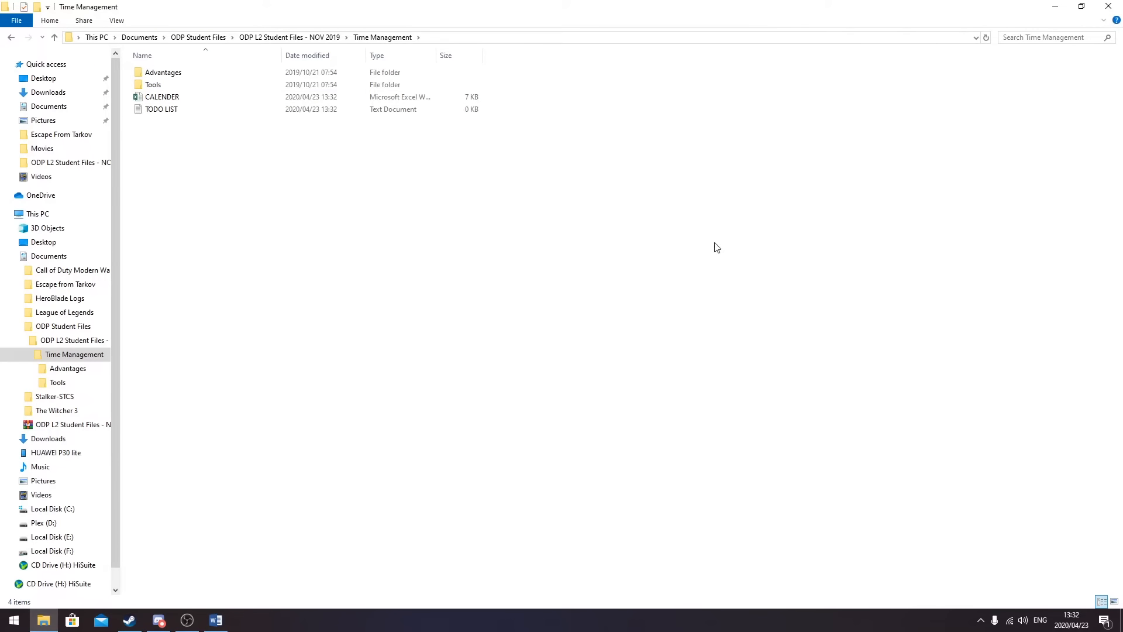
- Browse the Advantages and Tools folders, return to Time Management, then bring up the Question 2 document
click(69, 369)
click(57, 383)
click(72, 372)
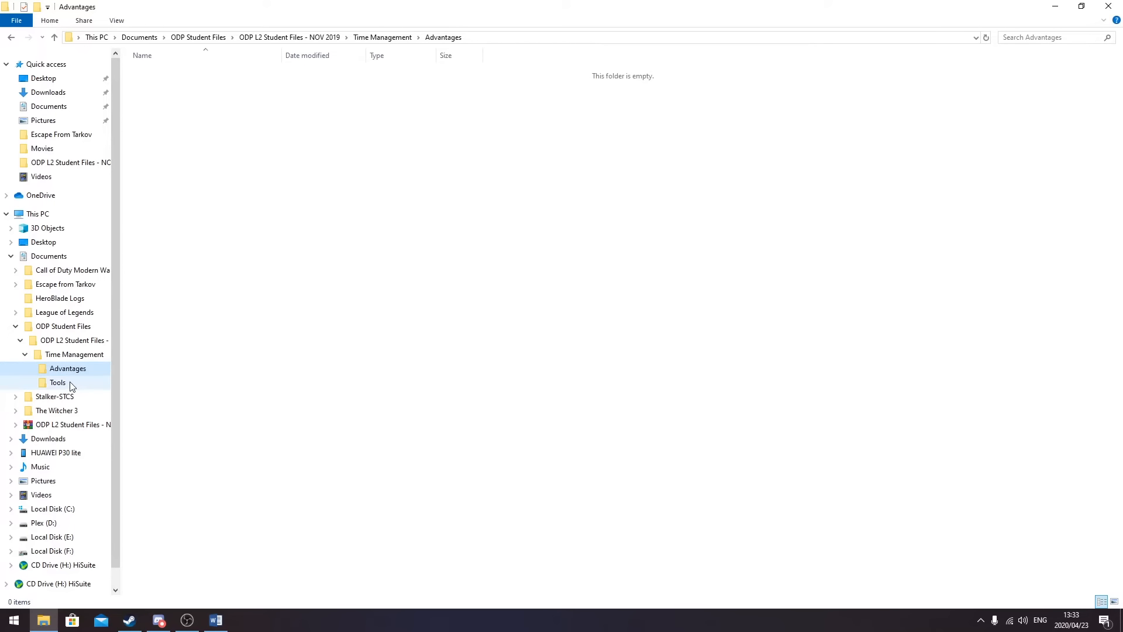
click(64, 383)
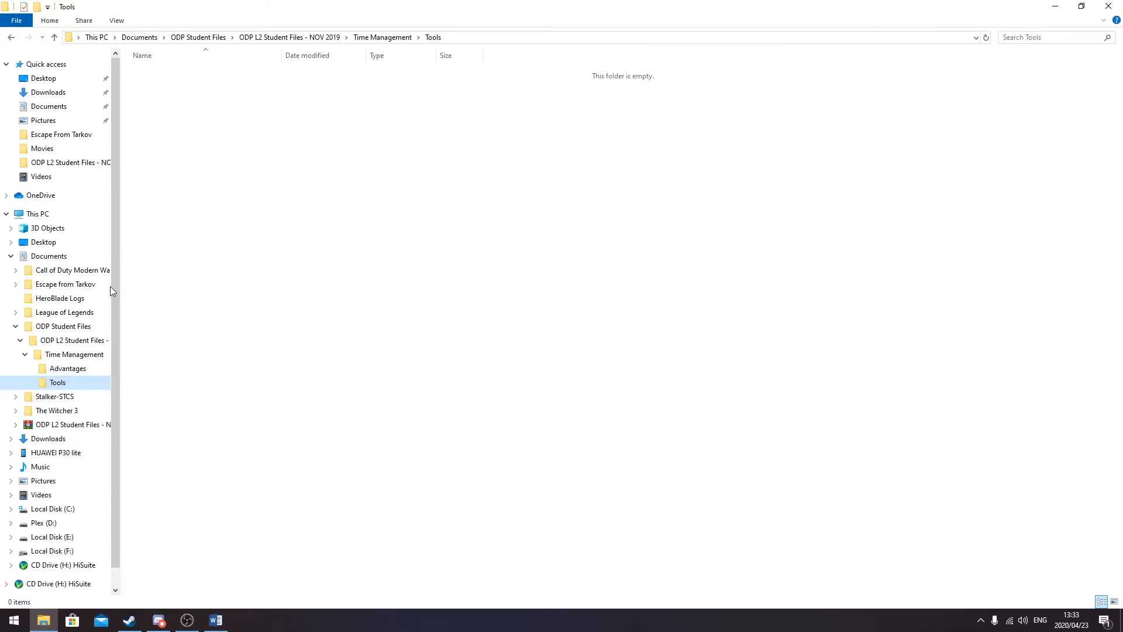
click(94, 356)
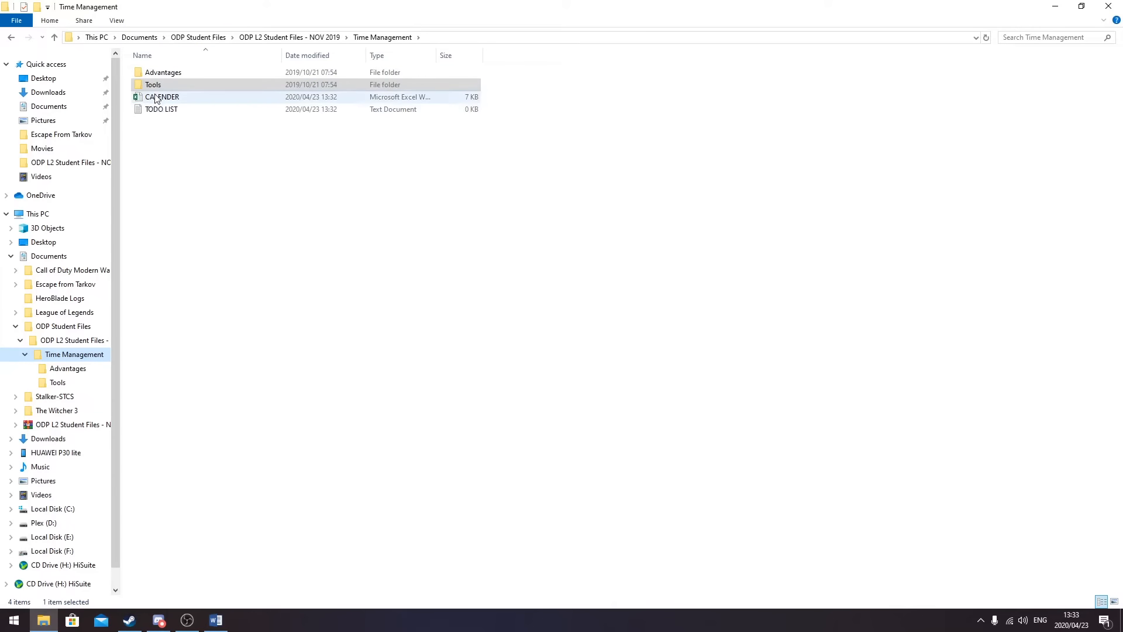
click(382, 187)
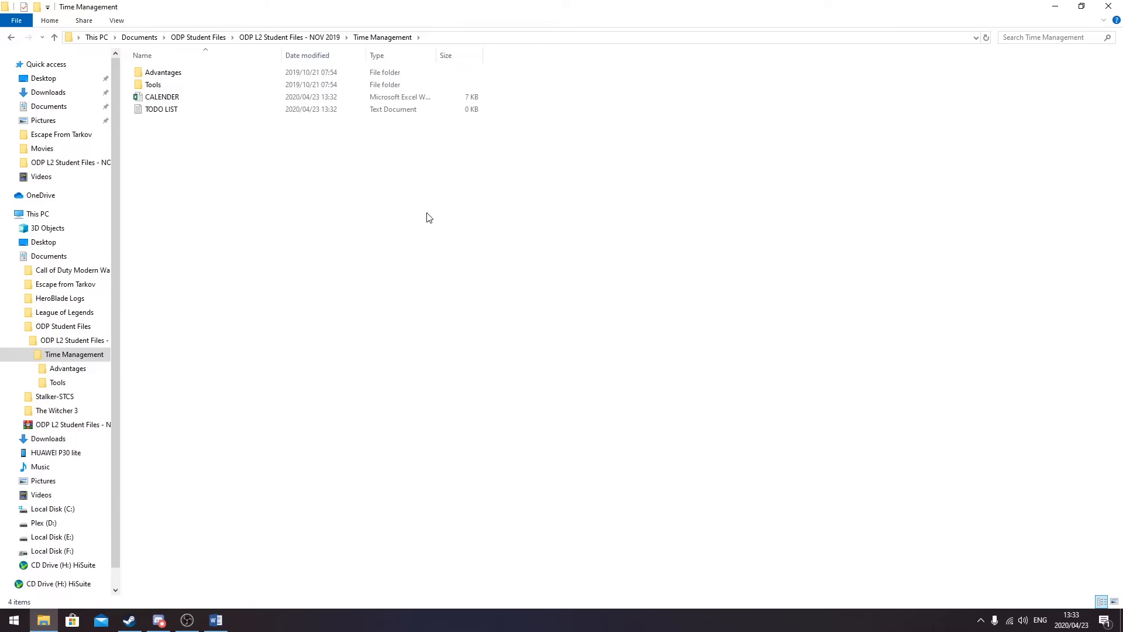
click(218, 622)
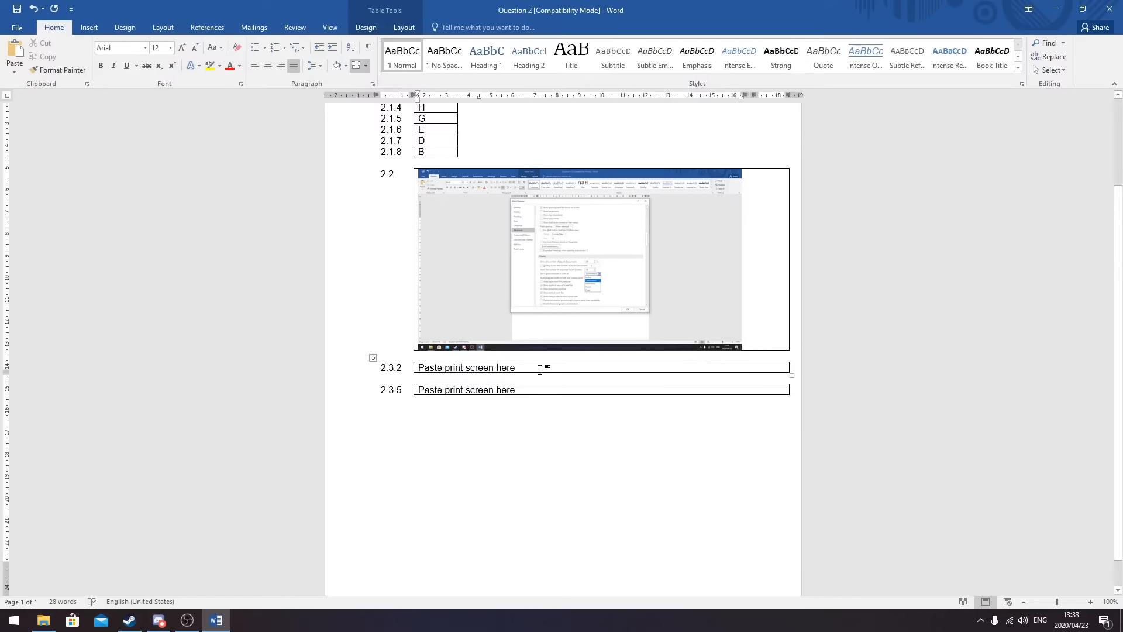
- Replace the cell 2.3.2 placeholder with the pasted File Explorer screenshot
key(BackSpace)
key(BackSpace)
key(BackSpace)
key(BackSpace)
key(BackSpace)
key(BackSpace)
key(BackSpace)
key(BackSpace)
key(BackSpace)
key(BackSpace)
key(BackSpace)
key(BackSpace)
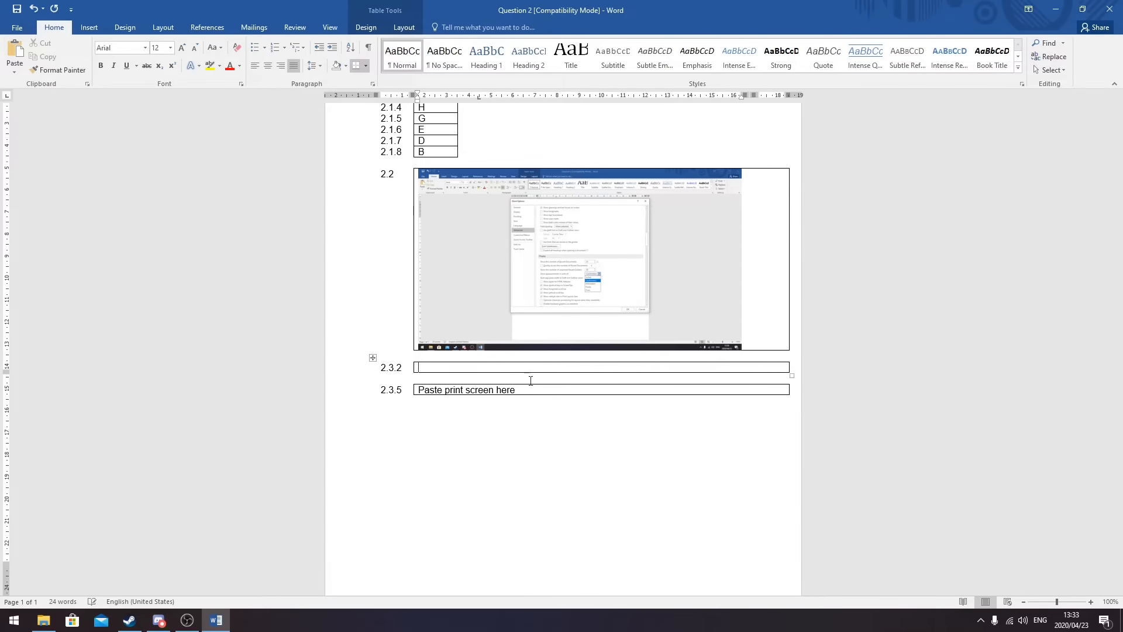
click(15, 50)
scroll(339, 357, down, 1)
scroll(395, 331, up, 3)
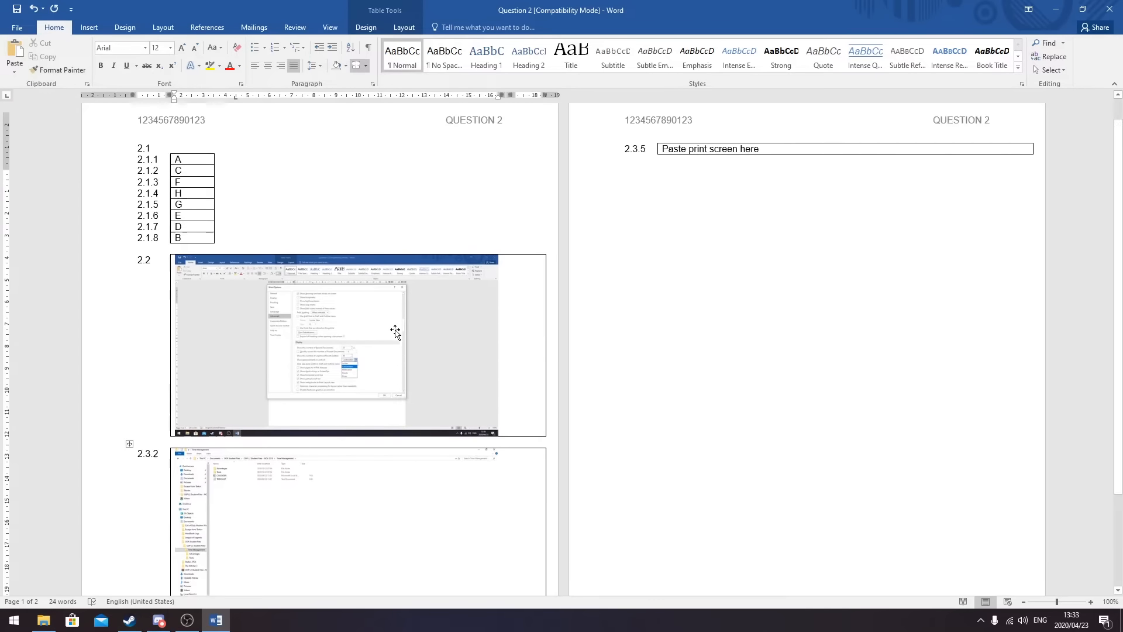
scroll(395, 332, up, 1)
scroll(303, 284, down, 3)
scroll(308, 285, up, 2)
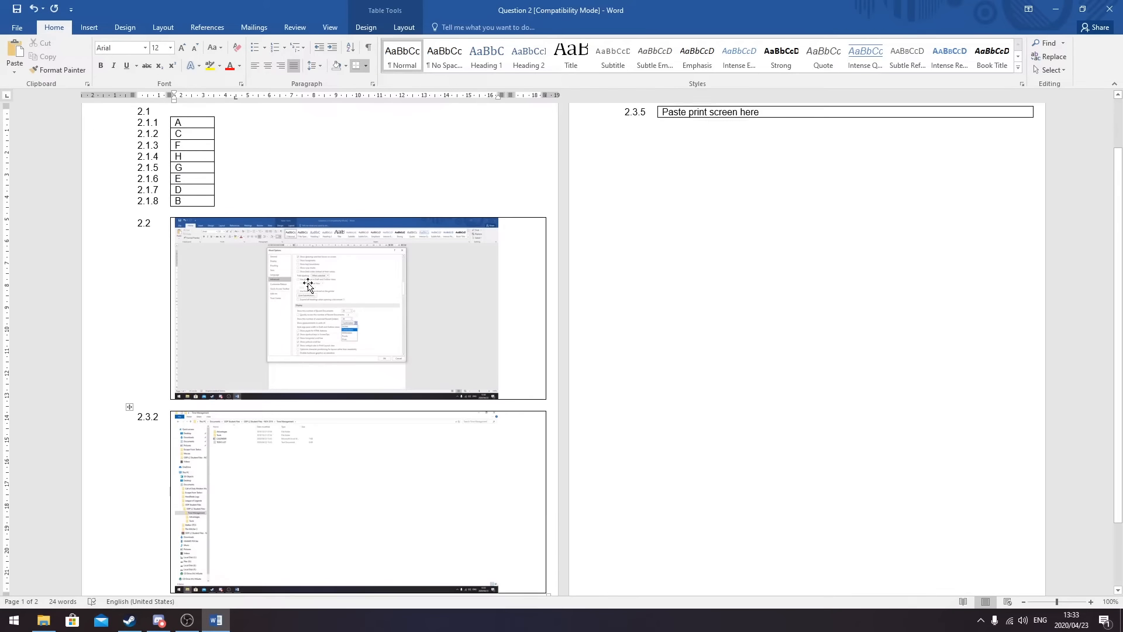
- Clear the placeholder text in cell 2.3.5 and return to File Explorer
click(765, 115)
key(BackSpace)
key(BackSpace)
key(BackSpace)
key(BackSpace)
key(BackSpace)
key(BackSpace)
key(BackSpace)
key(BackSpace)
key(BackSpace)
key(BackSpace)
key(BackSpace)
key(BackSpace)
key(BackSpace)
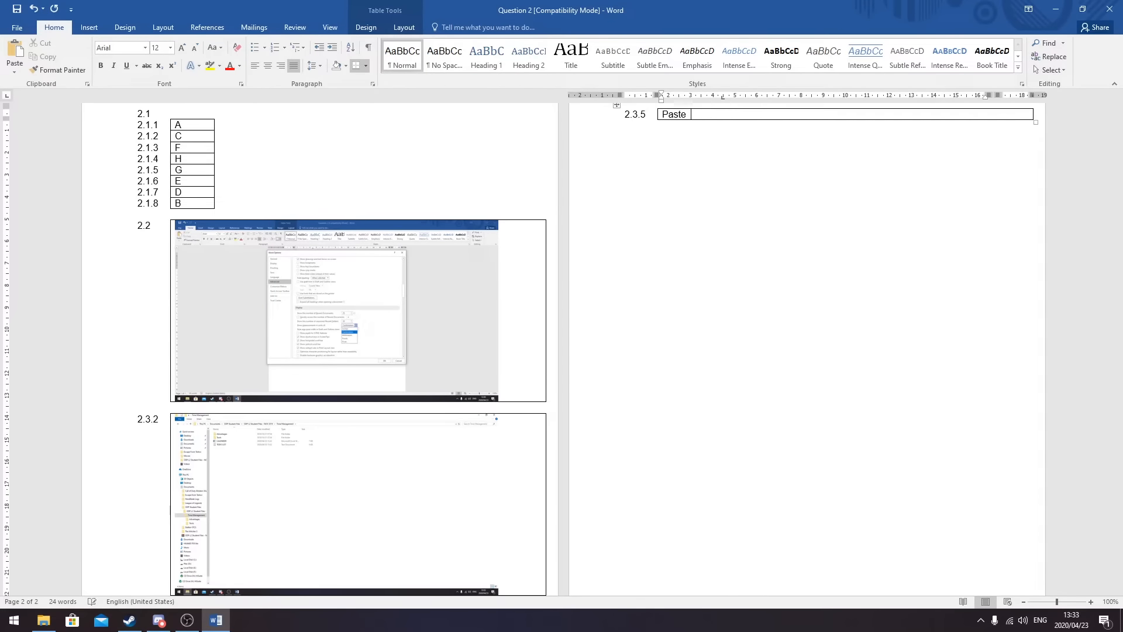
key(BackSpace)
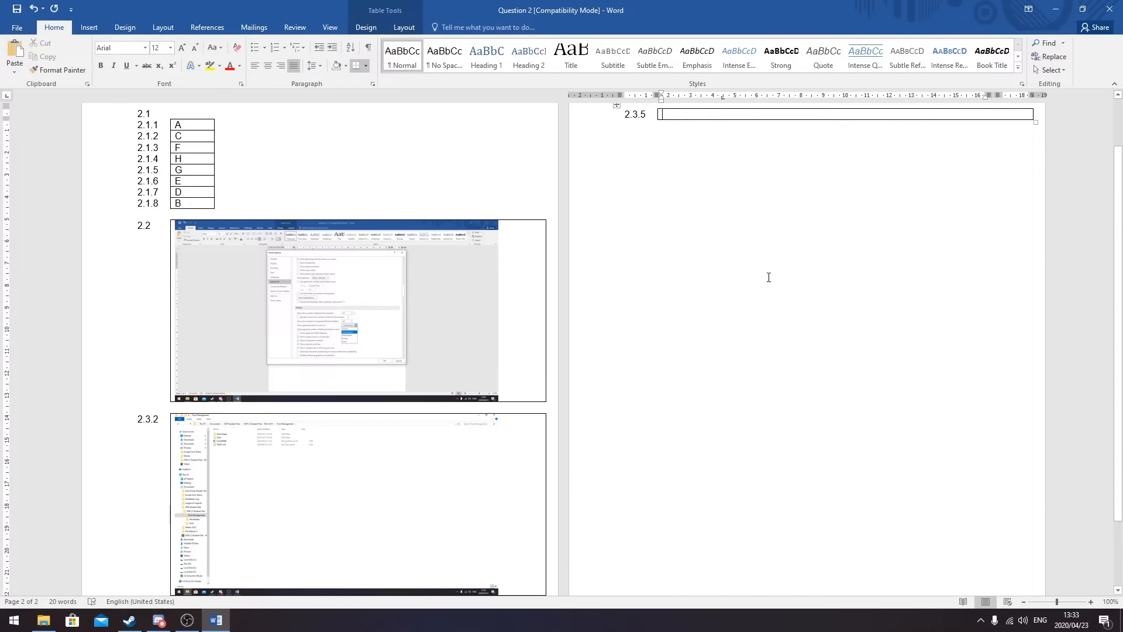
click(44, 620)
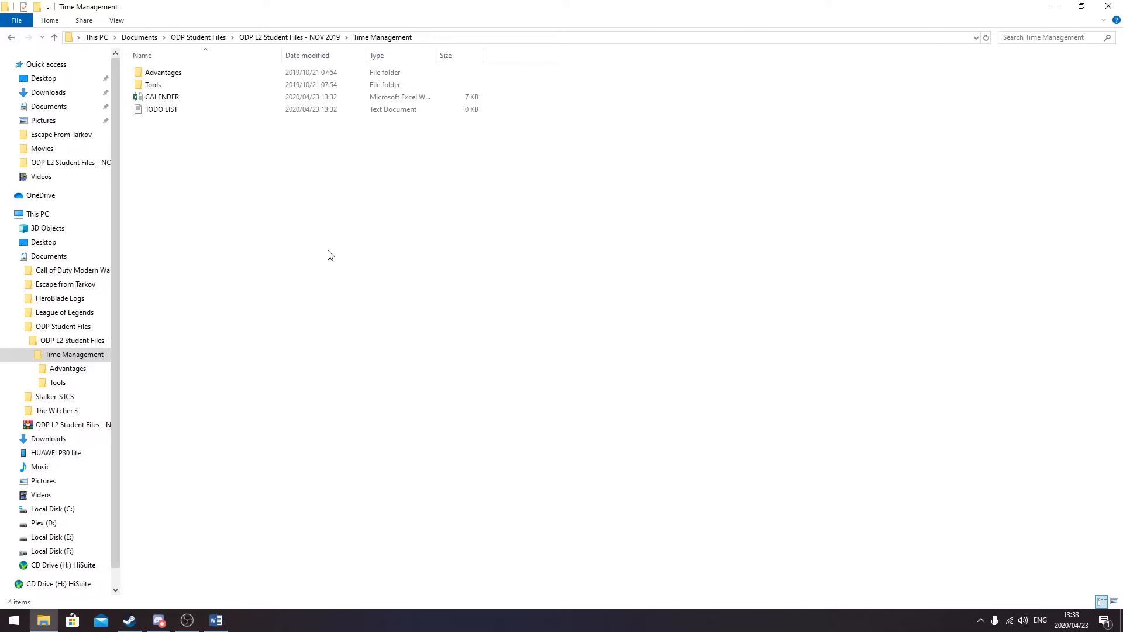
- Add a folder named DISADVANTAGES beside Advantages, Tools, CALENDER and TODO LIST
click(64, 354)
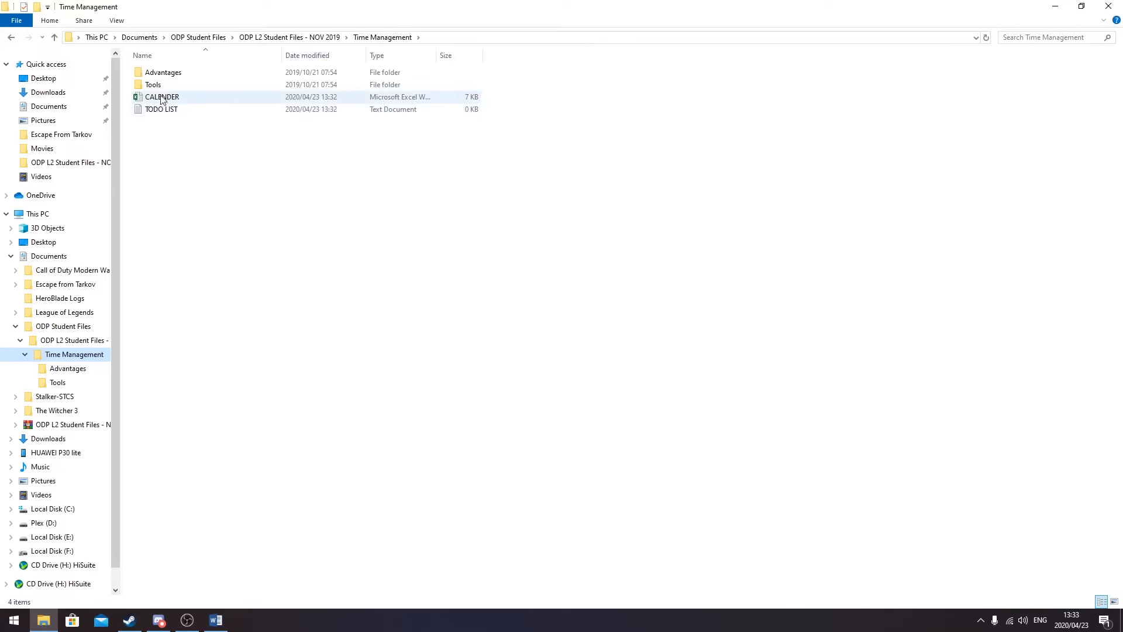
right_click(206, 223)
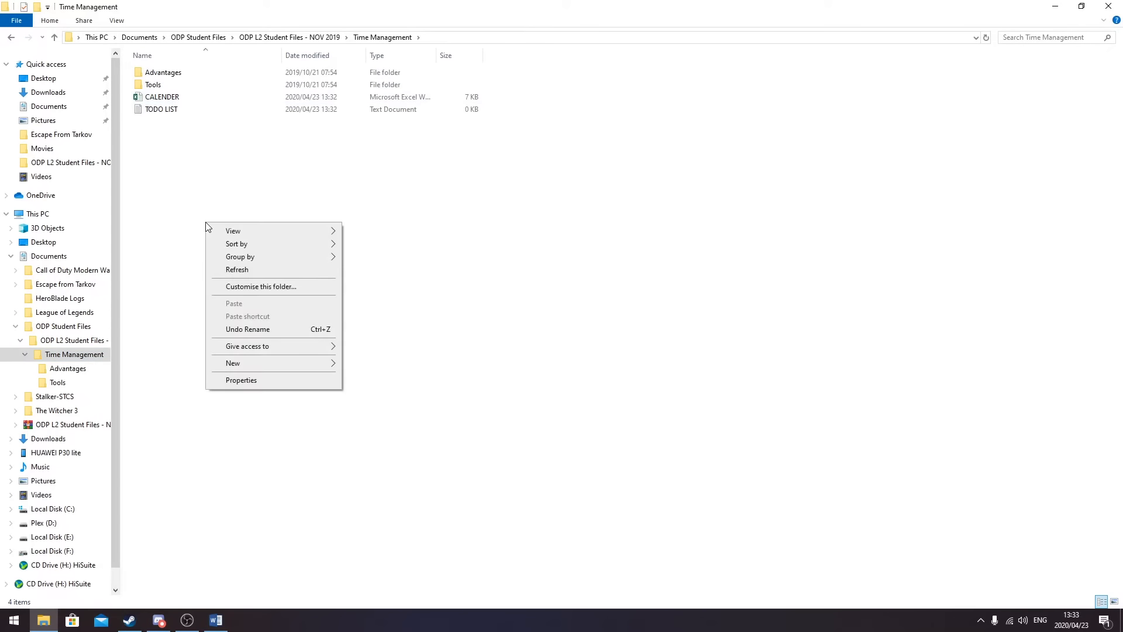
mouse_move(260, 366)
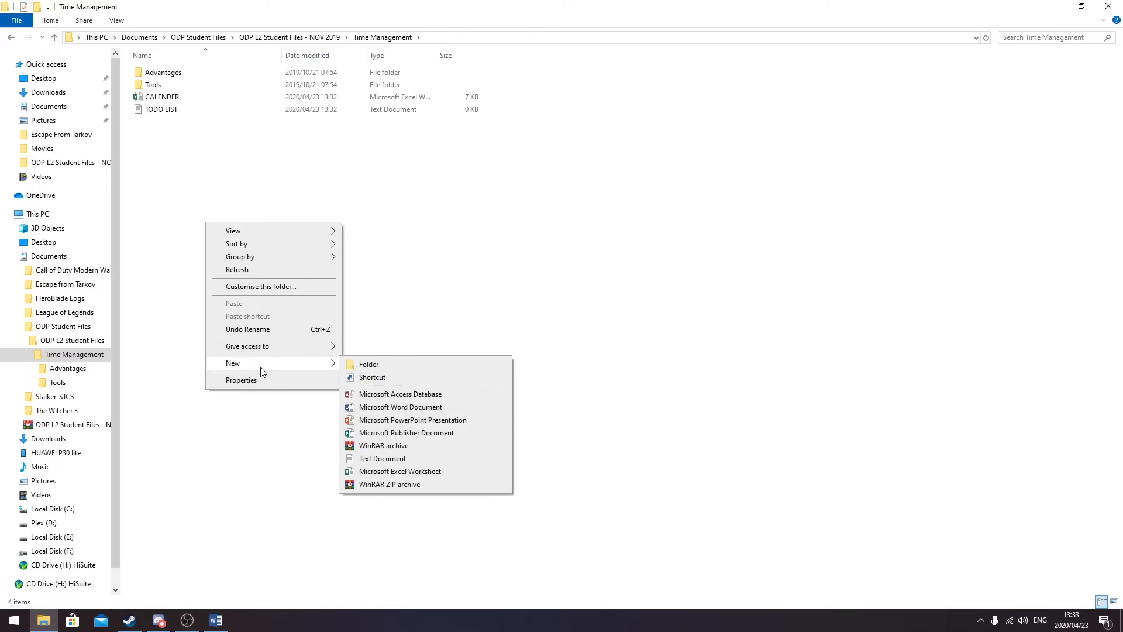
click(388, 366)
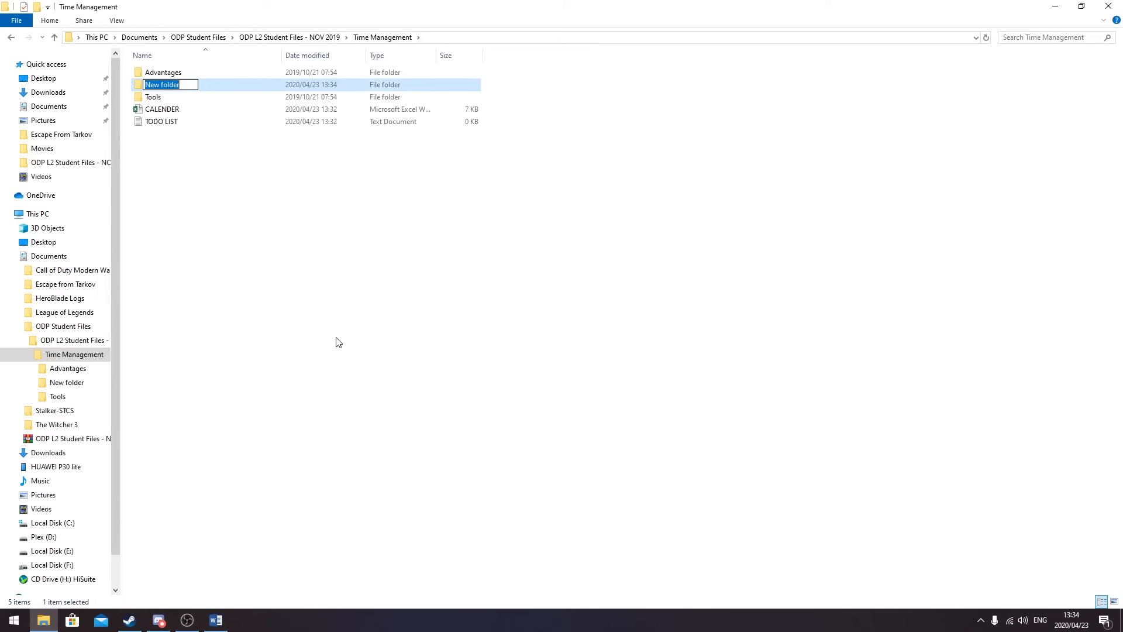
text(DISADVANTAGES)
key(Return)
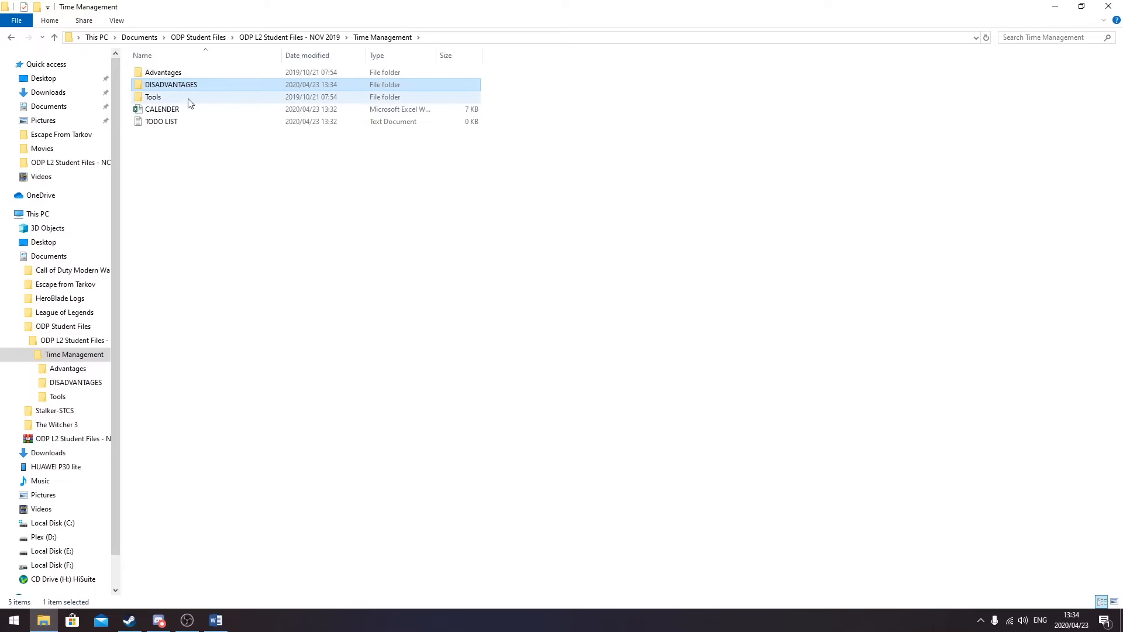
- Duplicate the Tools folder, then delete the resulting Tools - Copy
click(159, 99)
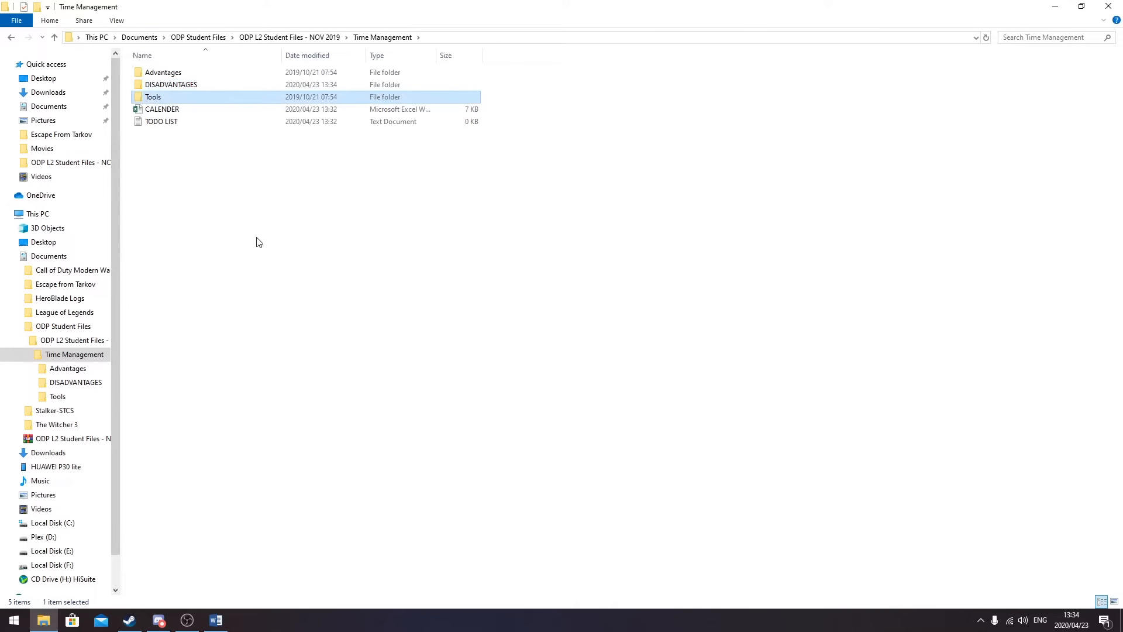
right_click(156, 99)
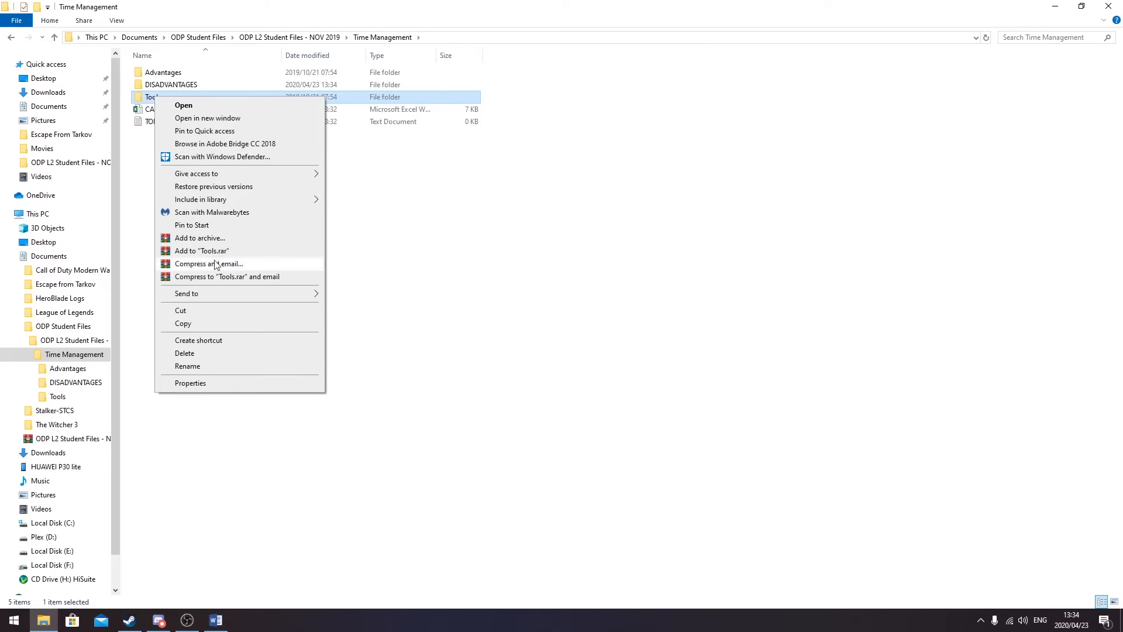
click(183, 323)
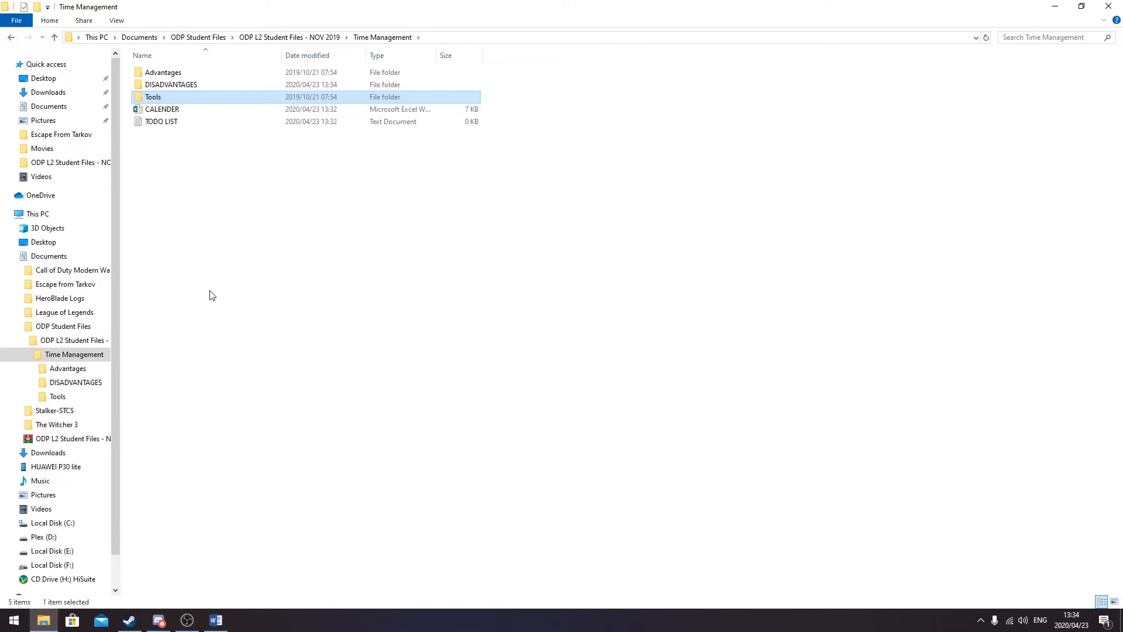
click(212, 258)
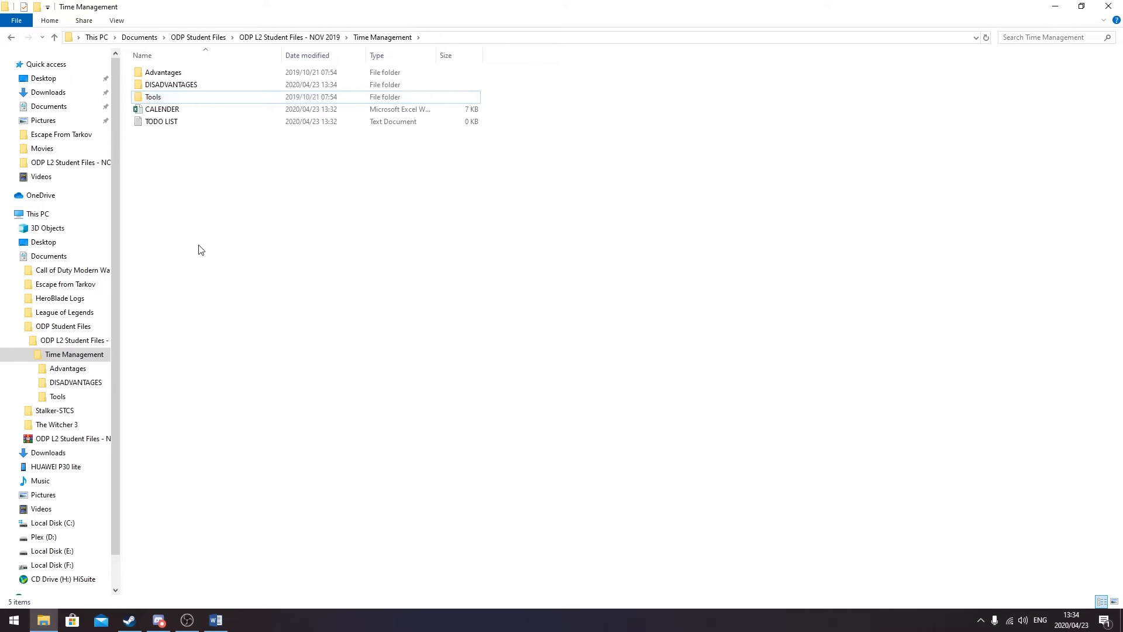
right_click(199, 246)
click(243, 326)
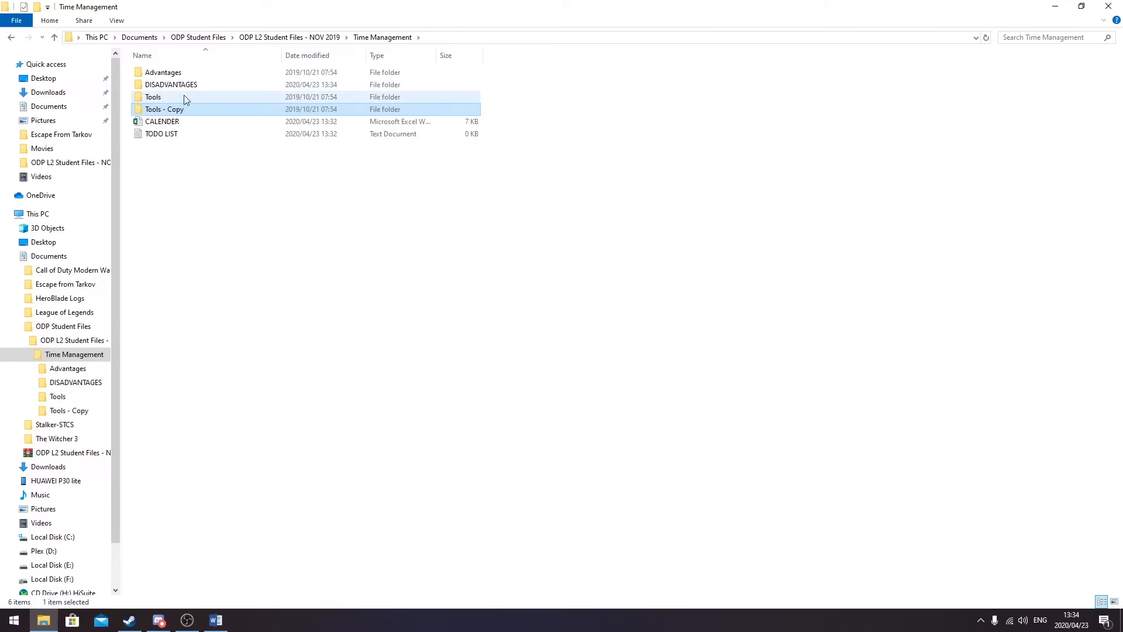
key(Delete)
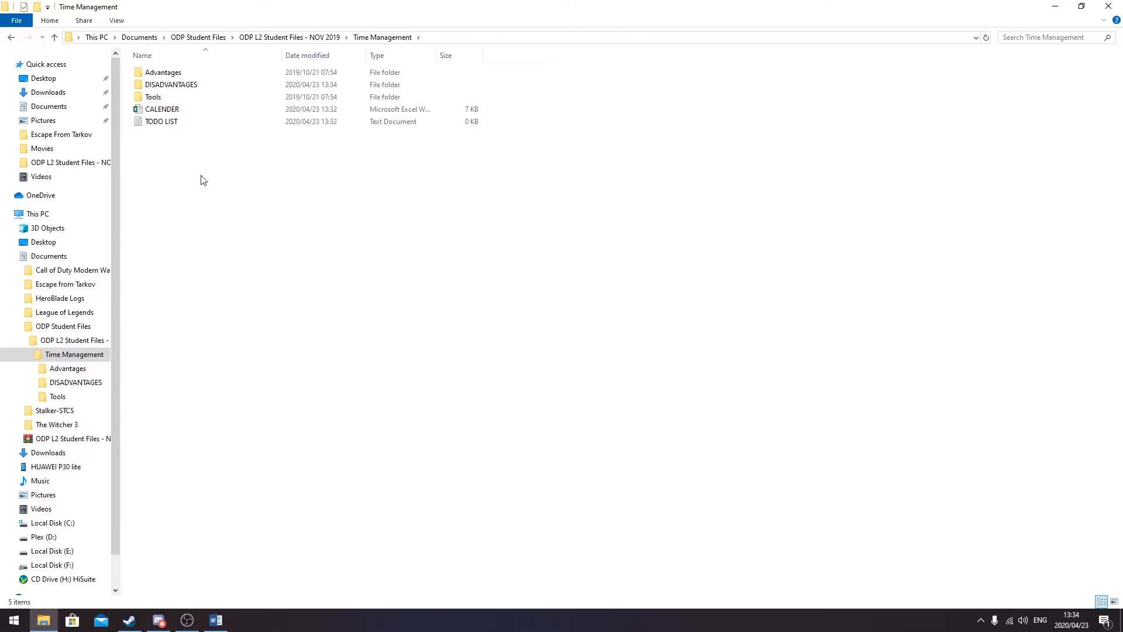
- Copy and paste the Tools folder again to make a fresh Tools - Copy
click(151, 98)
right_click(151, 97)
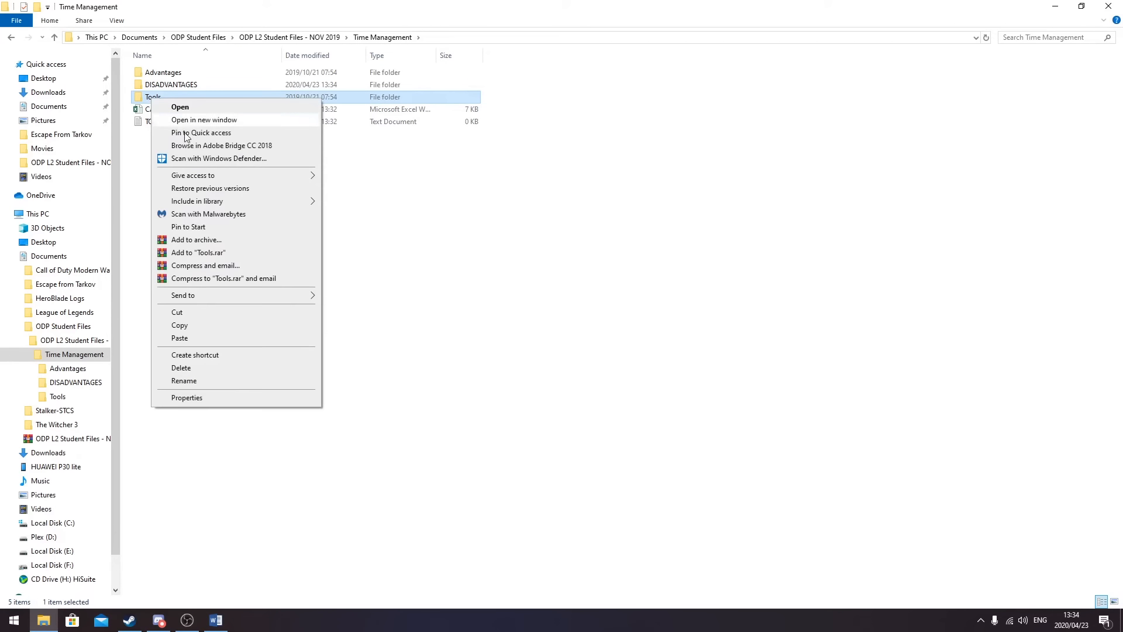
click(193, 325)
click(194, 231)
right_click(221, 225)
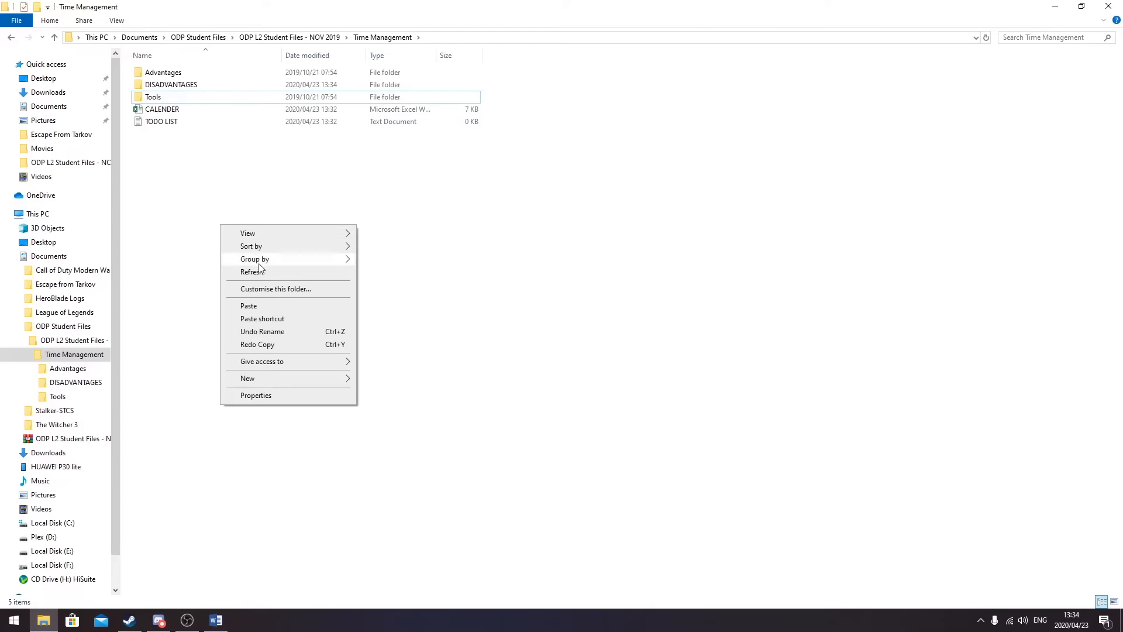
click(258, 306)
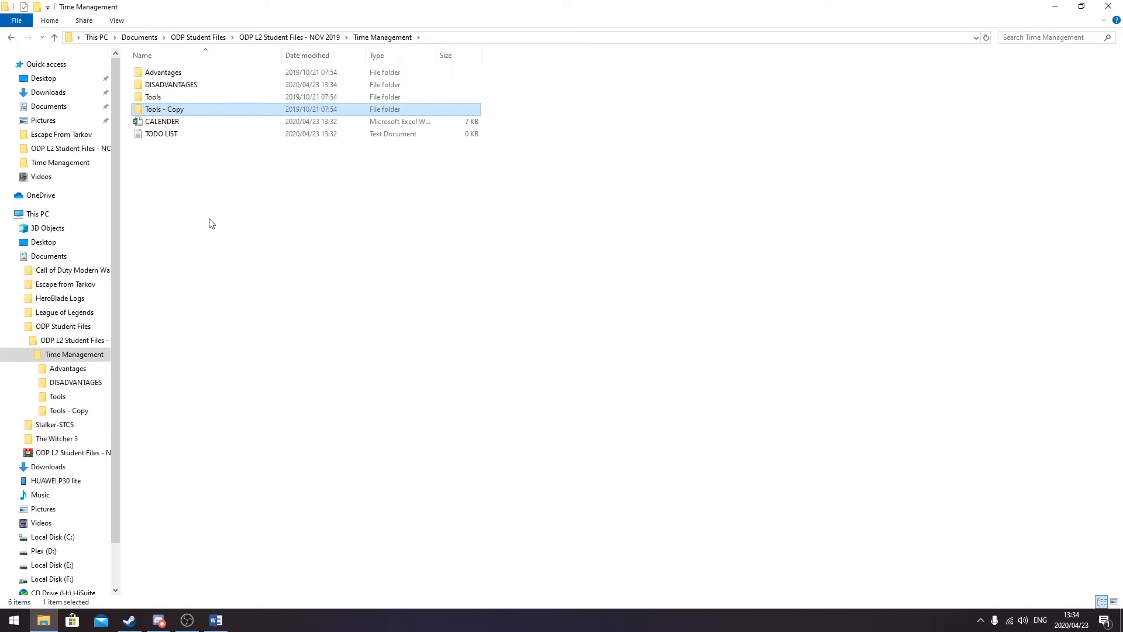
- Rename the Tools - Copy folder to TIME TOOLS
right_click(175, 112)
click(154, 169)
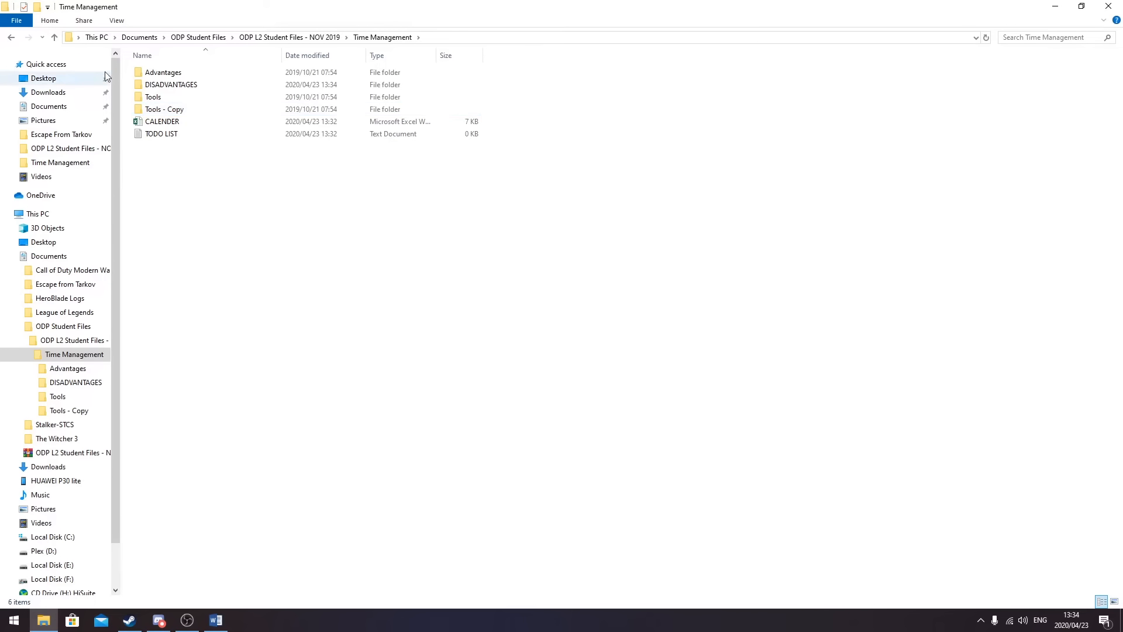
right_click(174, 110)
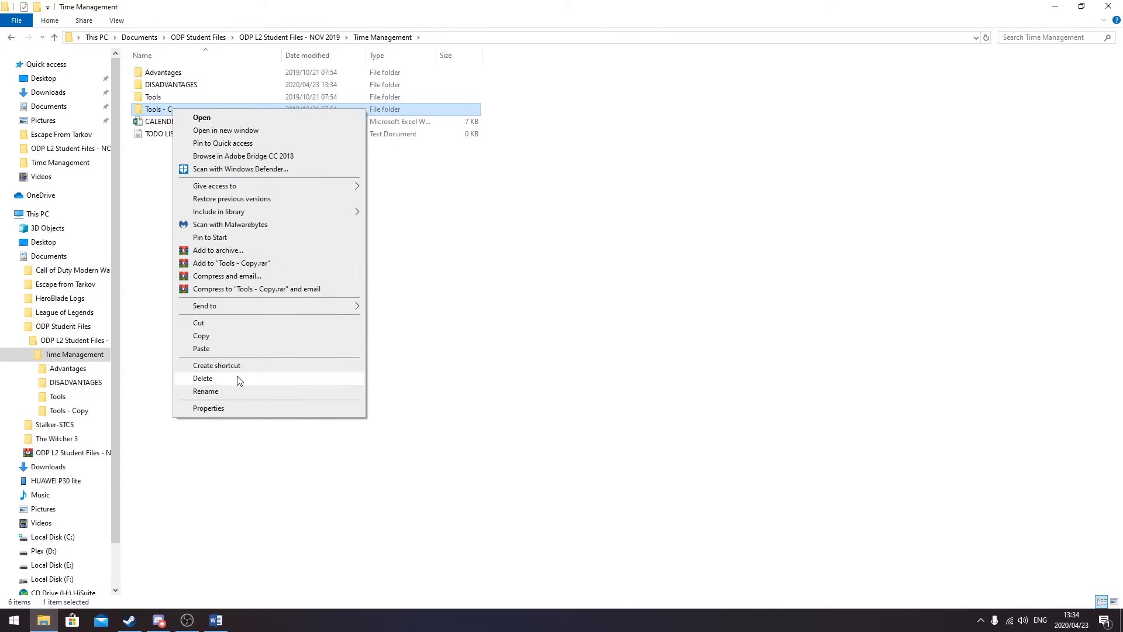
click(227, 391)
text(TiME TOOLS)
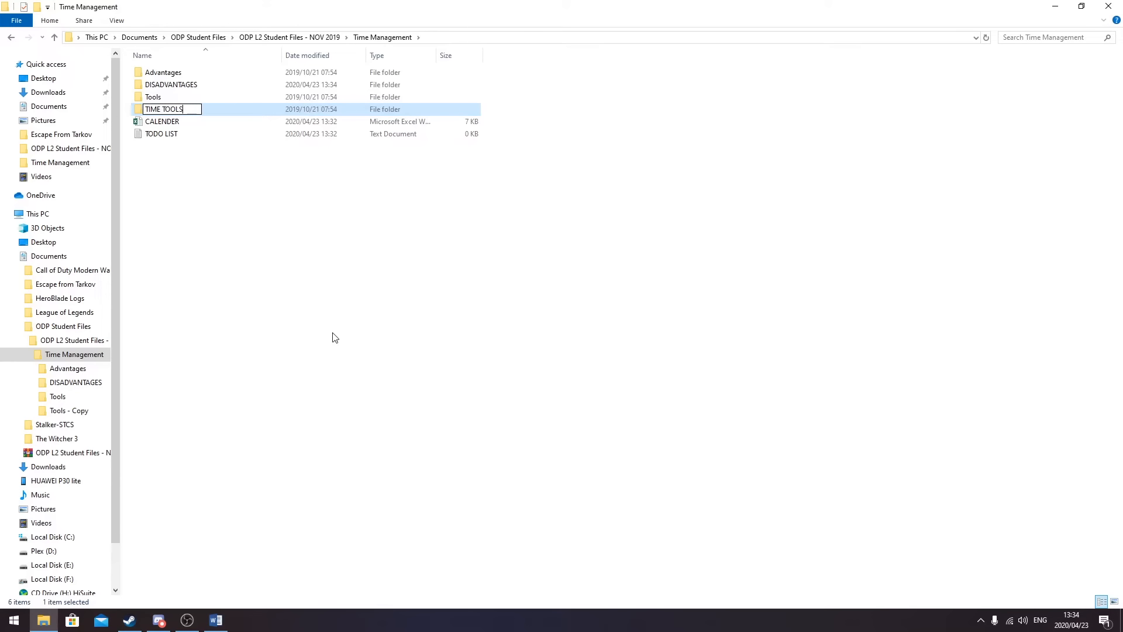
key(Return)
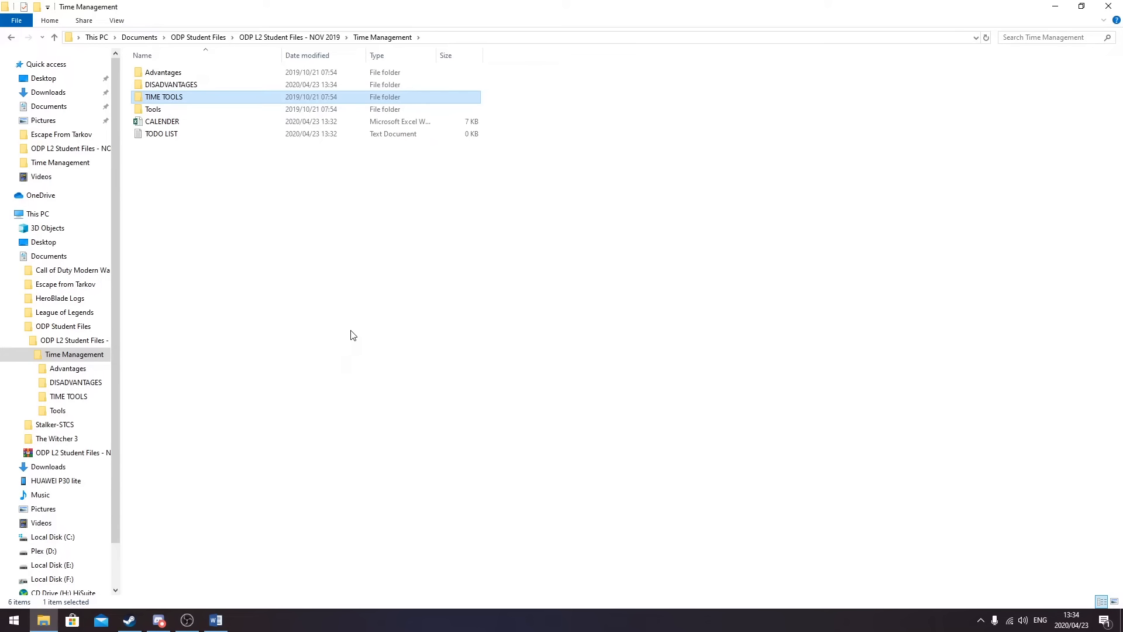
click(355, 331)
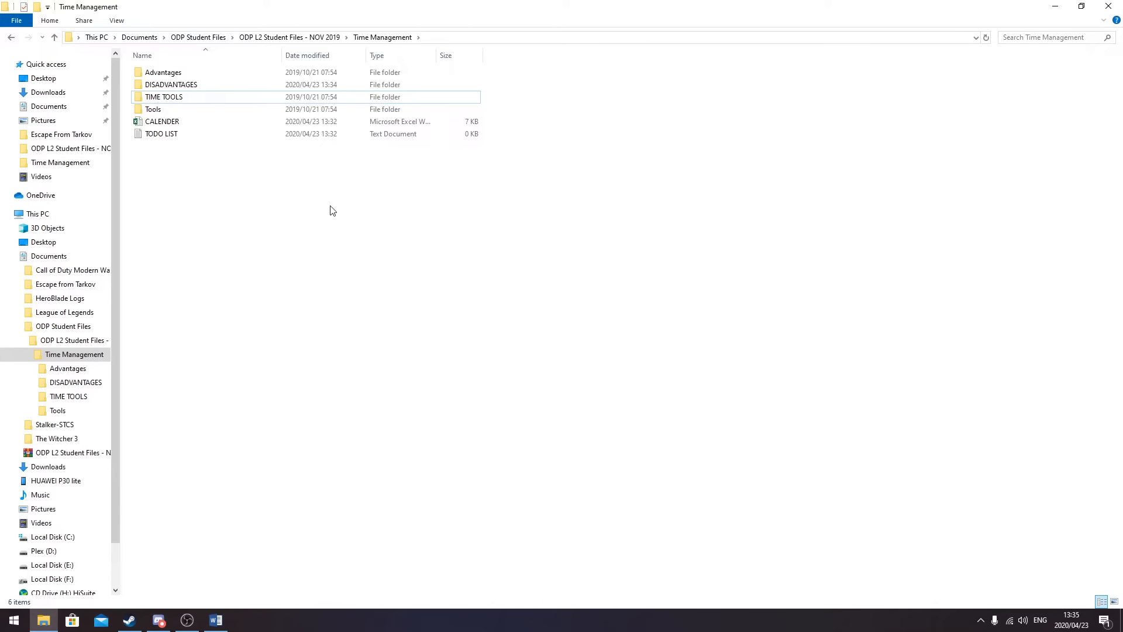
- Switch the Time Management folder view to Extra large icons
click(116, 21)
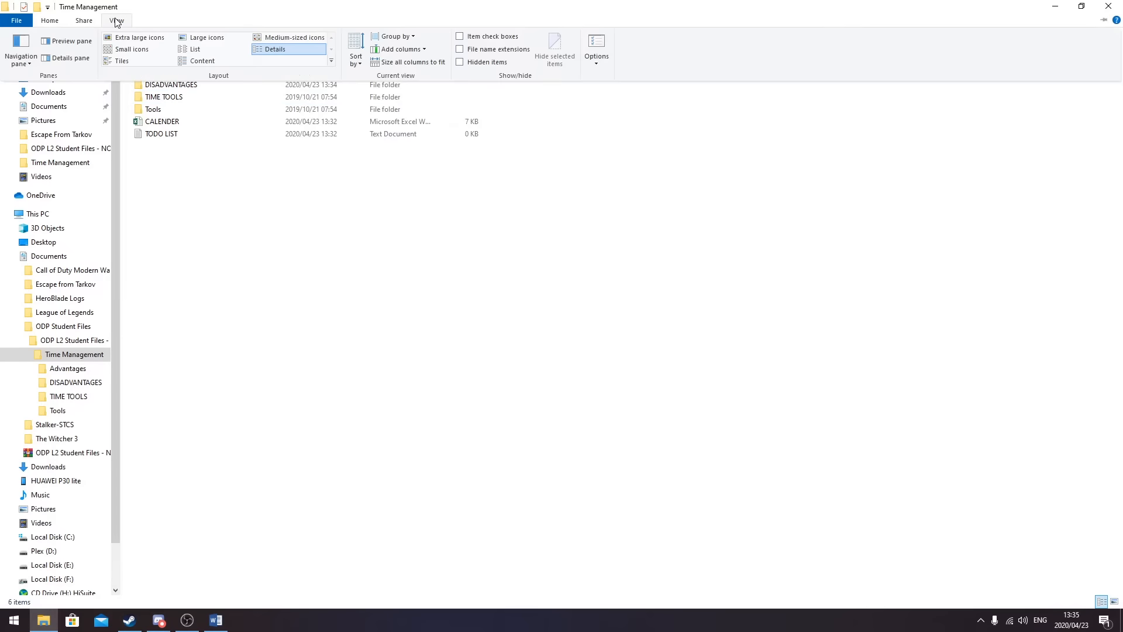
click(140, 39)
click(141, 40)
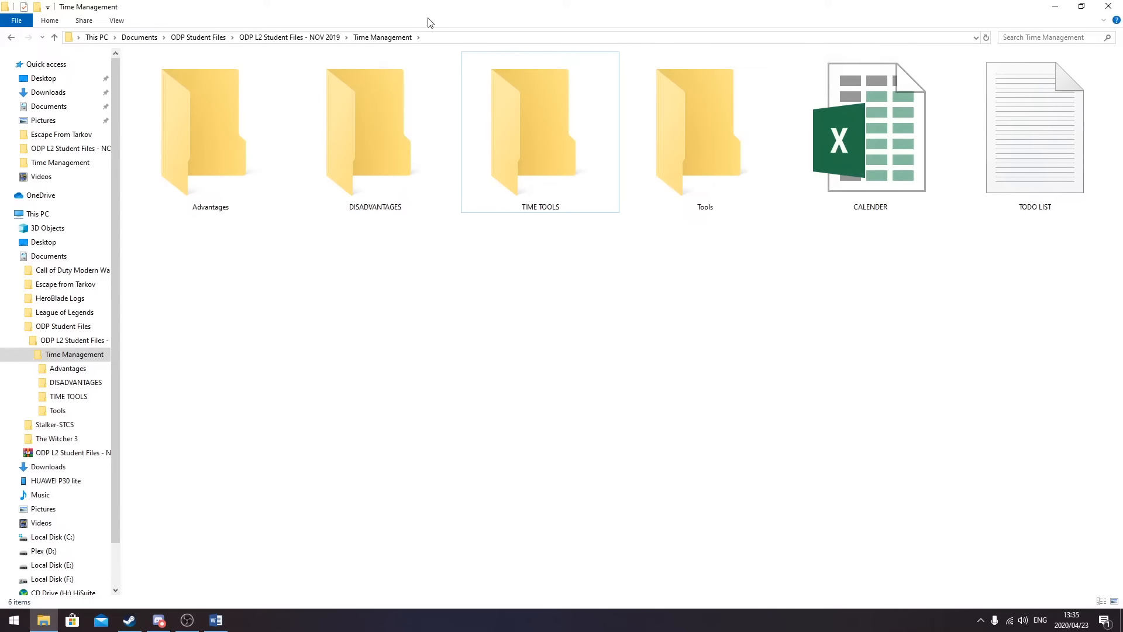
click(59, 355)
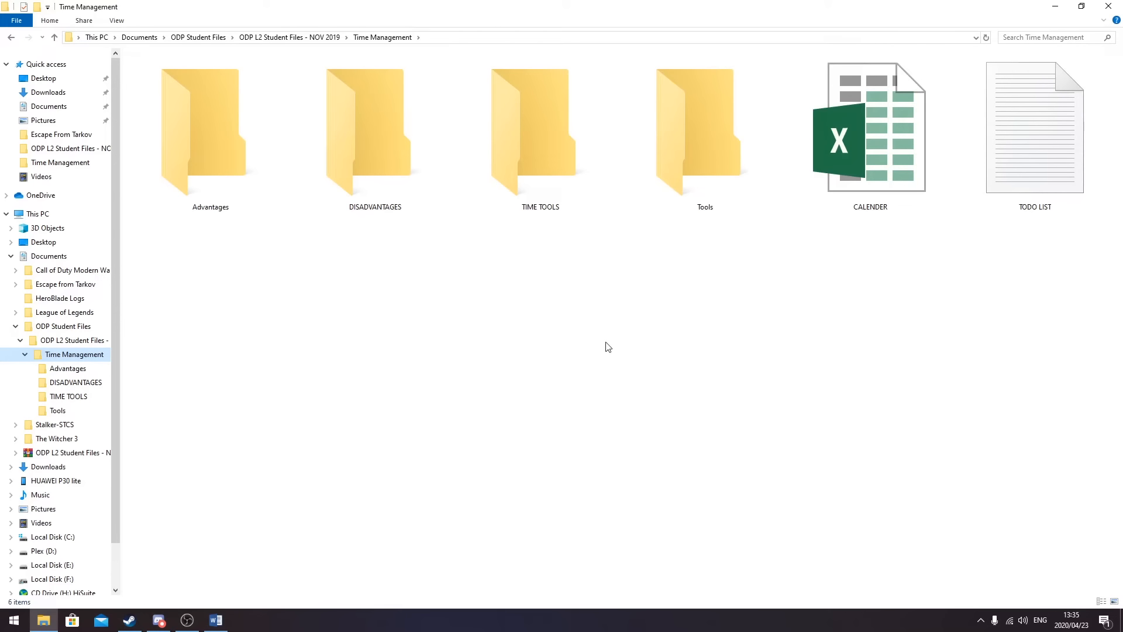
- Paste the extra-large-icon Time Management screenshot into cell 2.3.5 of Question 2
click(216, 618)
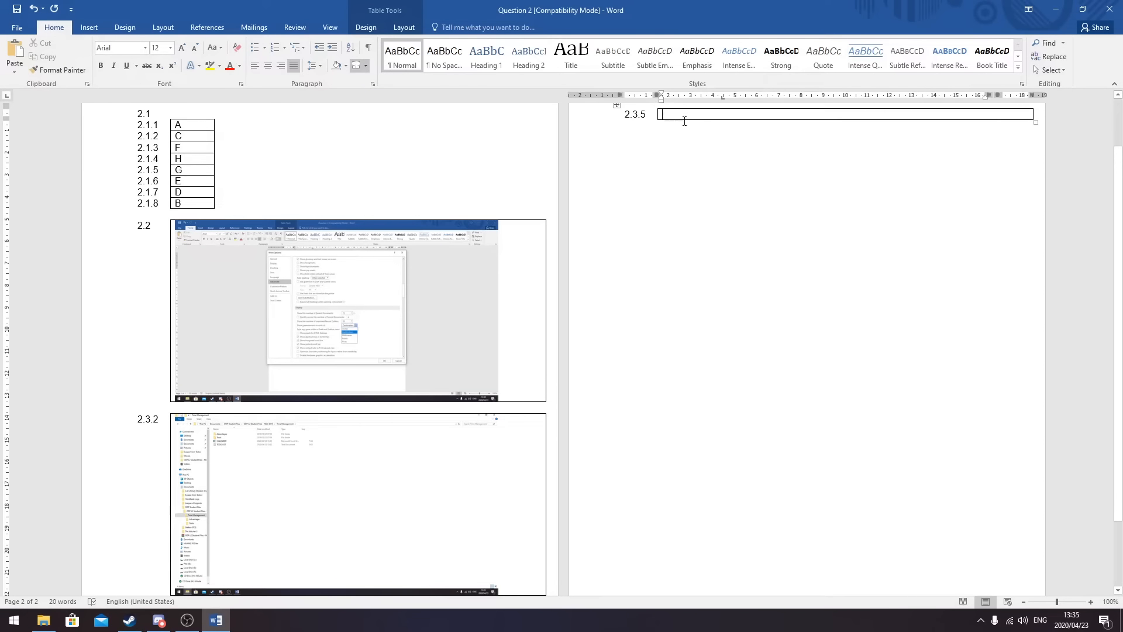
click(16, 56)
scroll(790, 313, up, 2)
scroll(790, 314, down, 2)
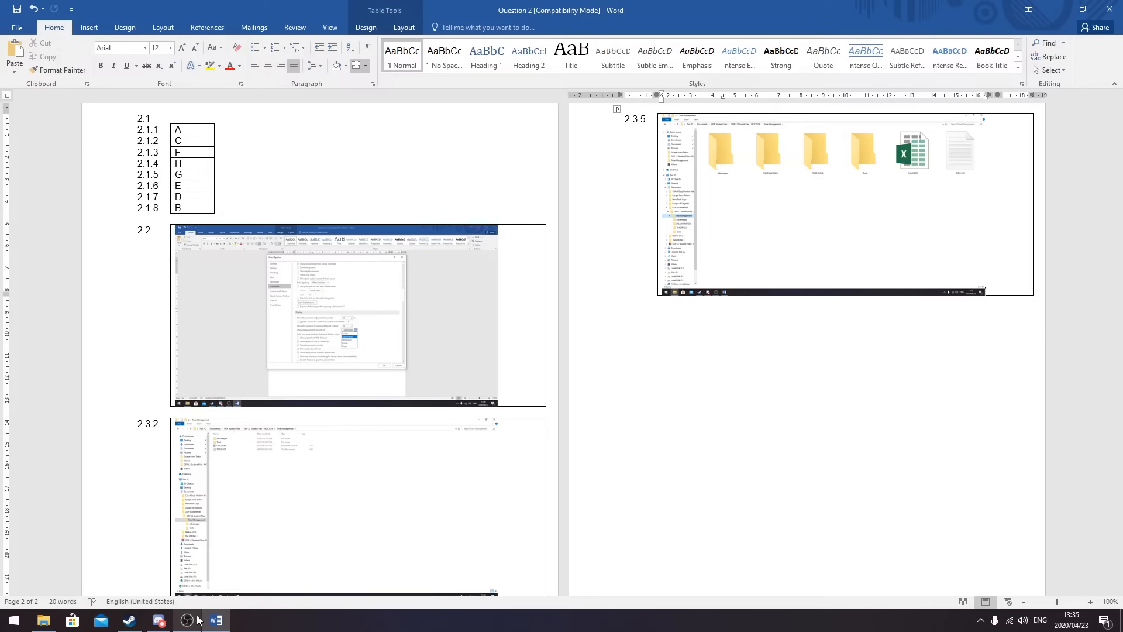
mouse_move(197, 619)
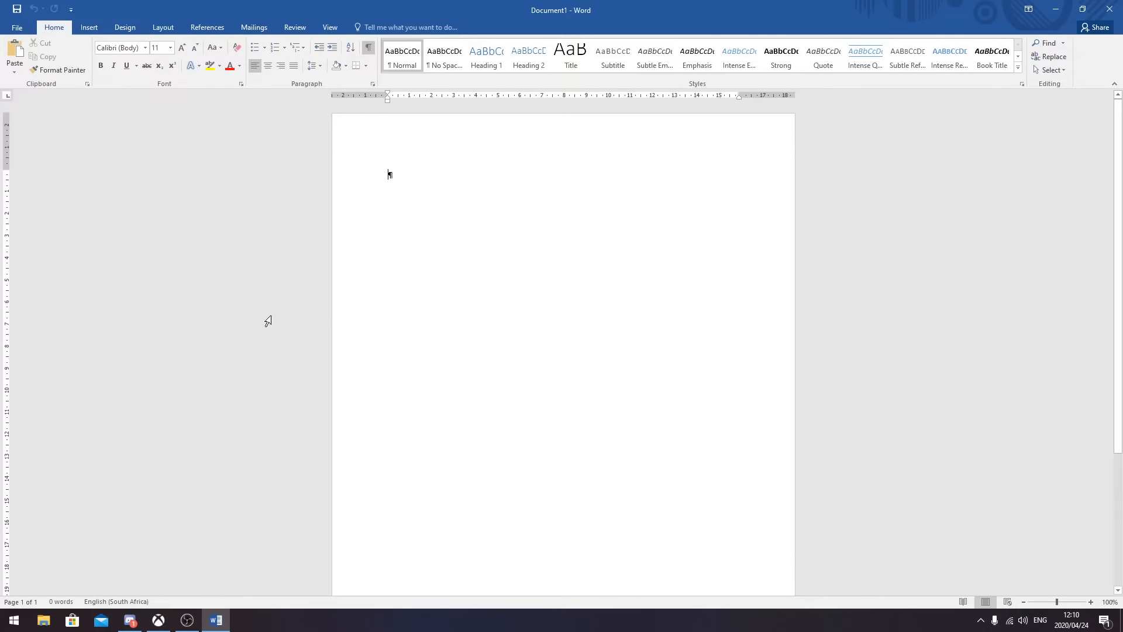
- Open the Question 3 document from the student files folder
click(25, 31)
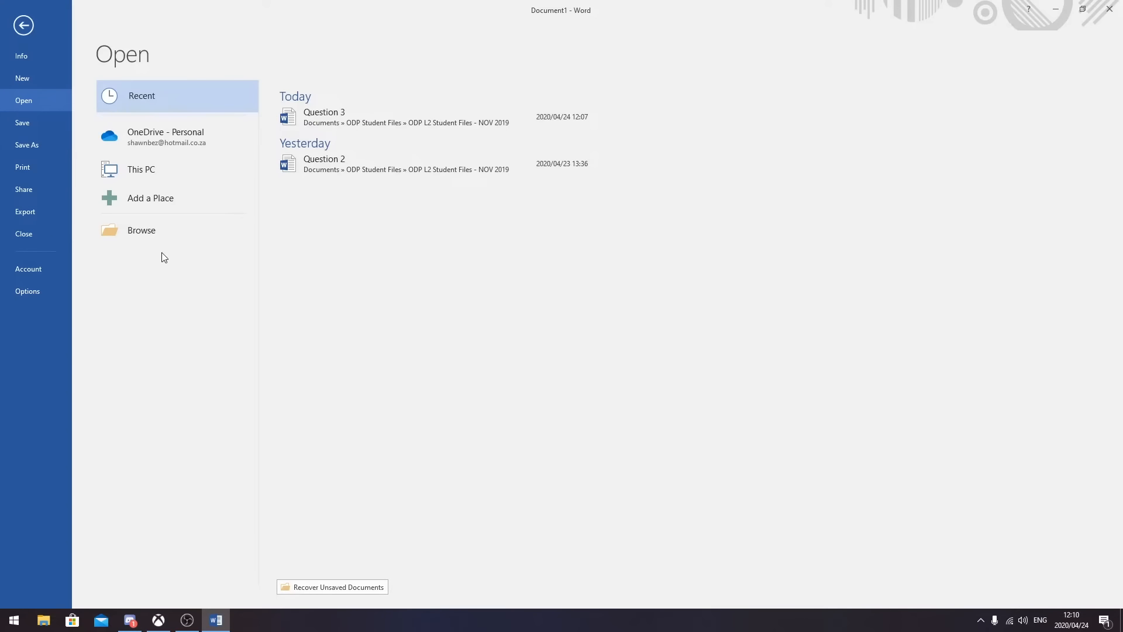
click(153, 234)
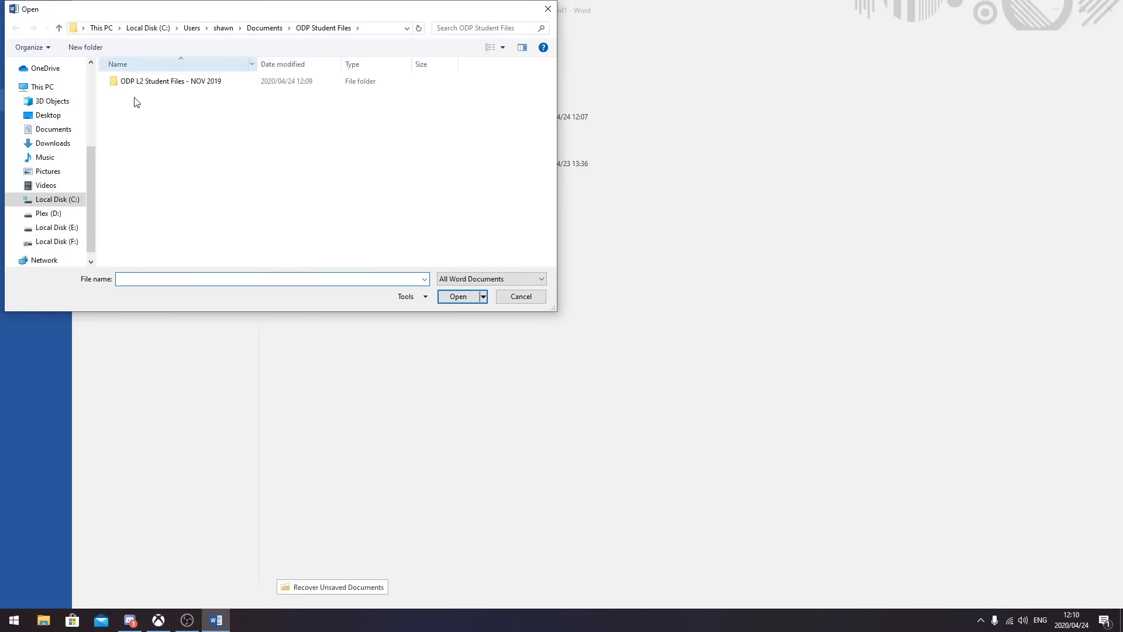
click(153, 107)
click(457, 297)
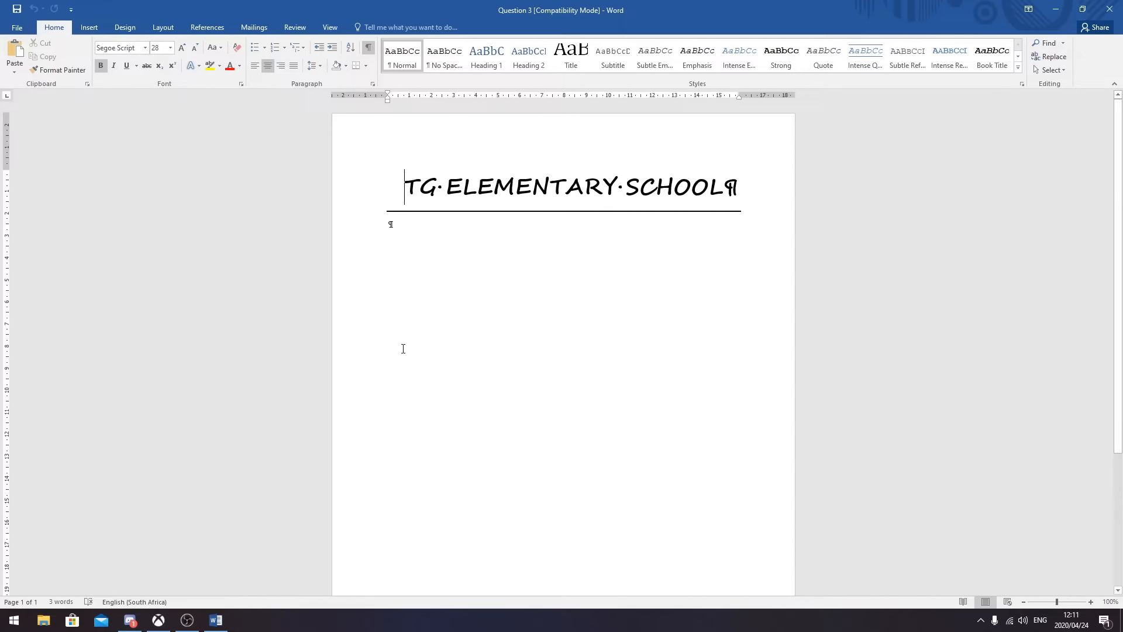
- Select all of Question 3 and apply 1,0 line spacing, keeping formatting marks shown
click(369, 50)
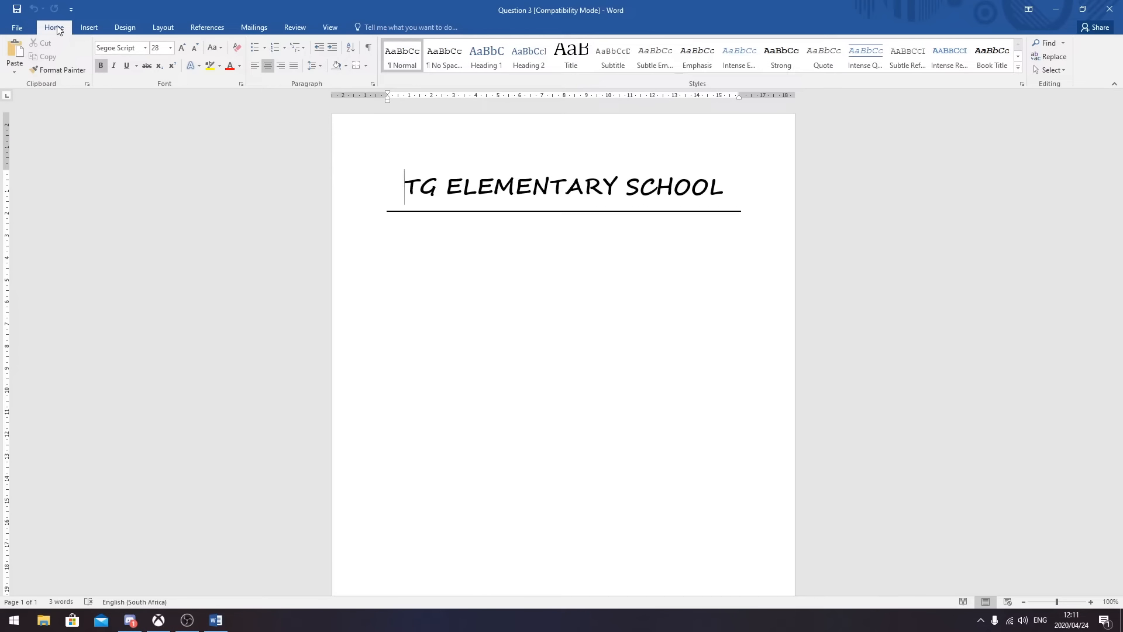
click(369, 50)
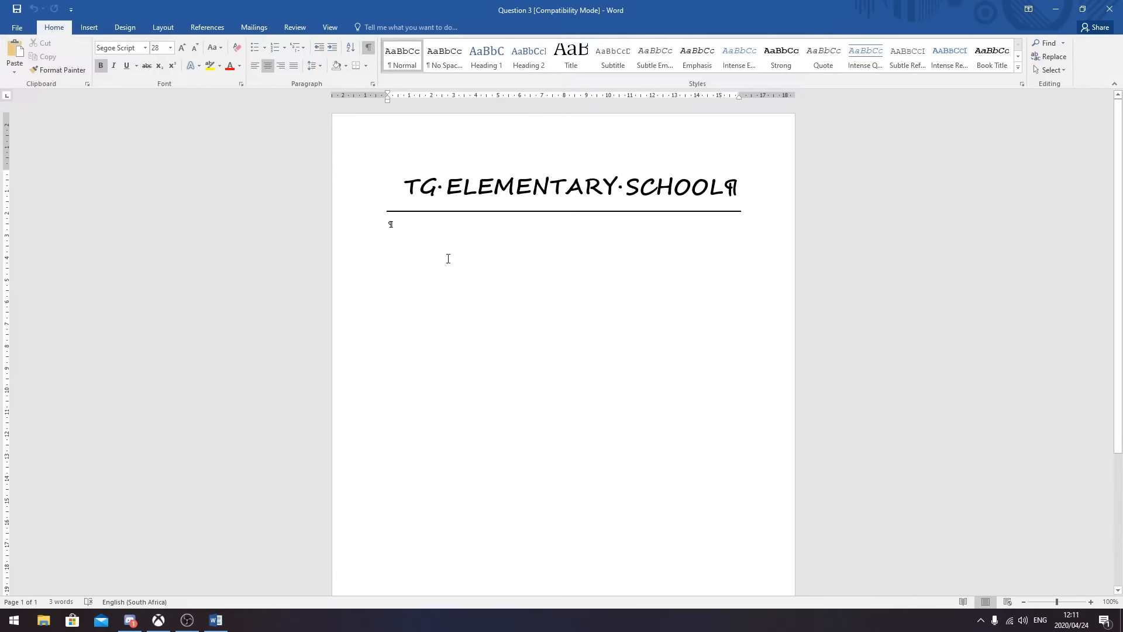
click(392, 225)
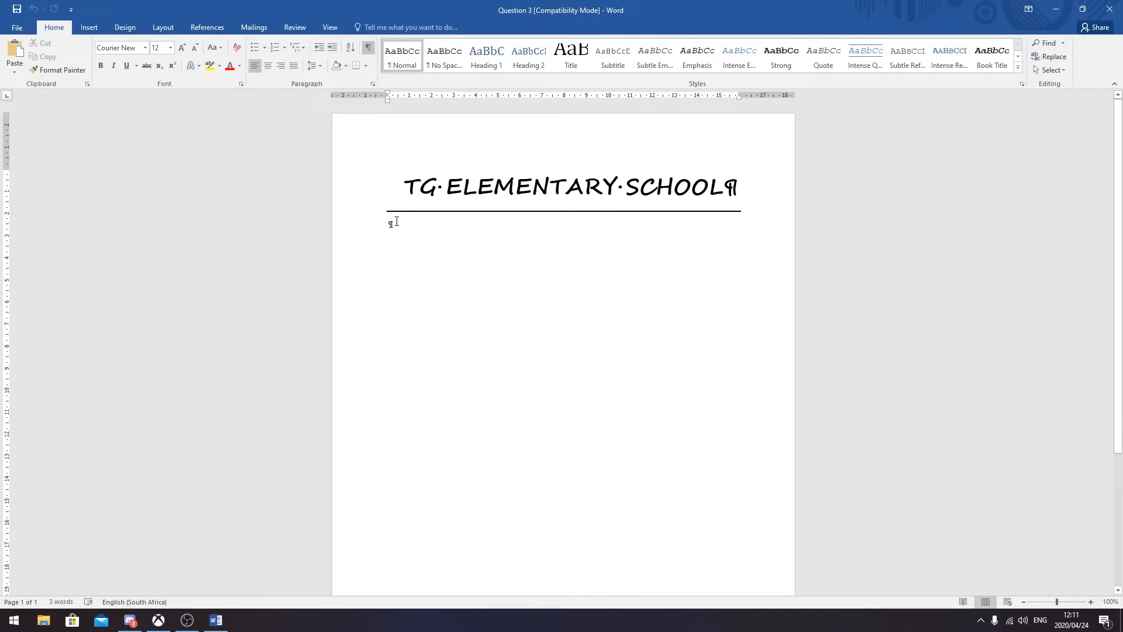
click(385, 185)
key(ctrl+a)
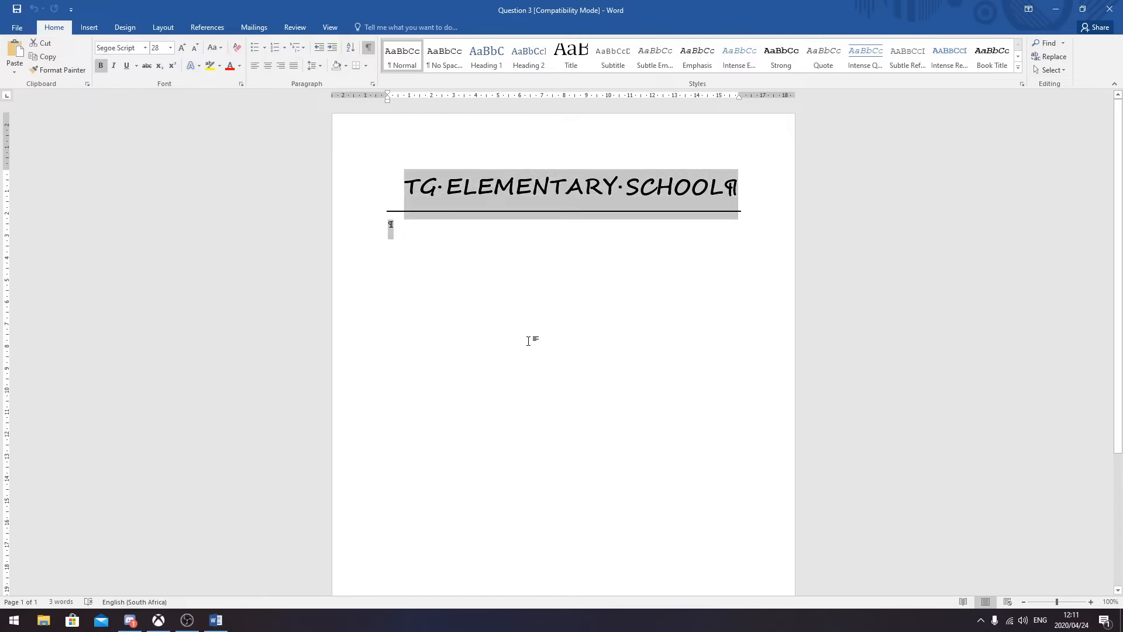
click(321, 64)
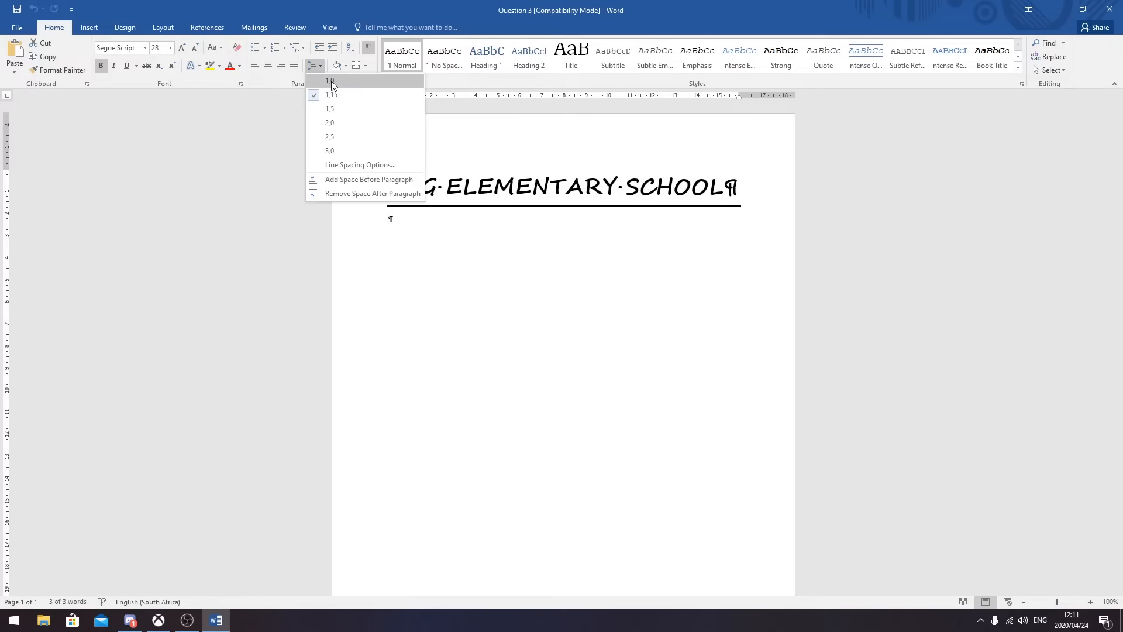
click(331, 81)
click(321, 65)
click(334, 82)
click(404, 236)
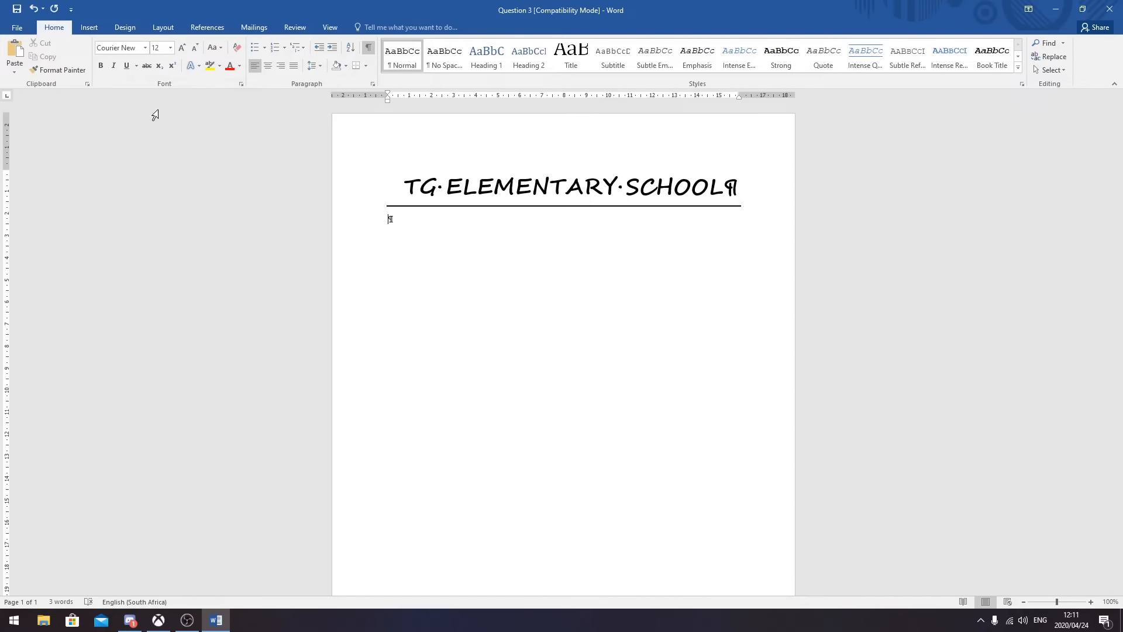
click(166, 29)
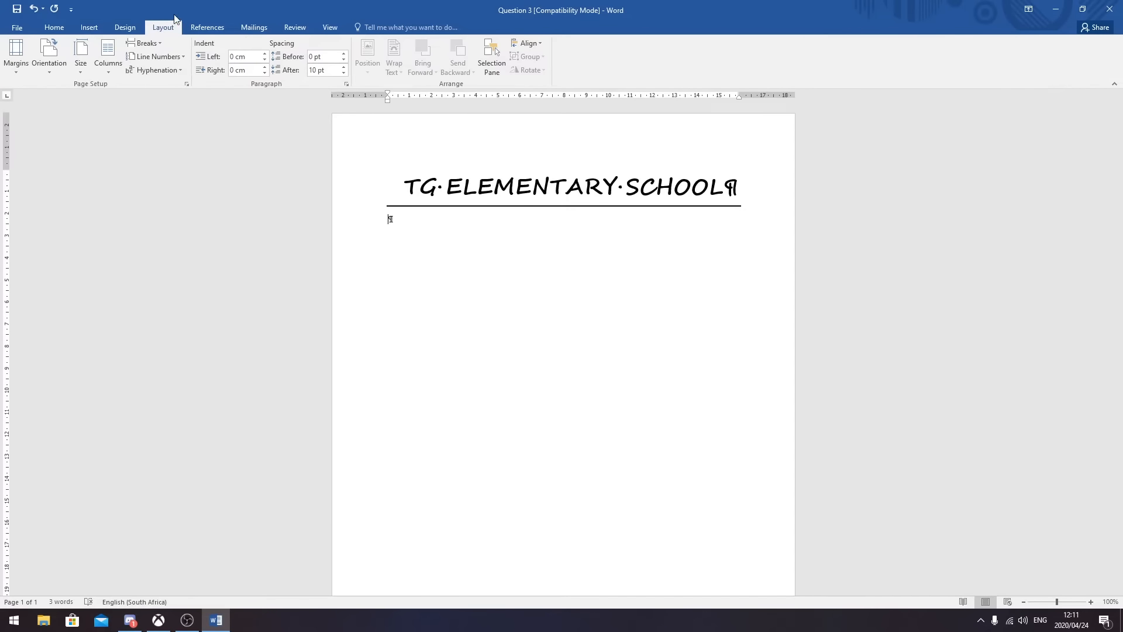
click(82, 71)
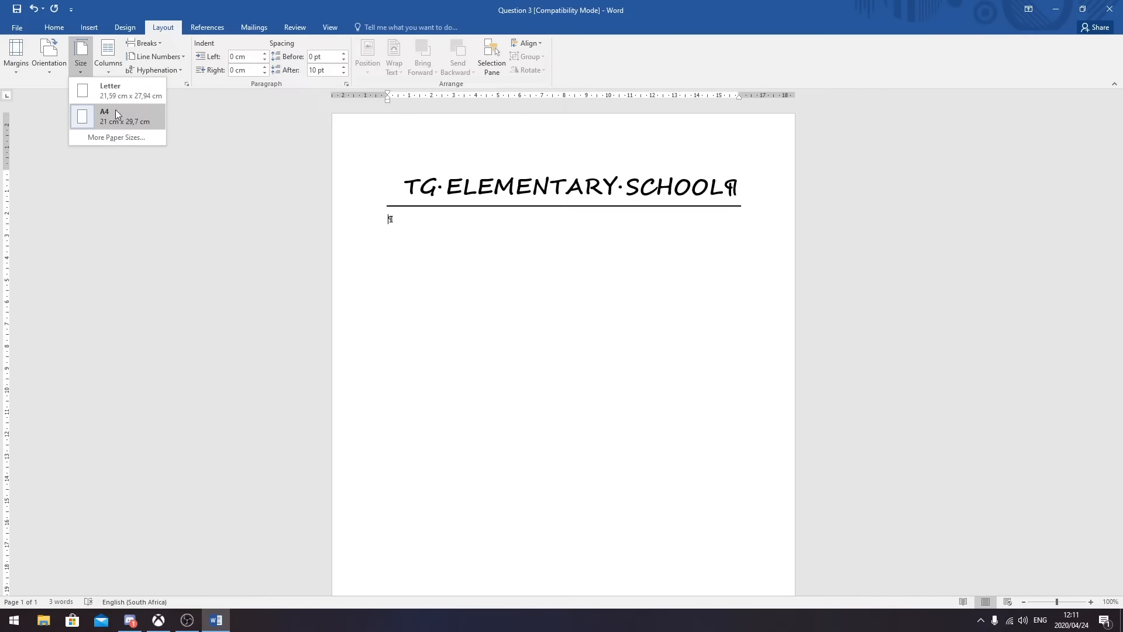
click(242, 159)
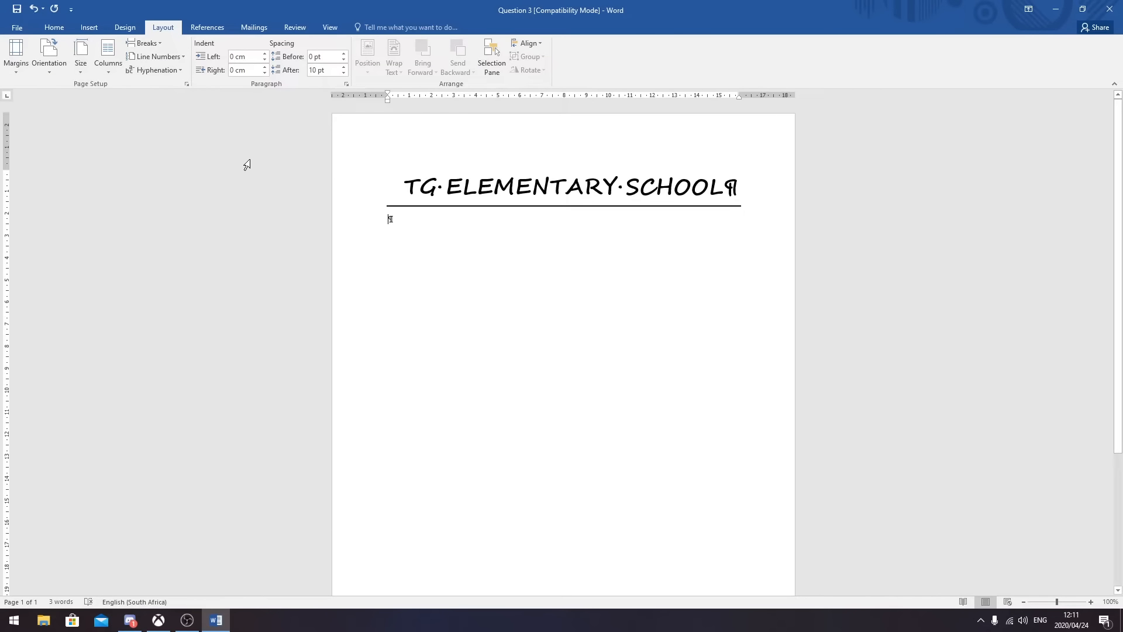
click(52, 73)
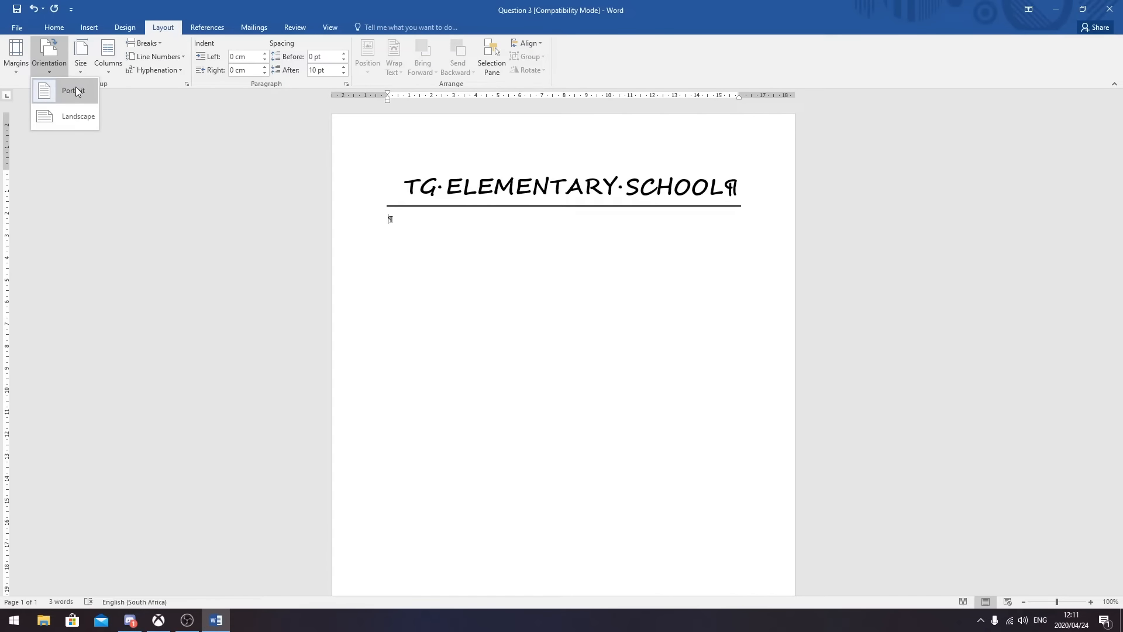
click(203, 179)
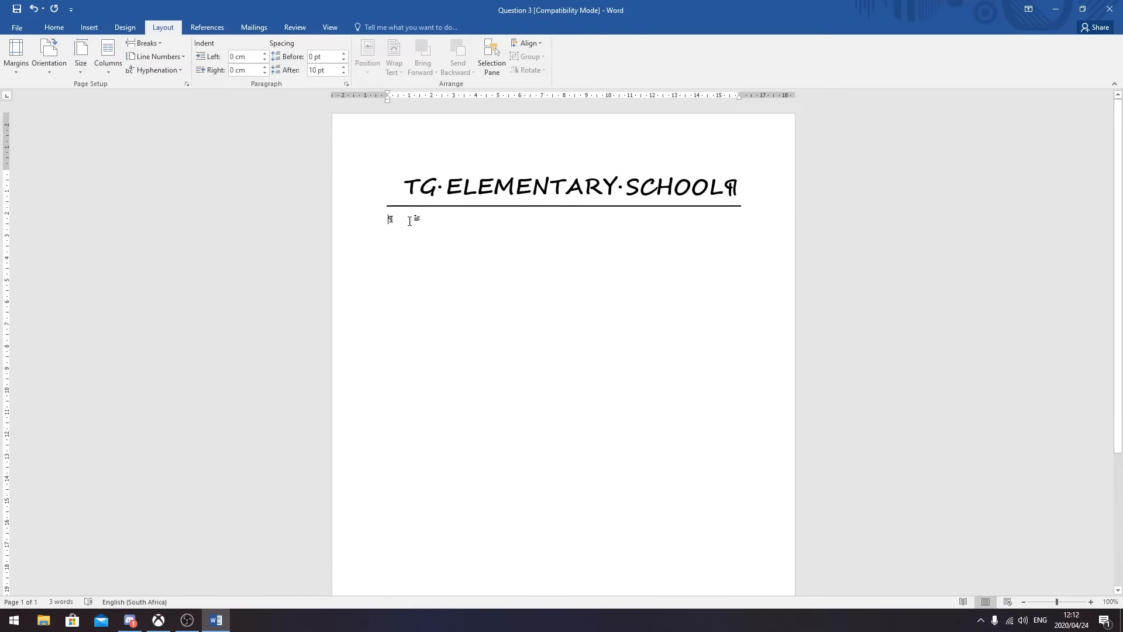
click(63, 28)
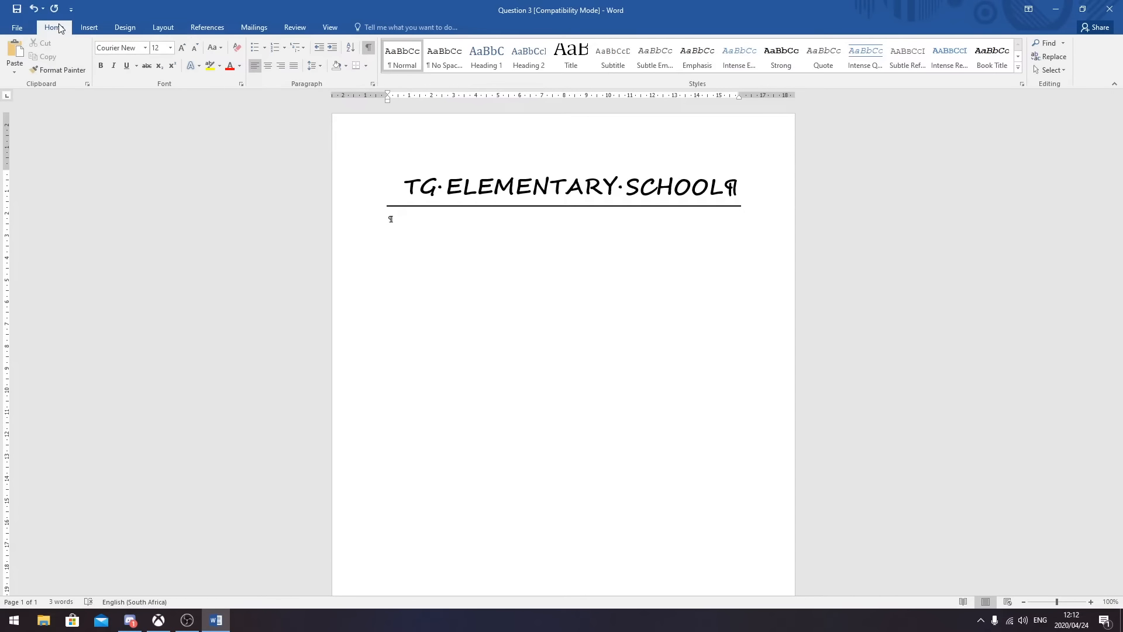
click(145, 49)
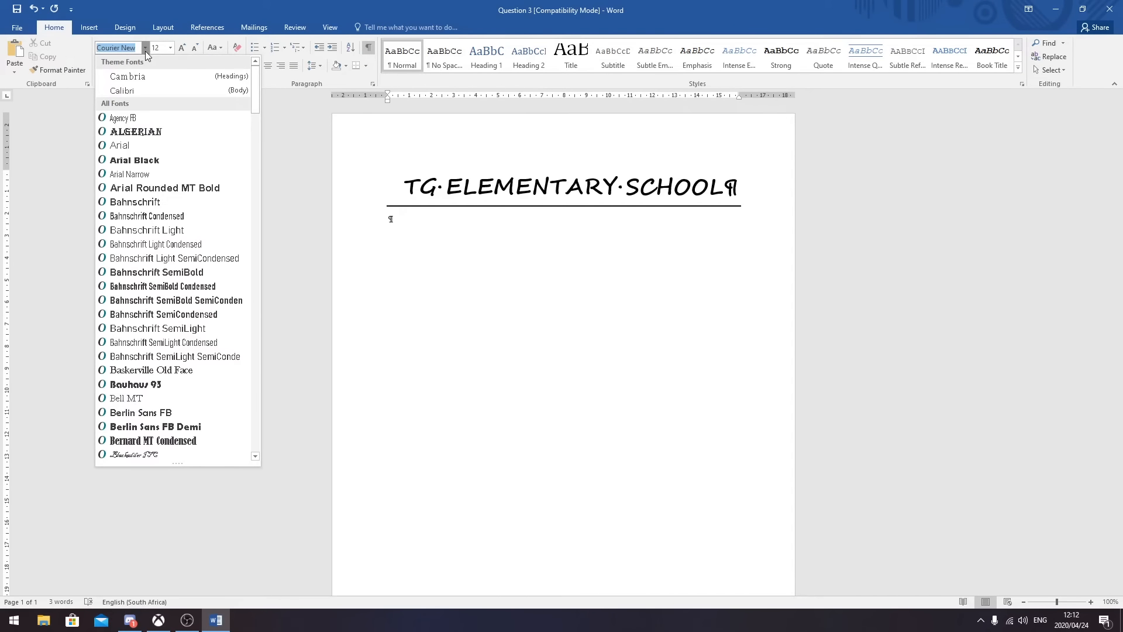
click(143, 48)
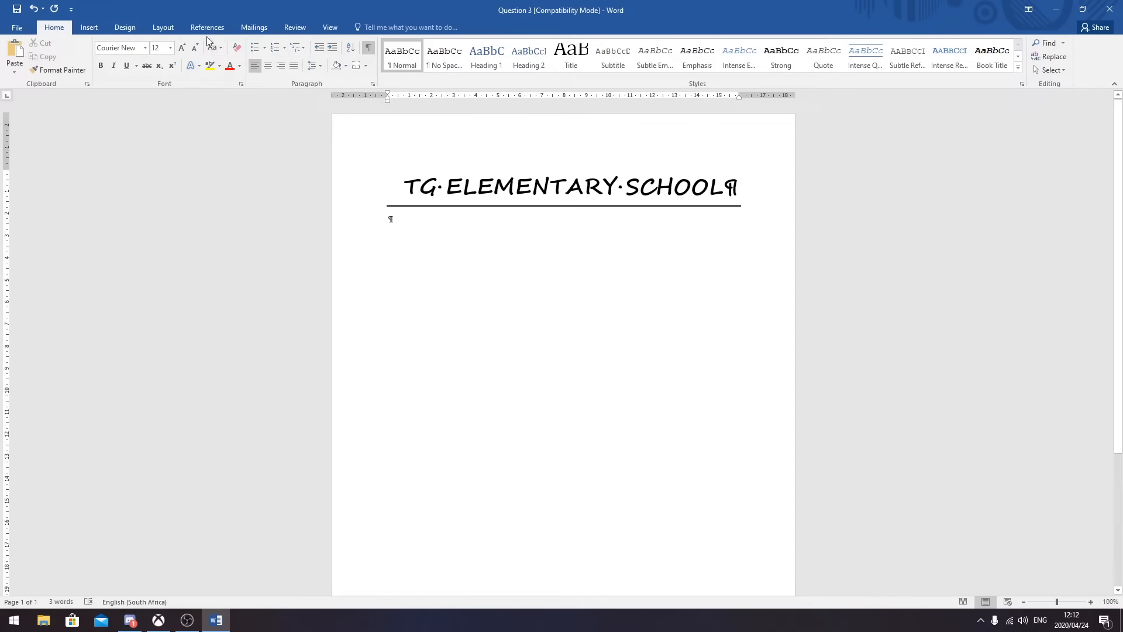
click(164, 27)
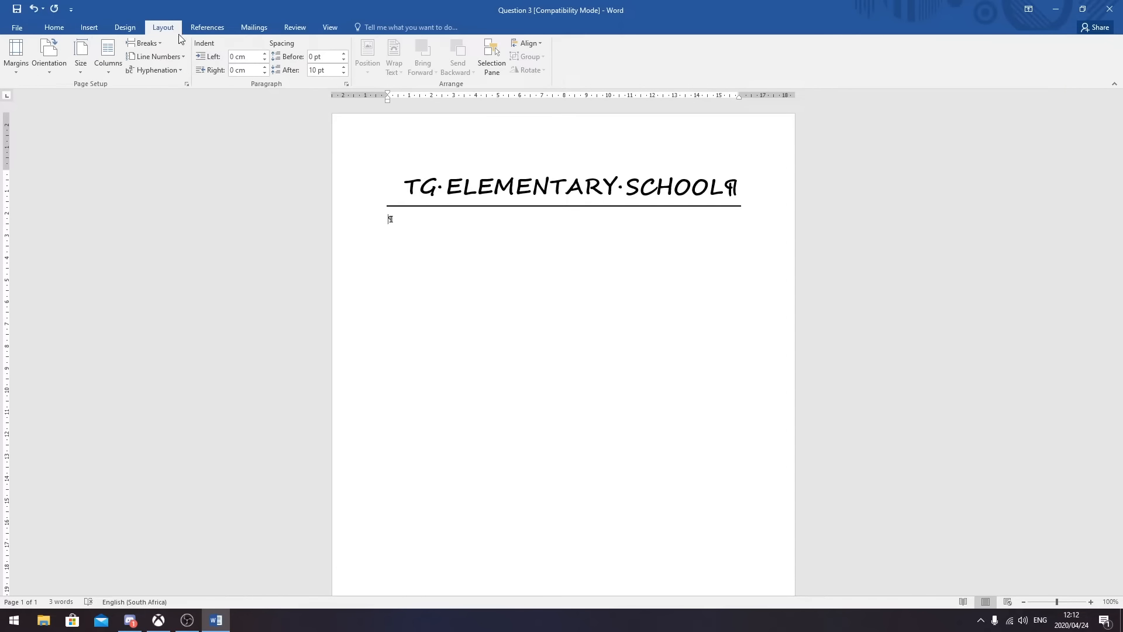
- Set a custom left page margin of 3,81 cm in Page Setup
click(15, 58)
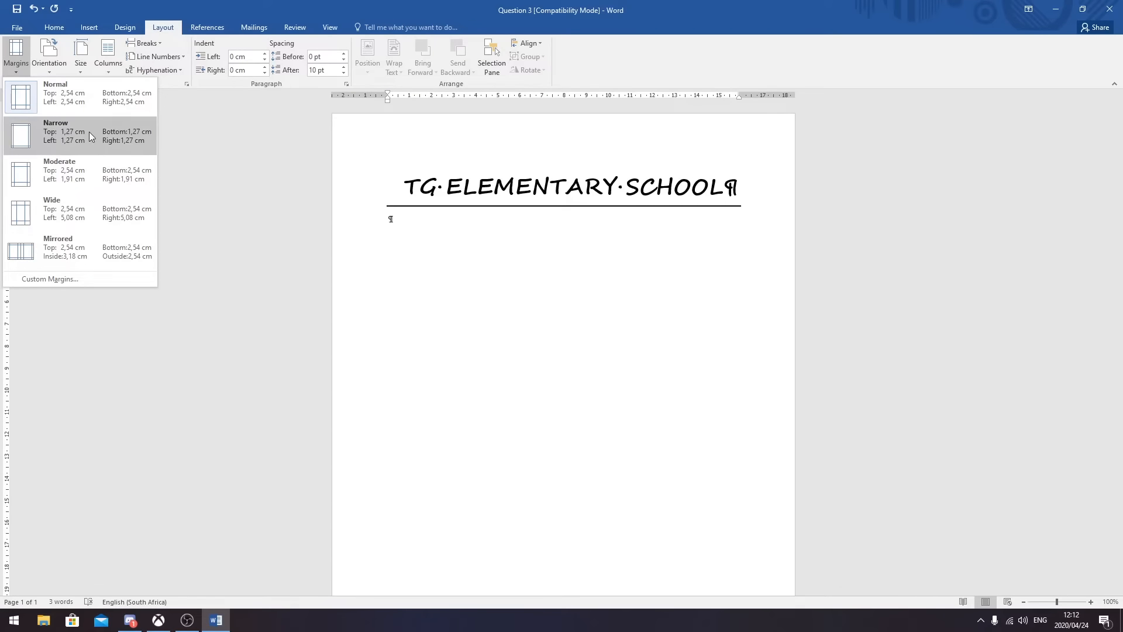
click(73, 280)
drag(552, 150, 545, 244)
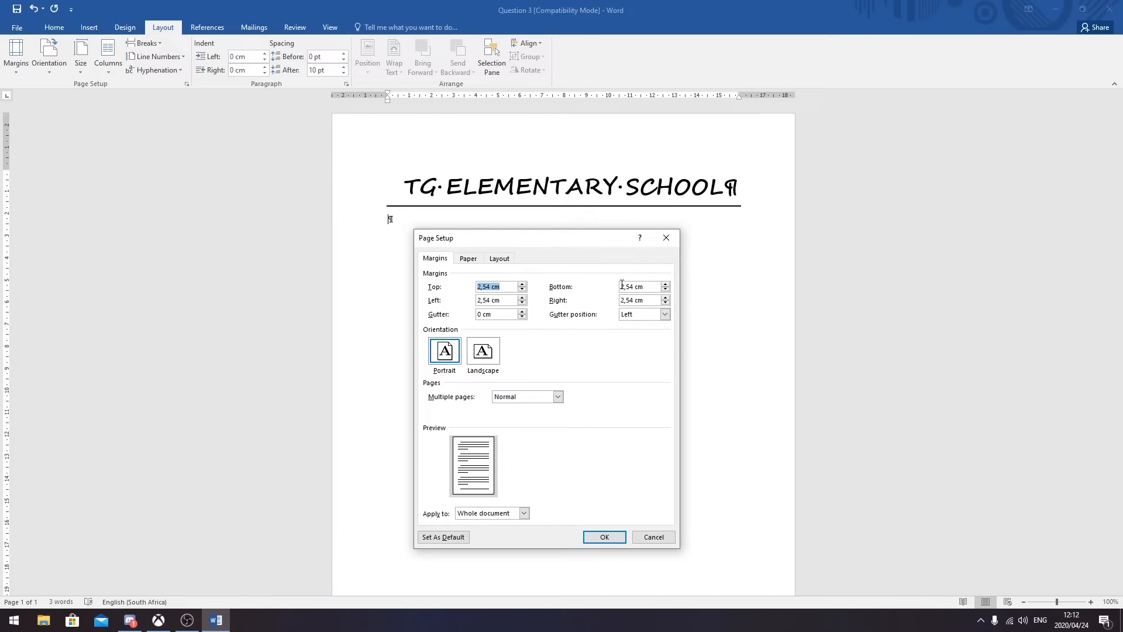
drag(505, 302, 455, 308)
text(3,81)
click(650, 301)
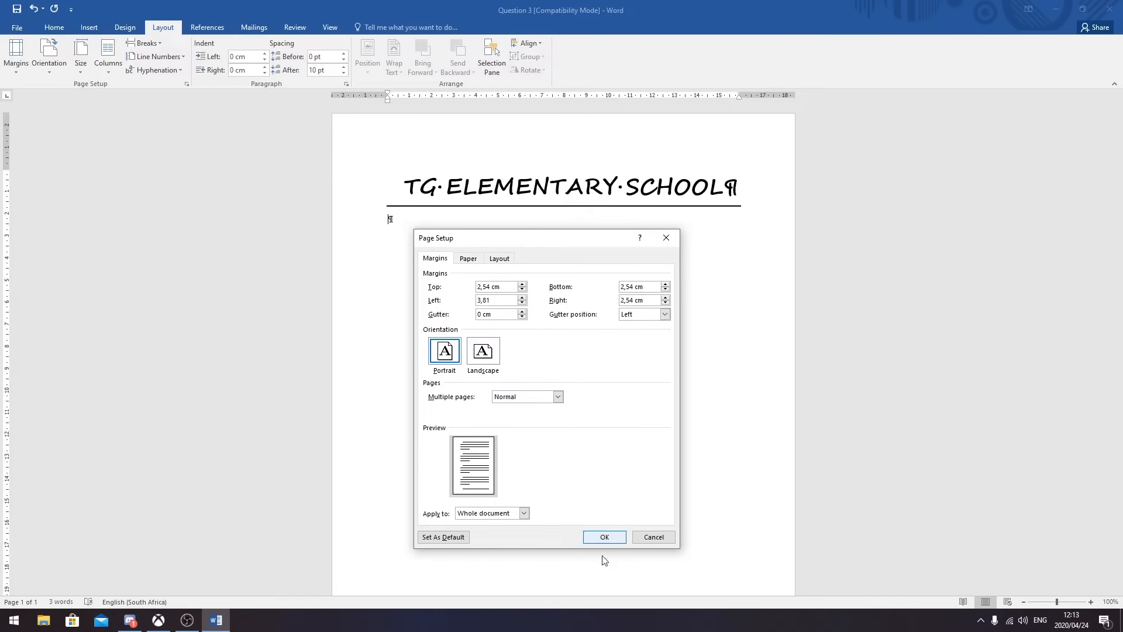
click(604, 537)
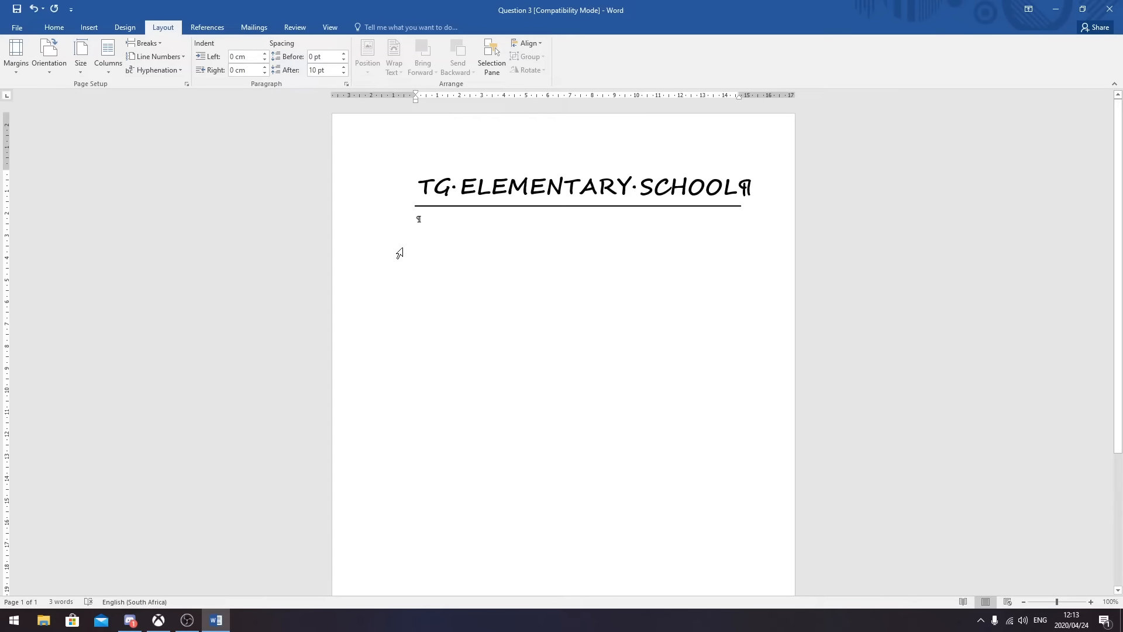
- Try justifying the empty paragraph, then set it back to left-aligned
click(56, 28)
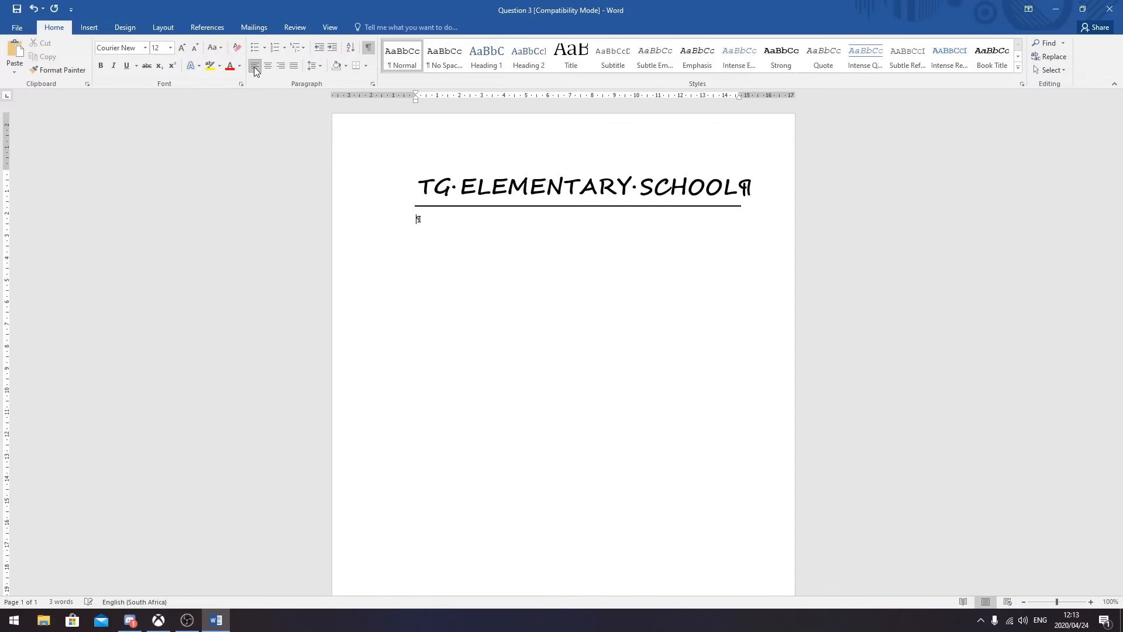
click(293, 66)
click(254, 66)
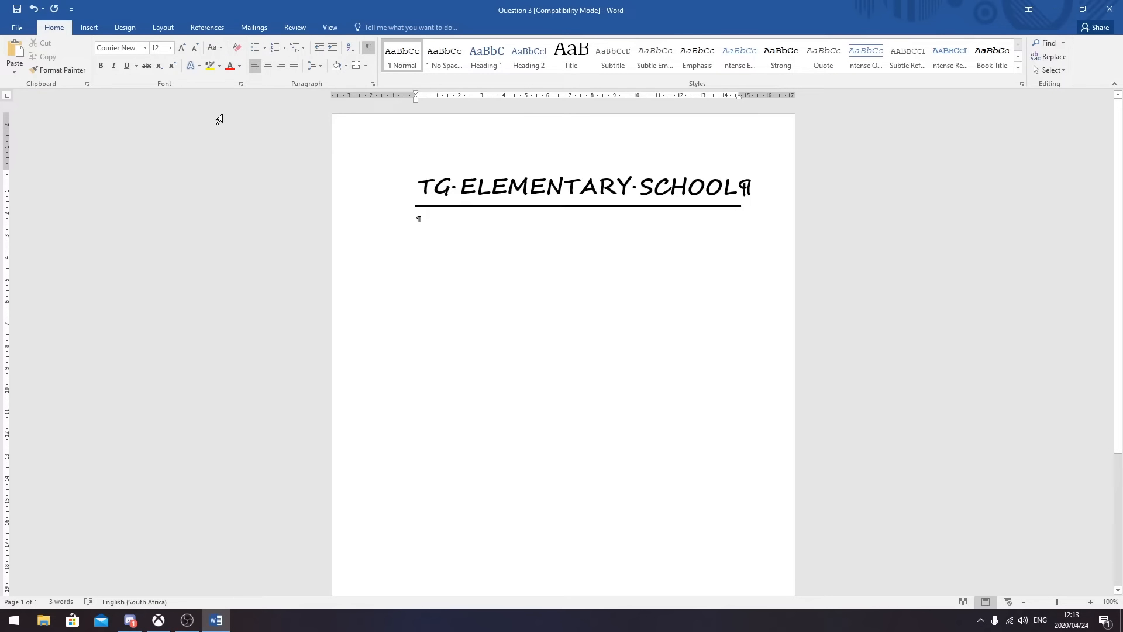
- Add a footer with the 13-digit ID number and QUESTION 3A on the next line
click(90, 28)
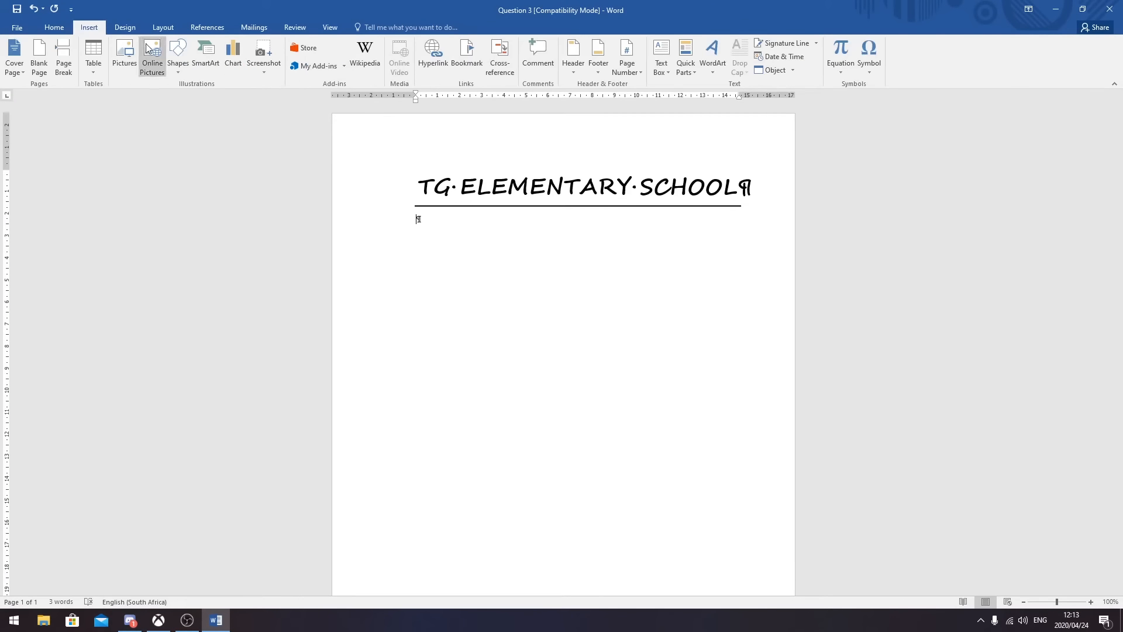
click(601, 72)
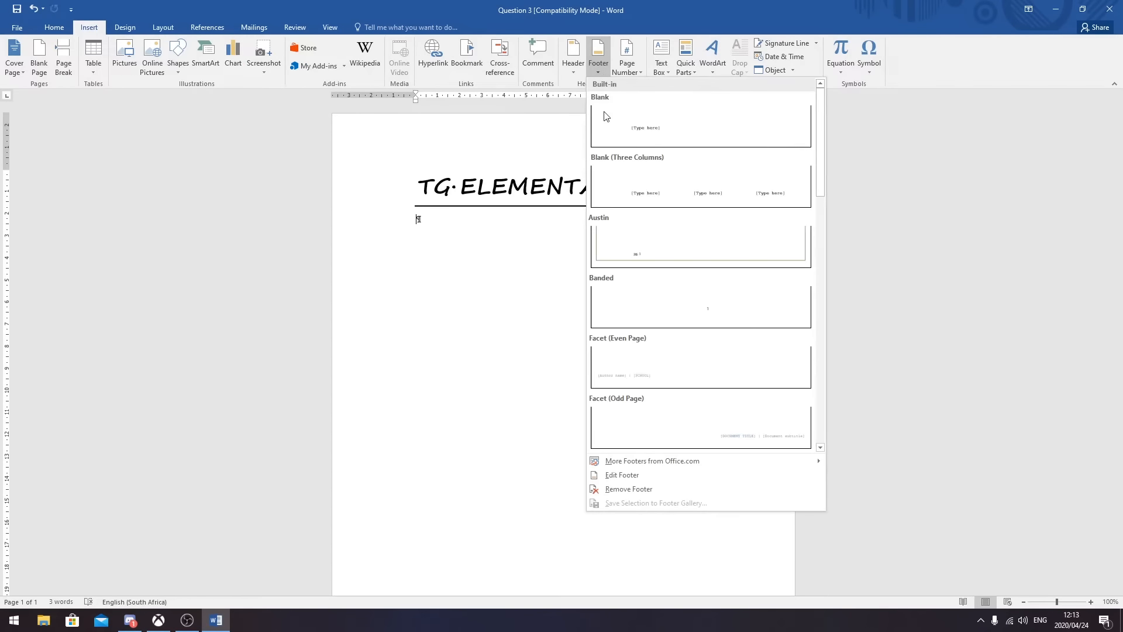
click(639, 480)
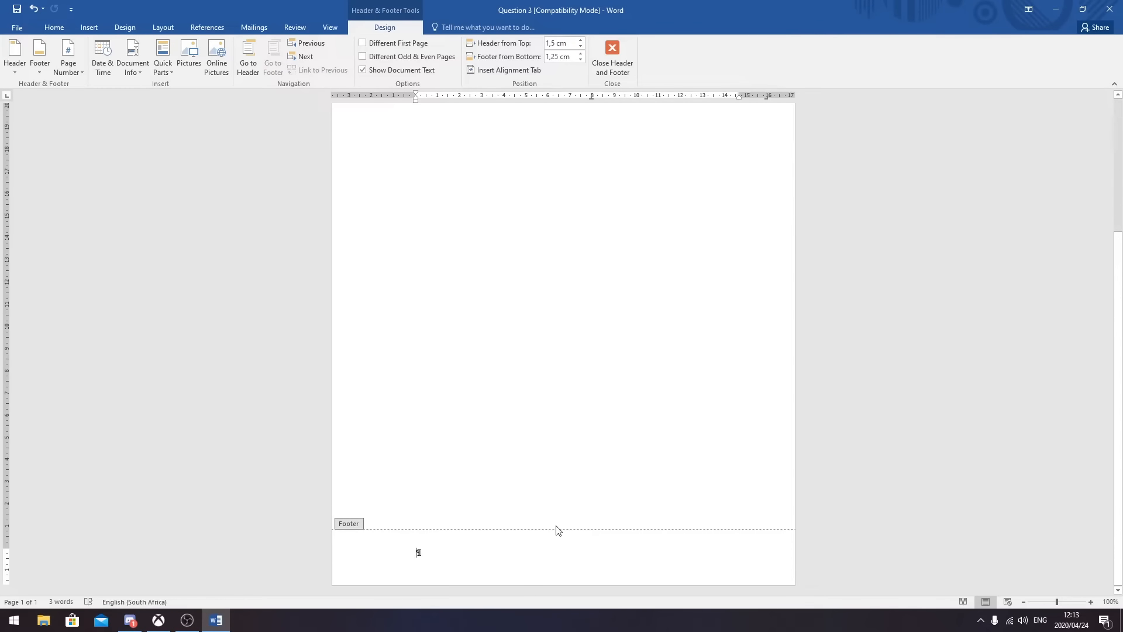
text(12345)
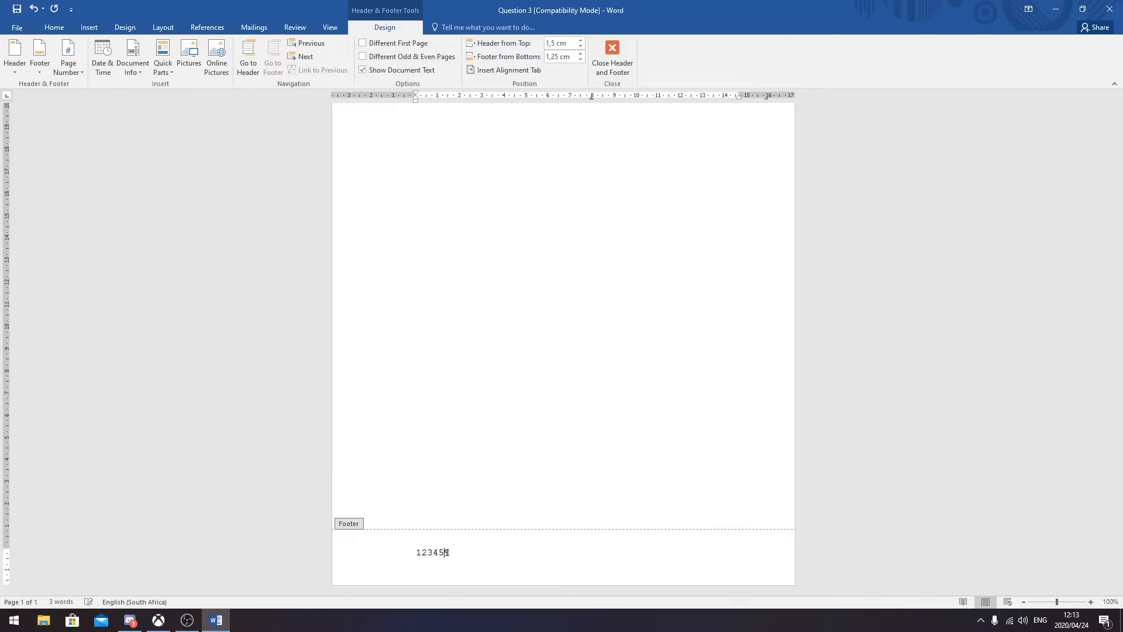
text(67890123)
key(Return)
text(QUESTION 3A)
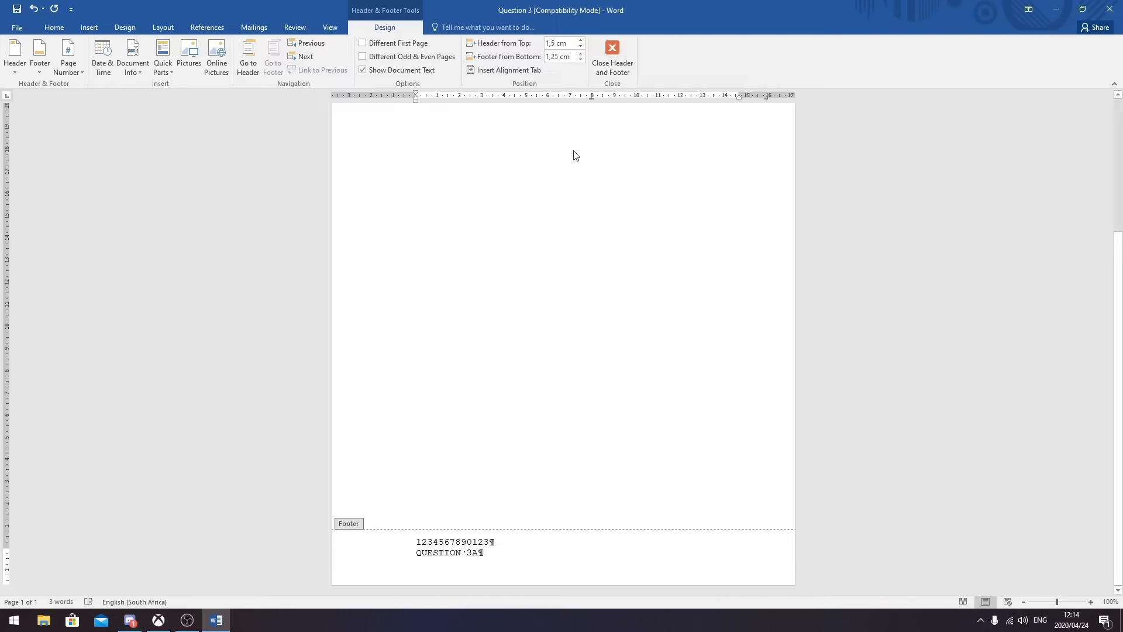
click(621, 54)
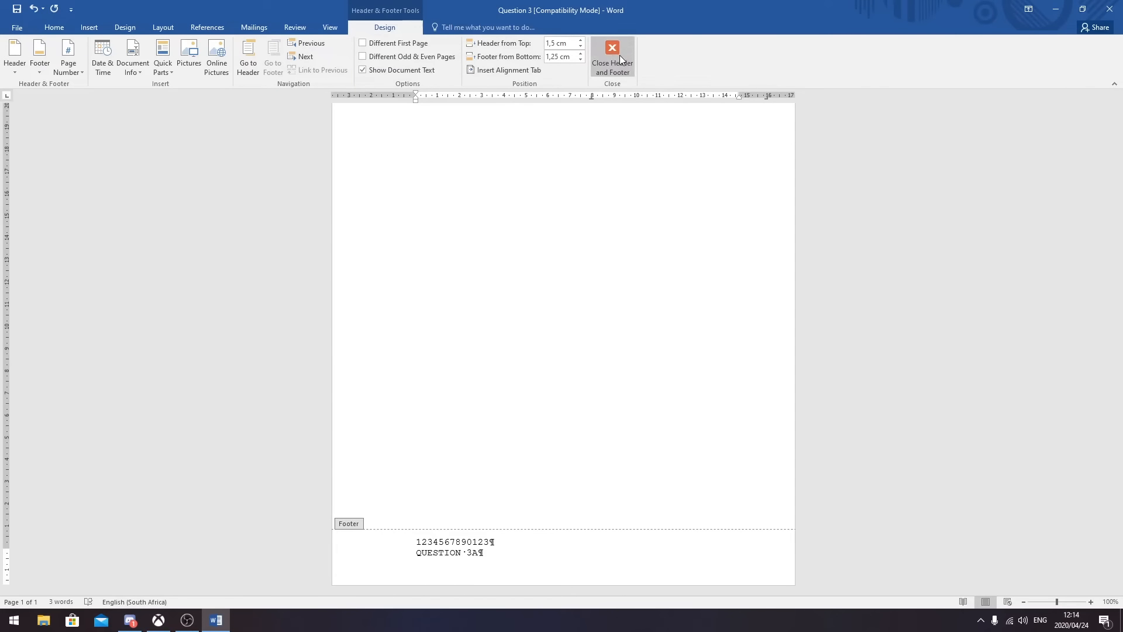
scroll(648, 305, up, 3)
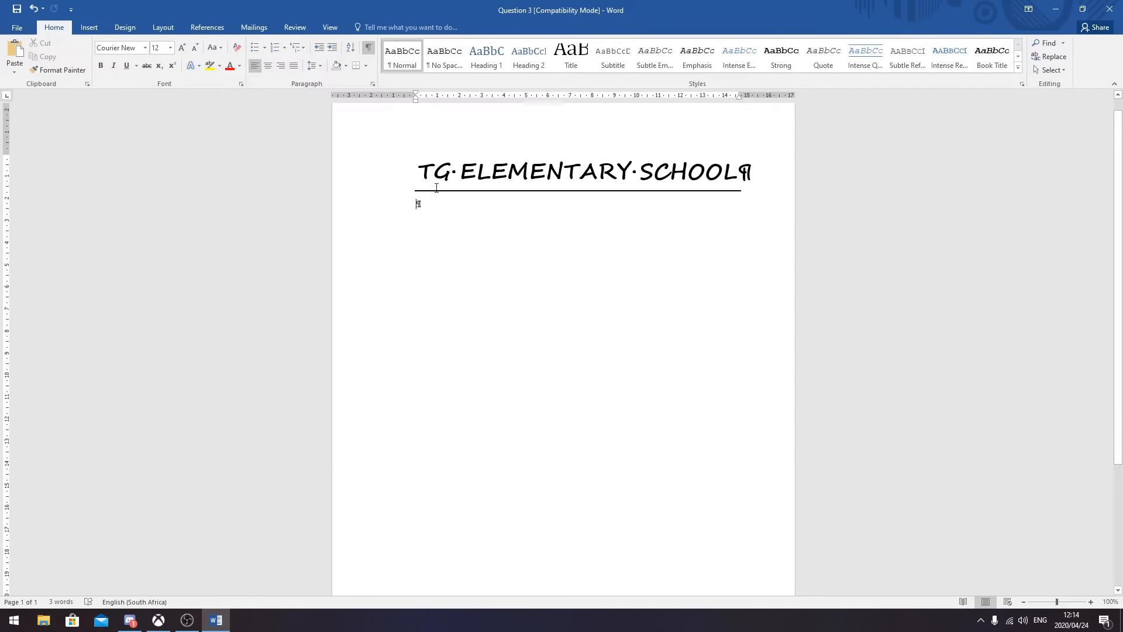
- Add an empty paragraph below the heading and set its spacing after to 0 pt
key(Return)
click(321, 66)
click(422, 191)
click(318, 66)
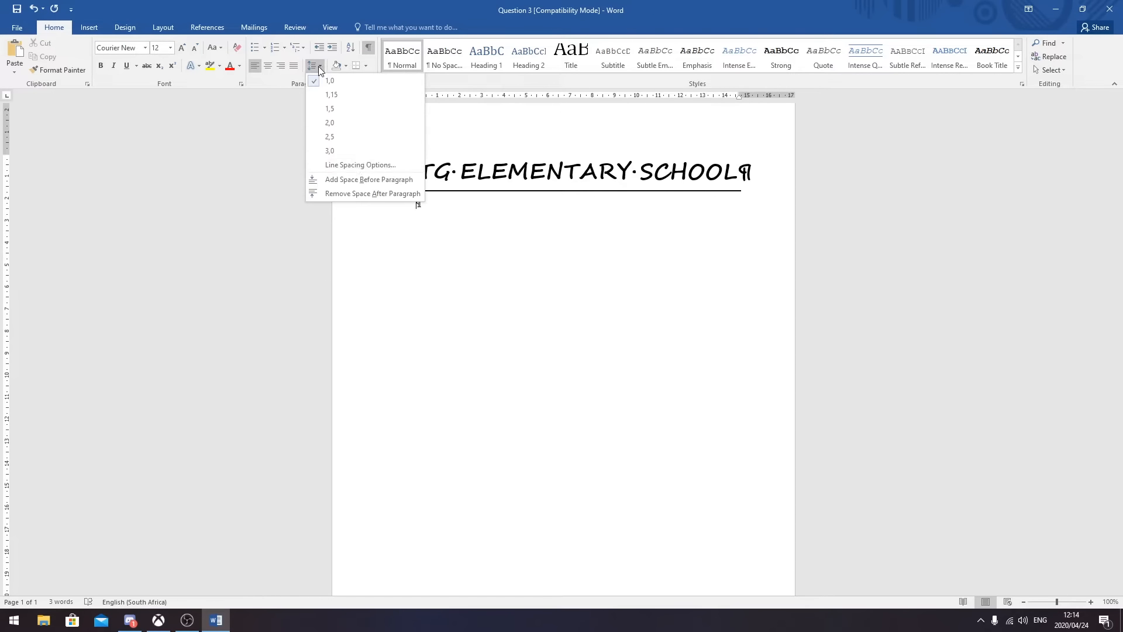
click(356, 164)
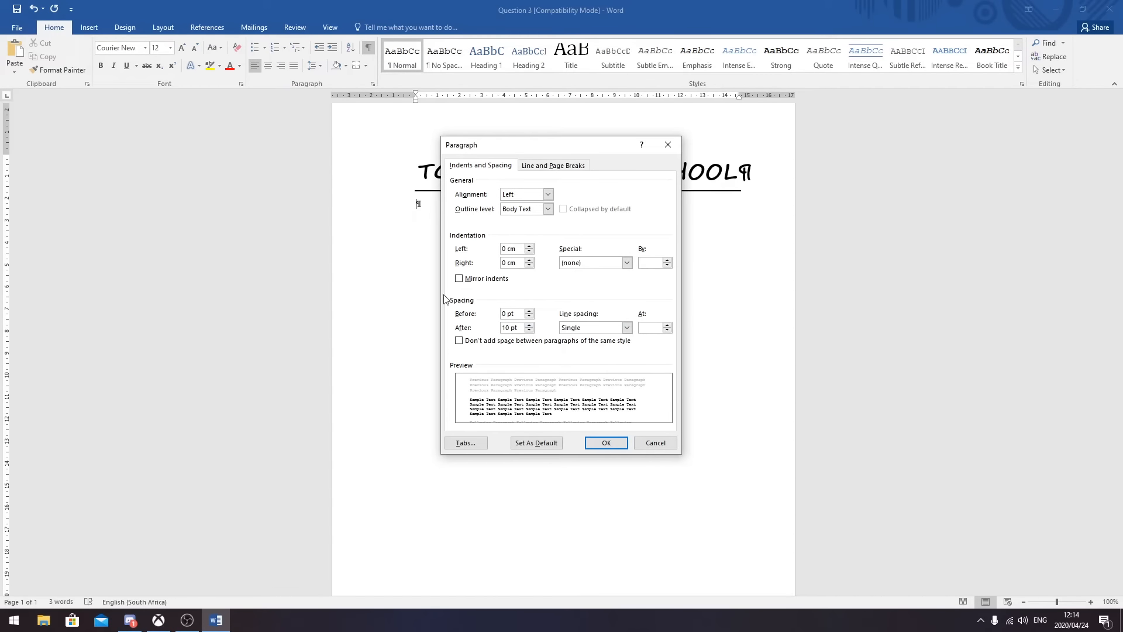
drag(522, 327, 484, 328)
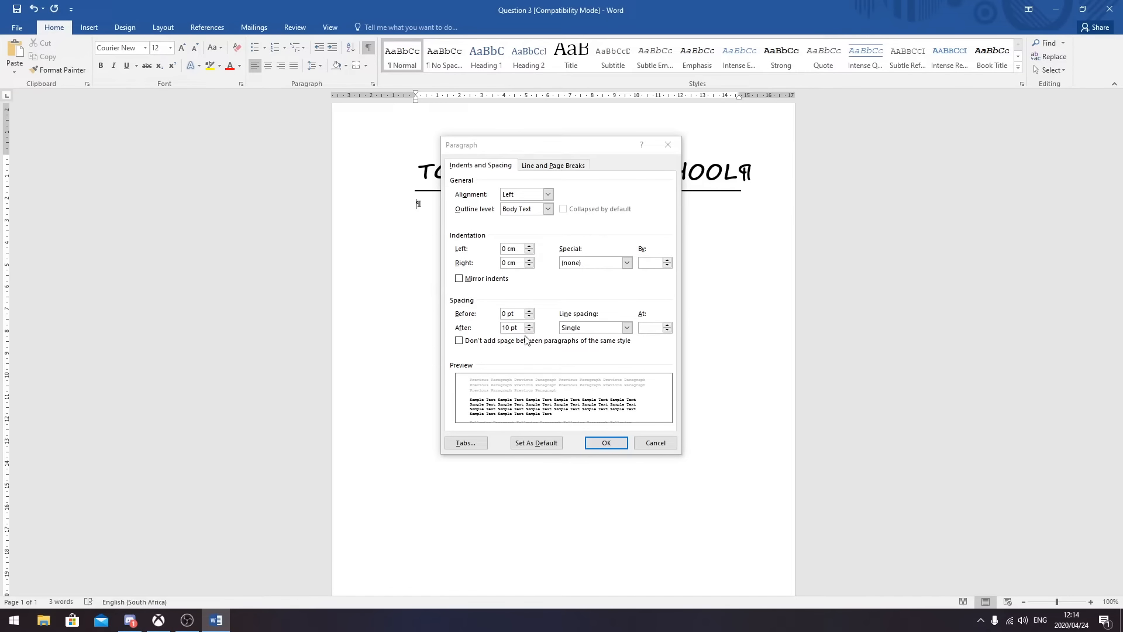
drag(524, 327, 499, 328)
text(0)
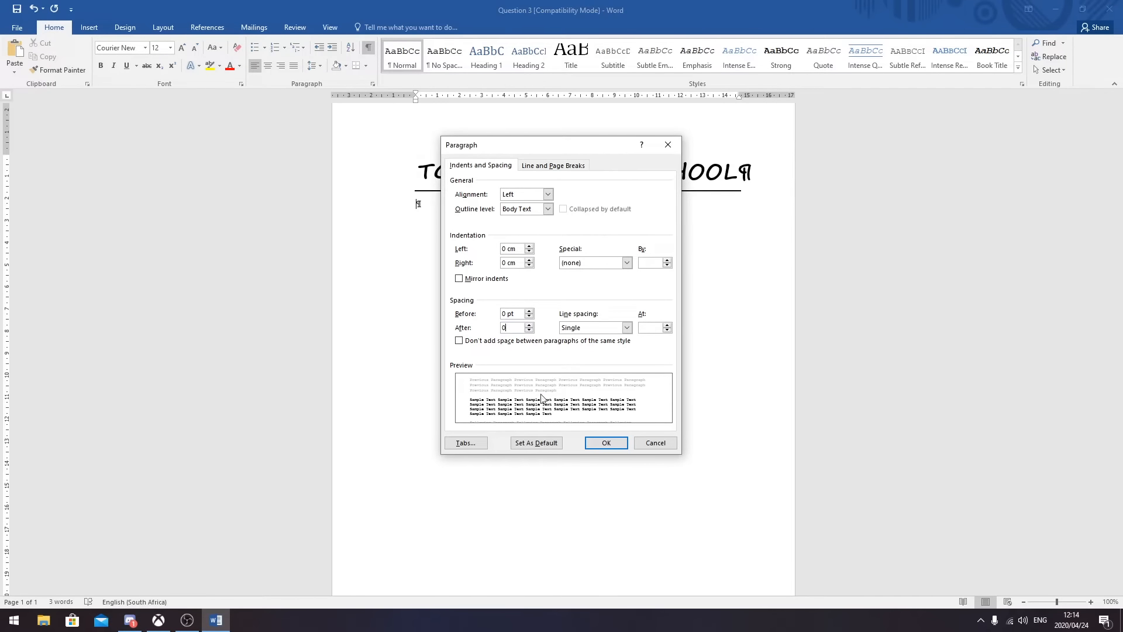
click(596, 443)
- Add a second empty paragraph and confirm its paragraph spacing settings
key(Return)
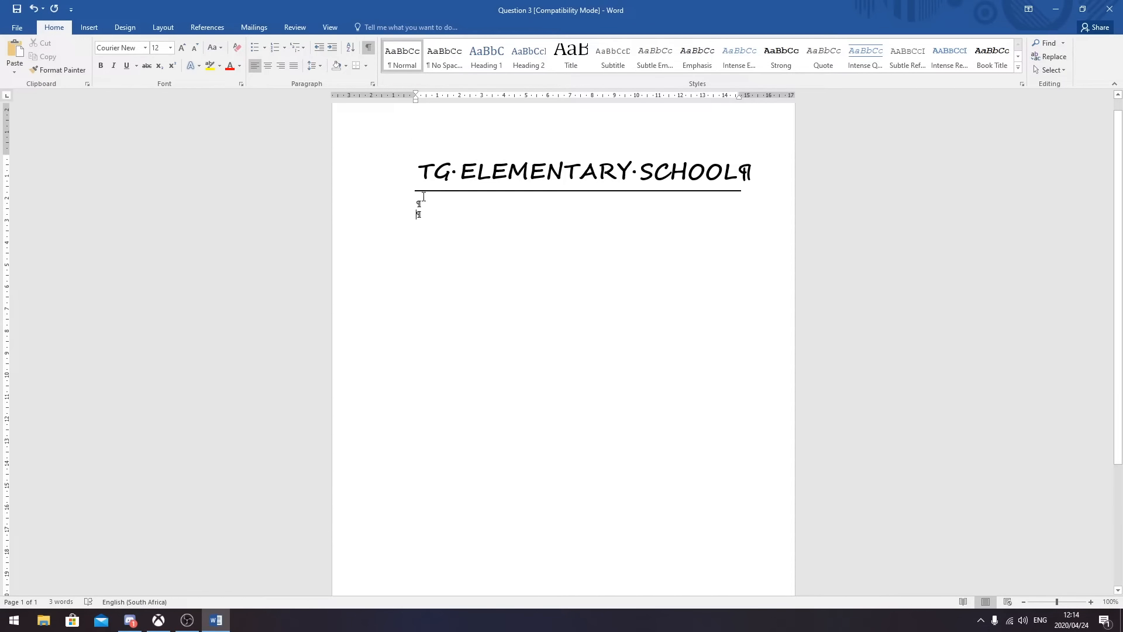
click(321, 66)
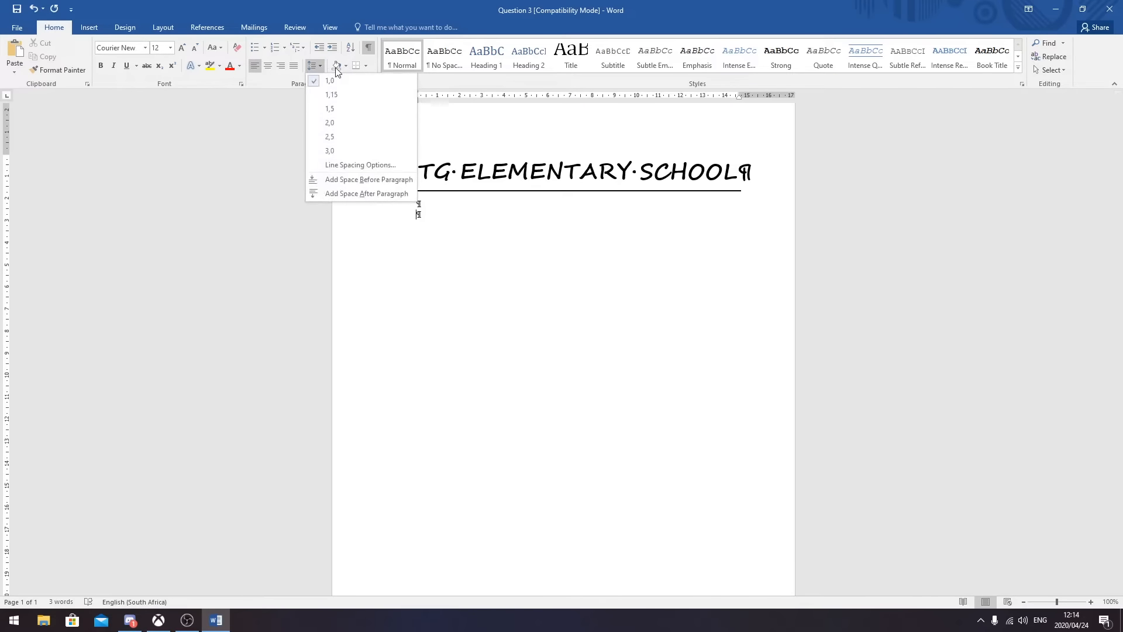
click(354, 165)
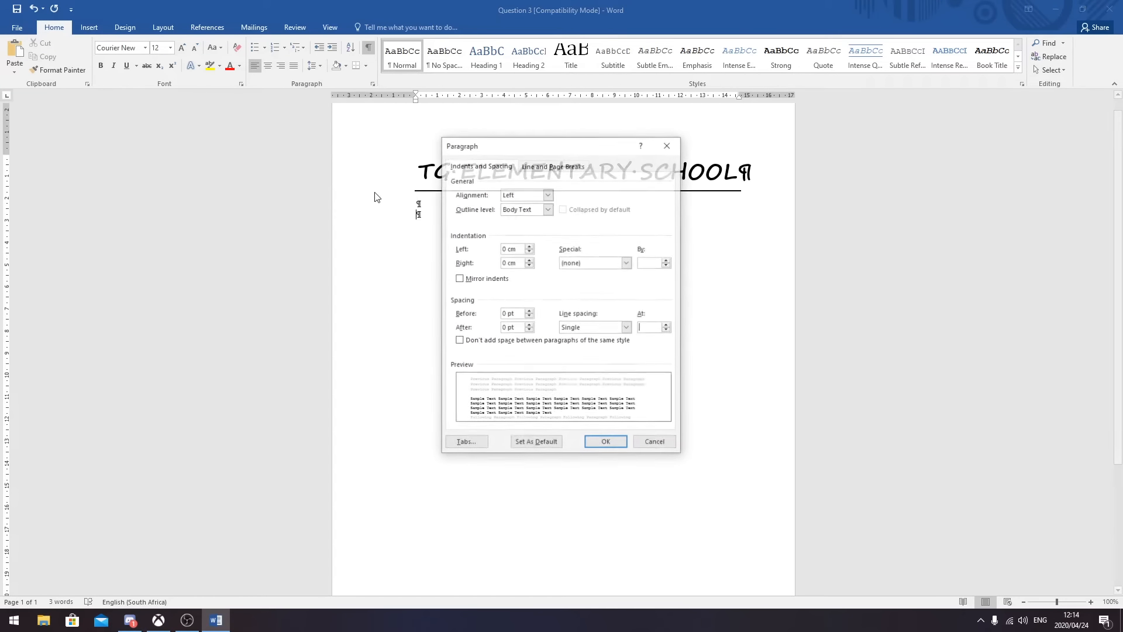
click(605, 444)
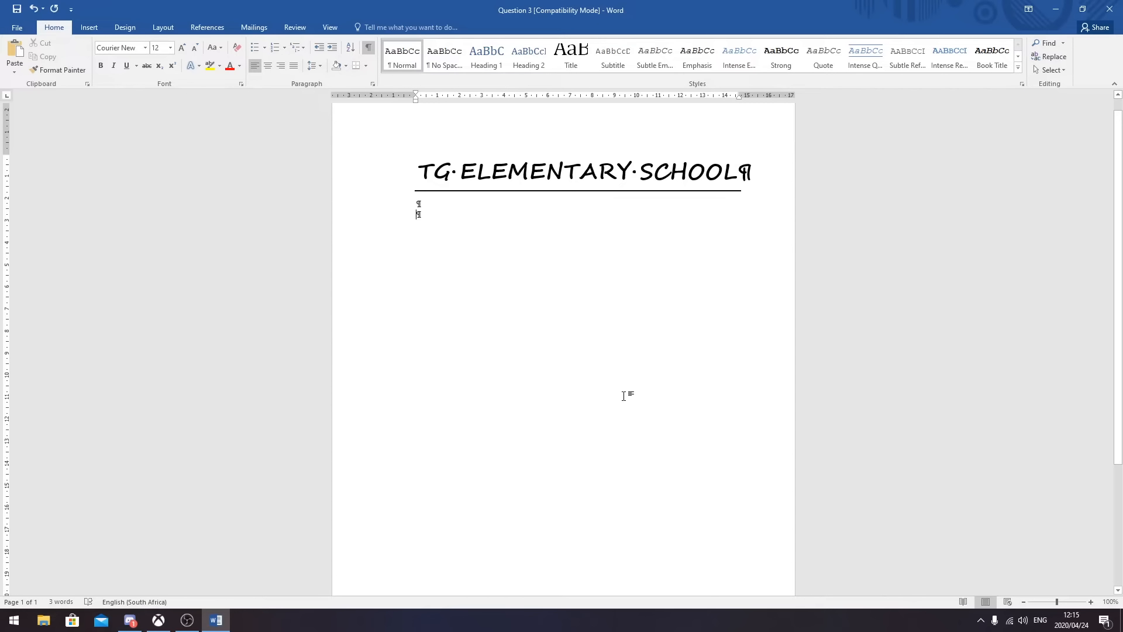
- Type the date 24 April 2020 and start a new line below it
text(24 )
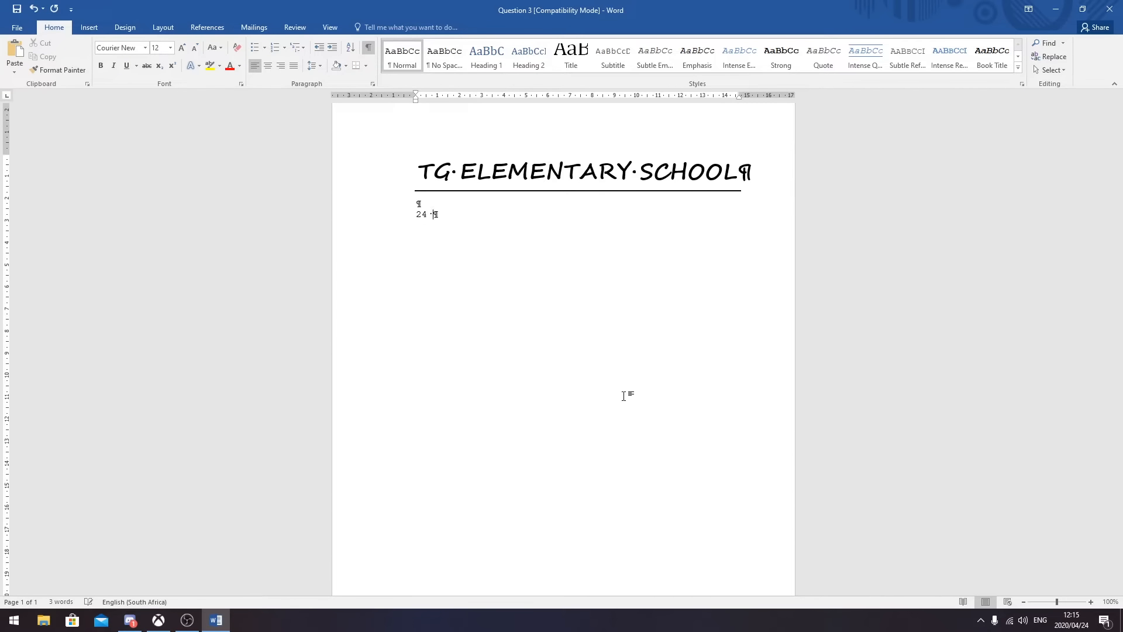
text(April 2020)
drag(532, 219, 401, 212)
click(509, 224)
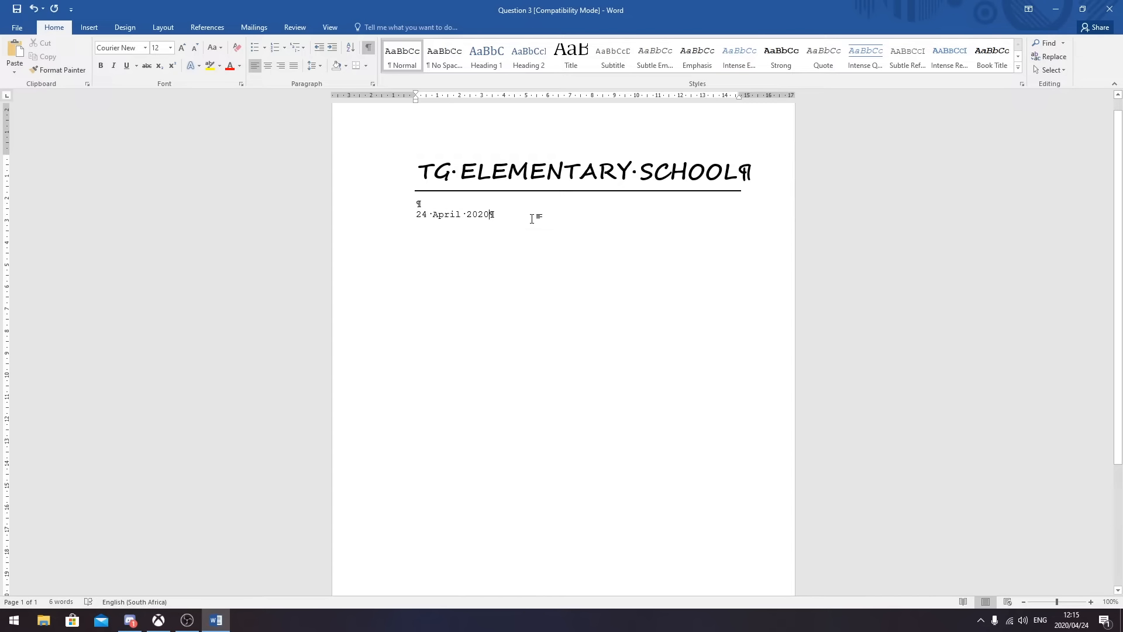
key(Return)
key(Return)
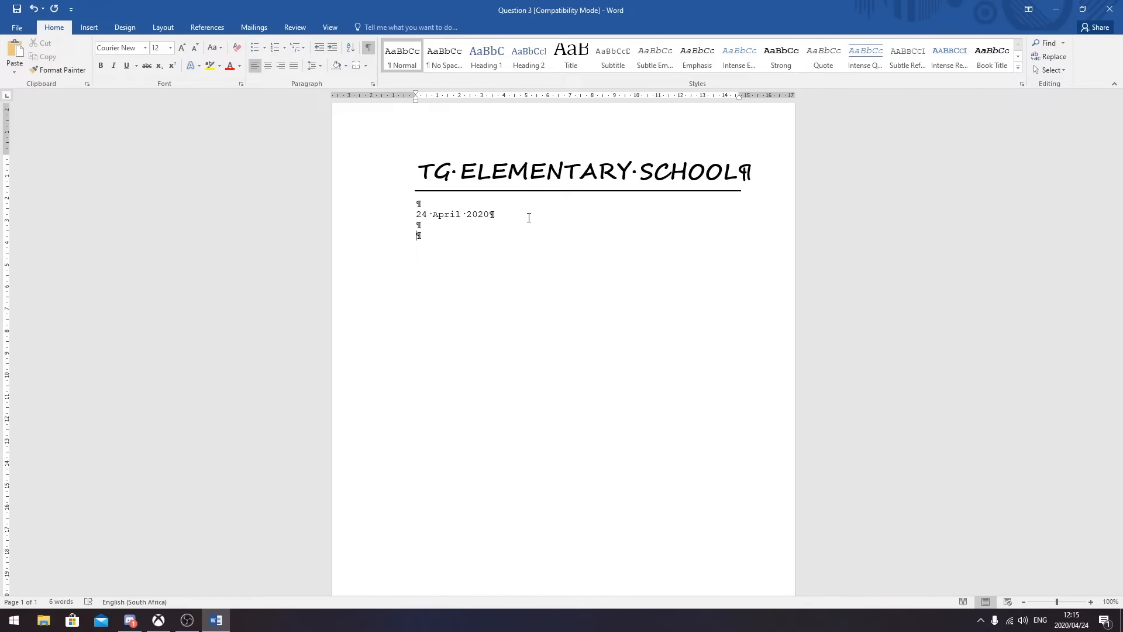
- Type the recipient's name and the street, suburb and city lines of the postal address
text(Mr TV Mgabe)
key(Return)
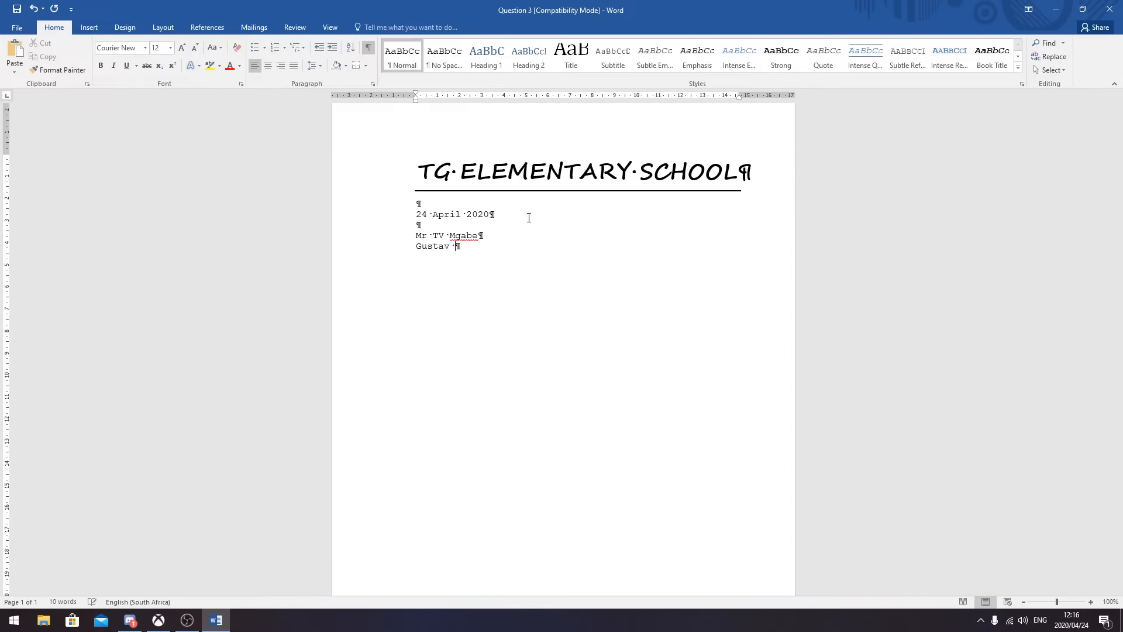
key(Return)
text(Overbaakens)
key(Return)
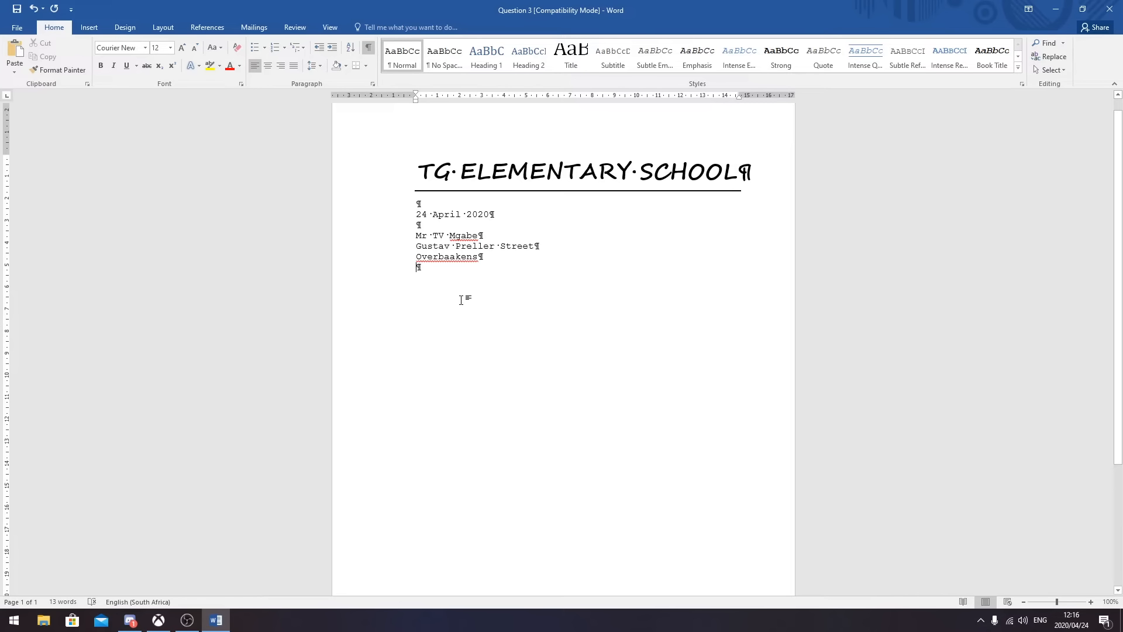
text(PORT )
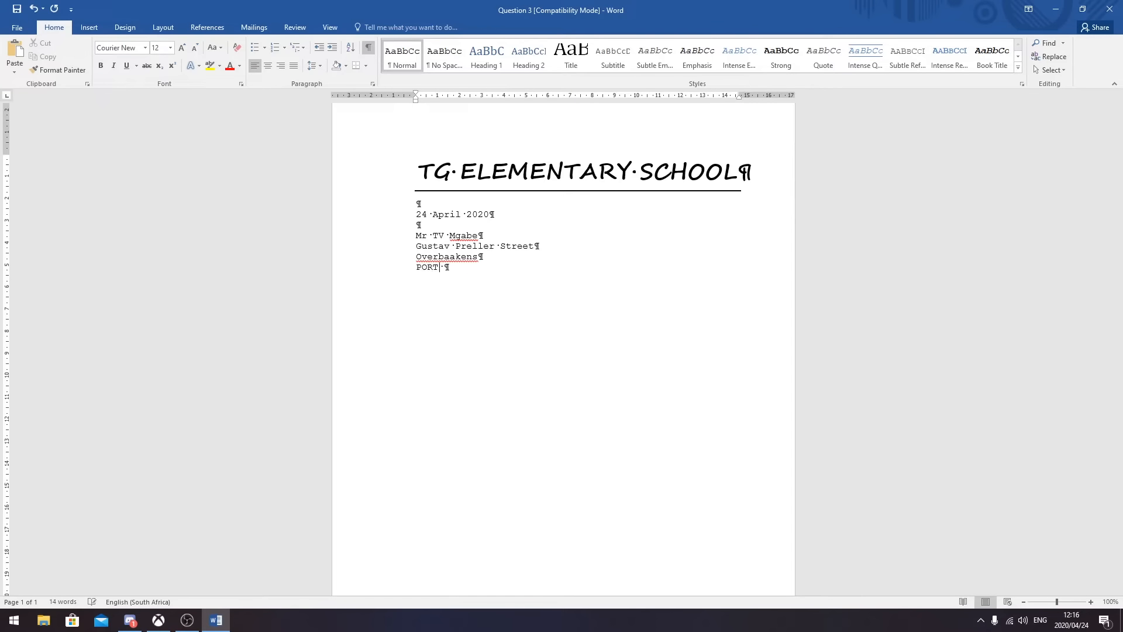
text(ELIZABETH)
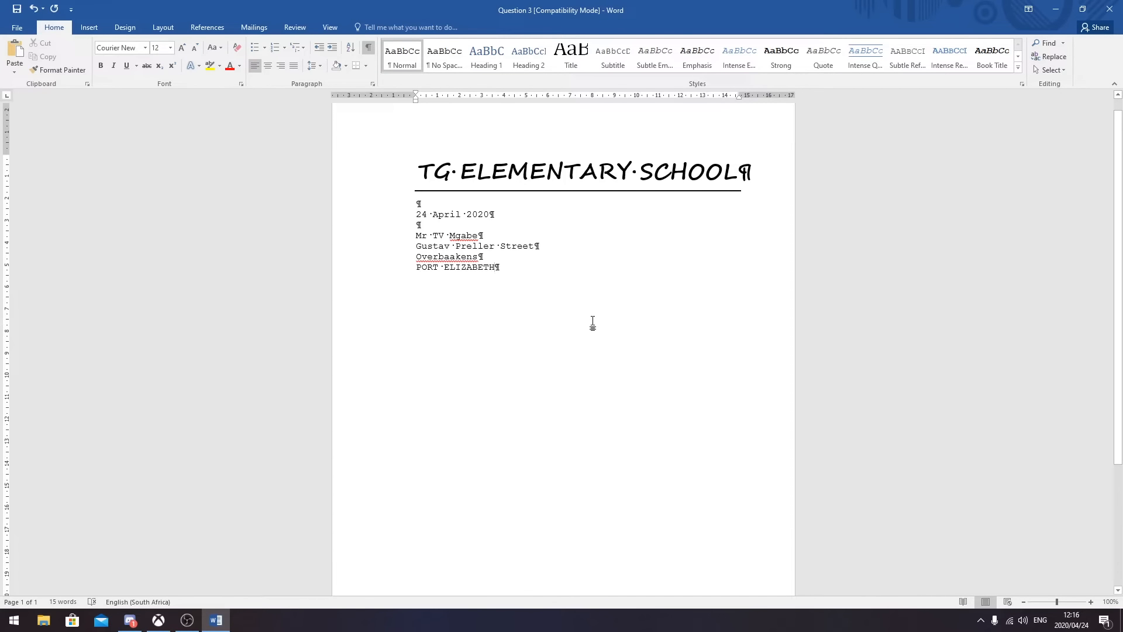
key(Return)
key(Return)
- Type the subject line, then make it TIPS TO IMPROVE YOUR TIME MANAGEMENT SKILLS, underlined and centred
text(Ti)
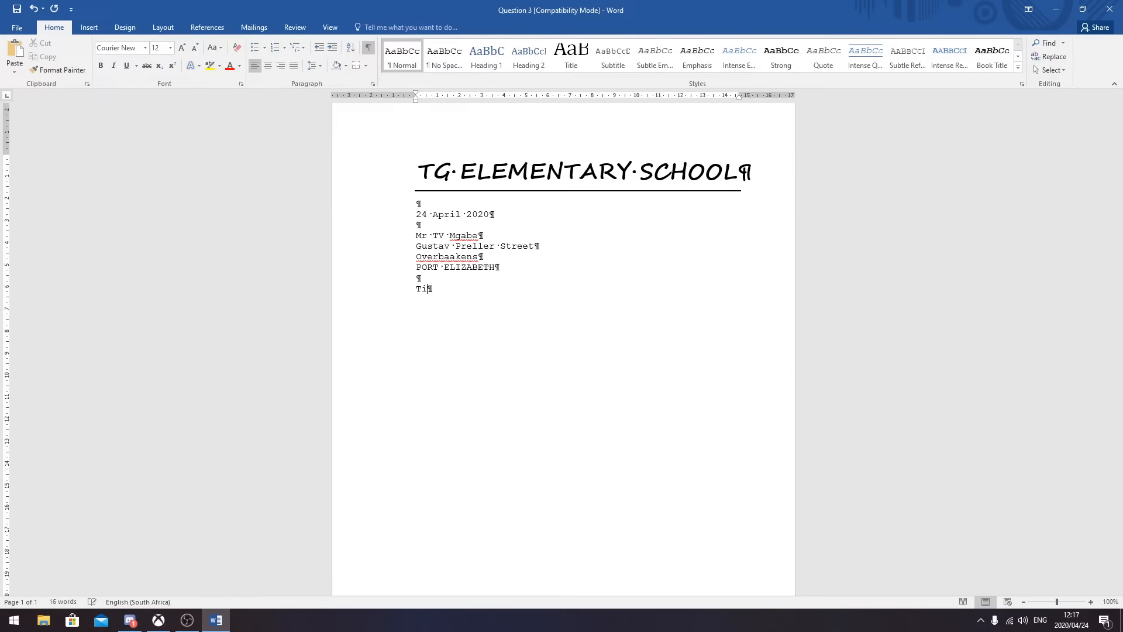
text(ps to improve your time managem)
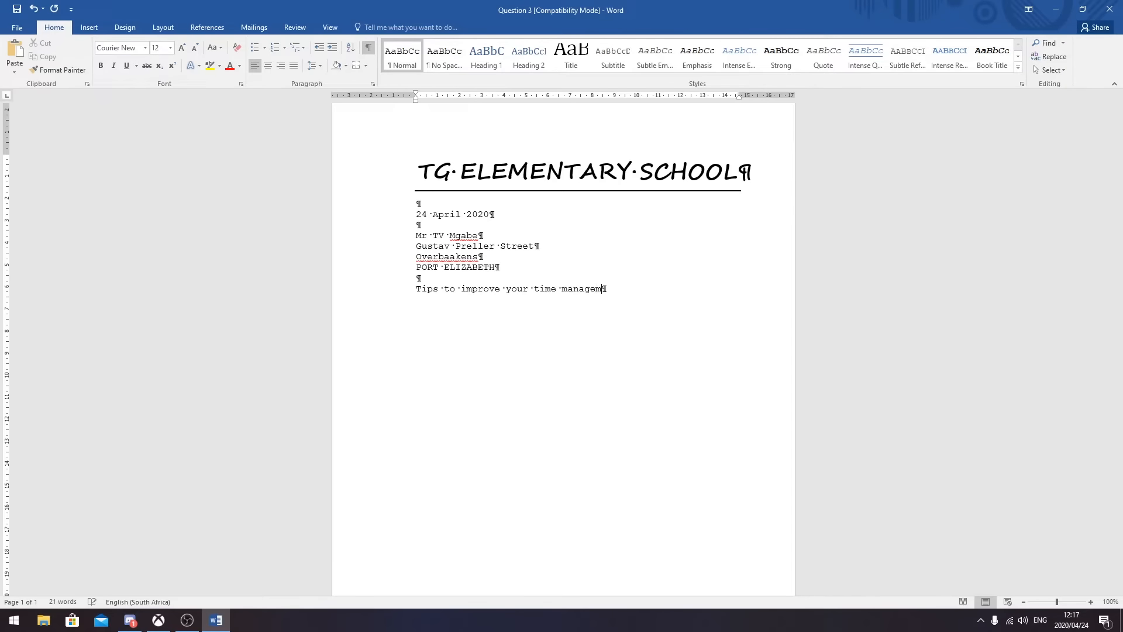
text(ent skills)
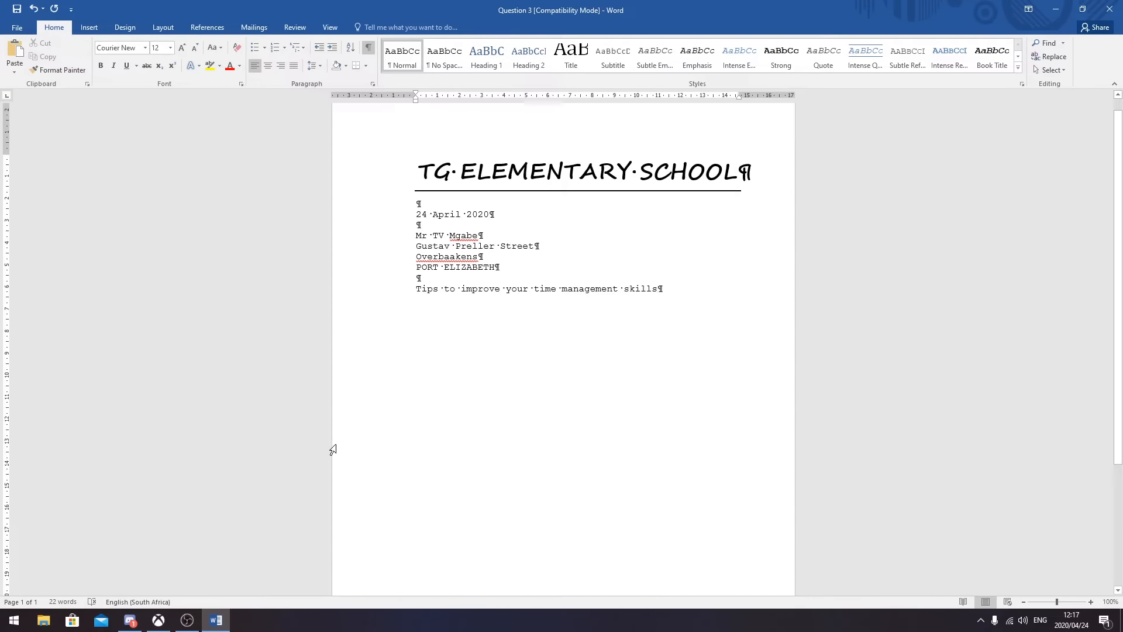
drag(662, 290, 416, 289)
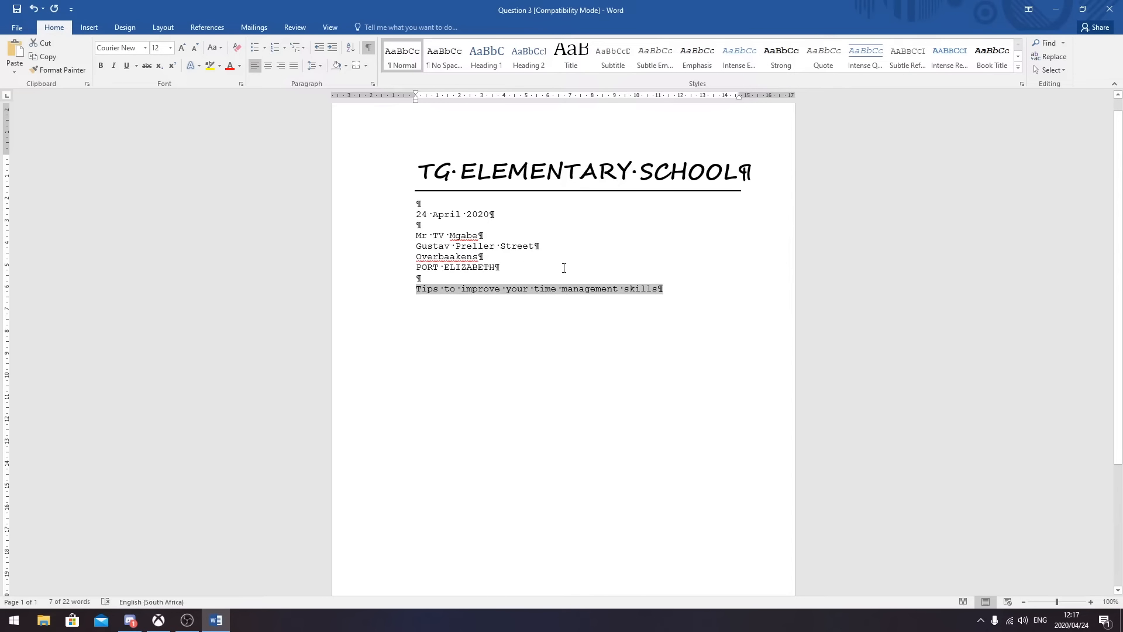
click(217, 47)
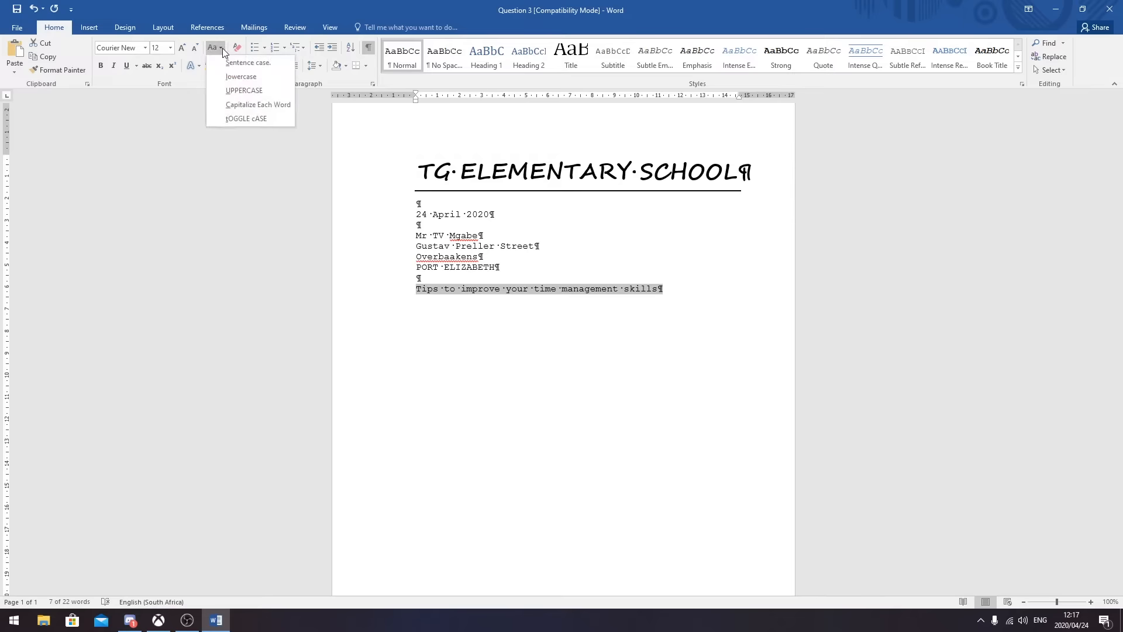
click(245, 91)
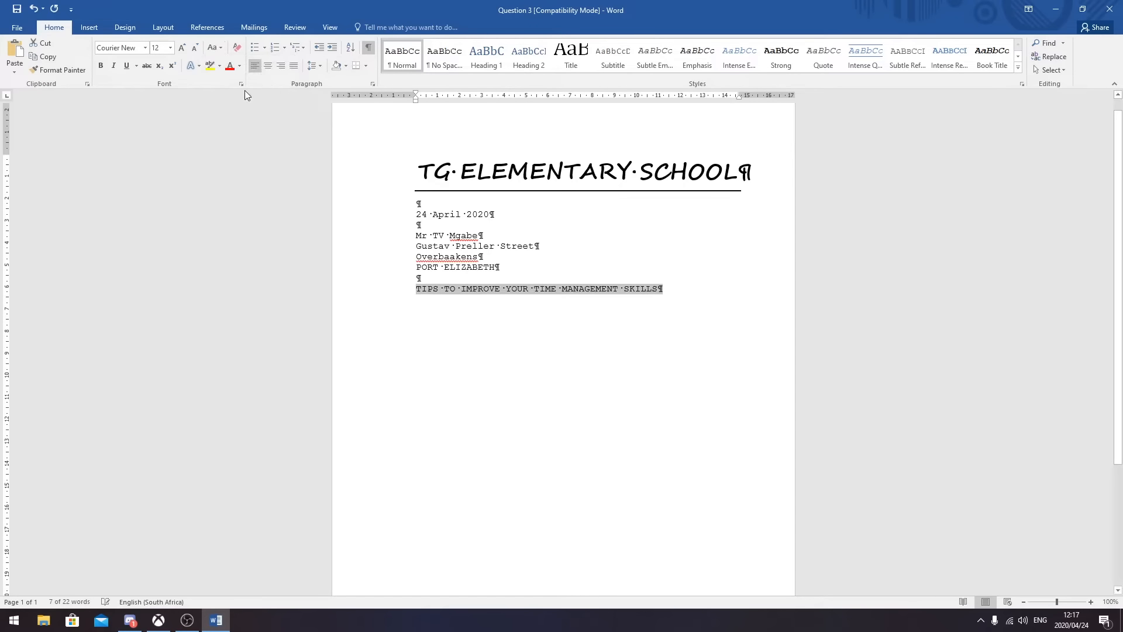
click(128, 65)
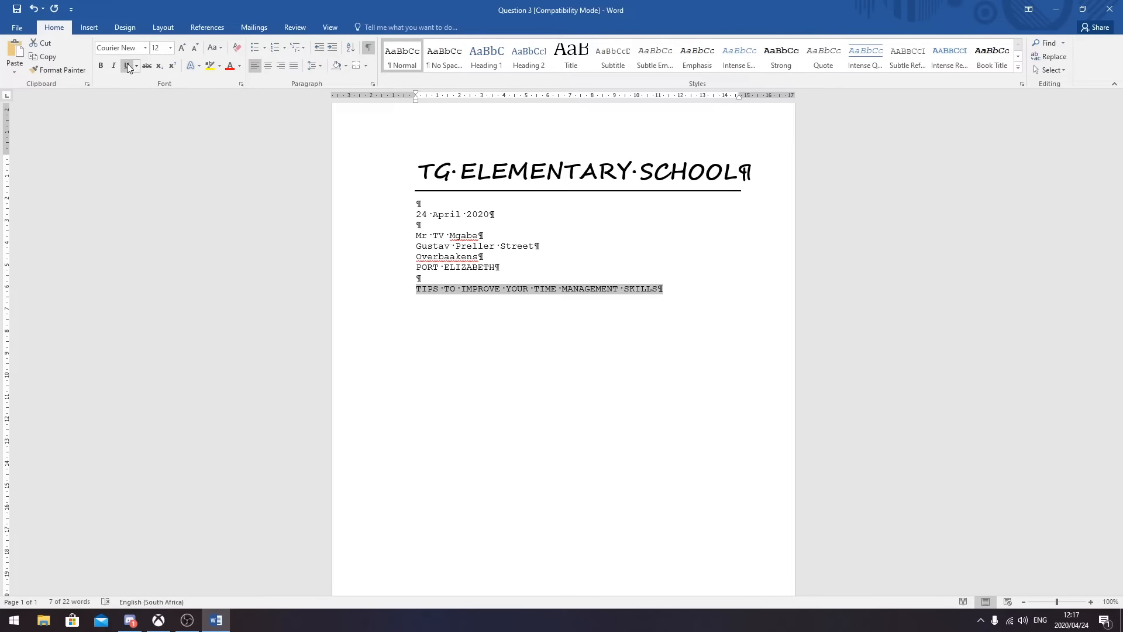
click(268, 65)
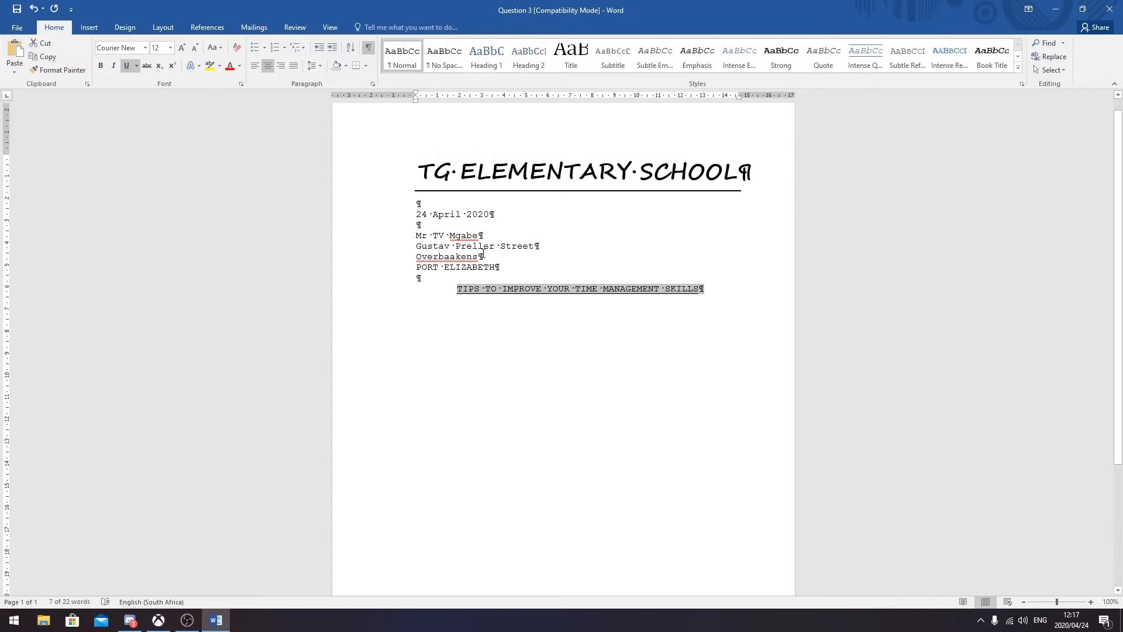
click(716, 295)
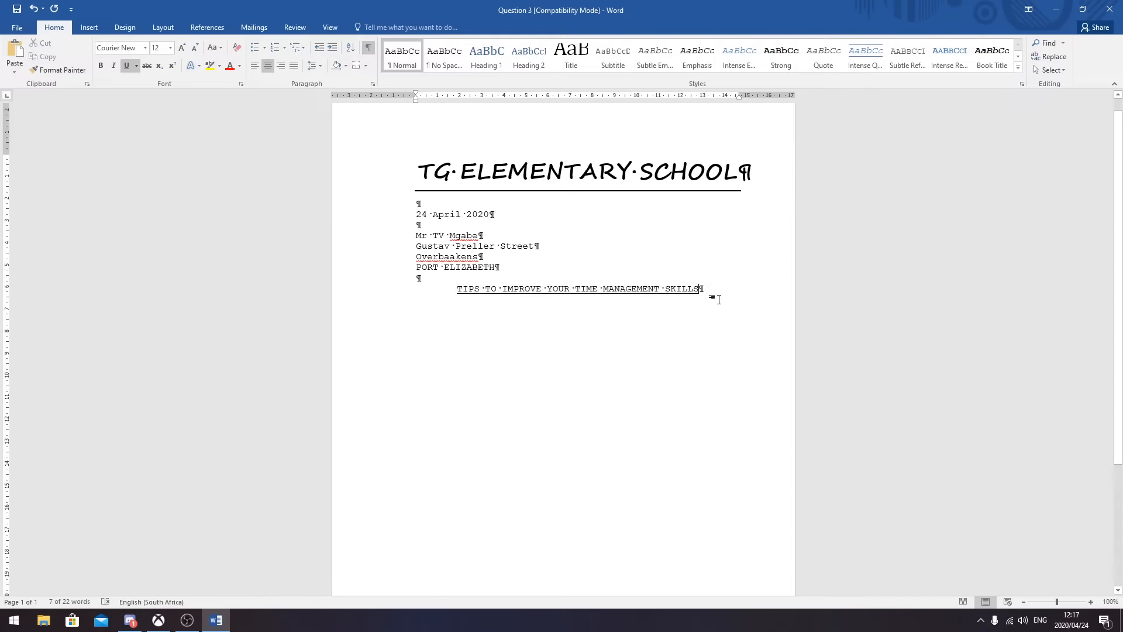
key(Return)
key(Return)
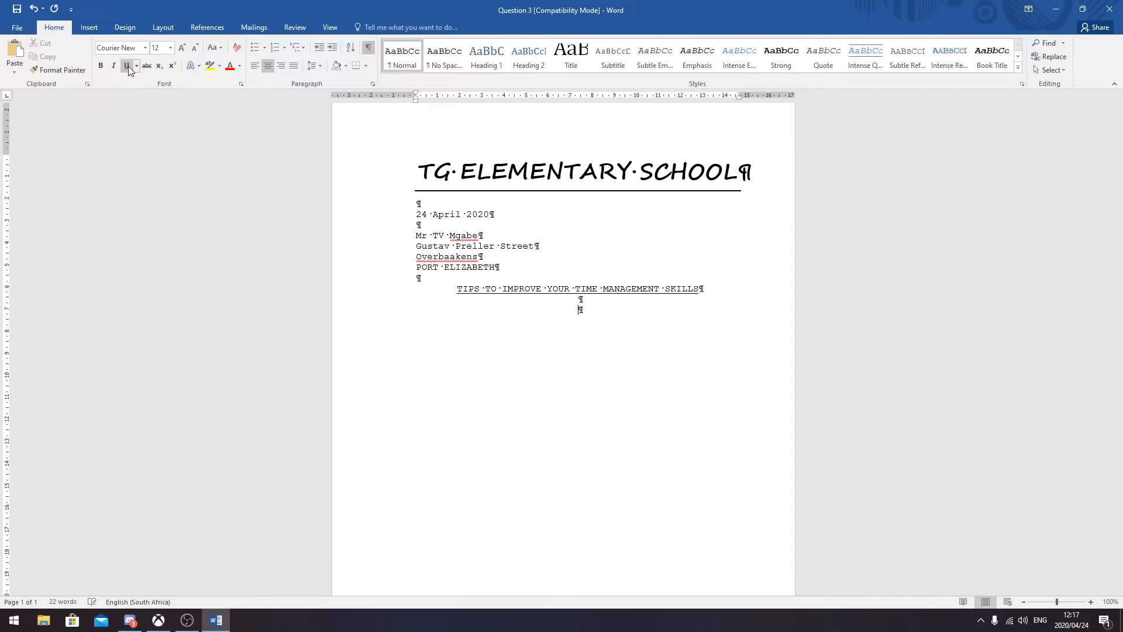
- Left-align and type 'Sir', then begin the body with 'When you learn and maintain good time management skills…'
click(254, 65)
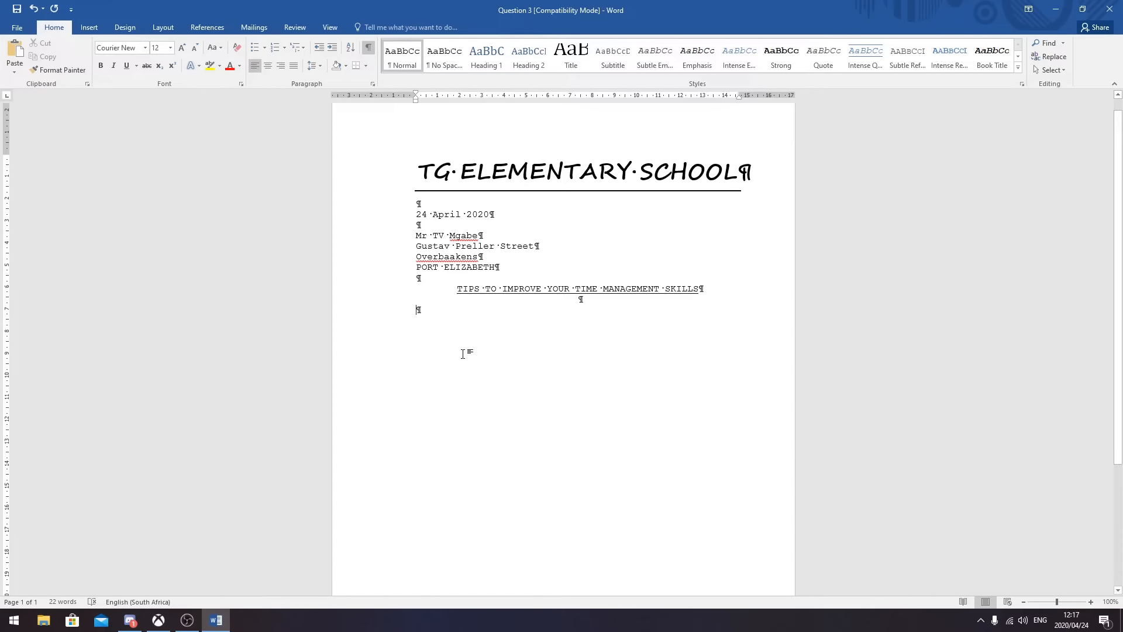
text(Sir)
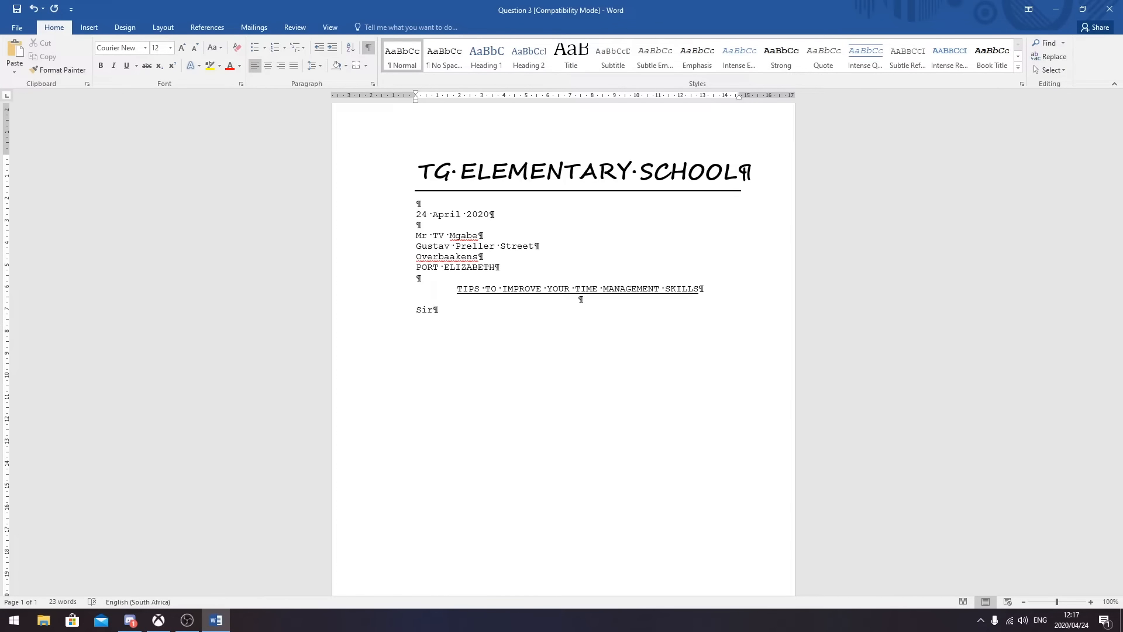
key(Return)
key(Return)
text(When you)
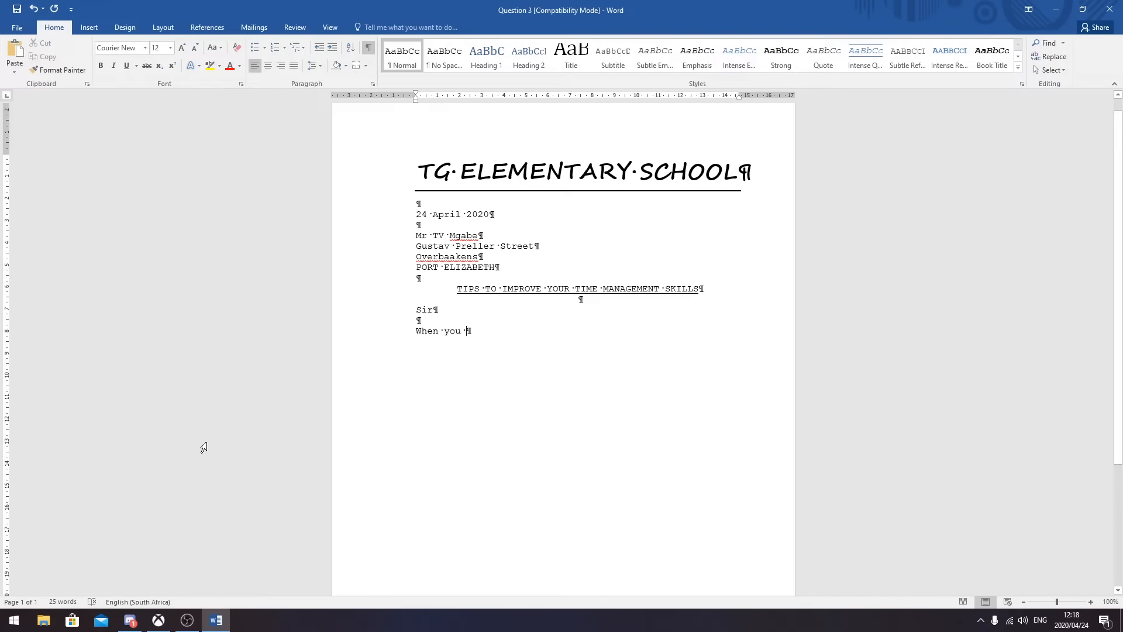
text(learn and)
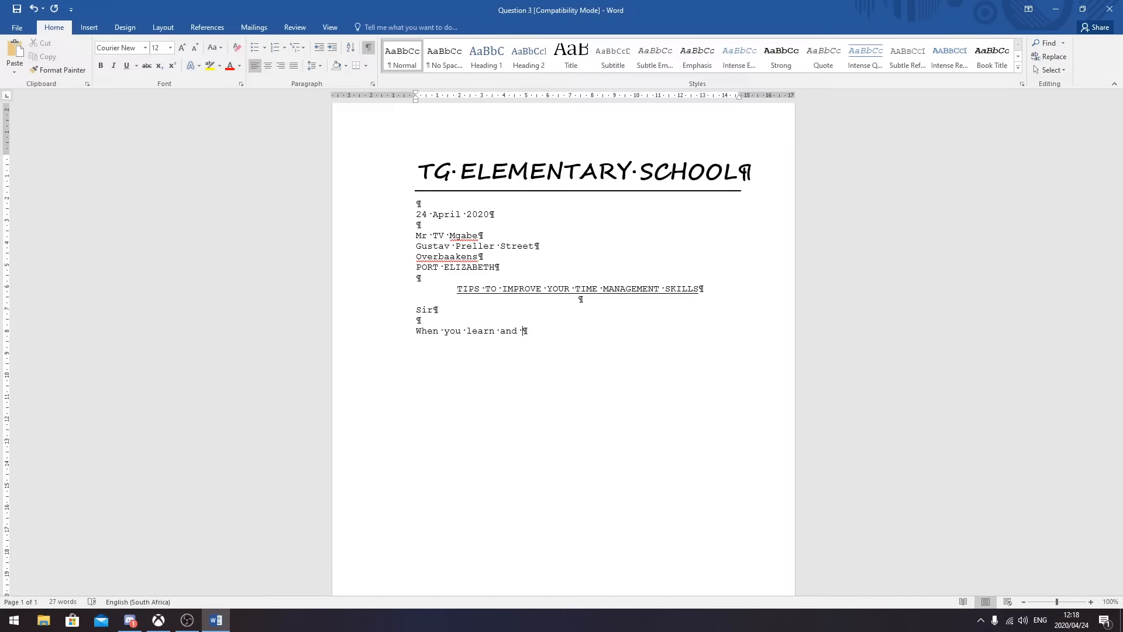
text(maintain good time management)
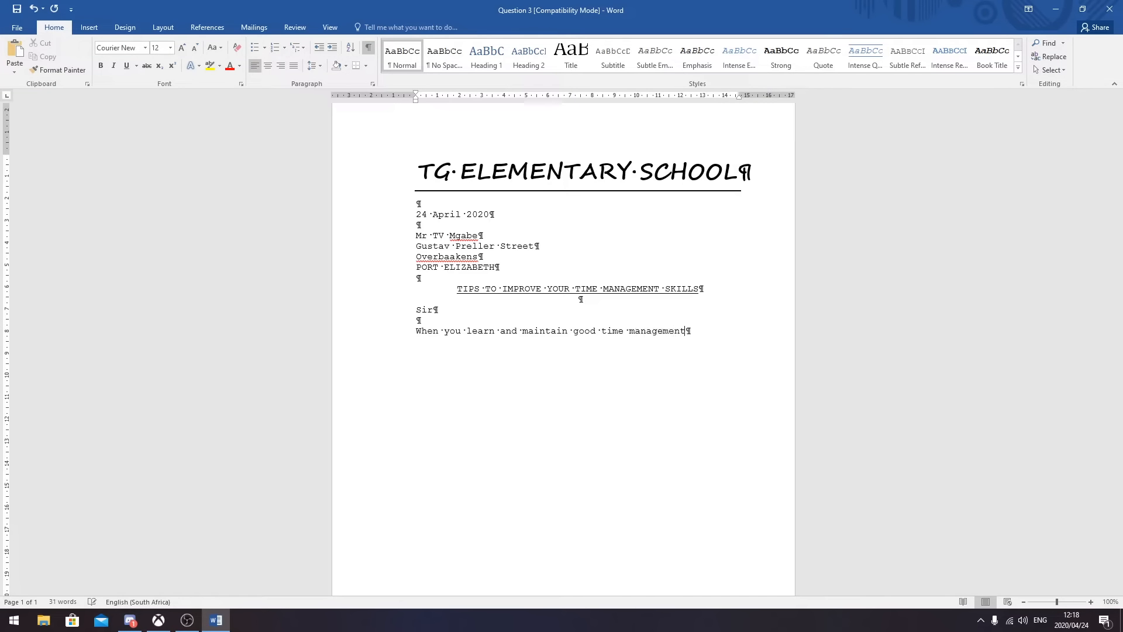
text( skills)
text(, )
text(you')
text(ll find )
text(freedom)
text( from )
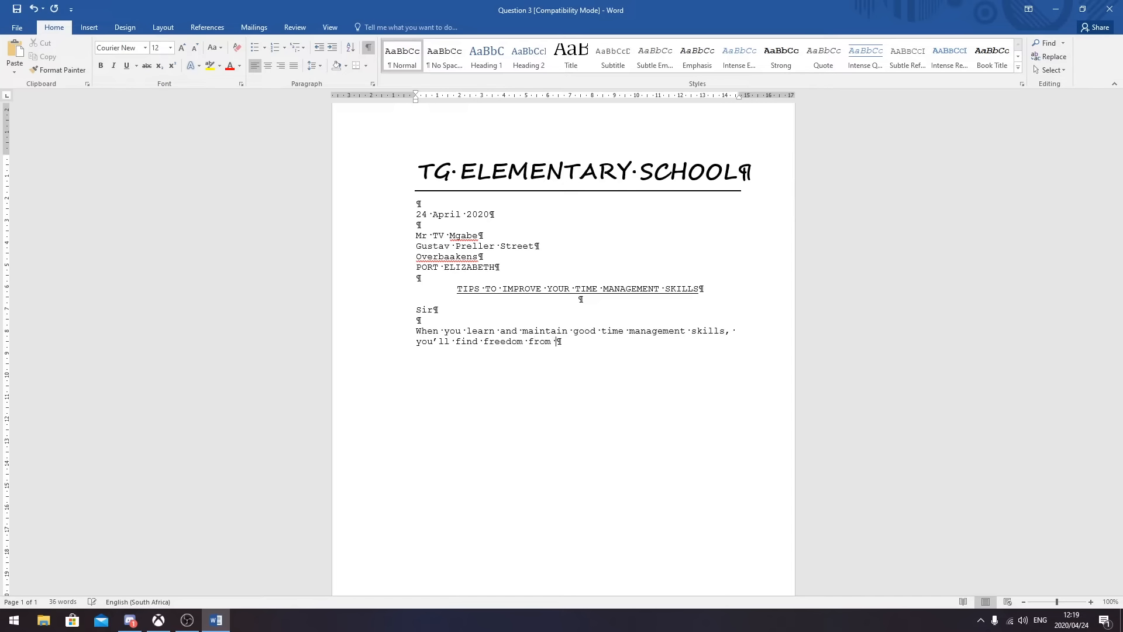
text(deadline pressure and from stress)
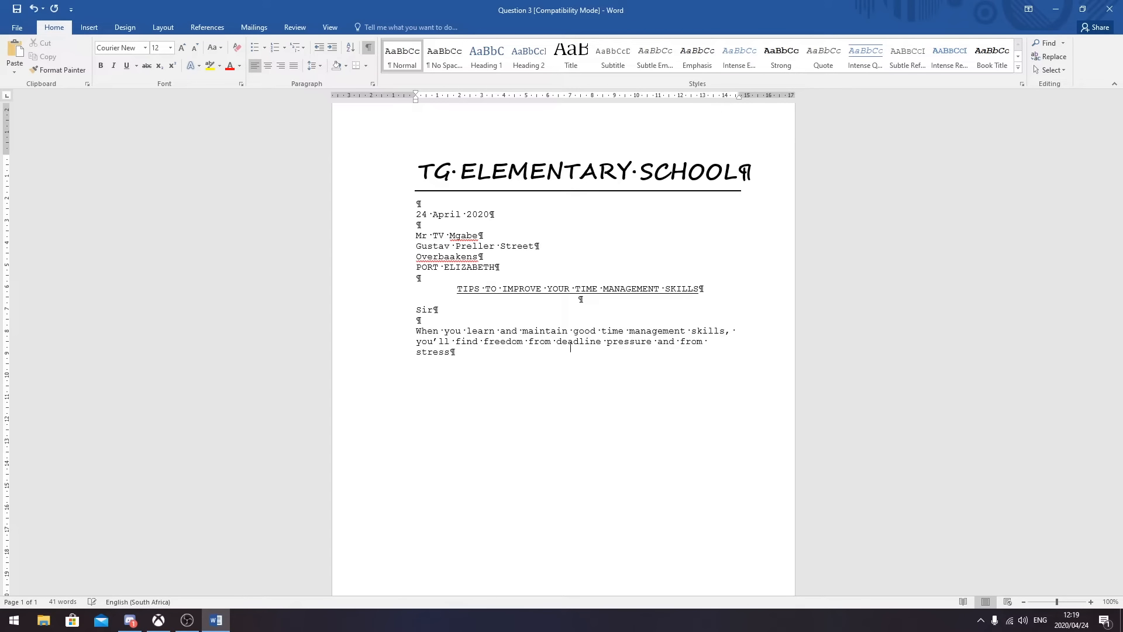
text( in general.)
- Finish the first paragraph with 'You'll be more productive… decrease stress and anxiety.'
click(369, 48)
click(369, 48)
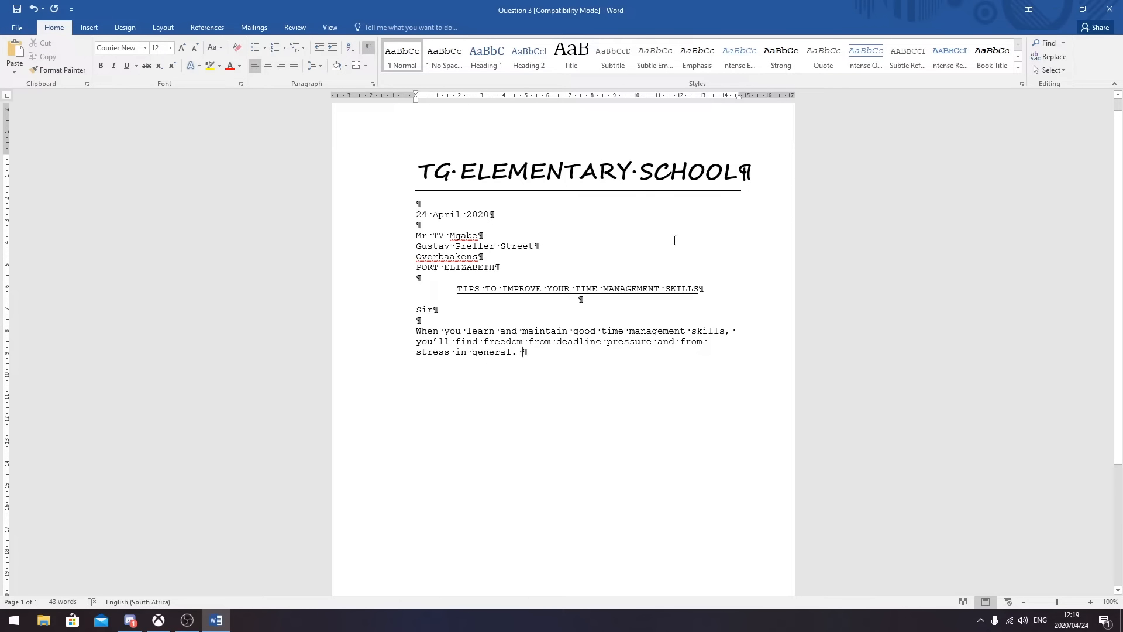
click(369, 48)
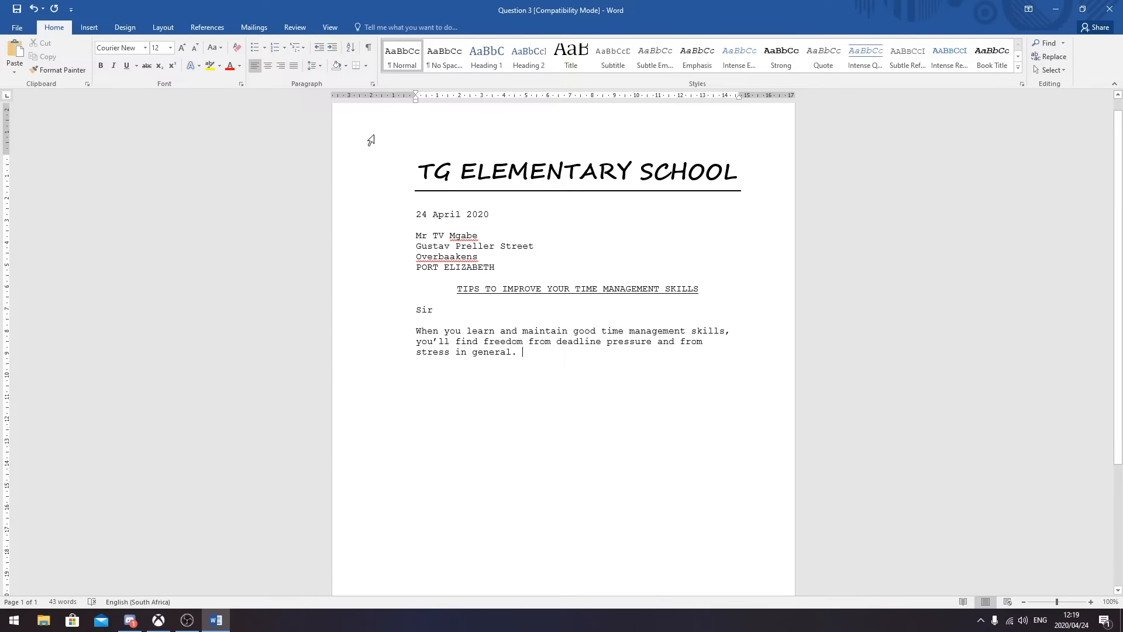
click(367, 49)
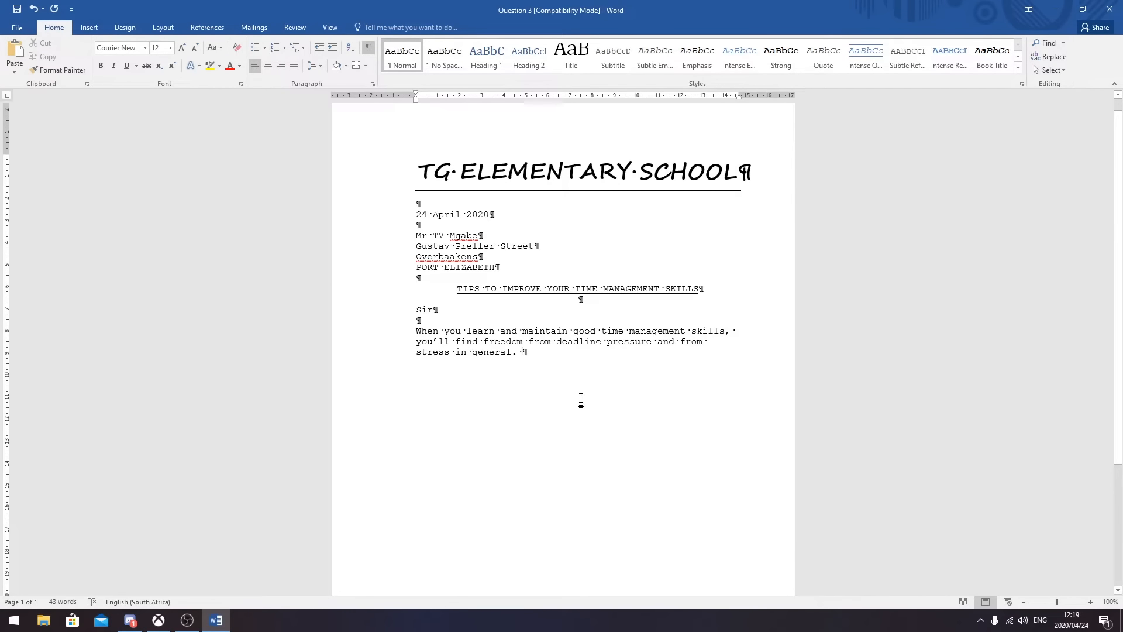
text(You)
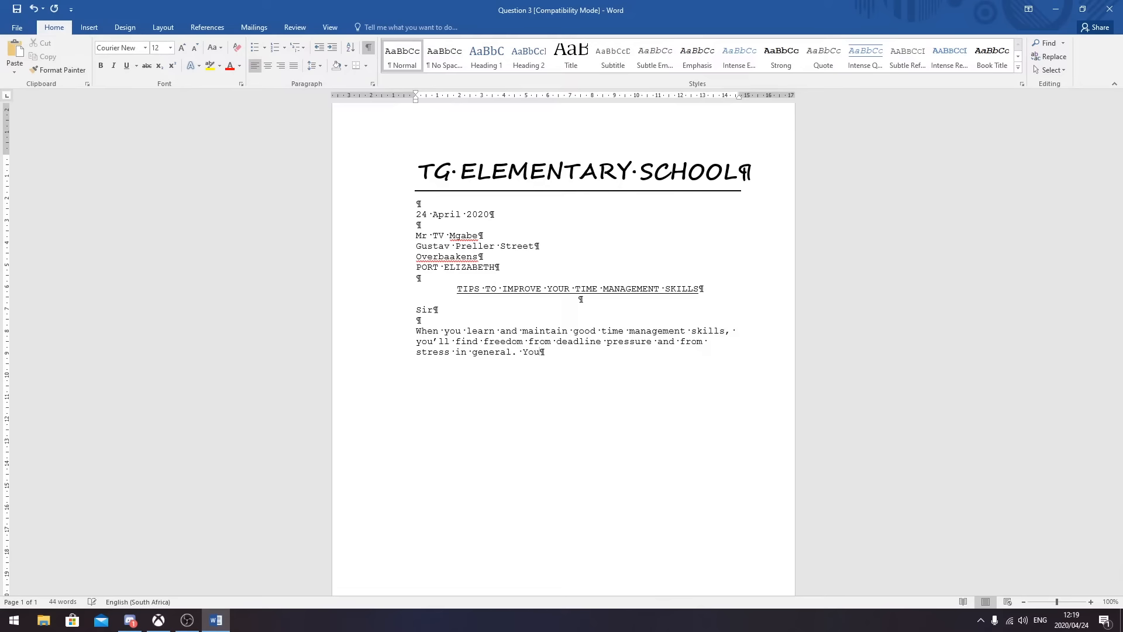
text(')
text(ll )
text(be more )
text(productive)
text(, )
text(pr)
text(ocra)
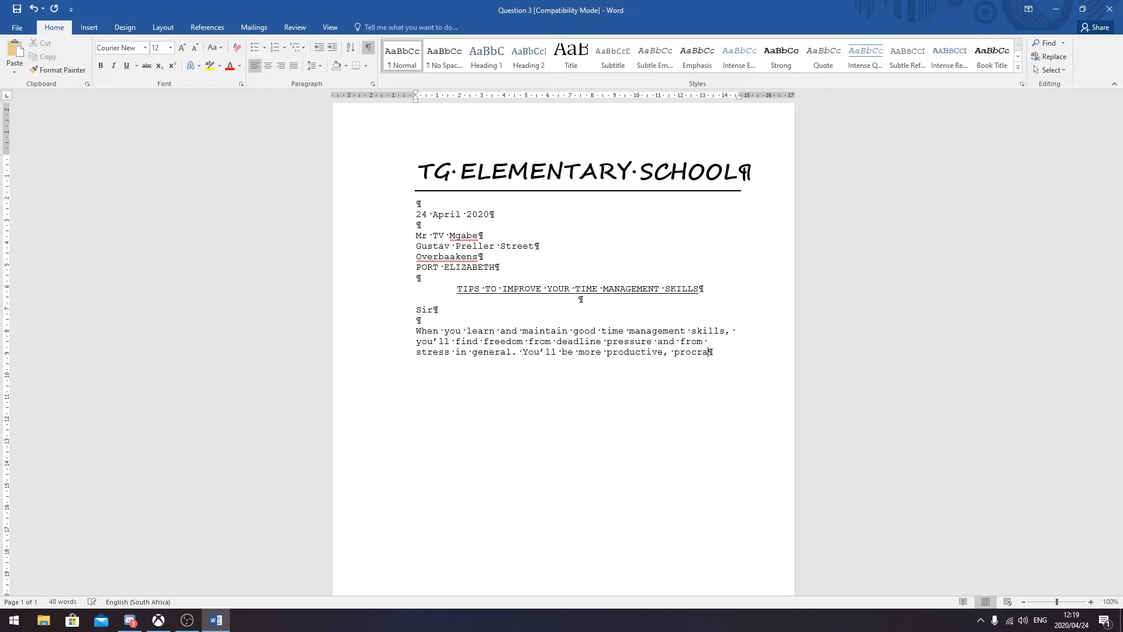
text(stinate less)
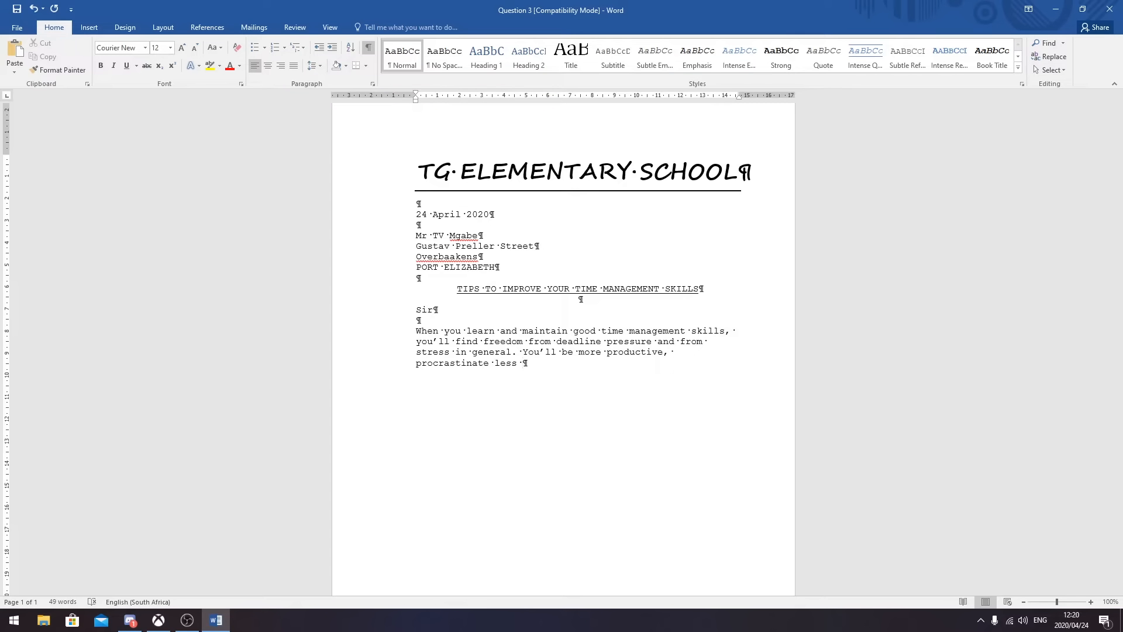
text(and )
text(have more )
text(time to rel)
text(ax)
text(, which )
text(help)
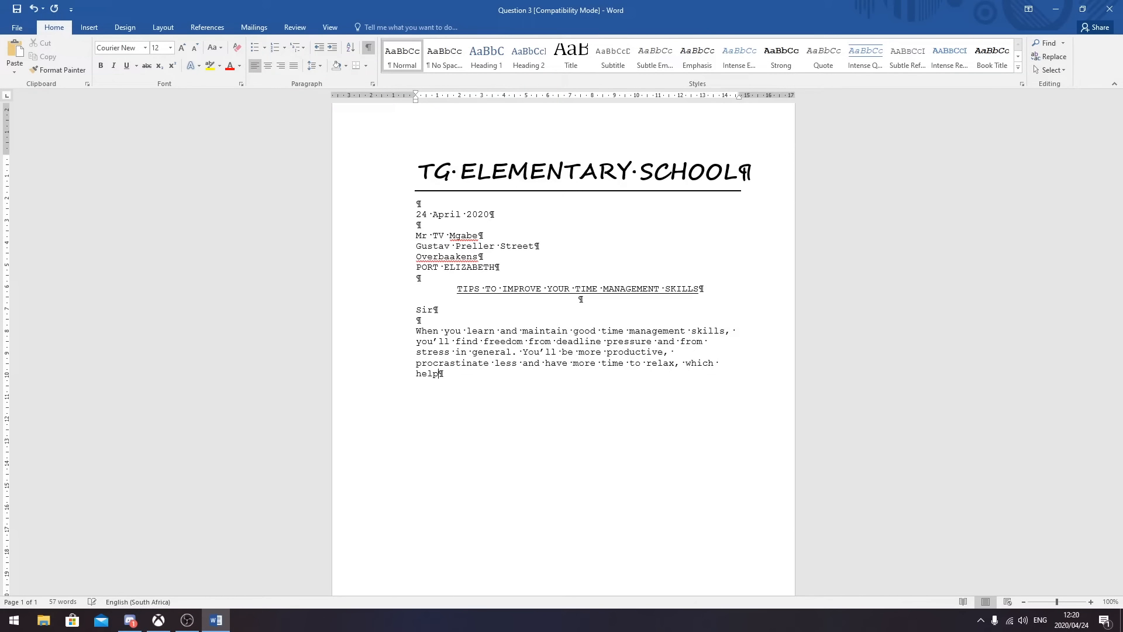
text(s further decrease stress)
text(and)
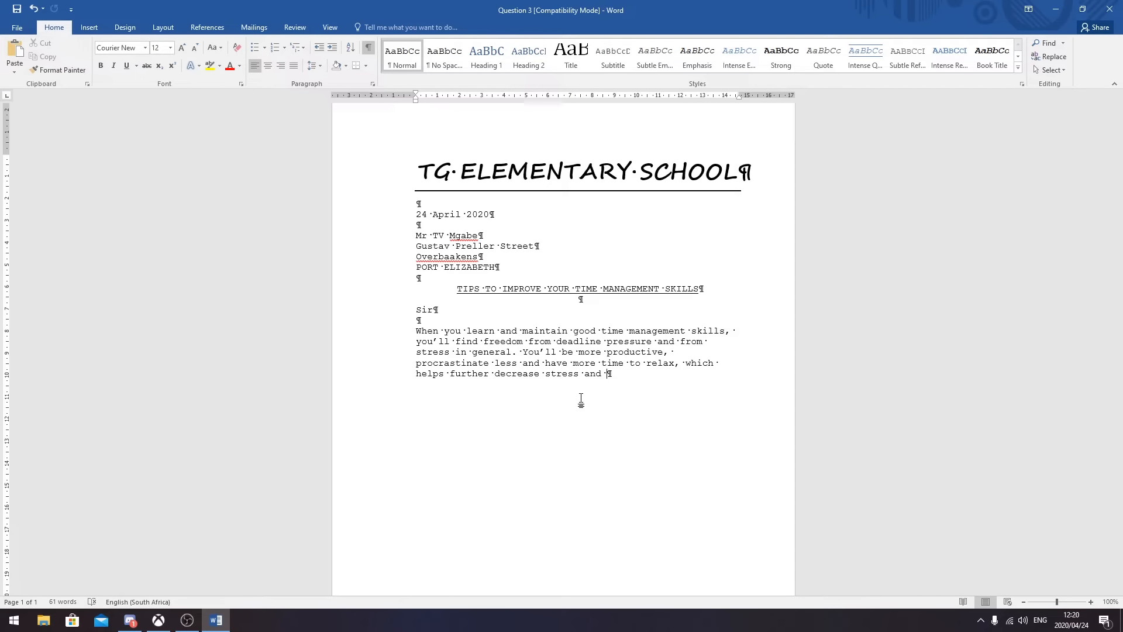
text(anxiety.)
- Write the second paragraph comparing time management skills to shoes or jeans needing the right fit
key(Return)
key(Return)
text(Time managemen)
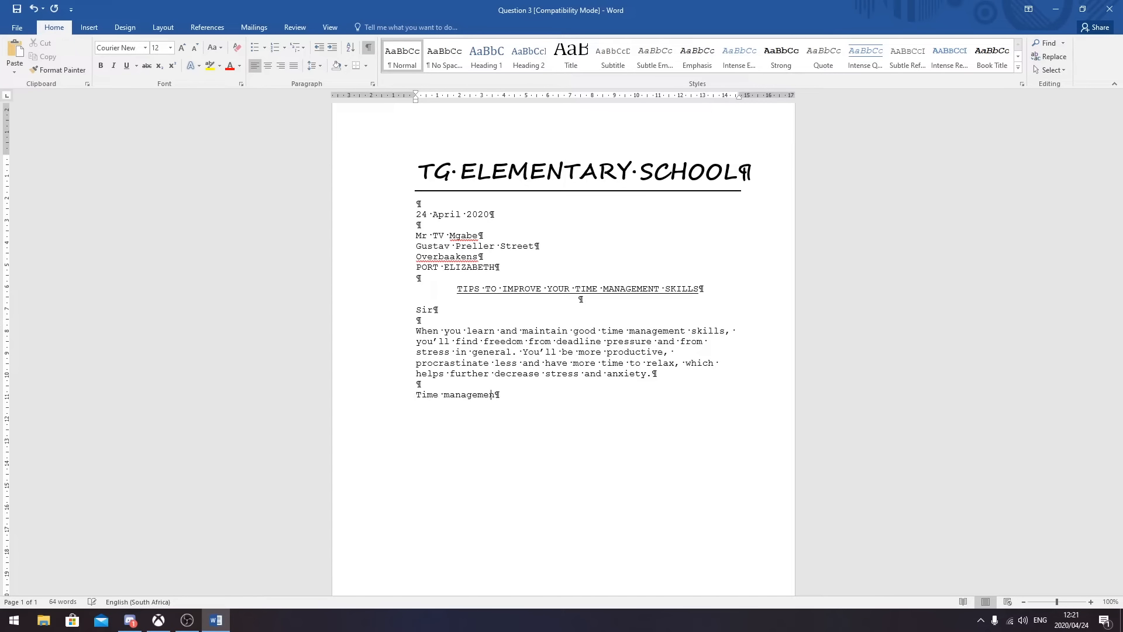
text(t skills a)
text(re )
text(like shoes )
text(it's a)
key(BackSpace)
key(BackSpace)
key(BackSpace)
key(BackSpace)
key(BackSpace)
key(BackSpace)
text(or a good pair of jeans -)
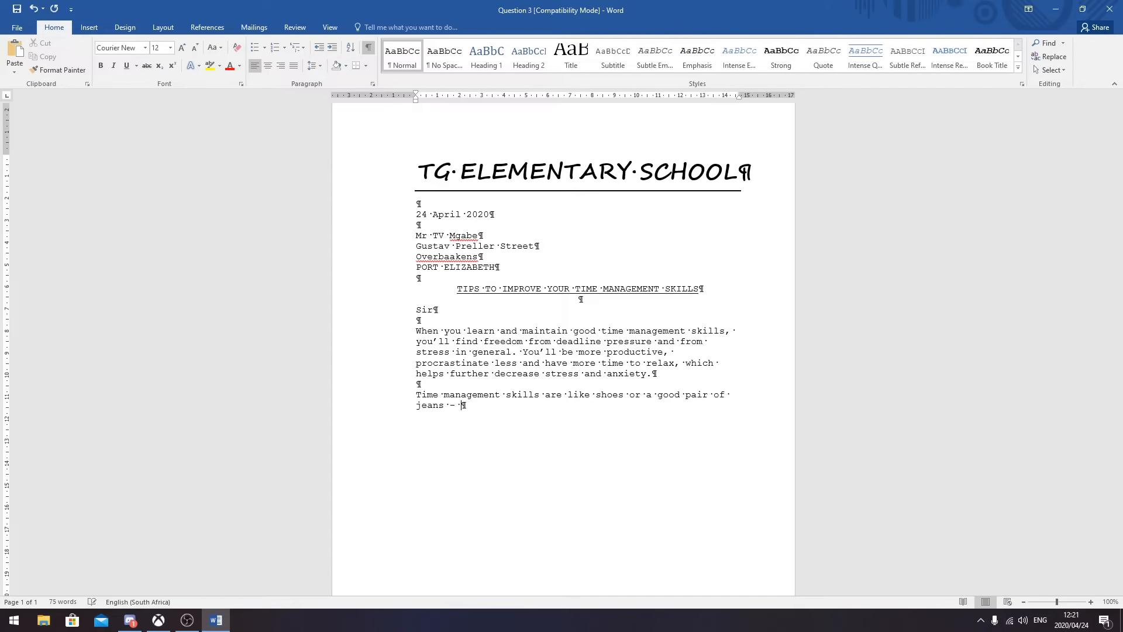
text( you may have to try on several pairs)
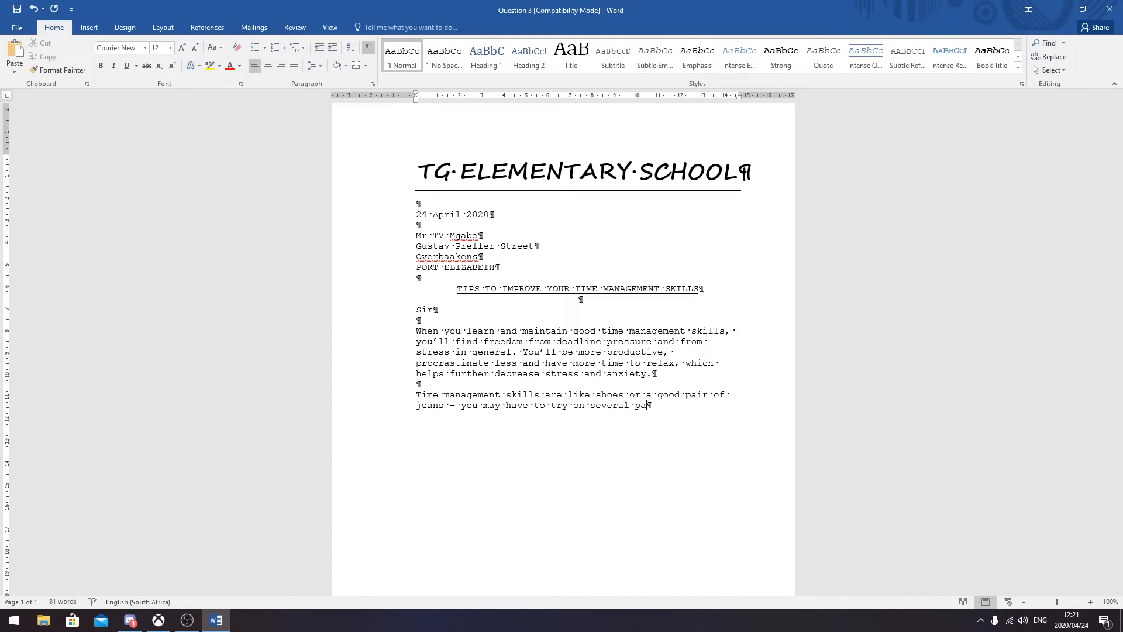
text(re )
text(you find th)
text(e right f)
text(it.)
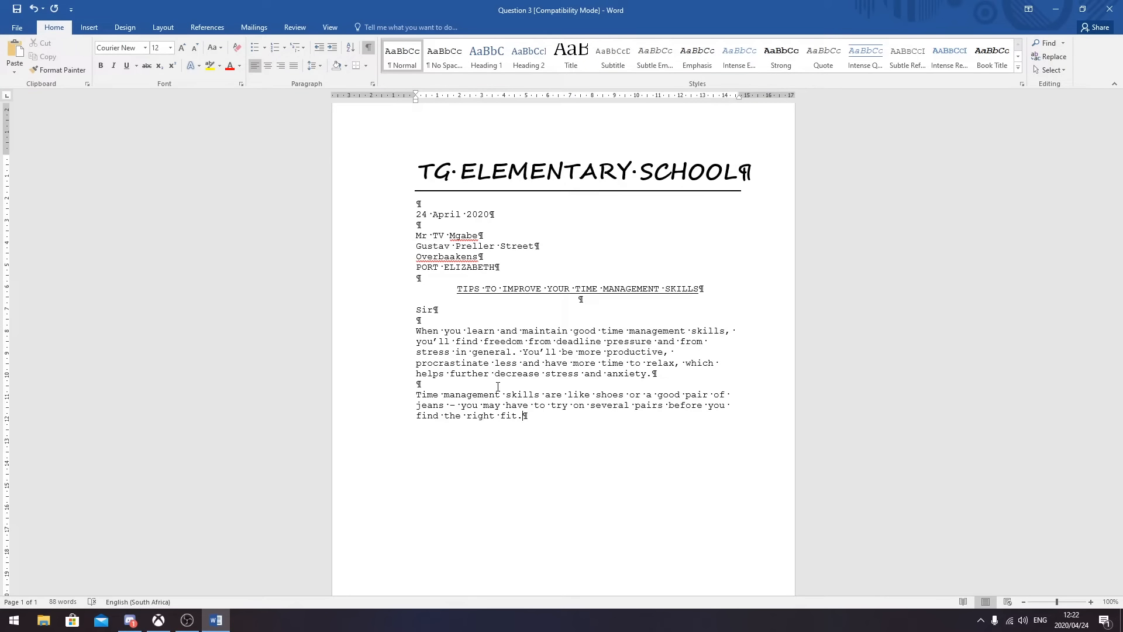
- Add the line 'Below are a few tips:' and begin the first tip, 'MAKE A LIST'
key(Return)
key(Return)
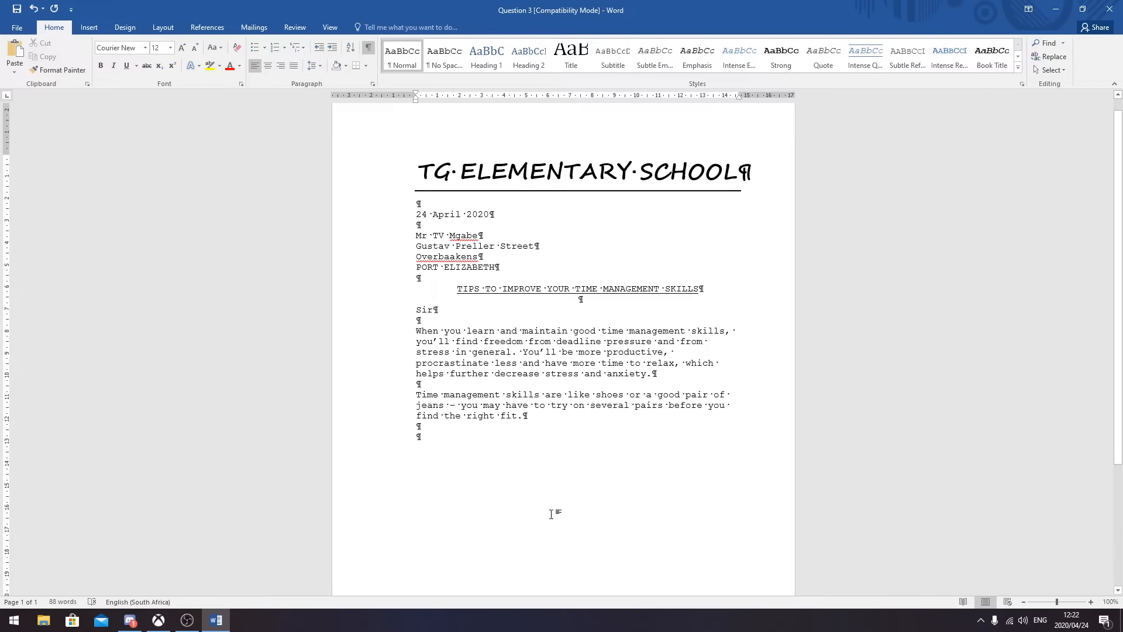
text(Belo)
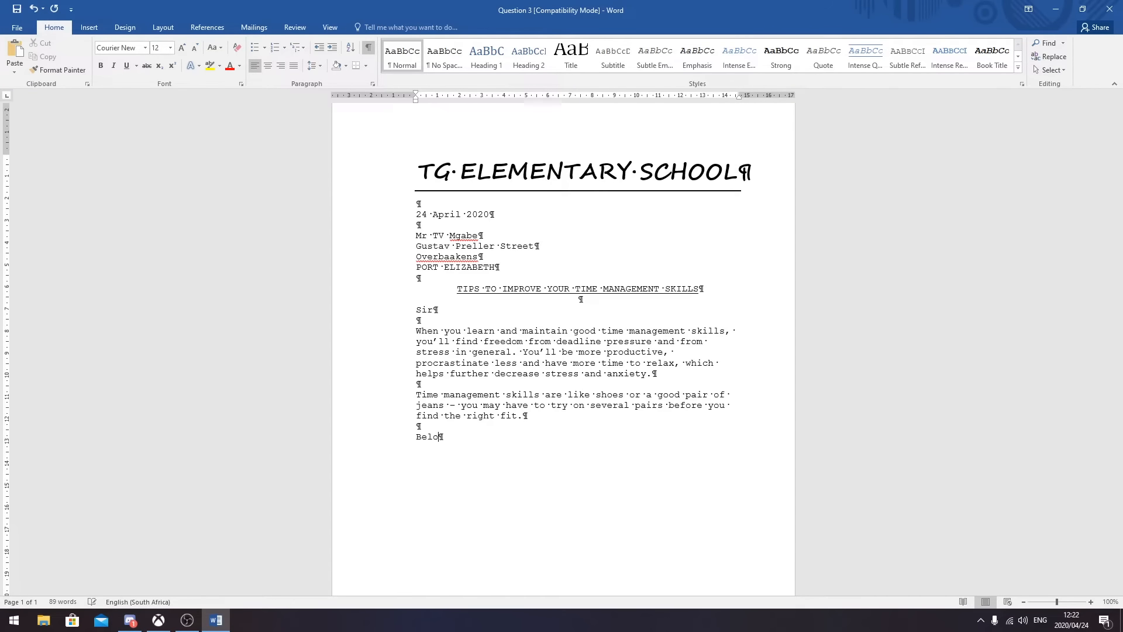
text(w are a few tips:)
key(Return)
key(Return)
text(MAKE A LIST)
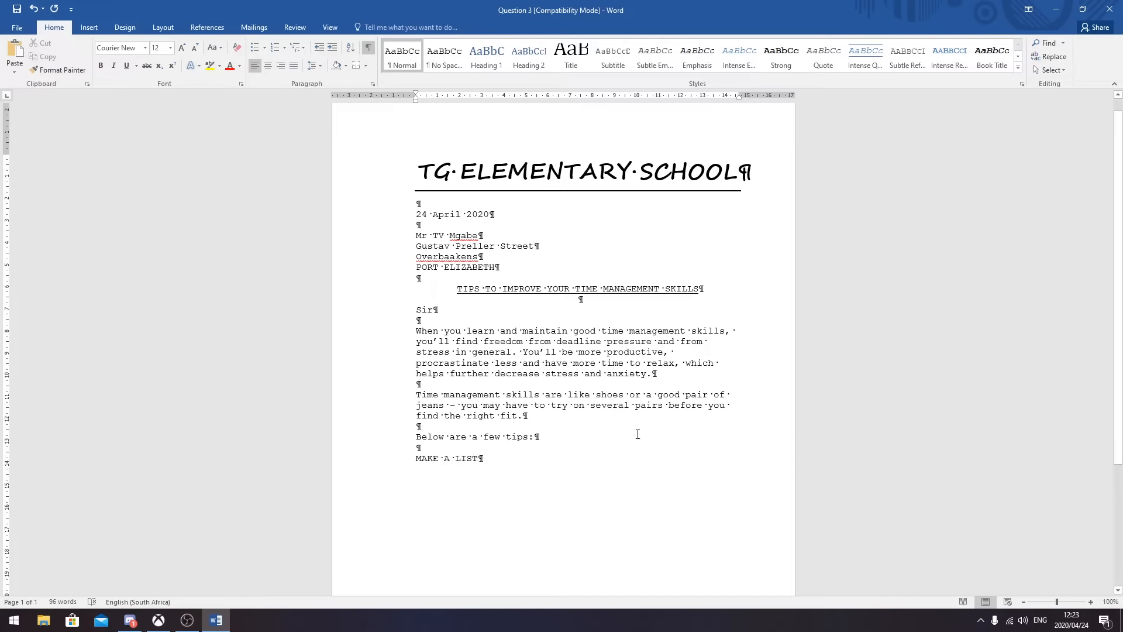
- Make 'MAKE A LIST' bold and start an unbolded line beneath it
drag(483, 458, 416, 458)
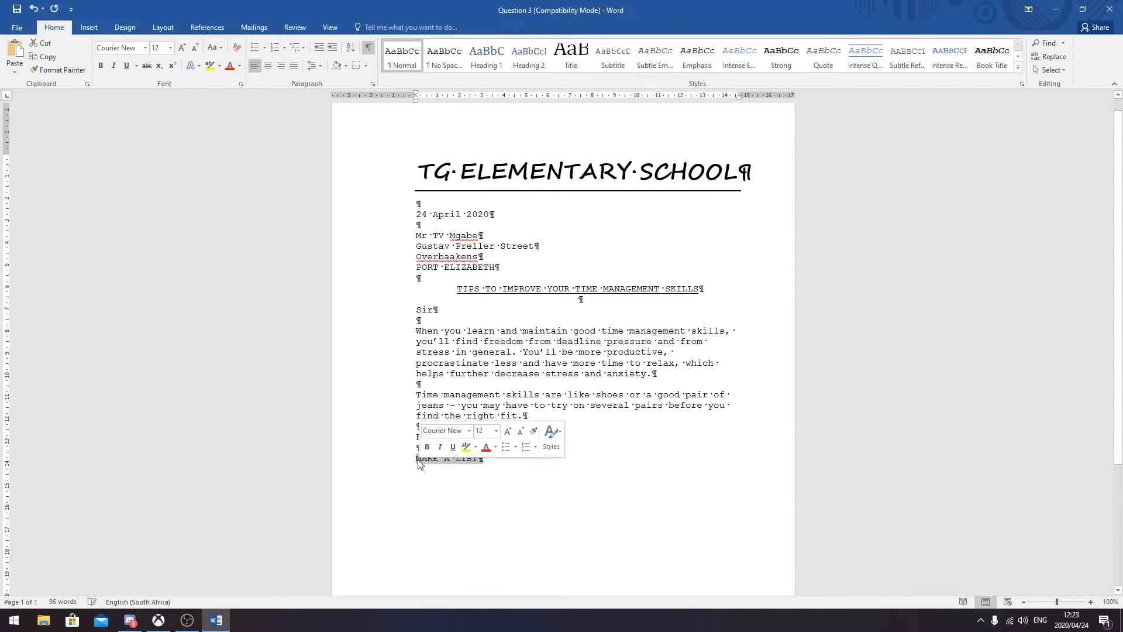
click(101, 65)
click(488, 461)
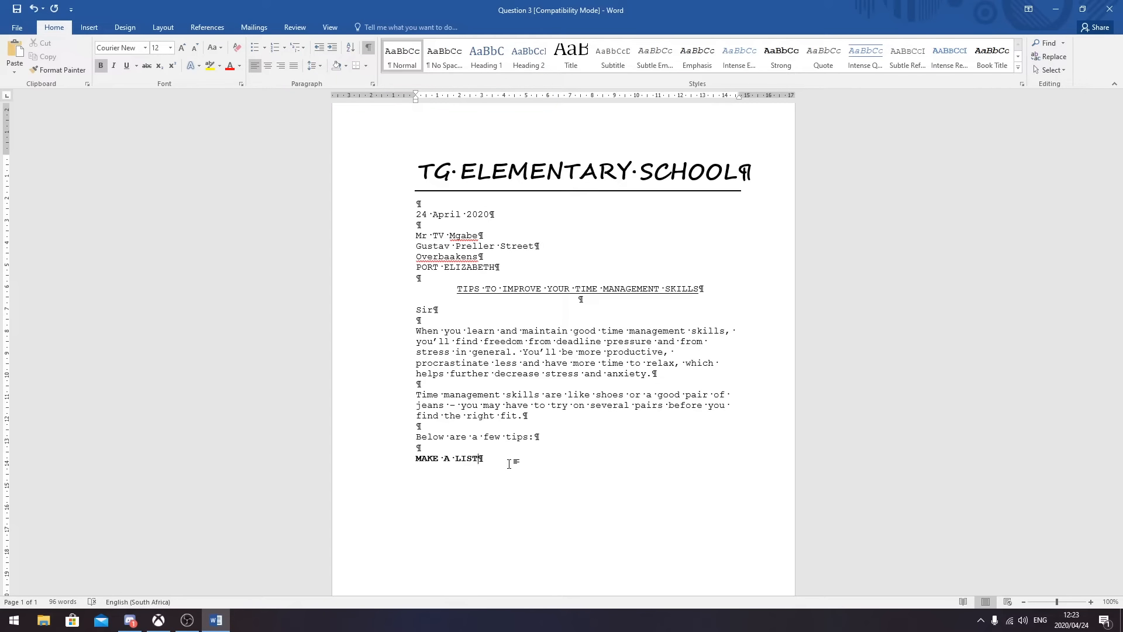
key(Return)
key(Return)
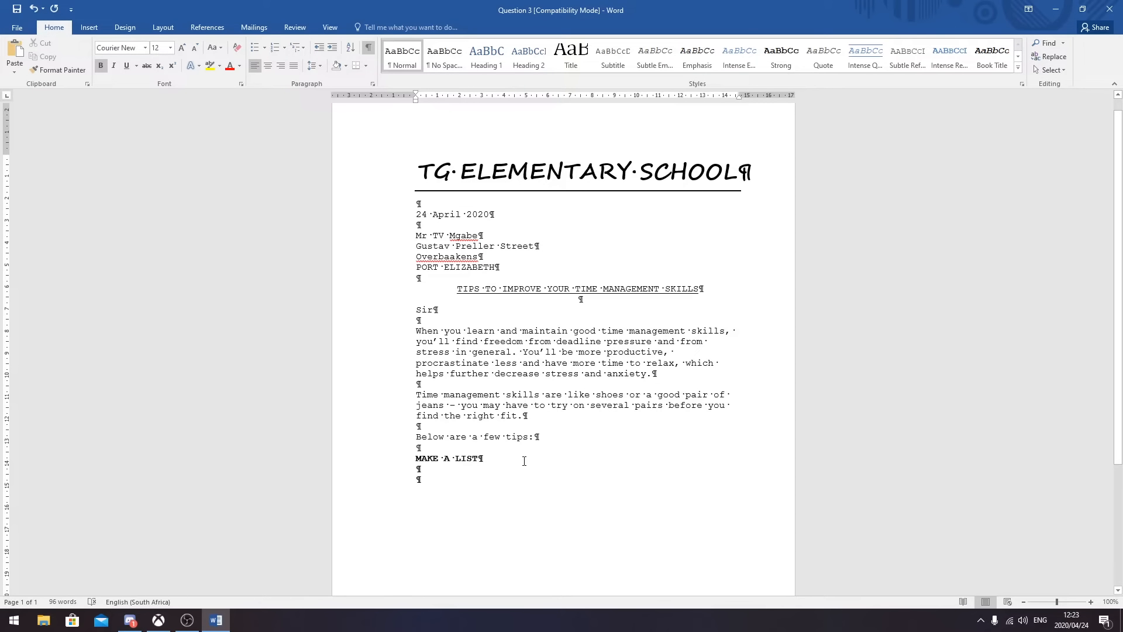
click(102, 62)
- Write the paragraph on actually using lists and phone reminders, then begin the 'Set deadlines' tip
text(The rea)
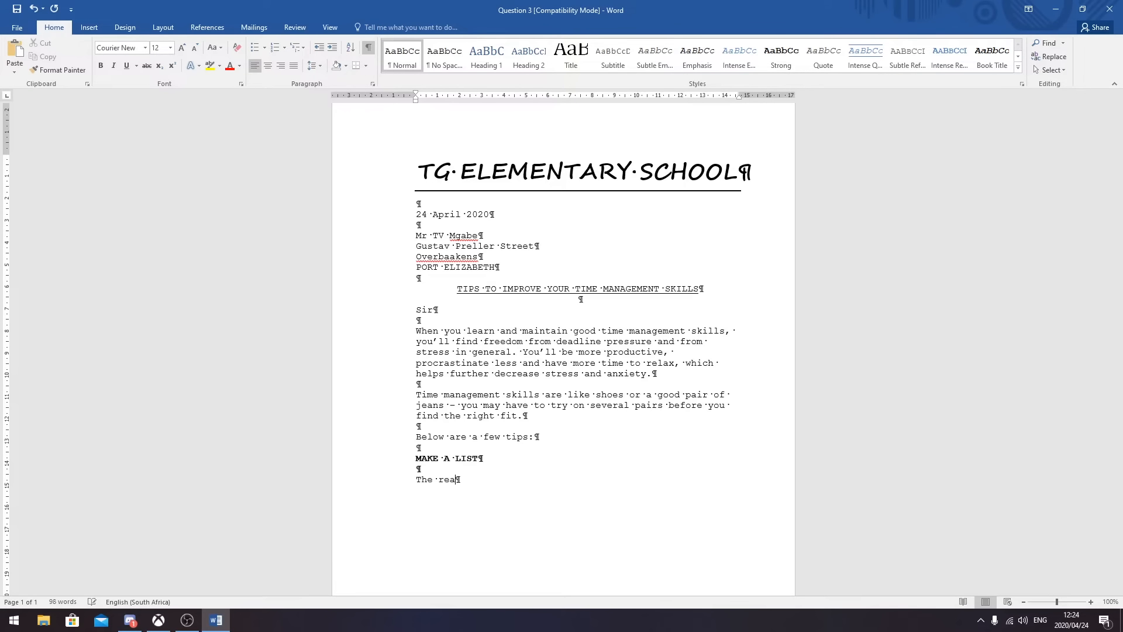
text(son for making lists is that)
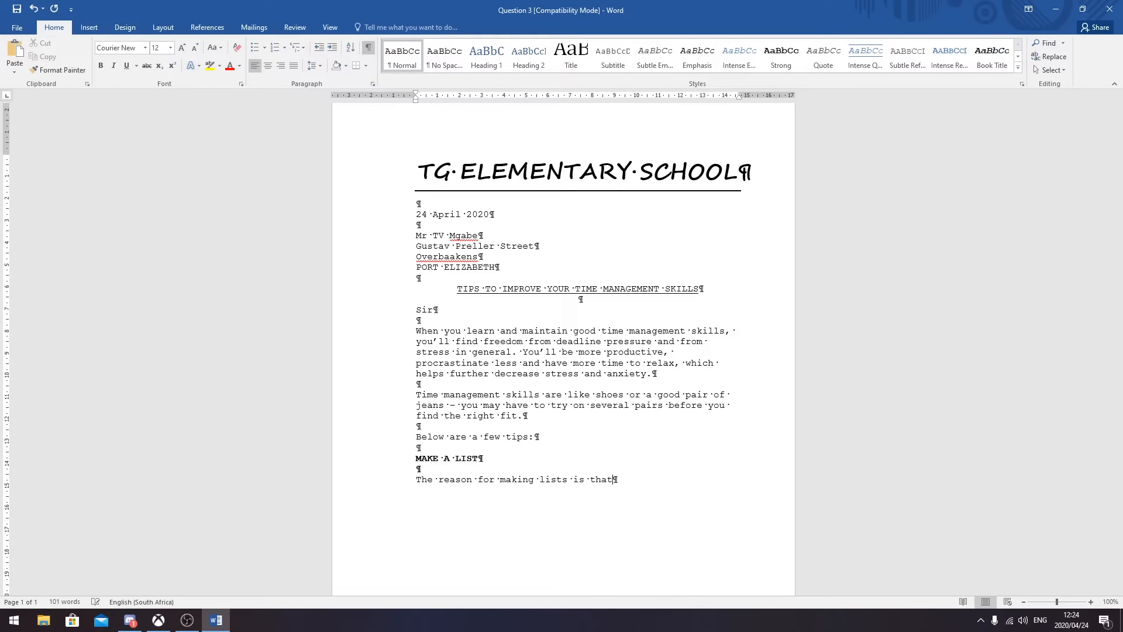
text( you actually have to use them. )
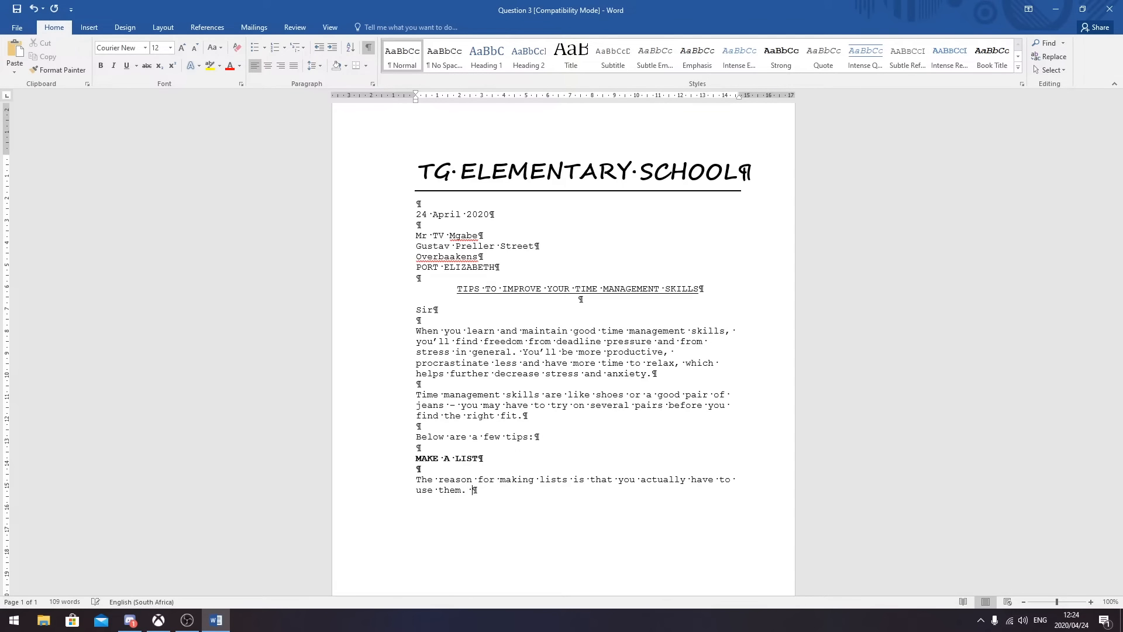
text(Y)
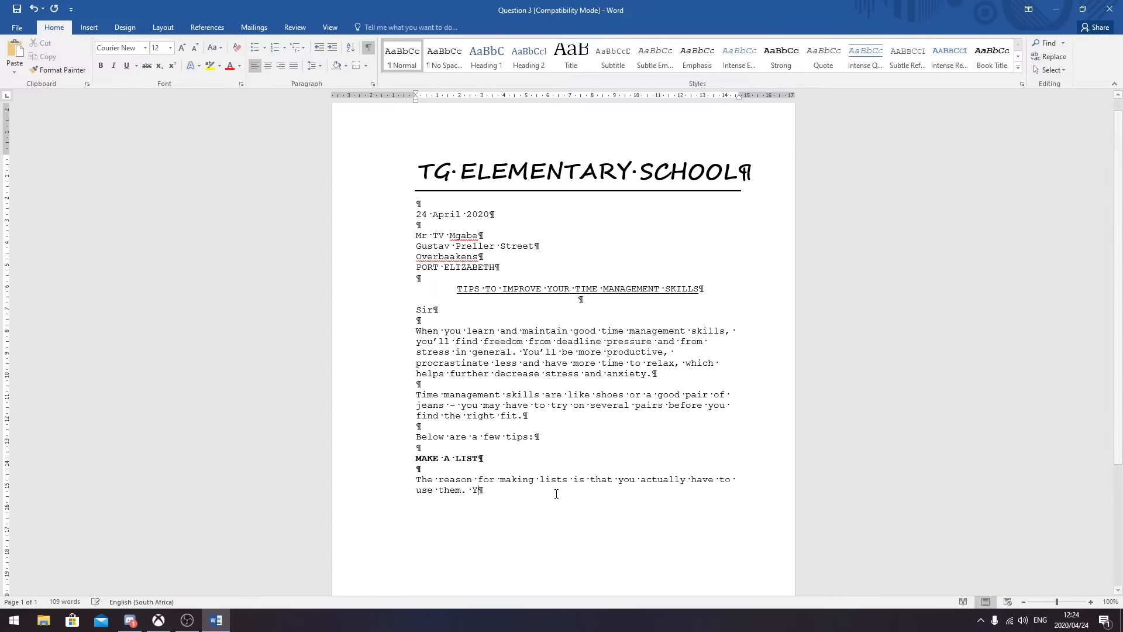
text(ou may wabn)
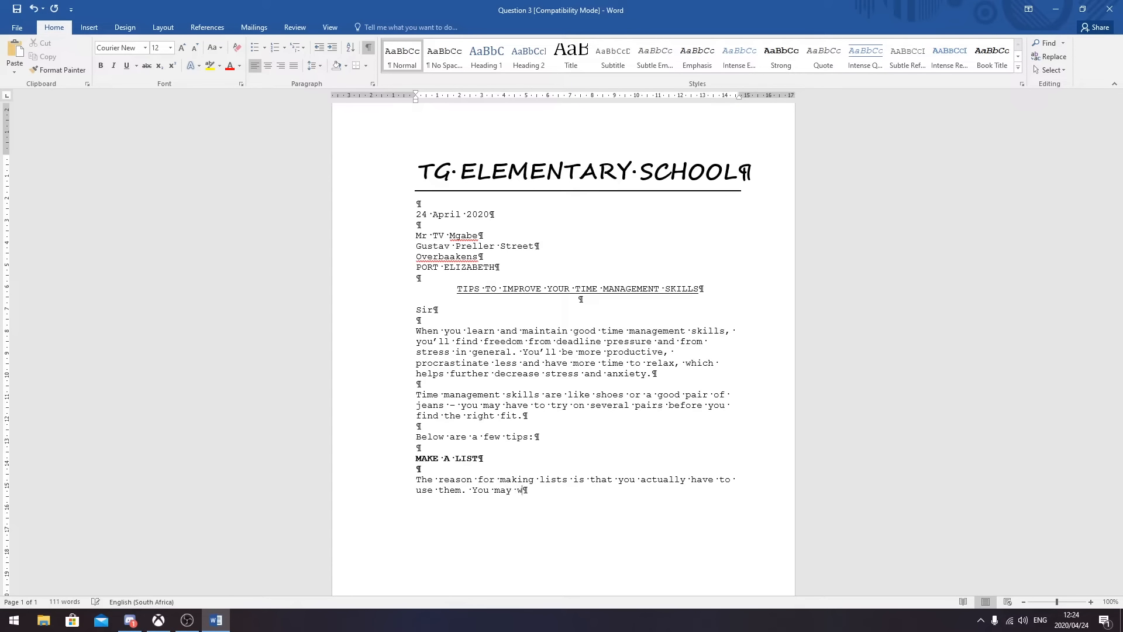
key(BackSpace)
key(BackSpace)
text(nt to set reminders on your phone and computer.)
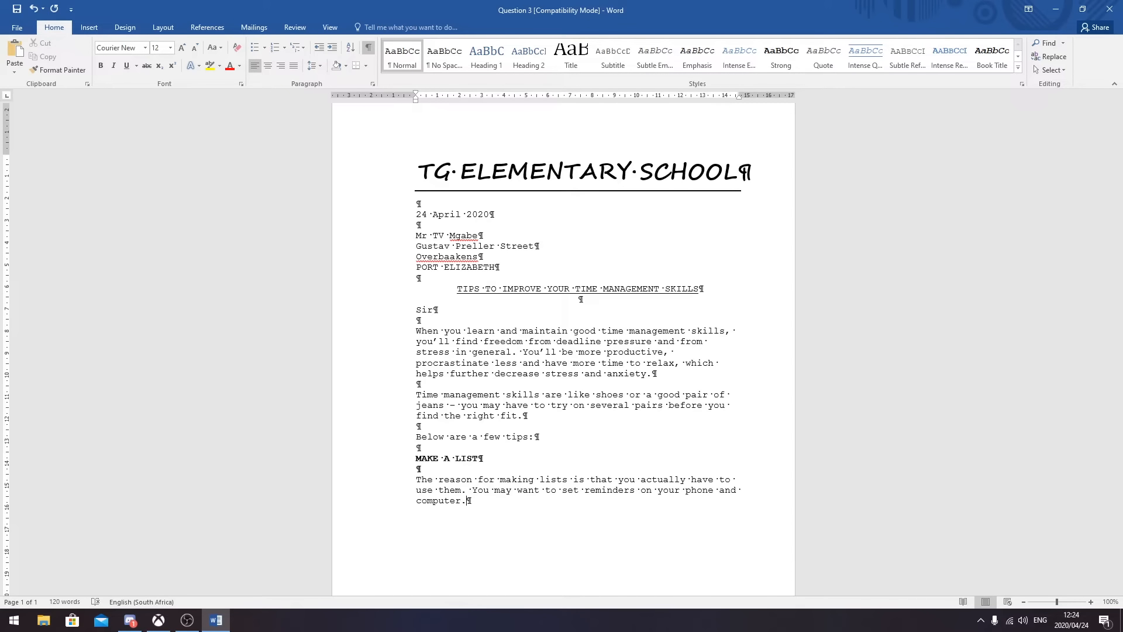
key(Return)
key(Return)
text(Set deadlines)
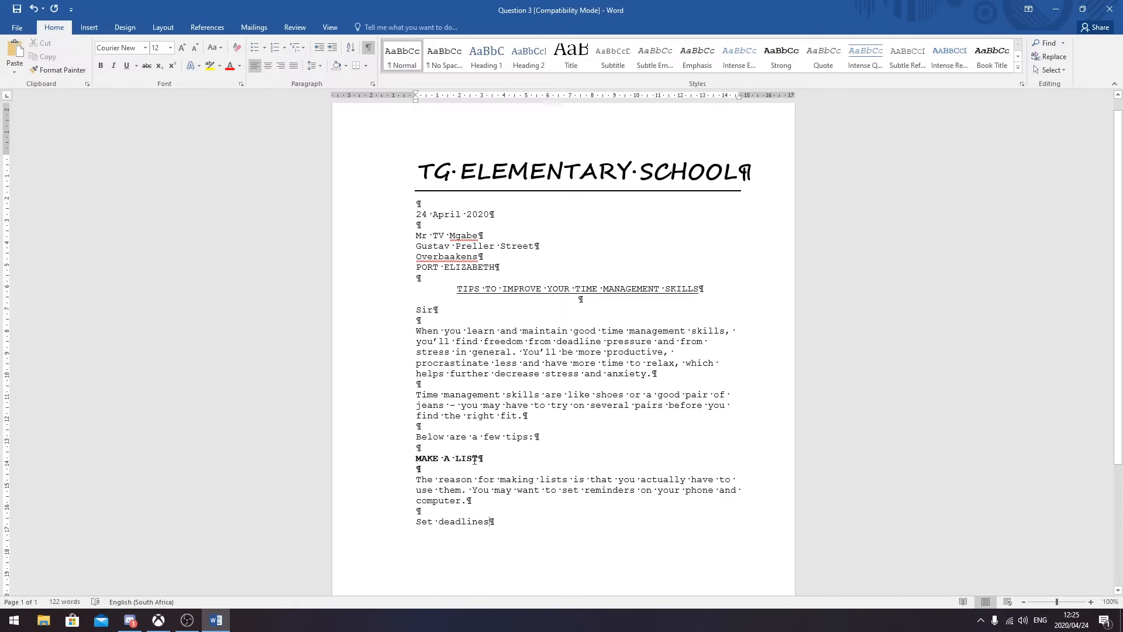
- Turn 'Set deadlines' into a bold, uppercase SET DEADLINES heading with space below
drag(495, 522, 416, 521)
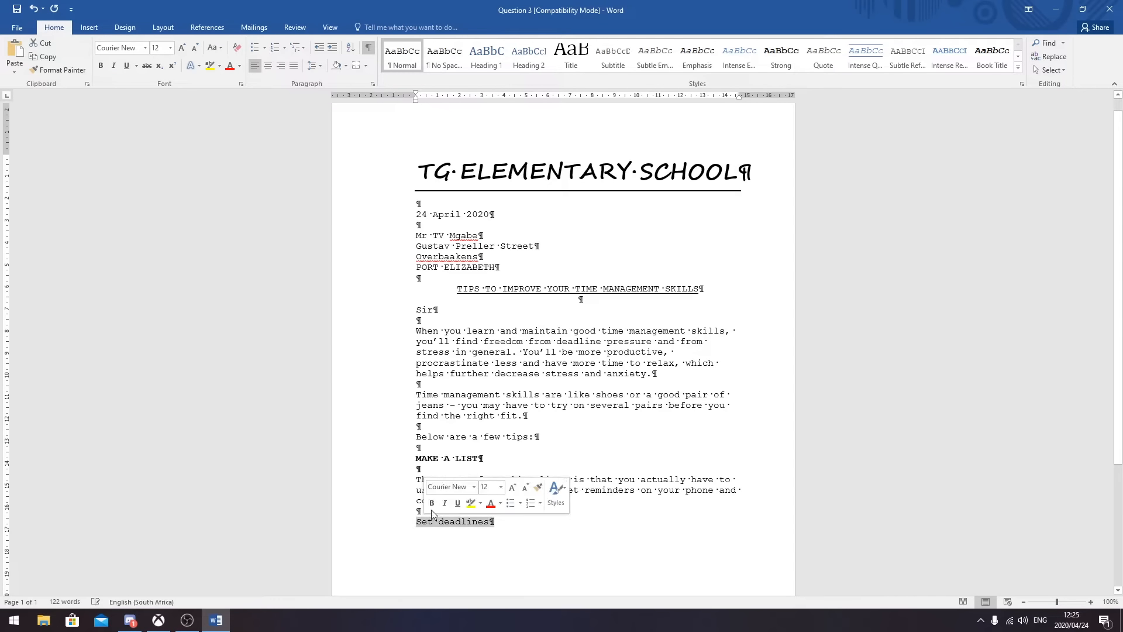
click(215, 48)
click(234, 88)
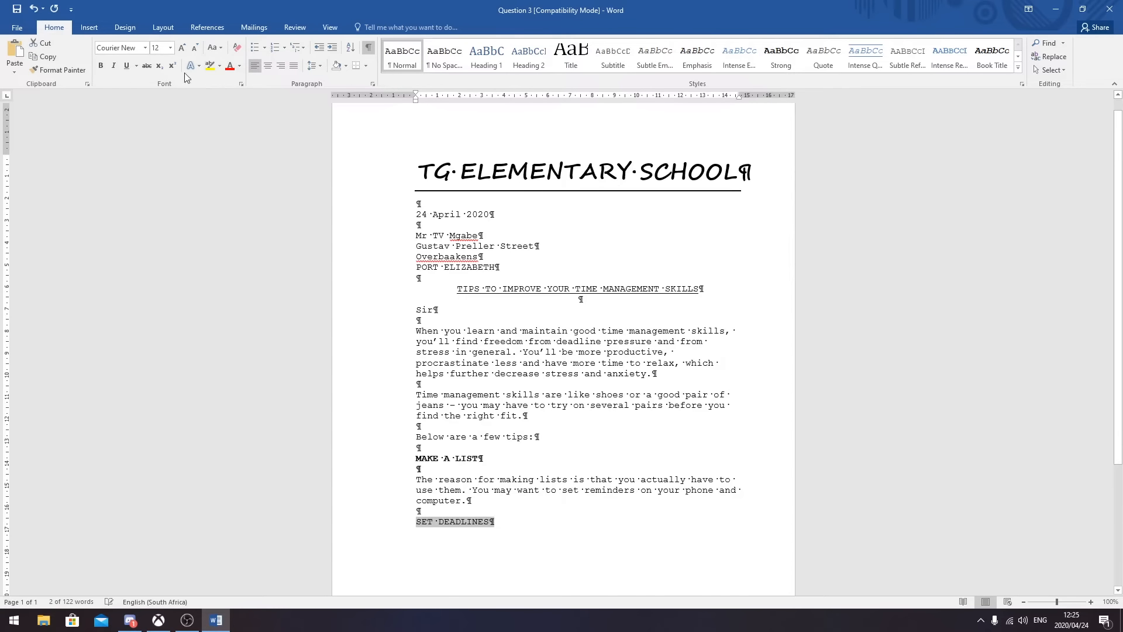
click(101, 71)
click(505, 522)
key(Return)
key(Return)
key(Down)
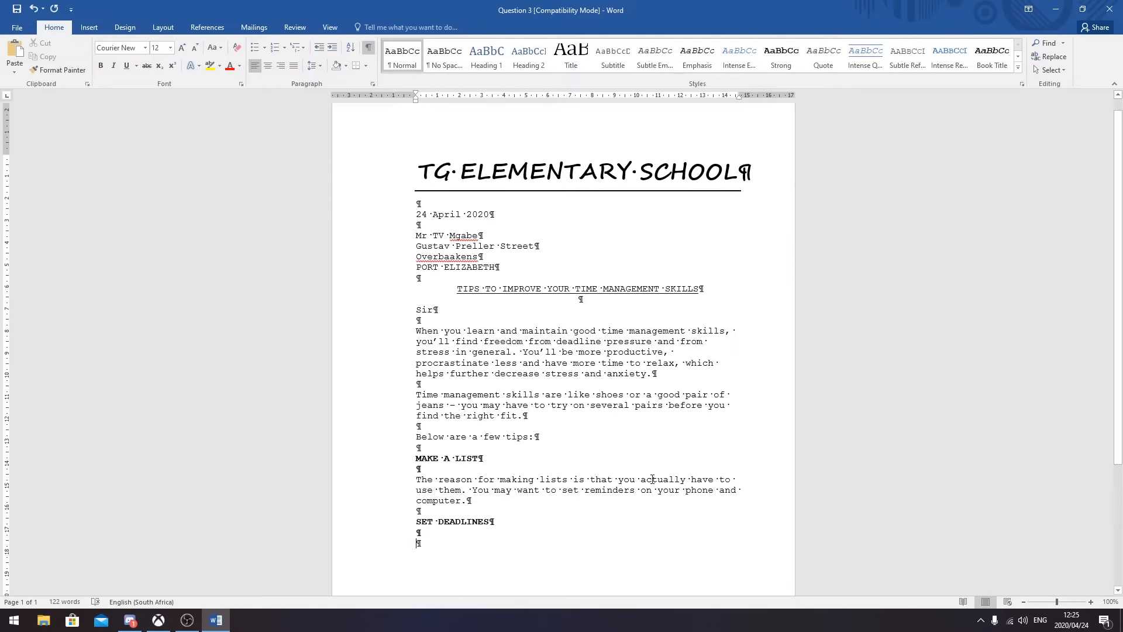
- Write the paragraph on not pushing deadlines back, ending 'try your best to stick to it.'
text(Again,)
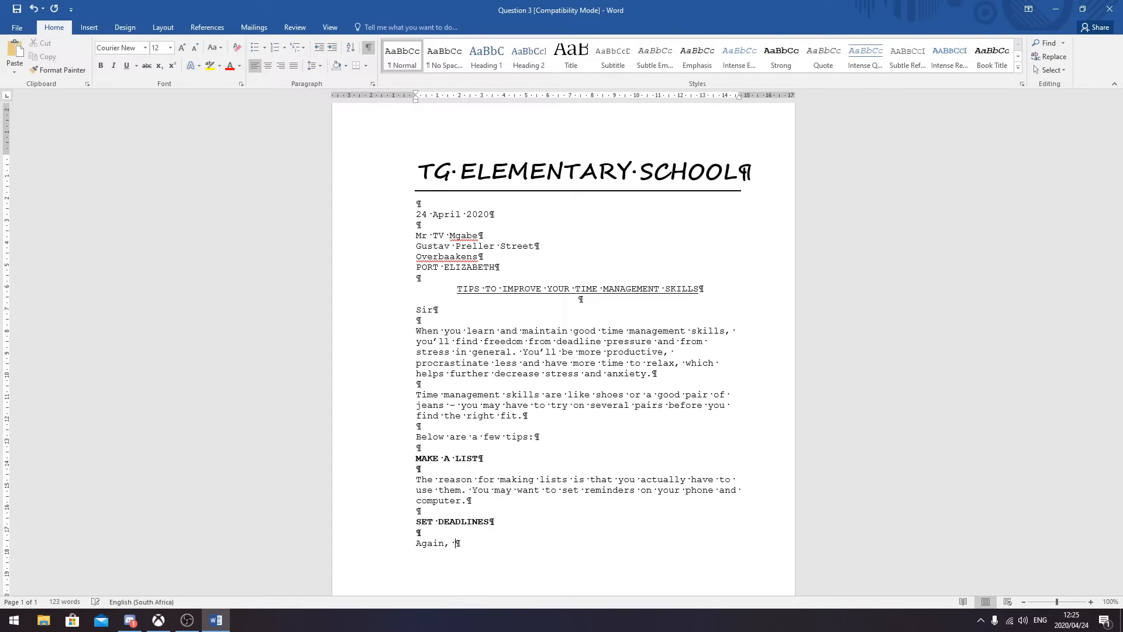
text(there is no point in)
text(setting dea)
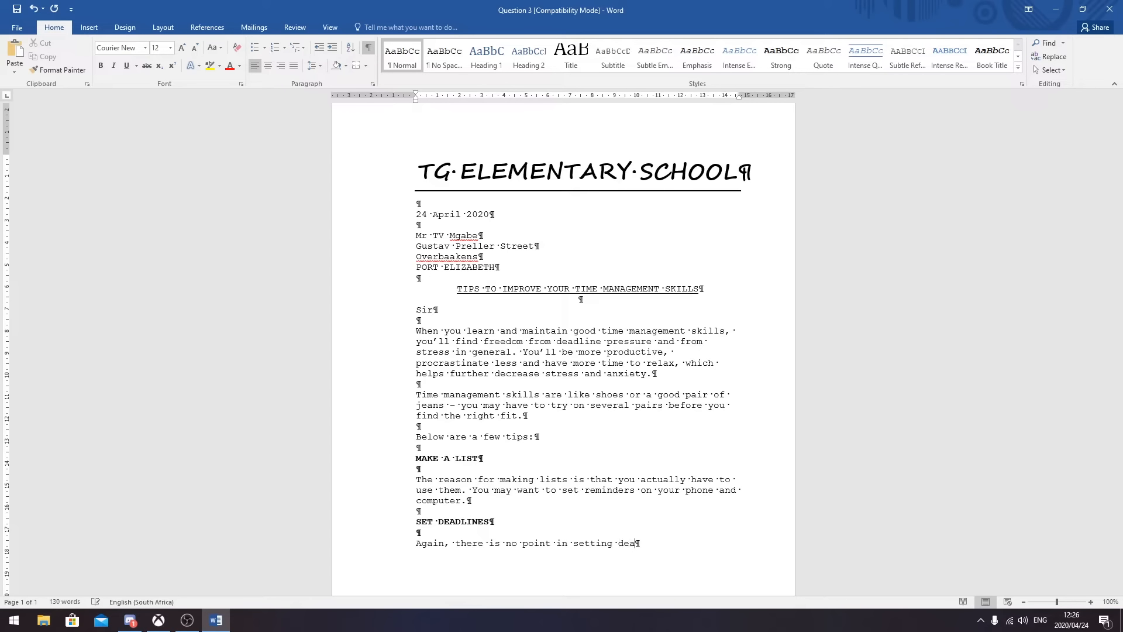
text(dlines if you continually decid)
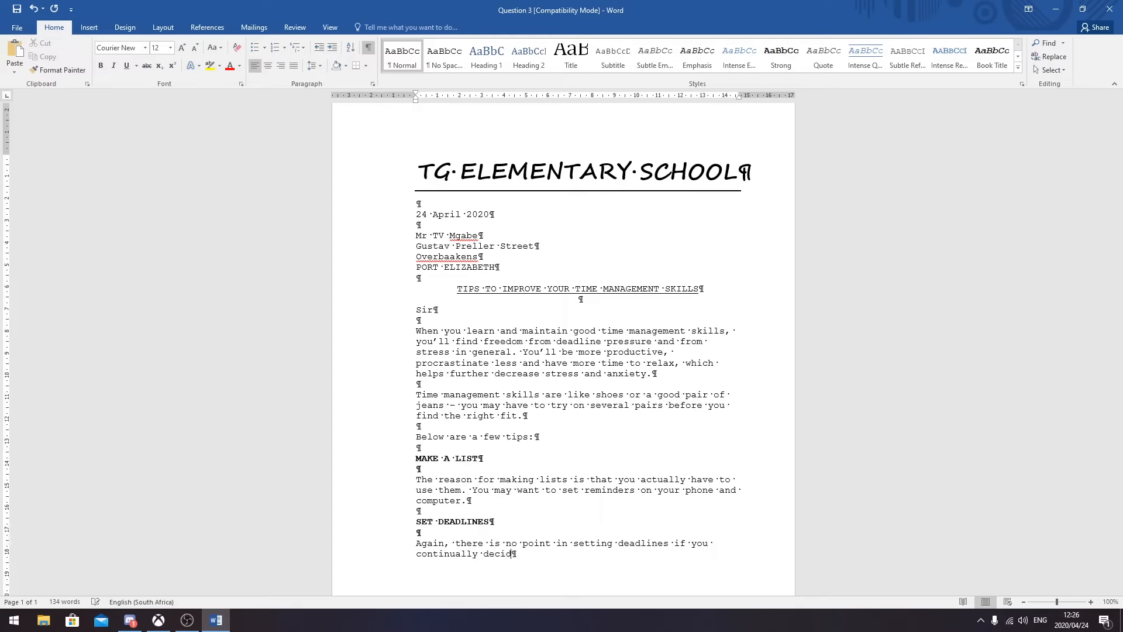
text(e to push them back. Set  a)
key(BackSpace)
key(BackSpace)
key(BackSpace)
text(a deadli)
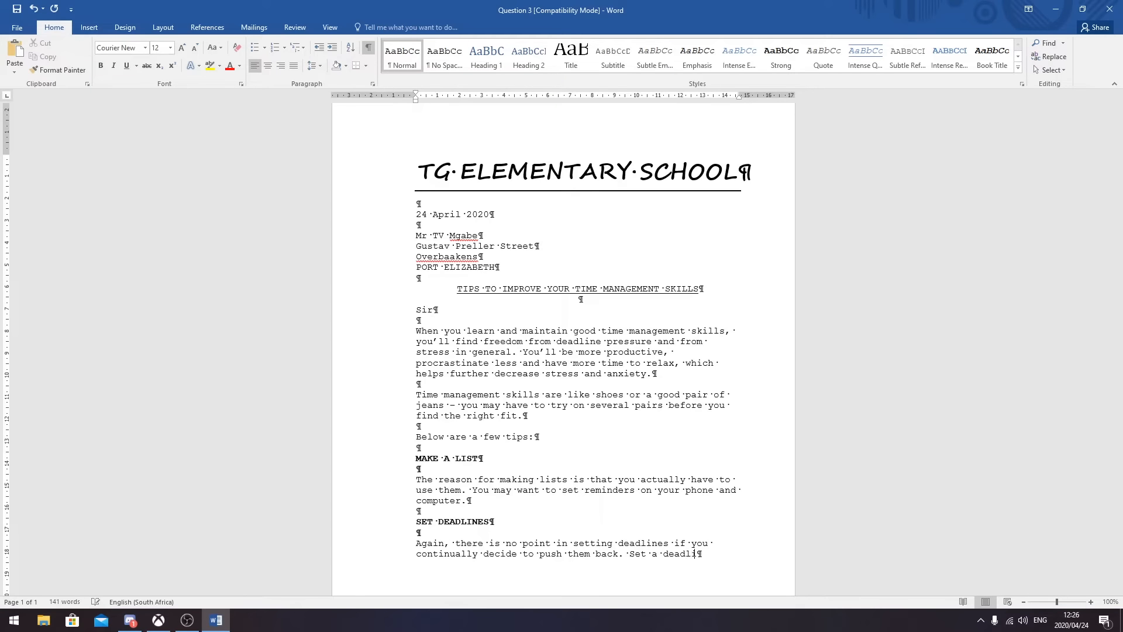
text(ne and try )
text(your best t)
text(o )
text(stick to)
text( it.)
key(Return)
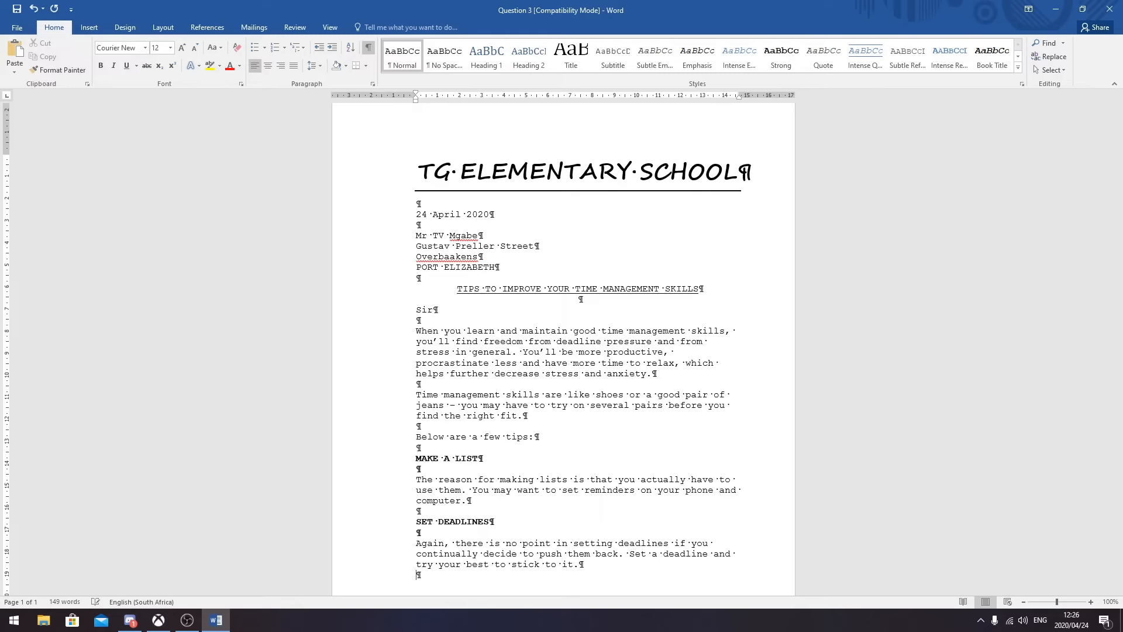
key(Return)
- Add a bold STOP MULTITASKING heading with an unbolded line beneath it
text(STOP MULTITASKING)
triple_click(522, 588)
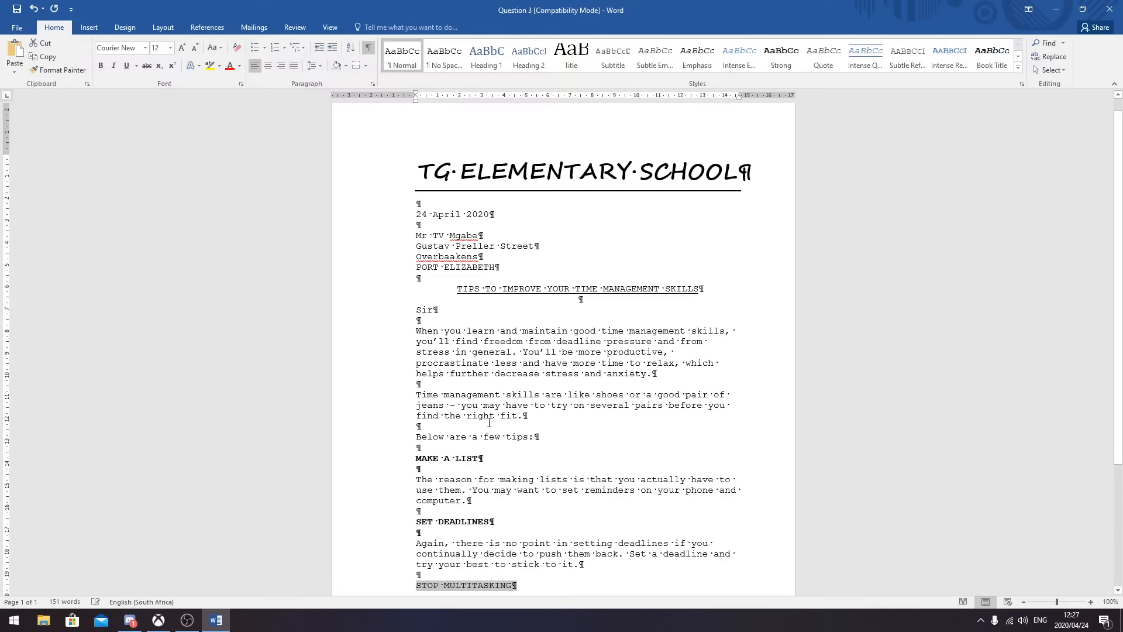
key(ctrl+b)
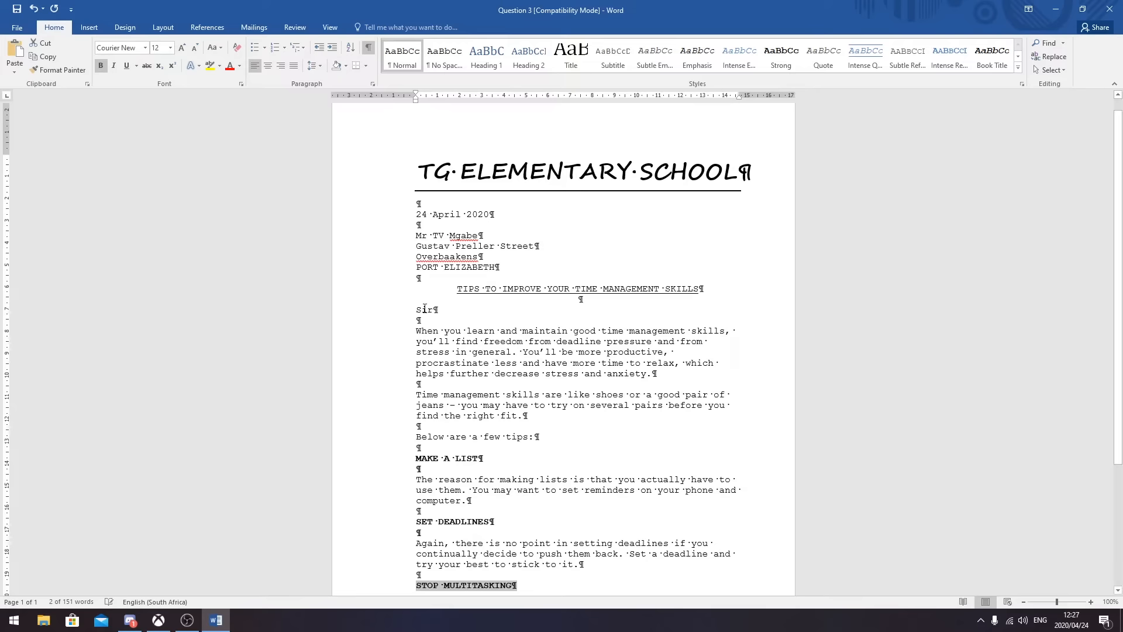
scroll(535, 556, down, 4)
click(527, 445)
key(Return)
key(Return)
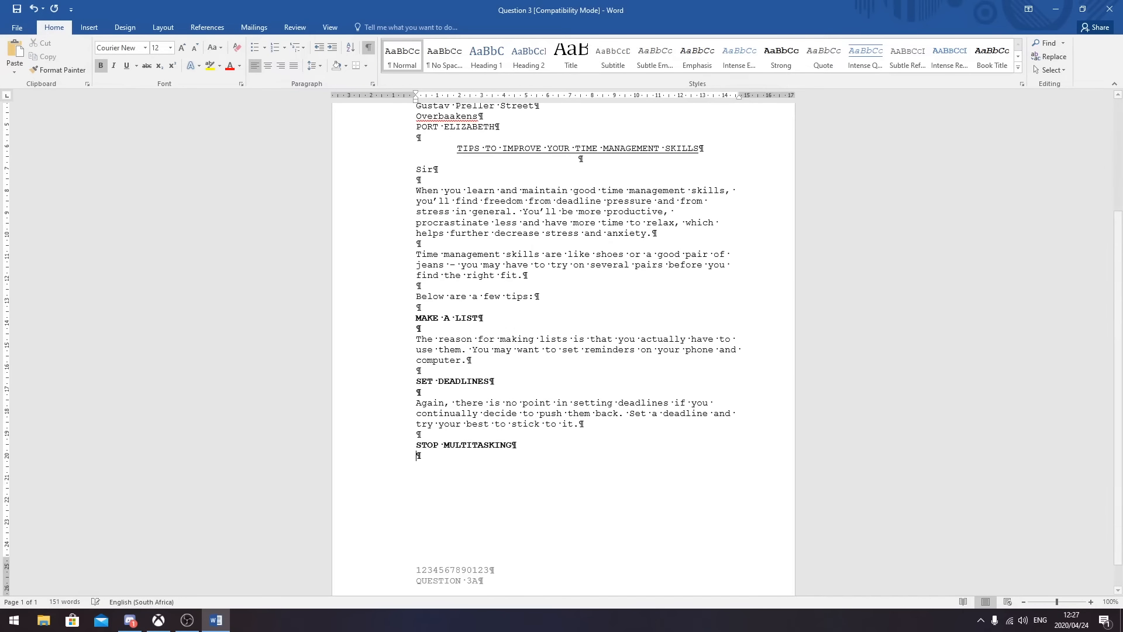
key(ctrl+b)
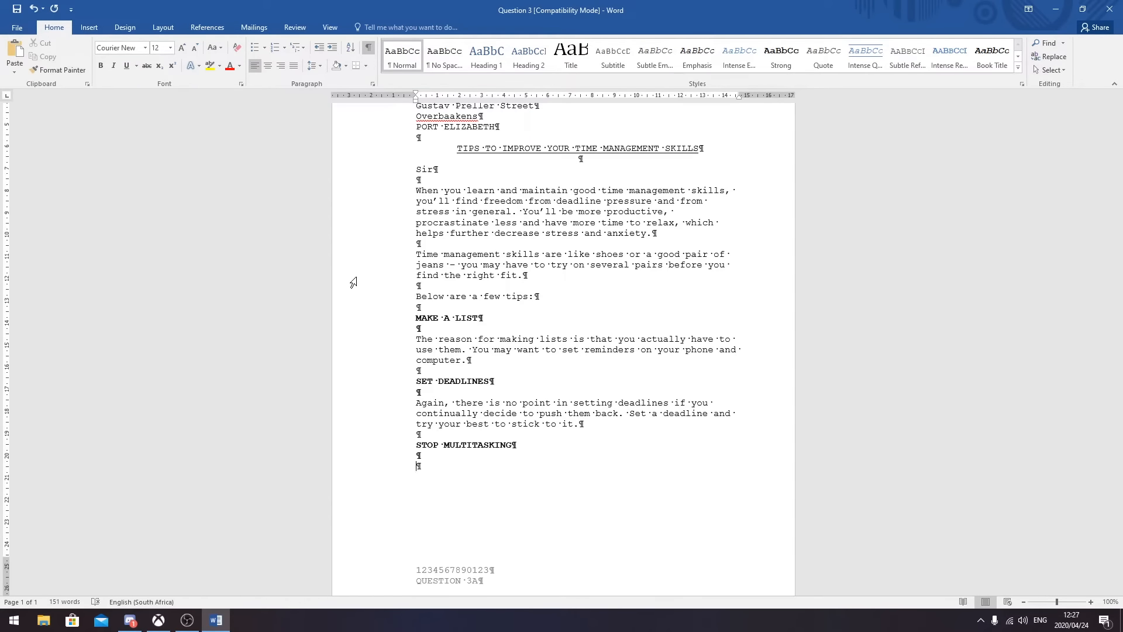
- Write 'Multitaskers often seem to think they get more accomplished, but it's not always'
text(mULTI)
key(BackSpace)
key(BackSpace)
key(BackSpace)
key(BackSpace)
key(BackSpace)
text(Multi)
text(taskers)
text( often )
text(sep)
text(m )
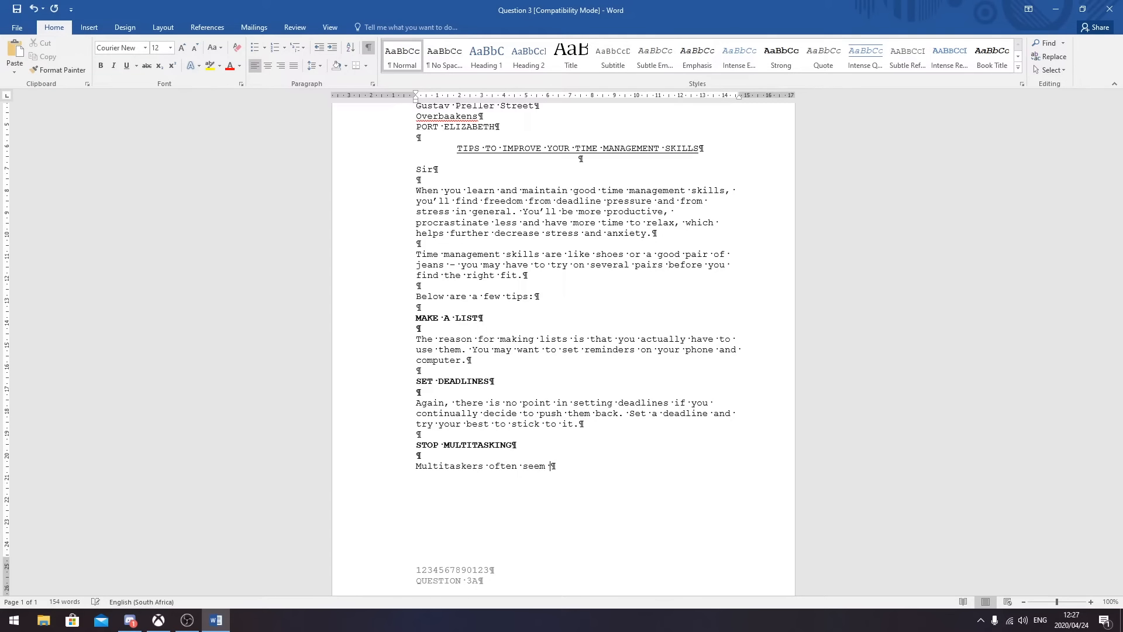
text(to think they get more accomplishe)
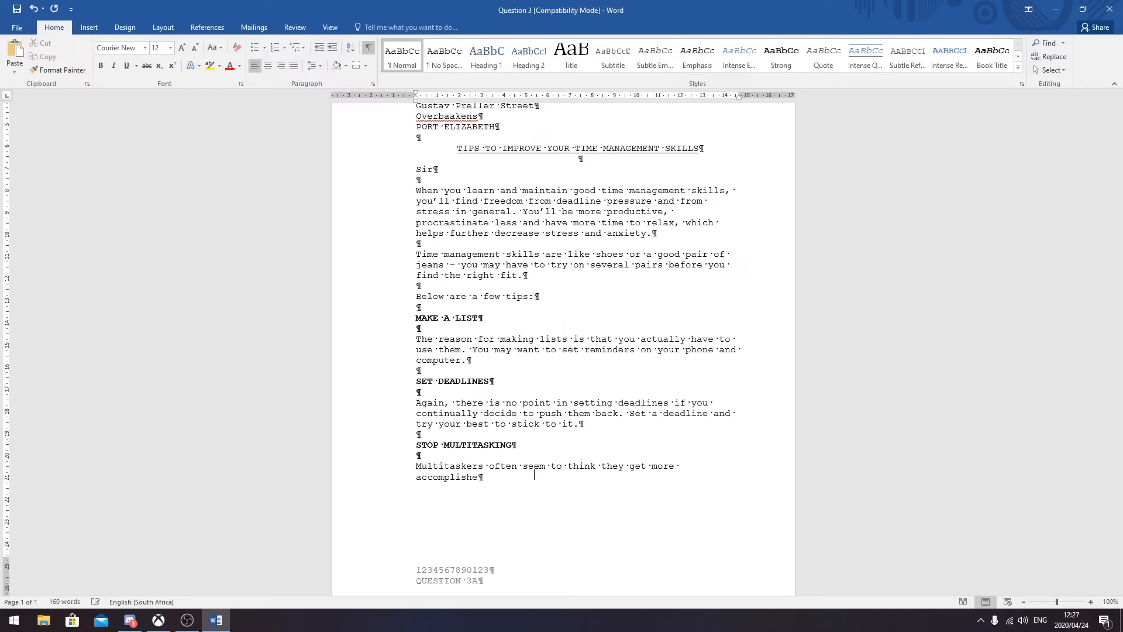
text(d, but it's not always /)
- Replace the stray slash with 'the most productive or efficient route.' to finish the paragraph
double_click(610, 476)
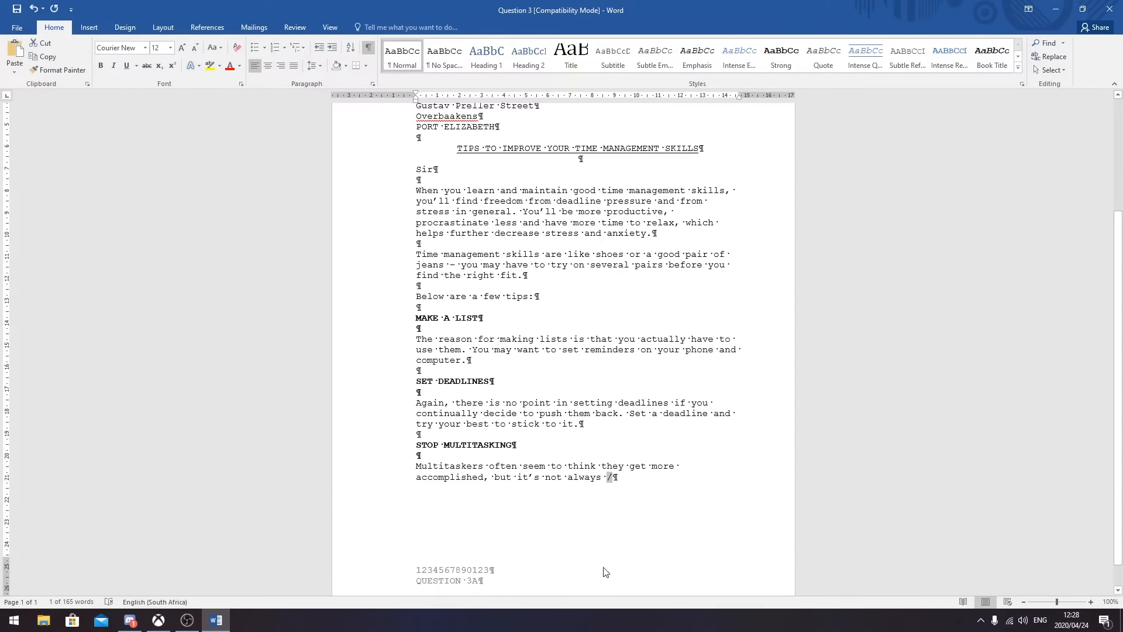
click(657, 477)
key(BackSpace)
text(the)
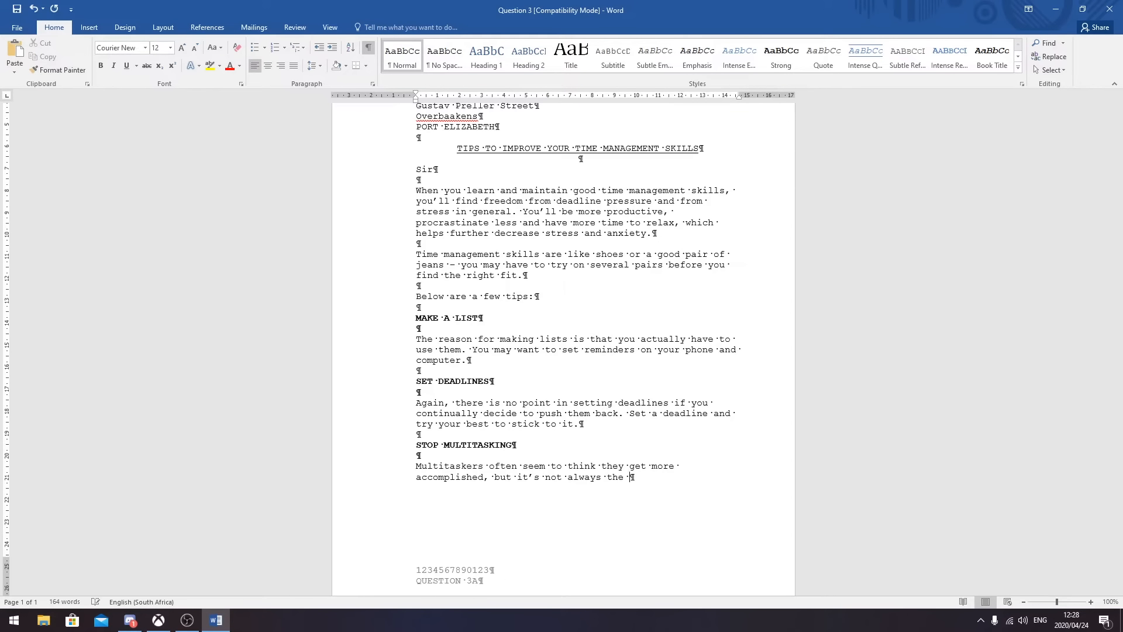
double_click(615, 476)
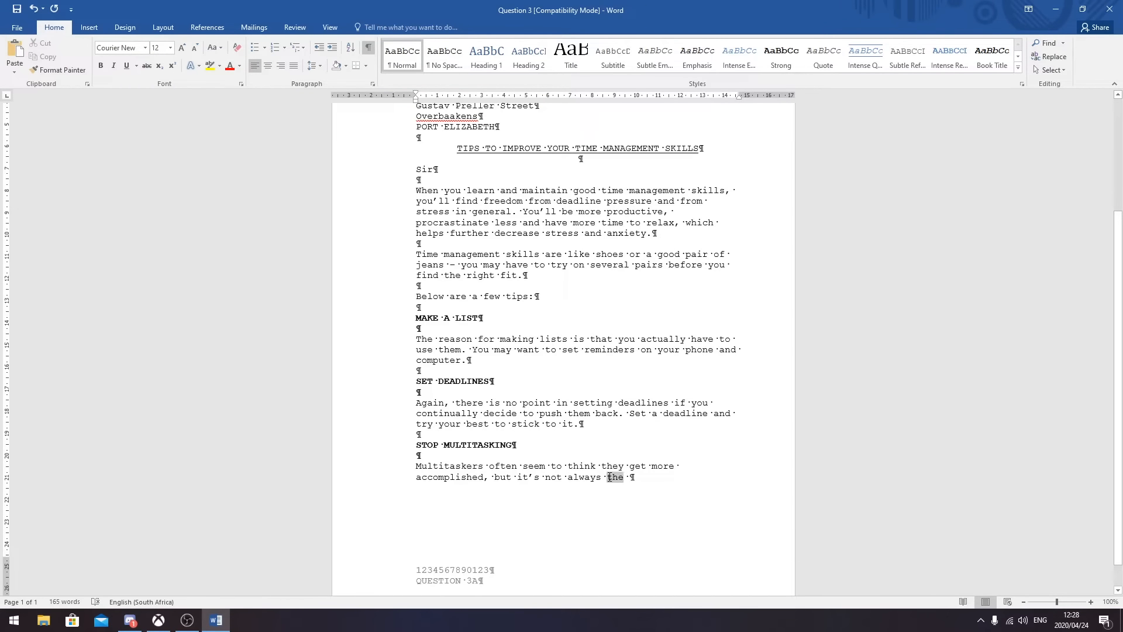
click(648, 485)
text(most )
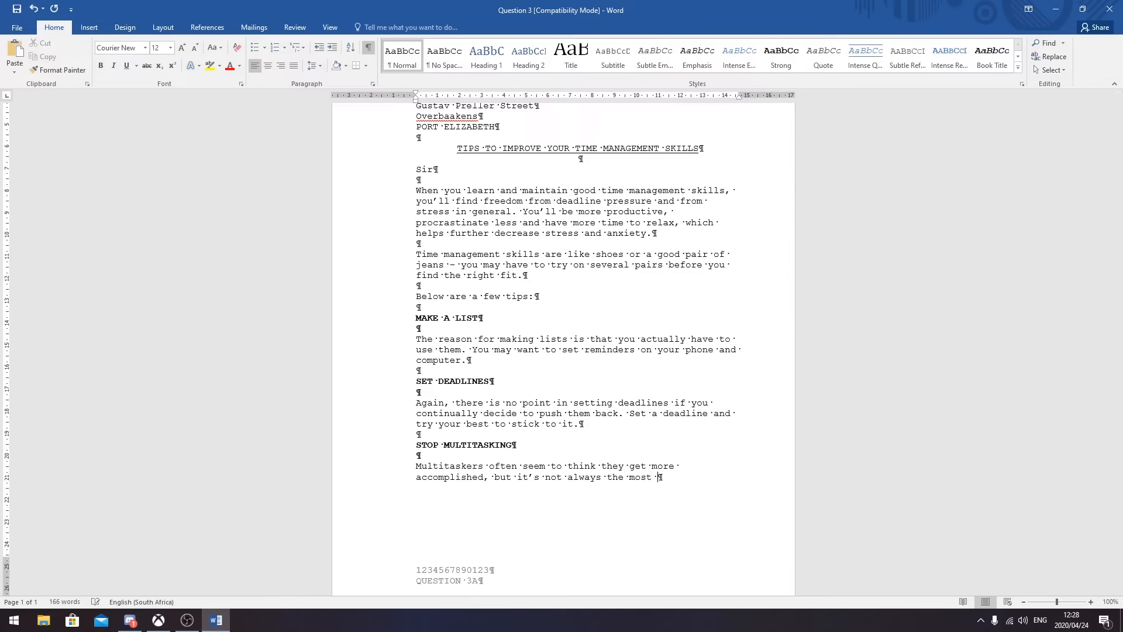
text(productive or efficient )
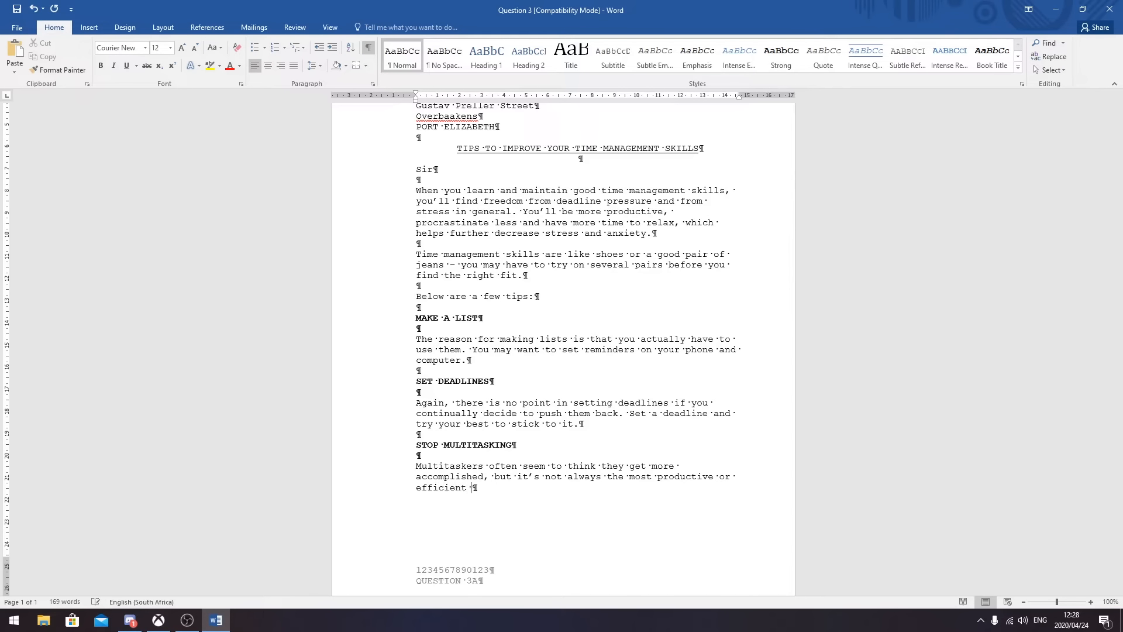
text(route.)
scroll(573, 439, down, 1)
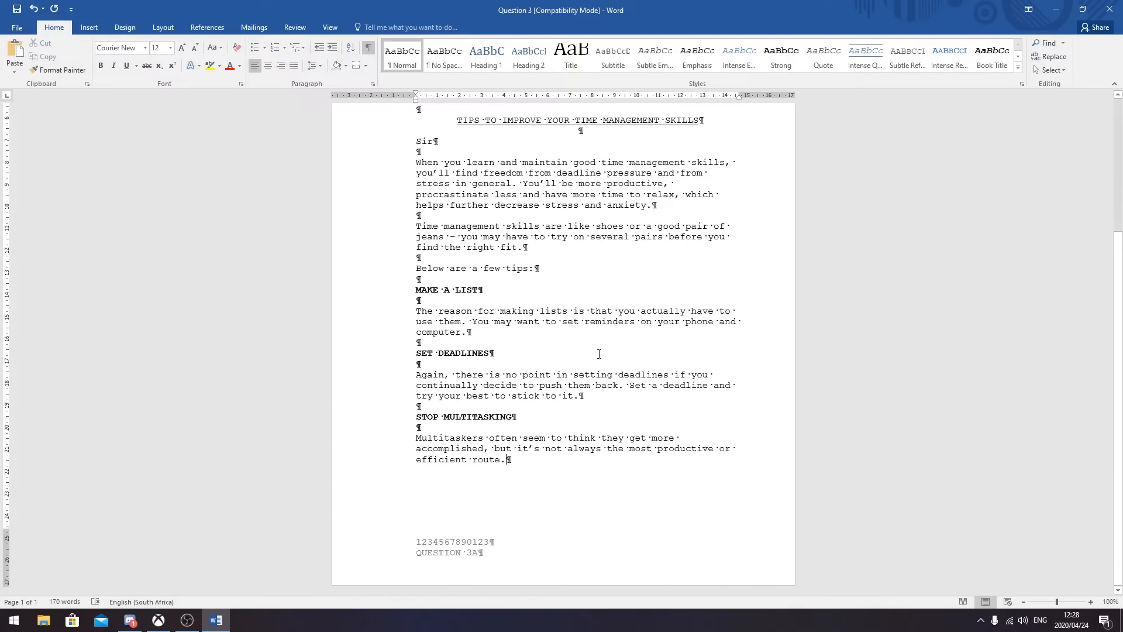
scroll(682, 503, up, 6)
- Add a bold REWARD YOURSELF heading below the multitasking tip
scroll(605, 522, down, 5)
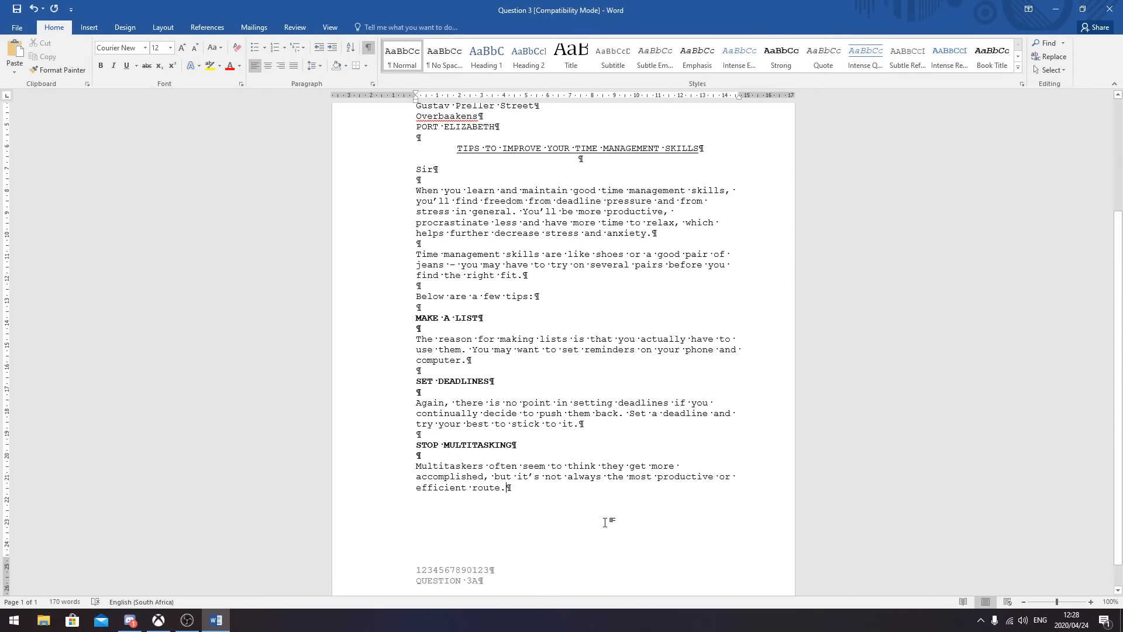
key(Return)
key(Return)
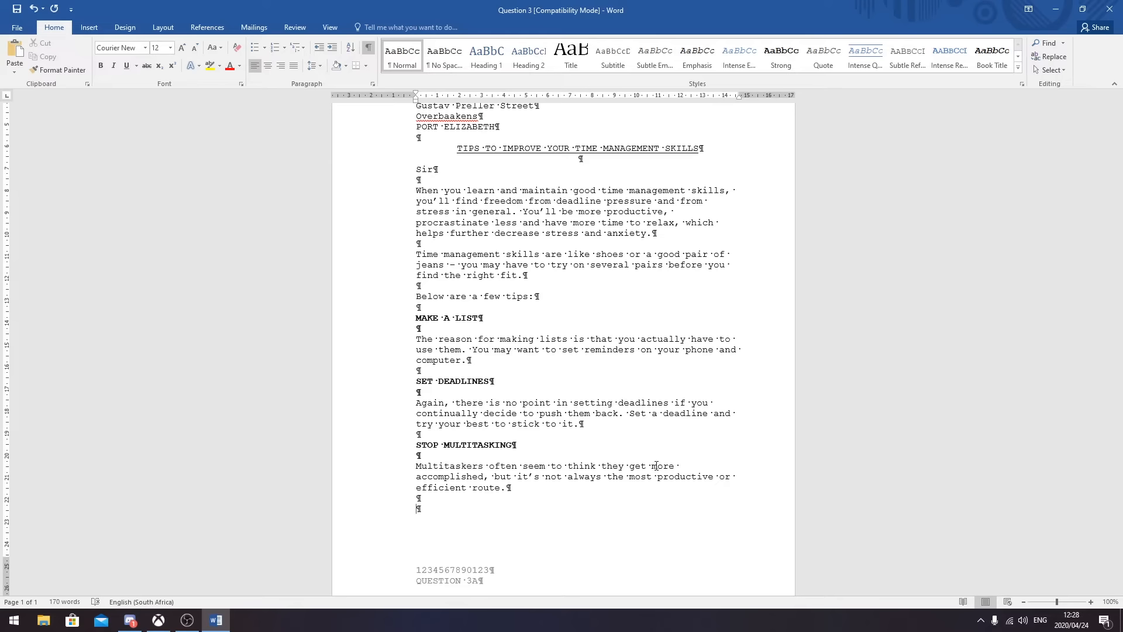
text(REWARD YOURSELF)
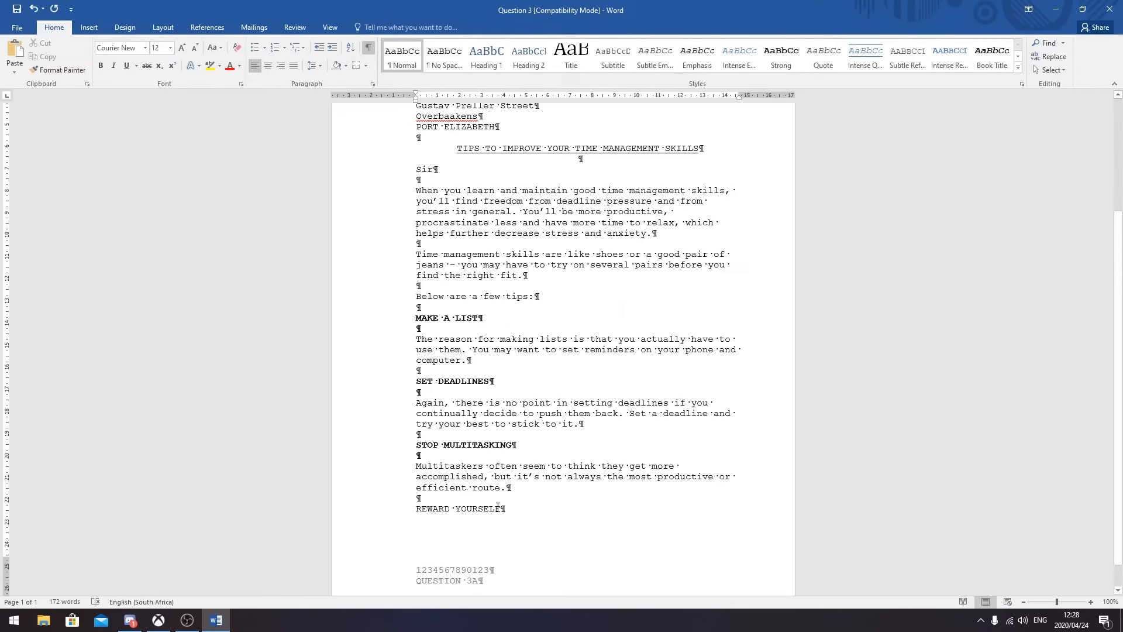
drag(505, 509, 417, 507)
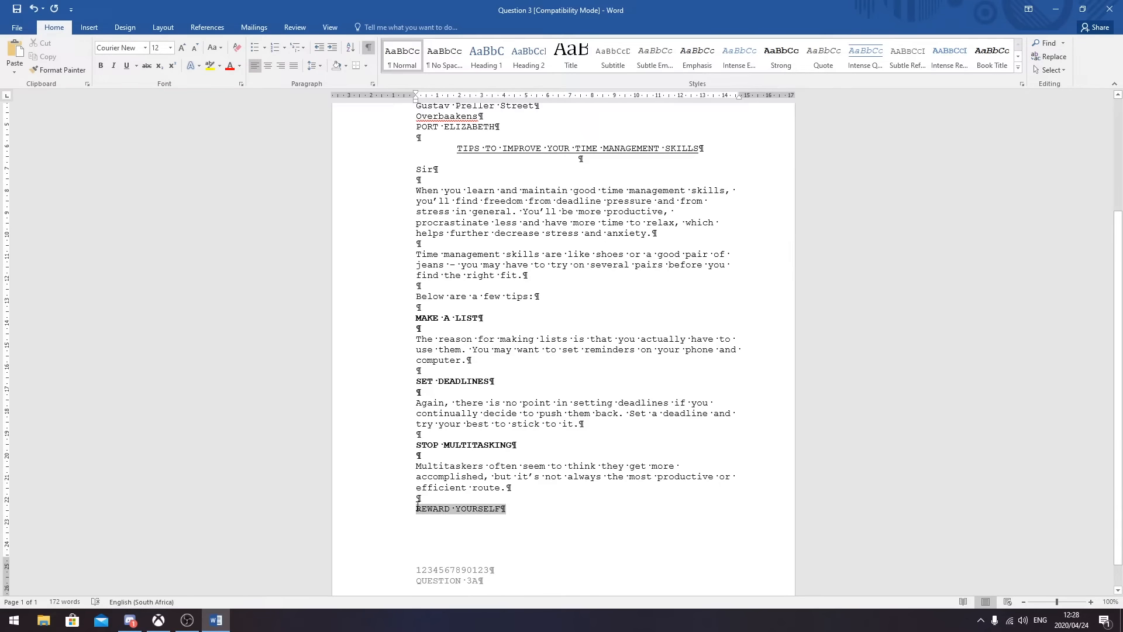
click(103, 71)
click(519, 509)
- Start an unbolded paragraph reading 'When you accomplish something, celebrate it'
key(Return)
key(Return)
click(98, 65)
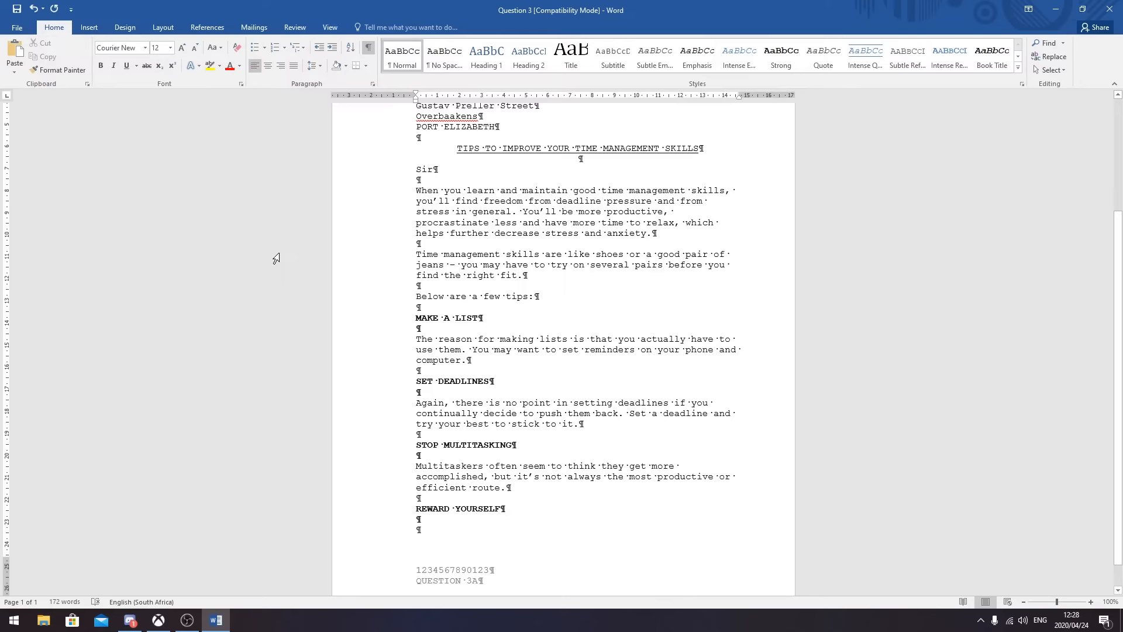
text(When you accomplish something)
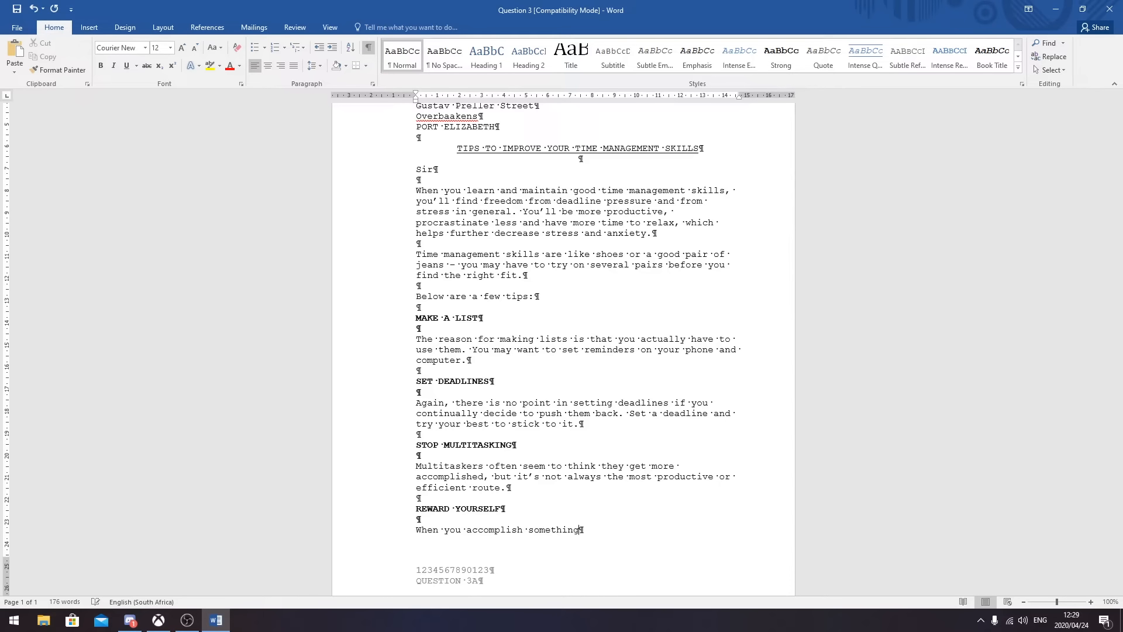
text(,)
text(celebrate it)
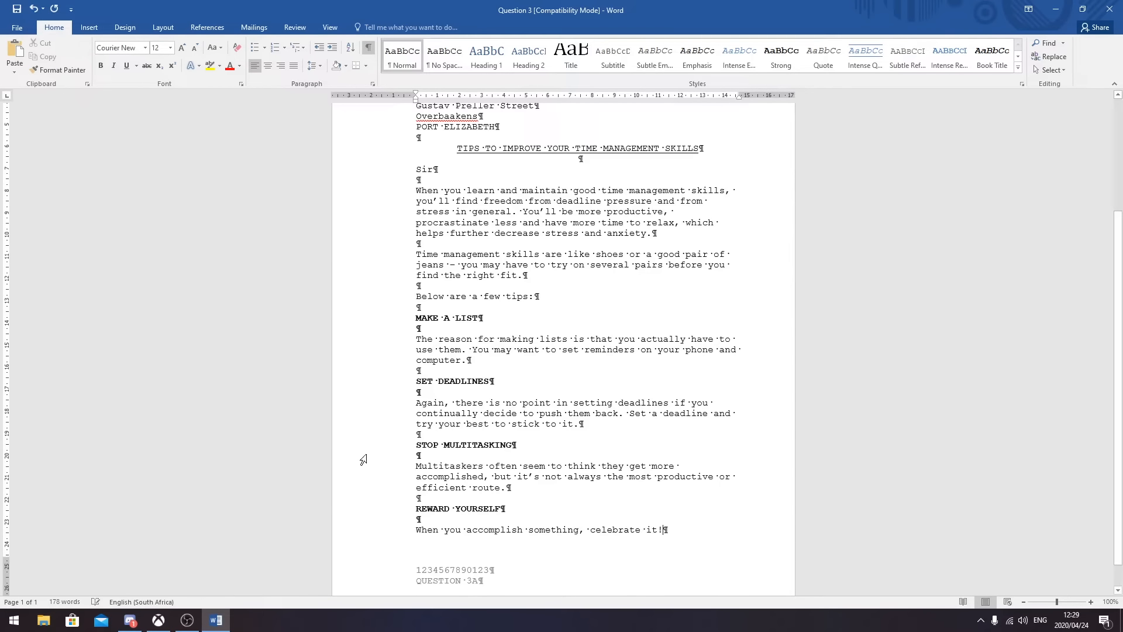
- Italicise 'celebrate it!', add 'How you celebrate is up to you.' and insert a page break
drag(662, 531, 590, 530)
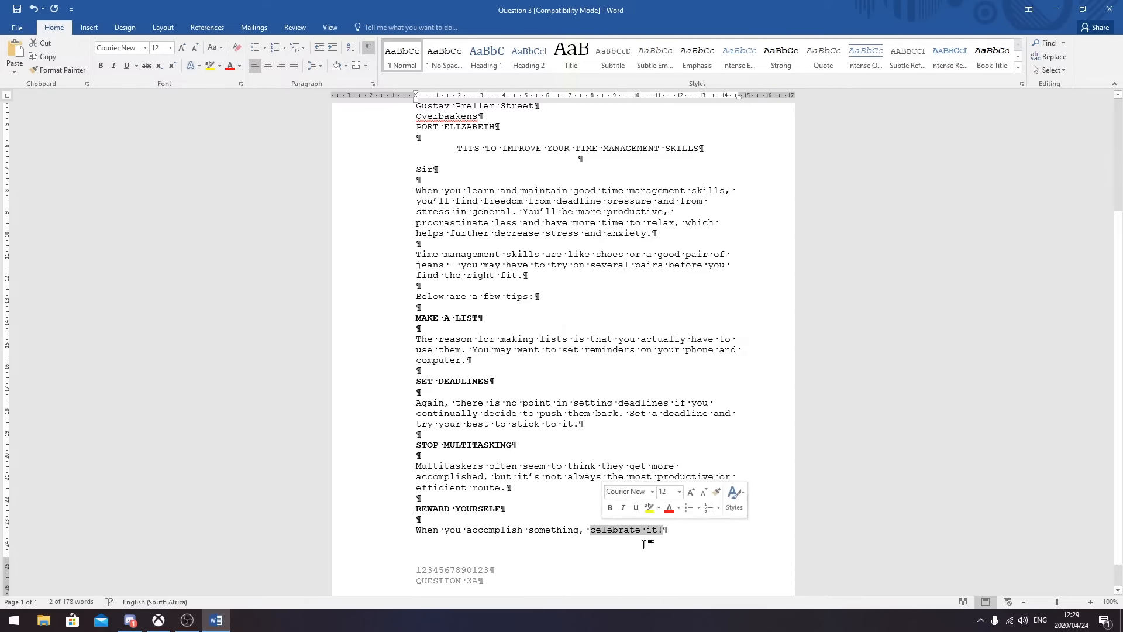
click(127, 67)
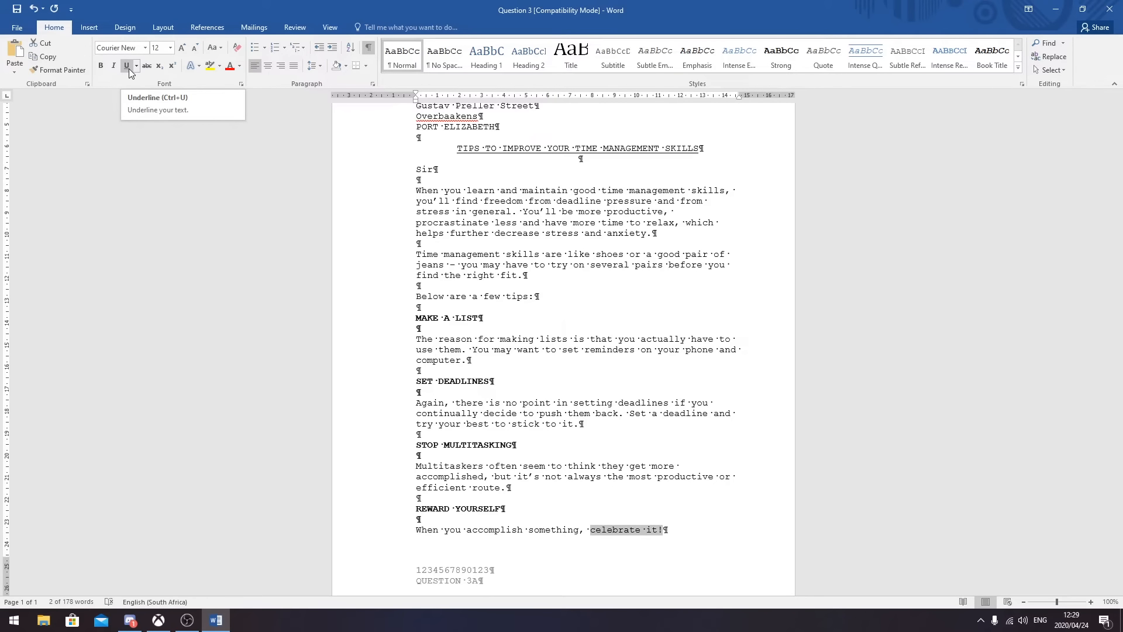
click(115, 67)
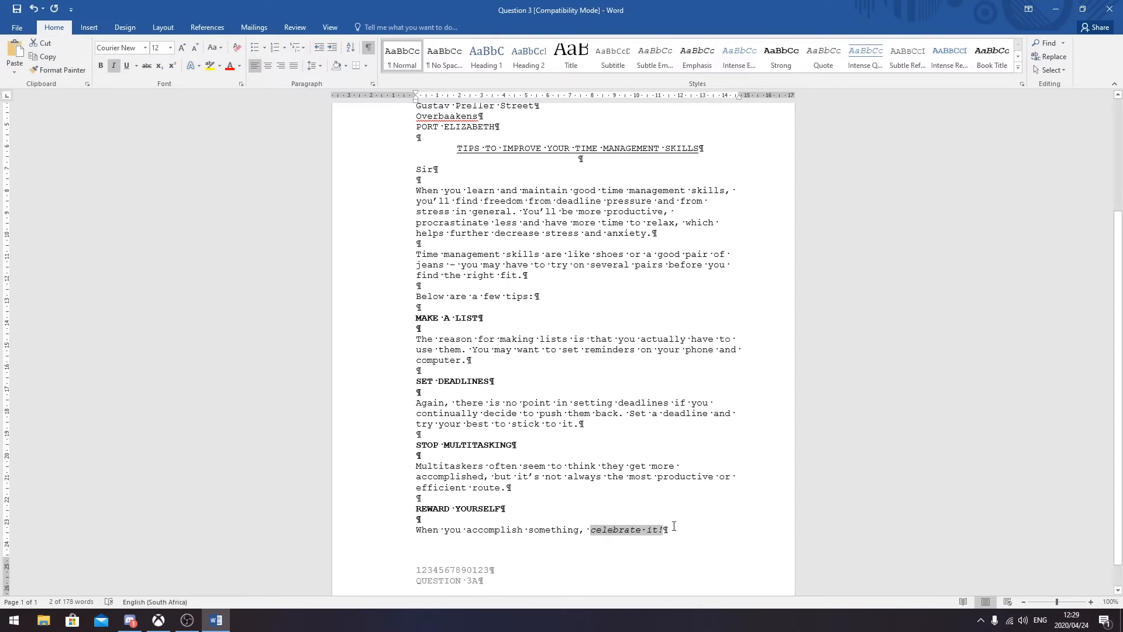
click(674, 526)
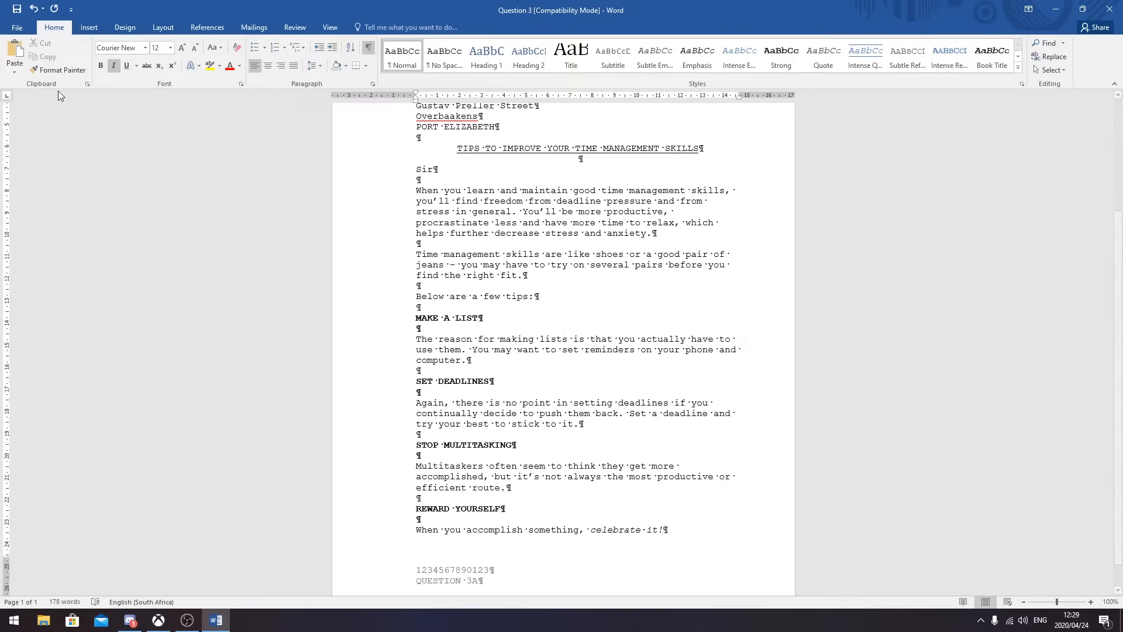
click(114, 66)
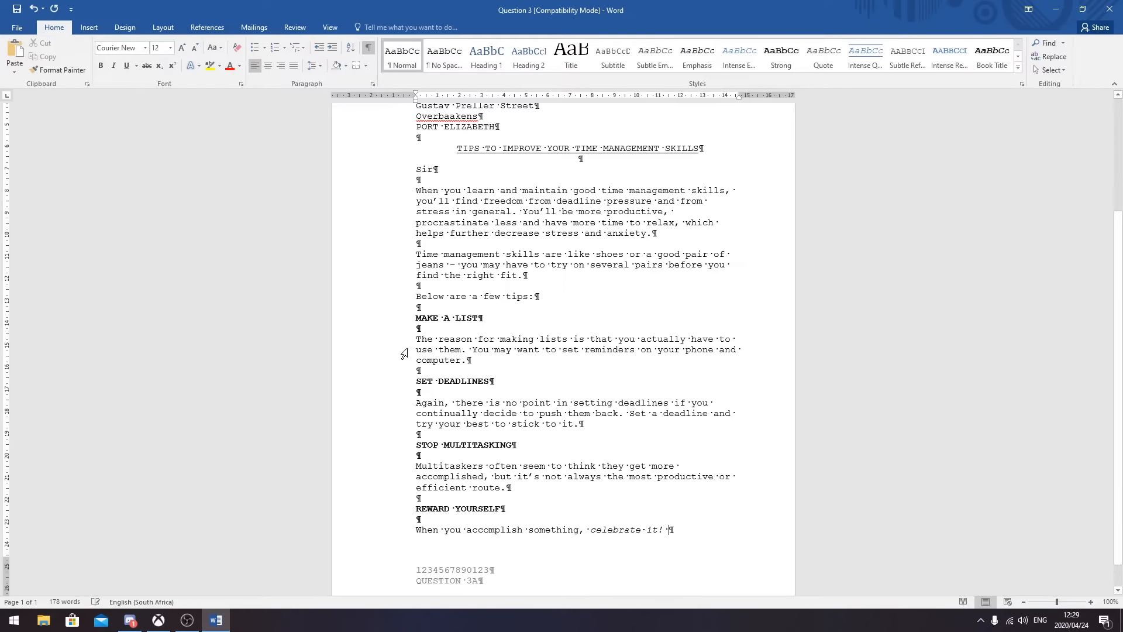
text(How you celebrate)
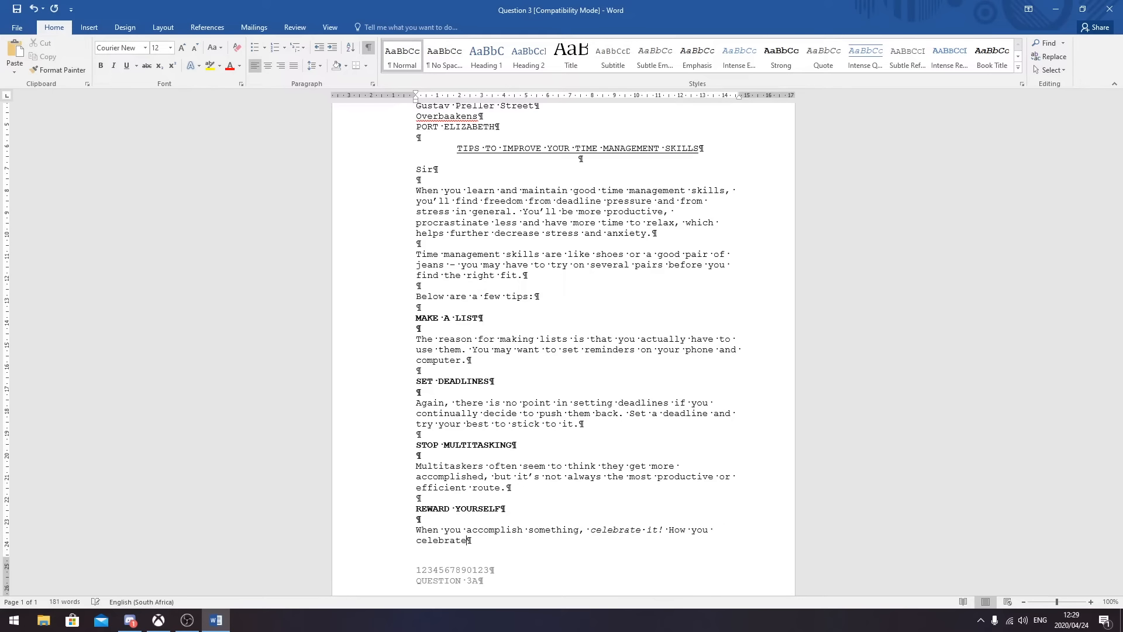
text( is up to you.)
key(ctrl+Return)
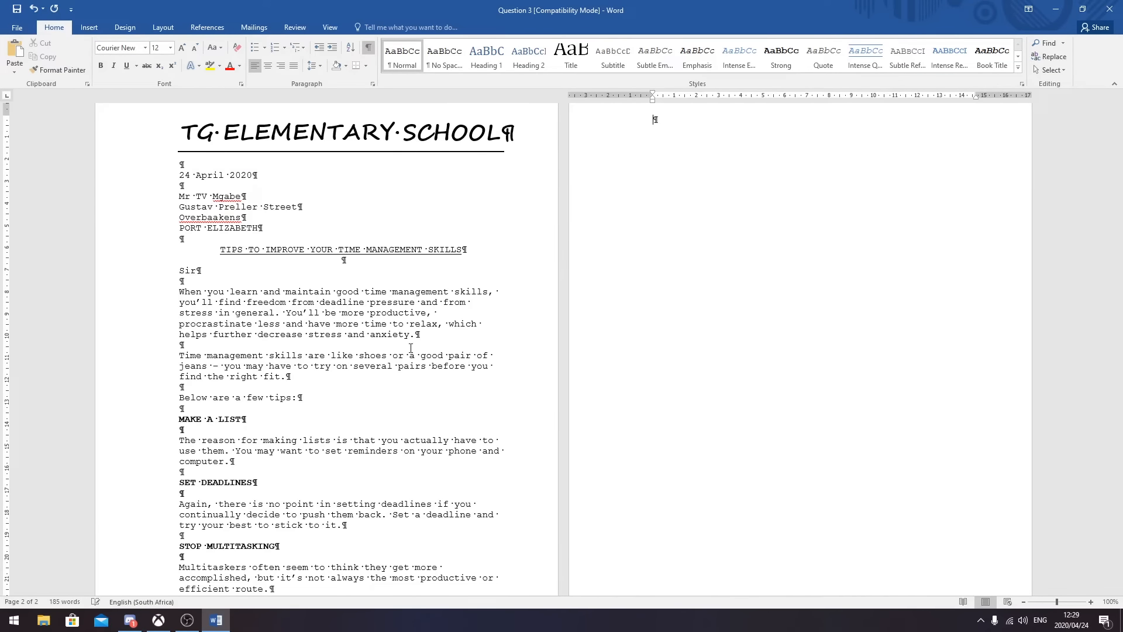
- Begin page 2 with 'Time management skills are an essential part of making your day just a little easier.'
text(Time)
key(BackSpace)
key(BackSpace)
key(BackSpace)
key(BackSpace)
key(BackSpace)
text(Time management skills are an e)
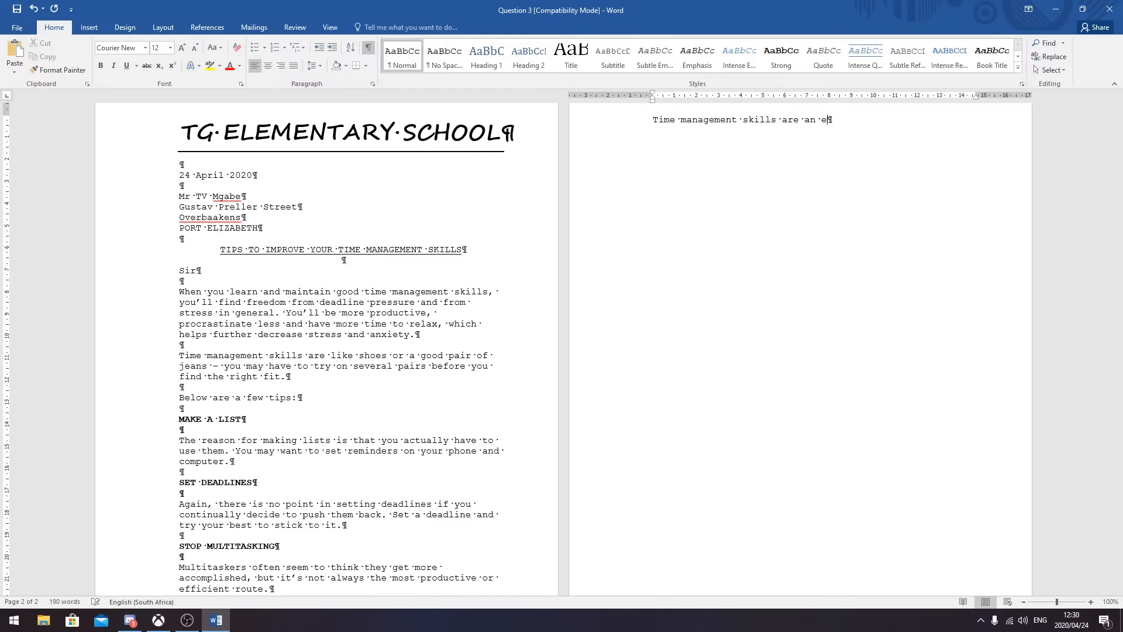
text(ssential part of making your da)
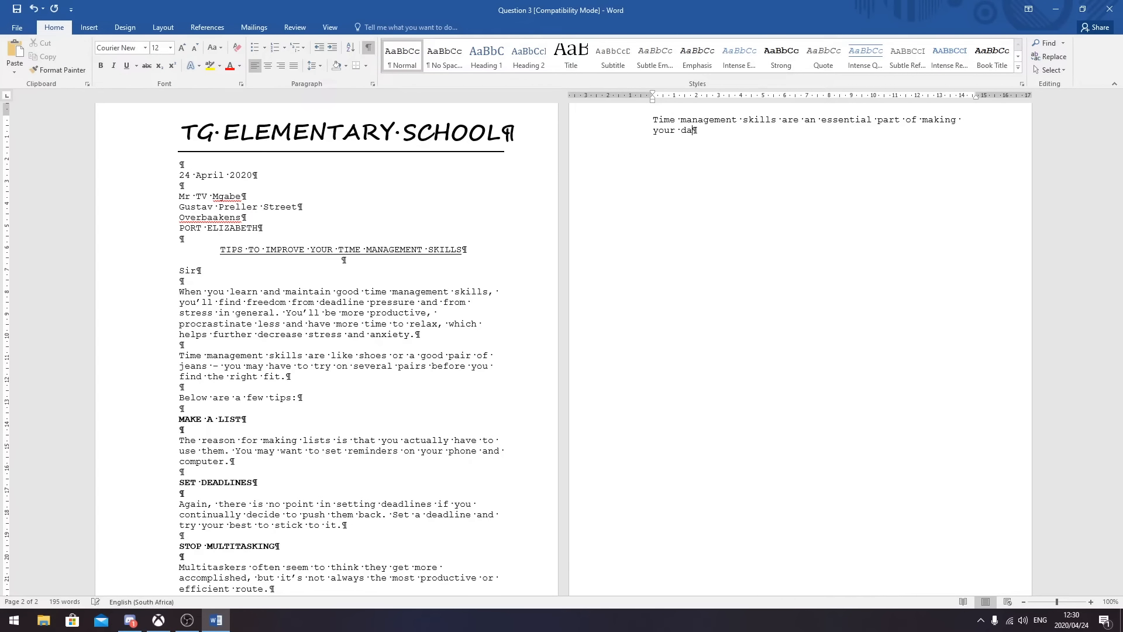
text(y just a lis)
text(tle easier. Find wha)
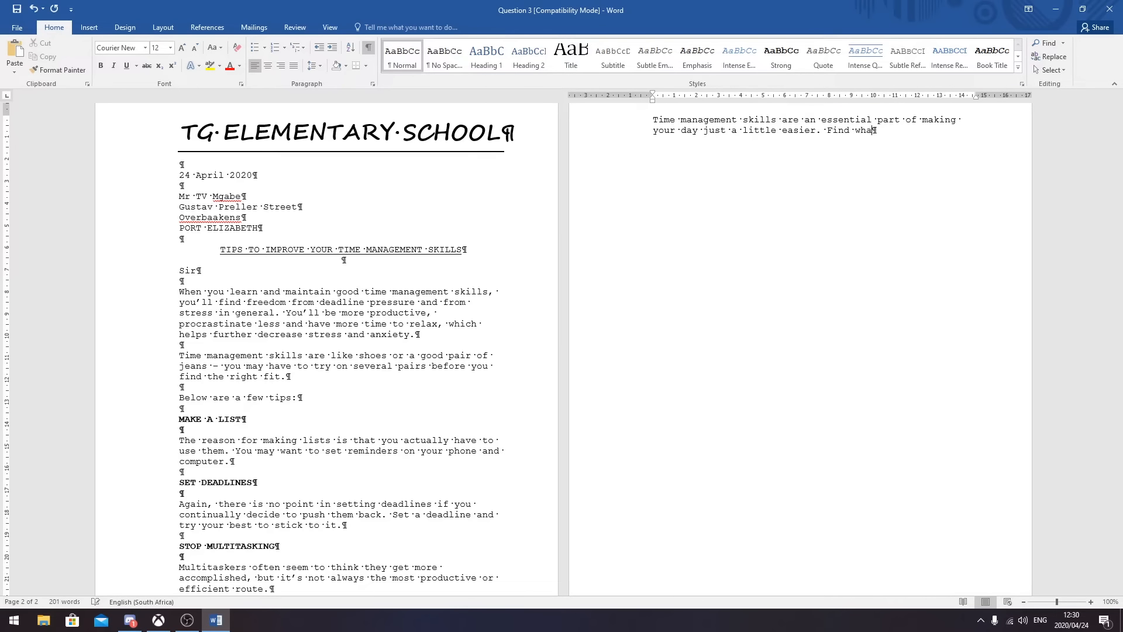
text(t works )
text(for you a)
text(nd sti)
text(ck to it.)
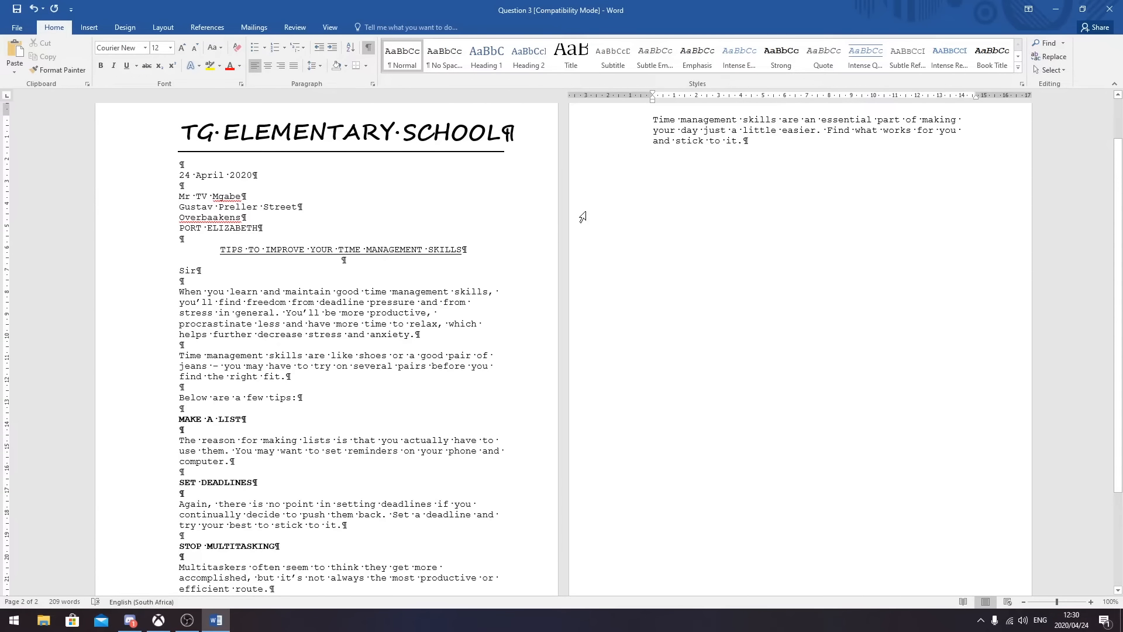
- Convert the page-2 paragraph to UPPERCASE, then make it bold and centred
triple_click(755, 141)
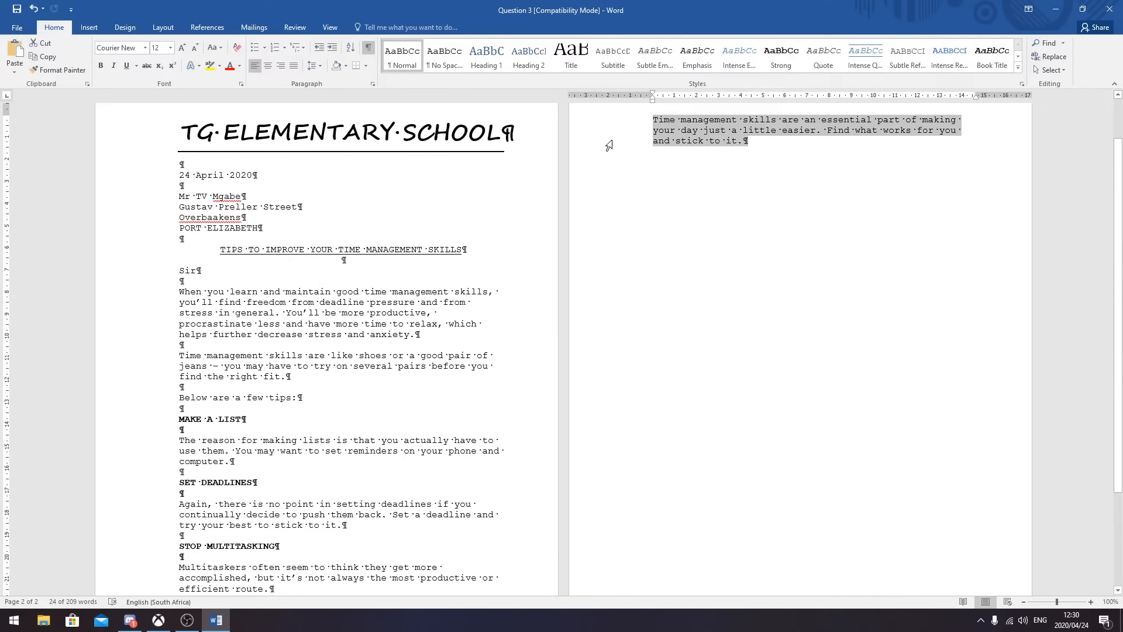
click(221, 49)
click(222, 50)
click(222, 49)
click(244, 90)
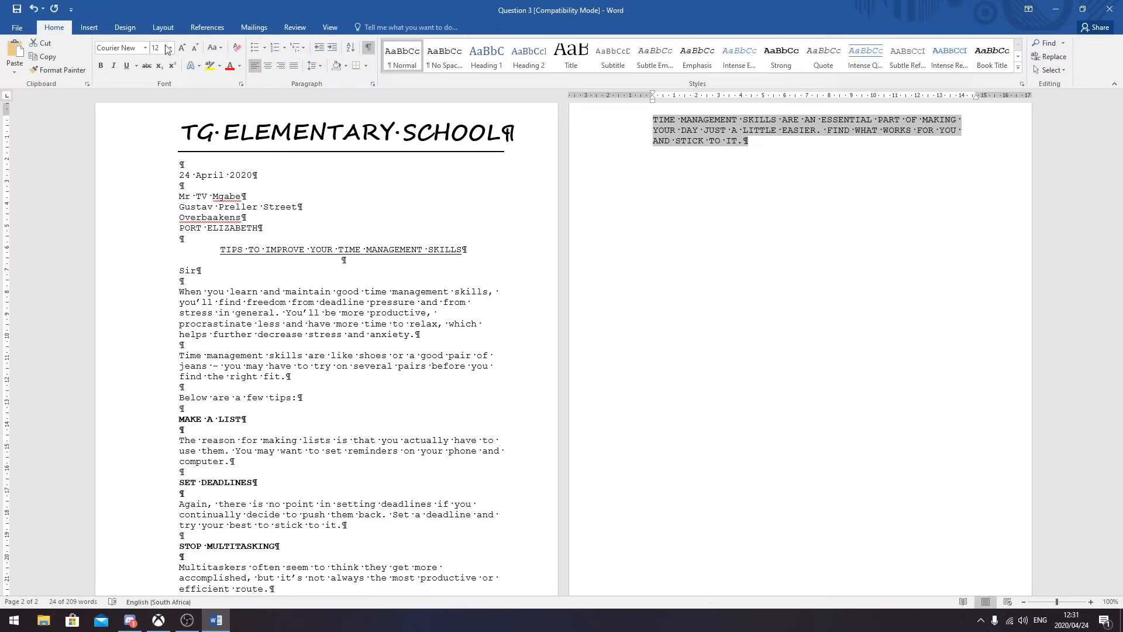
click(102, 66)
click(266, 65)
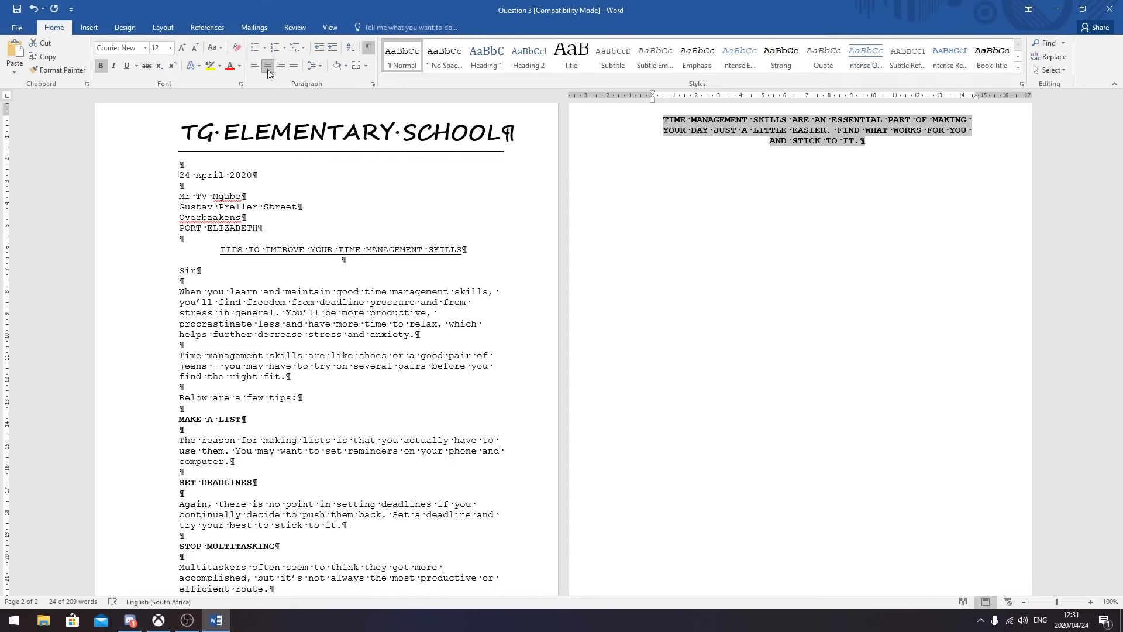
scroll(571, 283, down, 4)
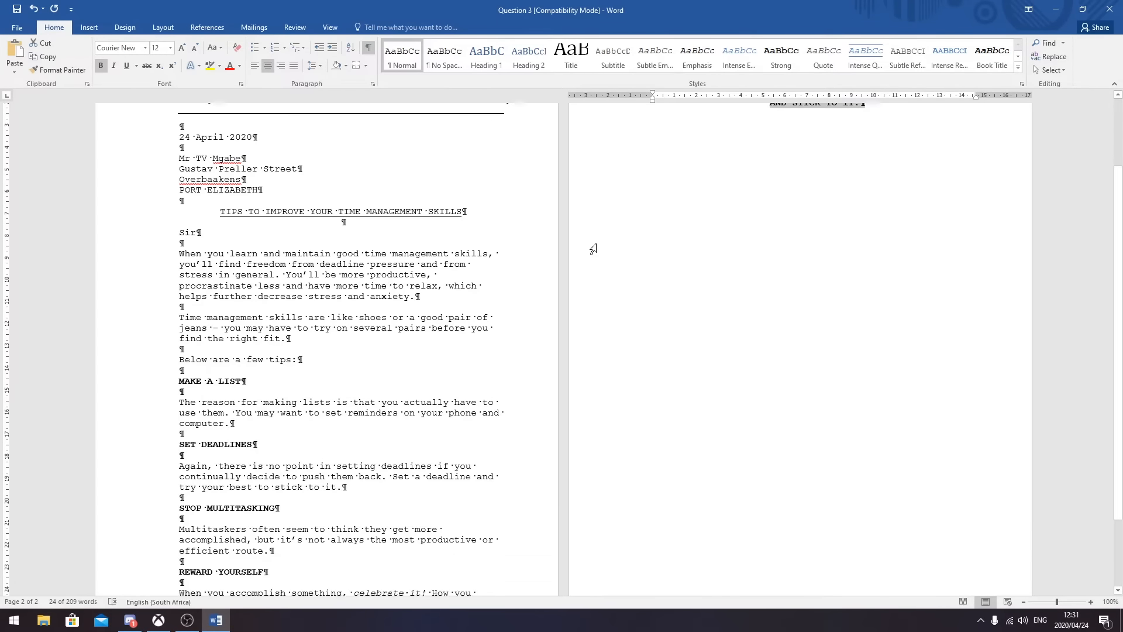
scroll(588, 246, up, 1)
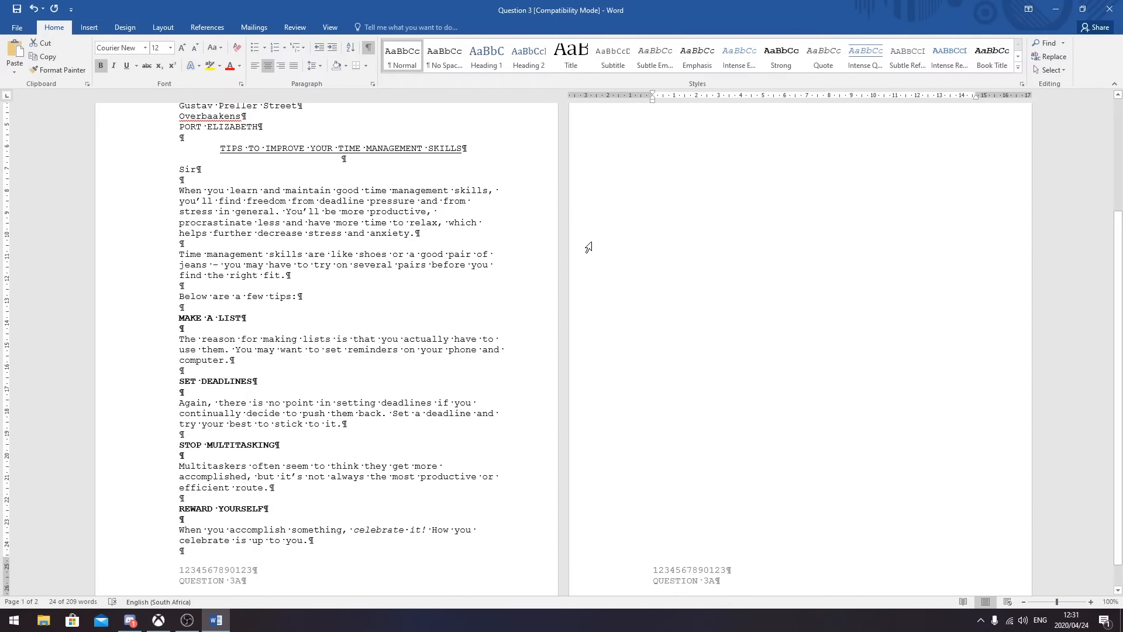
scroll(586, 245, up, 6)
scroll(650, 198, down, 6)
scroll(650, 198, up, 3)
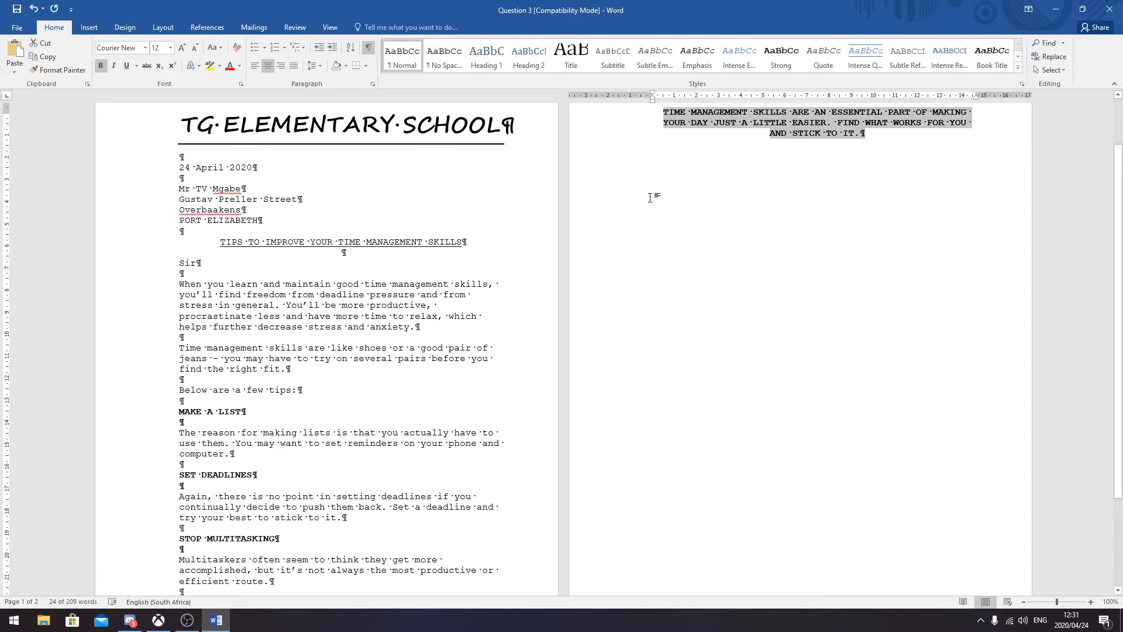
scroll(650, 197, up, 2)
scroll(535, 273, down, 5)
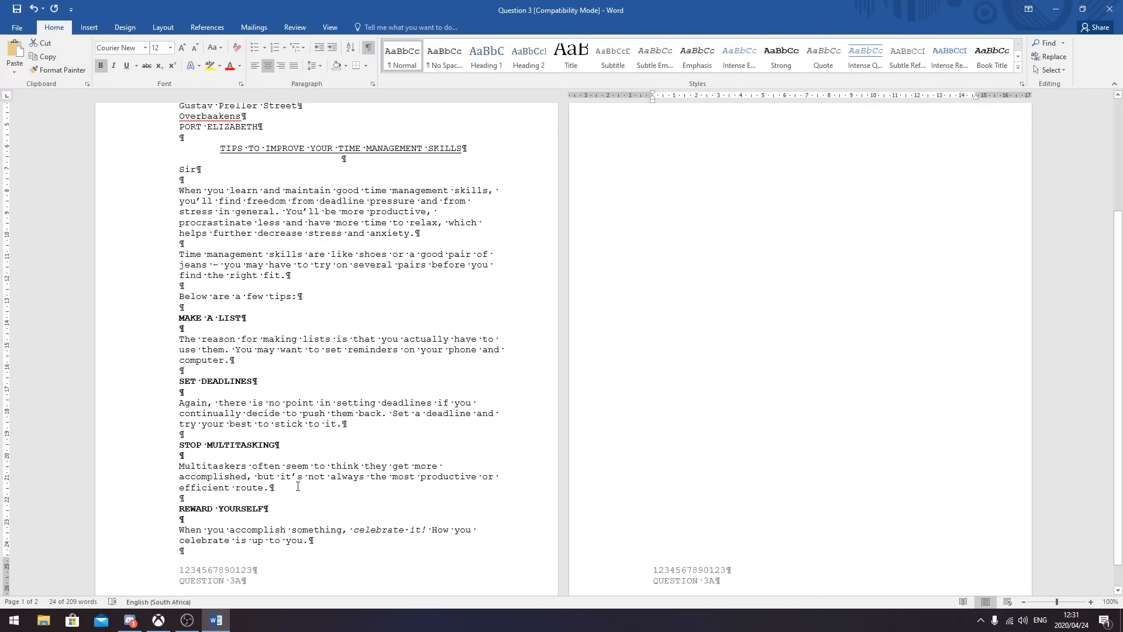
click(179, 318)
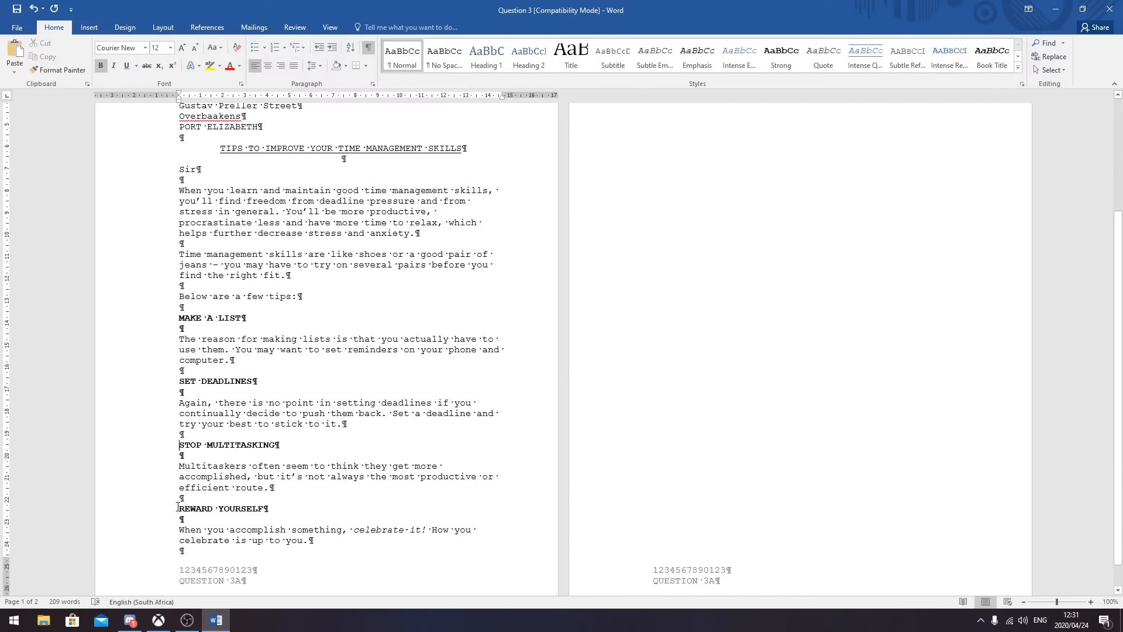
scroll(770, 276, up, 5)
scroll(769, 276, up, 1)
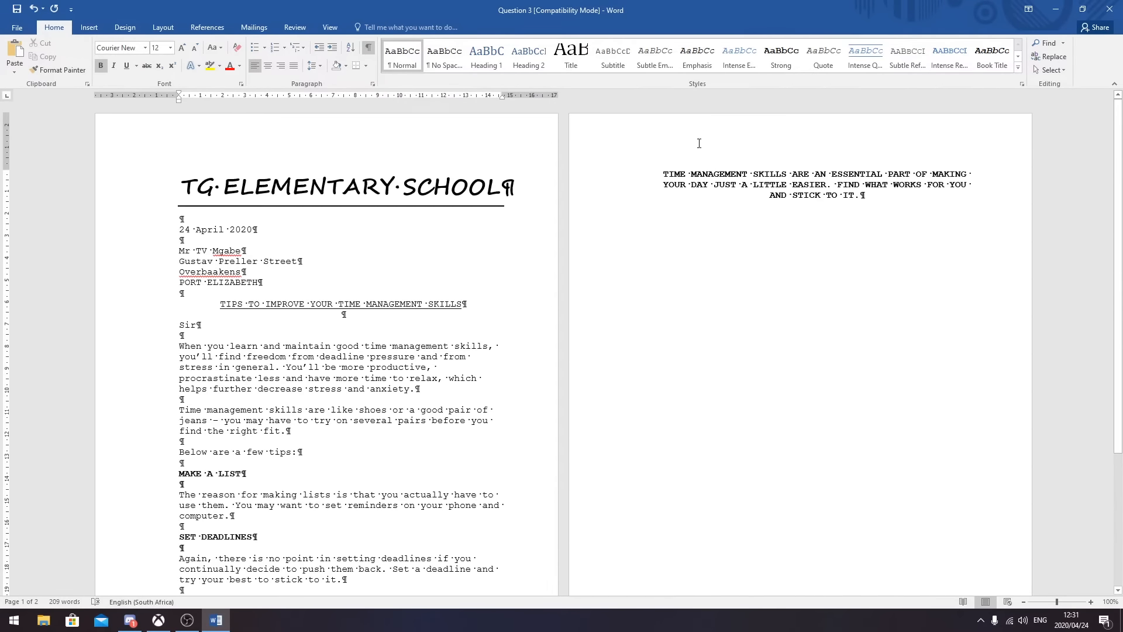
scroll(178, 336, down, 5)
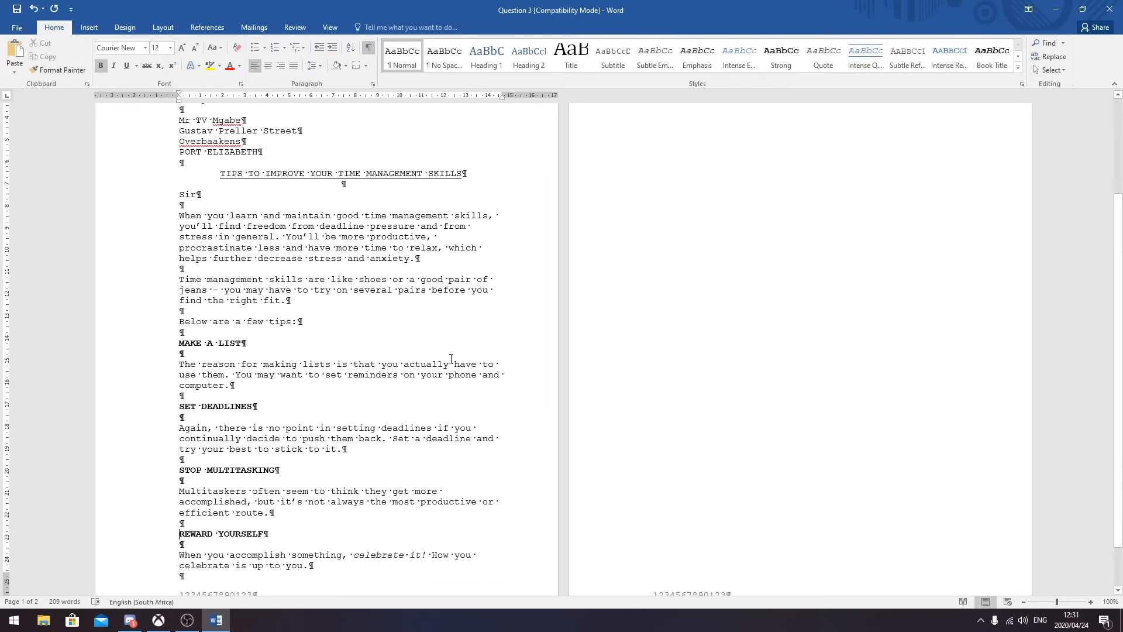
drag(179, 304, 334, 530)
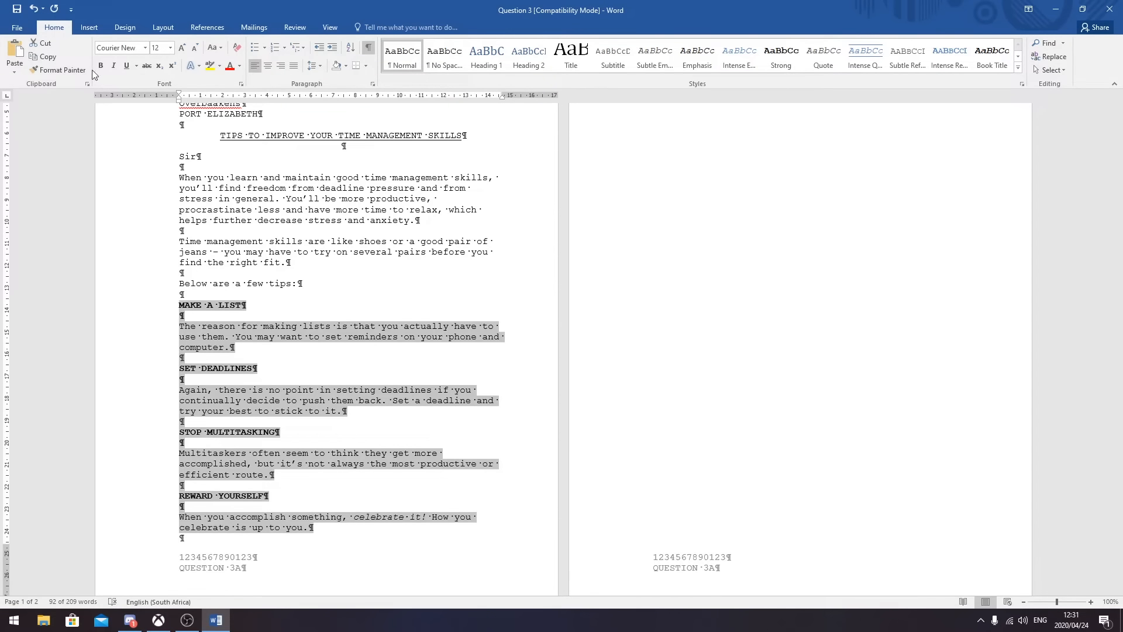
- Apply 1. 2. 3. numbering to the tips and move the list back to the margin
click(285, 47)
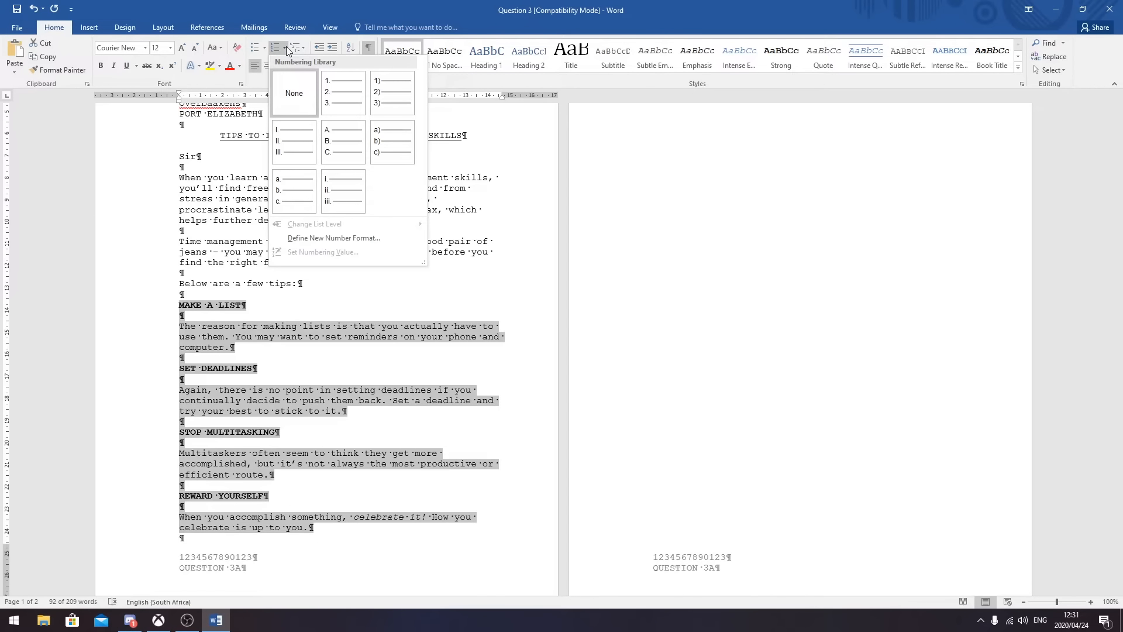
click(343, 94)
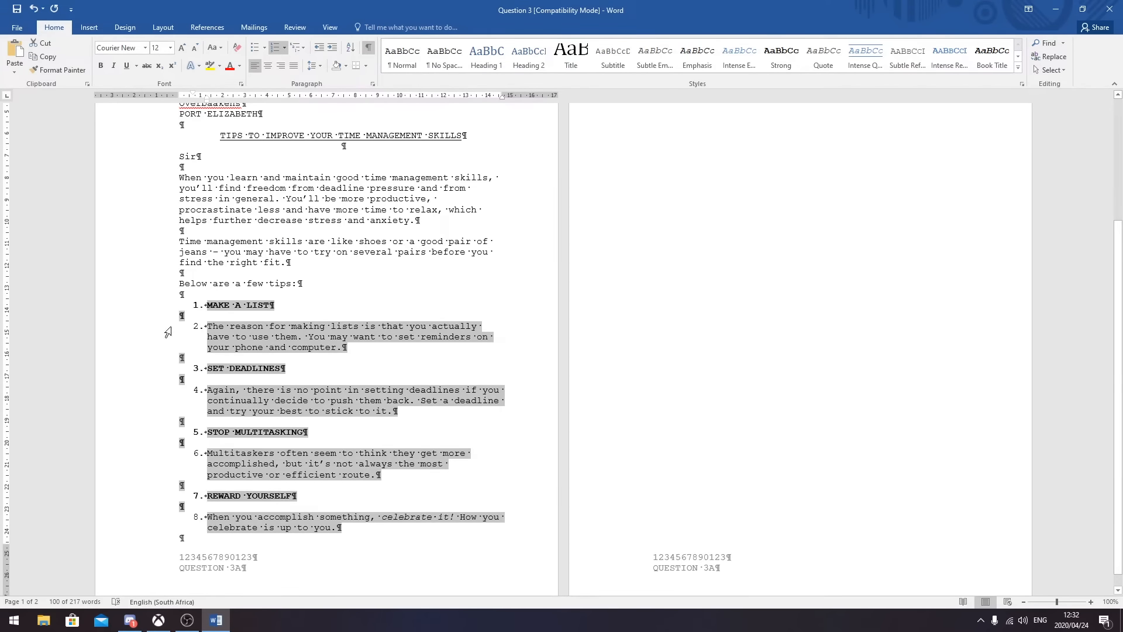
click(321, 47)
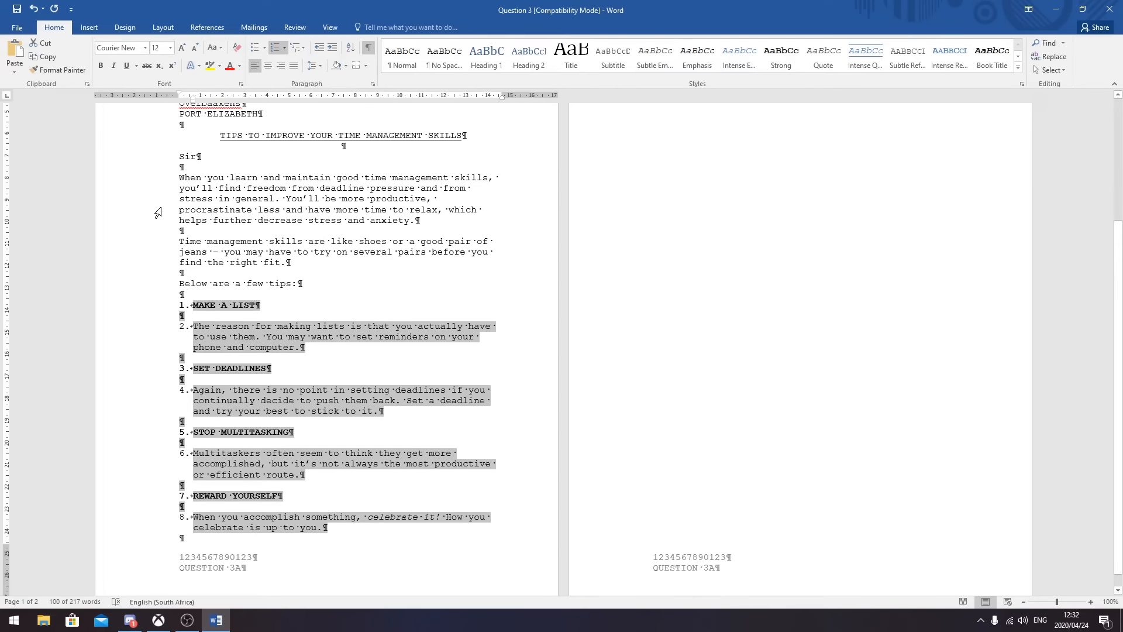
click(317, 348)
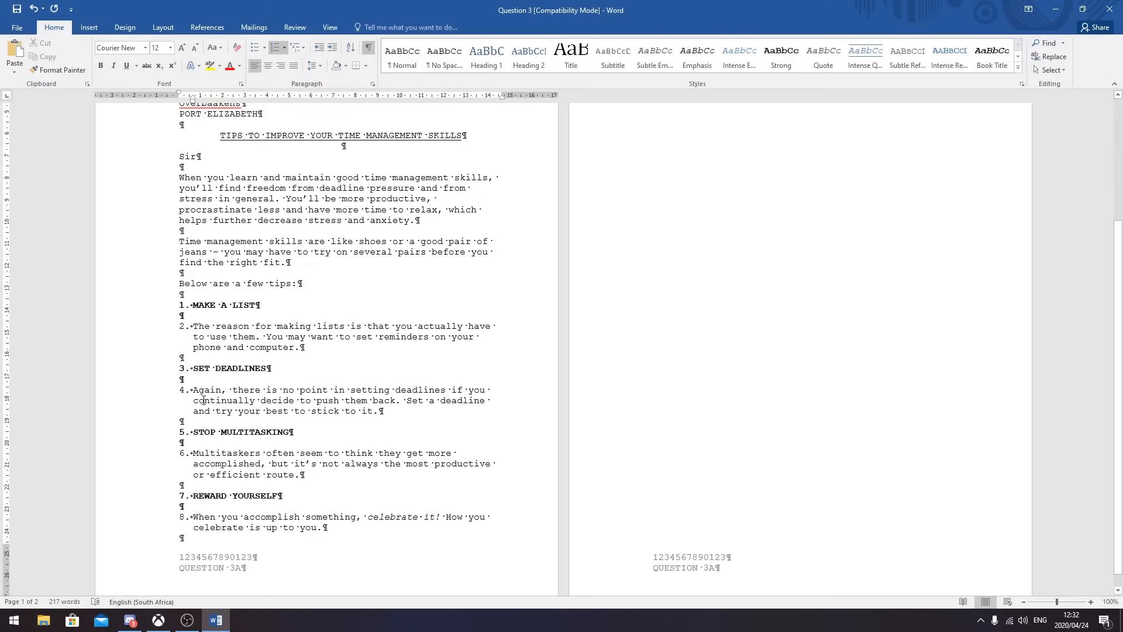
- Remove the numbers from the four explanation paragraphs, leaving only the headings numbered 1–4
key(BackSpace)
click(194, 391)
key(BackSpace)
click(192, 454)
key(BackSpace)
click(192, 517)
key(BackSpace)
scroll(351, 451, up, 1)
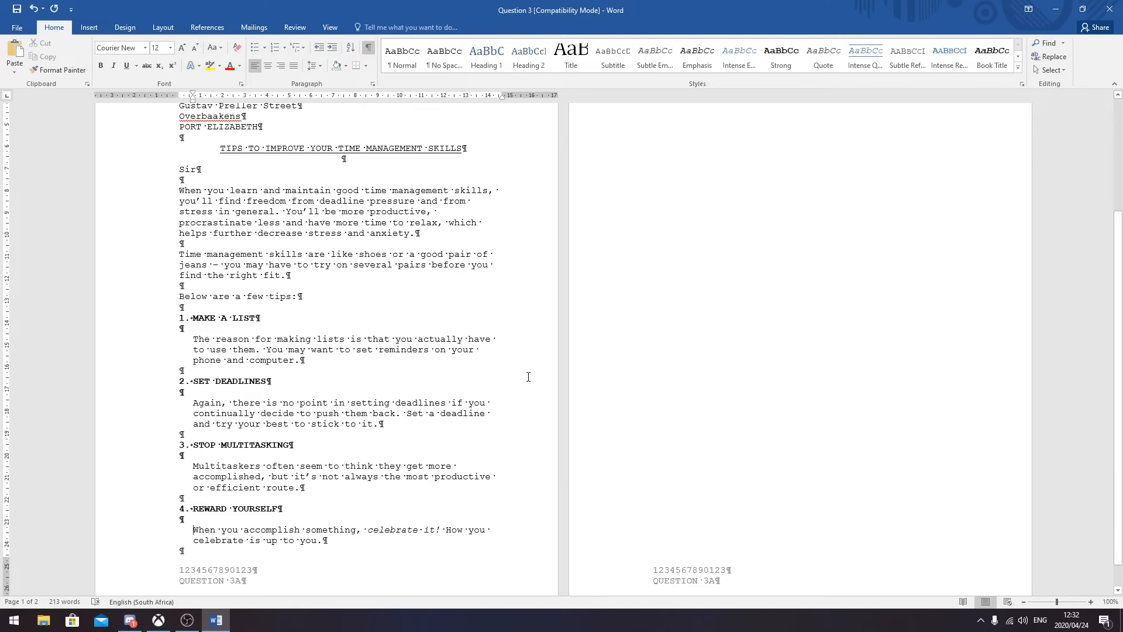
scroll(655, 334, up, 5)
click(866, 252)
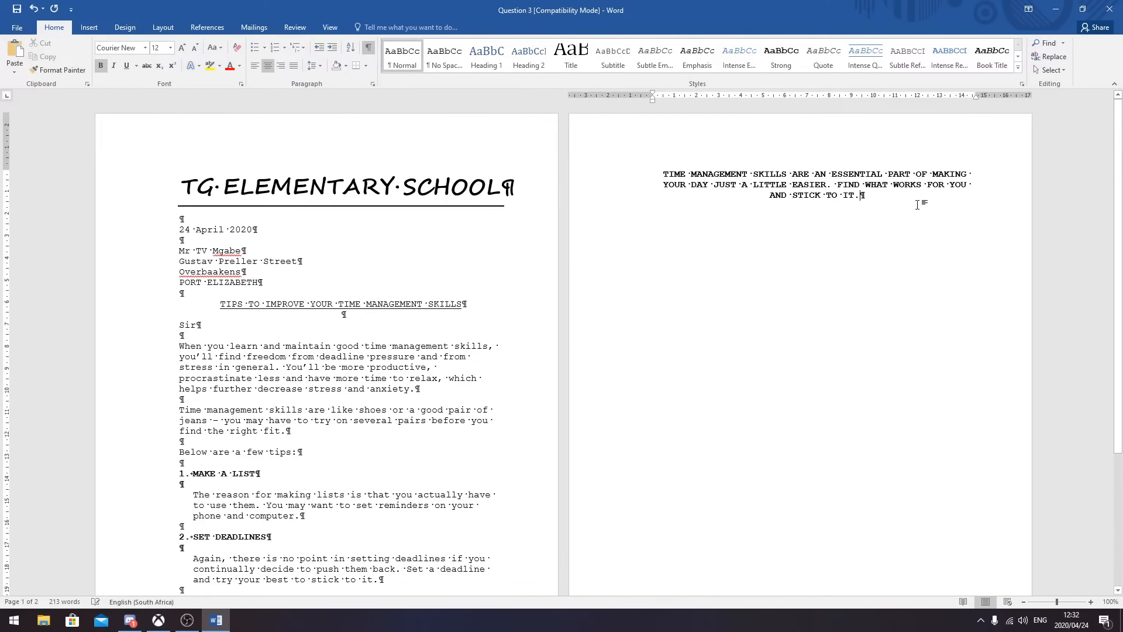
- Add a left-aligned, non-bold 'Yours sincerely' closing with signature space on page 2
key(Return)
key(Return)
click(255, 66)
click(101, 65)
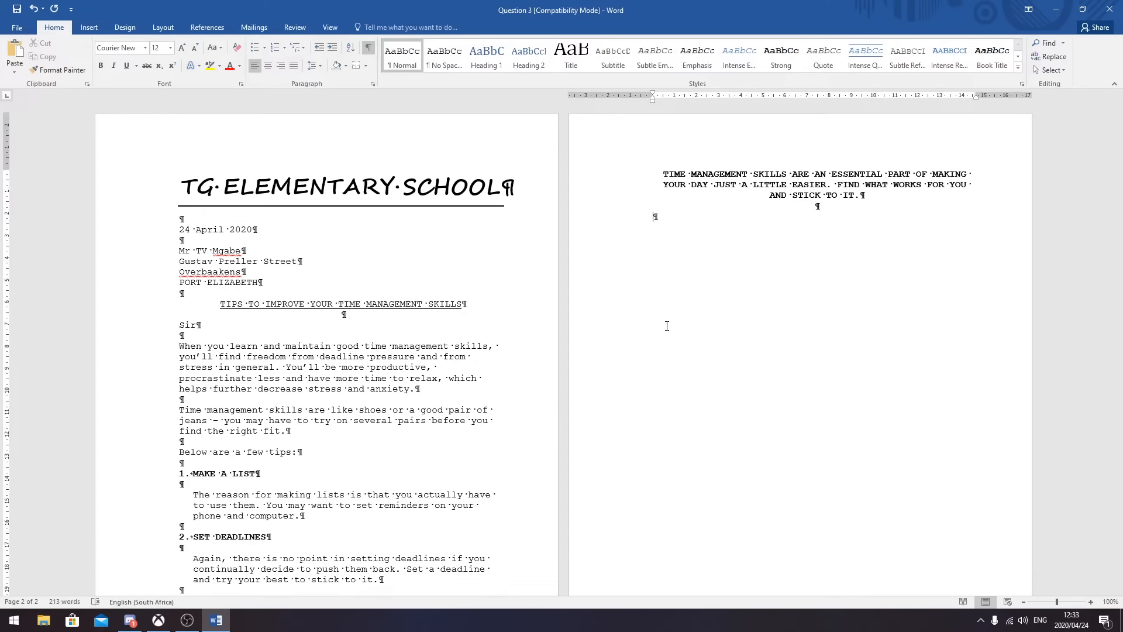
text(Yours sincerely)
key(Return)
key(Return)
key(Return)
key(Return)
key(Return)
- Type the principal's name and the title 'Principal' below the signature space
text(Mr T)
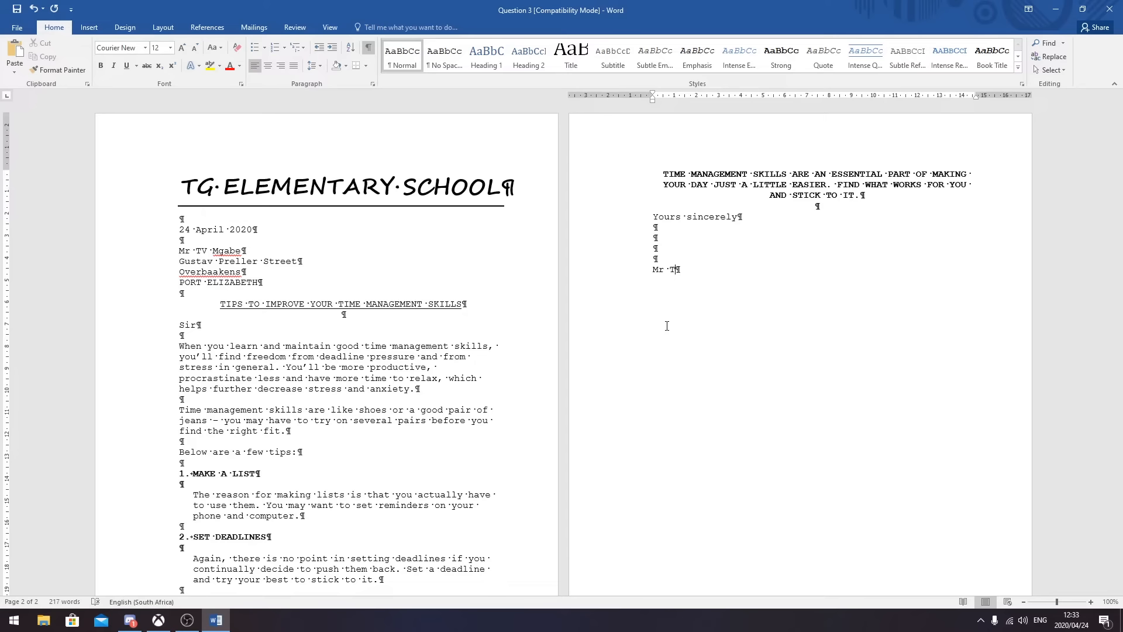
text( vsan W)
key(BackSpace)
key(BackSpace)
key(BackSpace)
key(BackSpace)
key(BackSpace)
text(an Reenen)
key(Return)
text(POrincipal)
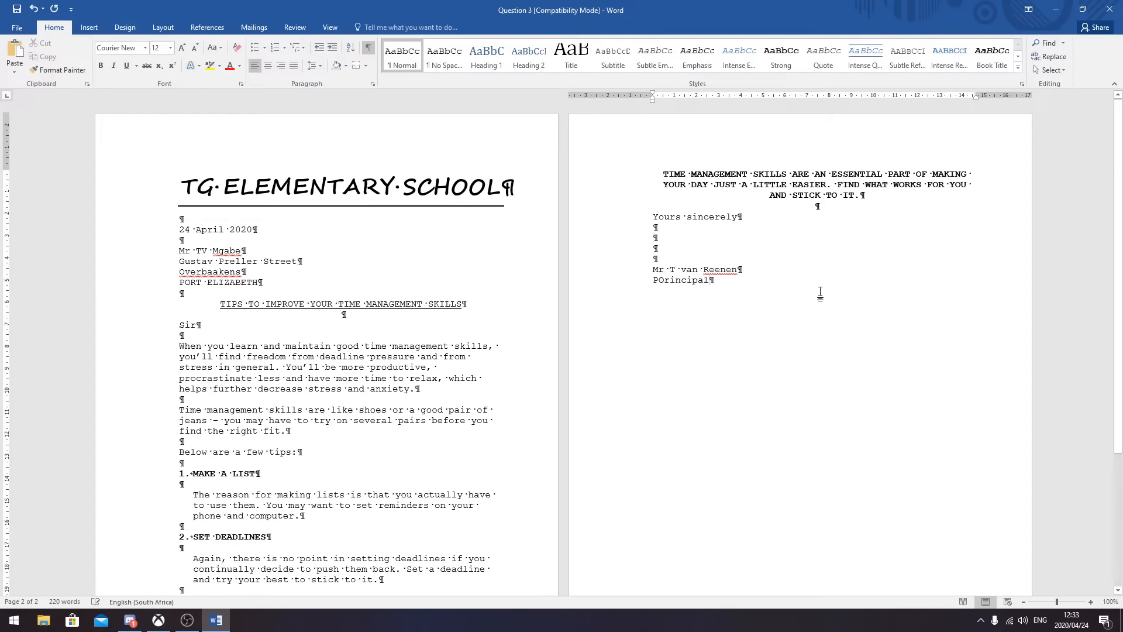
key(Left)
key(Left)
key(Left)
key(Left)
key(Left)
key(Left)
key(Left)
key(Left)
key(BackSpace)
- Change the signatory's name and the PRINCIPAL title line to UPPERCASE
drag(744, 282, 652, 269)
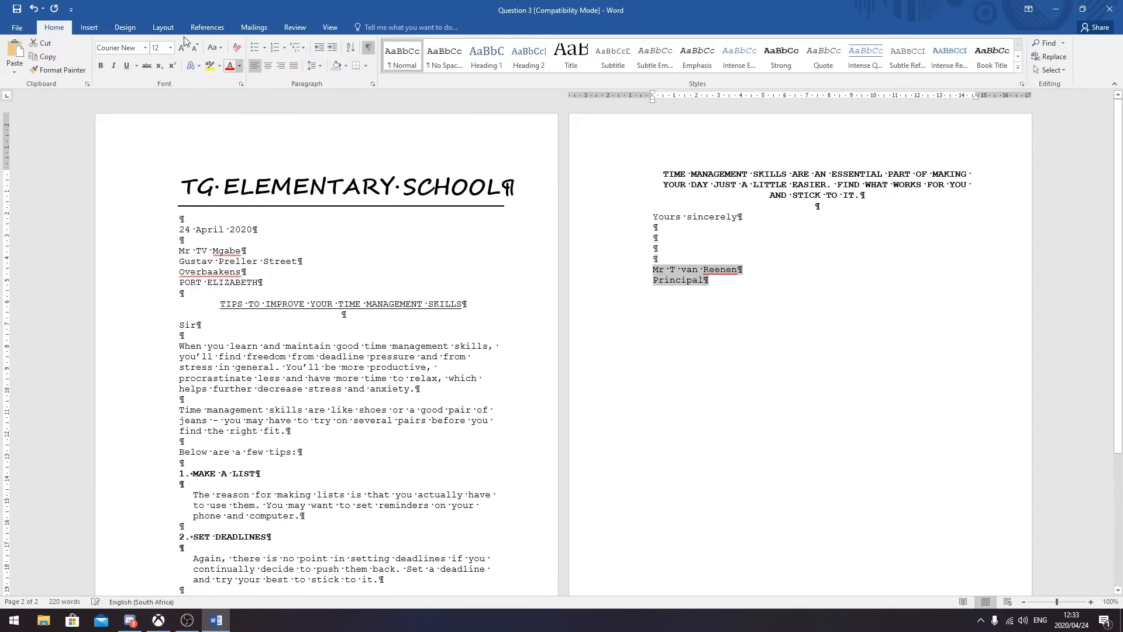
click(215, 47)
click(234, 89)
click(692, 347)
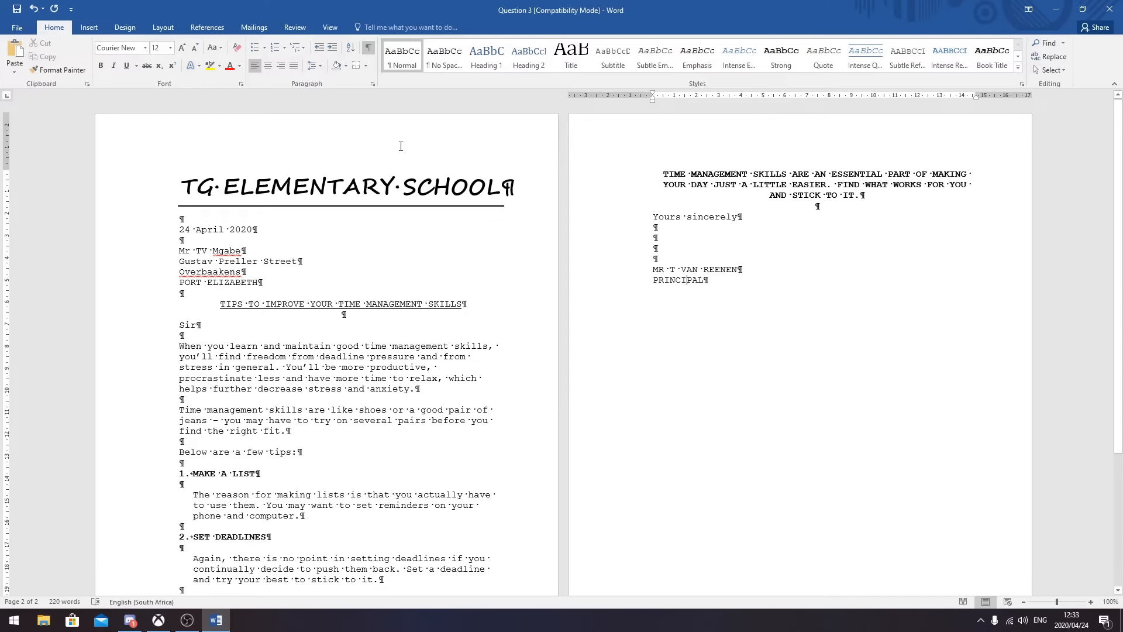
- Turn the formatting marks off and back on to check the letter
click(365, 51)
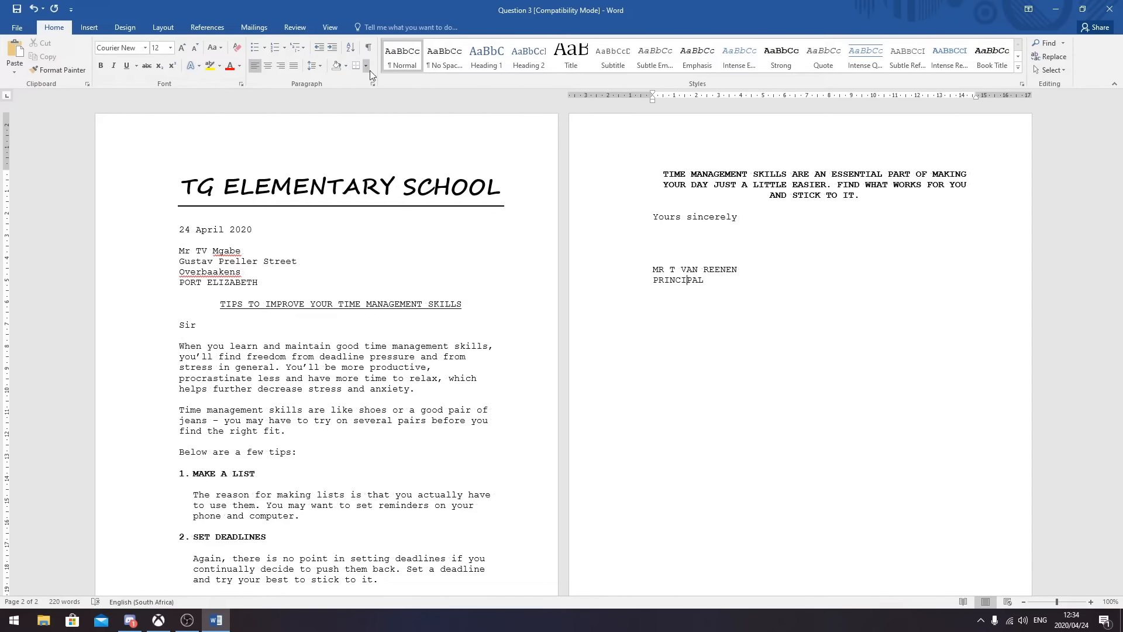
scroll(522, 278, down, 5)
scroll(522, 278, up, 6)
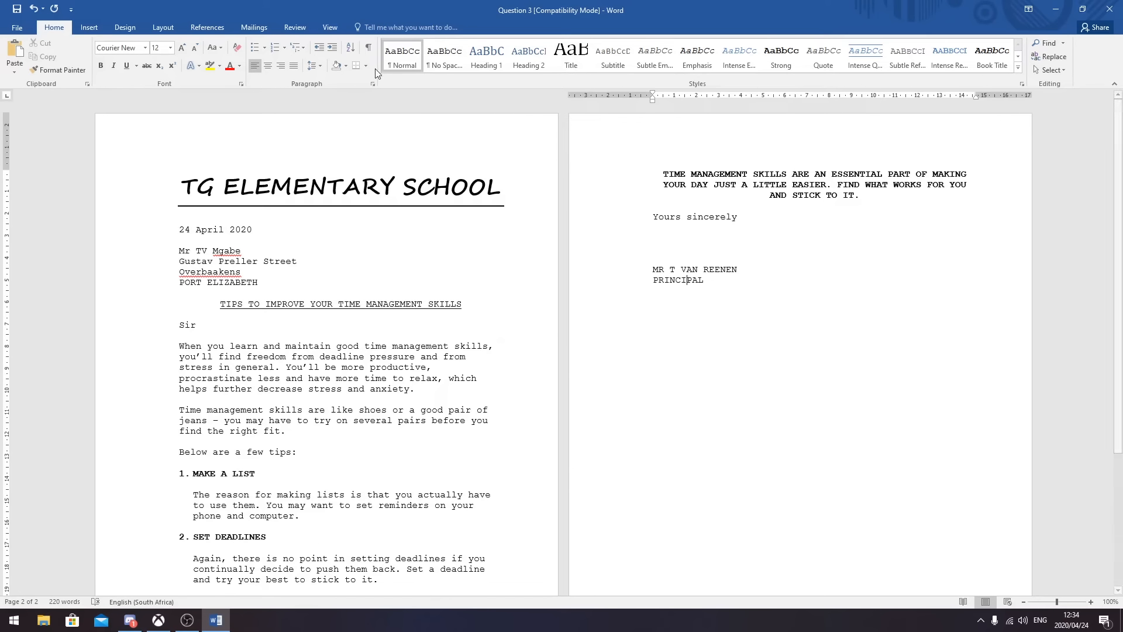
click(368, 46)
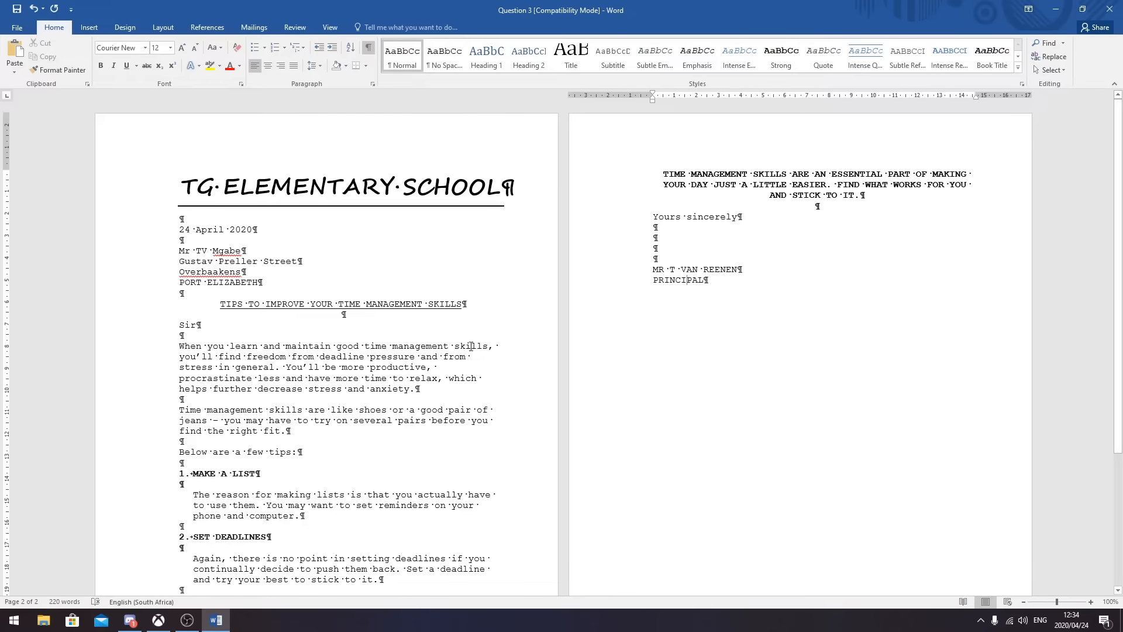
scroll(477, 336, down, 5)
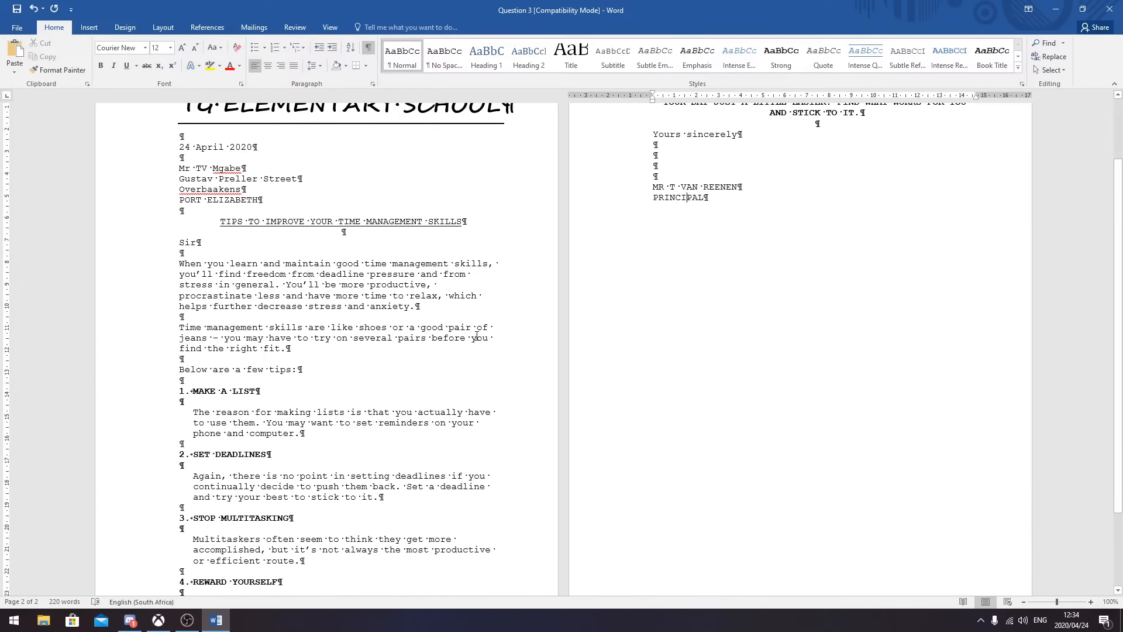
scroll(476, 336, up, 5)
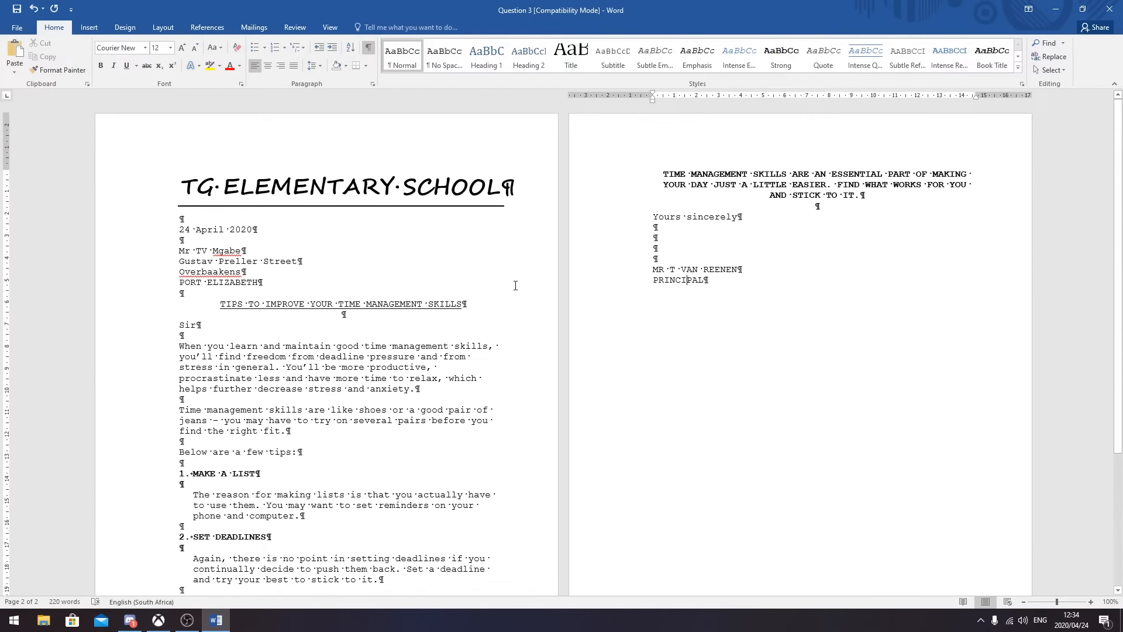
scroll(514, 285, down, 2)
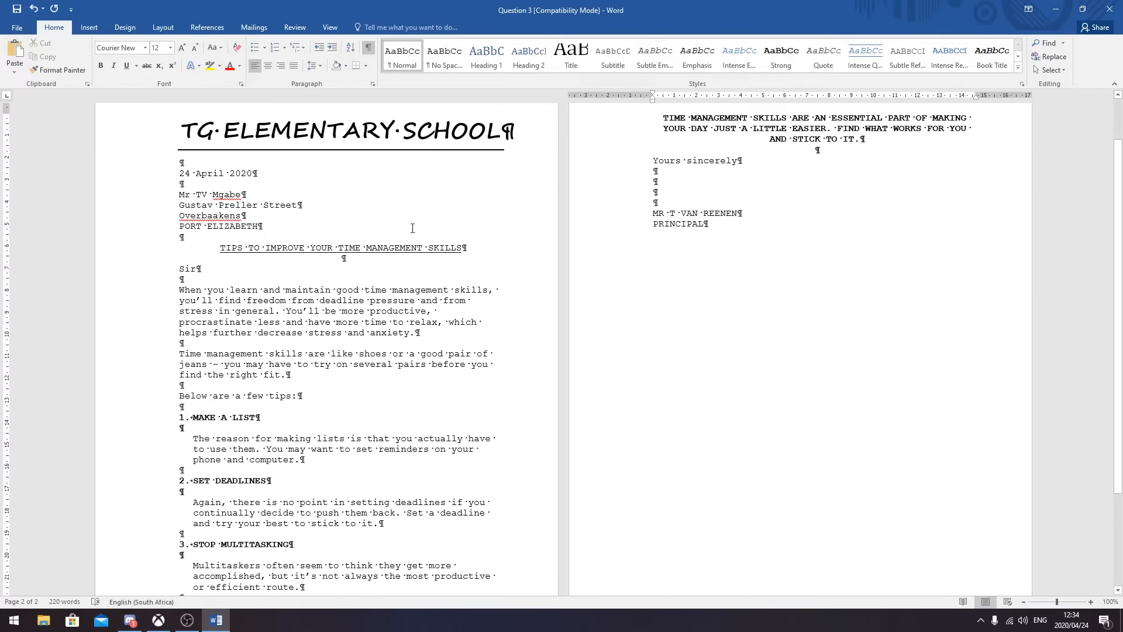
scroll(724, 431, down, 4)
scroll(715, 428, up, 6)
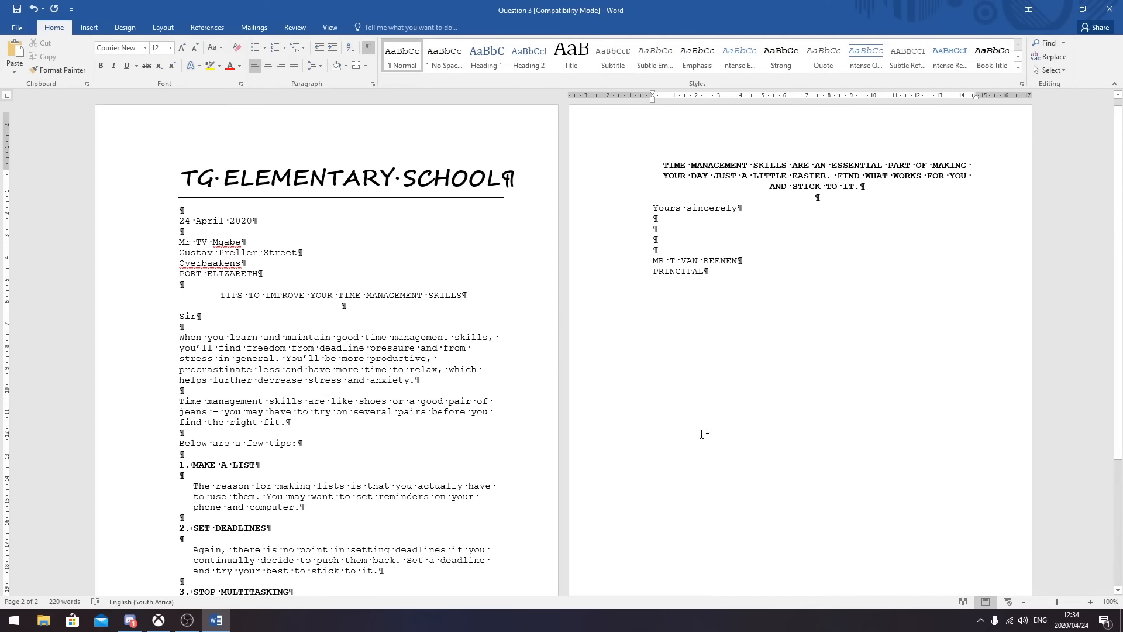
scroll(184, 407, down, 5)
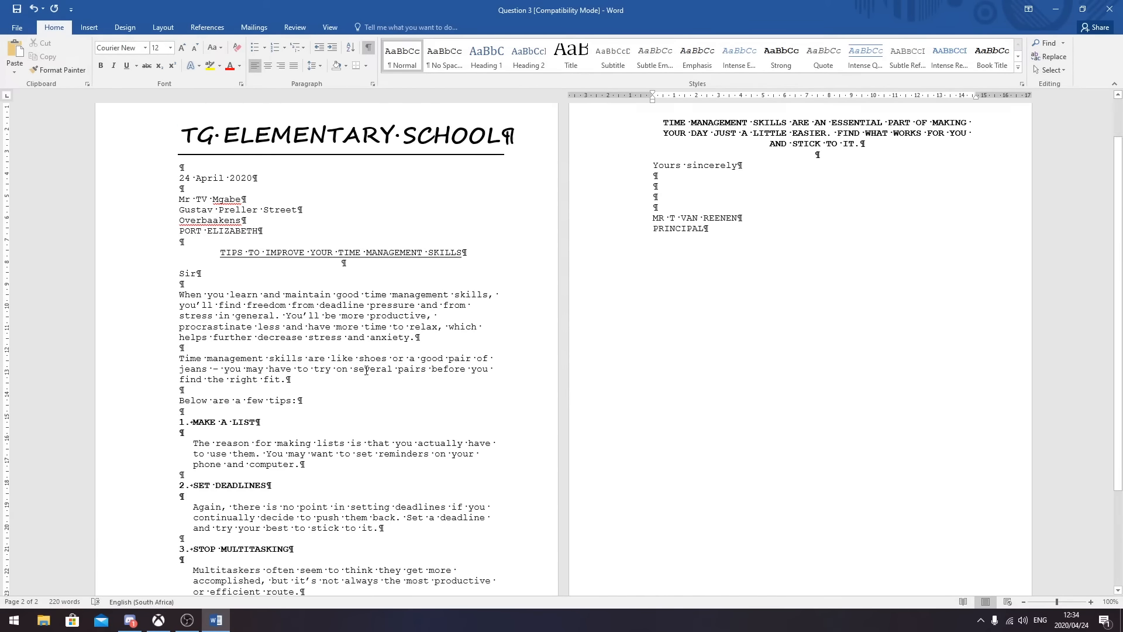
scroll(224, 217, up, 4)
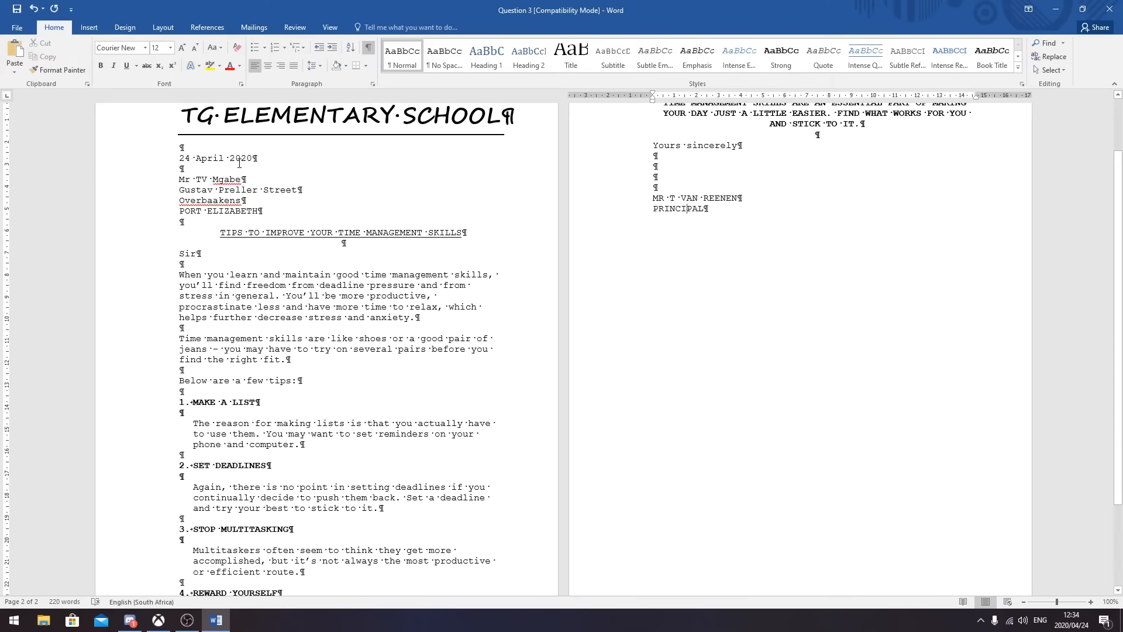
scroll(475, 286, down, 5)
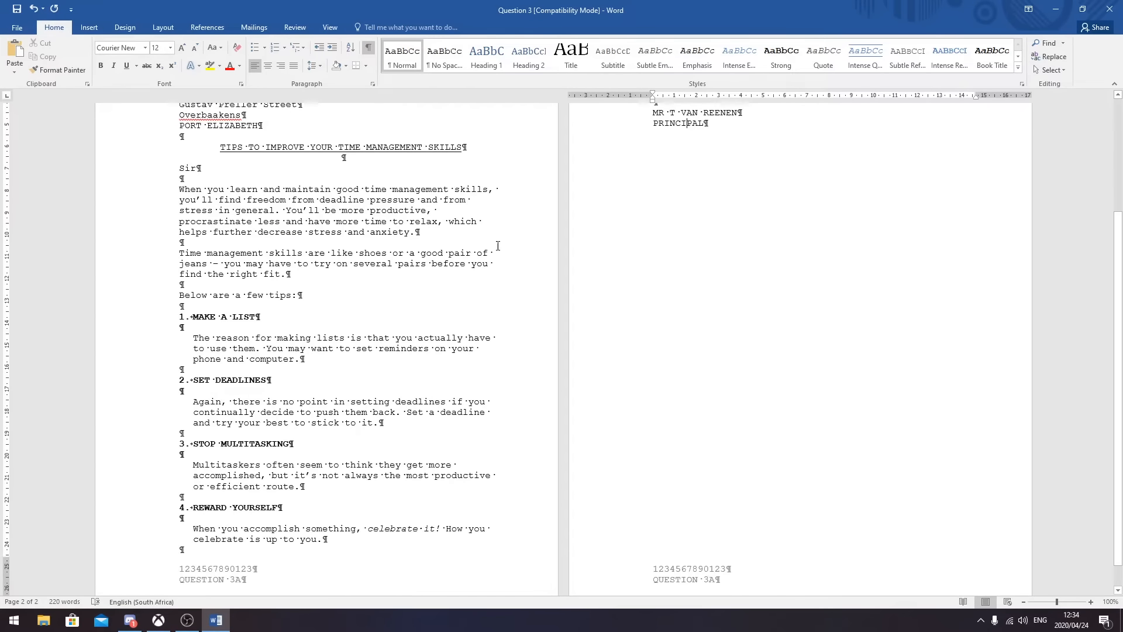
scroll(363, 321, up, 7)
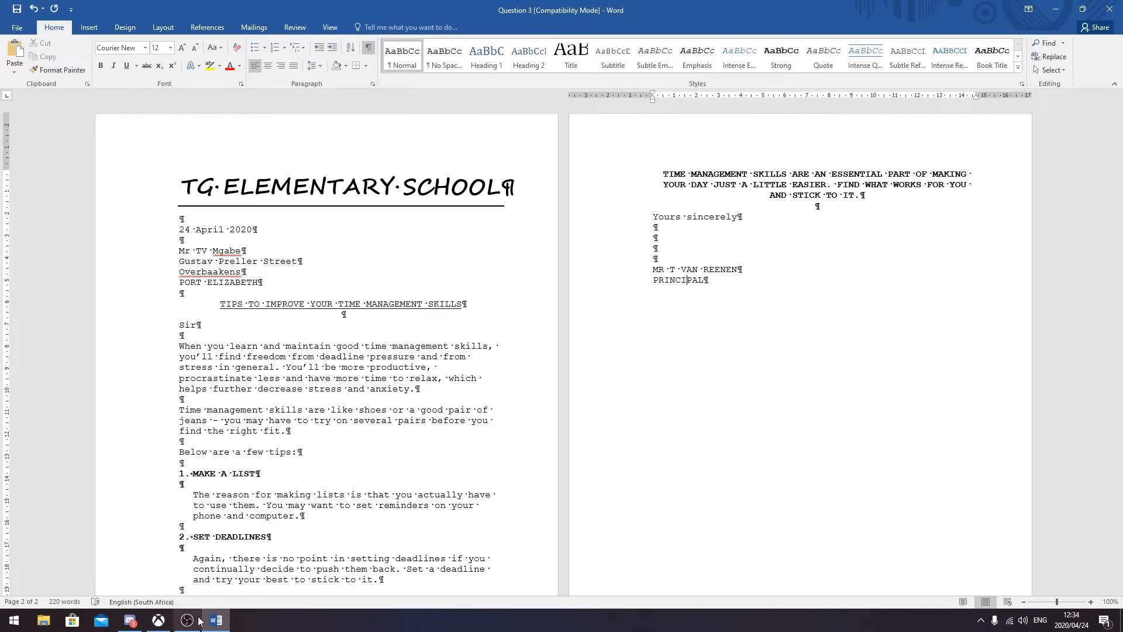
mouse_move(195, 624)
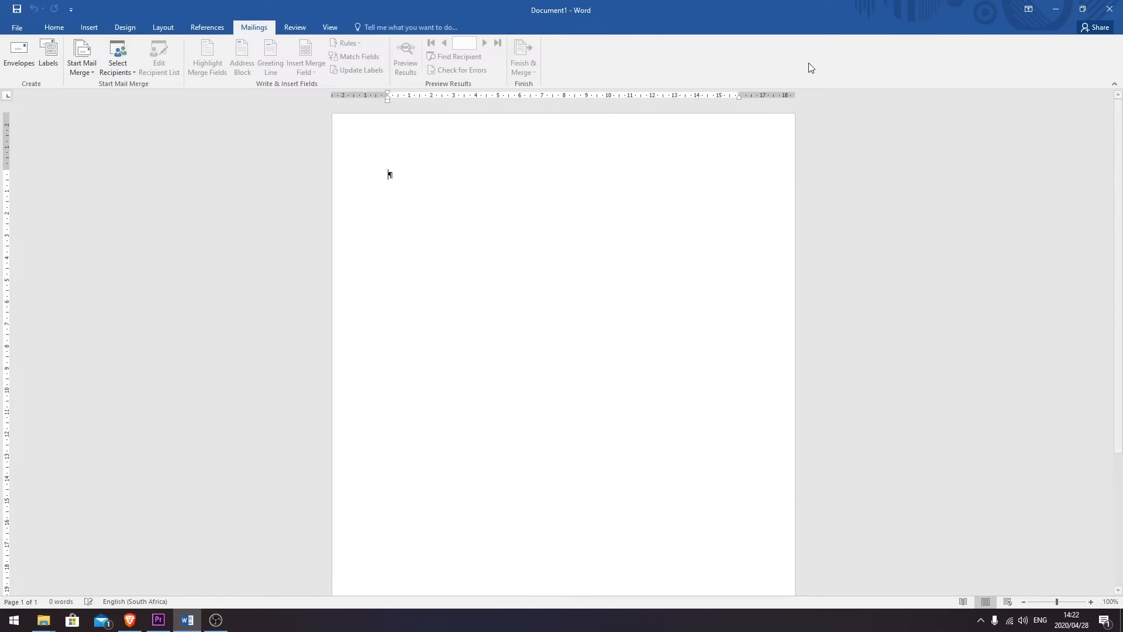
click(51, 28)
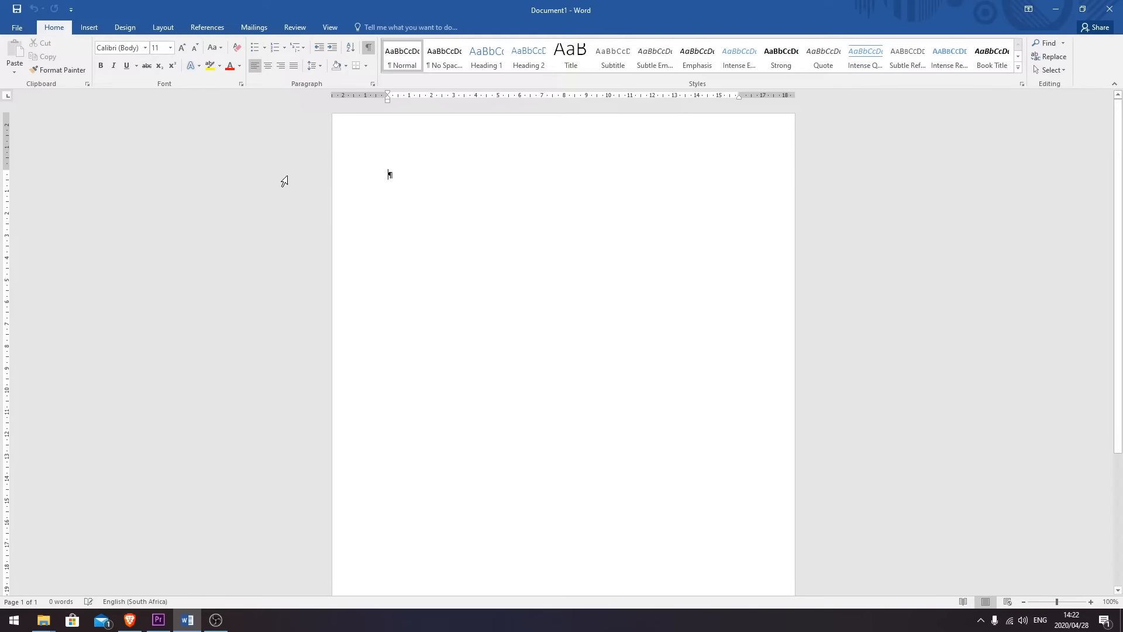
click(263, 27)
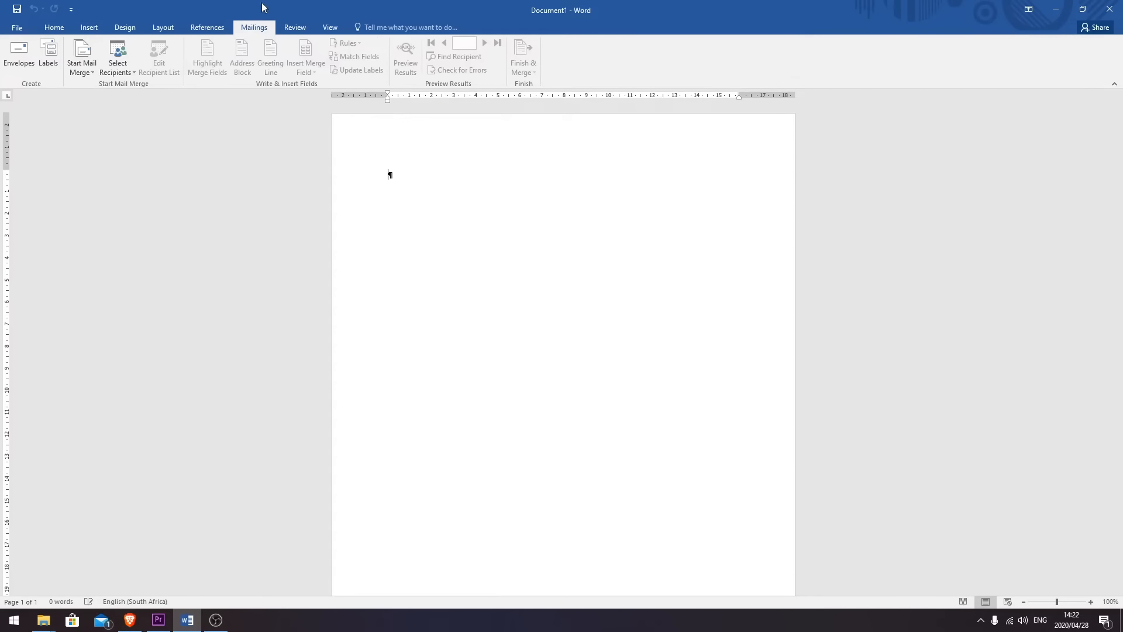
- Open the Envelopes dialog from Mailings and place the cursor in the Return address box
click(17, 58)
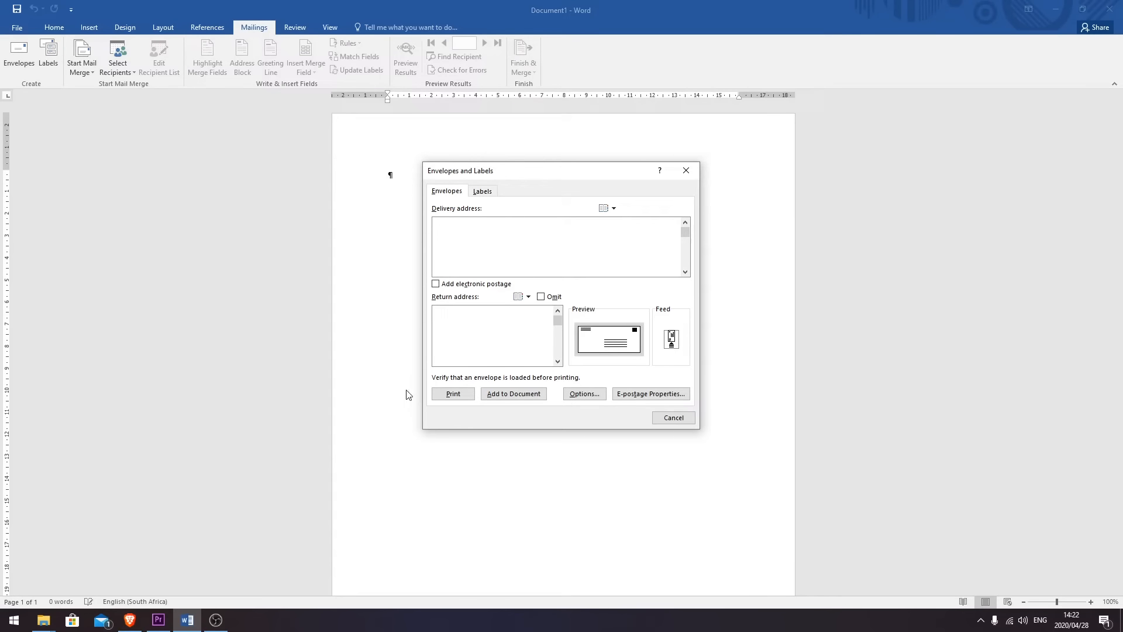
click(472, 336)
- In Envelope Options, set the envelope size to DL (110 x 220 mm)
click(585, 393)
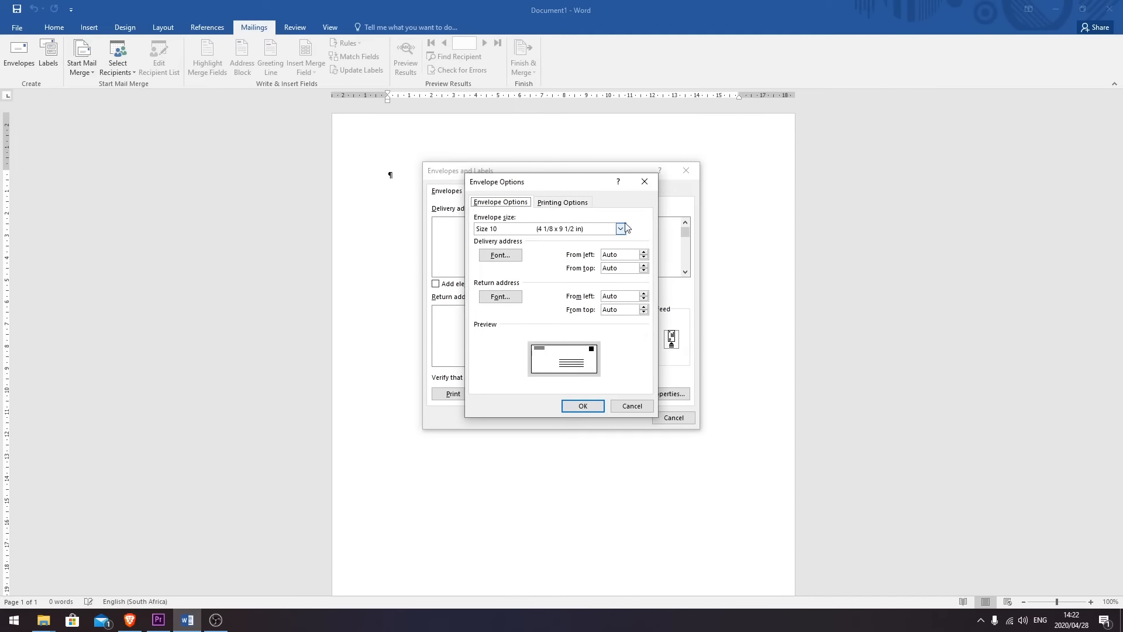
click(621, 229)
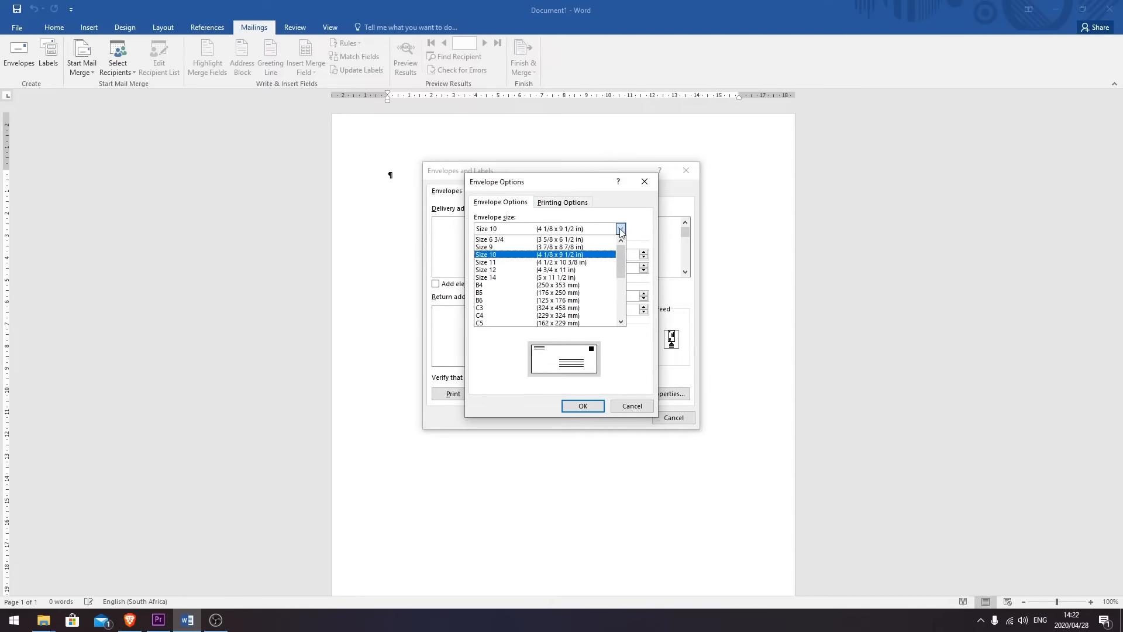
scroll(526, 293, down, 2)
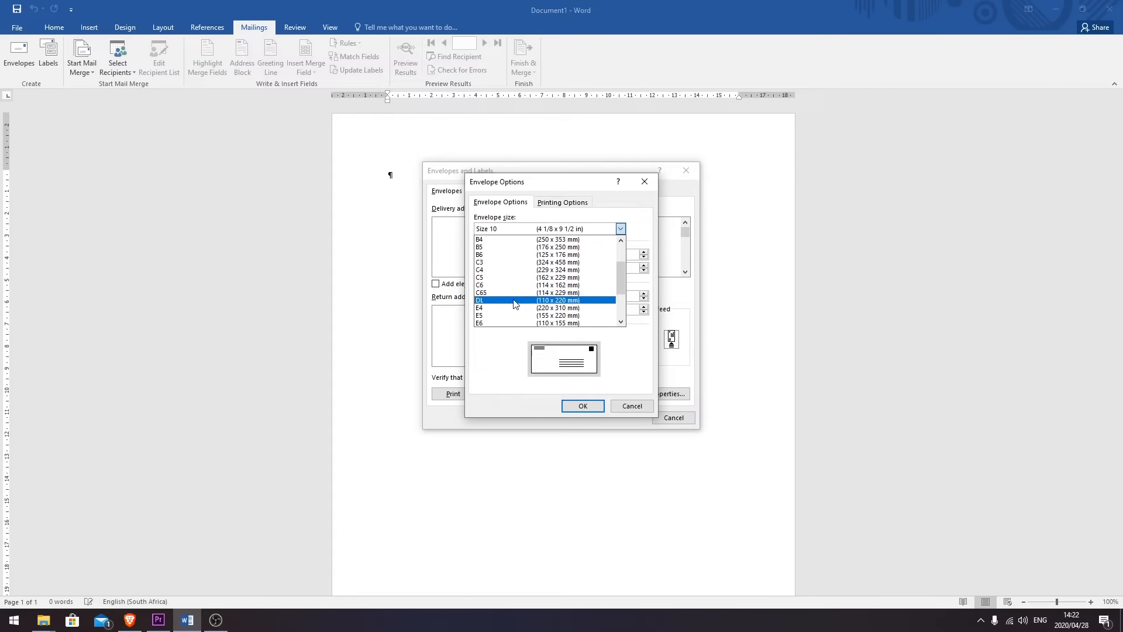
click(515, 301)
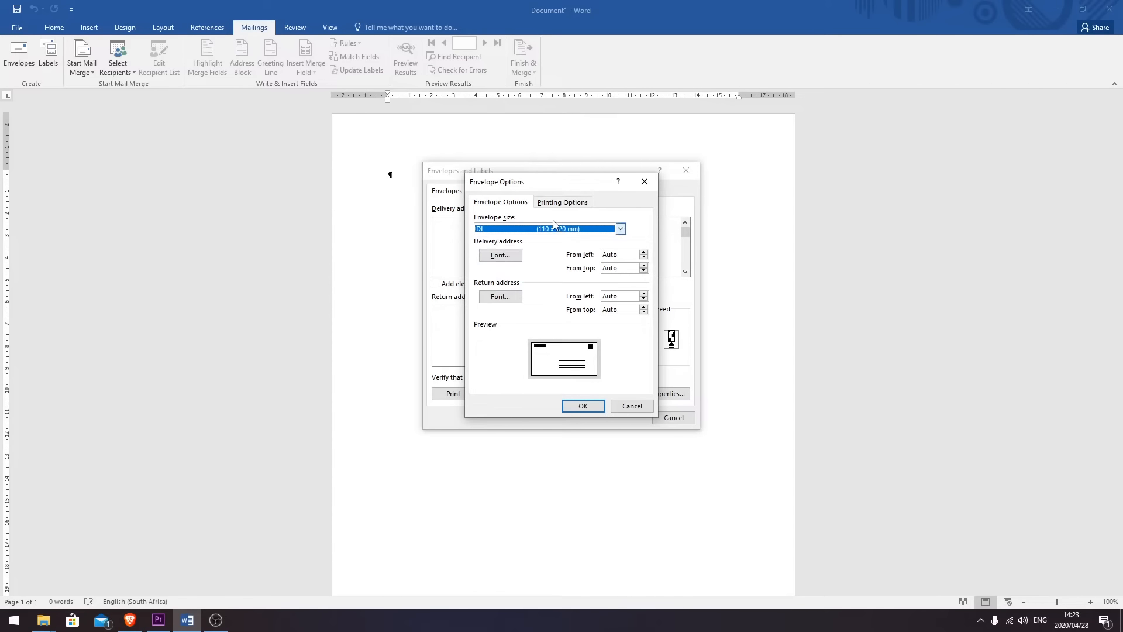
- Set both delivery and return address fonts to Courier New 12 and apply the options
click(501, 257)
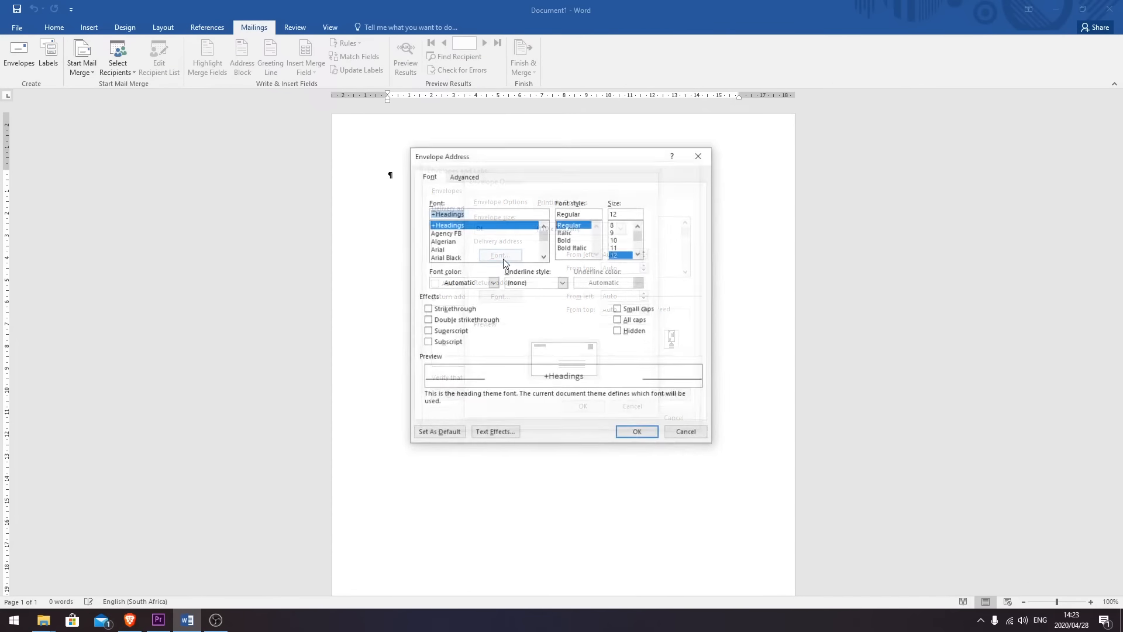
text(courier n)
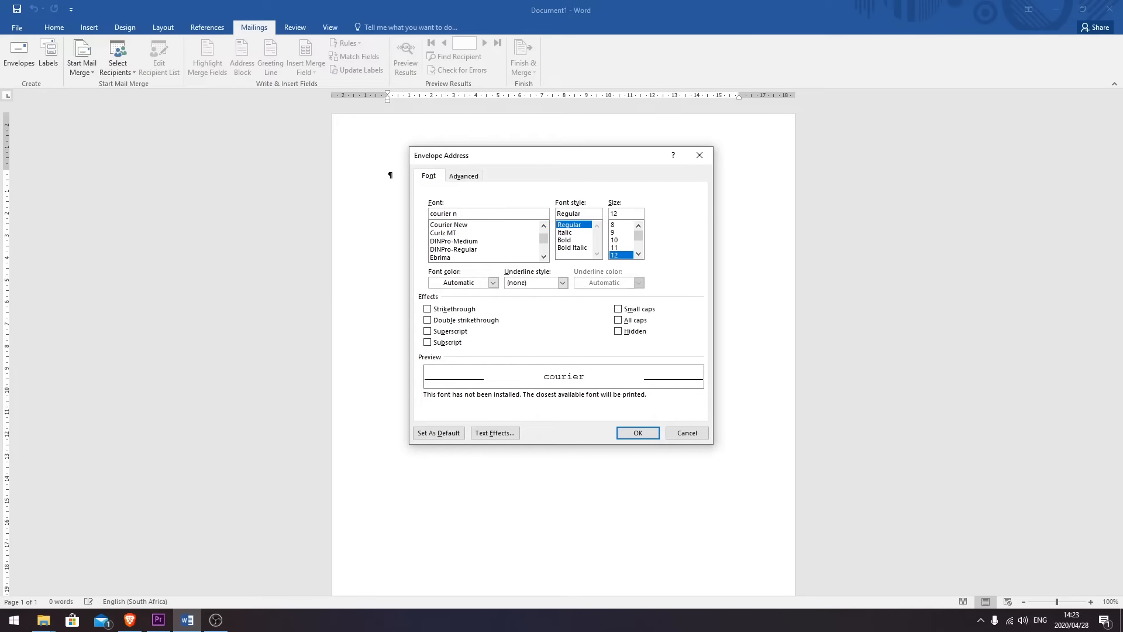
text(ew)
click(619, 257)
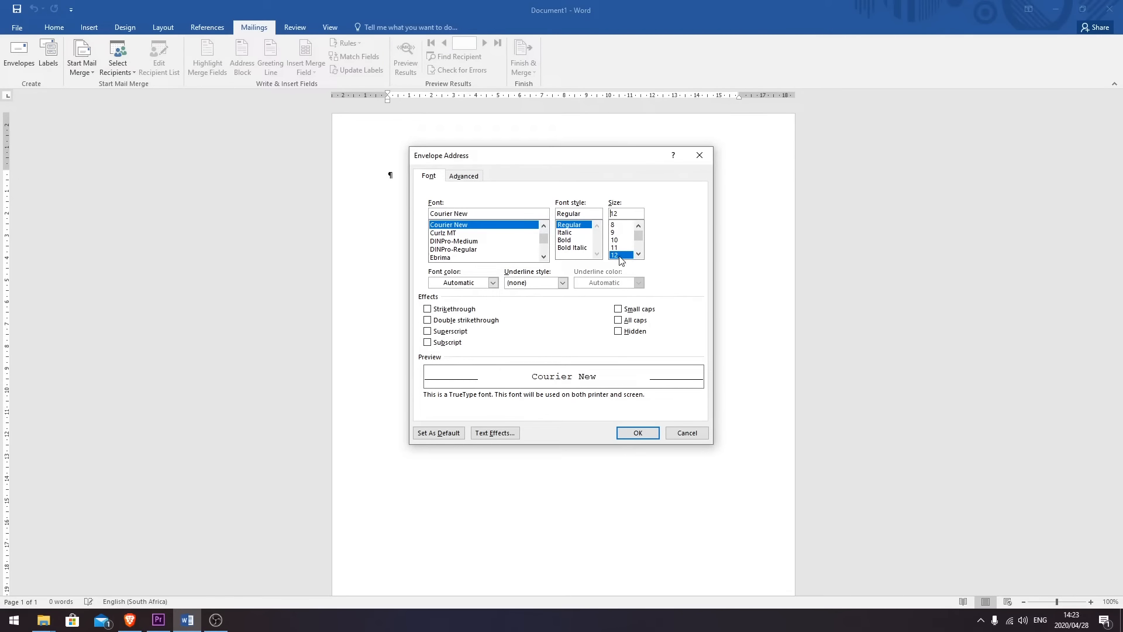
click(620, 433)
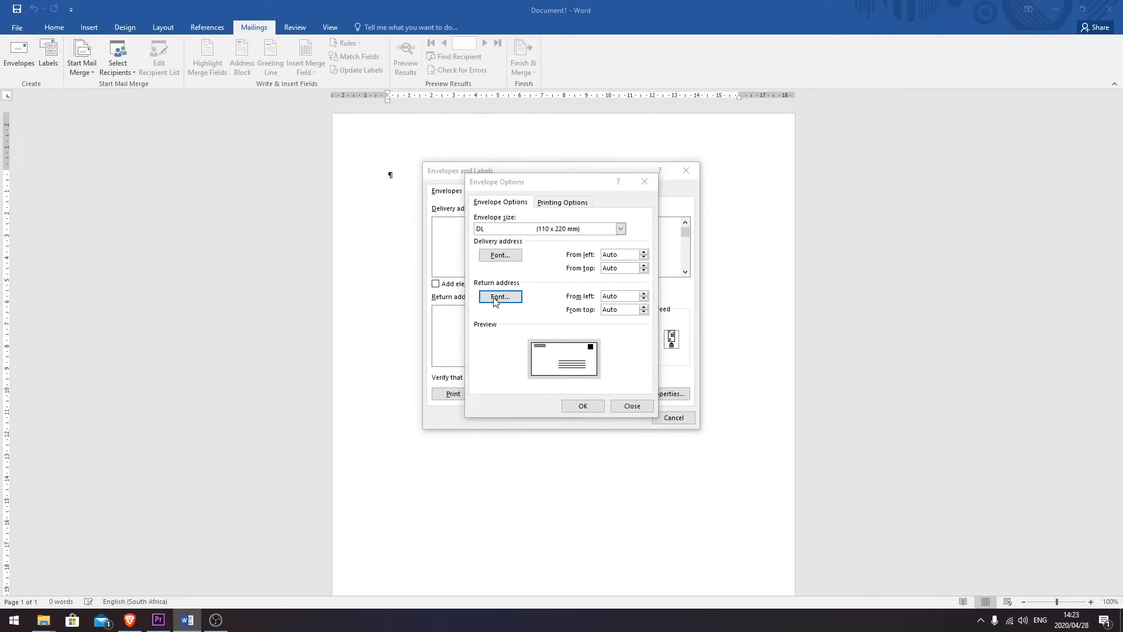
click(494, 298)
text(courier New)
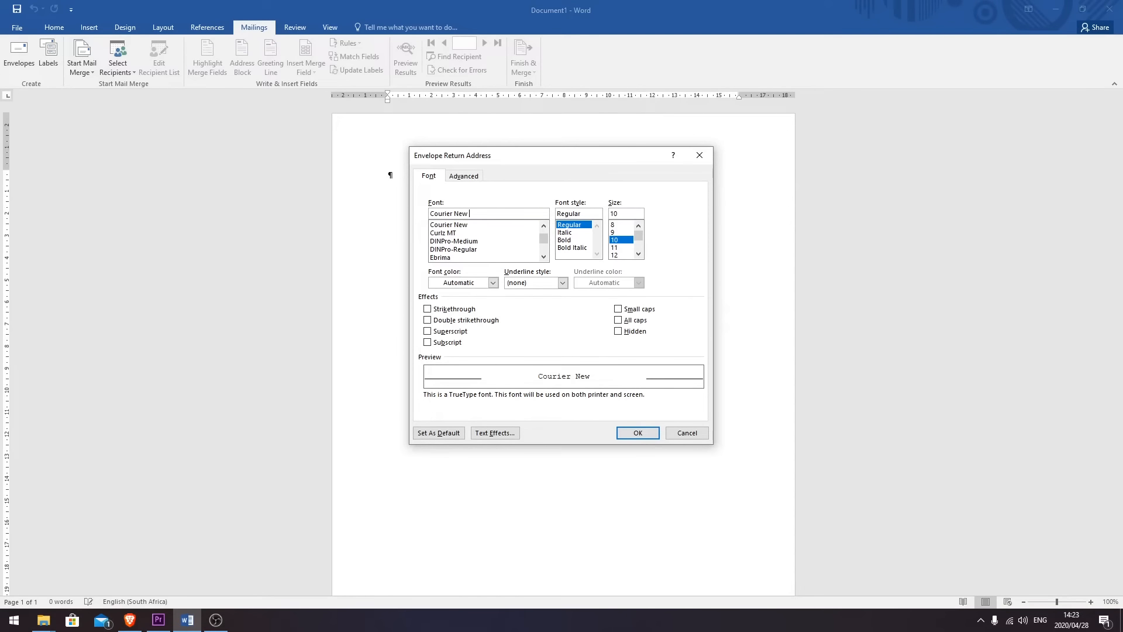
click(619, 255)
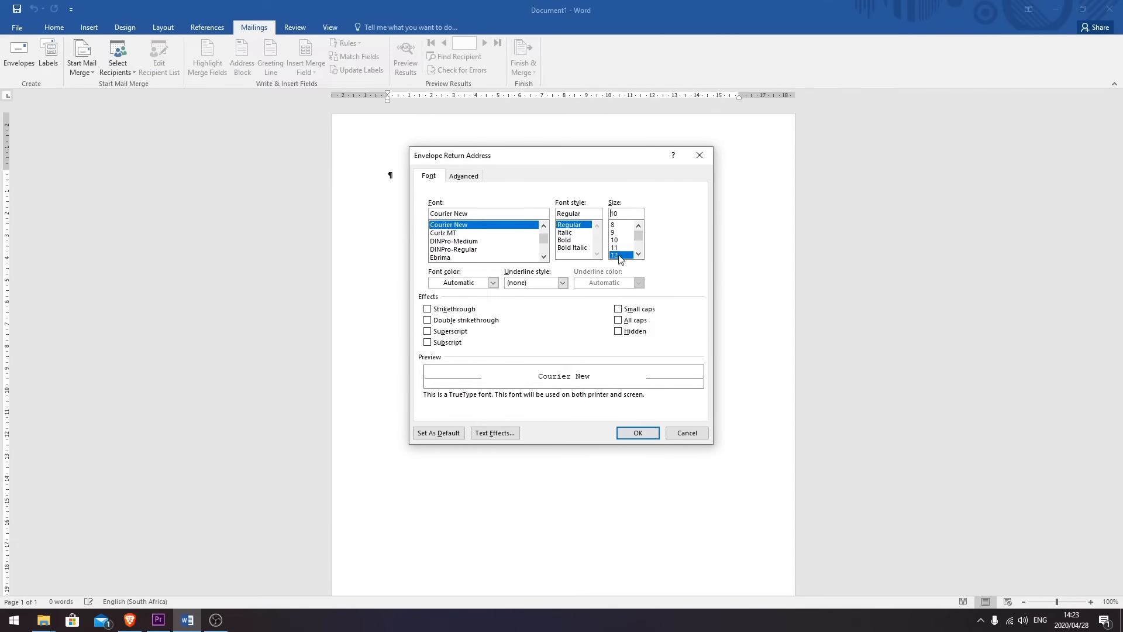
click(640, 436)
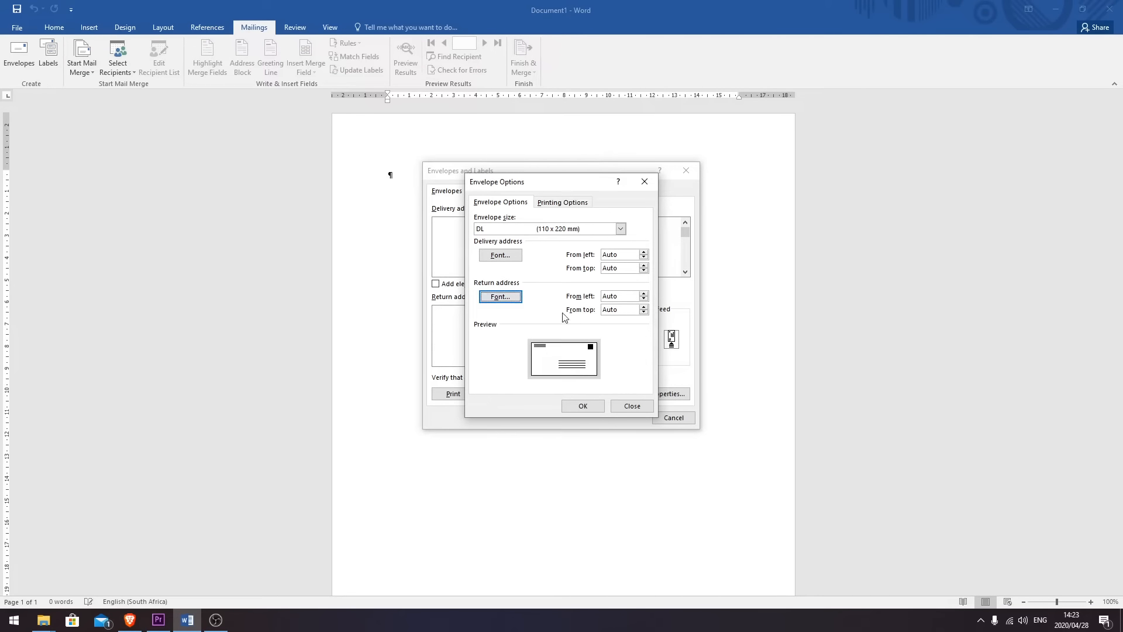
click(586, 407)
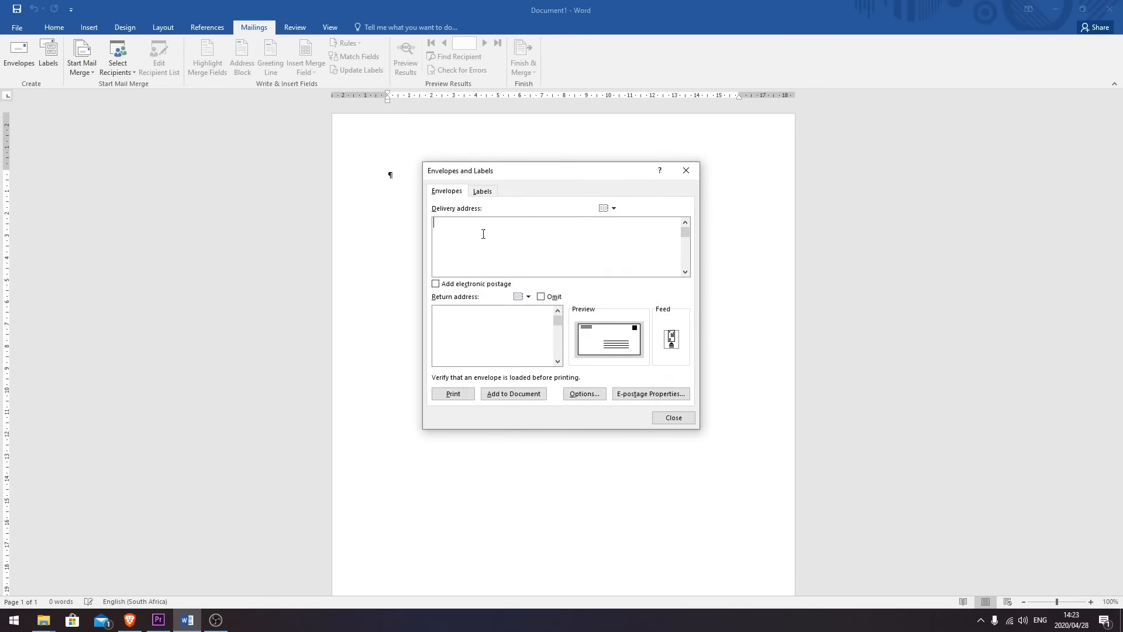
- Enter a 13-digit number and QUESTION 3B as the two-line return address
text(1234567890123)
key(BackSpace)
text(QUESTION )
text(3B)
- Enter the recipient's name and street address, PORT ELIZABETH and 6700 as the delivery address
text(Mr )
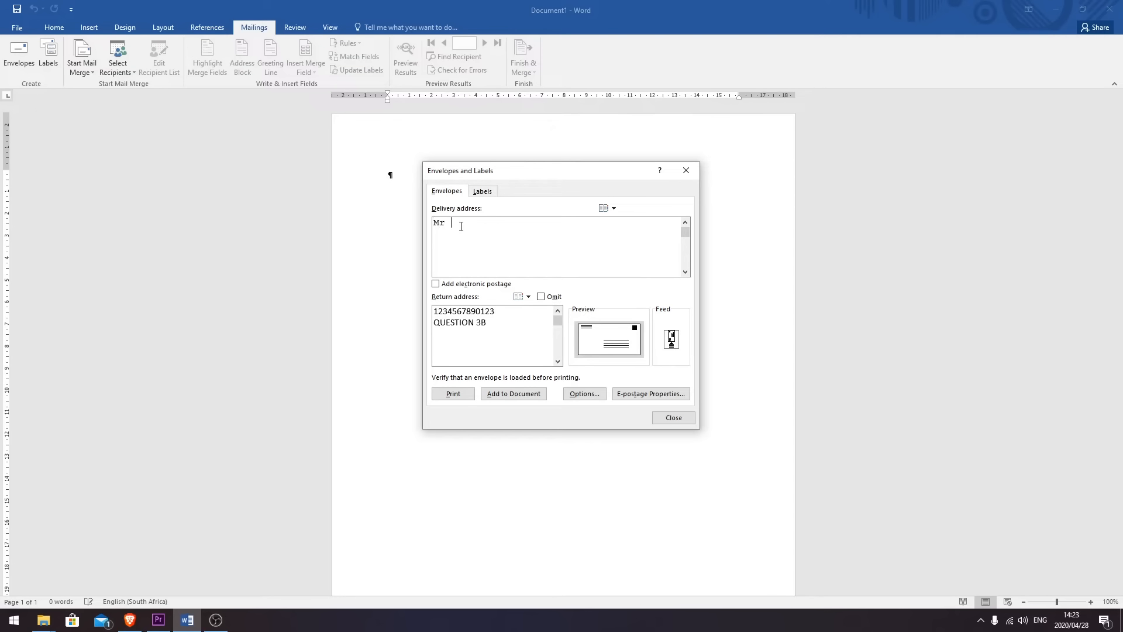
text(TV Mgabe )
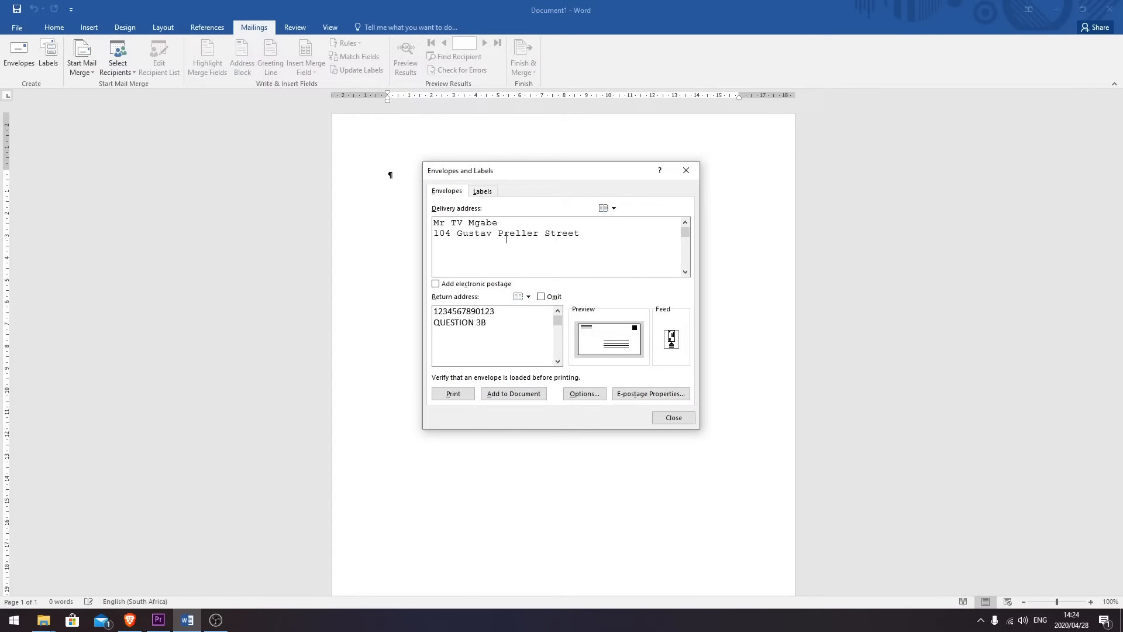
key(Return)
text(PORT ELIZABETH)
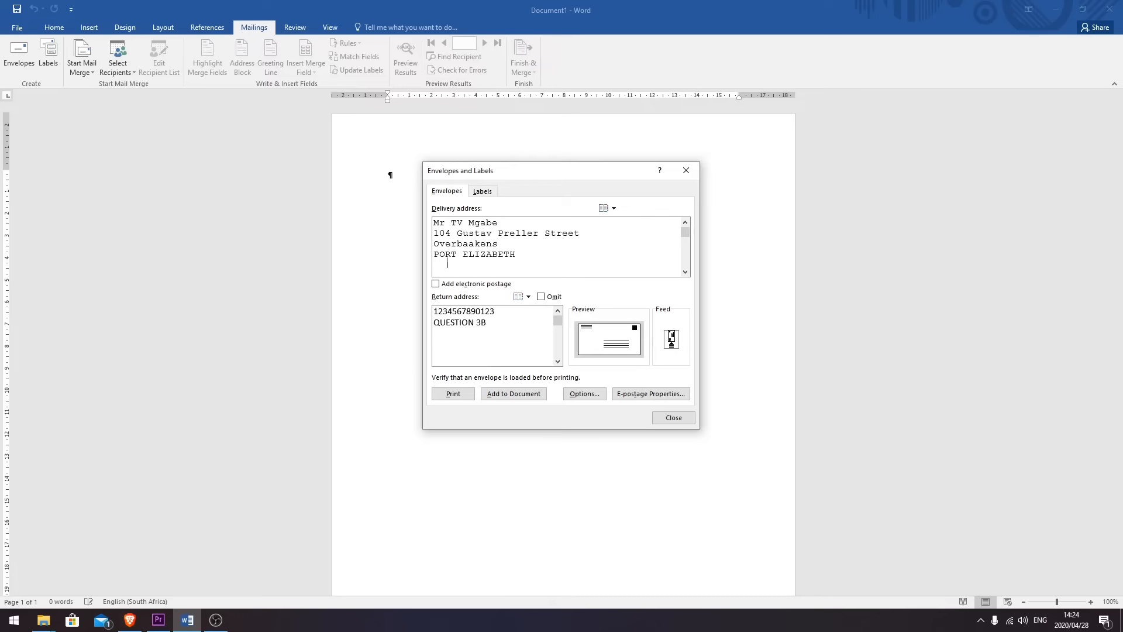
key(Return)
text(6700)
- Reopen Envelope Options and the return address font settings
click(548, 332)
click(584, 394)
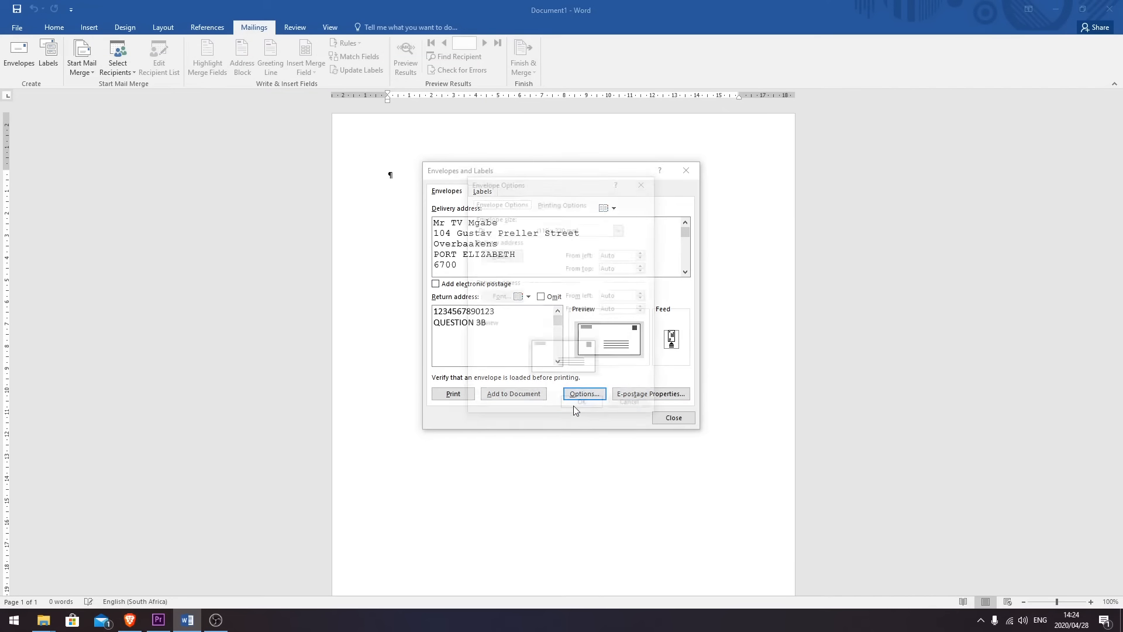
click(502, 297)
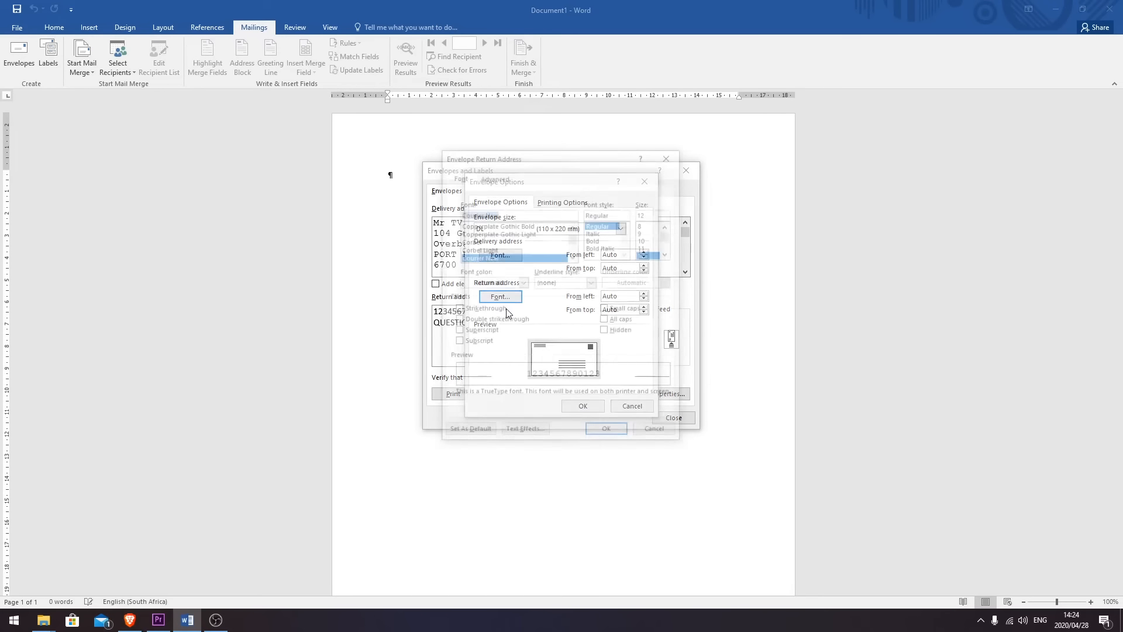
- Confirm Courier New as the return address font and close Envelope Options
click(501, 214)
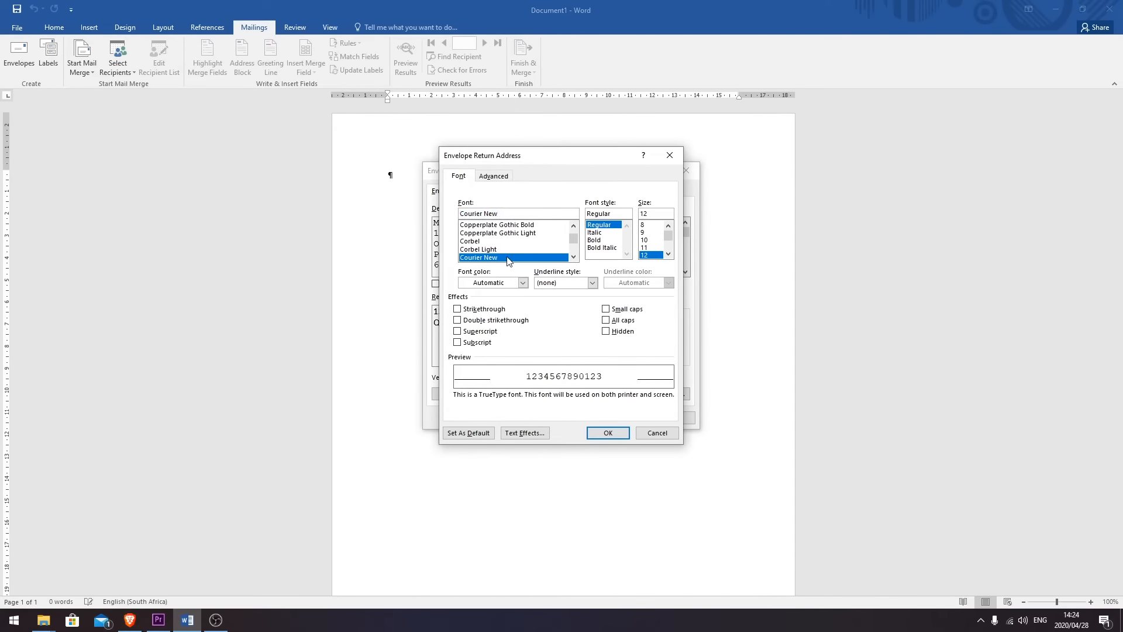
click(610, 433)
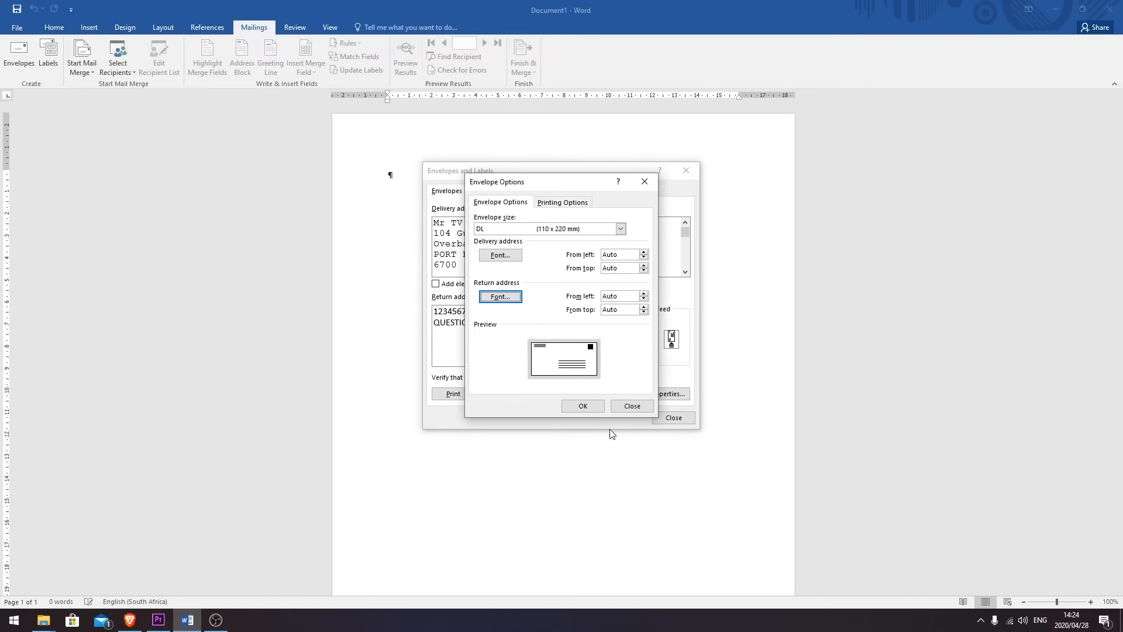
click(583, 405)
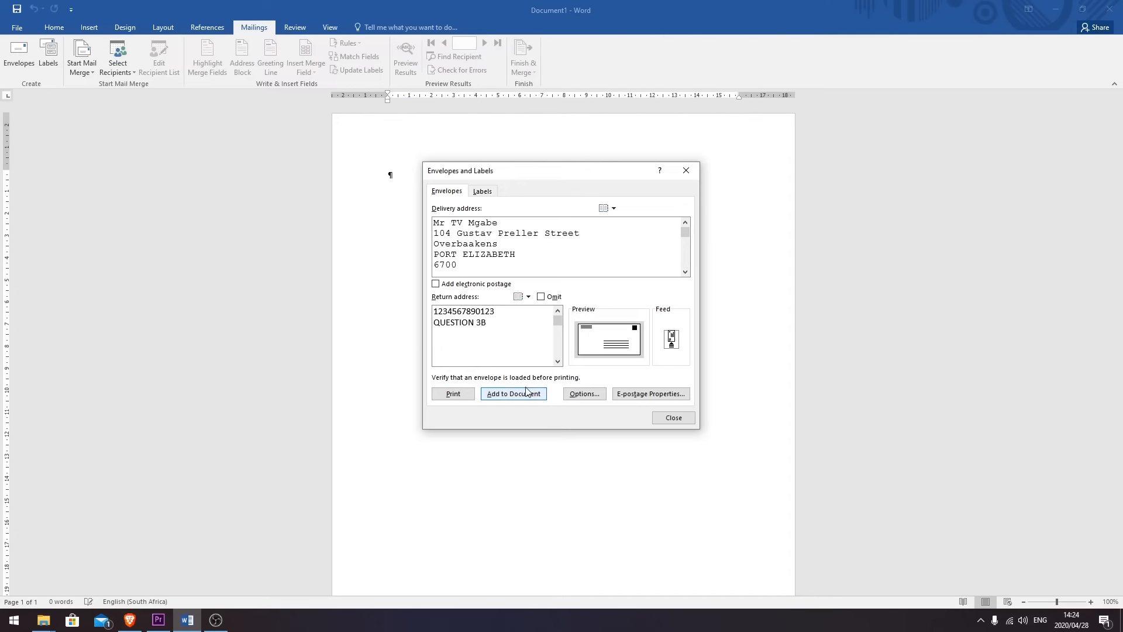
- Add the envelope to the document, declining to save the return address as default
click(514, 401)
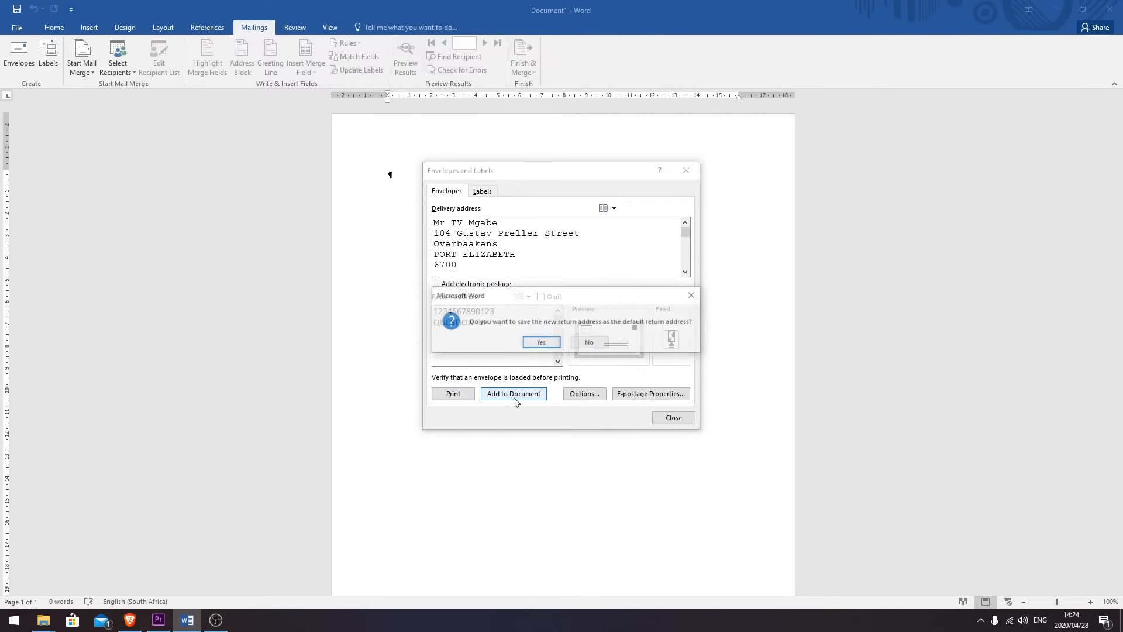
click(589, 342)
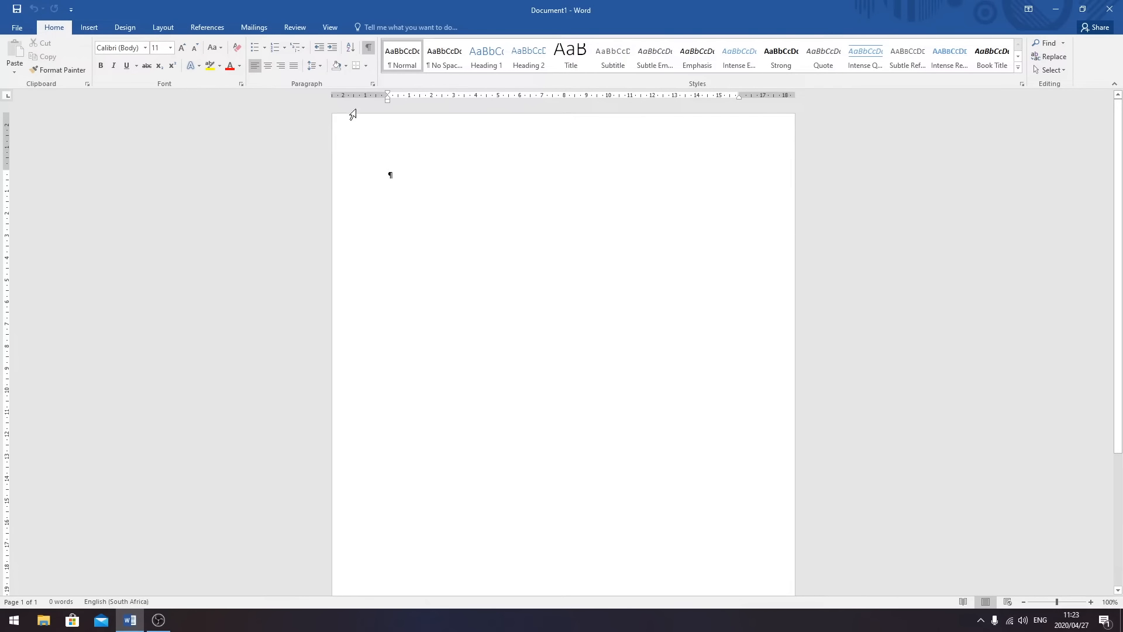
- Give the paragraph single line spacing with 0 pt spacing after
click(320, 65)
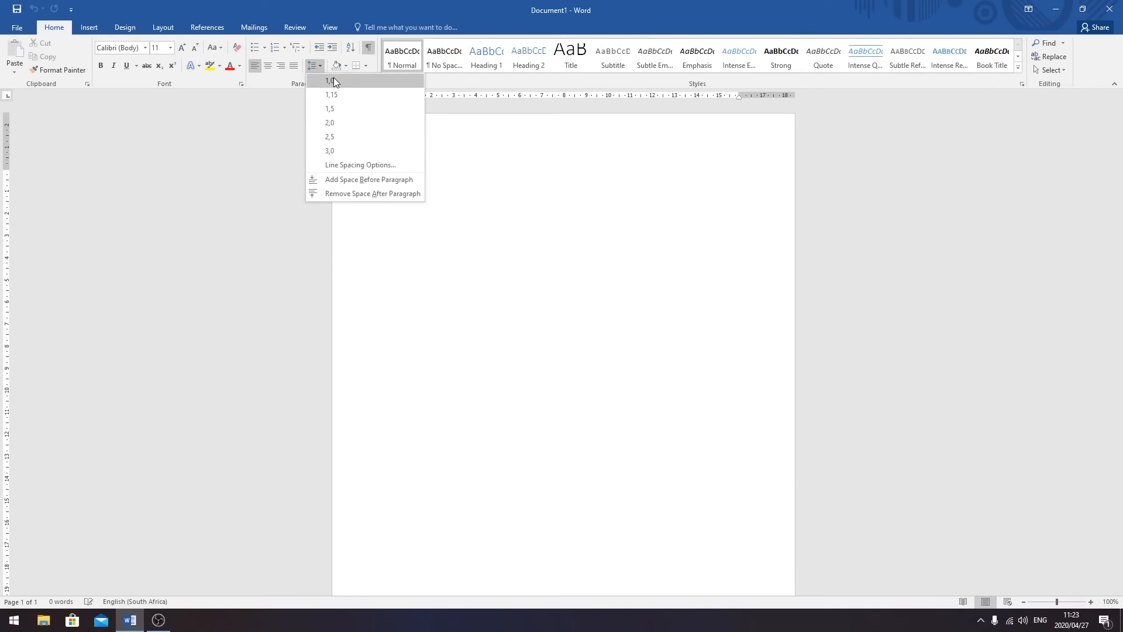
click(333, 82)
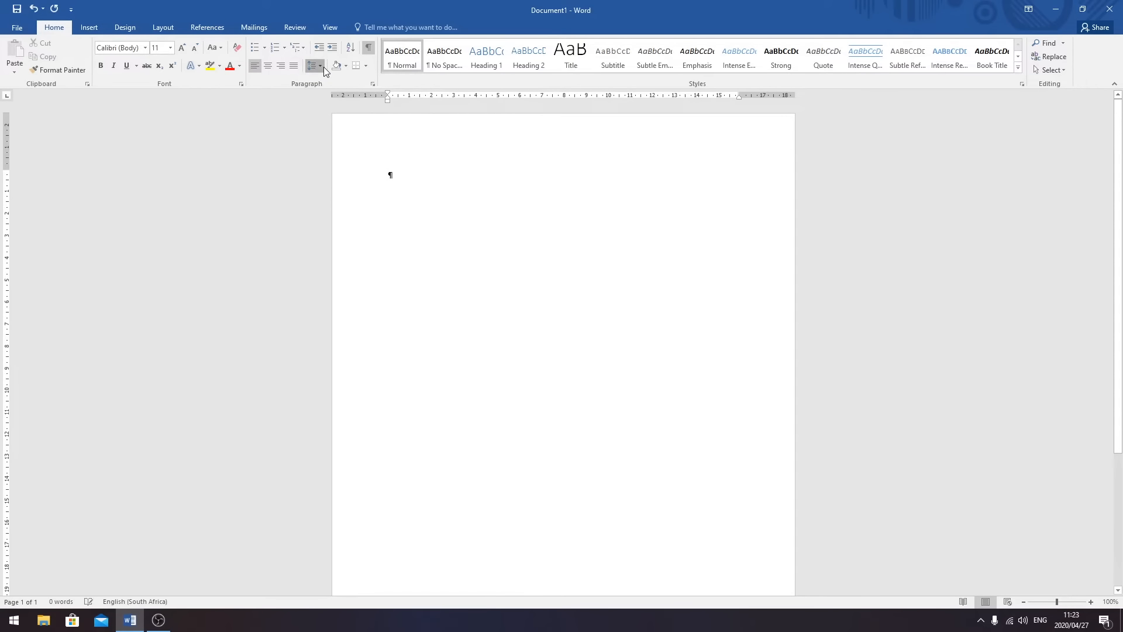
click(321, 66)
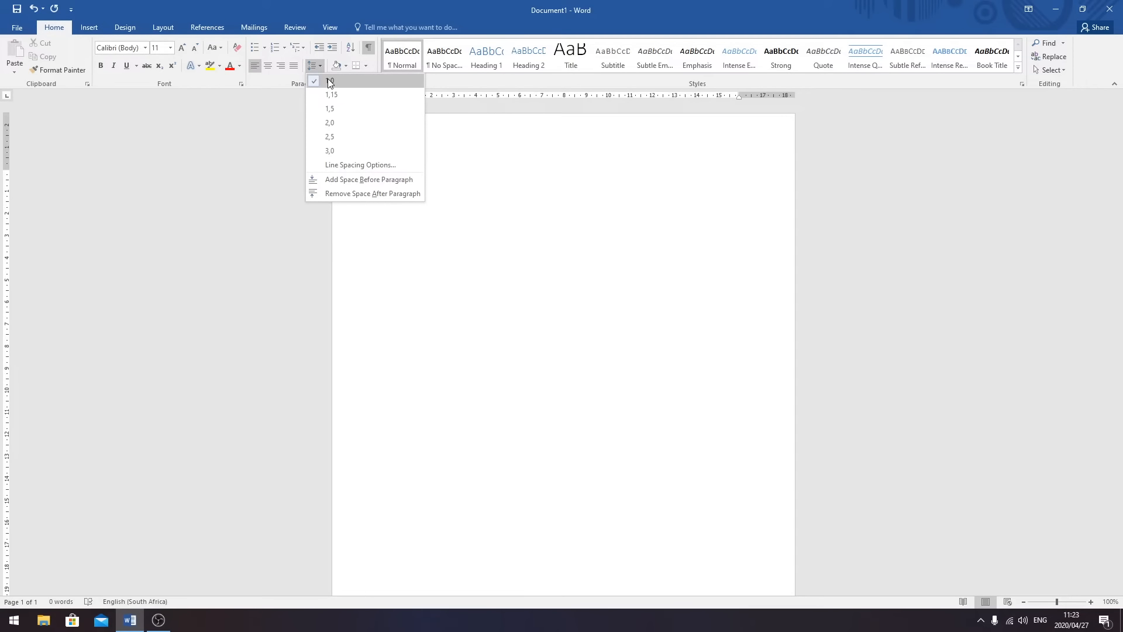
click(362, 165)
click(528, 330)
click(528, 331)
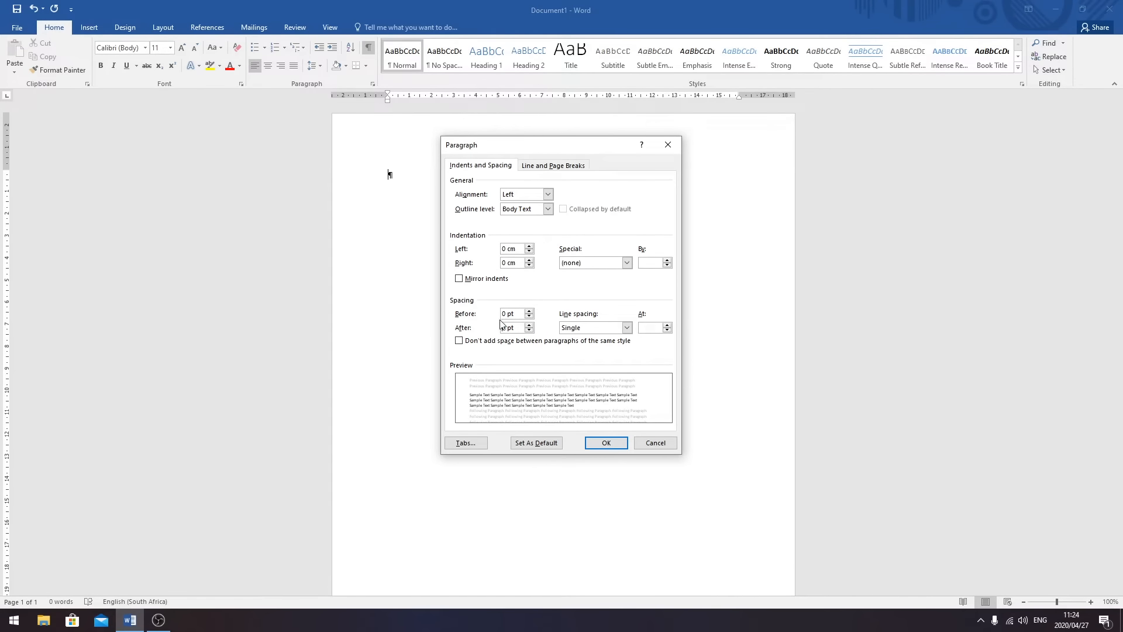
click(597, 449)
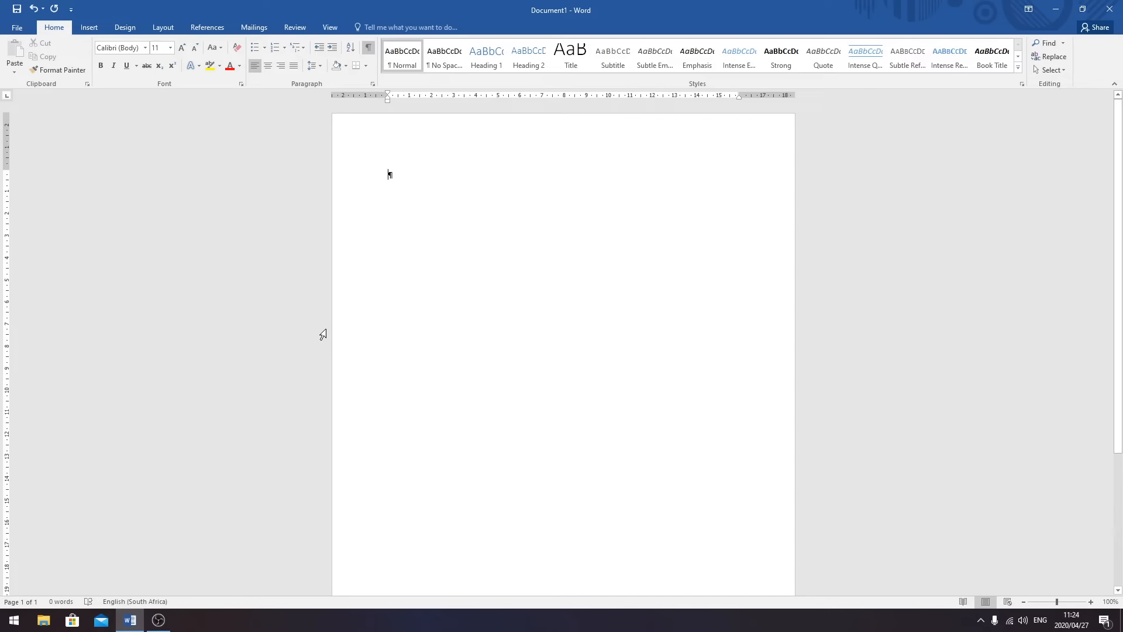
- Set the document font to Courier New at size 12
click(145, 48)
text(Courier New)
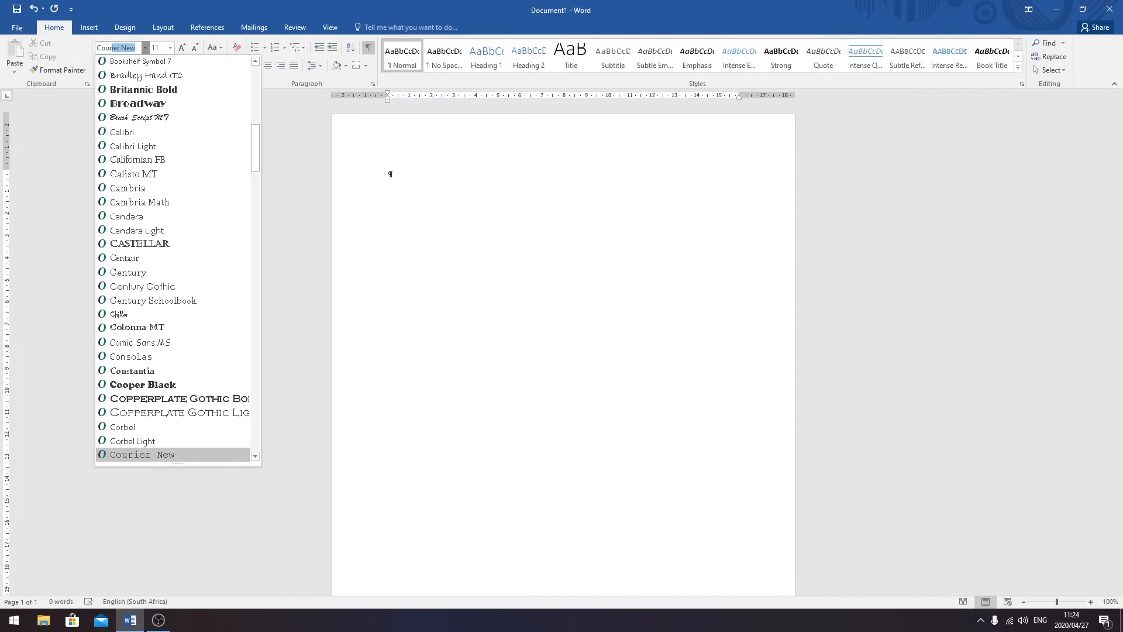
key(Return)
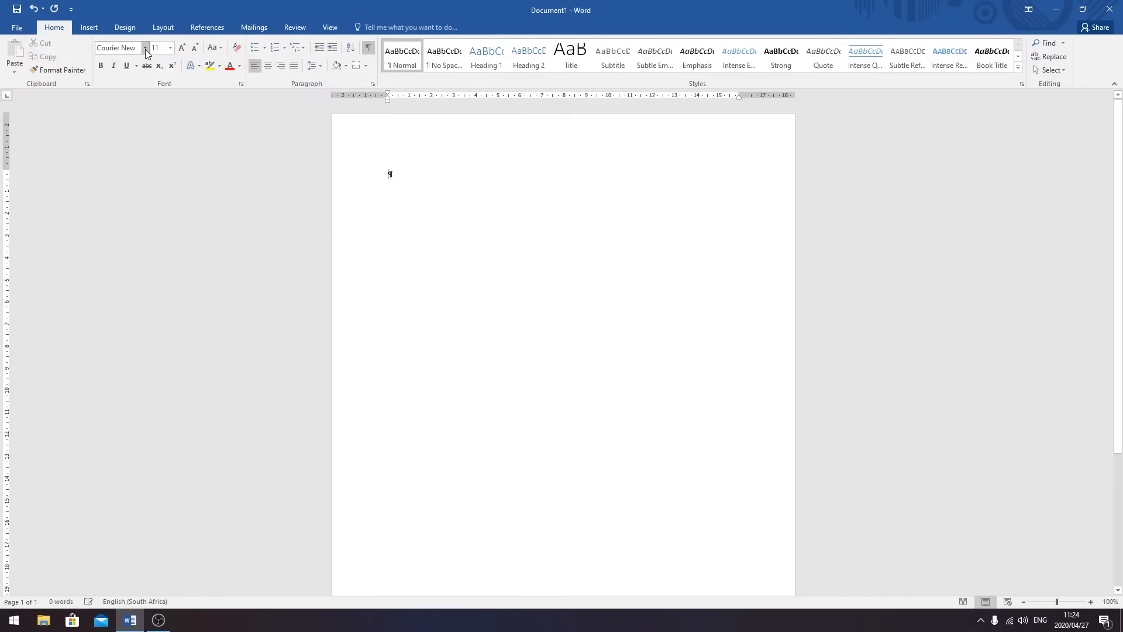
click(170, 48)
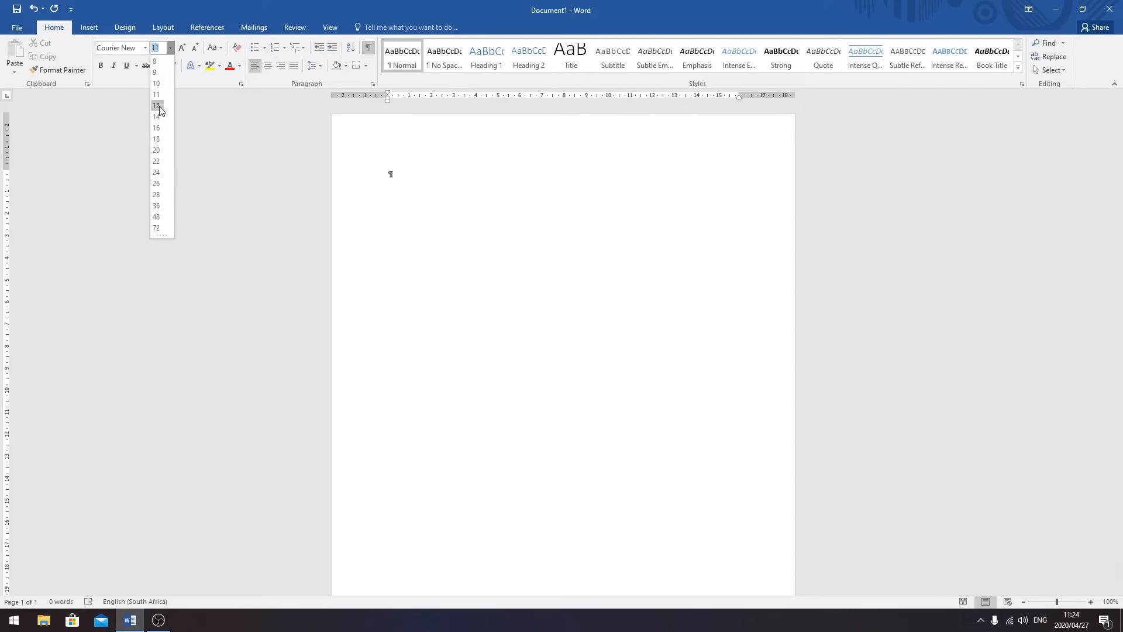
click(159, 106)
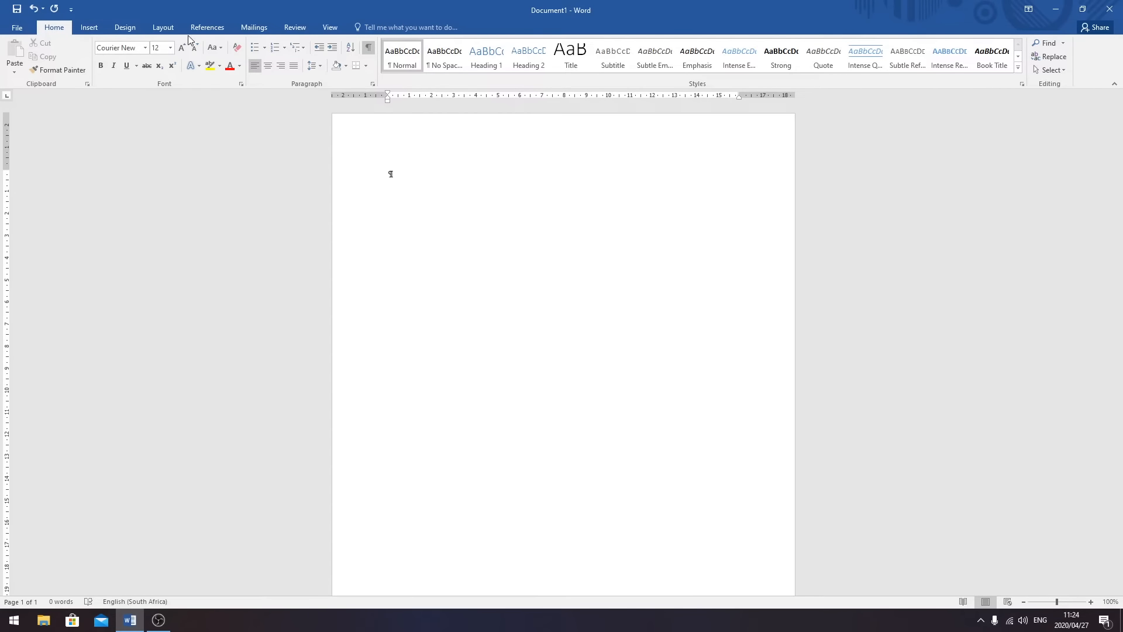
click(163, 28)
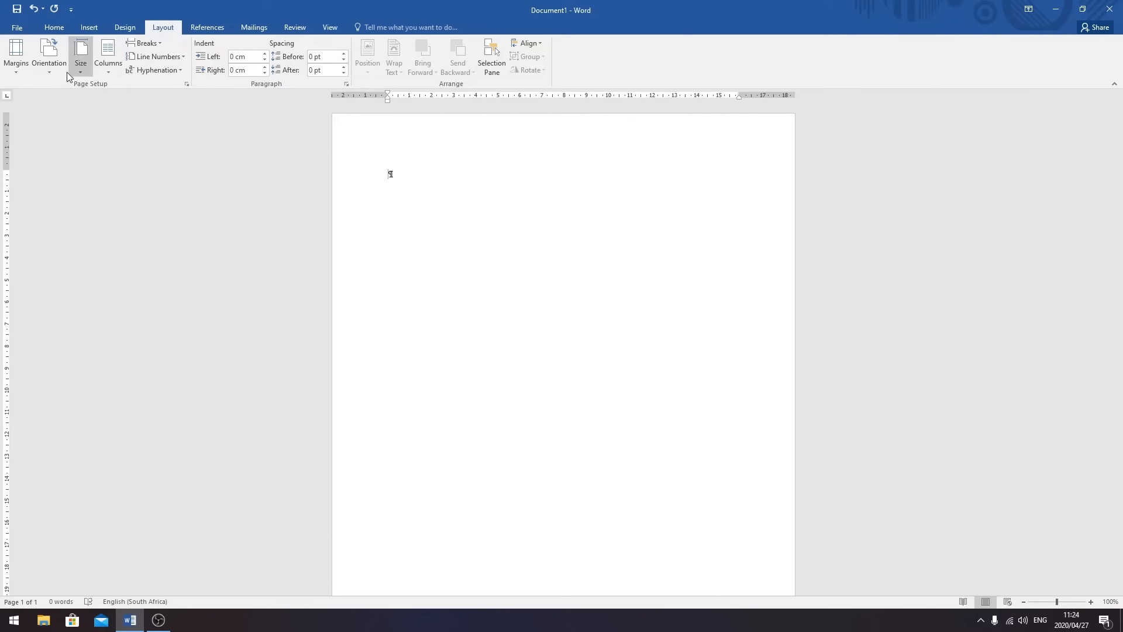
click(15, 67)
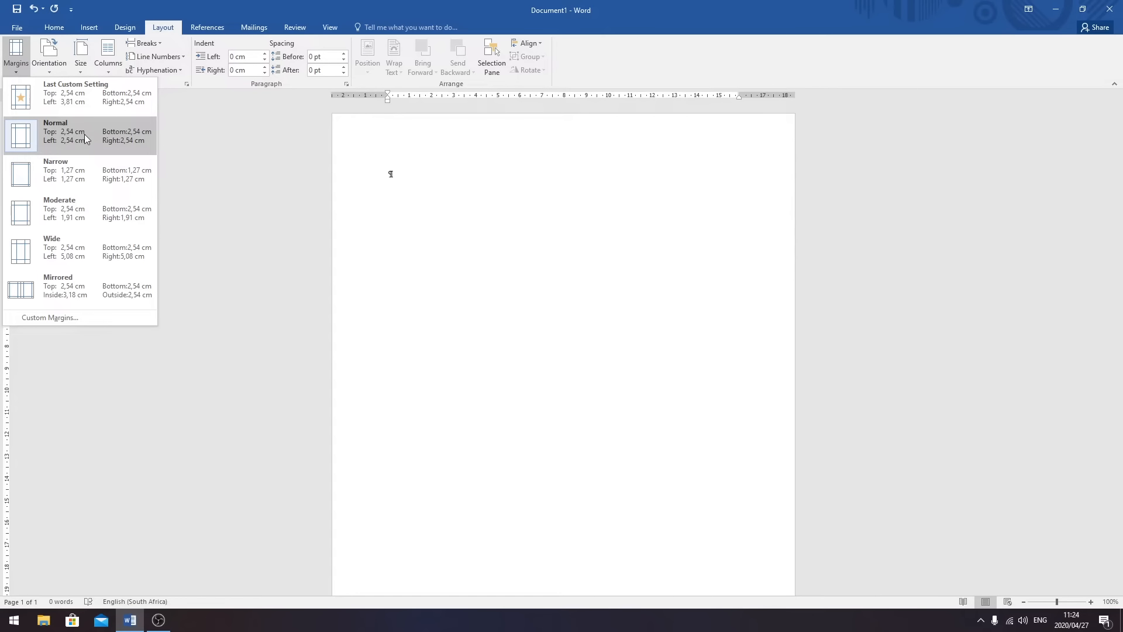
click(370, 170)
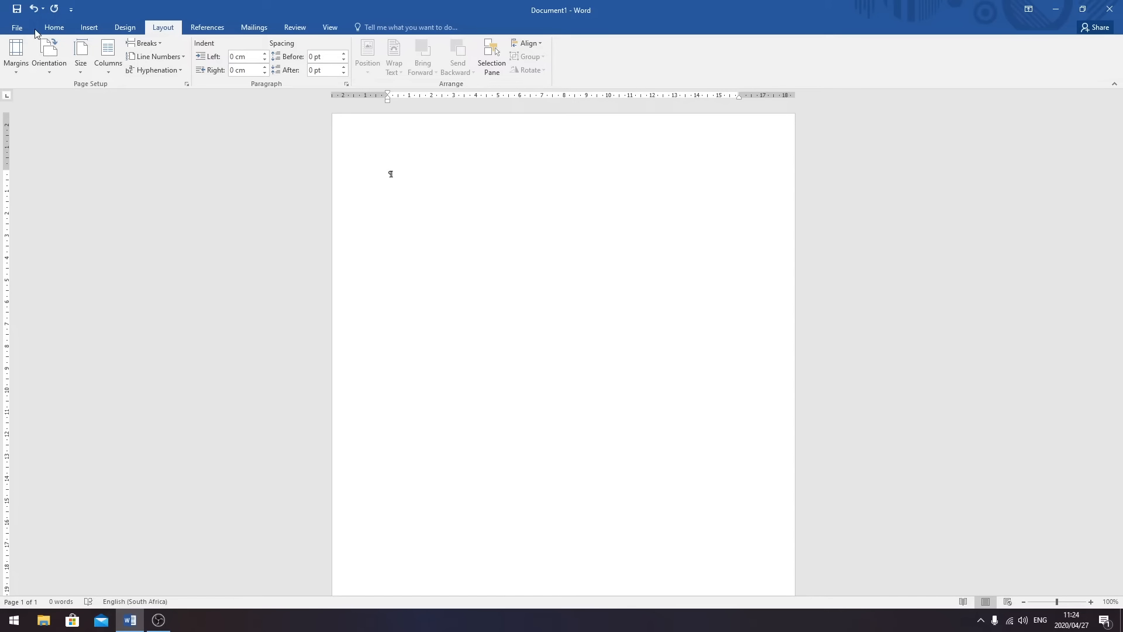
click(54, 29)
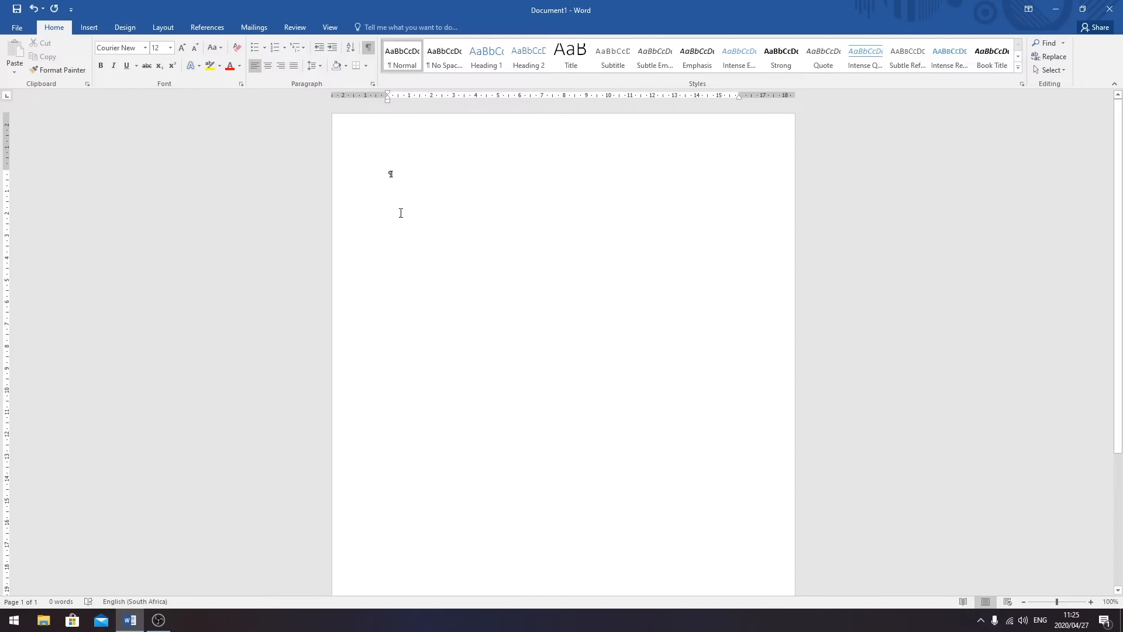
- Add a header with a 13-digit number above QUESTION 4, then return to the body
click(89, 27)
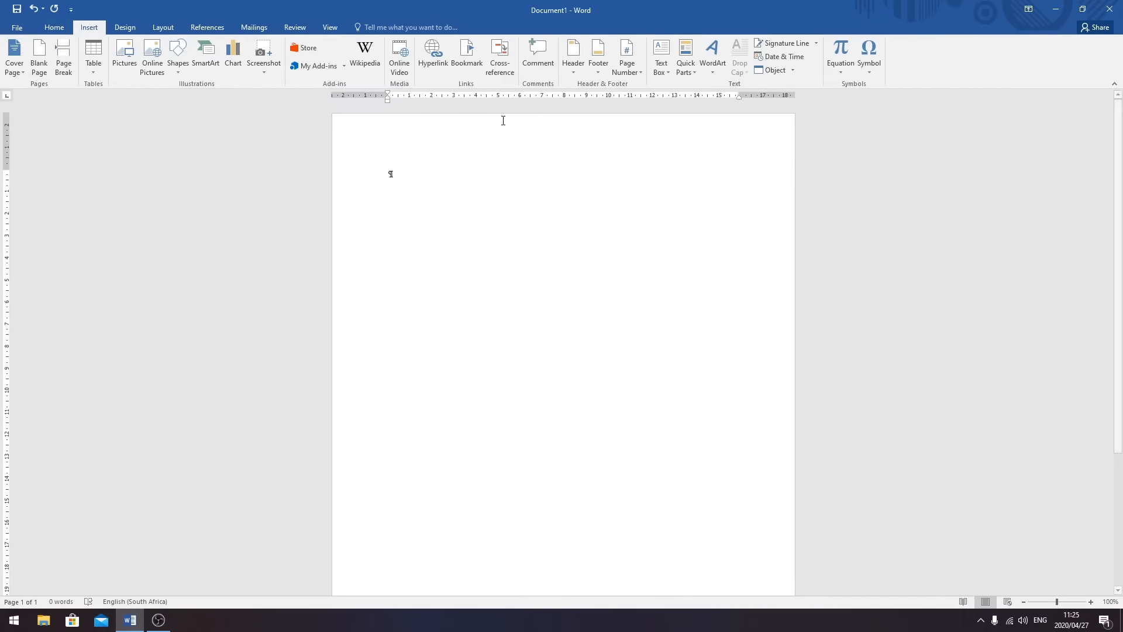
click(575, 66)
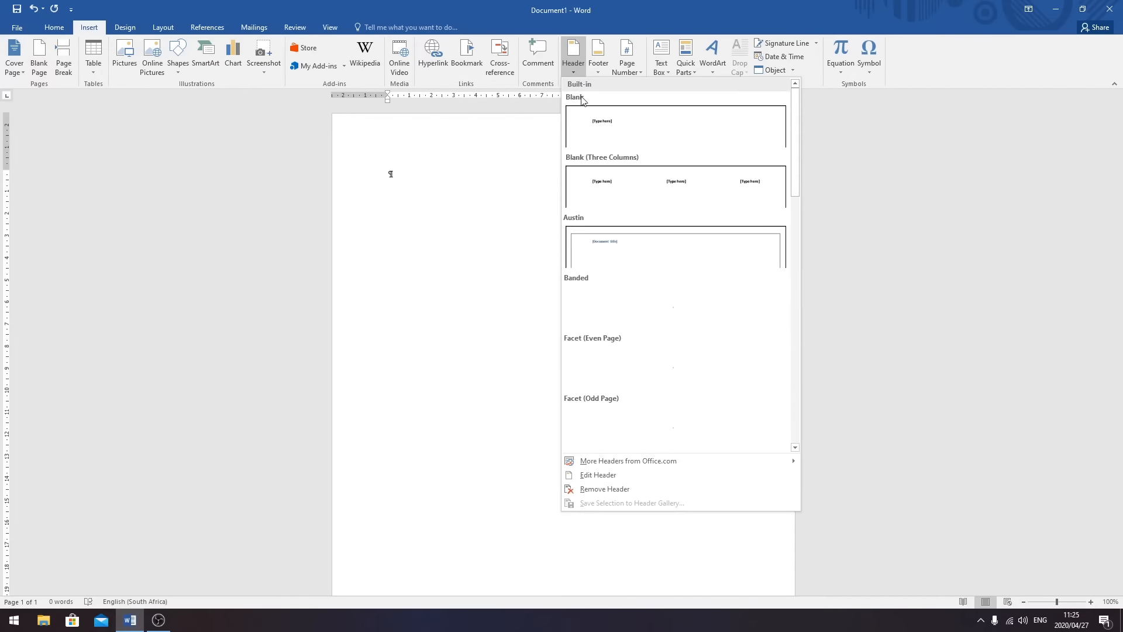
click(618, 476)
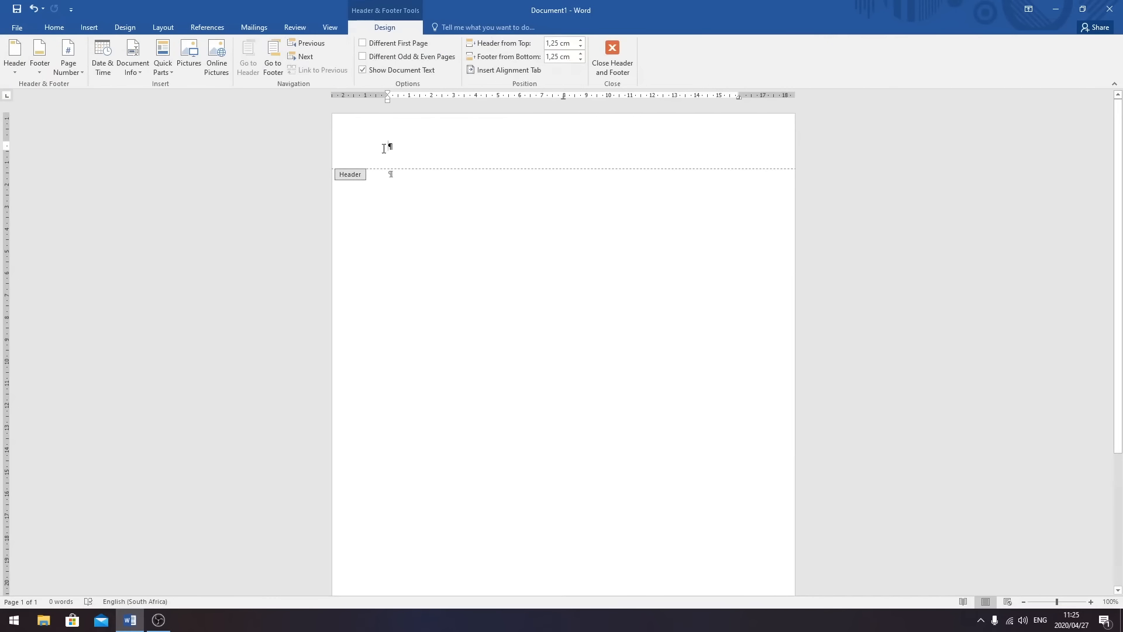
text(1234567890123)
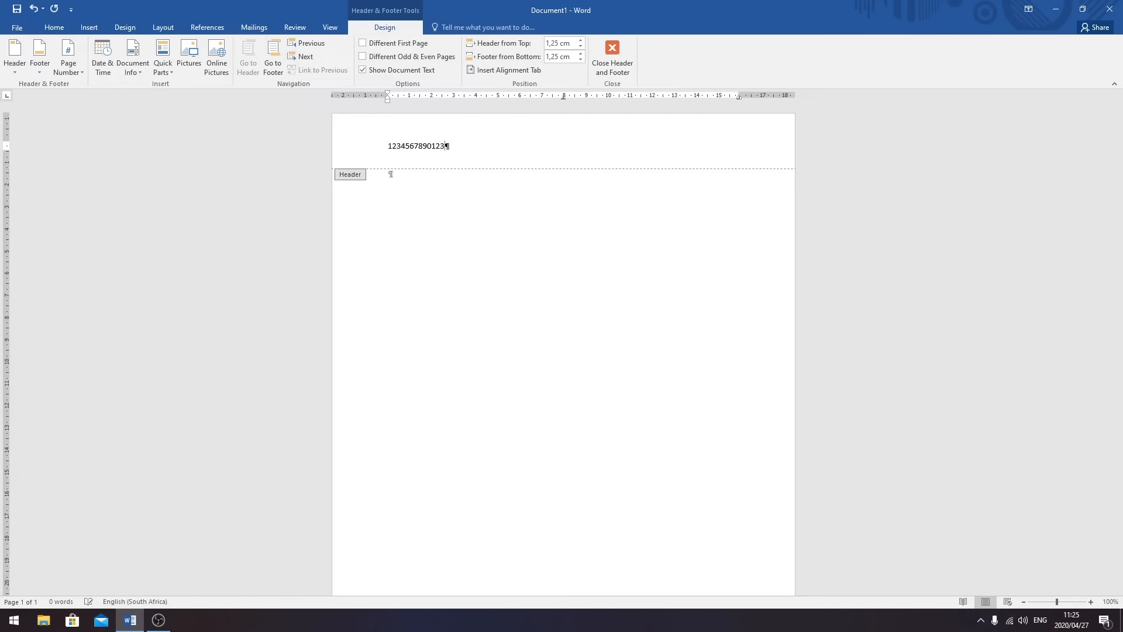
key(Return)
text(QUESTION )
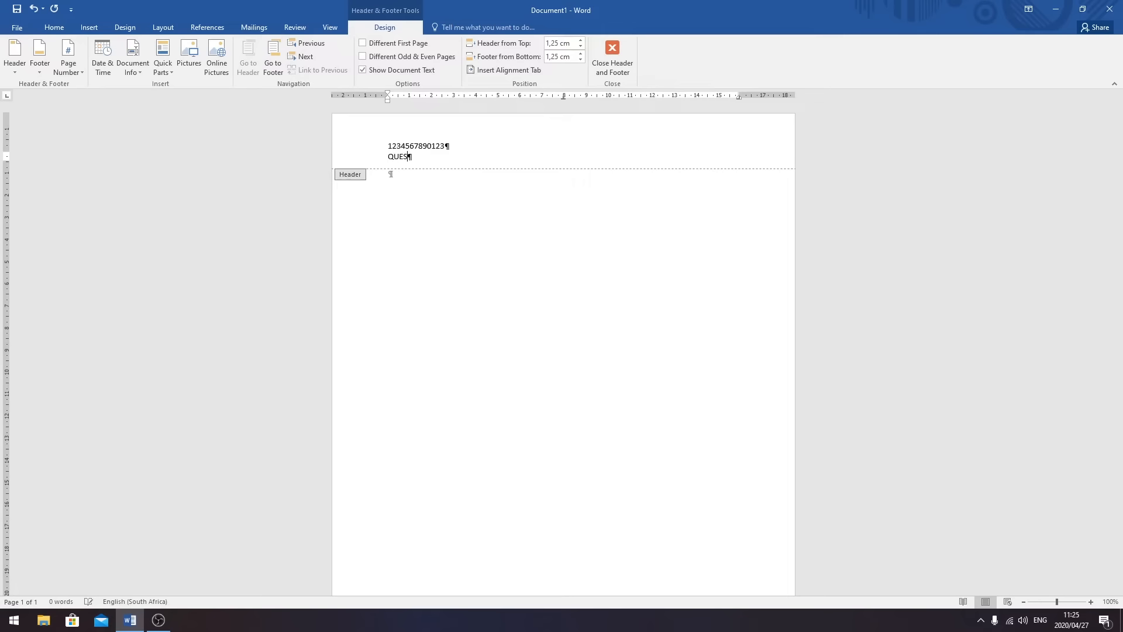
text(4)
click(612, 58)
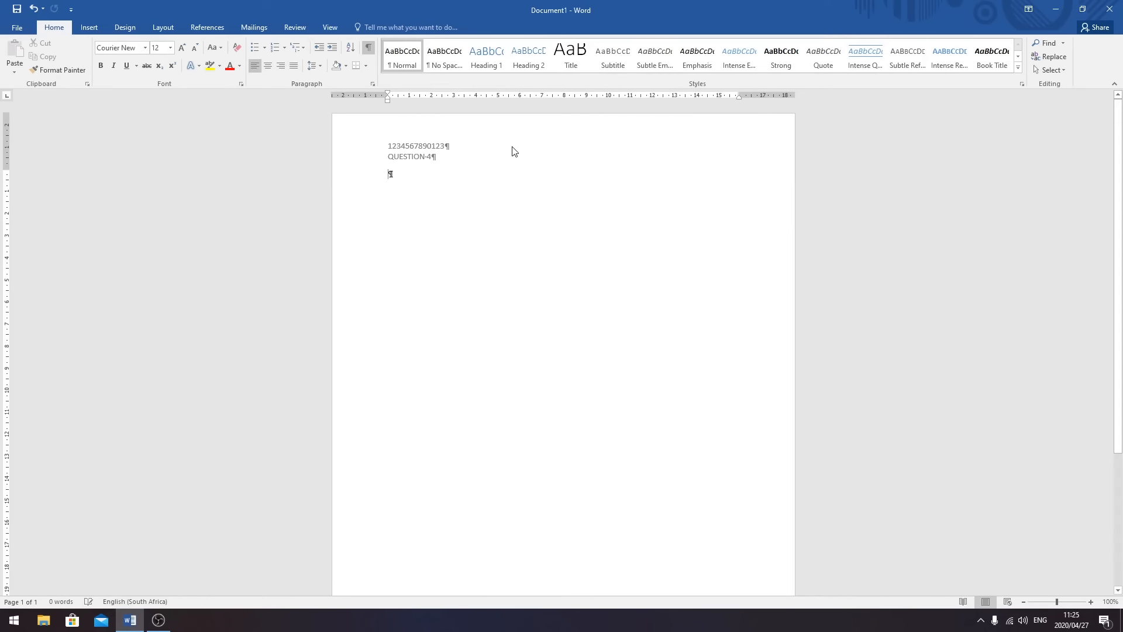
click(368, 49)
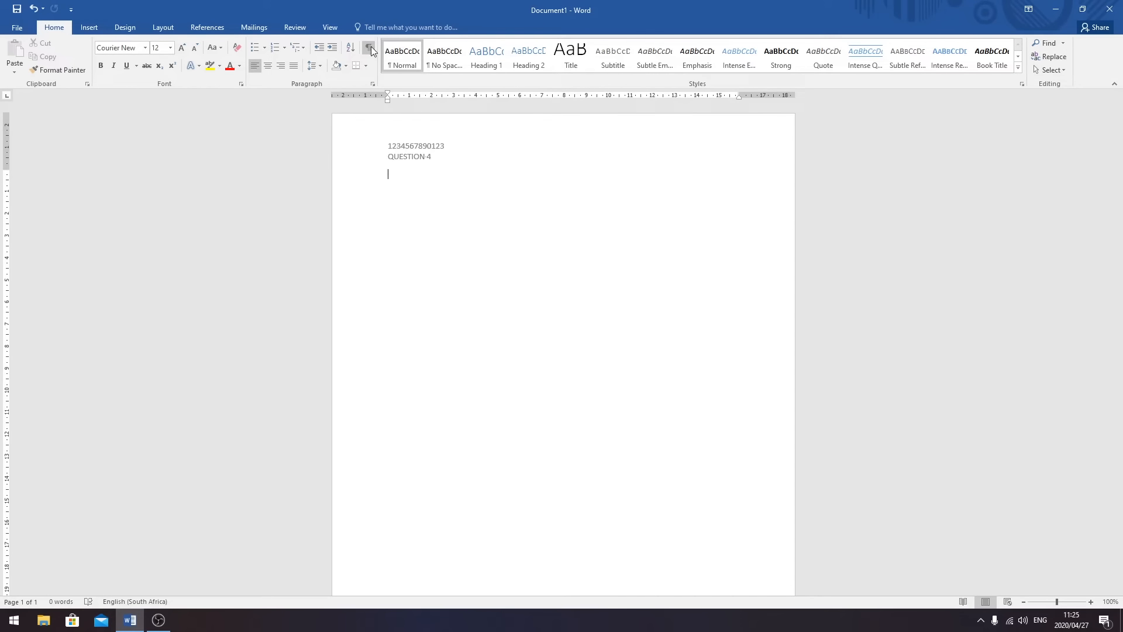
- With formatting marks shown, type TG ELEMENTARY SCHOOL on the first line
click(370, 50)
click(370, 49)
click(370, 49)
text(TG ELEMENTARY SC)
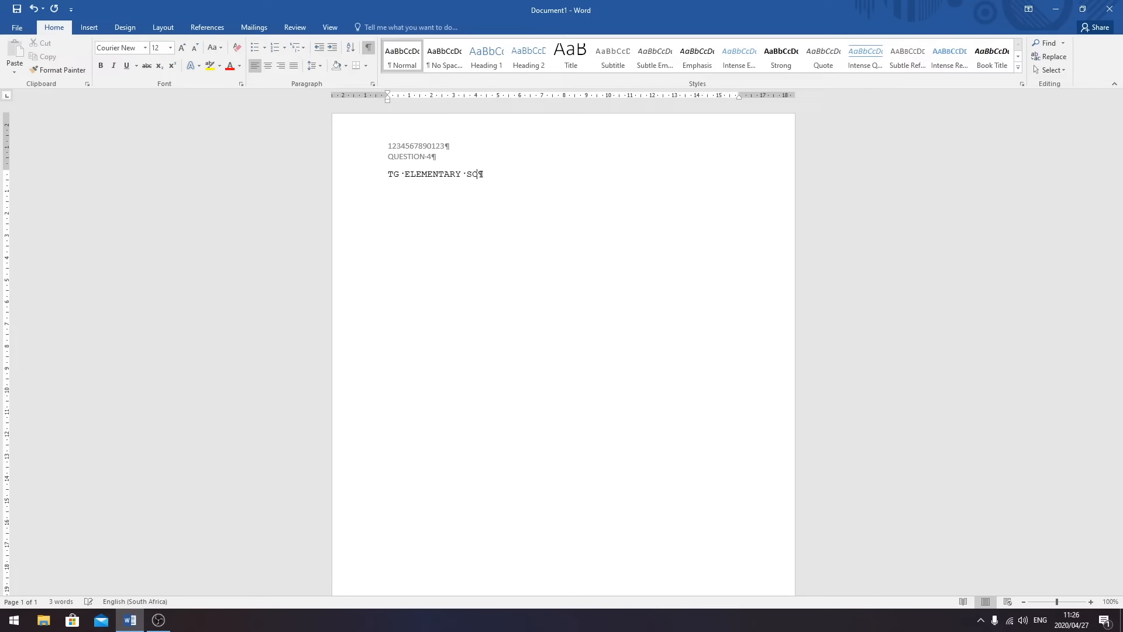
text(HOOL)
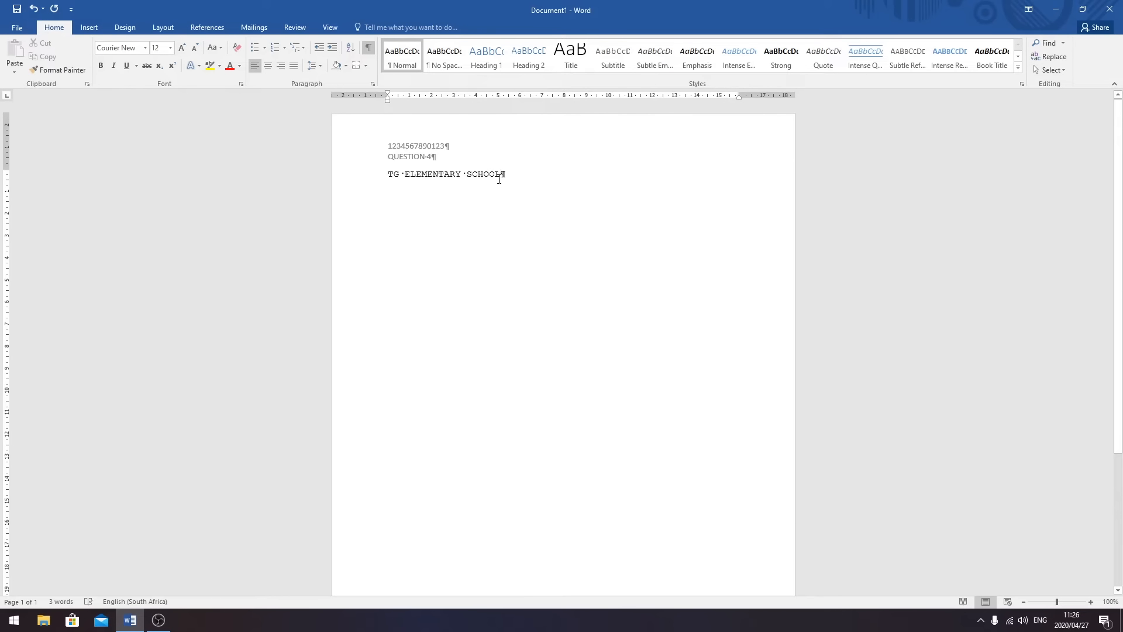
- Make the TG ELEMENTARY SCHOOL line a bold, centred 20 pt heading
drag(504, 174, 387, 175)
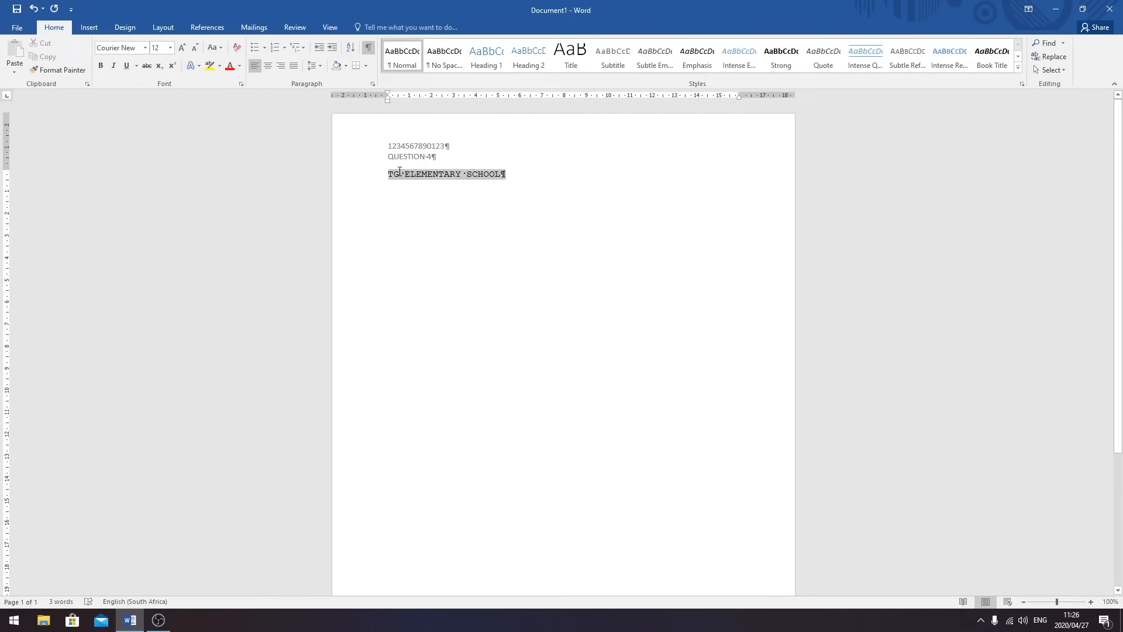
click(105, 69)
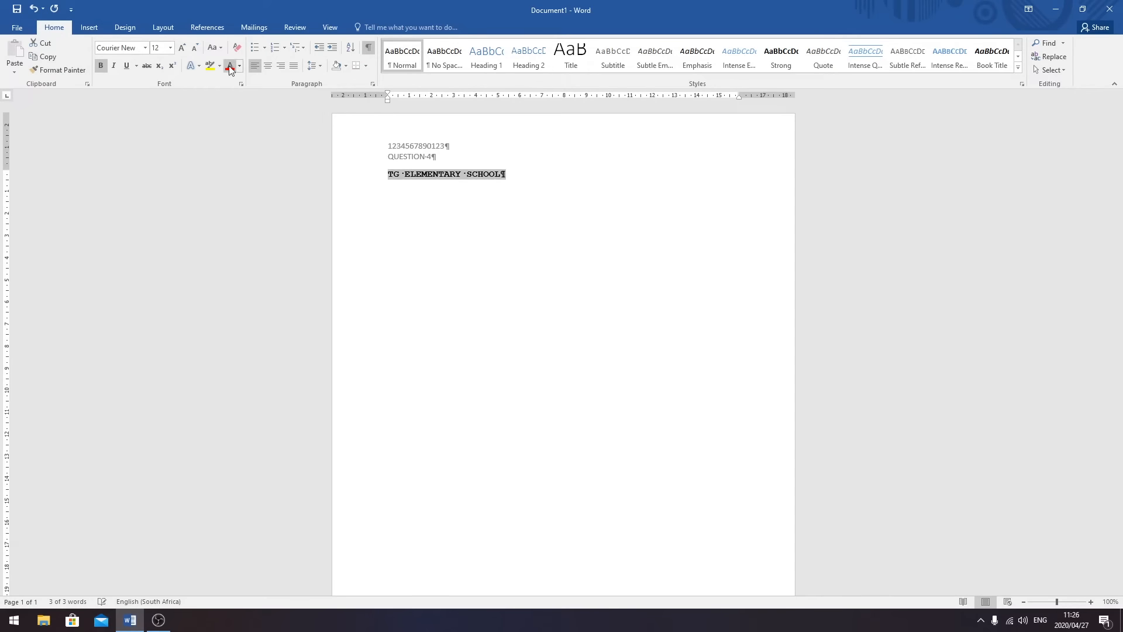
click(269, 65)
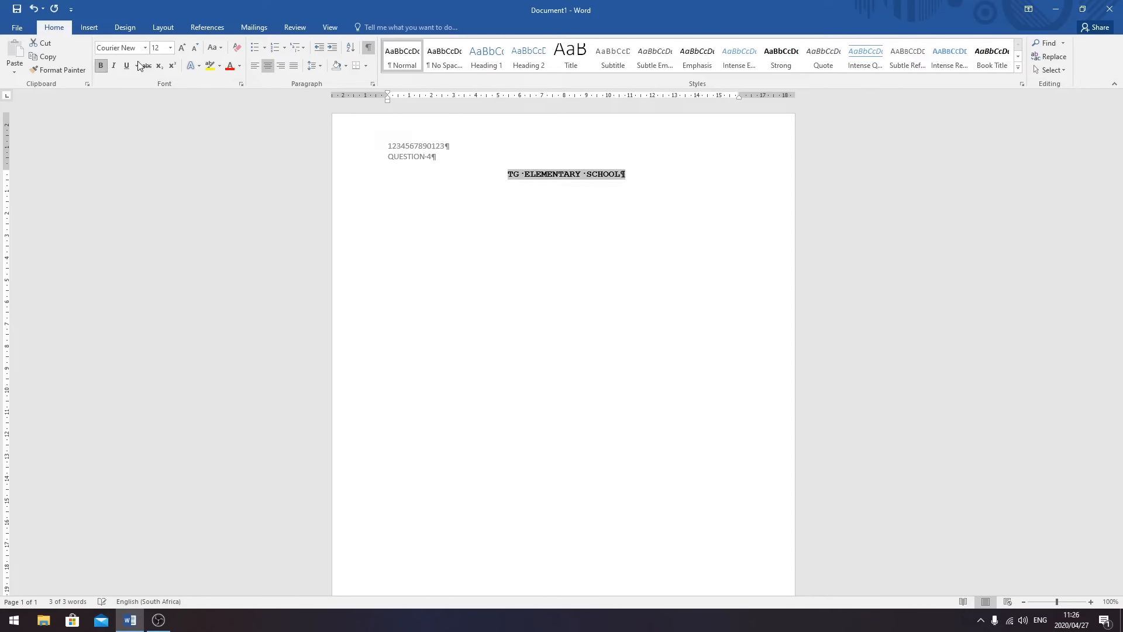
click(170, 48)
click(156, 150)
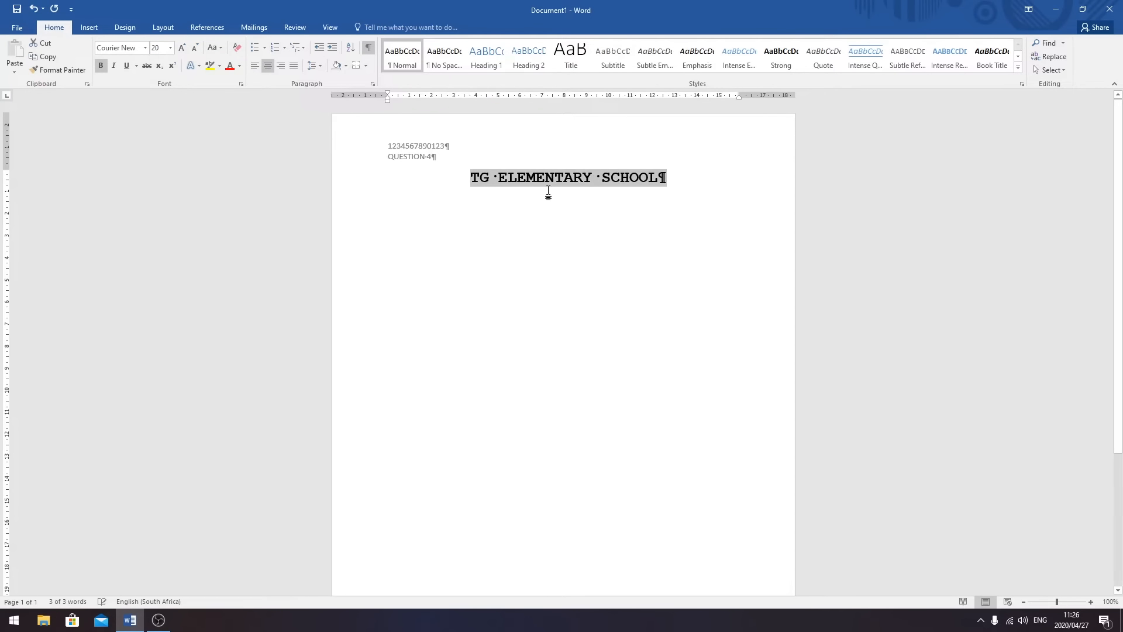
click(666, 177)
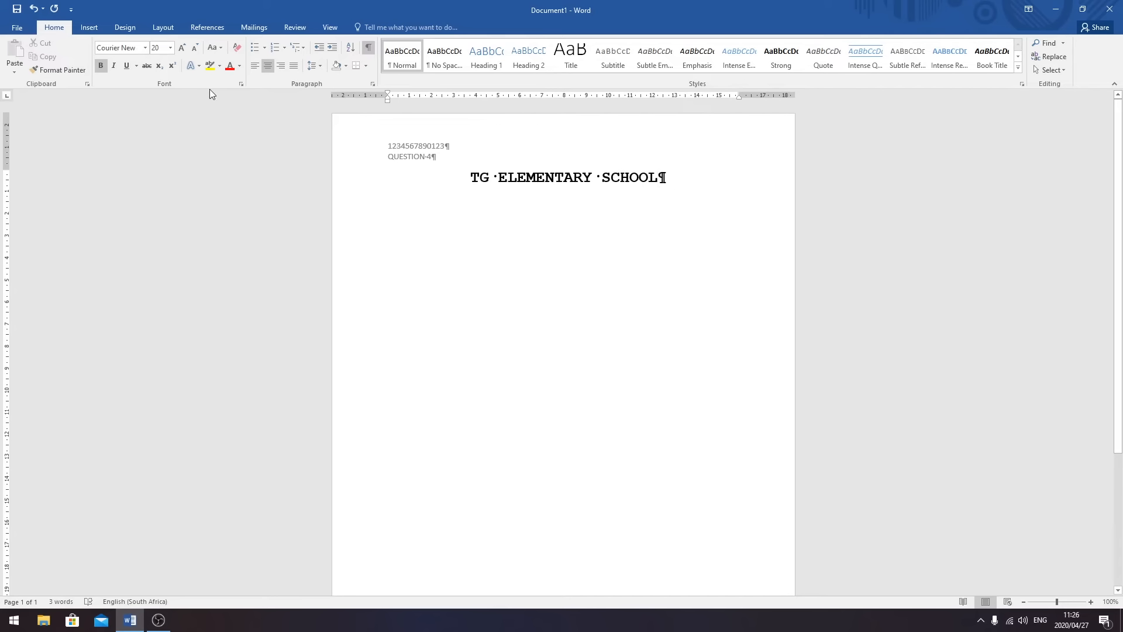
- Switch back to 12 pt non-bold text and add a left-aligned empty line below the heading
click(170, 48)
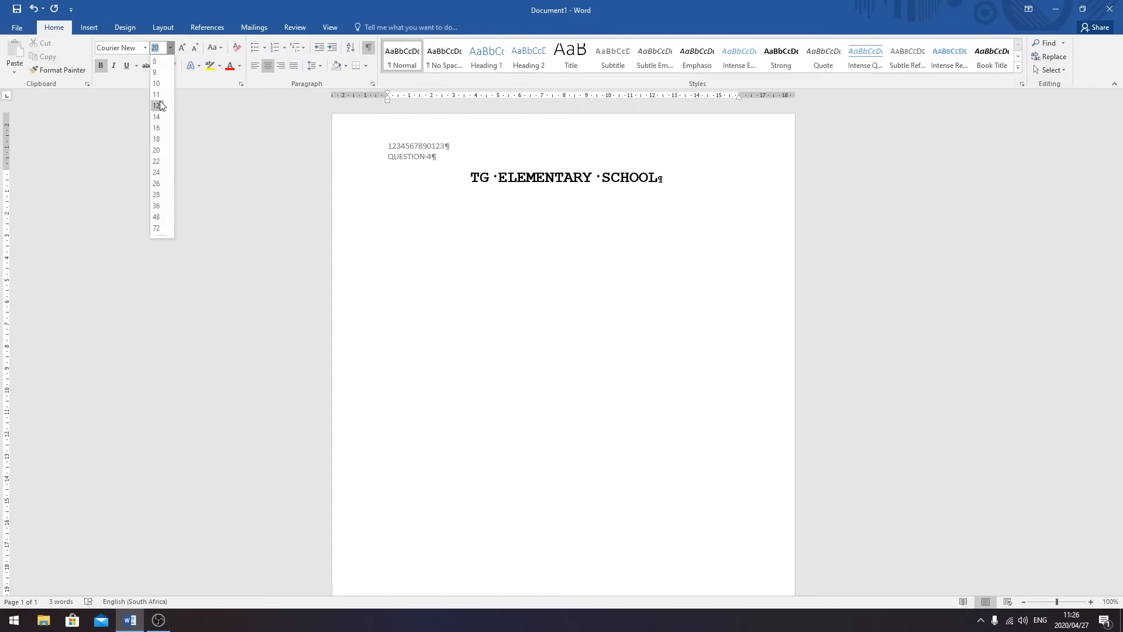
click(160, 102)
click(101, 67)
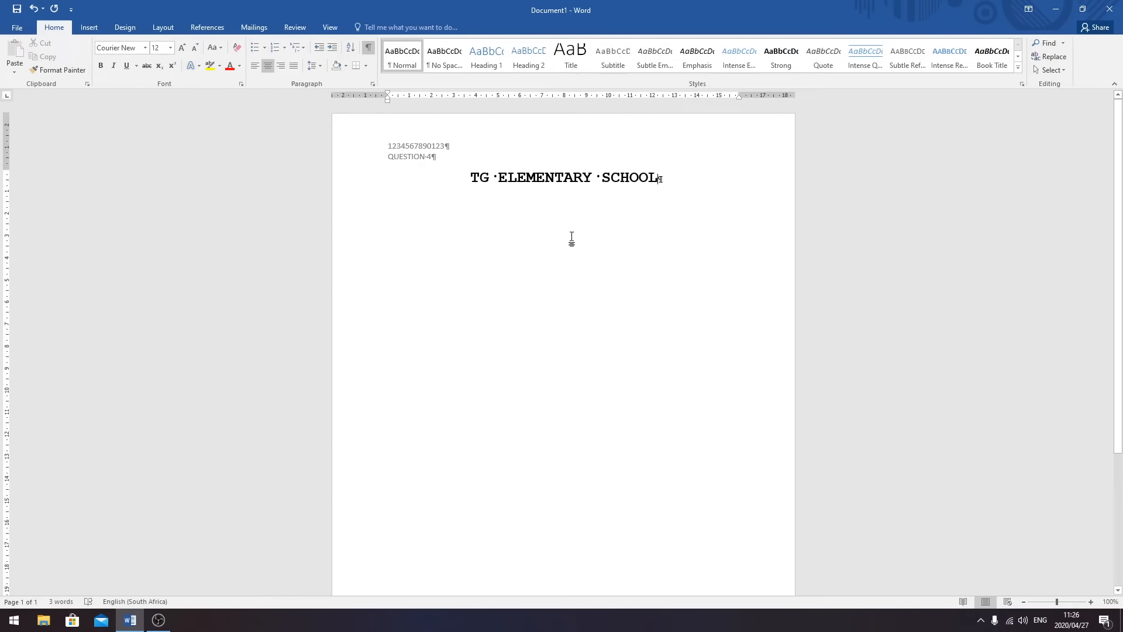
click(661, 178)
key(Return)
key(Return)
key(Return)
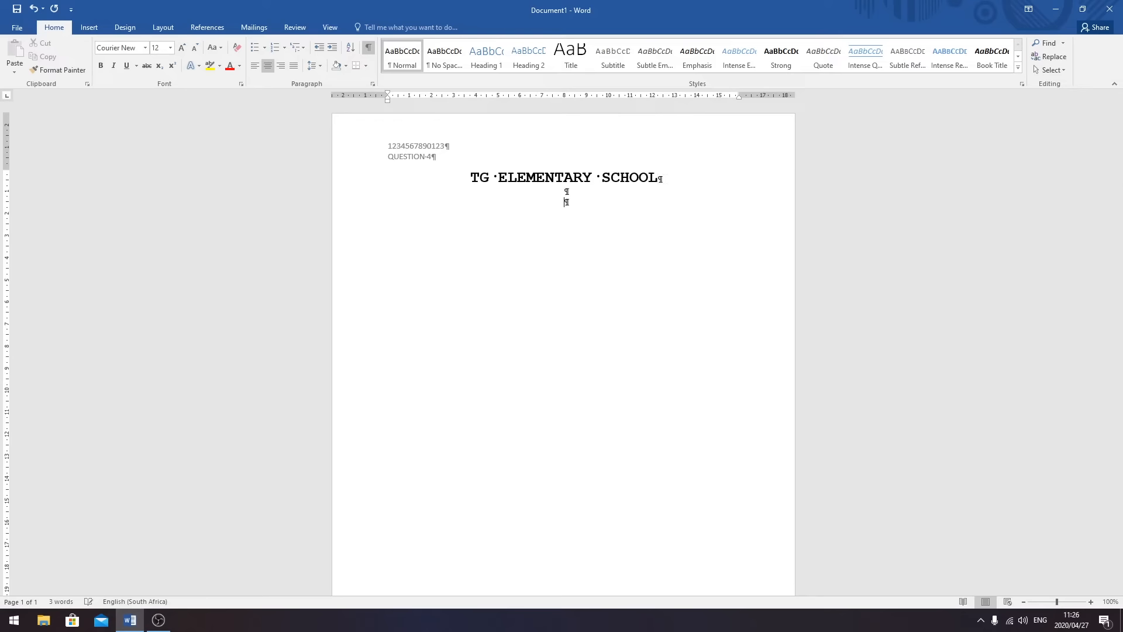
click(258, 66)
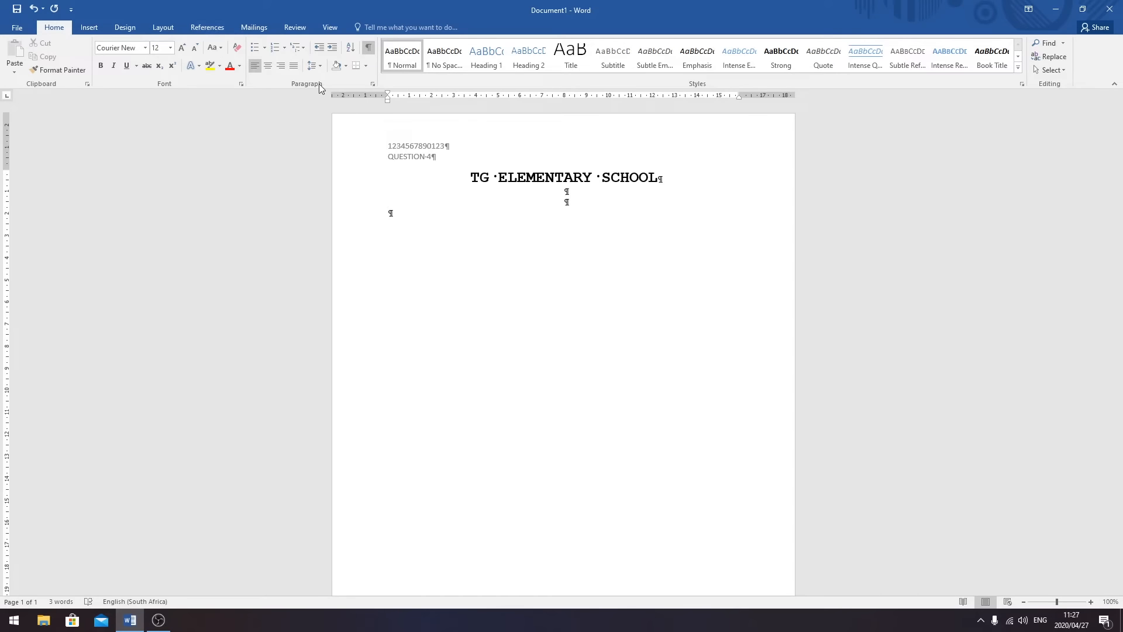
- Give the empty line below the heading a left tab stop at 10 cm
click(373, 84)
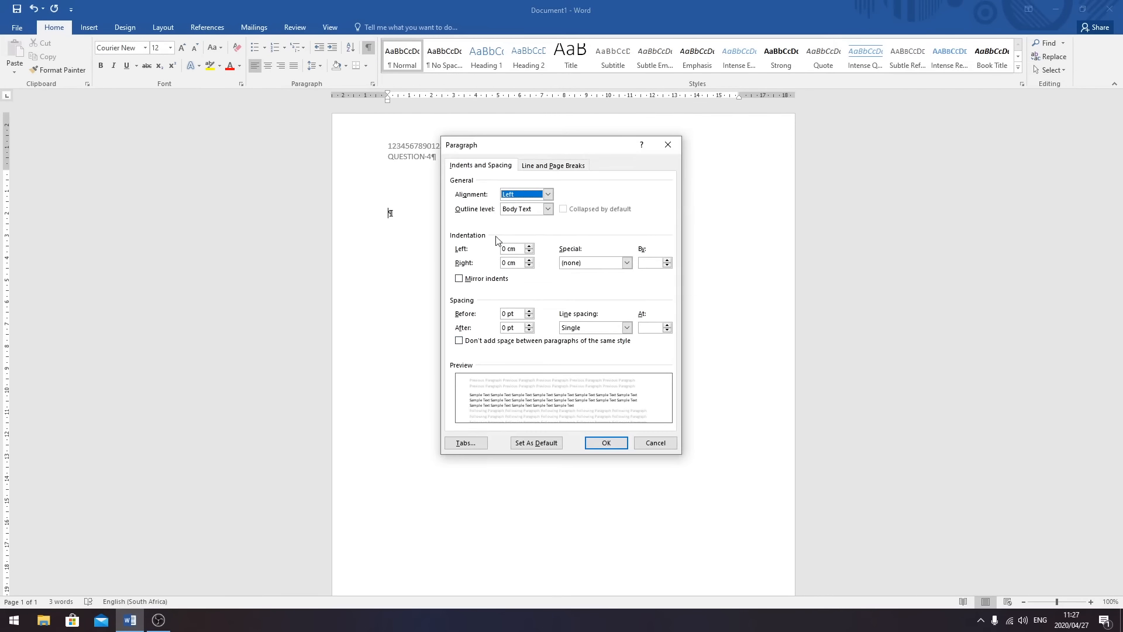
click(651, 443)
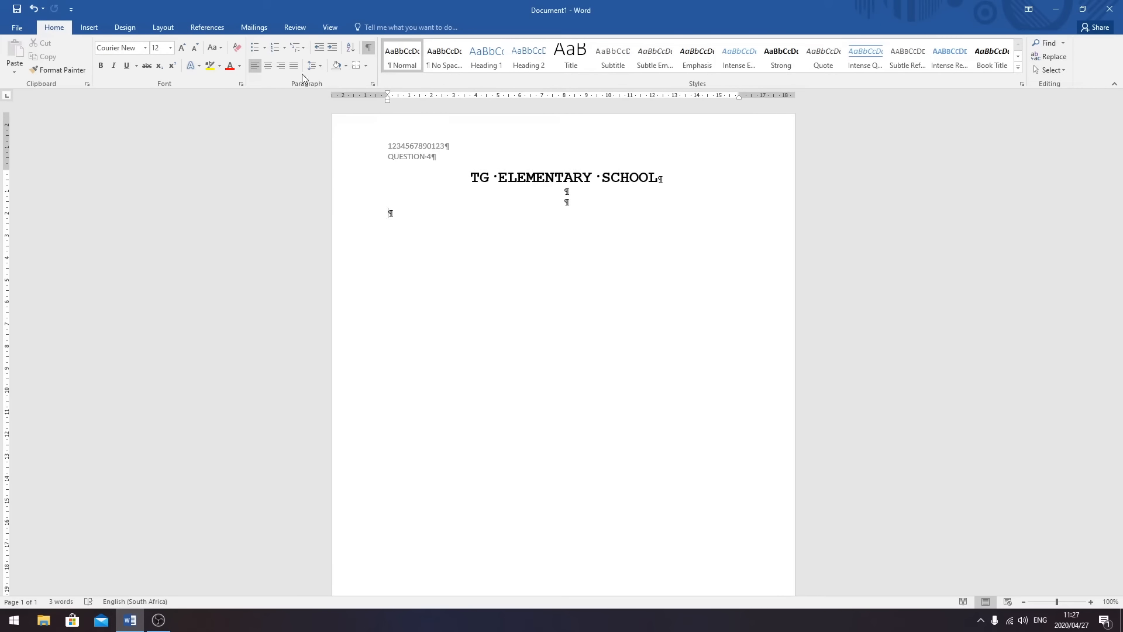
click(372, 85)
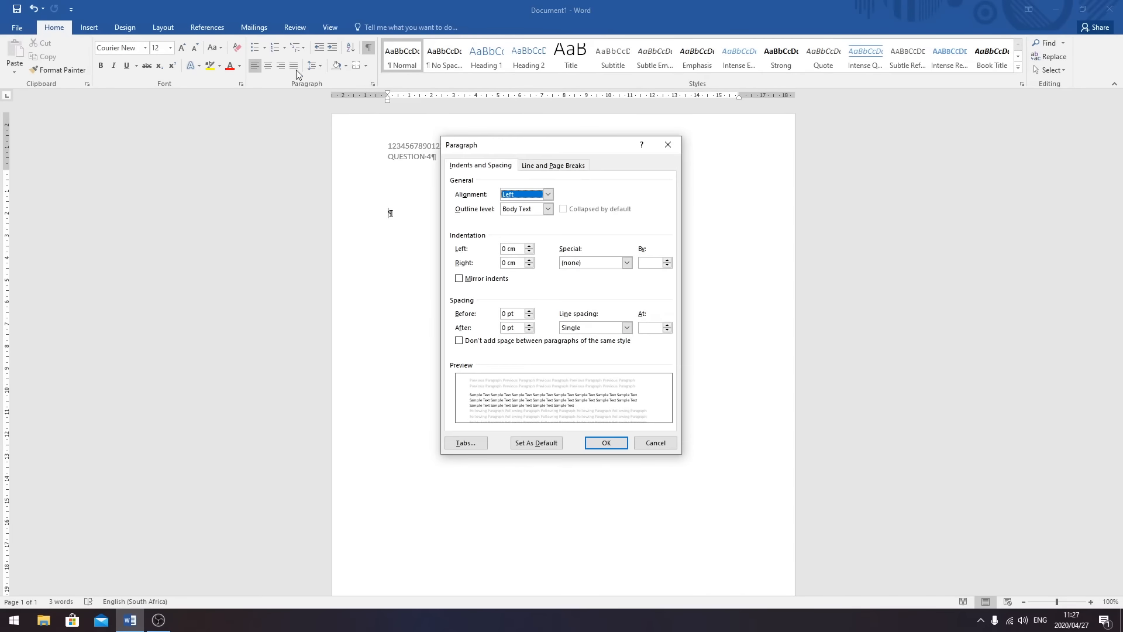
drag(517, 146, 601, 137)
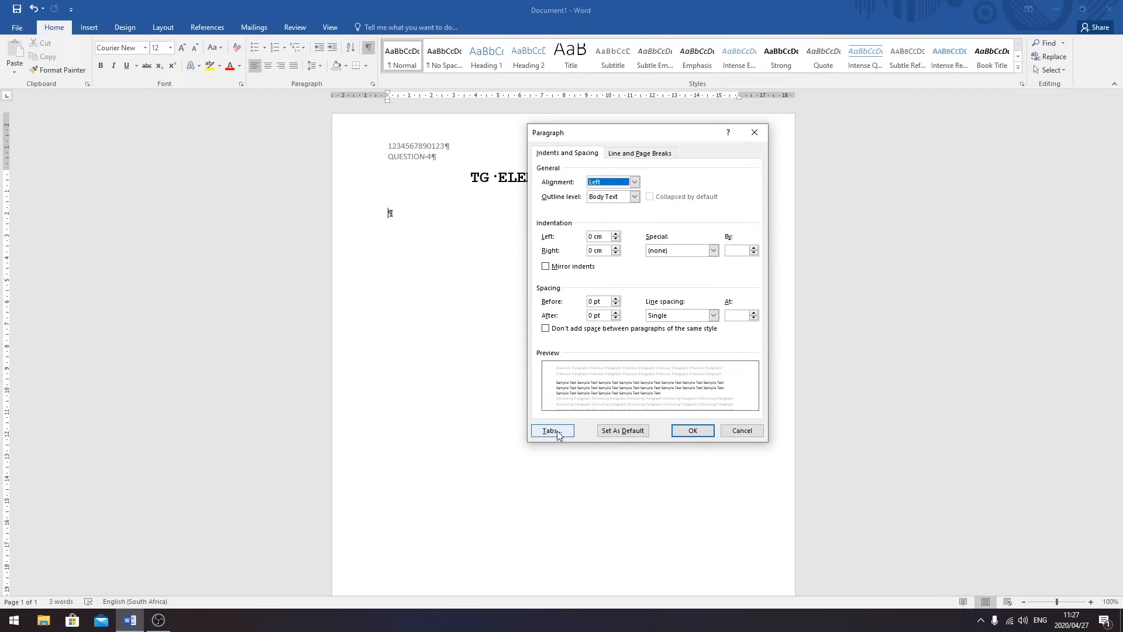
click(553, 430)
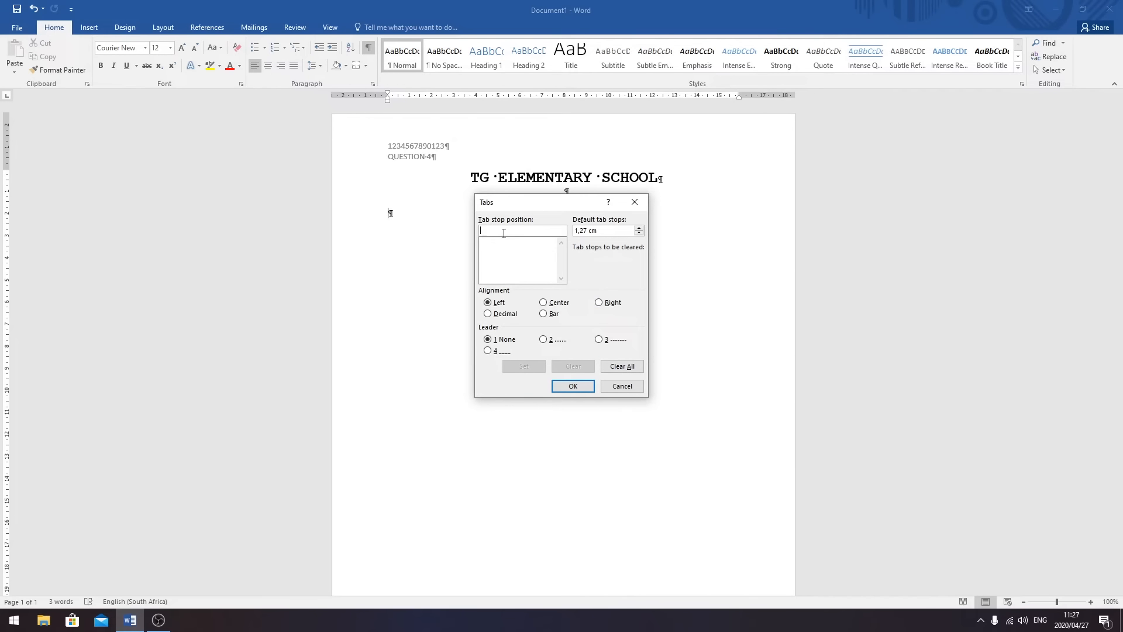
text(10)
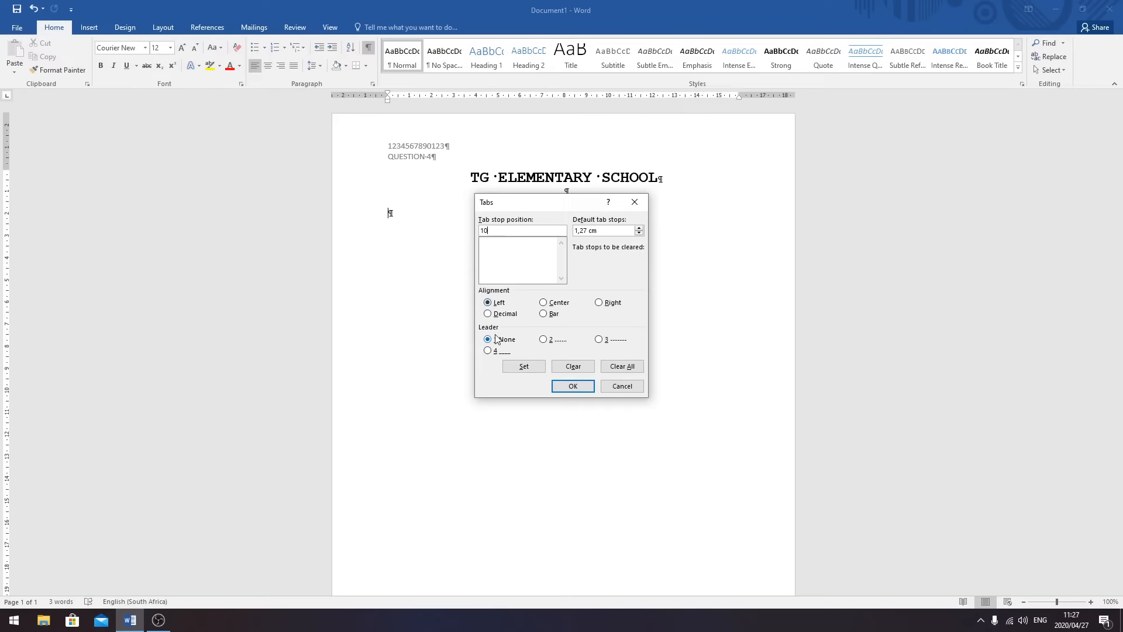
click(523, 366)
click(573, 386)
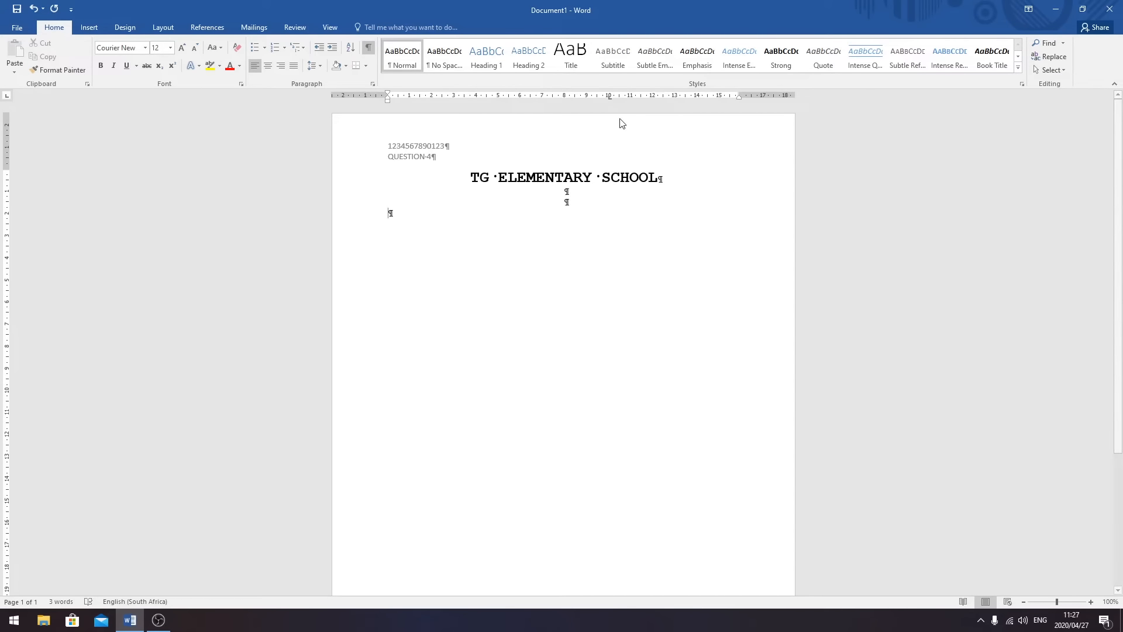
- Type the telephone and fax lines, each followed by an address line tabbed to 10 cm
text(Tel)
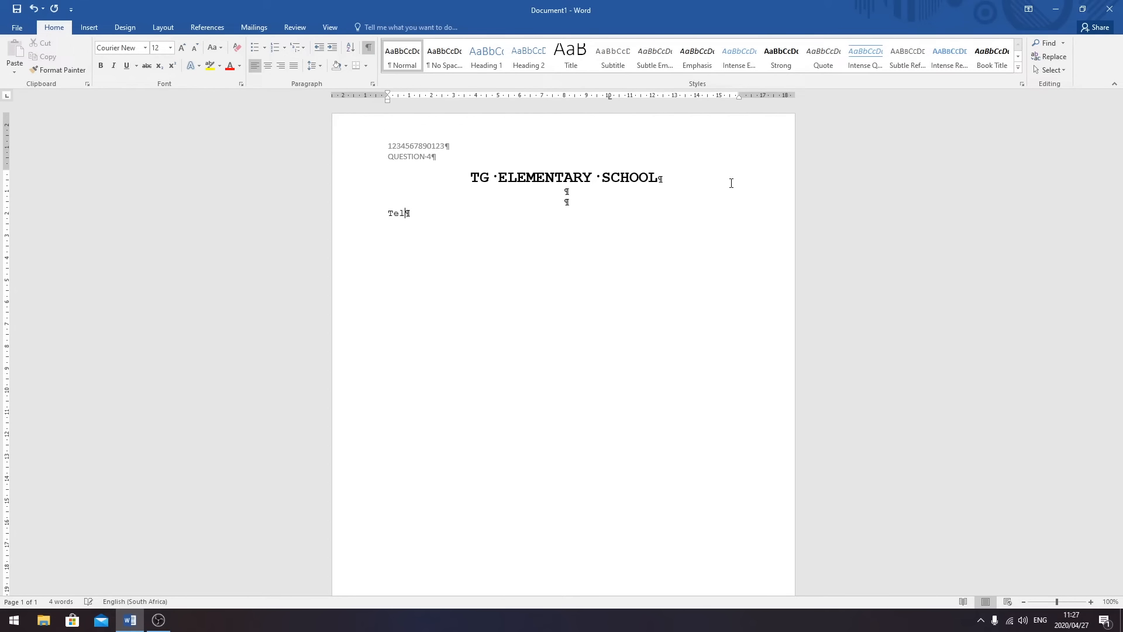
key(Tab)
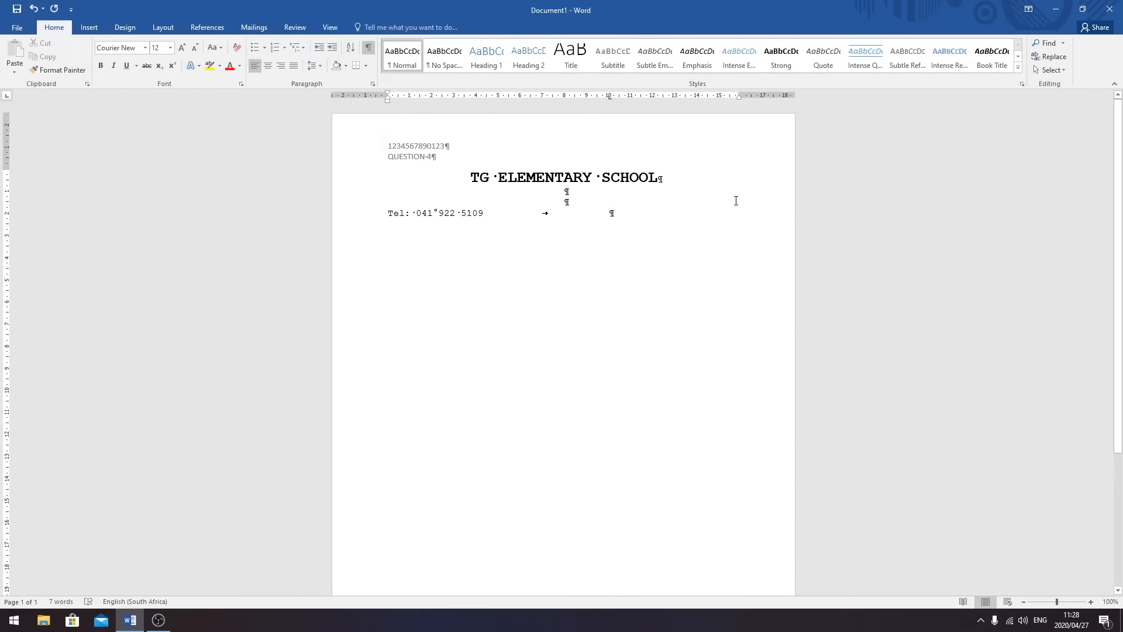
text(PO B)
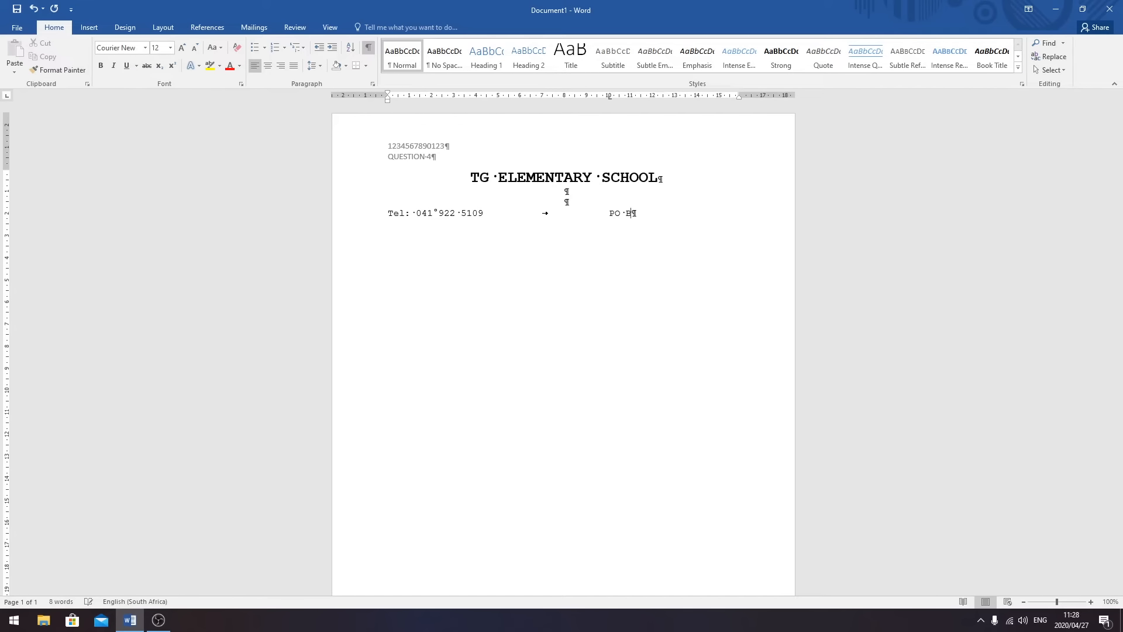
text(ox 134)
key(Return)
text(Fax: )
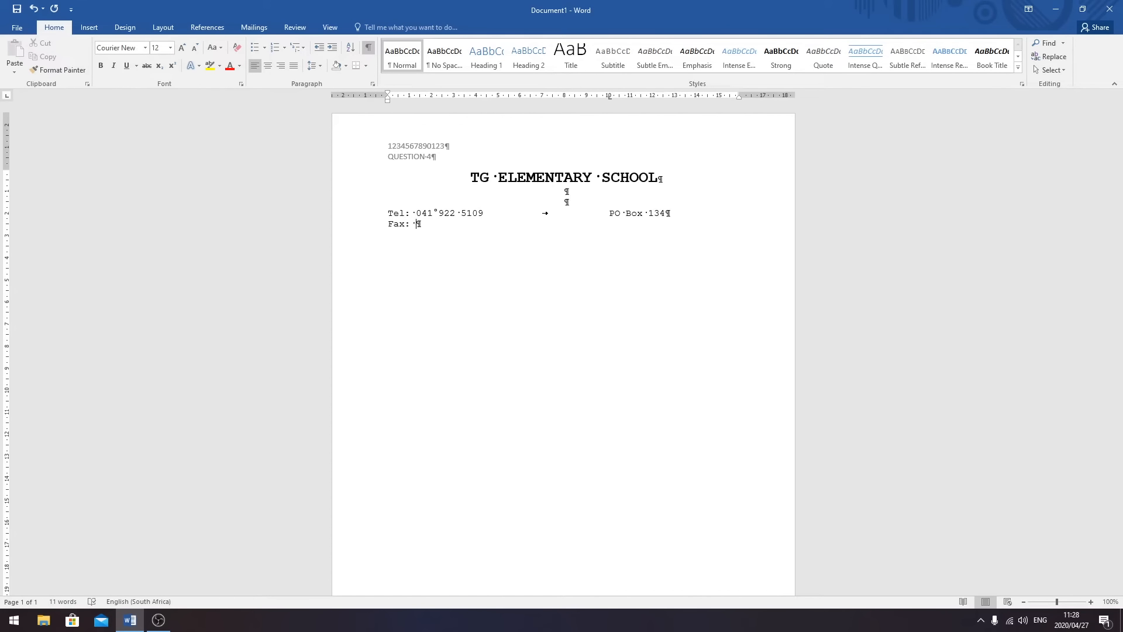
key(ctrl+shift+space)
key(Tab)
text(Kabego Park)
- Add the city and postal code lines at the 10 cm tab, then the date 27 April 2020
key(Return)
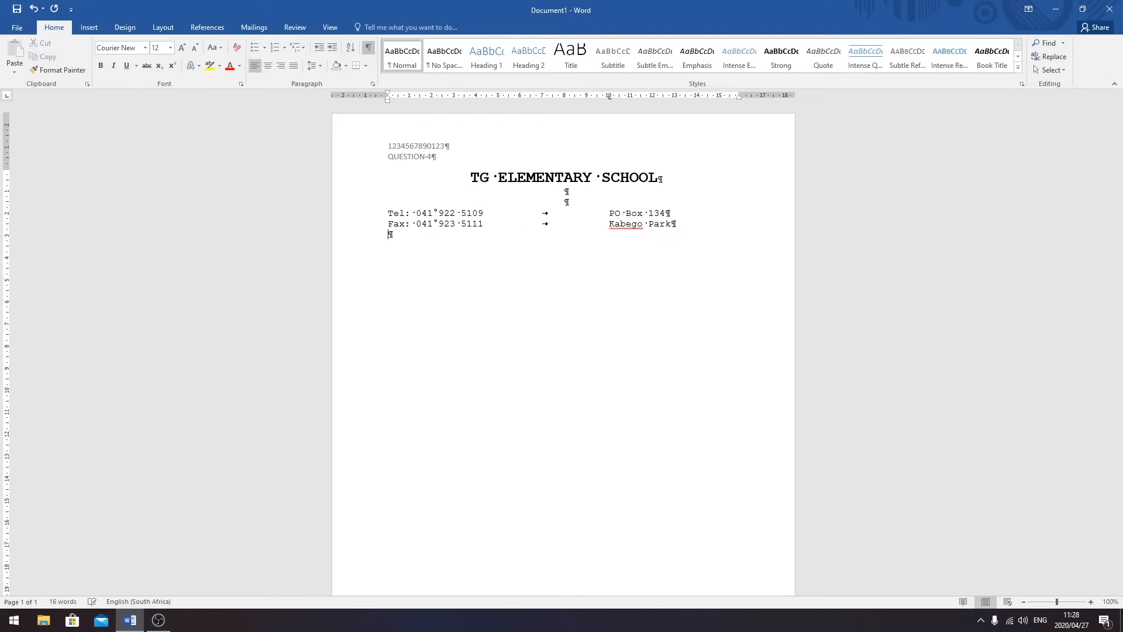
key(Tab)
text(PORT ELIZABETH)
key(Return)
key(Tab)
text(6700)
key(Return)
key(Return)
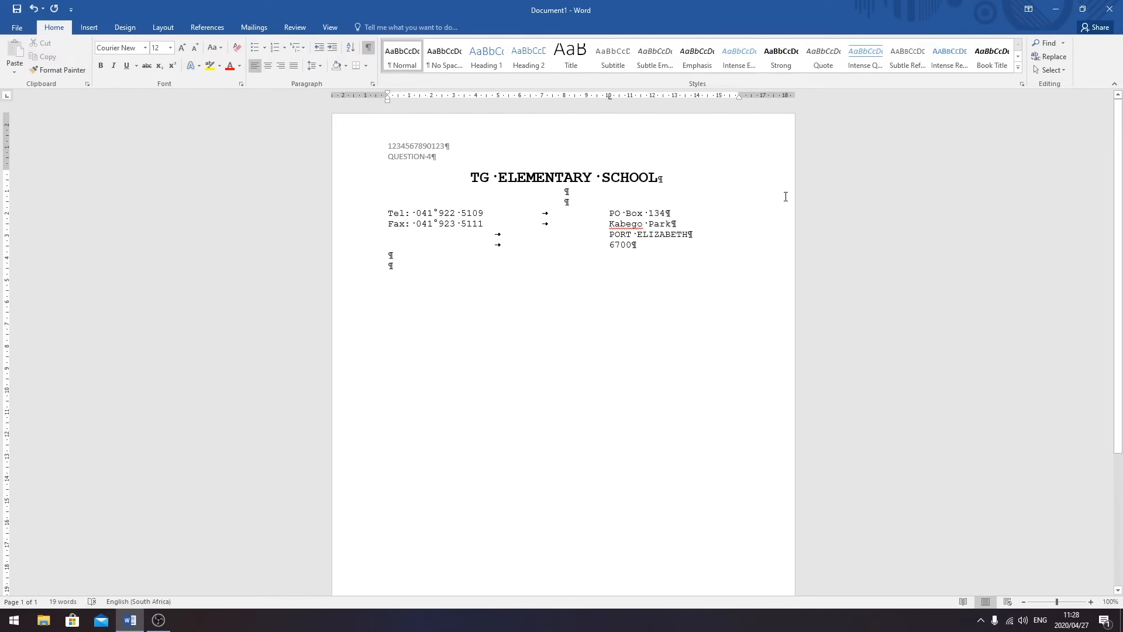
text(27 April 2020)
- Add a bold TO WHOM IT MAY CONCERN line below the date
key(Return)
key(Return)
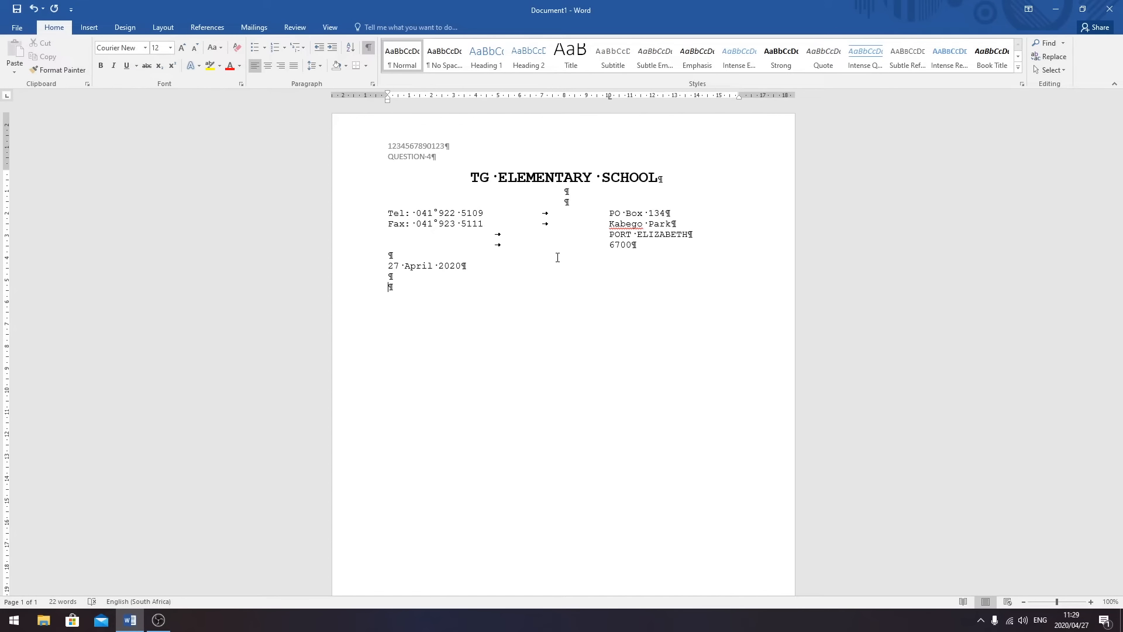
text(TO WHOM IT MAY CONCERN)
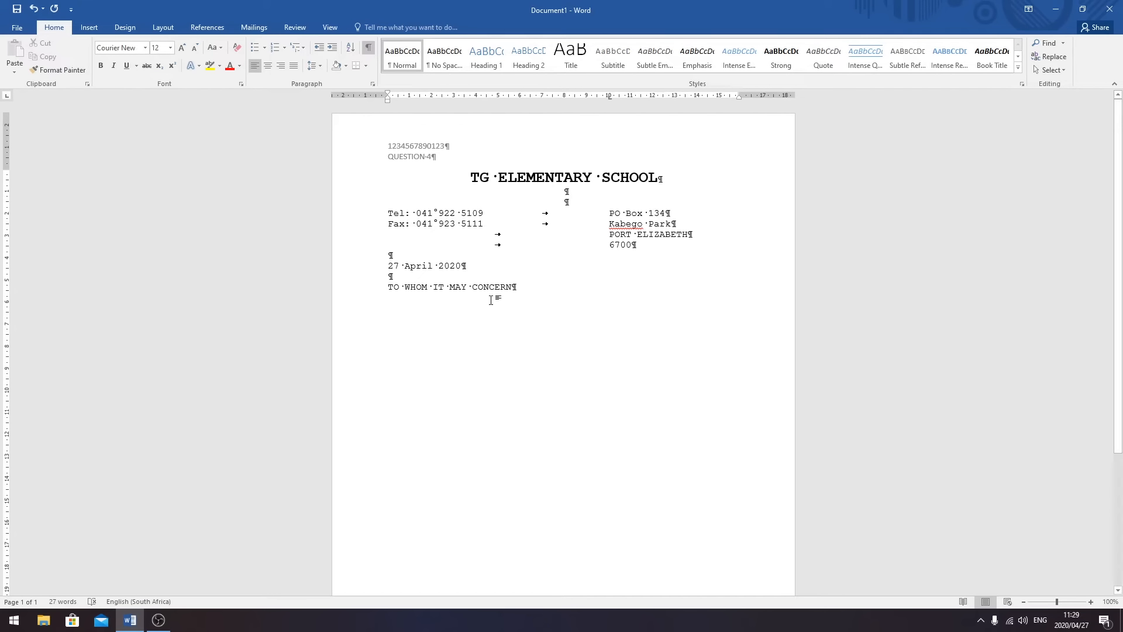
drag(515, 287, 377, 299)
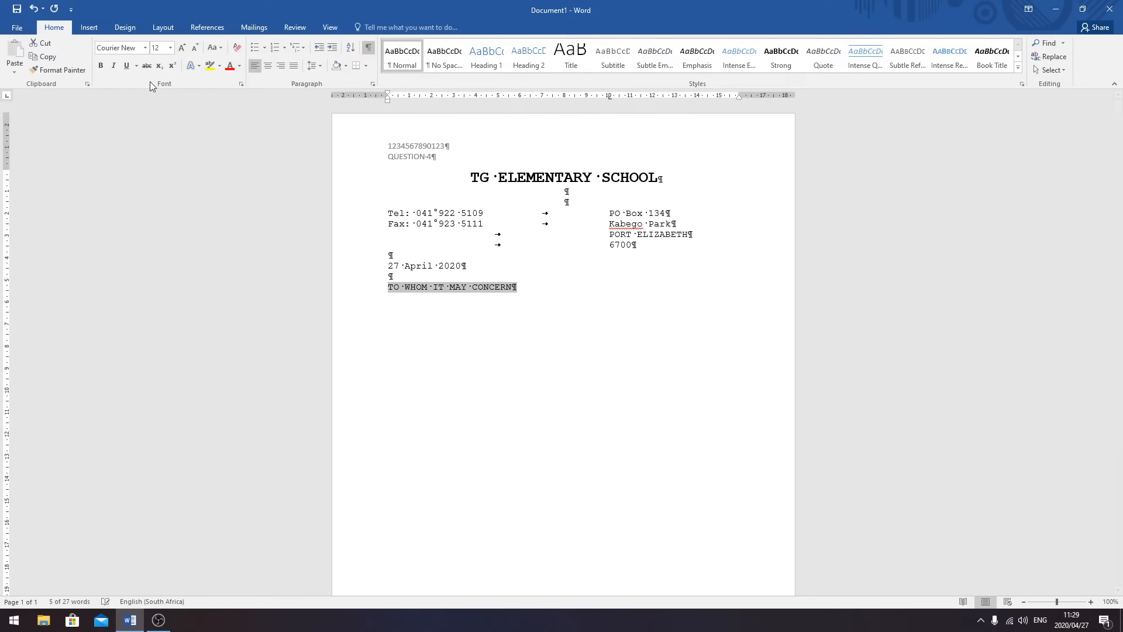
click(104, 67)
click(497, 298)
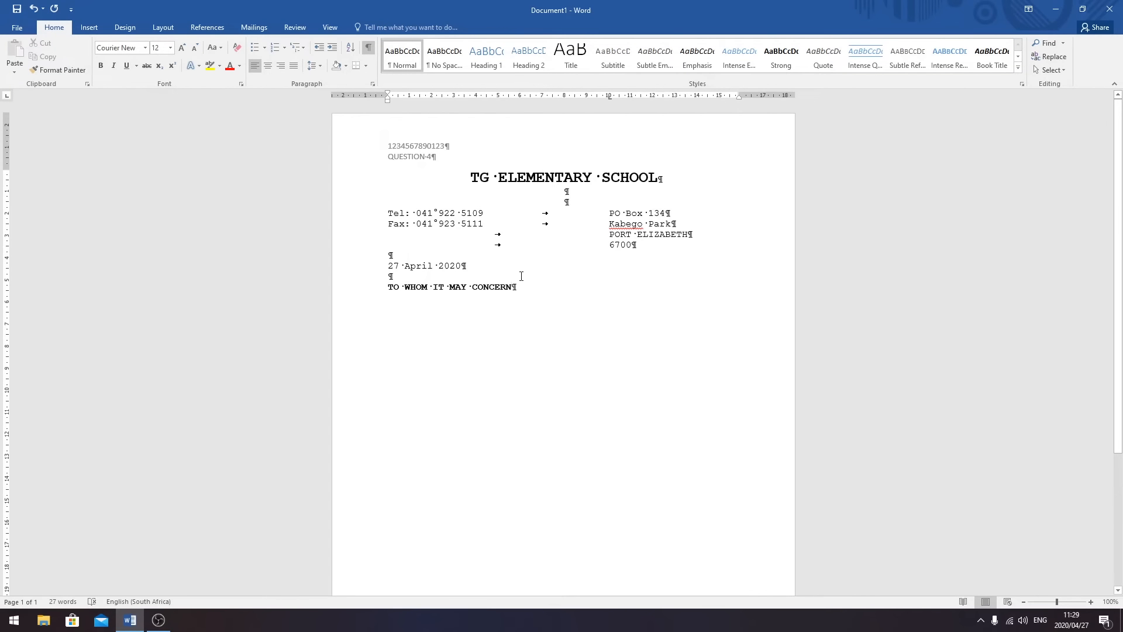
key(Return)
key(Return)
- Type the opening paragraph recommending the candidate, a 5th grade substitute at TG Elementary School
text(I)
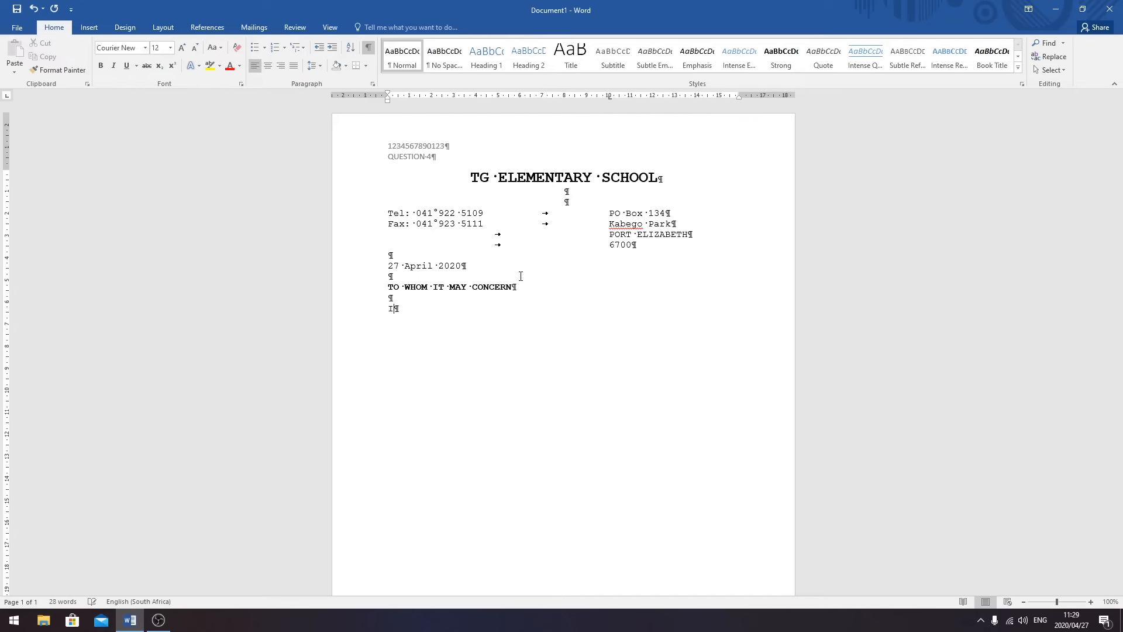
text(t ism with)
key(BackSpace)
key(BackSpace)
key(BackSpace)
key(BackSpace)
key(BackSpace)
key(BackSpace)
key(BackSpace)
text(with confidence)
text(that I writ)
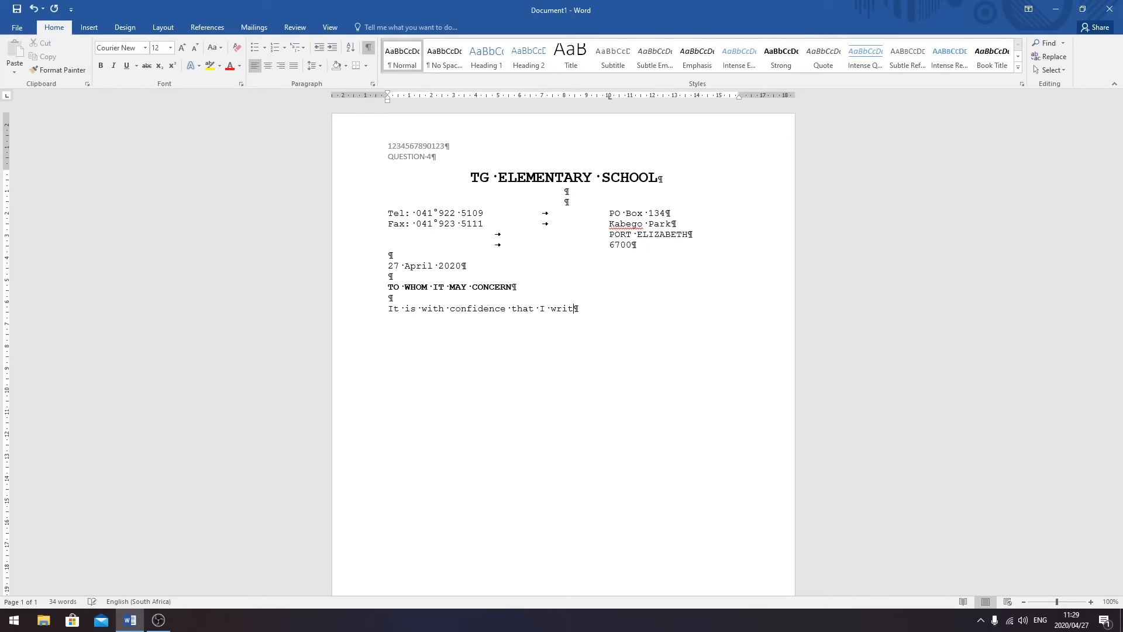
text(e this le)
text(tter o)
text(f )
text(recommend)
text(ation )
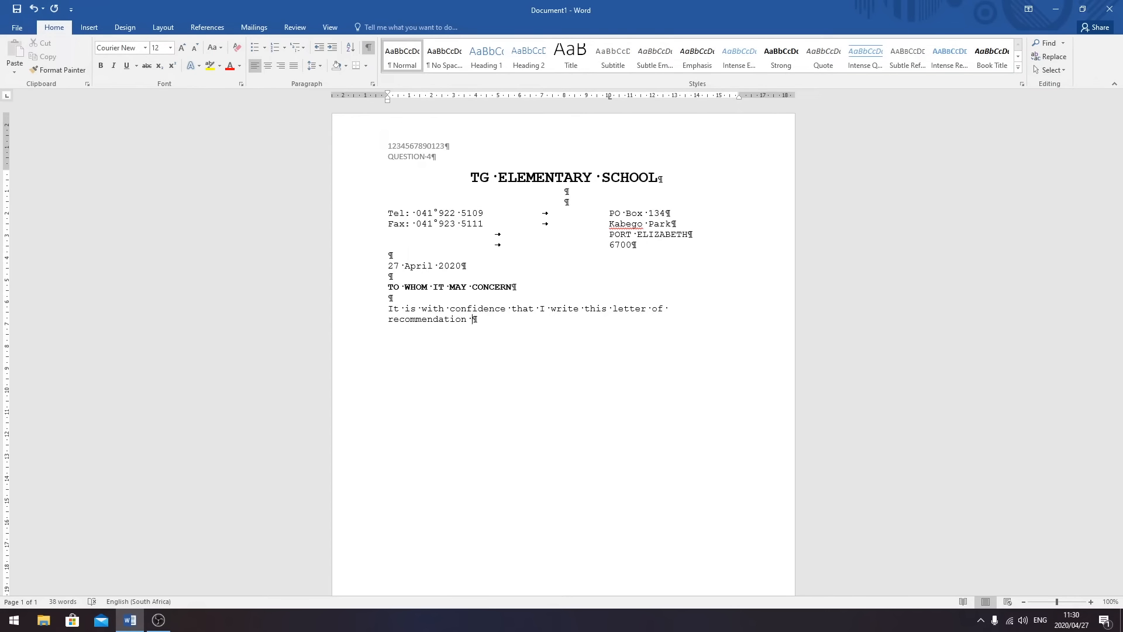
text(for)
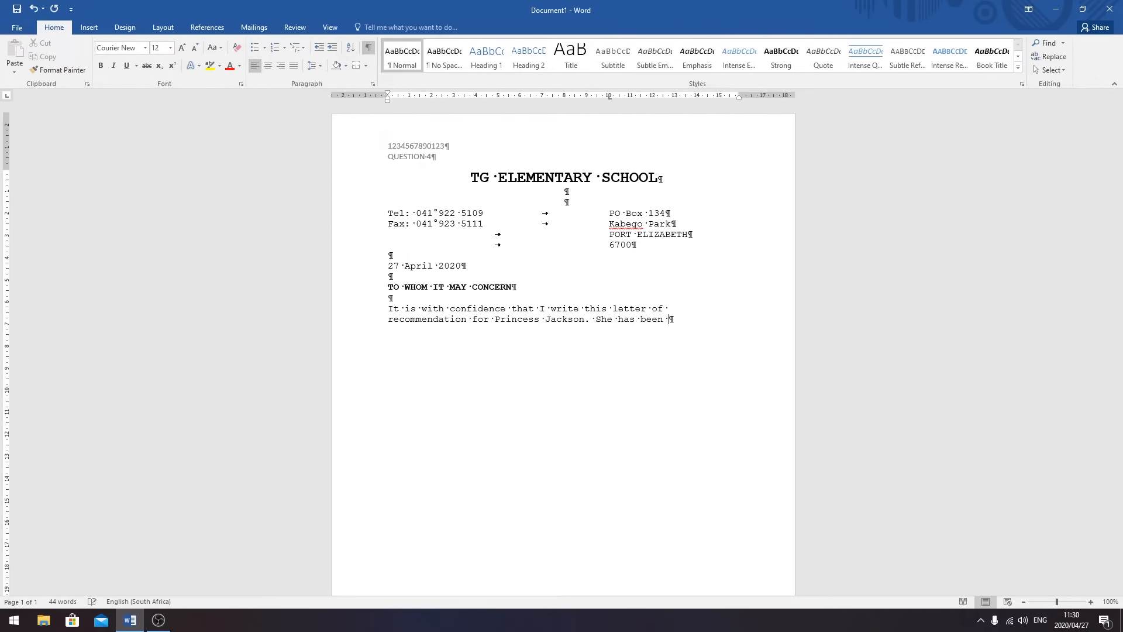
text(a subst)
text(itute )
text(teacher )
text(for a)
text(5)
text(th)
text(grade cla)
text(ss at)
text( TG E)
text(lementary )
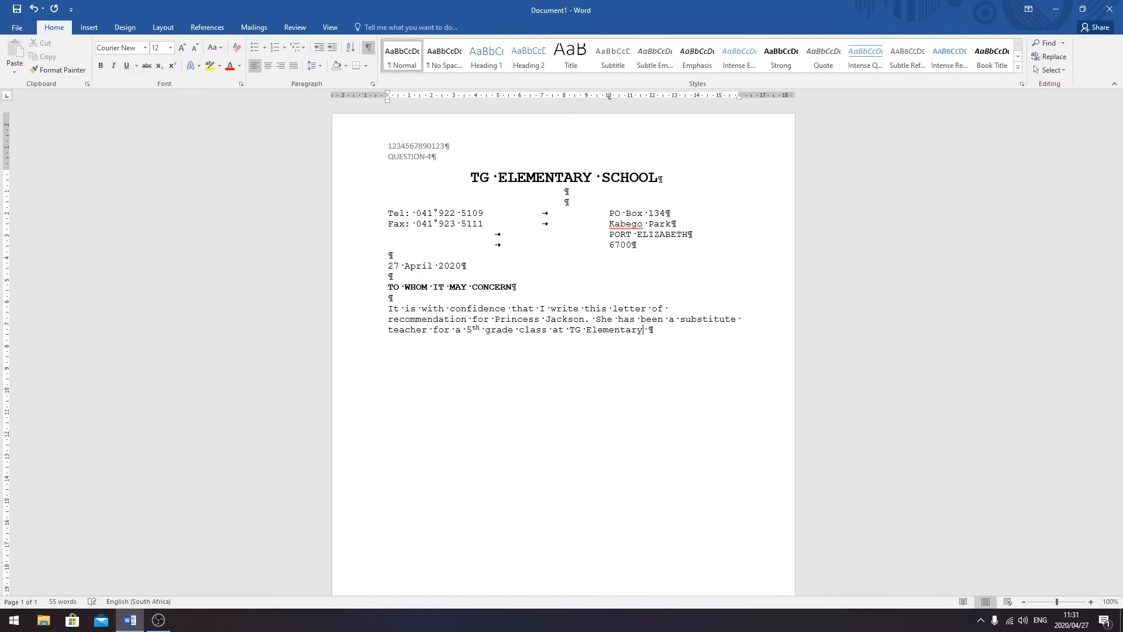
text(School)
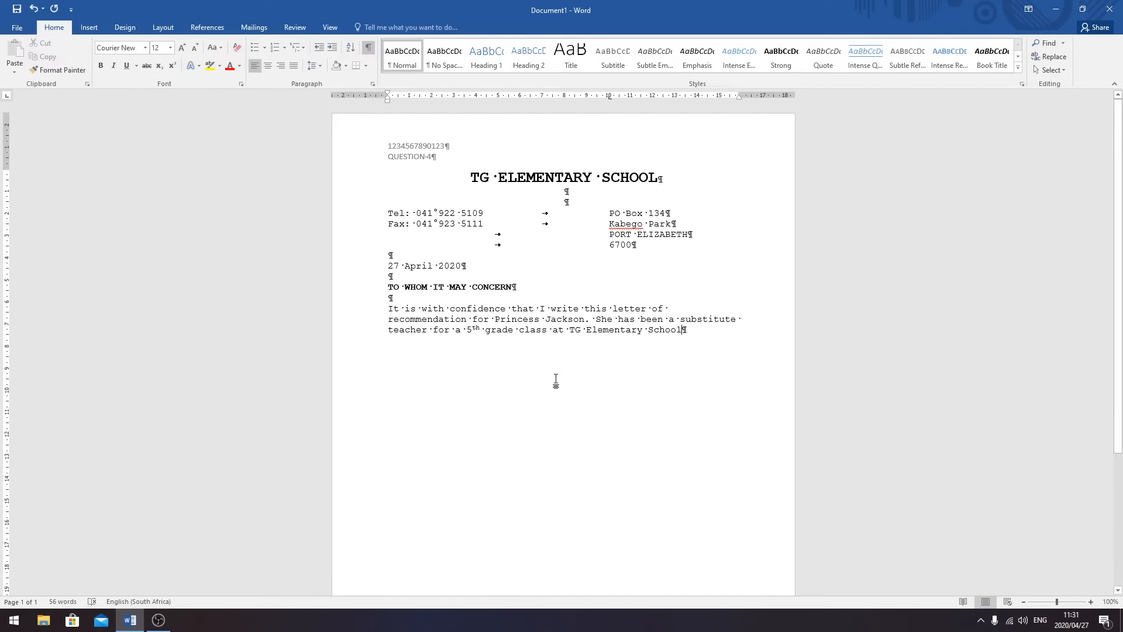
drag(591, 331, 586, 330)
drag(654, 330, 647, 330)
click(688, 350)
text(se)
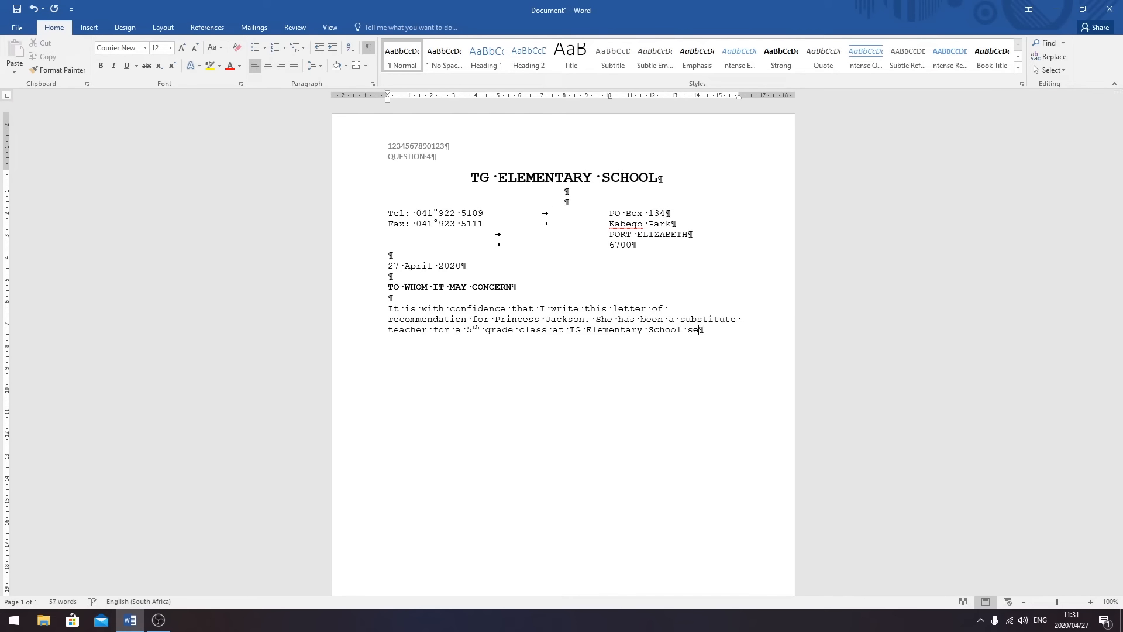
text(veral)
text( time )
text(during thi)
text(s )
text(school )
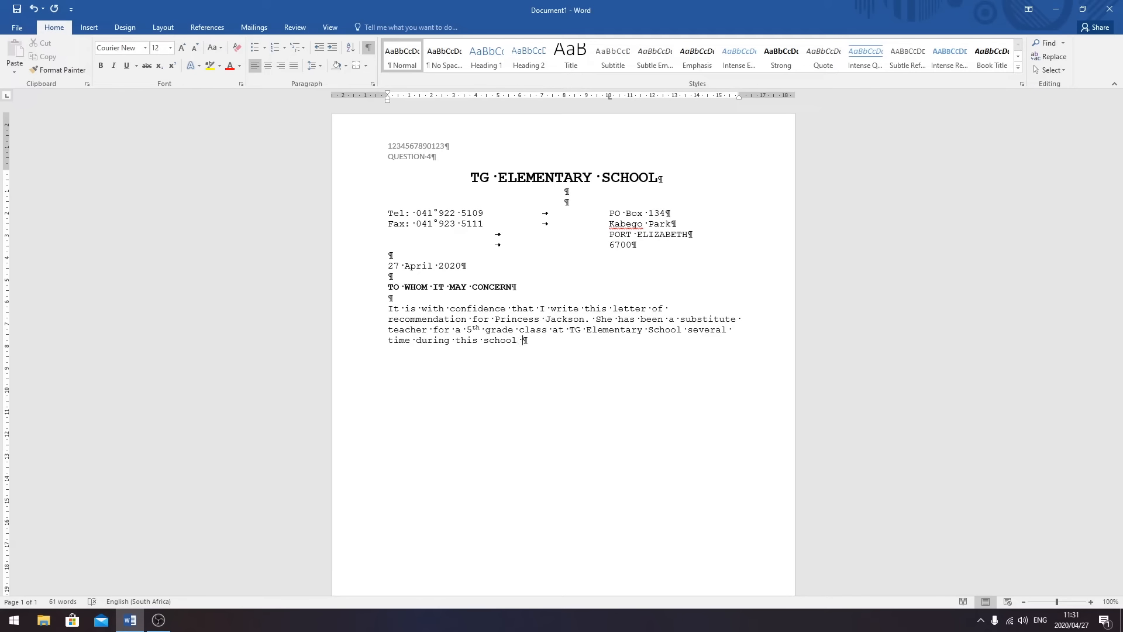
text(year.)
- Start a second paragraph praising her as a professional, competent, organised and prepared teacher
key(Return)
key(Return)
text(During the time that she a)
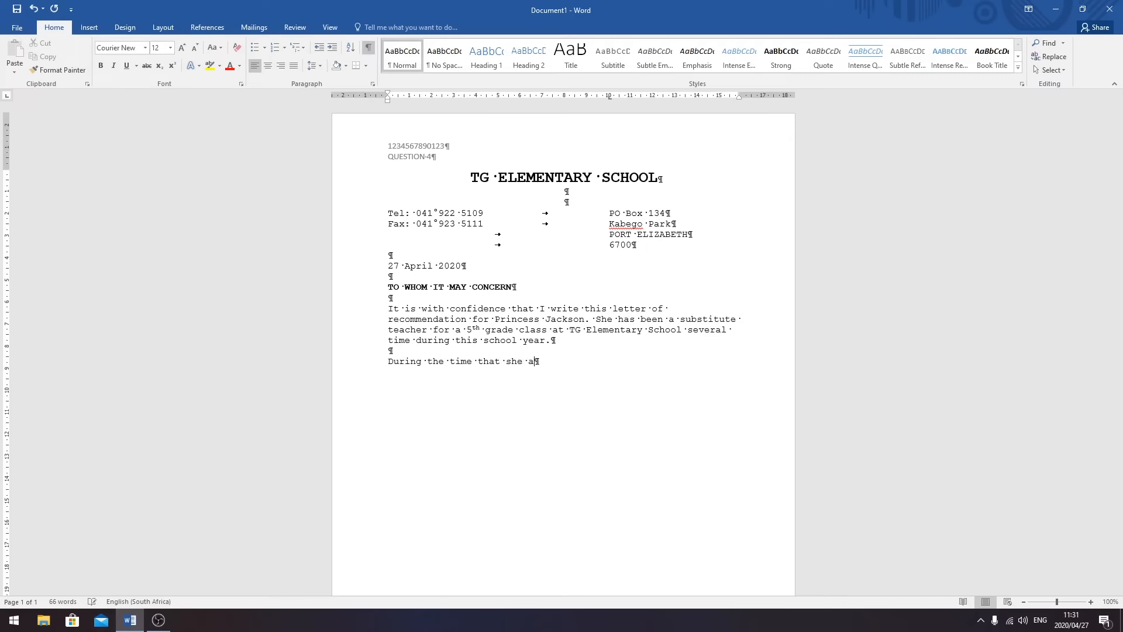
text(cted as a substitute teacher, I)
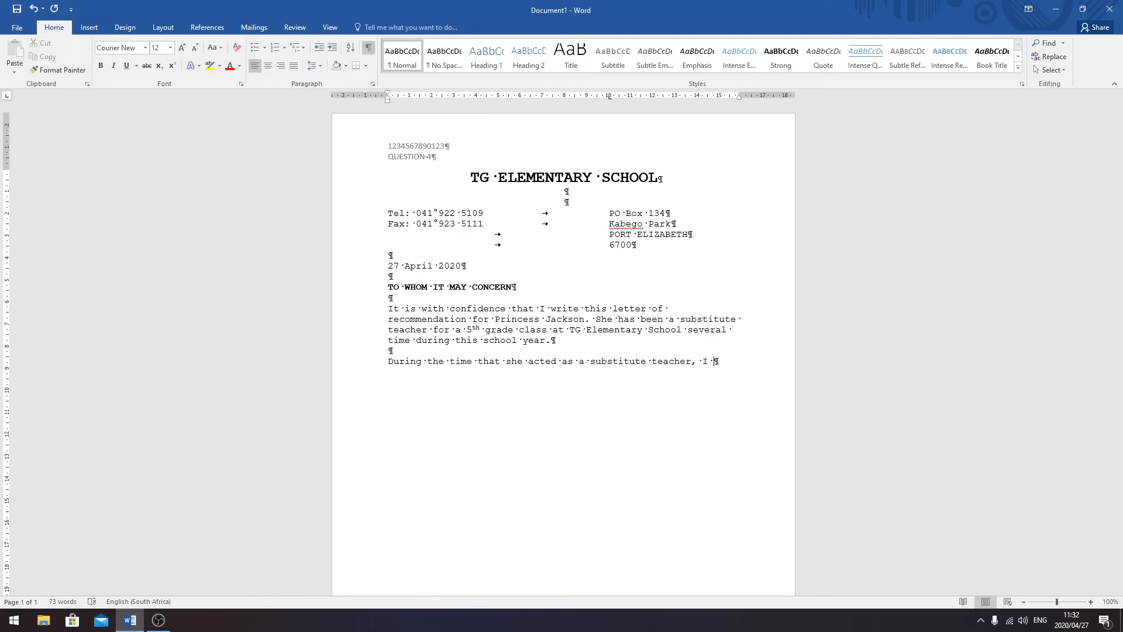
text(have alw)
text(ays )
text(found her )
text(to be )
text(a ver)
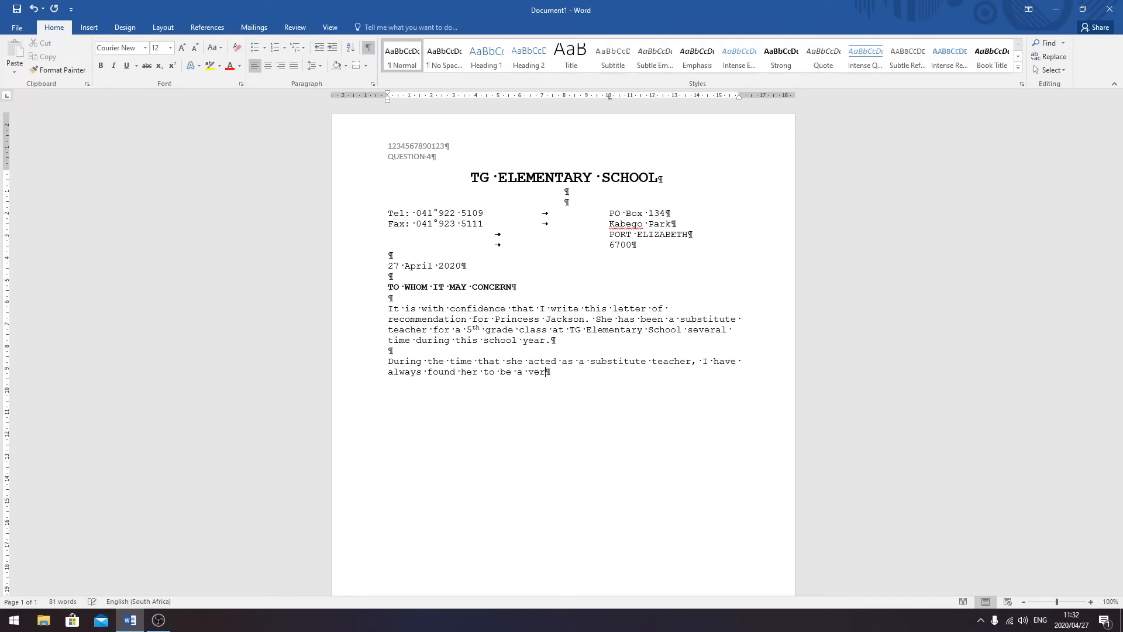
text(y professional)
key(BackSpace)
text(, competent te)
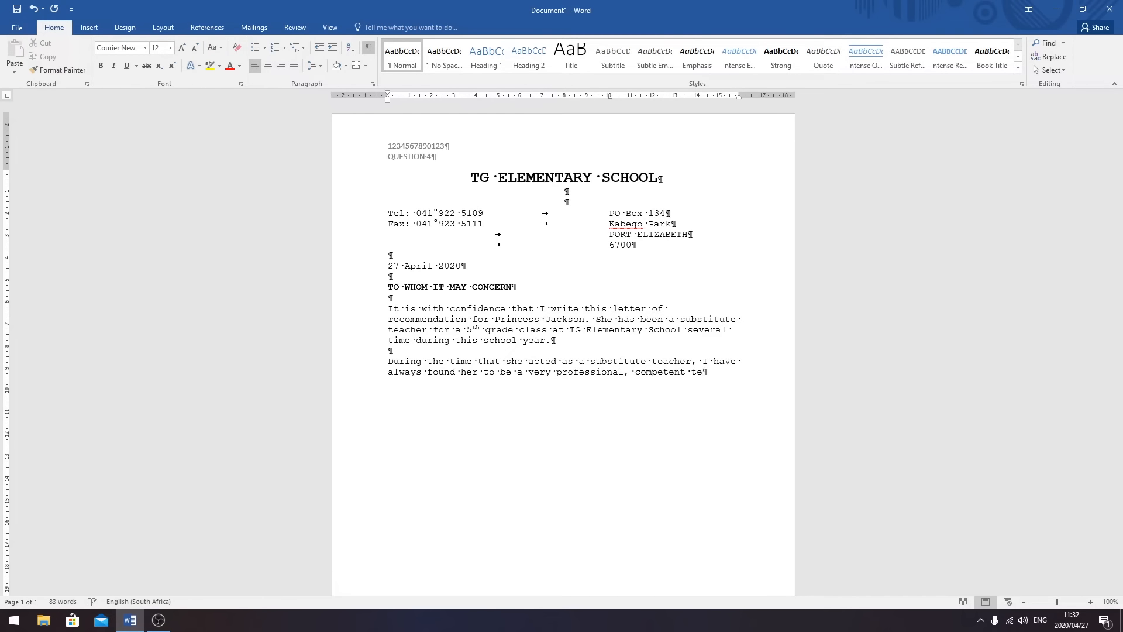
text(acher in all respects, one that is oprganised)
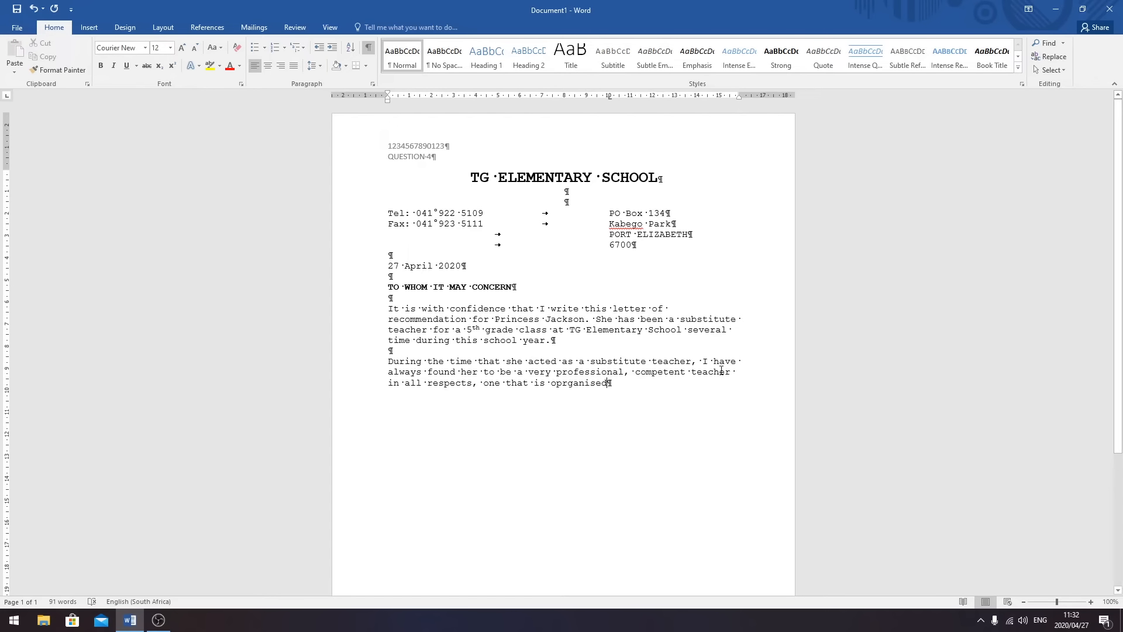
drag(730, 373, 656, 377)
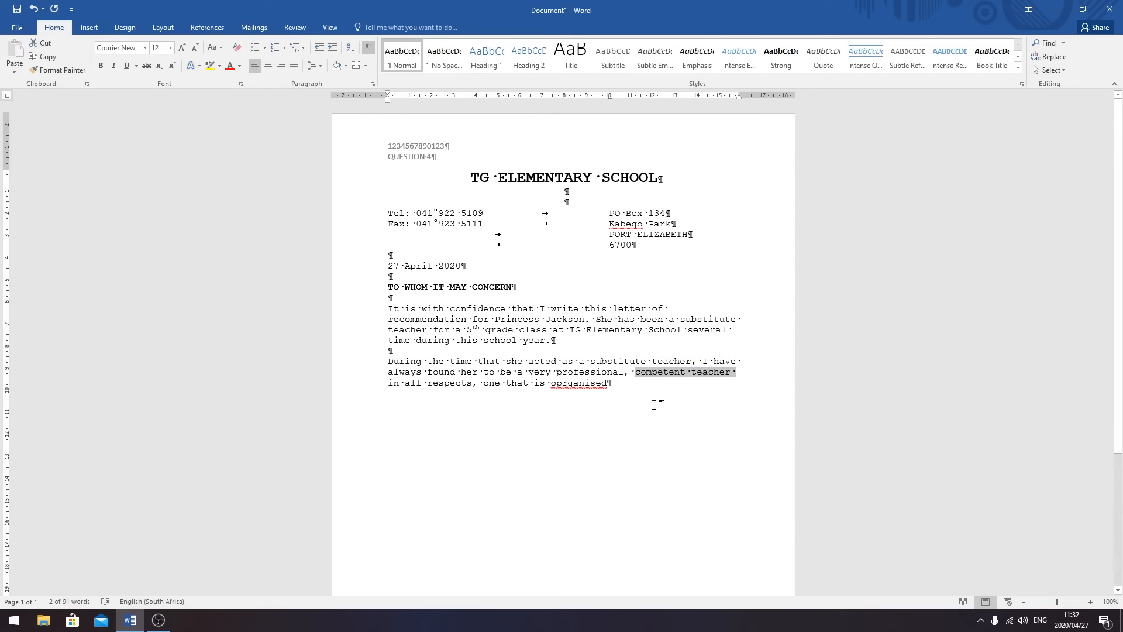
click(562, 384)
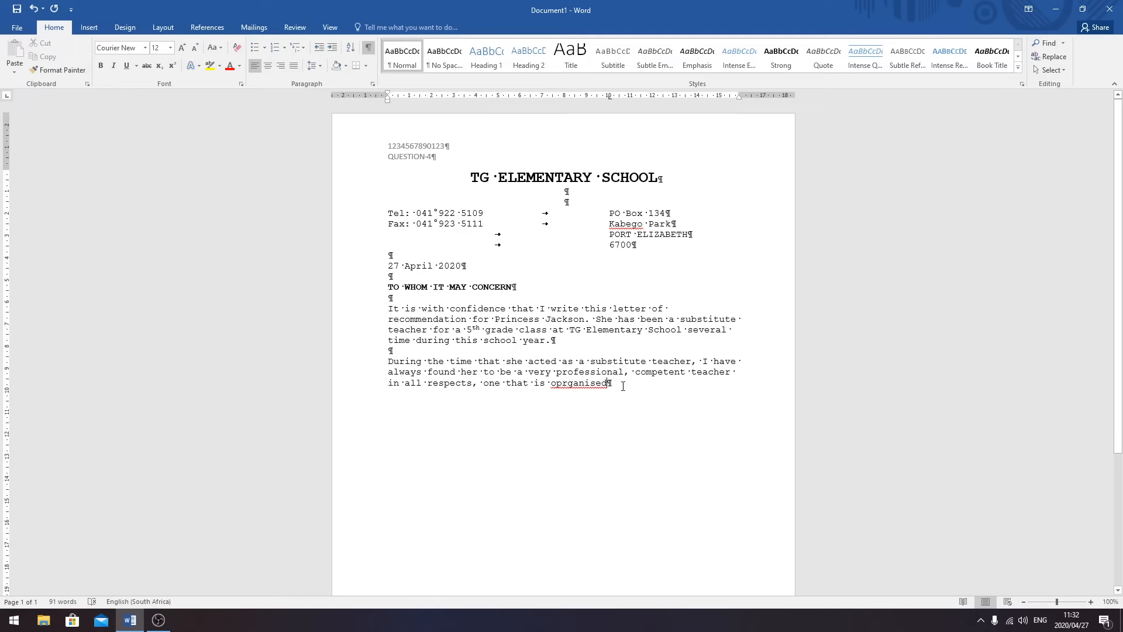
key(BackSpace)
key(BackSpace)
key(BackSpace)
key(BackSpace)
key(BackSpace)
key(BackSpace)
key(BackSpace)
key(BackSpace)
key(BackSpace)
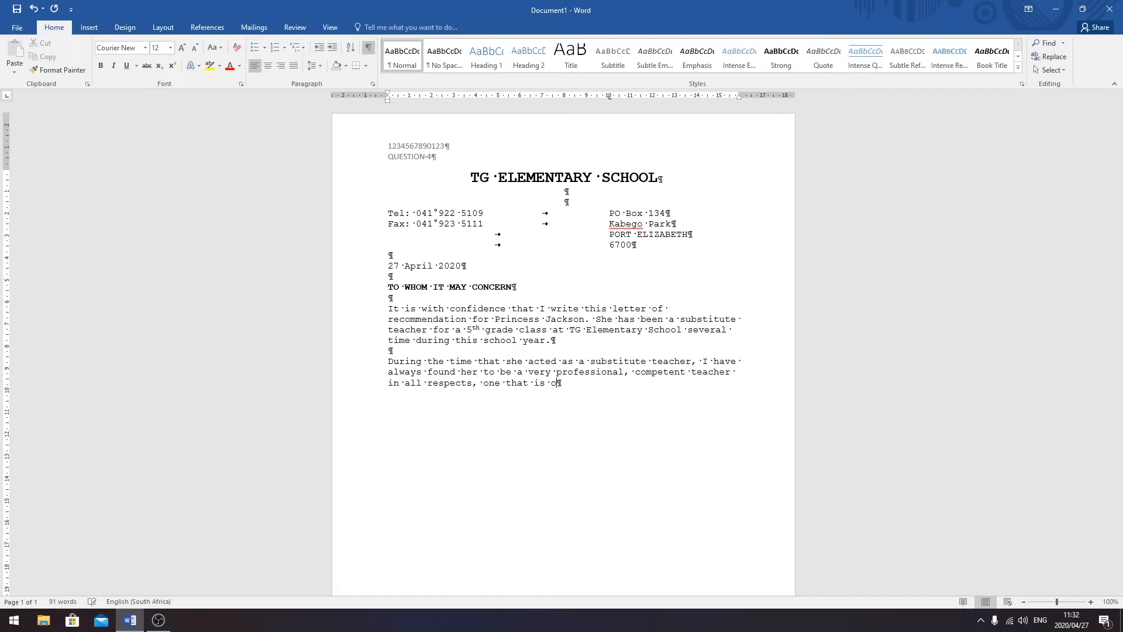
text(rganised and prepared, t)
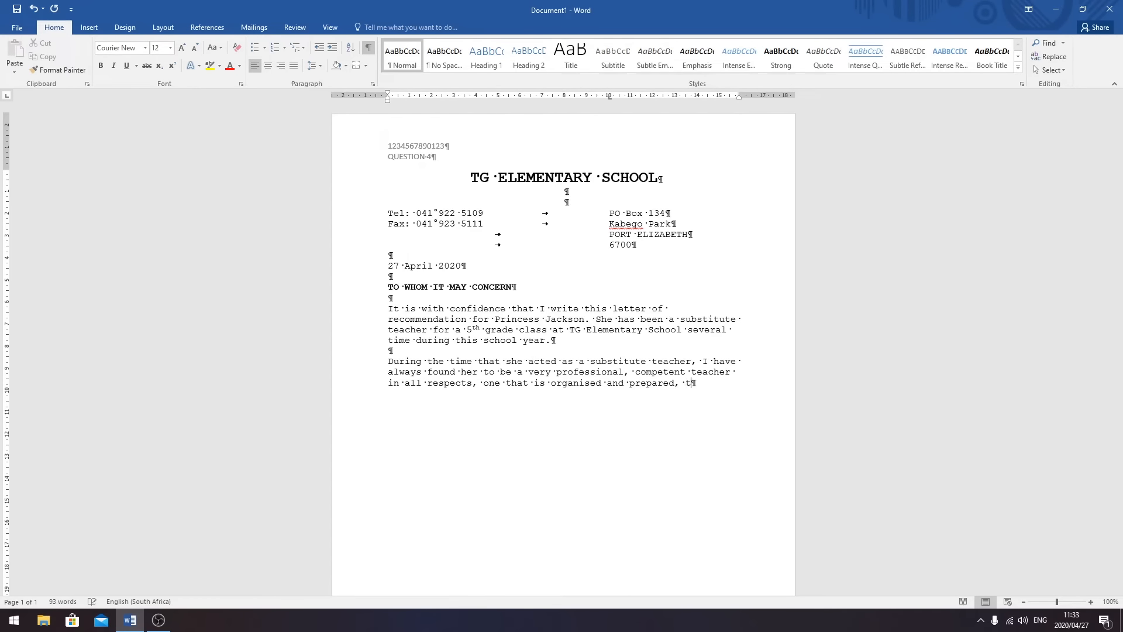
text(herefore the)
- Finish it: learners kept continuity, and she planned and taught effective lessons of her own
text(learners)
text( never )
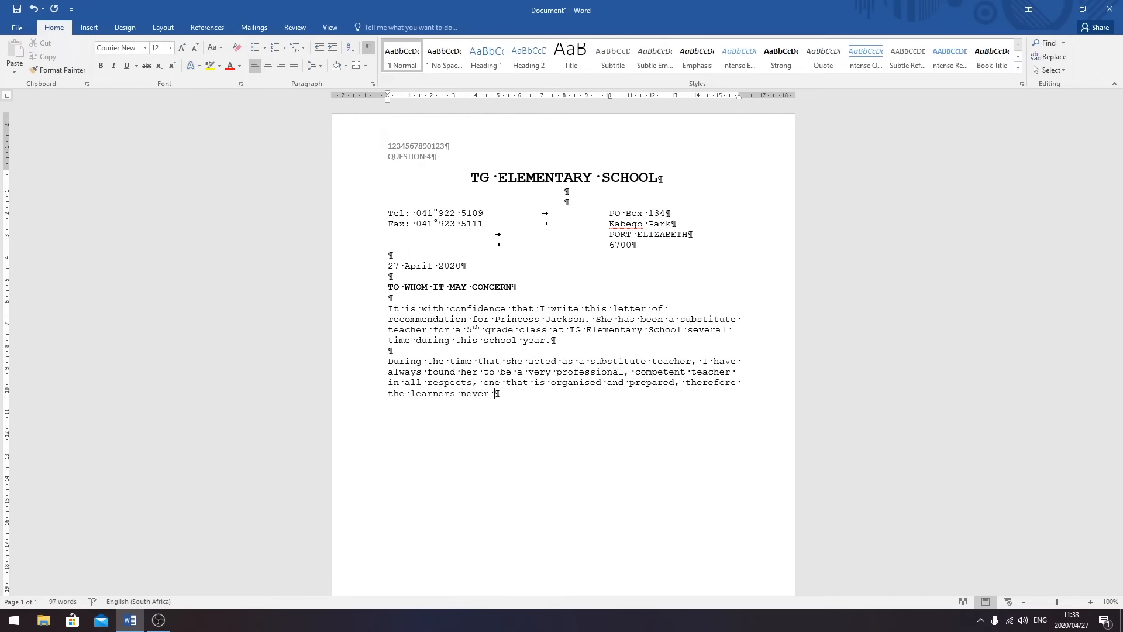
text(experienced a break in co)
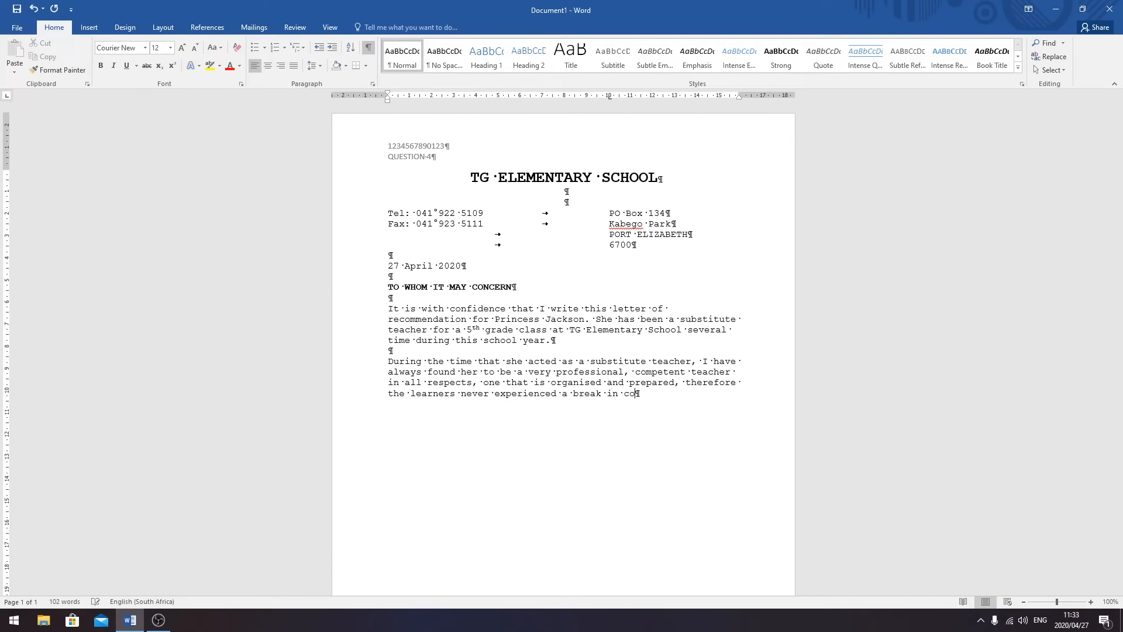
text(ntuuionity)
click(658, 394)
key(BackSpace)
click(694, 394)
key(BackSpace)
key(BackSpace)
key(BackSpace)
key(BackSpace)
key(BackSpace)
key(BackSpace)
key(BackSpace)
key(BackSpace)
text(inuity)
text( and)
text( when ne)
text(cessa)
text(ry)
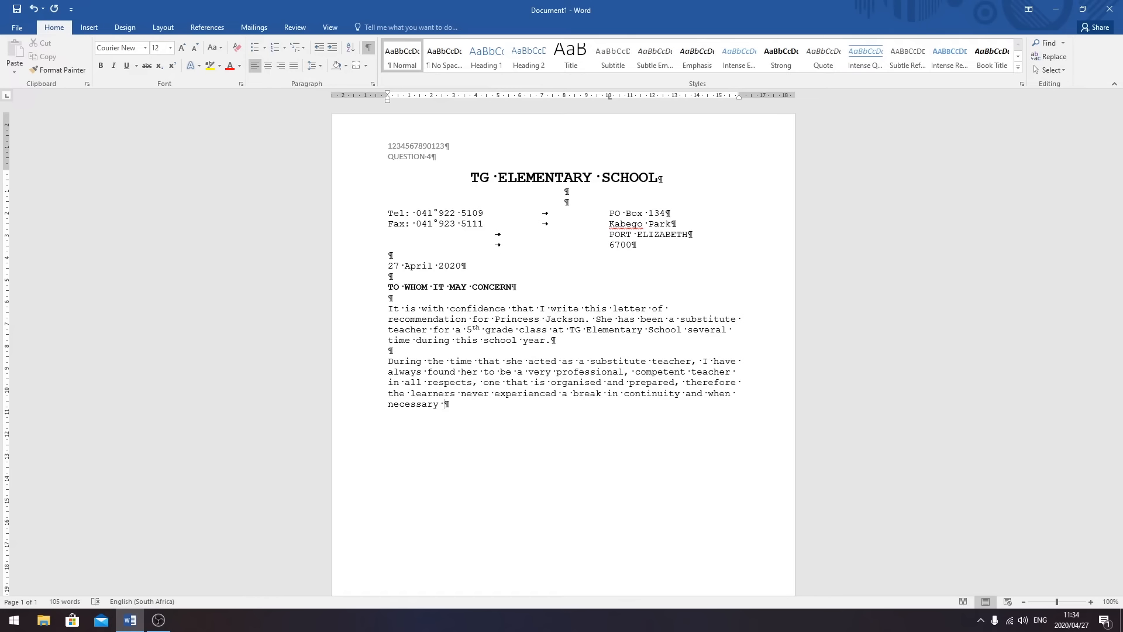
key(BackSpace)
text(, she has planned and taught)
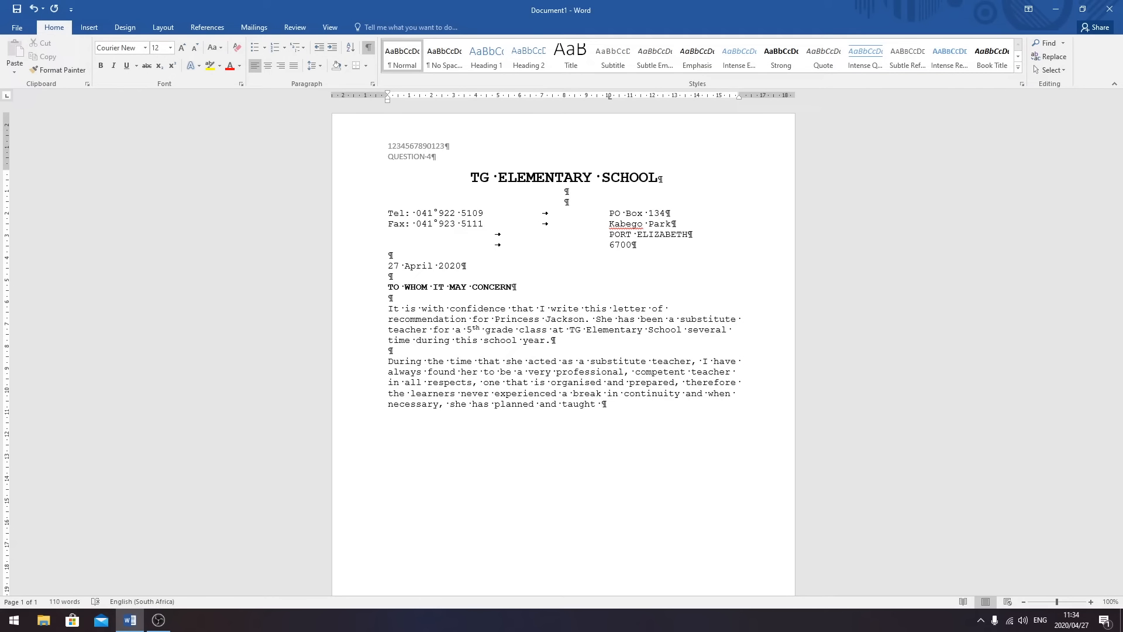
text(efffective lessons of her ow.)
key(BackSpace)
text(n.)
key(Return)
key(Return)
- Type 'I highly recommend' the candidate 'and believe that she will make a fine teacher,'
text(I hig)
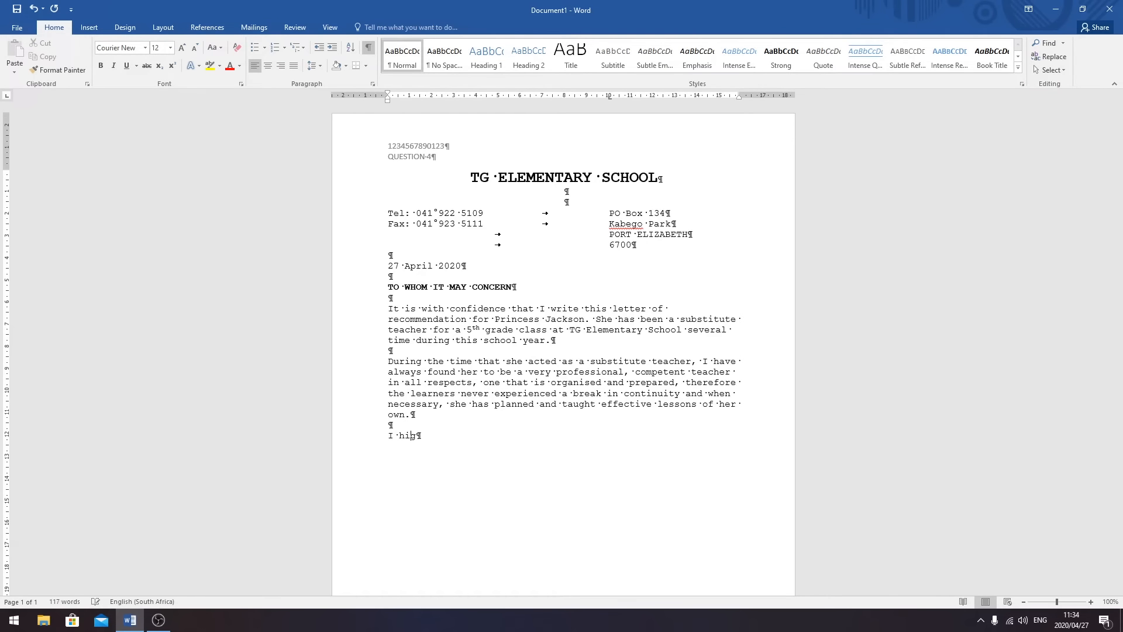
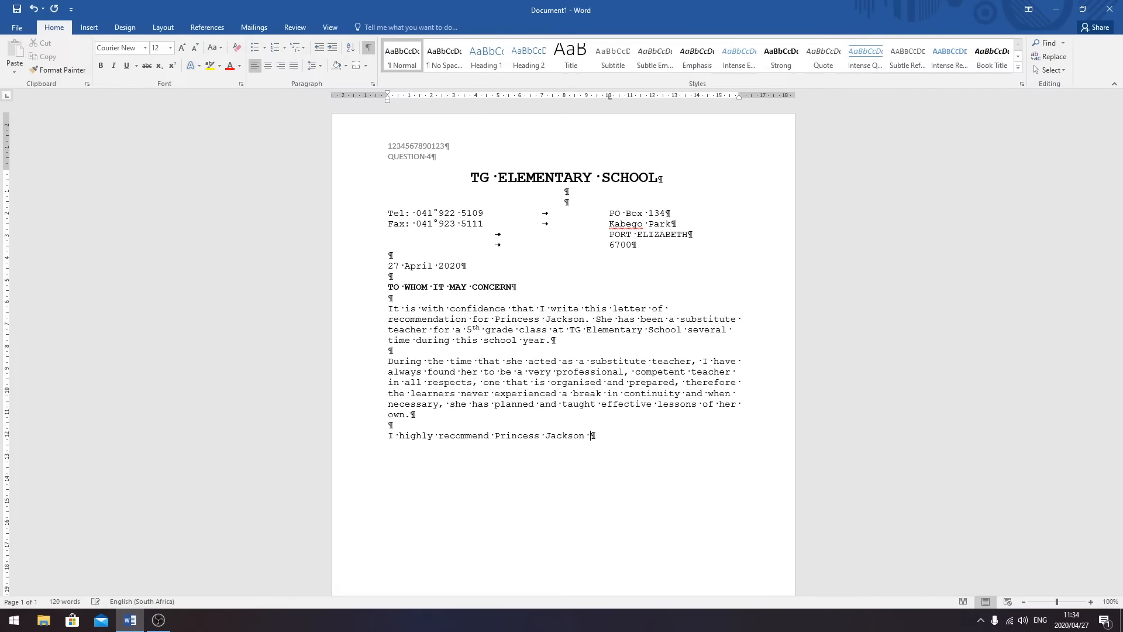
text(eve that se)
key(BackSpace)
text(he will make a )
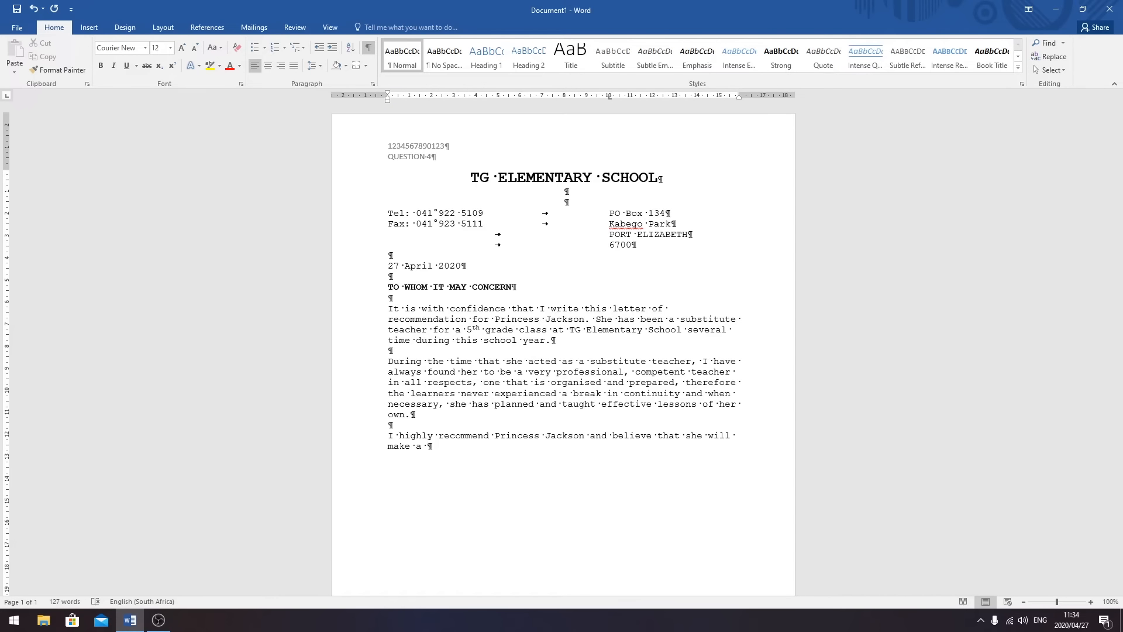
text(fine teachers,)
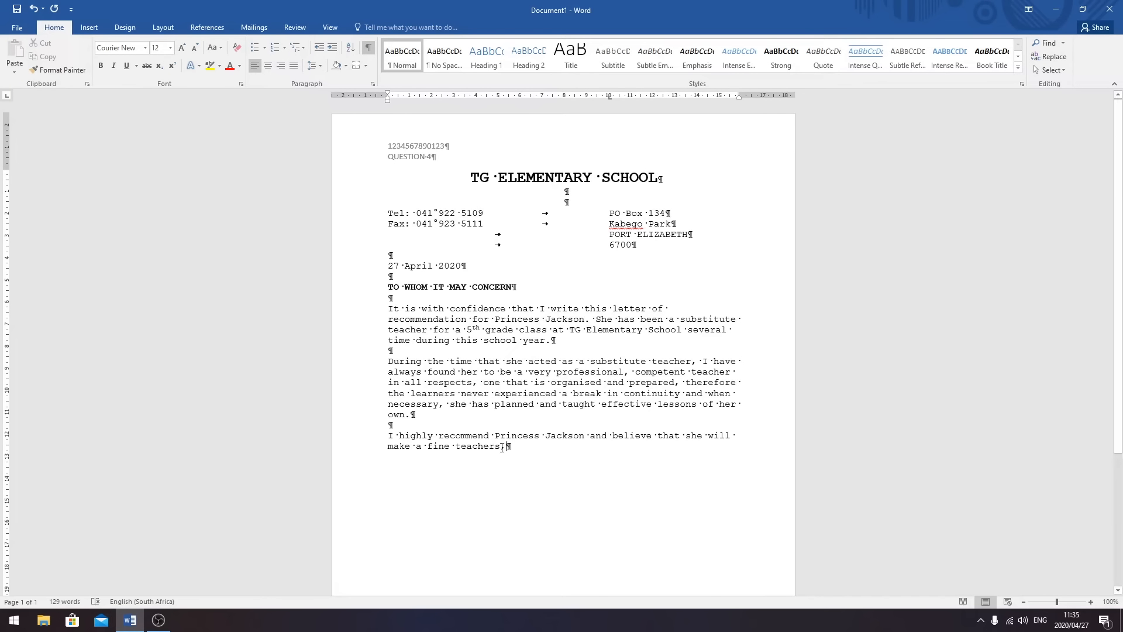
click(500, 450)
key(BackSpace)
- Italicise 'fine teacher' and end with 'one that any school would be fortunate to have.'
drag(427, 447, 493, 454)
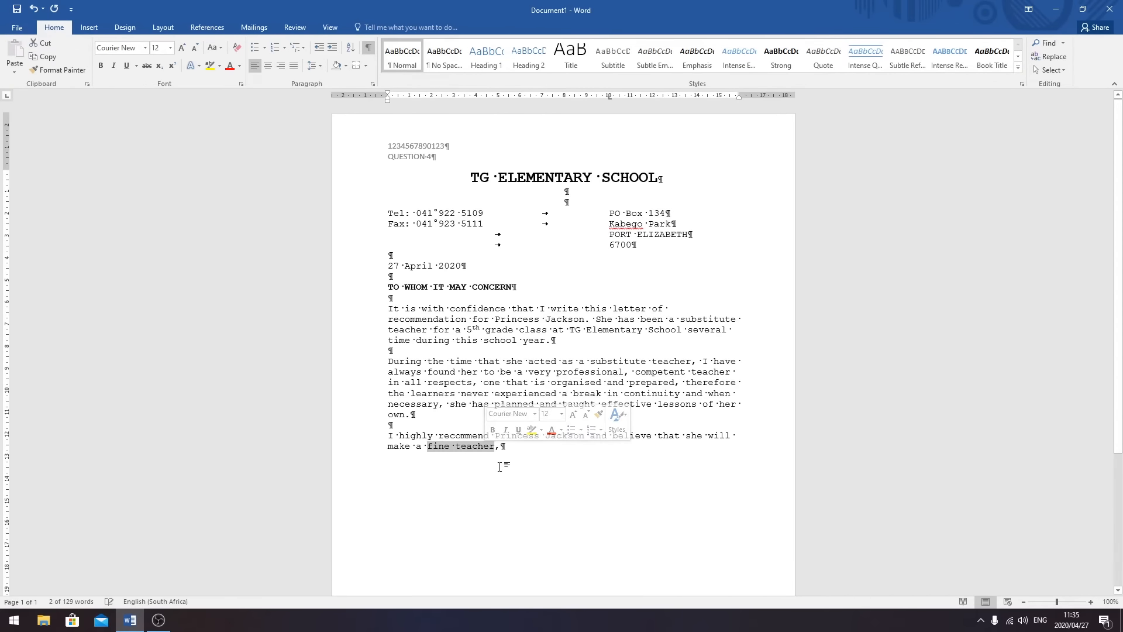
key(ctrl+i)
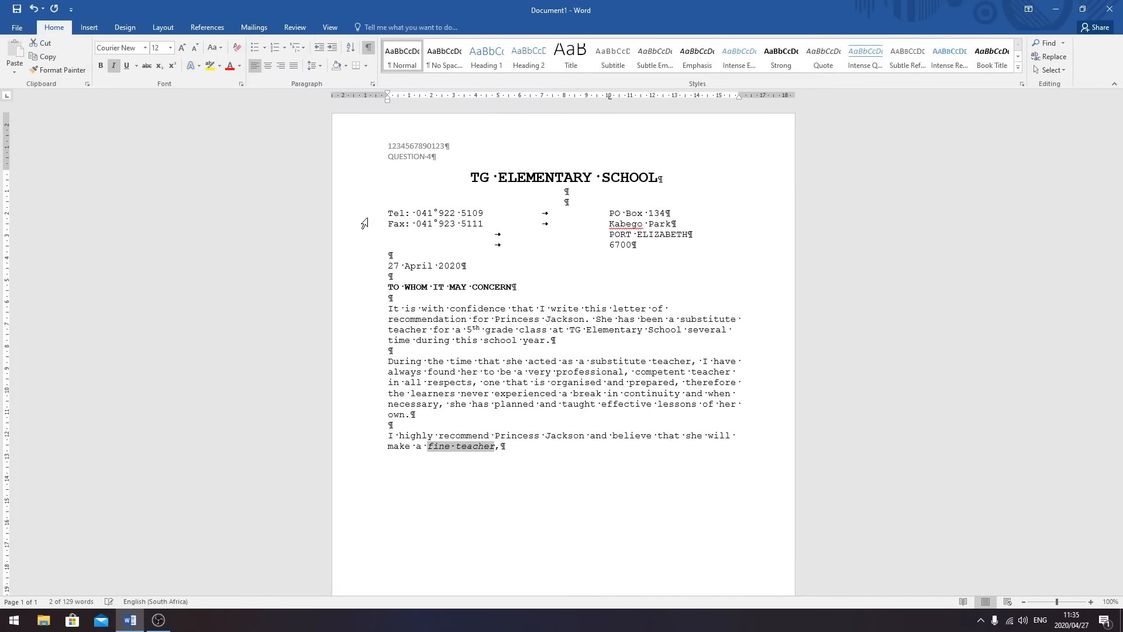
click(520, 451)
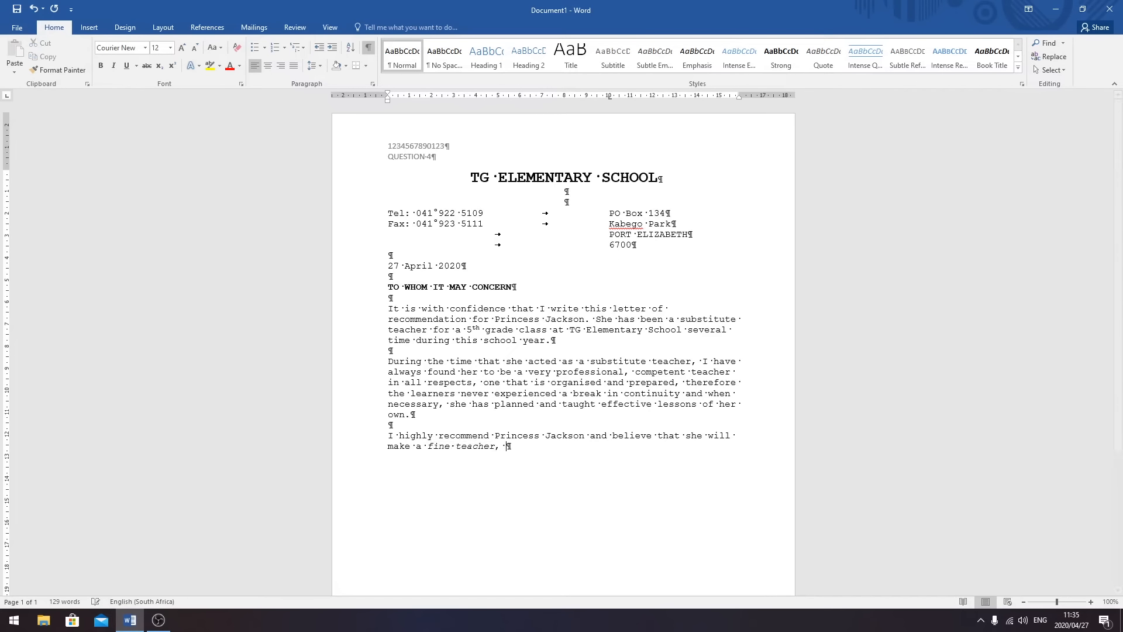
text(one that any school would be fortunate to have.)
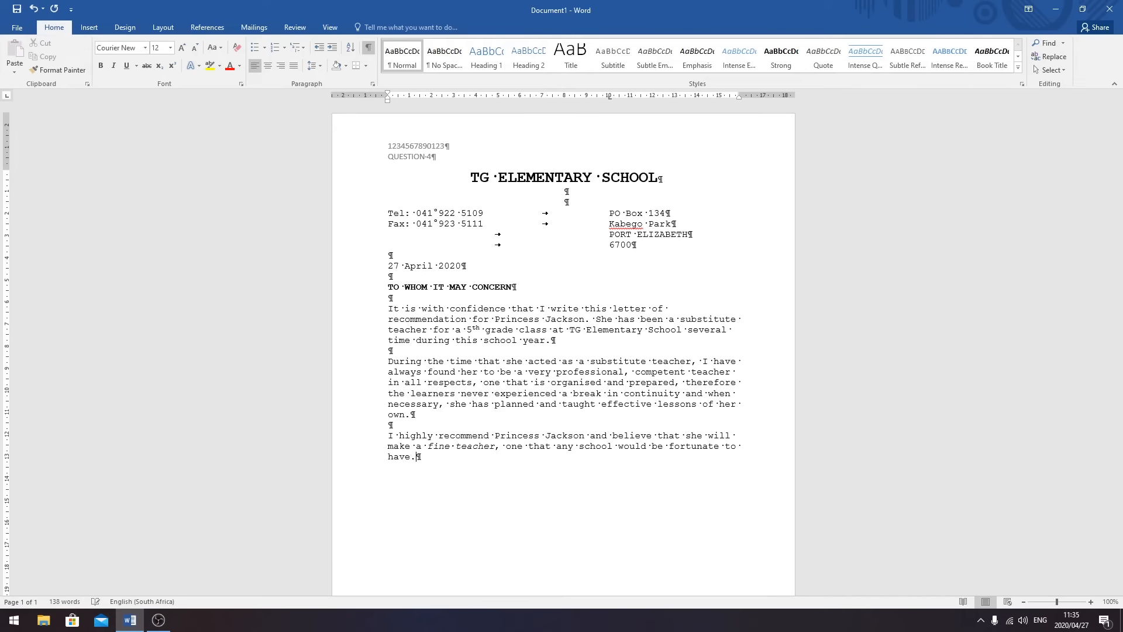
key(Return)
key(Return)
- Type 'Yours sincerely' and leave blank lines for the signature
text(Yours sincerely)
key(Return)
key(Return)
key(Return)
key(Return)
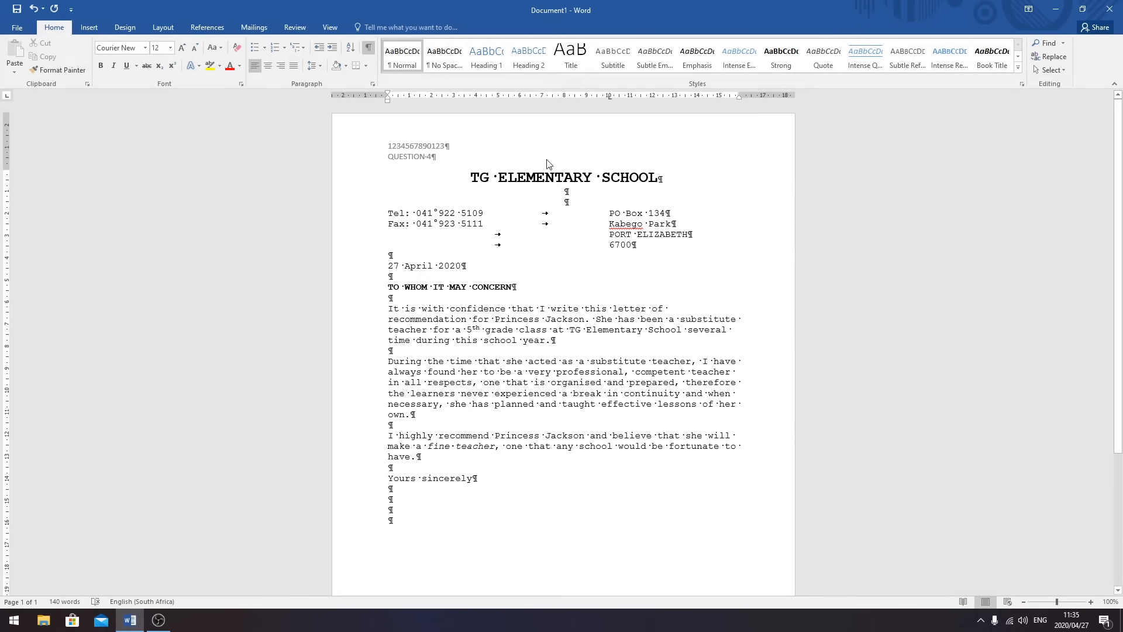
- Set a right-aligned 5,25 cm tab stop with a dotted leader on the last line
click(373, 86)
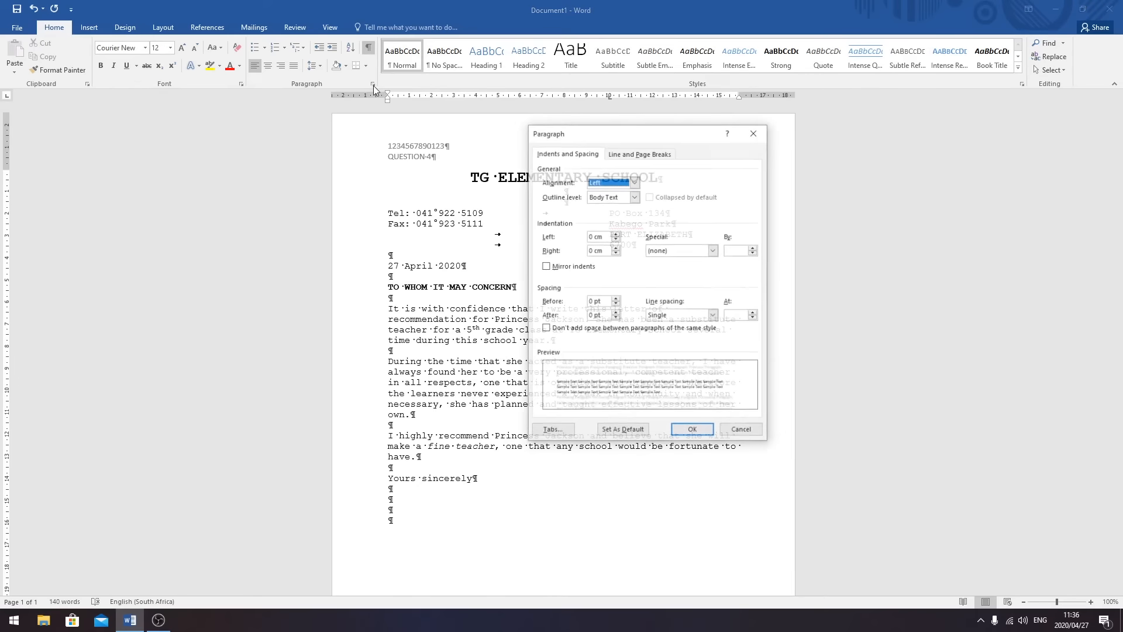
click(549, 428)
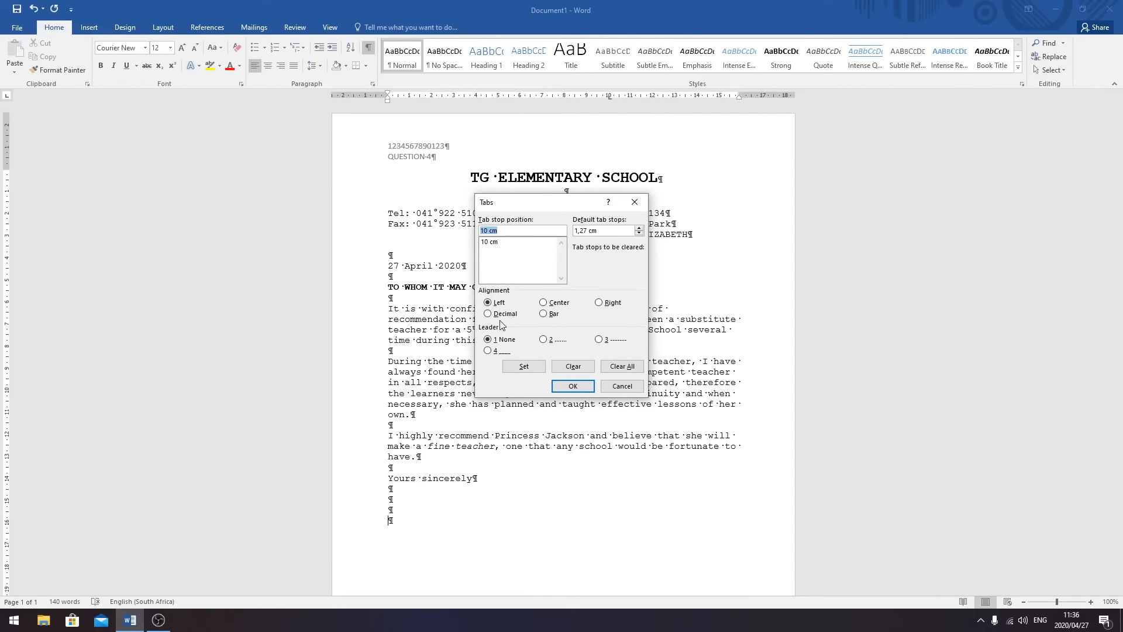
click(599, 303)
drag(525, 227, 479, 229)
text(5,25)
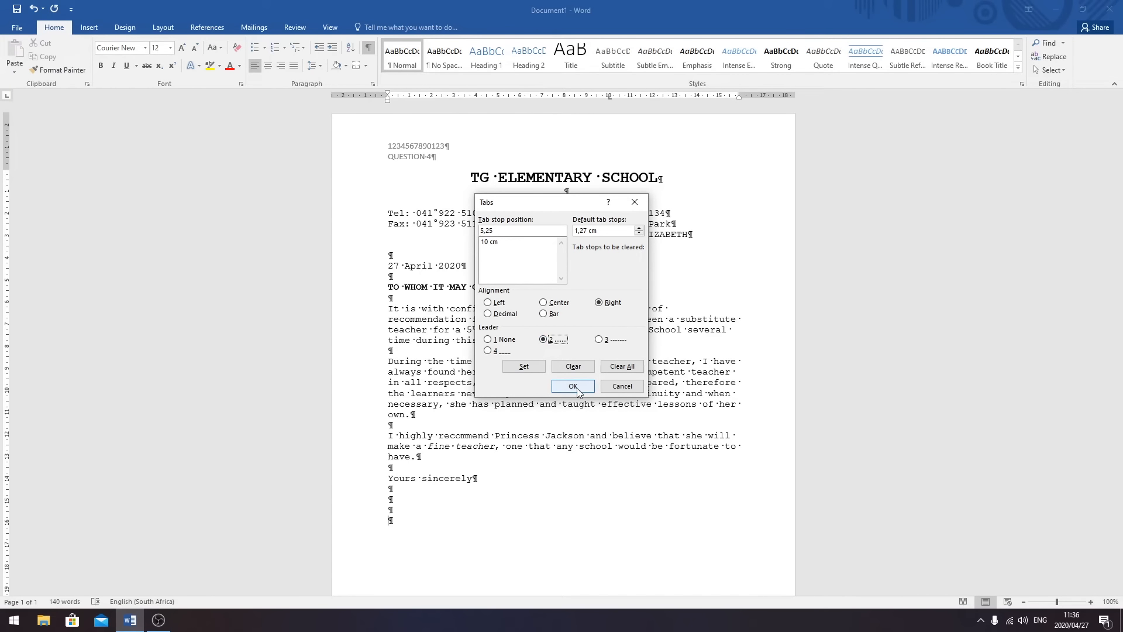
click(524, 366)
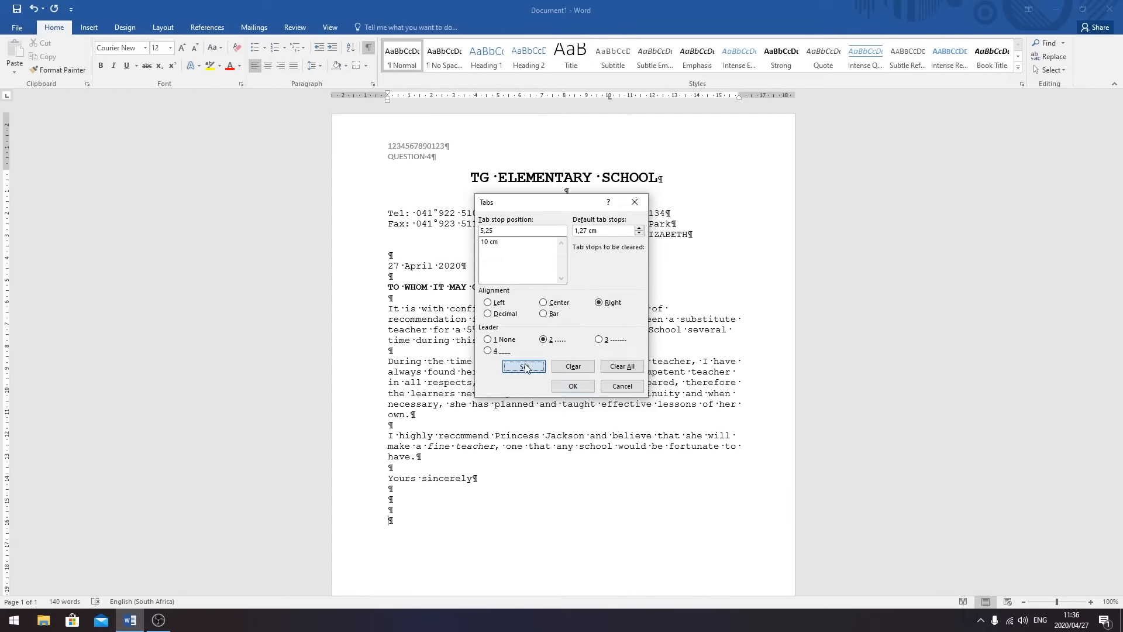
click(573, 386)
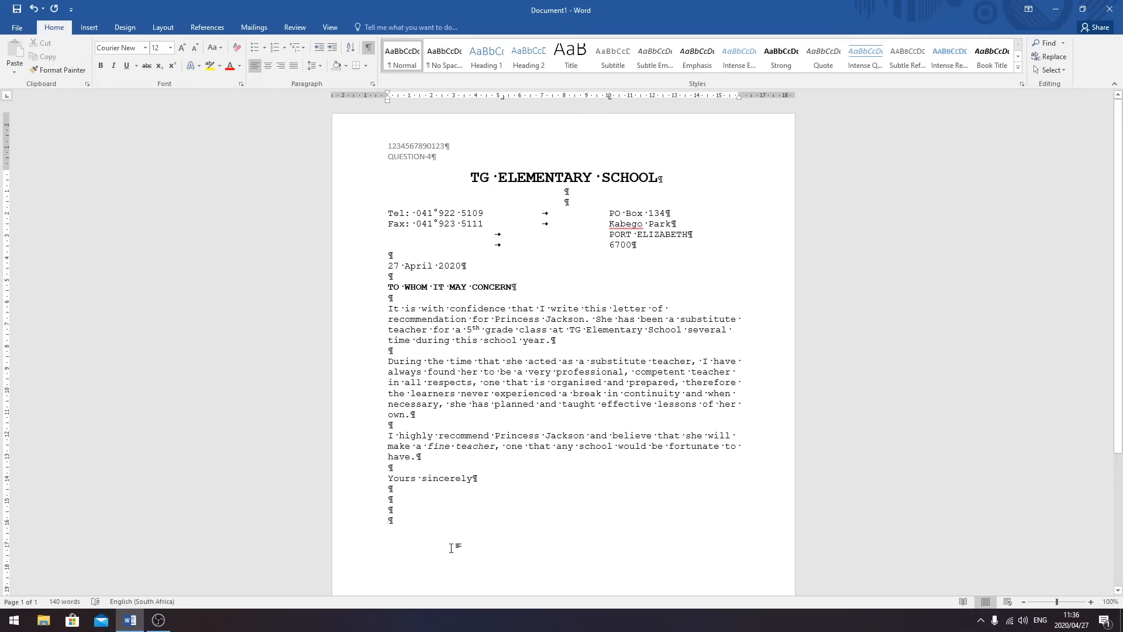
- Add the dotted signature line, then the principal's name and the title PRINCIPAL below it
key(Tab)
key(Tab)
key(BackSpace)
key(Return)
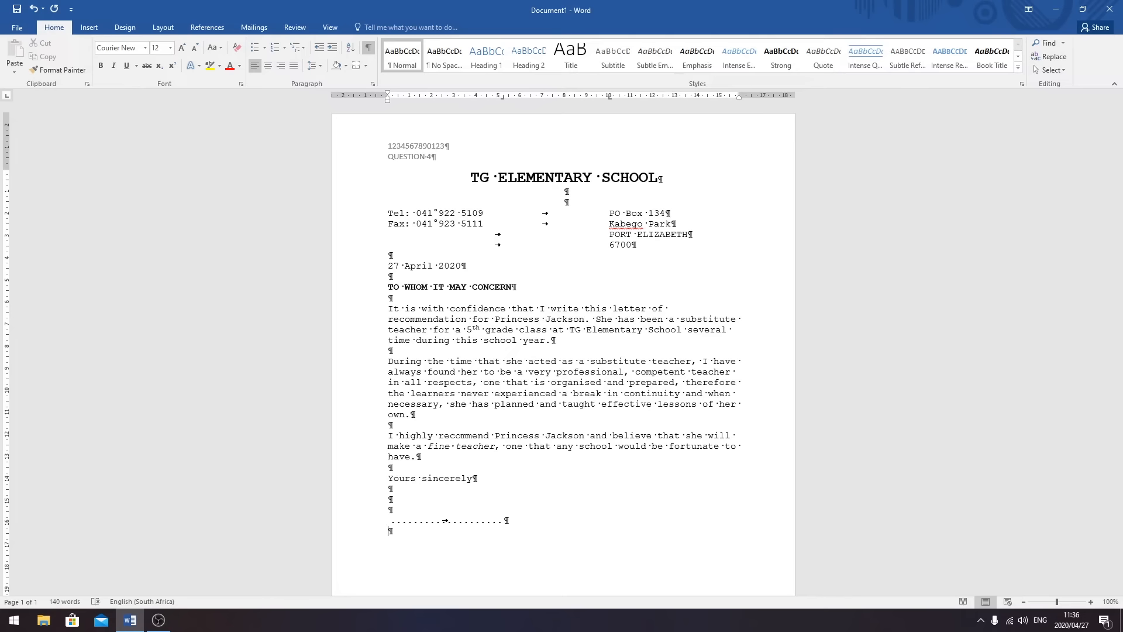
text(T VAN REENEN)
key(Return)
text(ERINCIPAL)
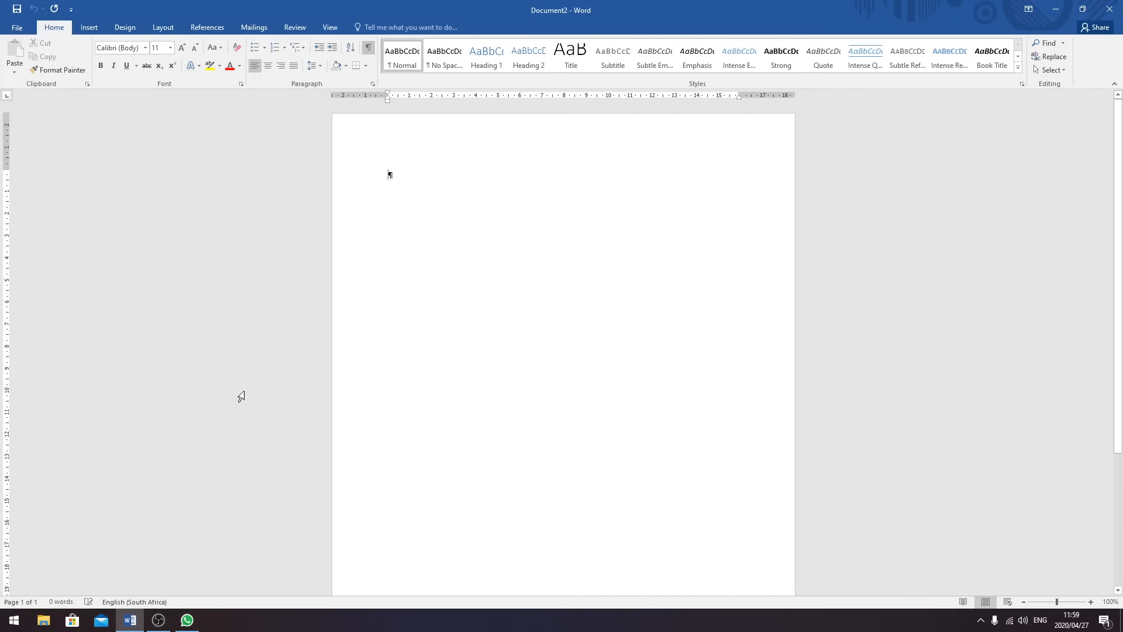
click(17, 28)
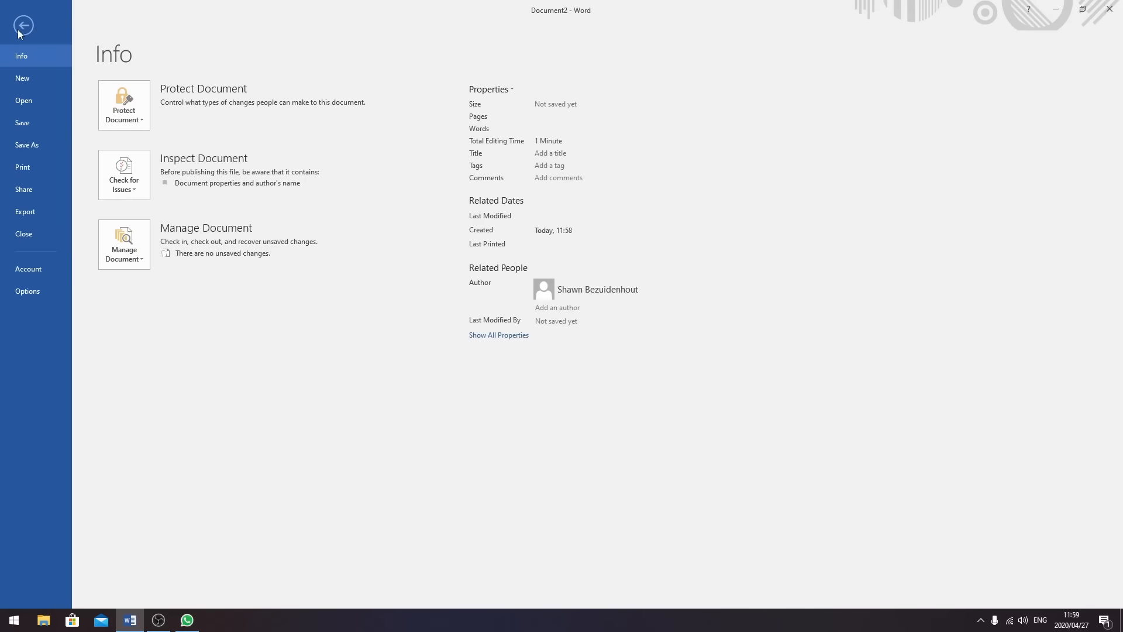
click(33, 100)
click(135, 231)
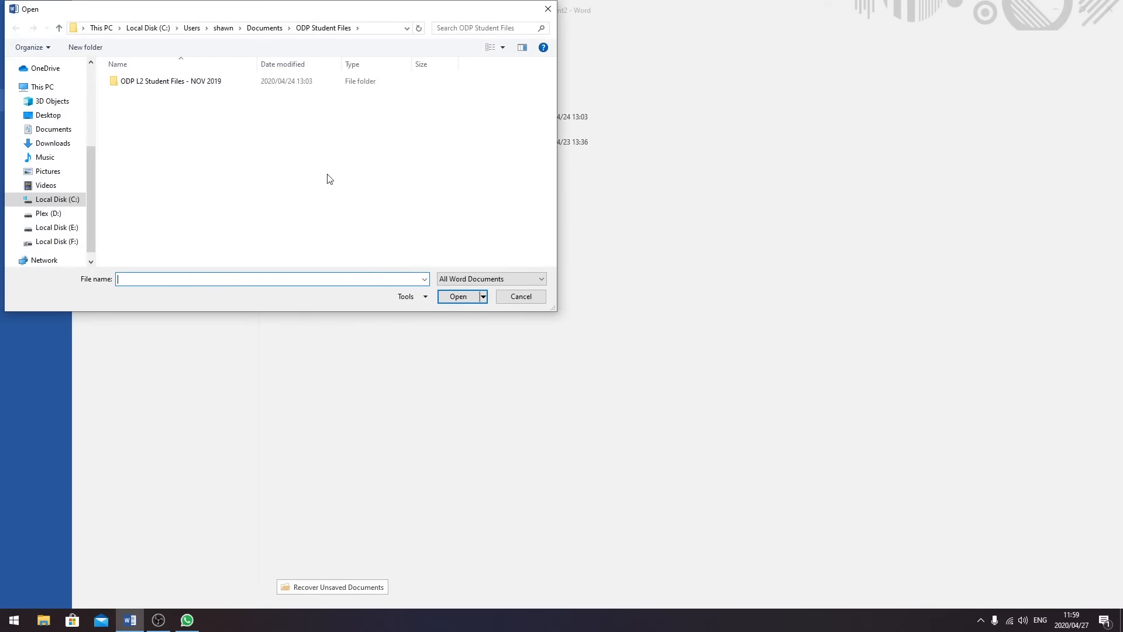
double_click(176, 88)
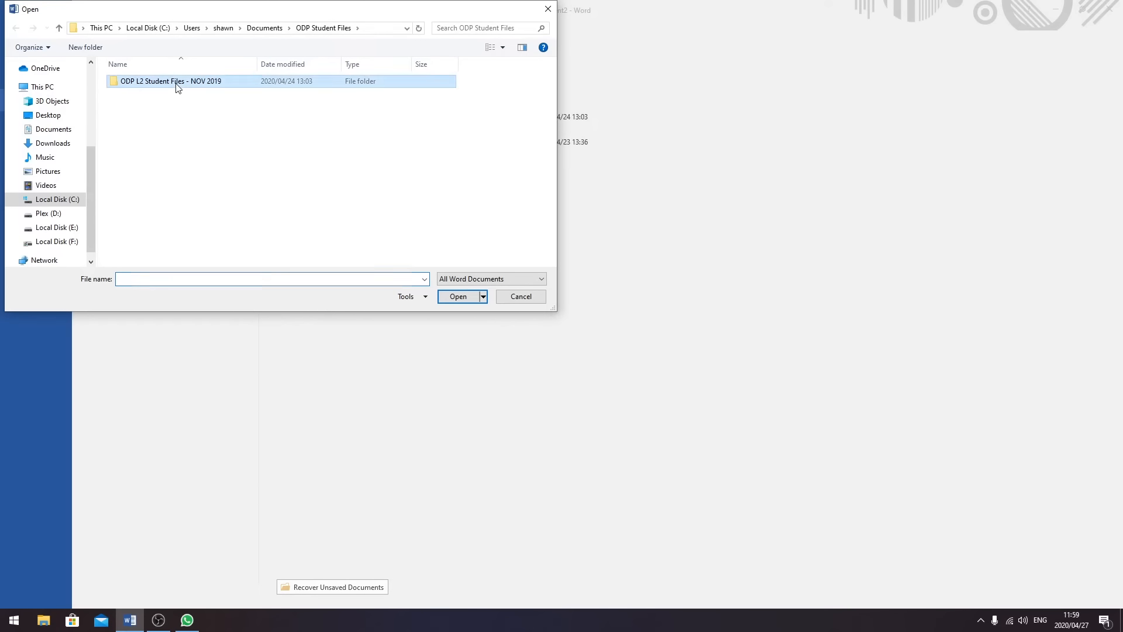
click(165, 125)
click(460, 294)
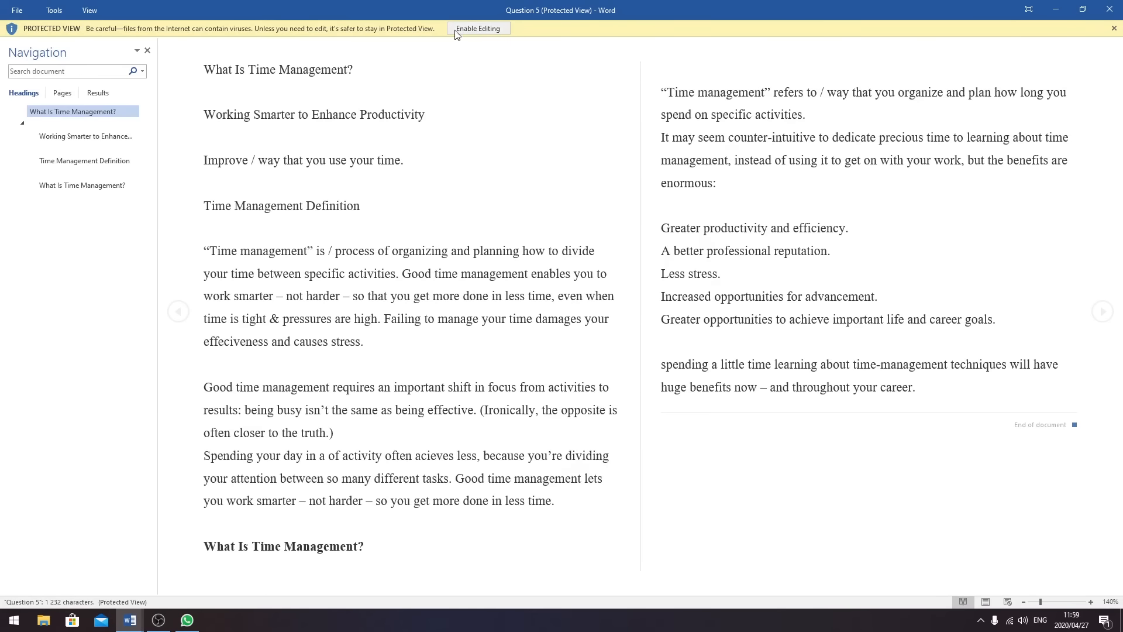
click(475, 29)
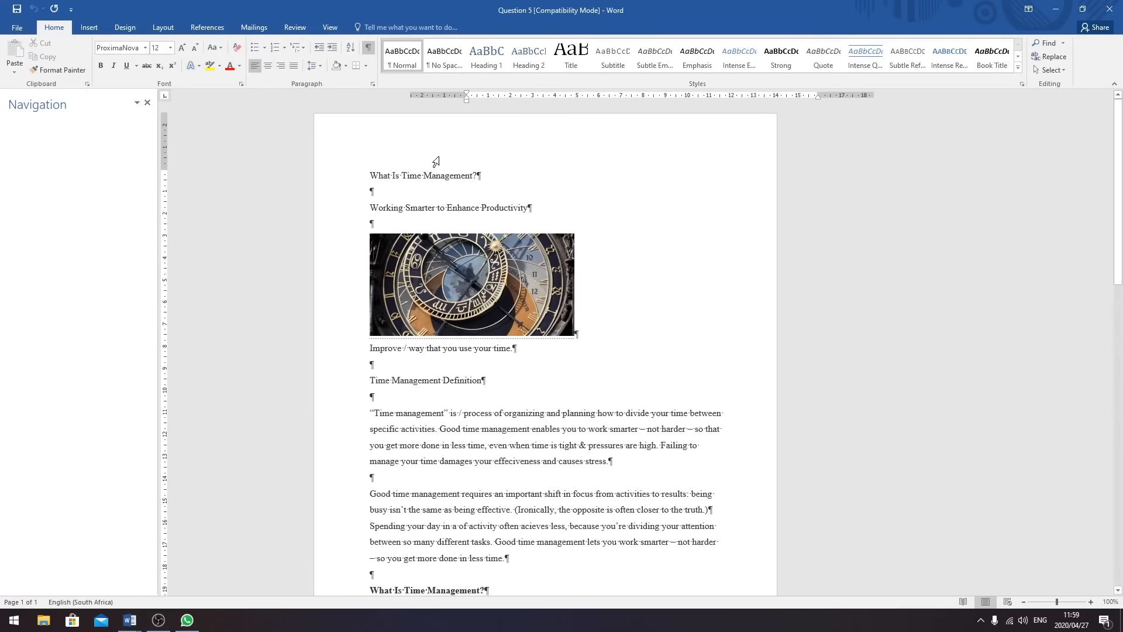
click(148, 104)
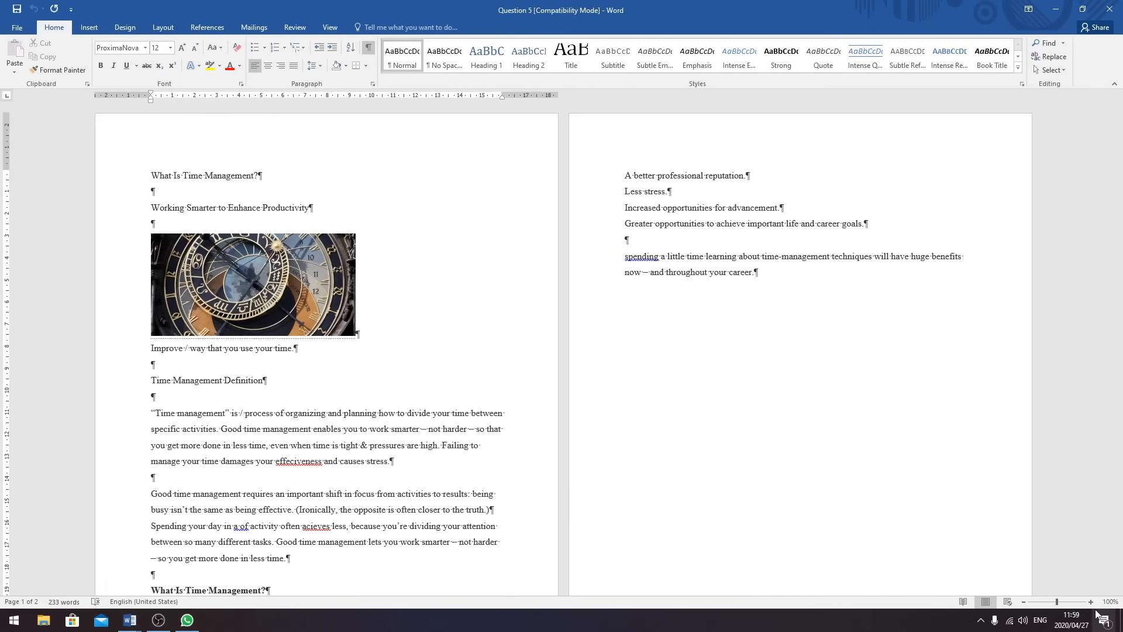
scroll(322, 281, down, 3)
scroll(322, 281, down, 1)
scroll(471, 263, up, 4)
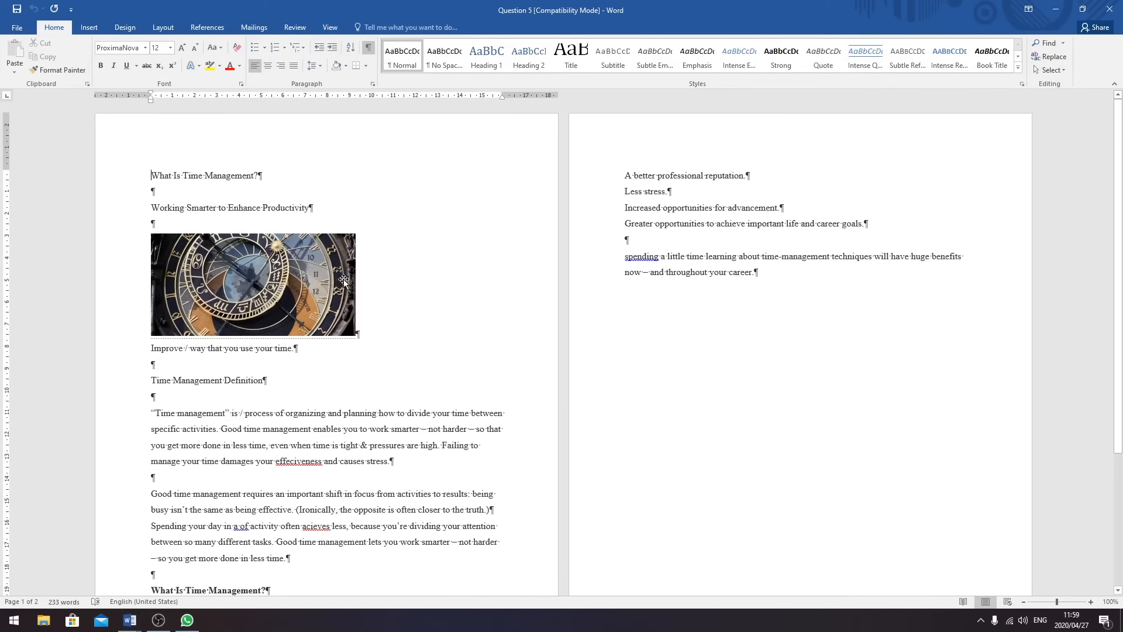
scroll(471, 263, down, 4)
scroll(470, 268, up, 1)
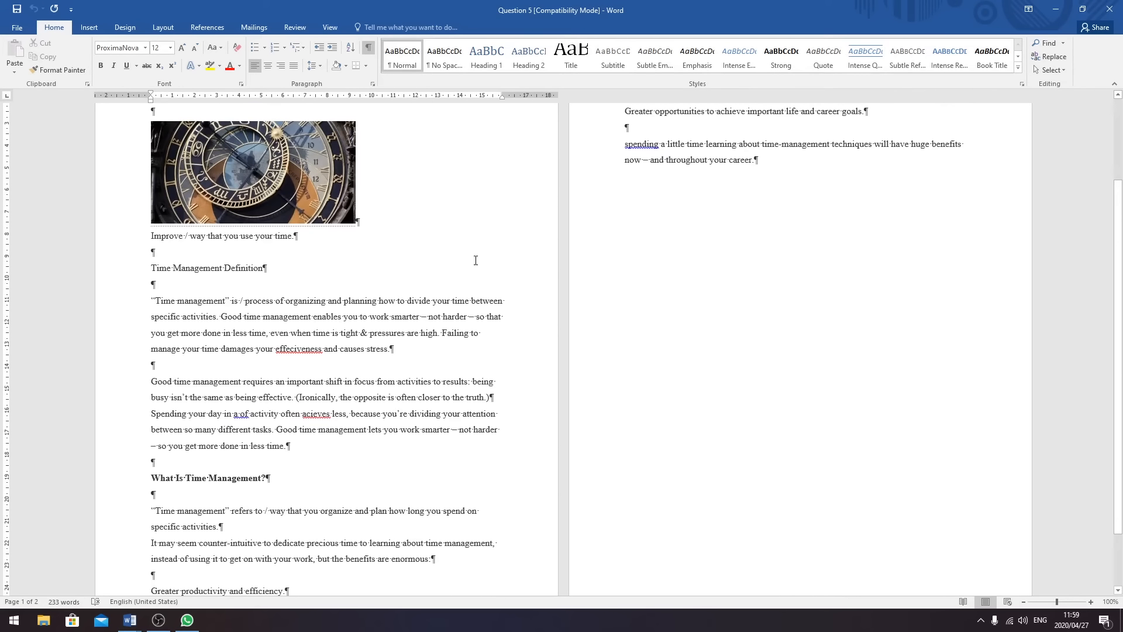
scroll(501, 253, up, 2)
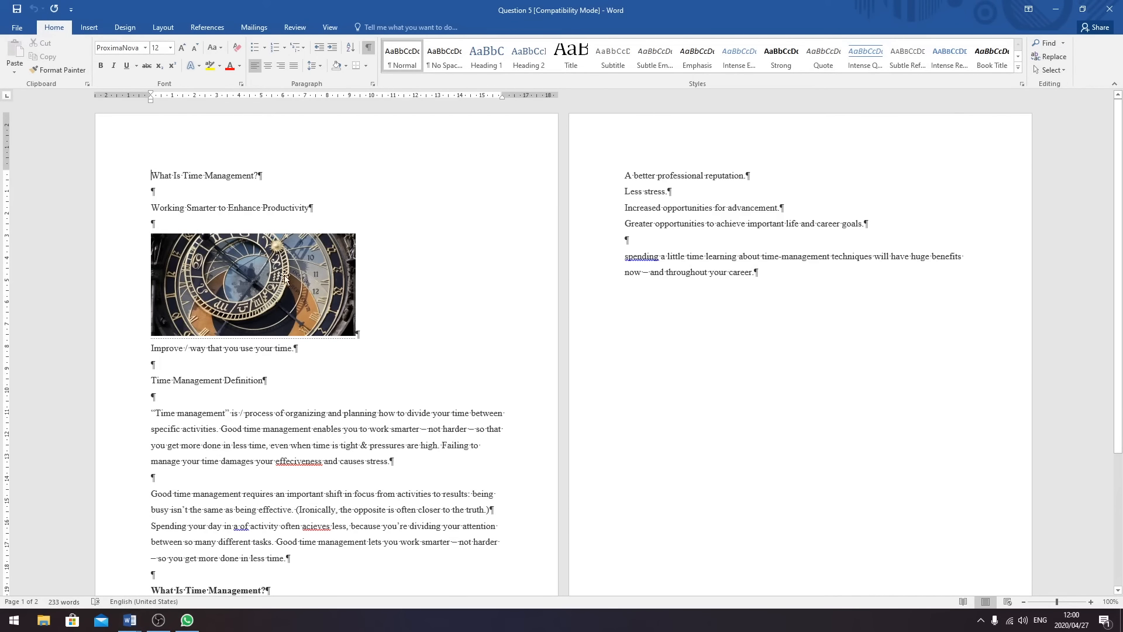
scroll(306, 214, down, 3)
scroll(341, 294, up, 3)
scroll(345, 321, down, 3)
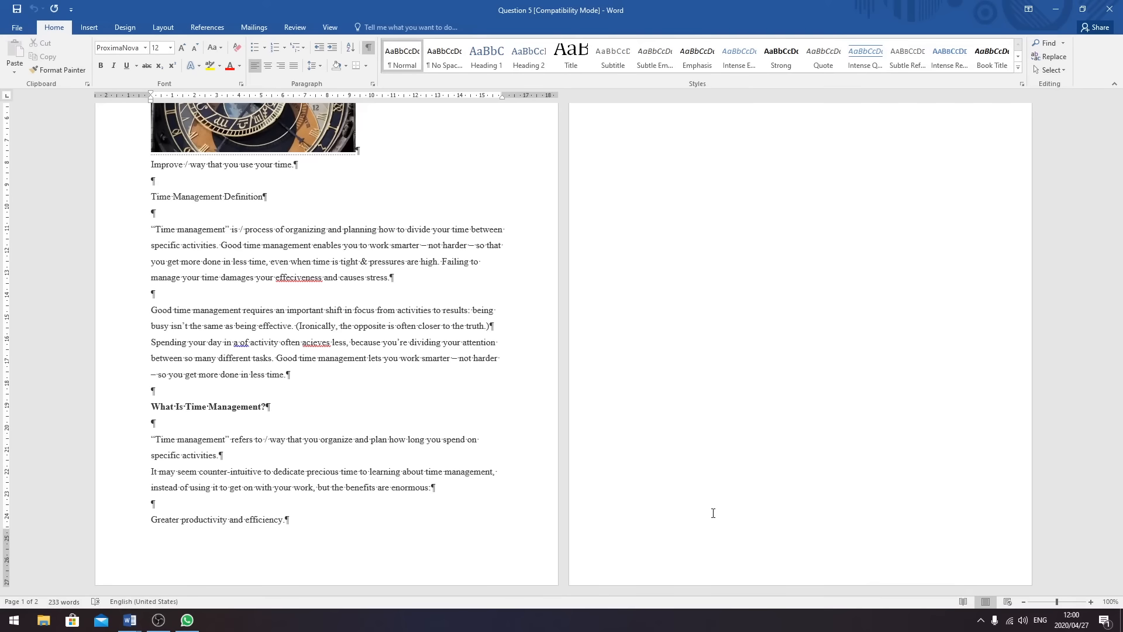
- Add a footer with the ID number and QUESTION 5 right-aligned on two lines
click(89, 27)
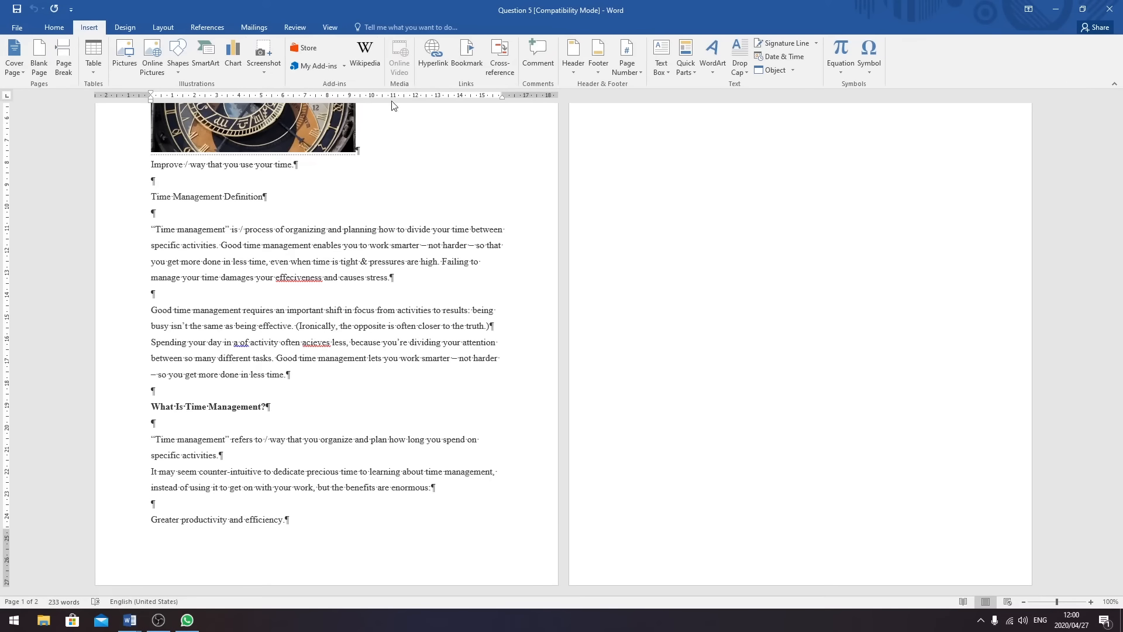
click(599, 66)
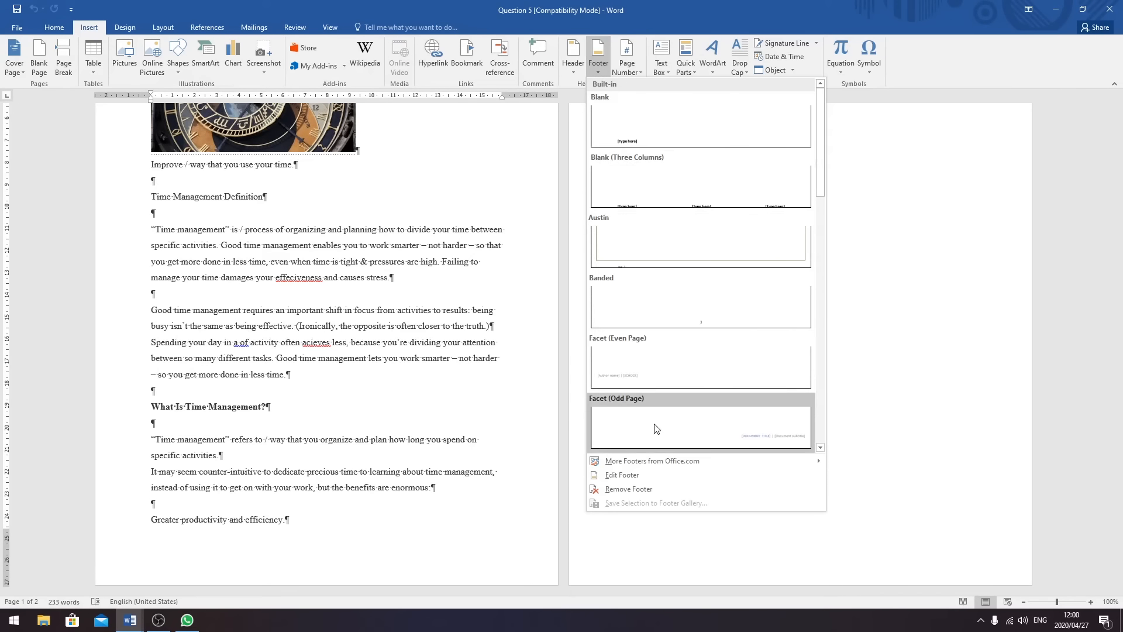
click(620, 475)
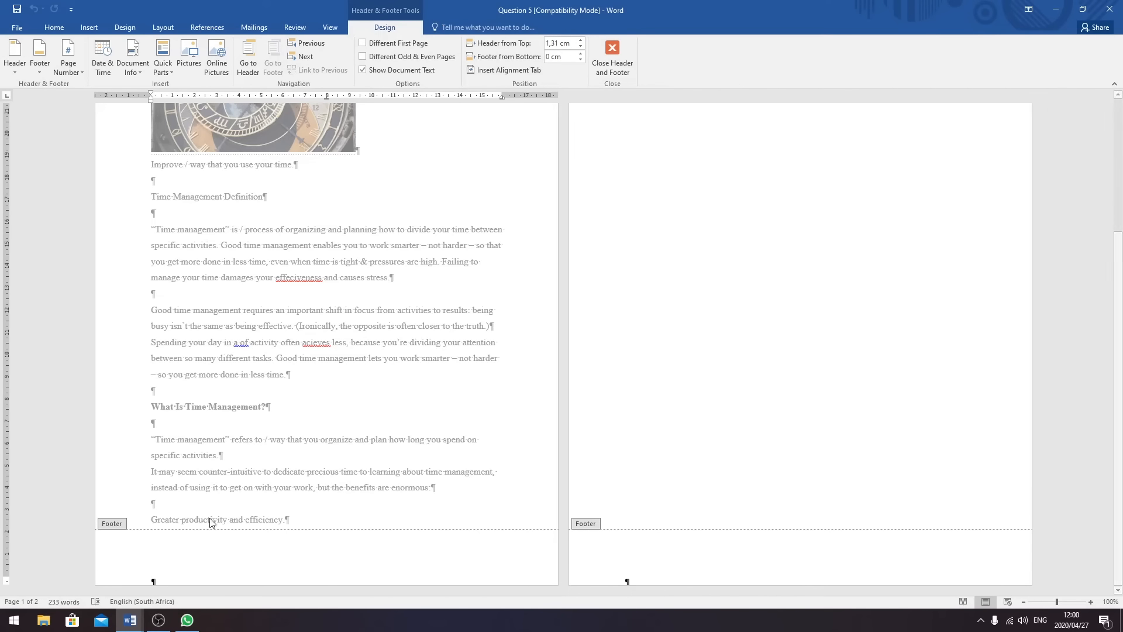
key(Tab)
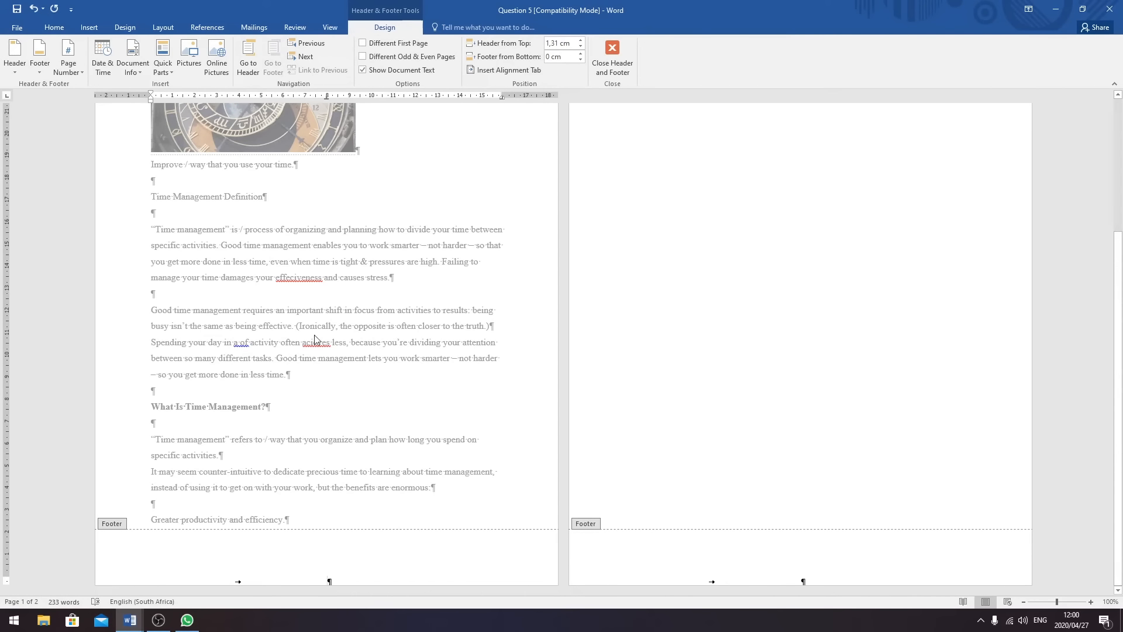
key(Tab)
text(1234567890123)
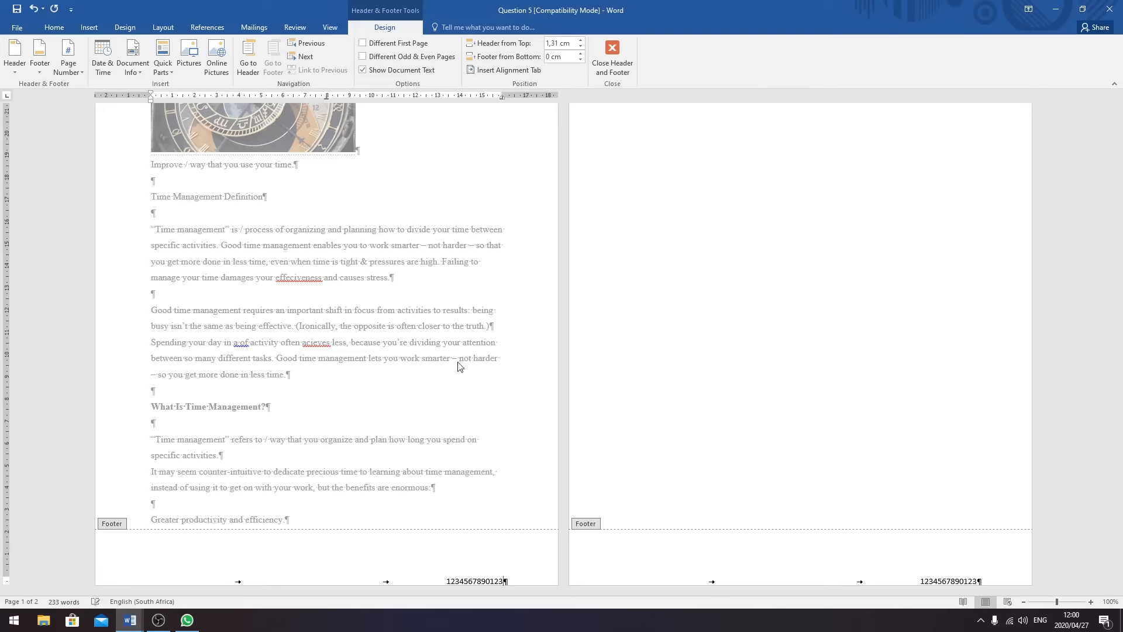
key(Return)
key(Tab)
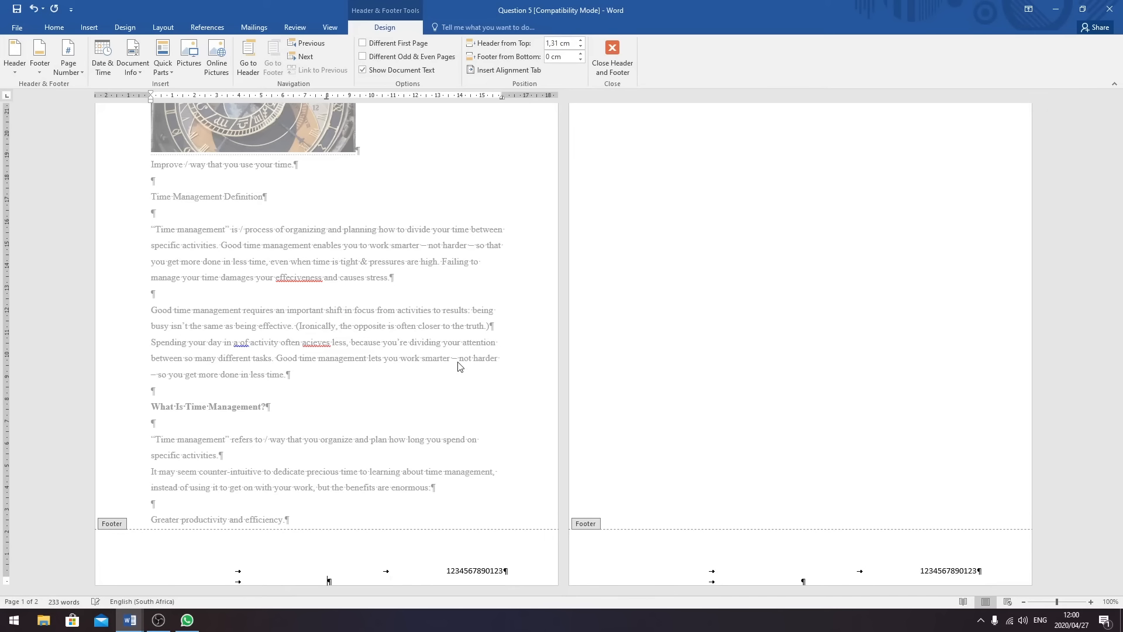
key(Tab)
text(QUESTION 5)
click(606, 53)
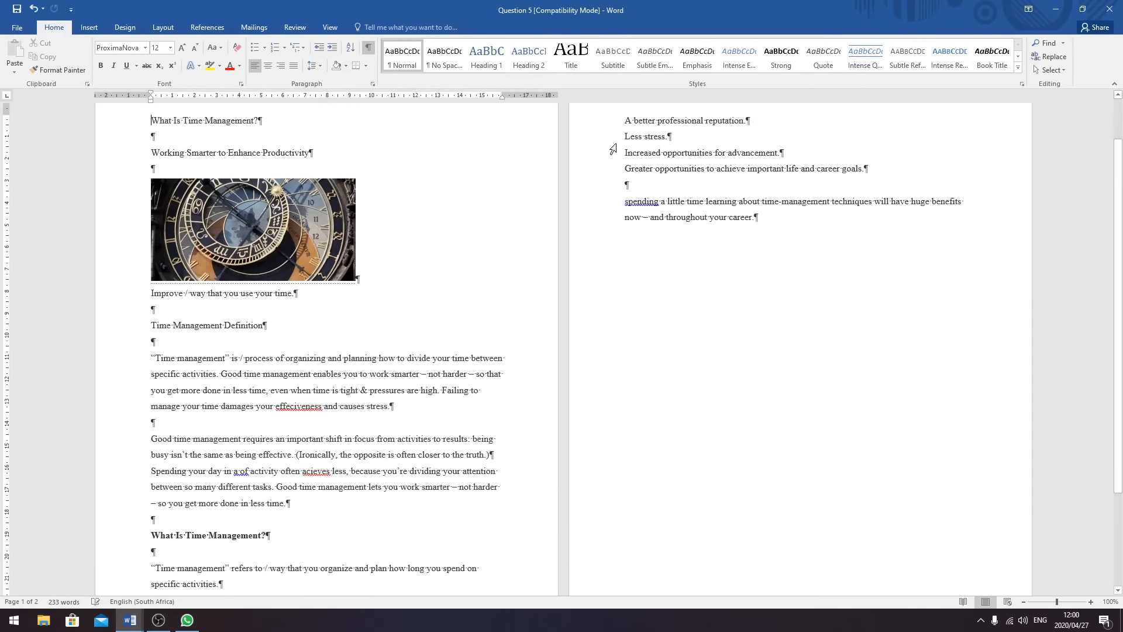
scroll(827, 283, down, 3)
- Select the entire document with Ctrl+A and apply 1.0 single line spacing
scroll(589, 246, up, 3)
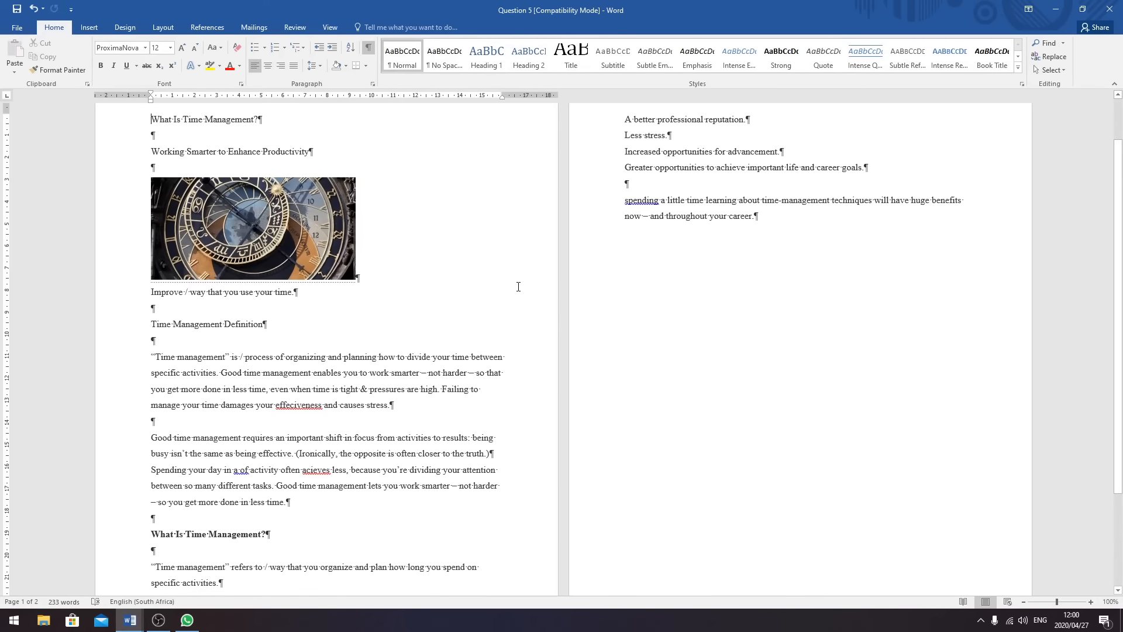
scroll(518, 287, up, 2)
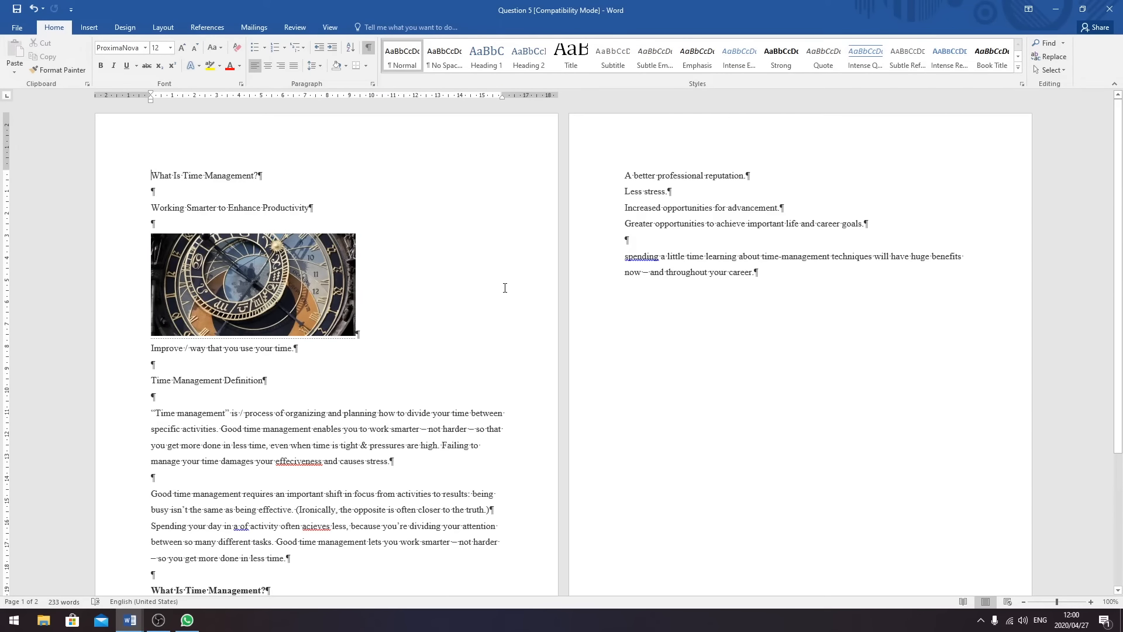
drag(151, 171, 789, 272)
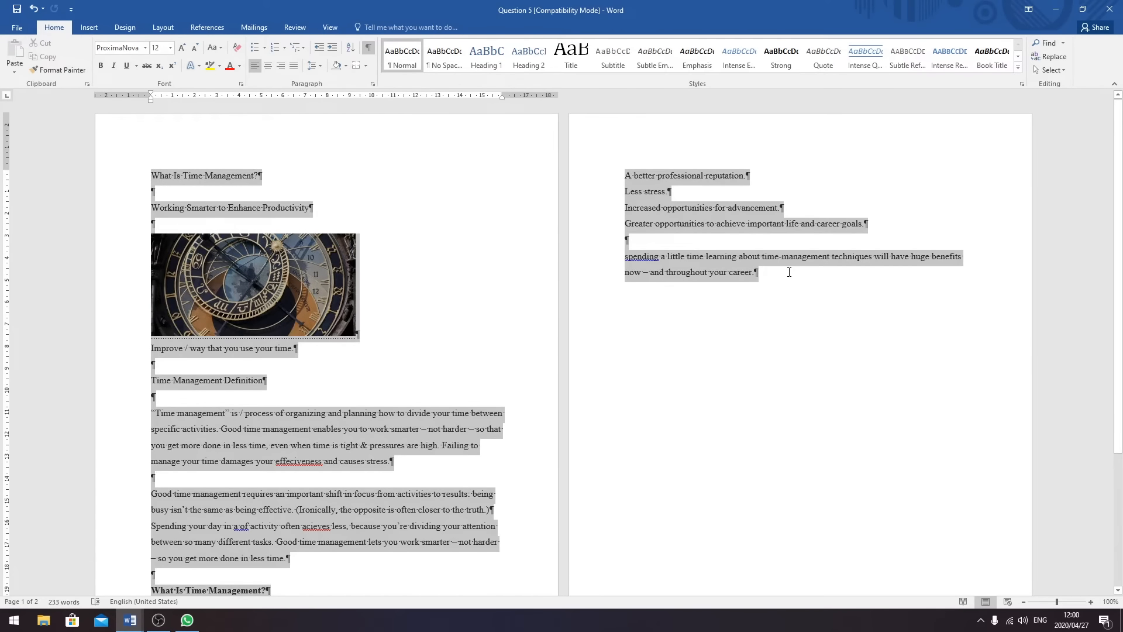
click(427, 383)
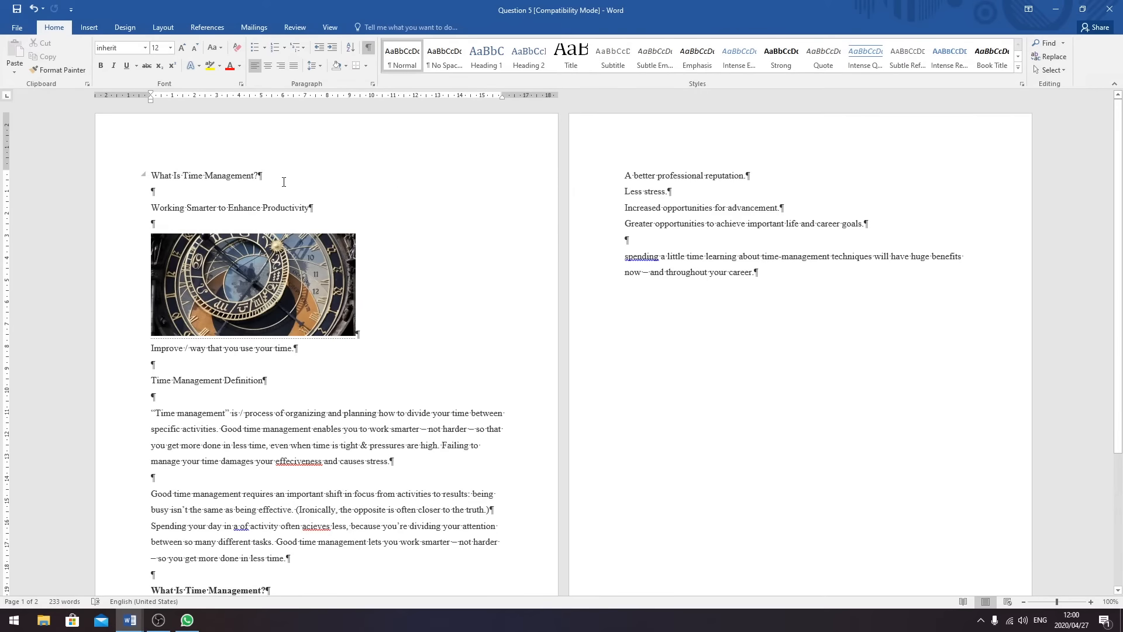
key(ctrl+a)
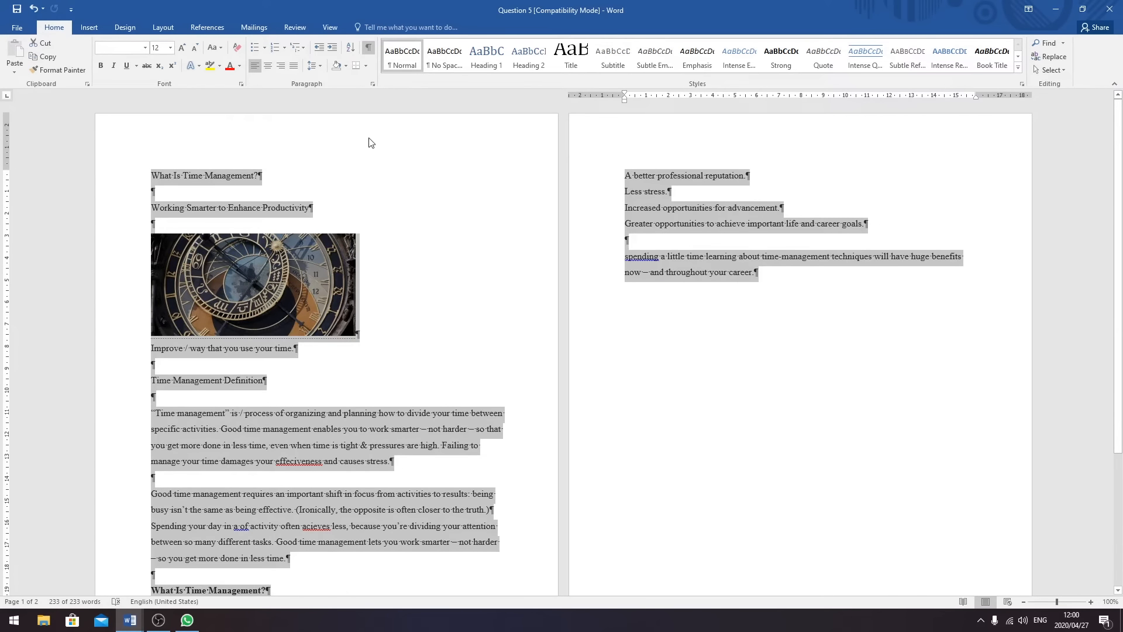
click(320, 66)
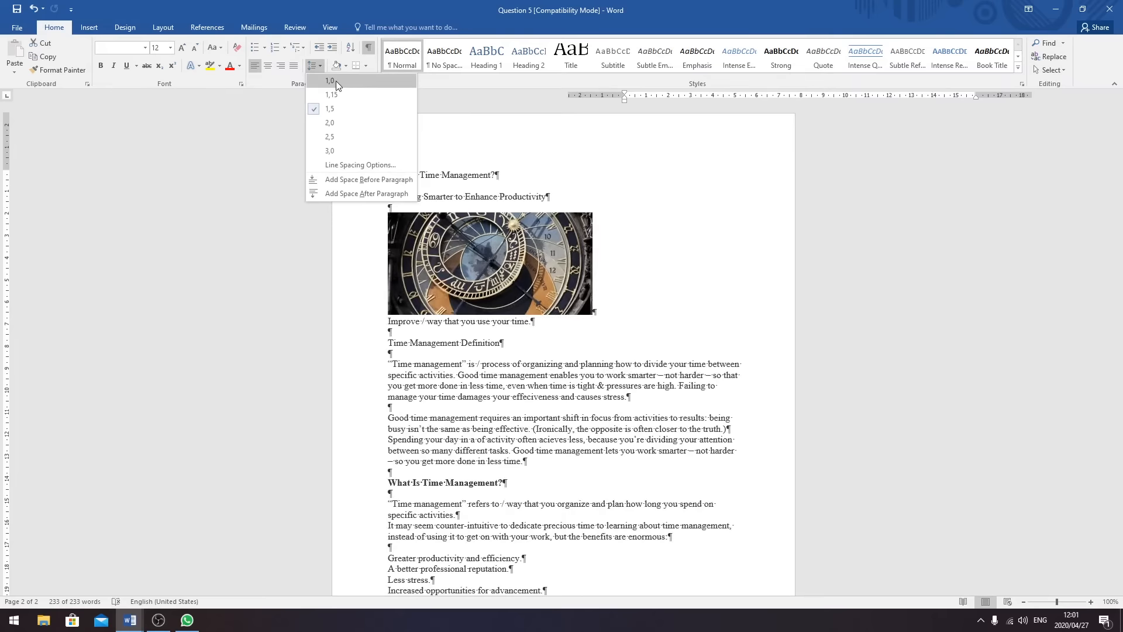
click(332, 81)
click(639, 253)
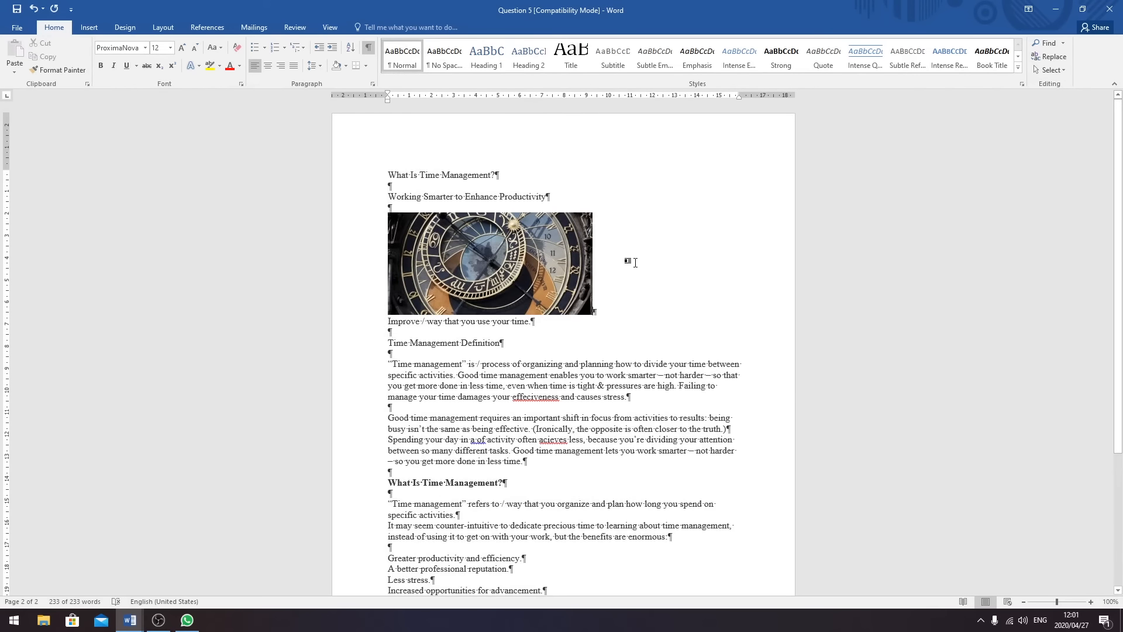
scroll(655, 278, down, 5)
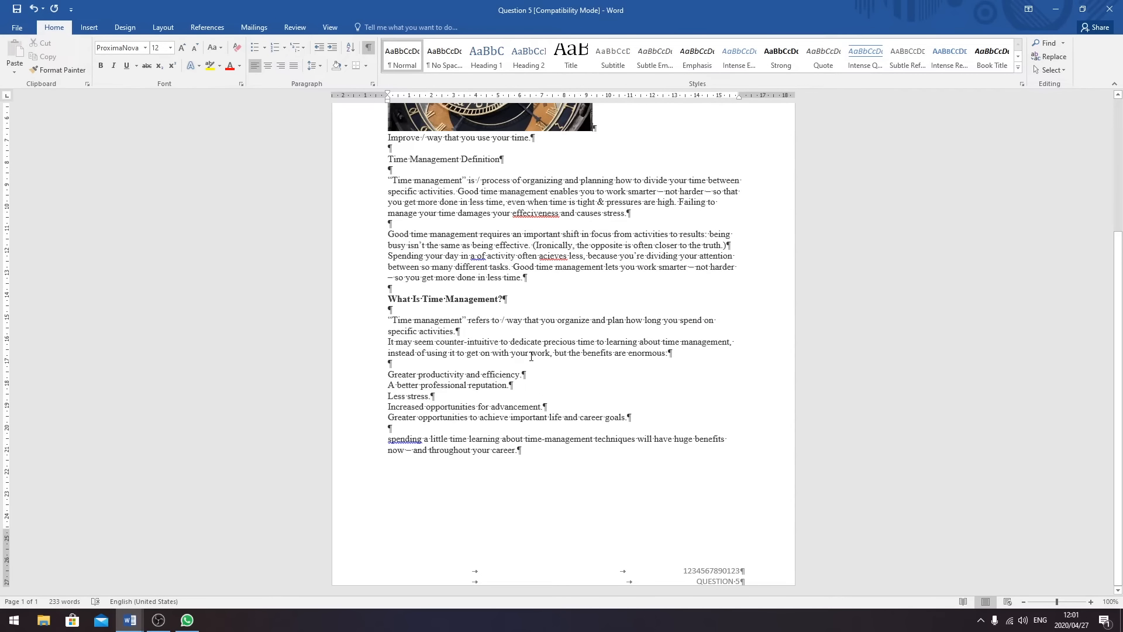
scroll(605, 236, up, 4)
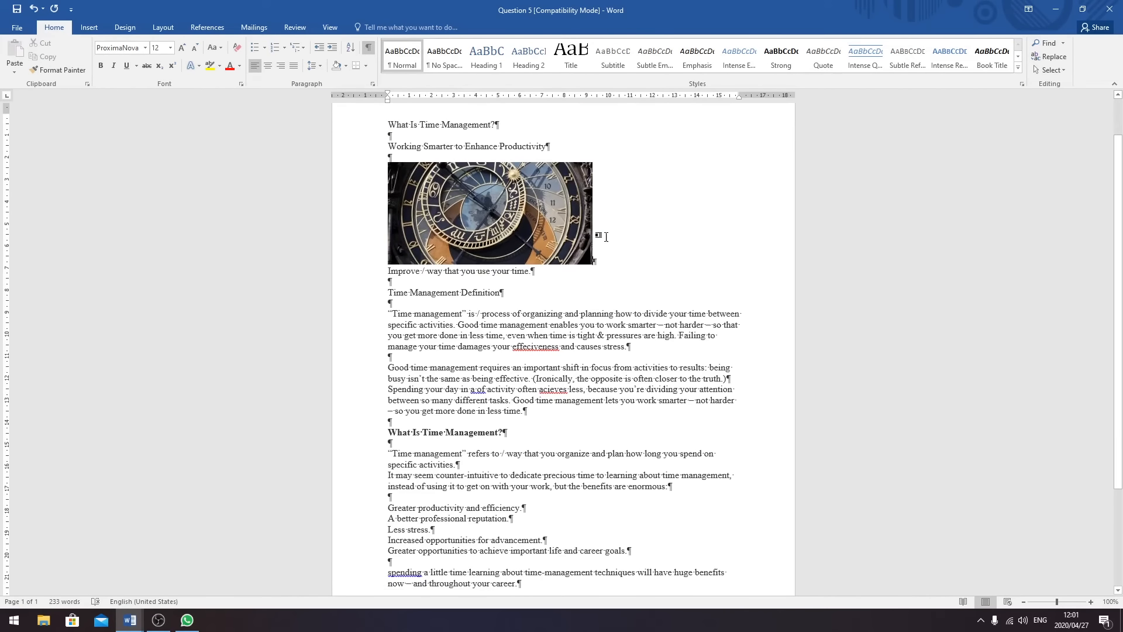
- Apply the Courier New font to all the selected text and keep the size at 12
drag(390, 114, 681, 468)
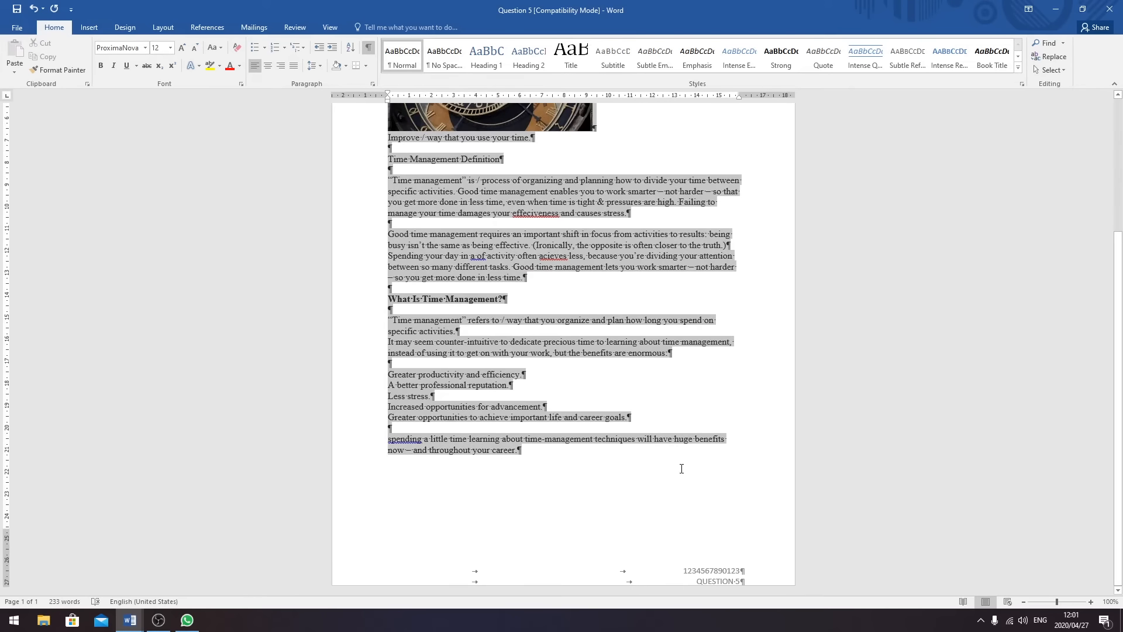
click(145, 48)
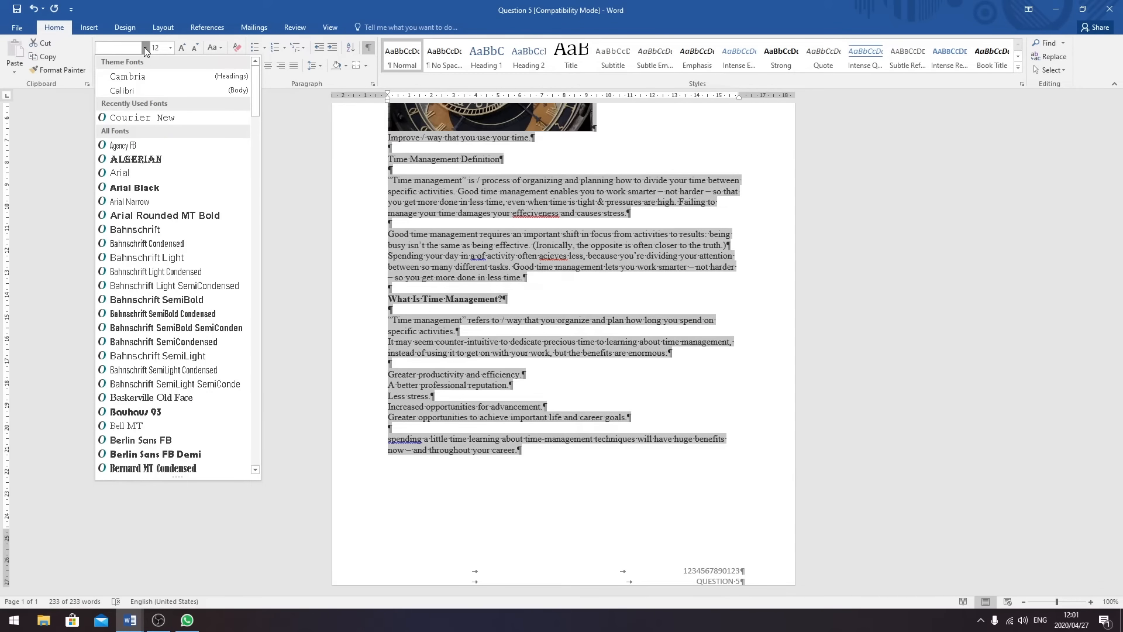
text(Courier New)
key(Return)
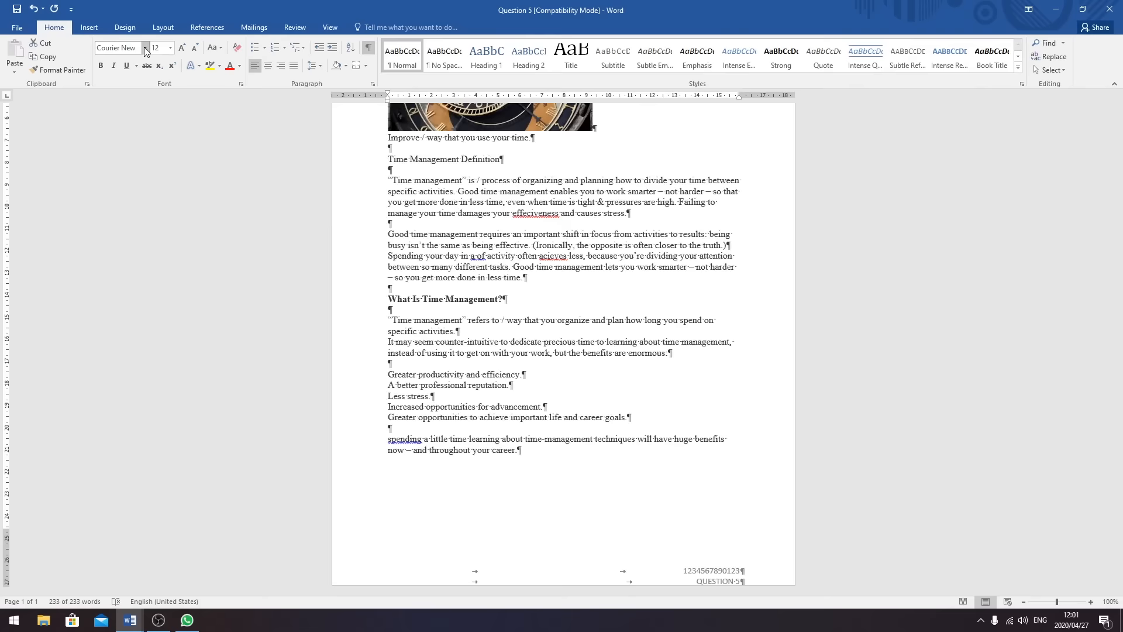
click(171, 48)
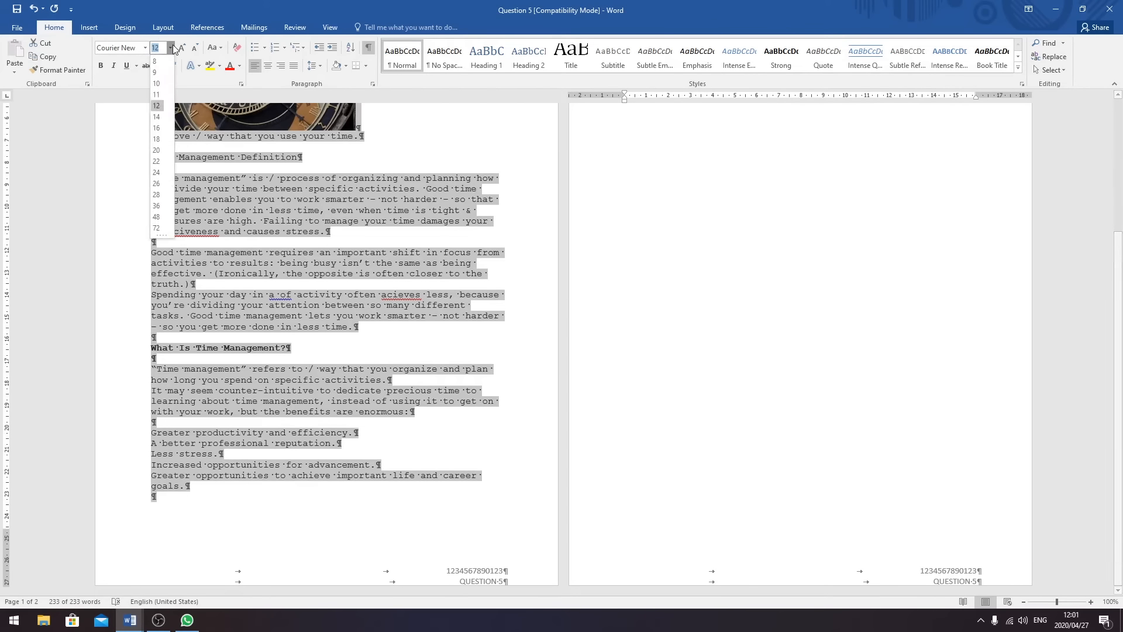
click(162, 106)
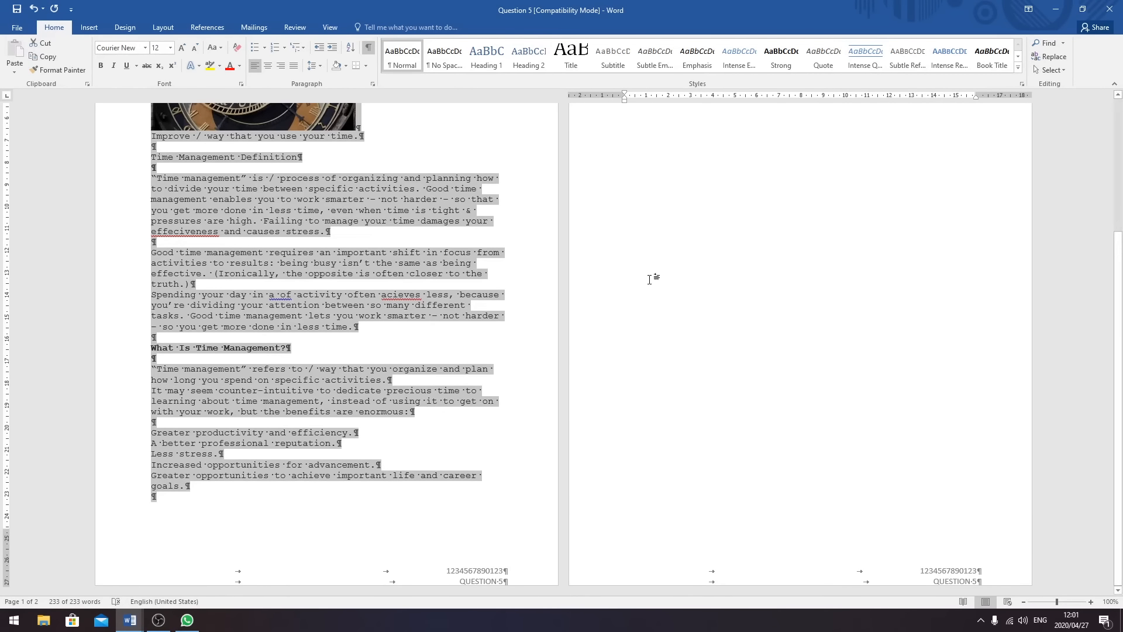
click(484, 287)
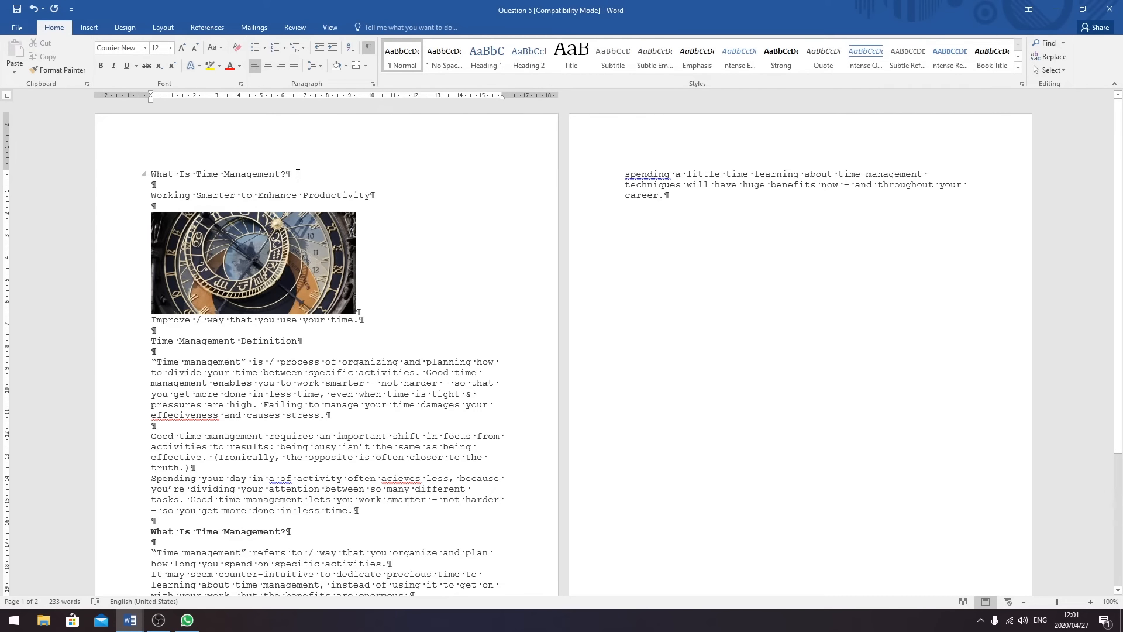
- Make the title 'What Is Time Management?' uppercase, bold, 16 pt and centred
drag(287, 174, 150, 175)
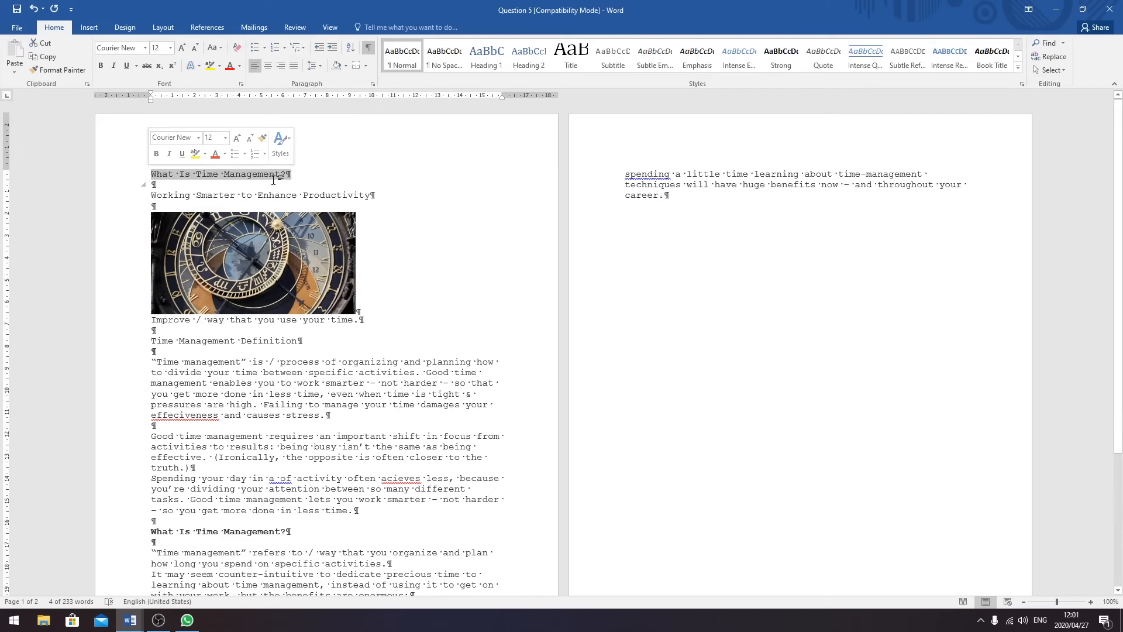
click(214, 48)
click(234, 91)
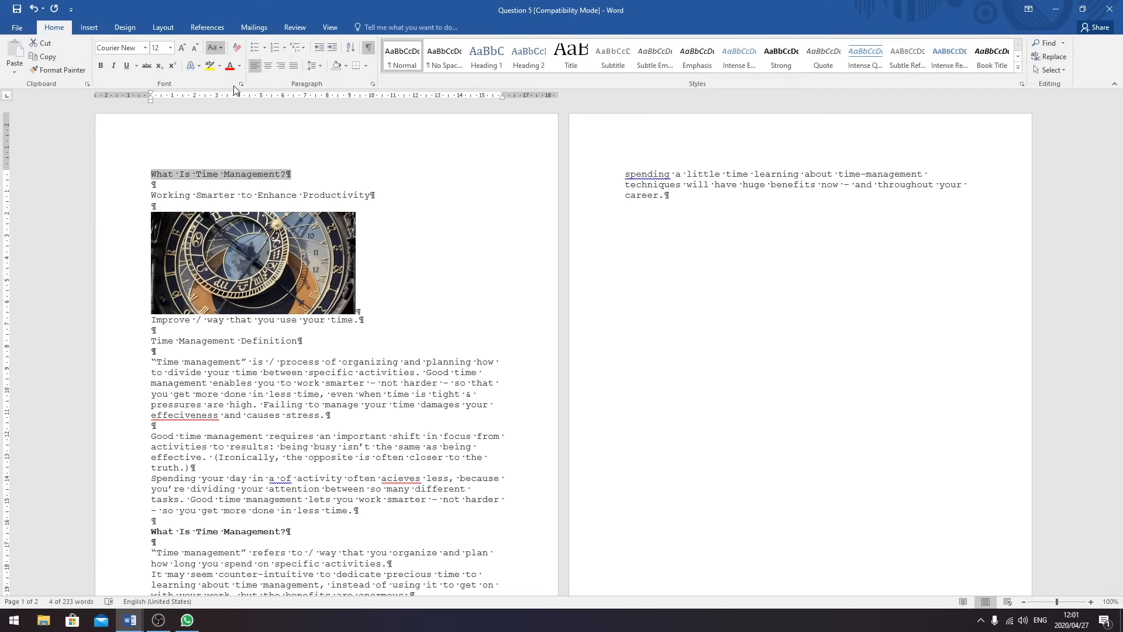
click(101, 68)
click(171, 47)
click(158, 144)
click(268, 66)
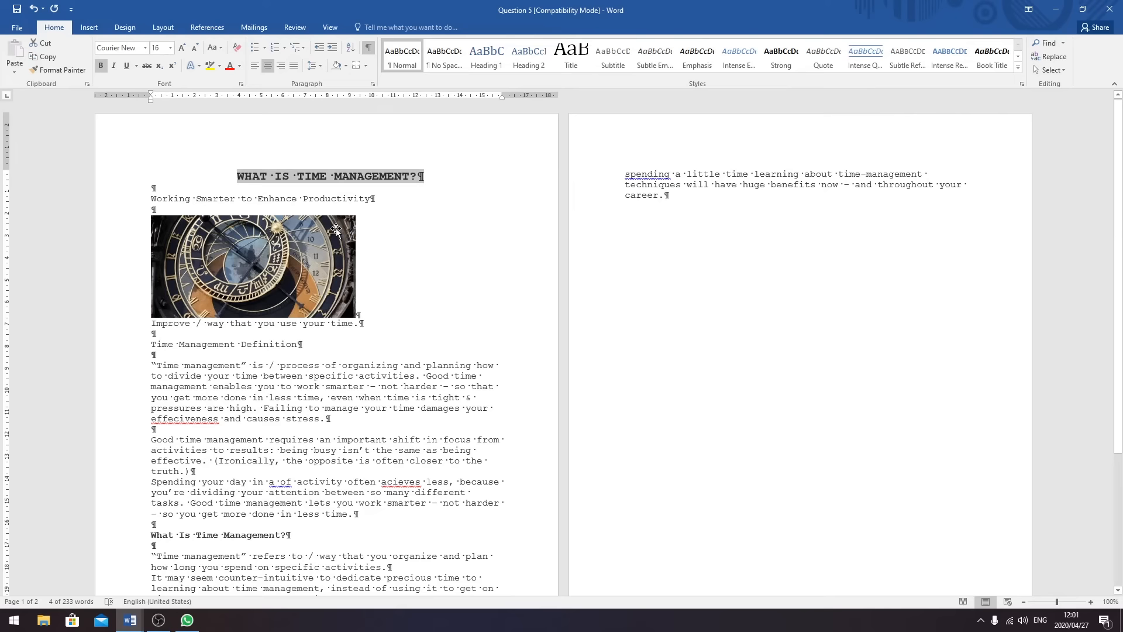
- Italicize and right-align the subtitle 'Working Smarter to Enhance Productivity'
drag(379, 198, 151, 200)
click(113, 66)
click(282, 65)
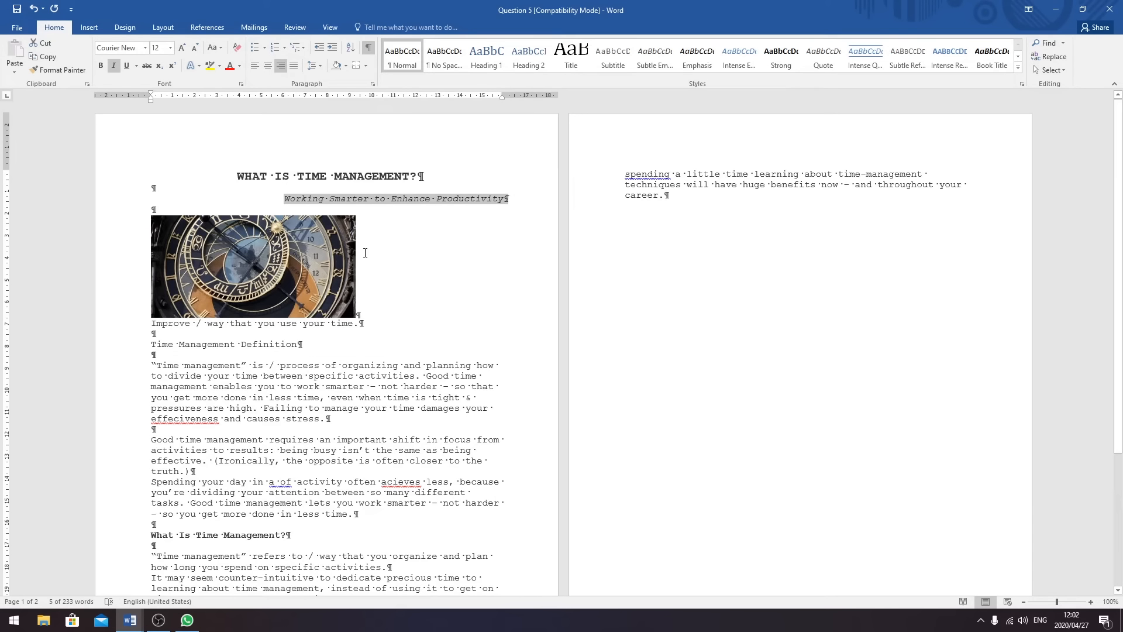
- Change the caption's '/' to 'the' and underline 'Improve the way that you use your time.'
click(200, 323)
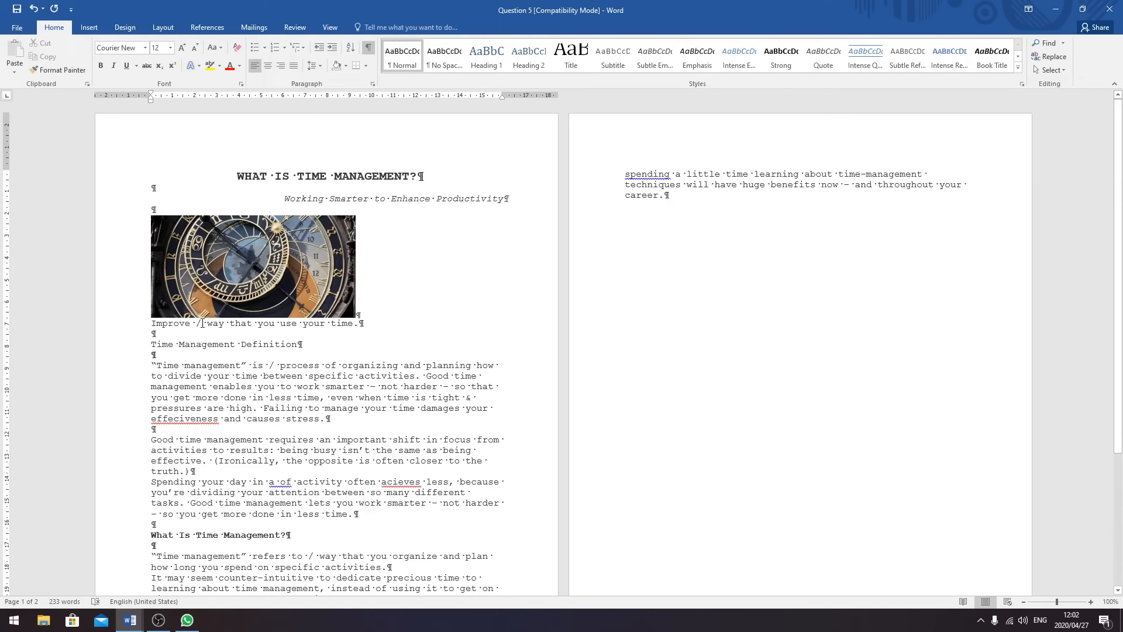
text(he)
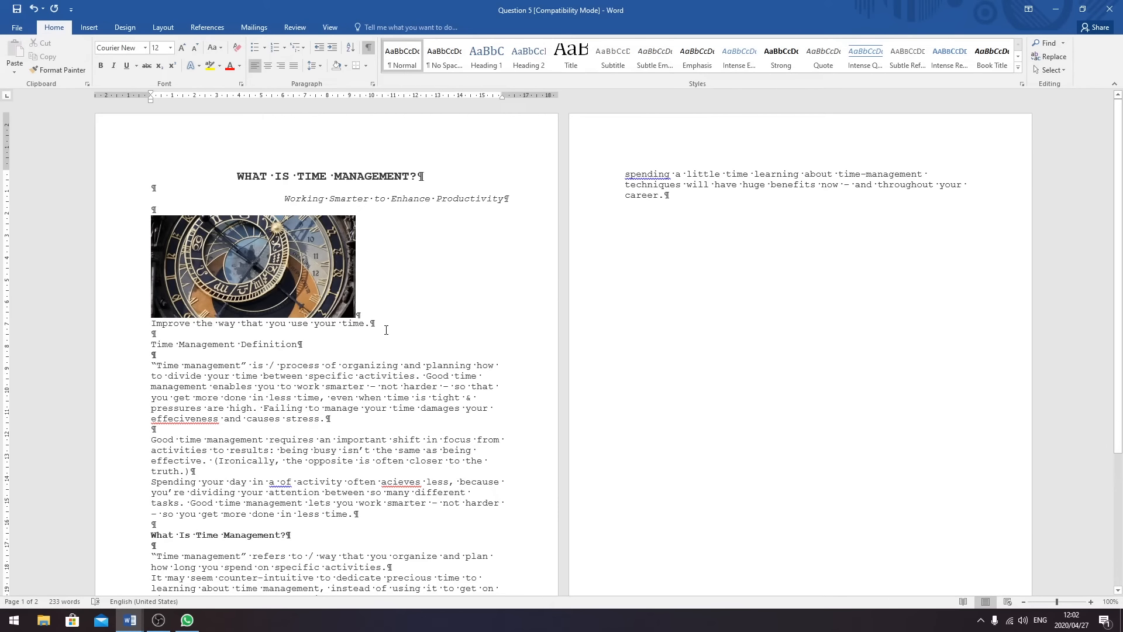
drag(378, 324, 150, 325)
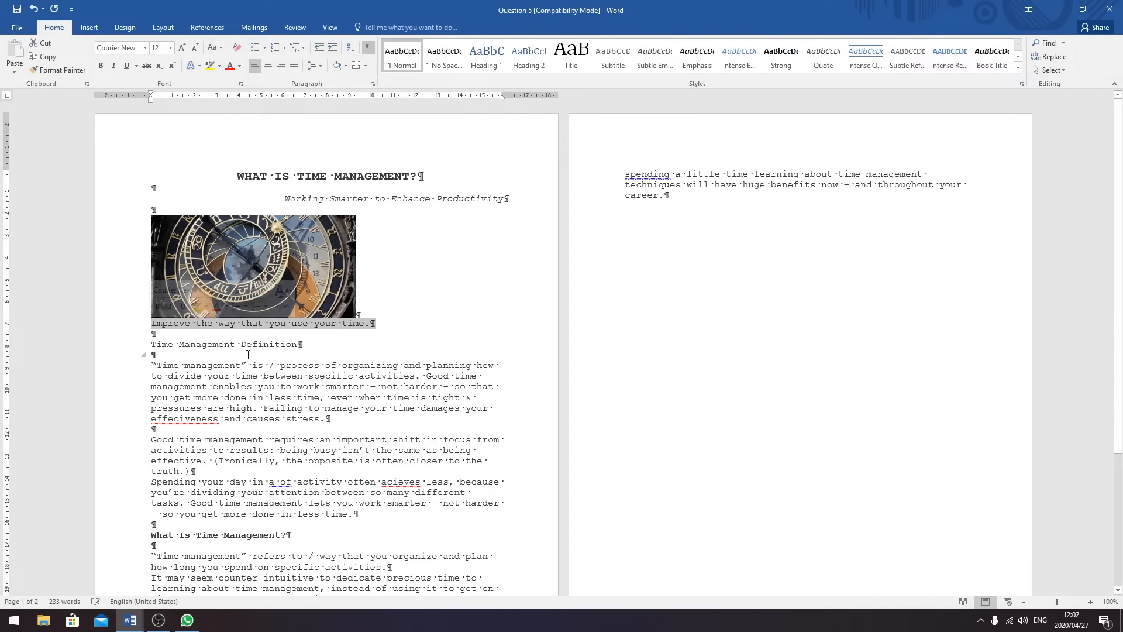
click(366, 326)
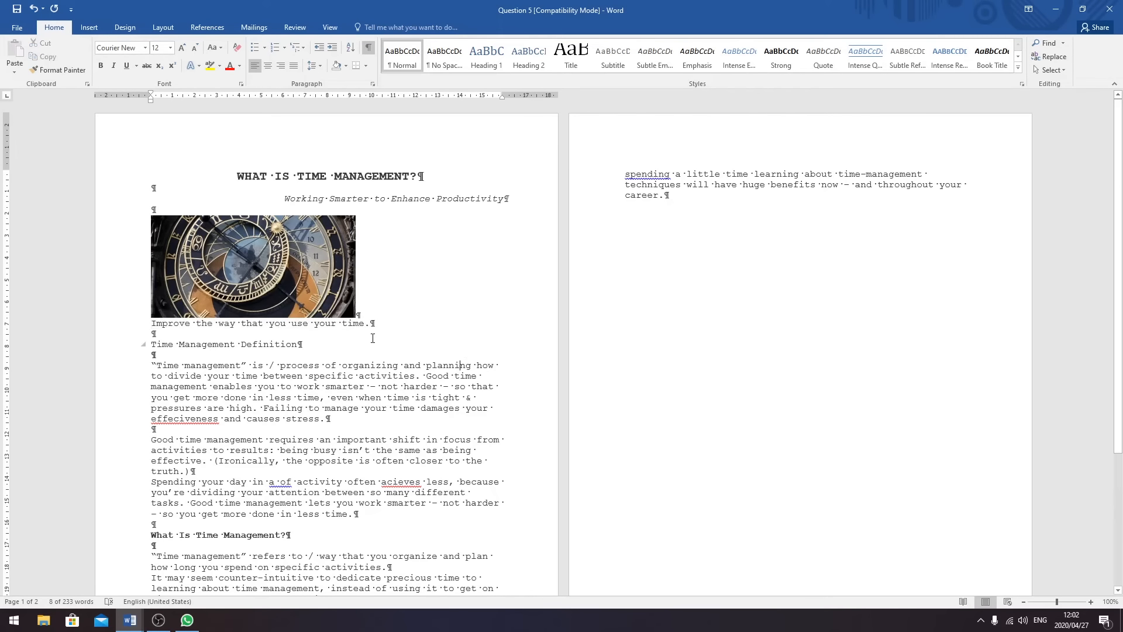
drag(366, 326, 151, 325)
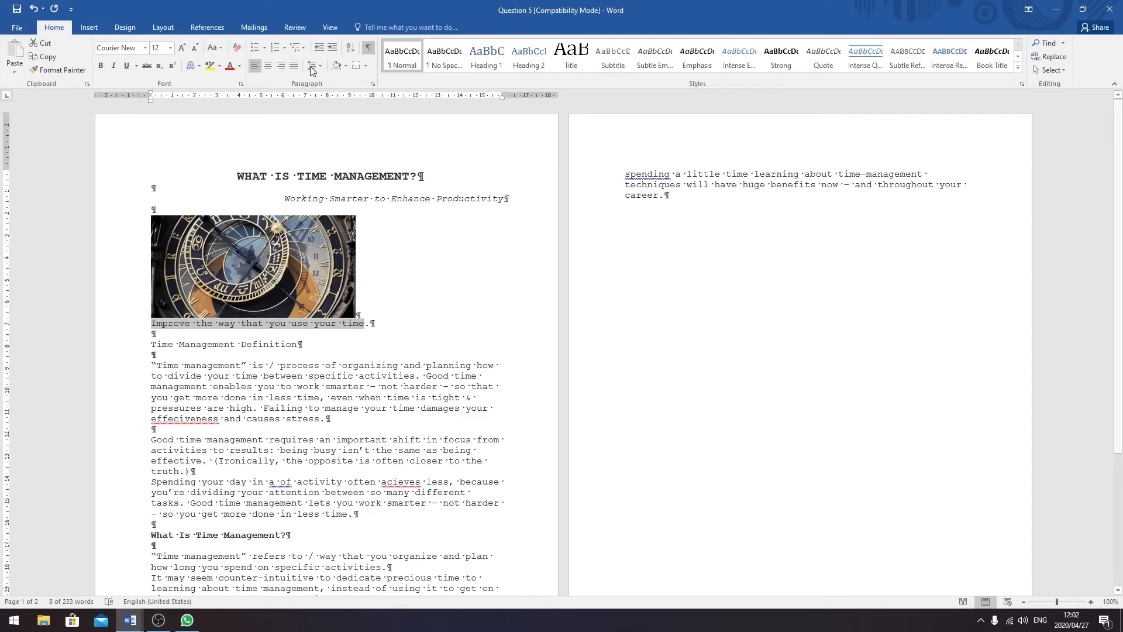
click(130, 68)
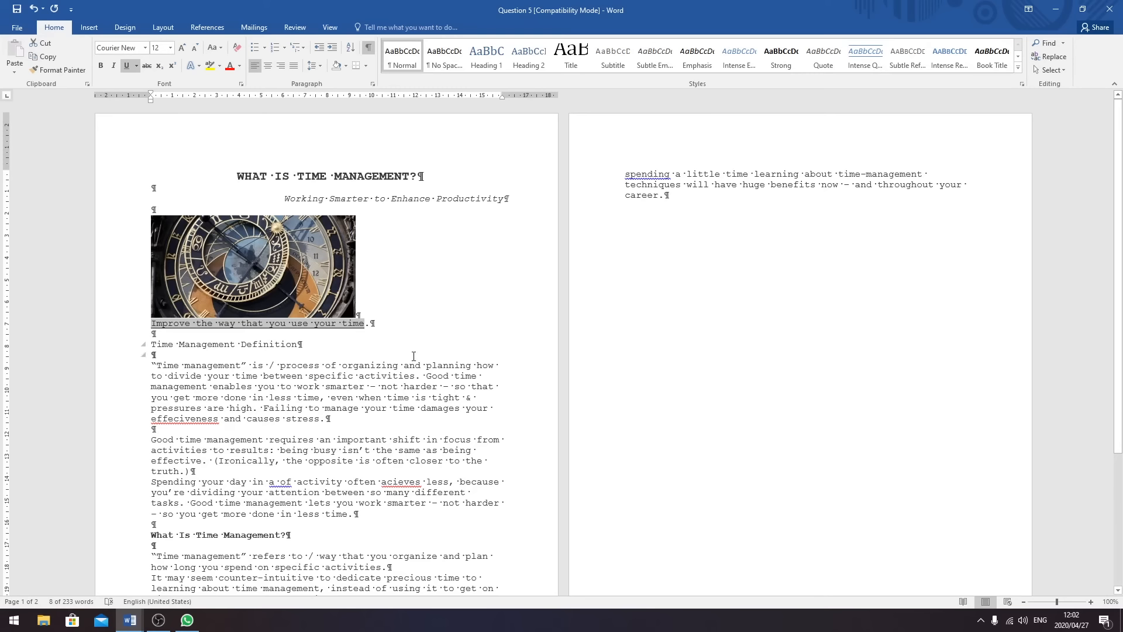
click(384, 326)
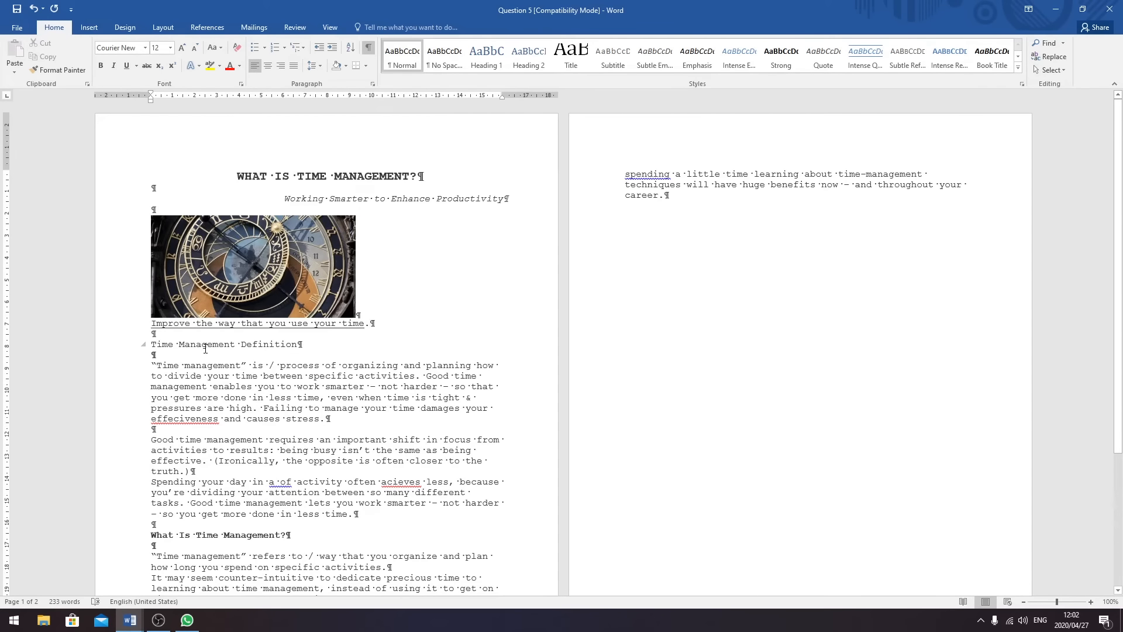
- Replace the Time Management Definition heading with 'Definition of time management'
click(315, 343)
drag(308, 347, 169, 350)
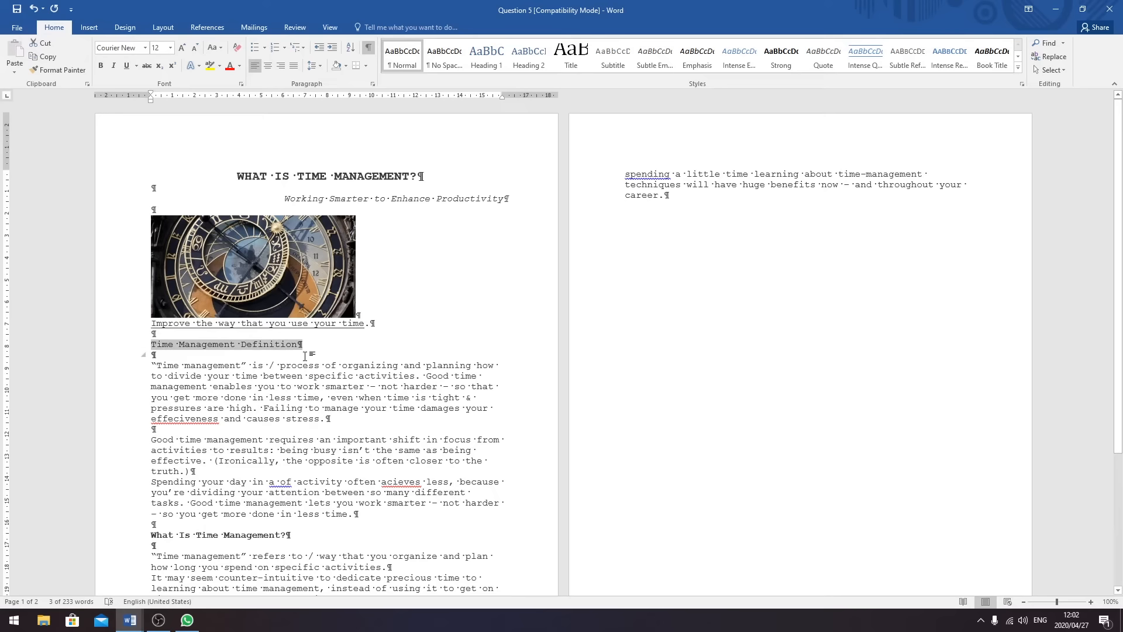
text(D)
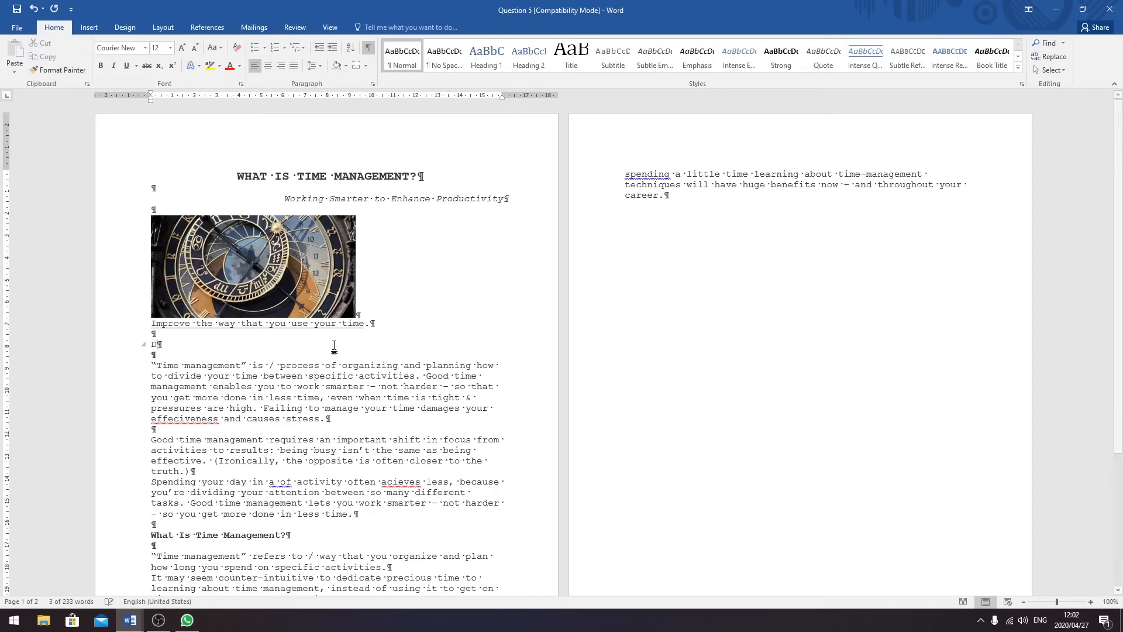
text(efinit)
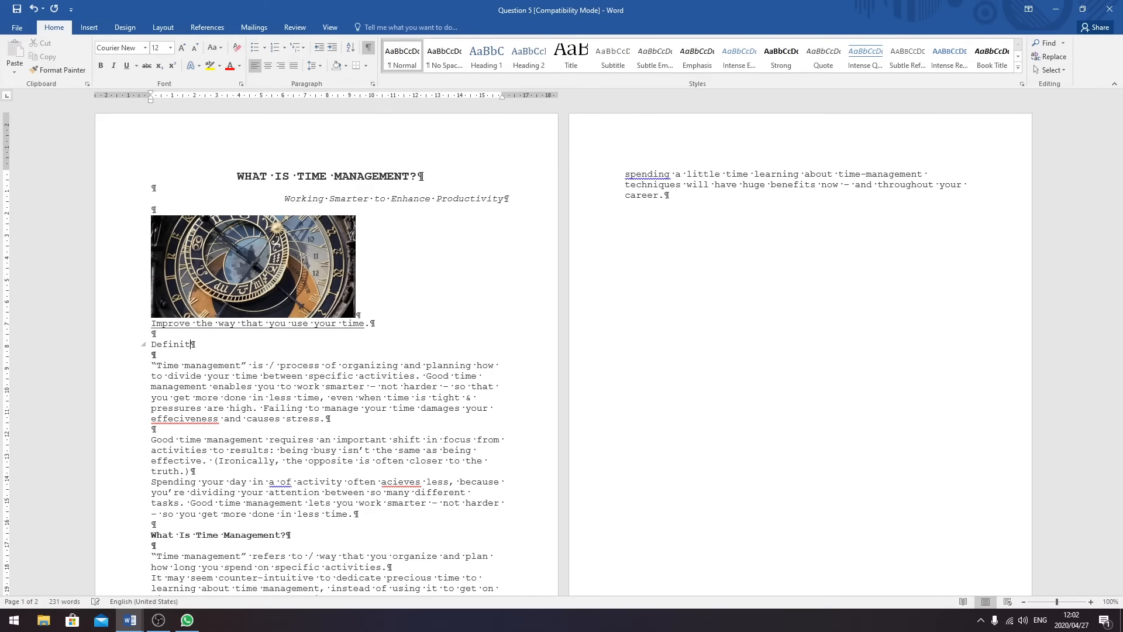
text(ion of time management)
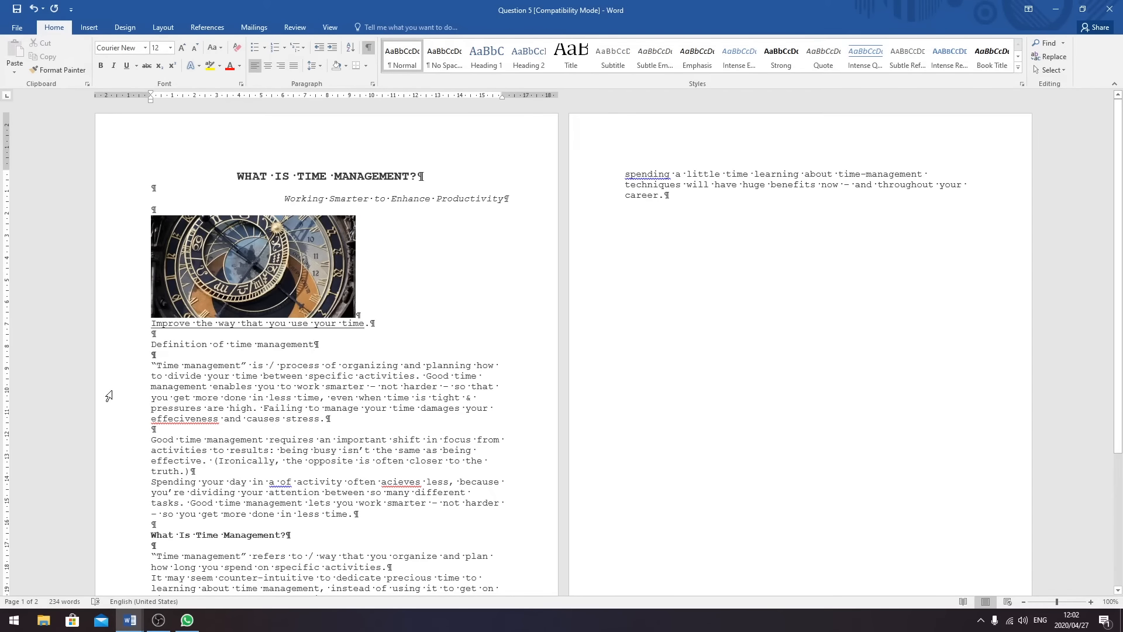
- Make the 'Definition of time management' heading bold and italic
key(ctrl+shift+Left)
triple_click(233, 343)
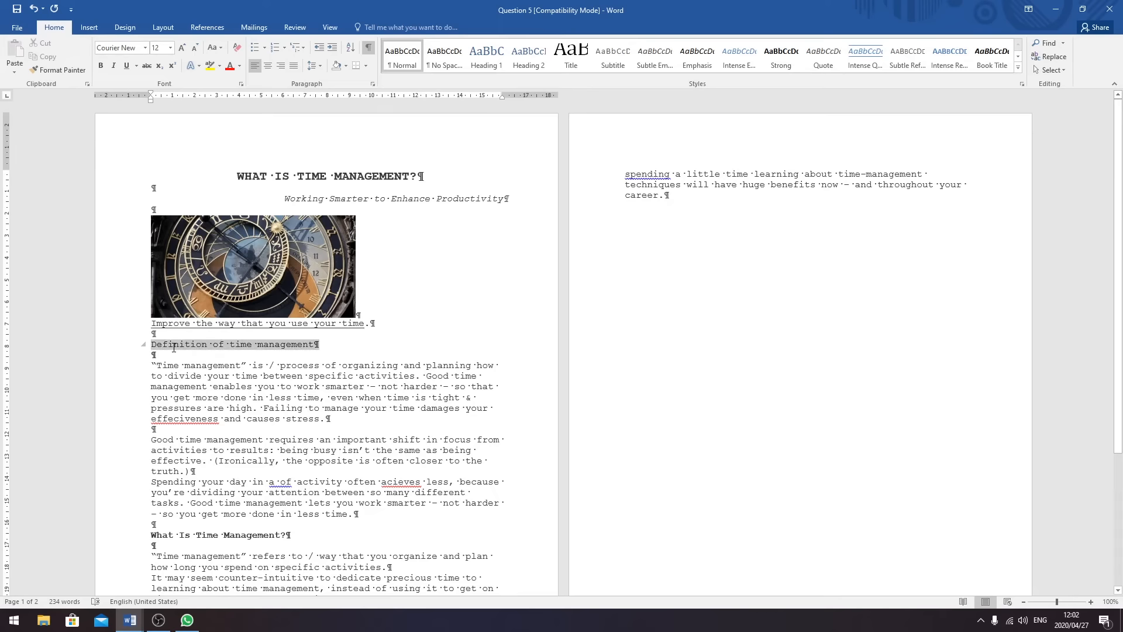
click(101, 65)
click(115, 65)
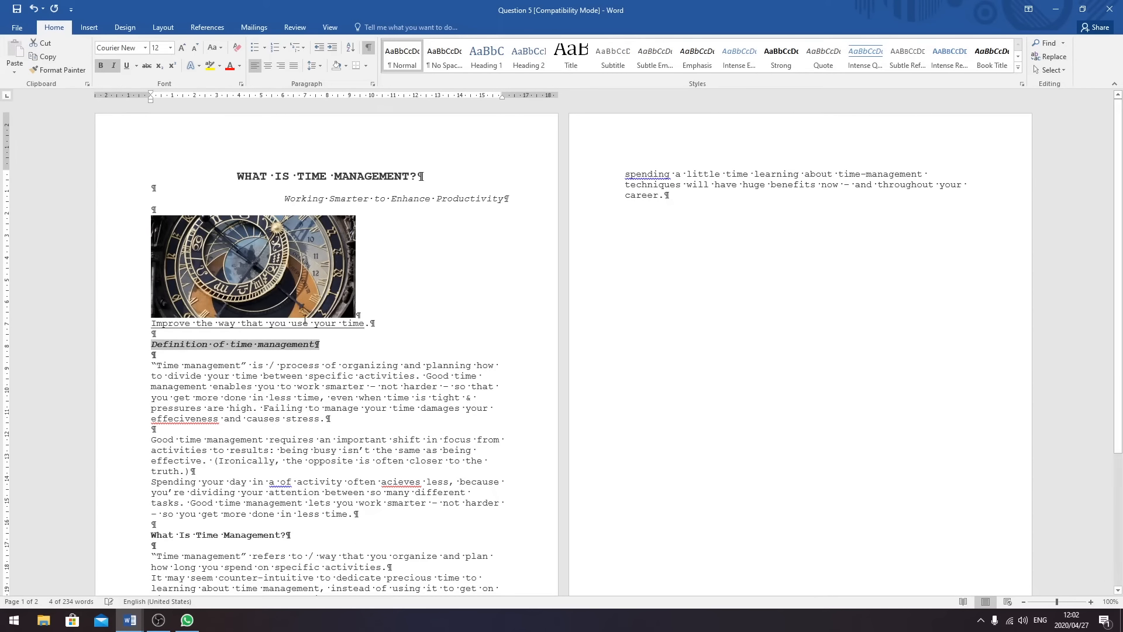
- In the definition, change '/' to 'the' before 'process' and '&' to 'and' after 'tight'
click(287, 365)
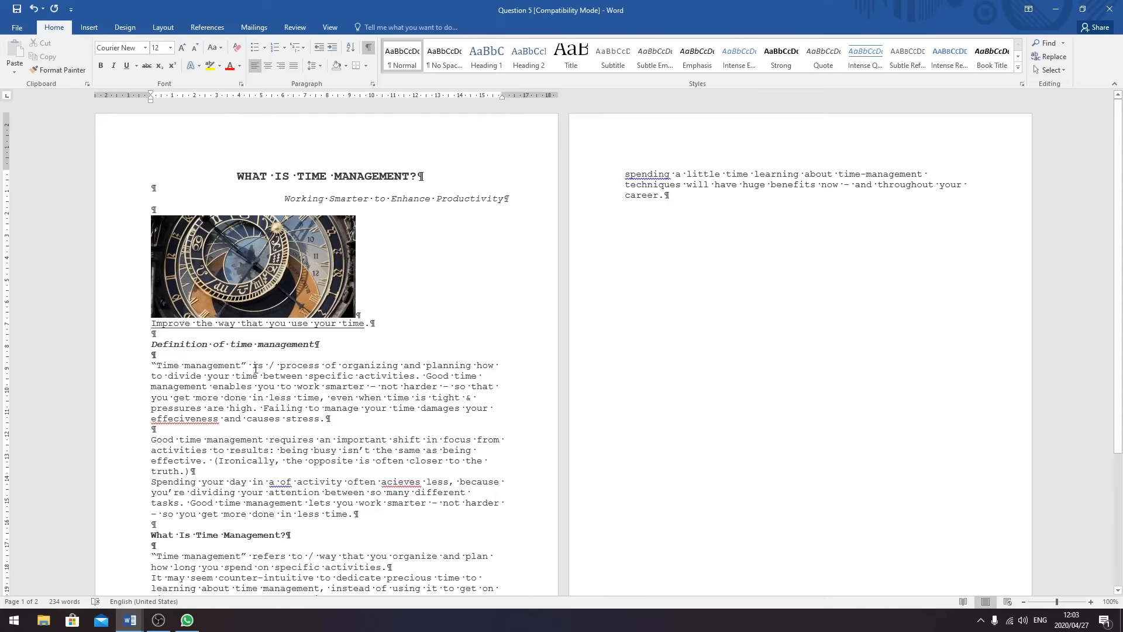
key(BackSpace)
text(the)
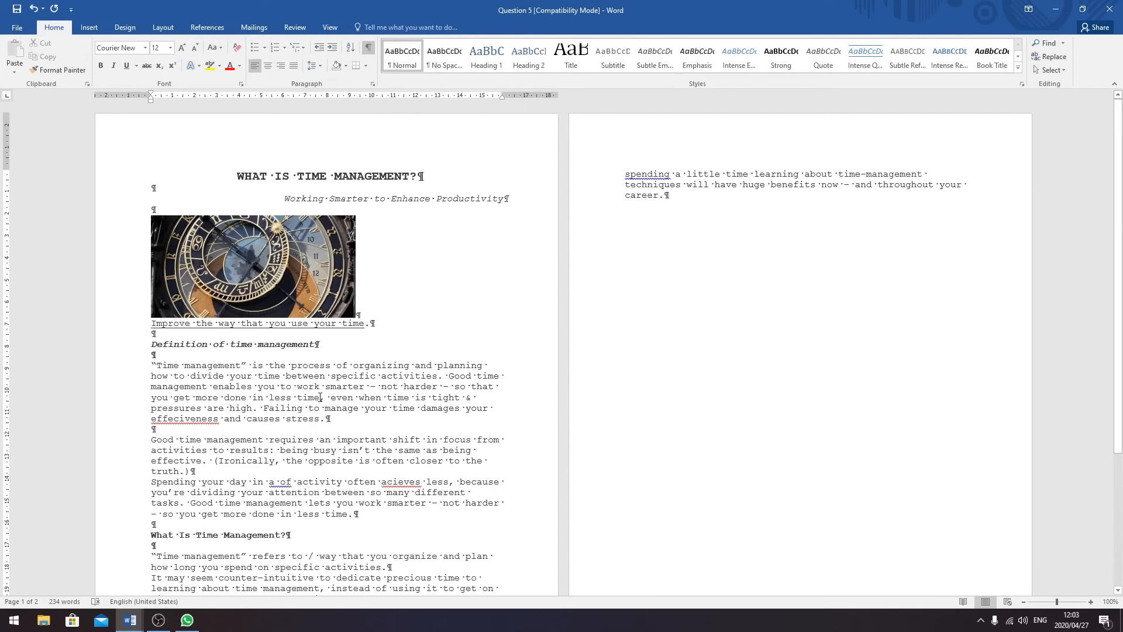
double_click(471, 397)
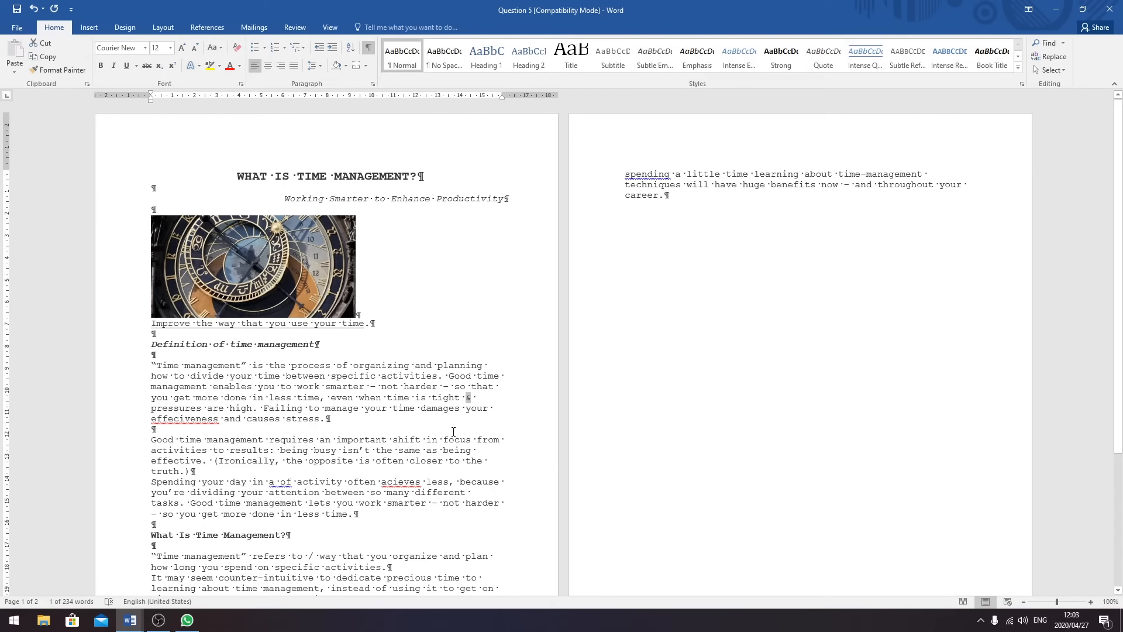
text(and)
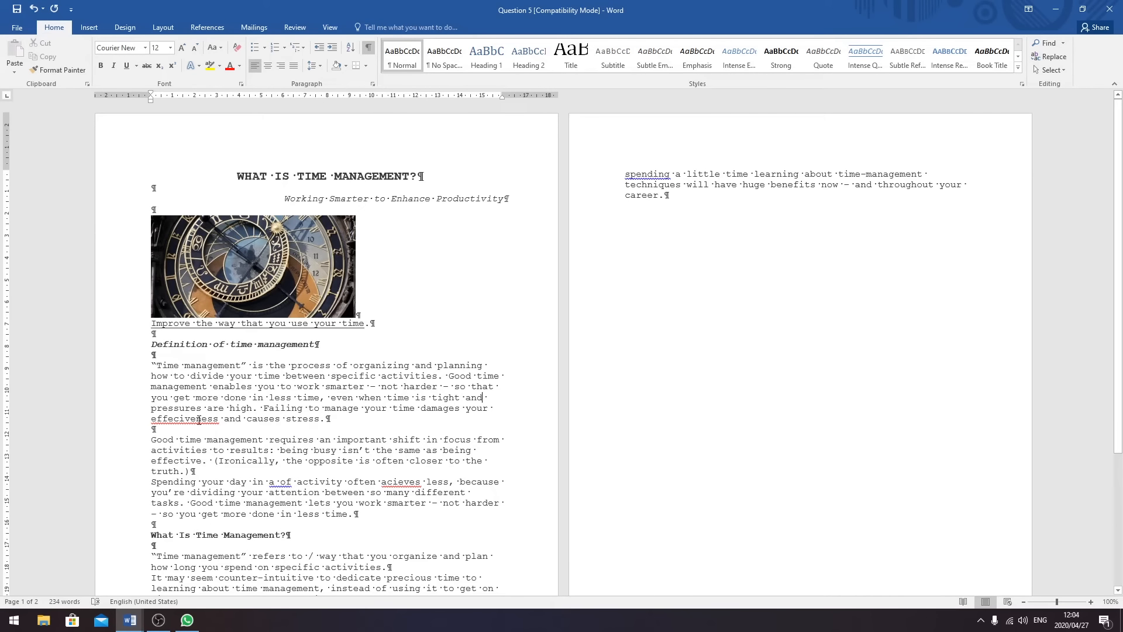
right_click(199, 419)
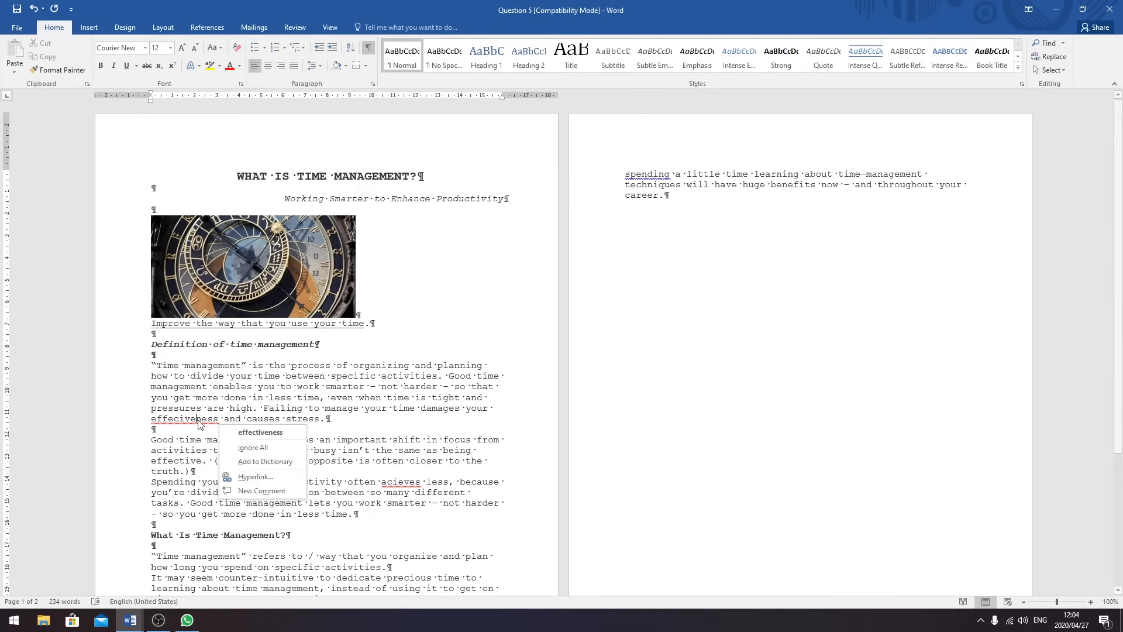
- Correct 'effeciveness' to 'effectiveness' and increase the indent of the first definition paragraph
click(287, 432)
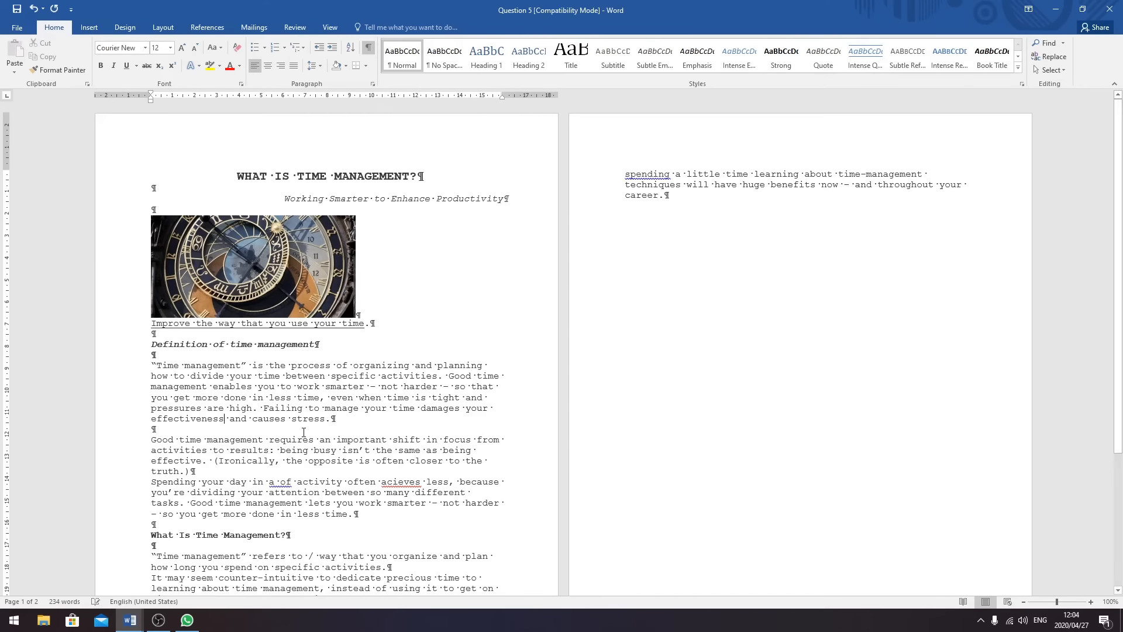
click(336, 418)
drag(334, 419, 149, 366)
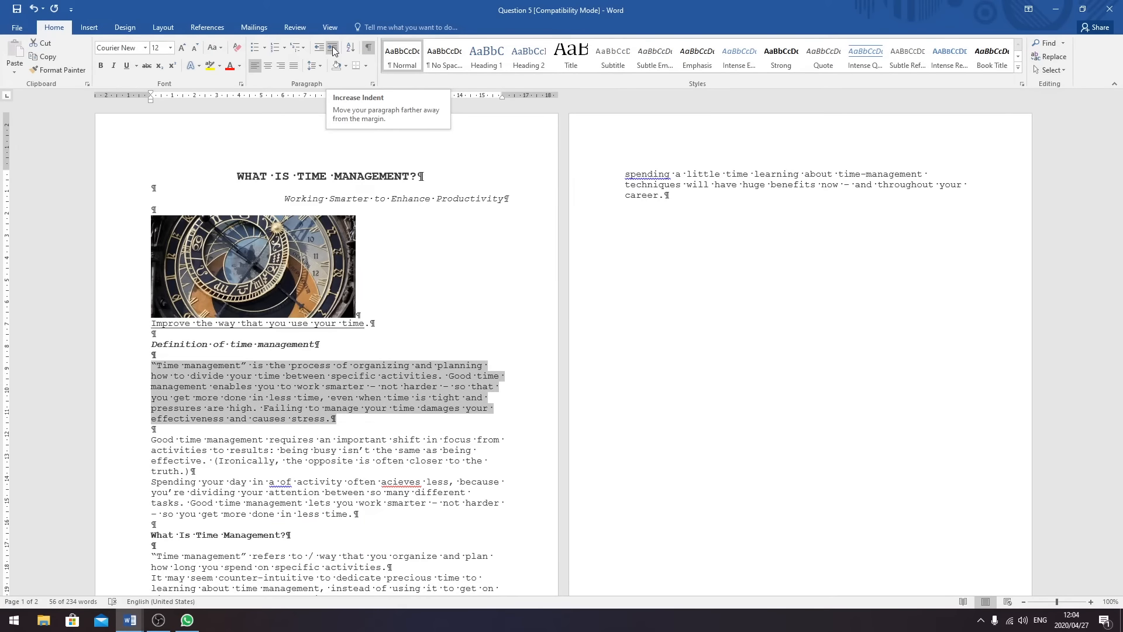
click(333, 50)
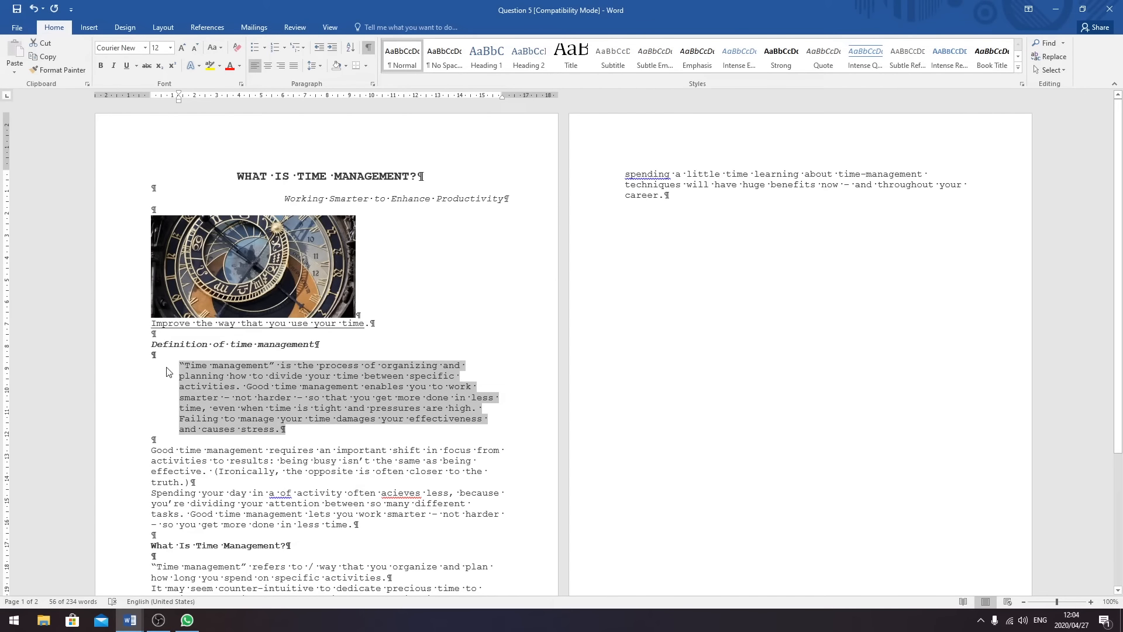
click(437, 471)
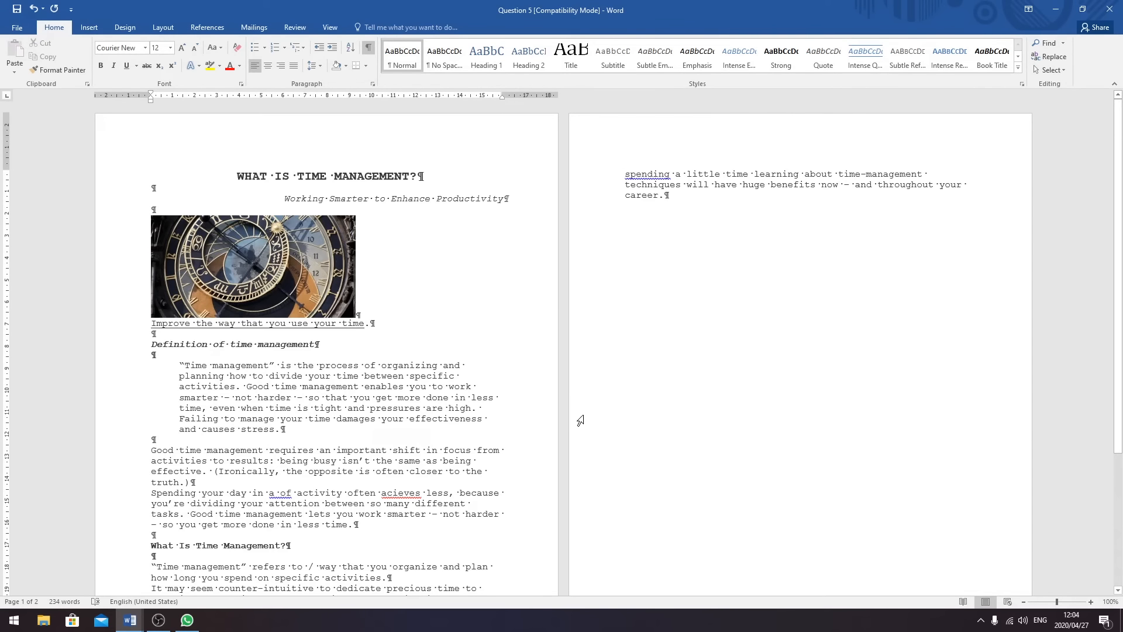
- Put a 3 pt black box border around the 'Good time management requires an important shift' paragraph
drag(420, 449, 392, 450)
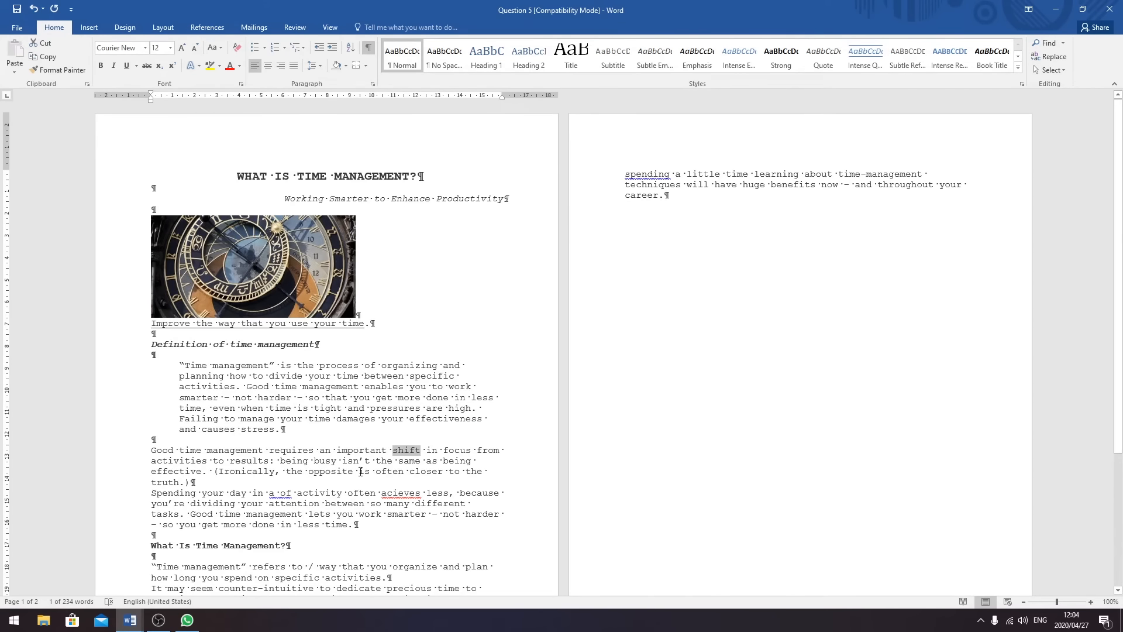
drag(194, 481, 152, 451)
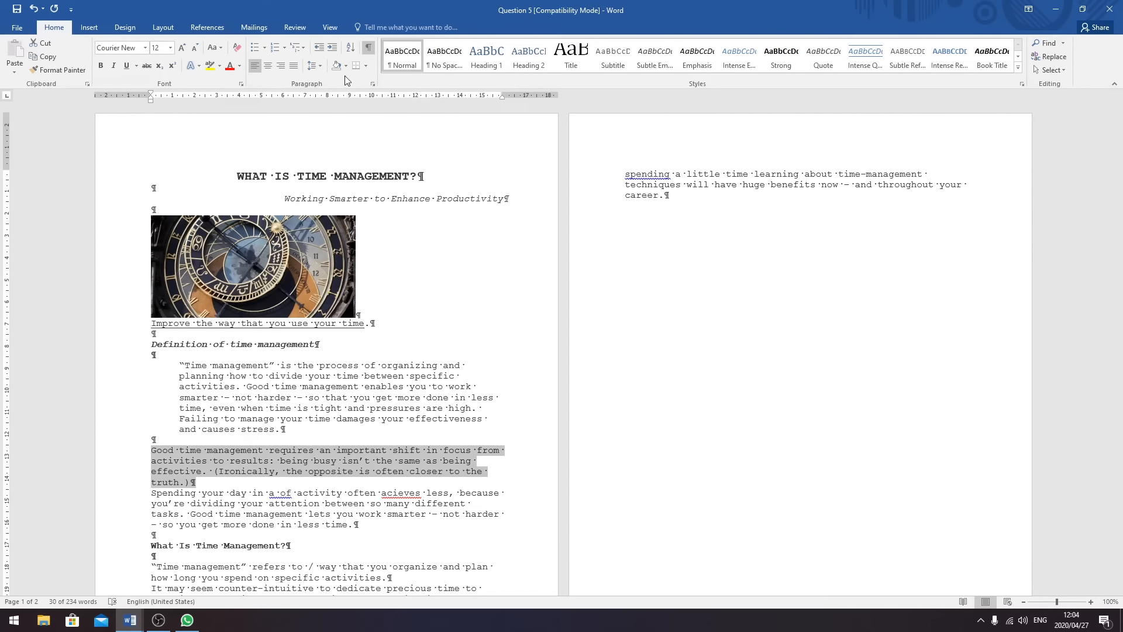
click(366, 67)
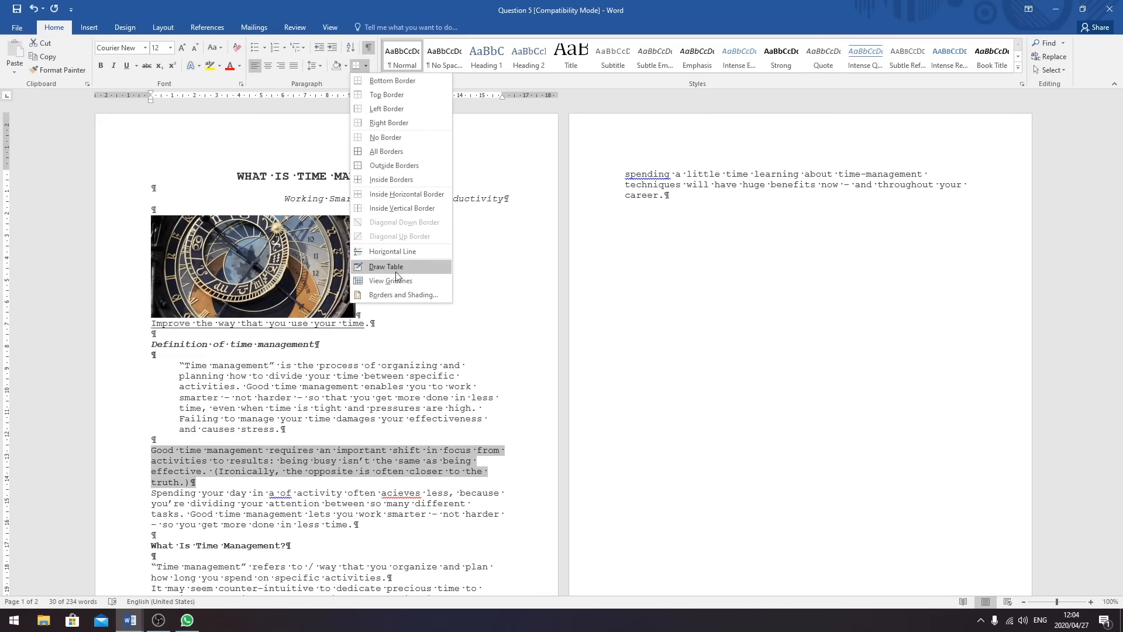
click(405, 294)
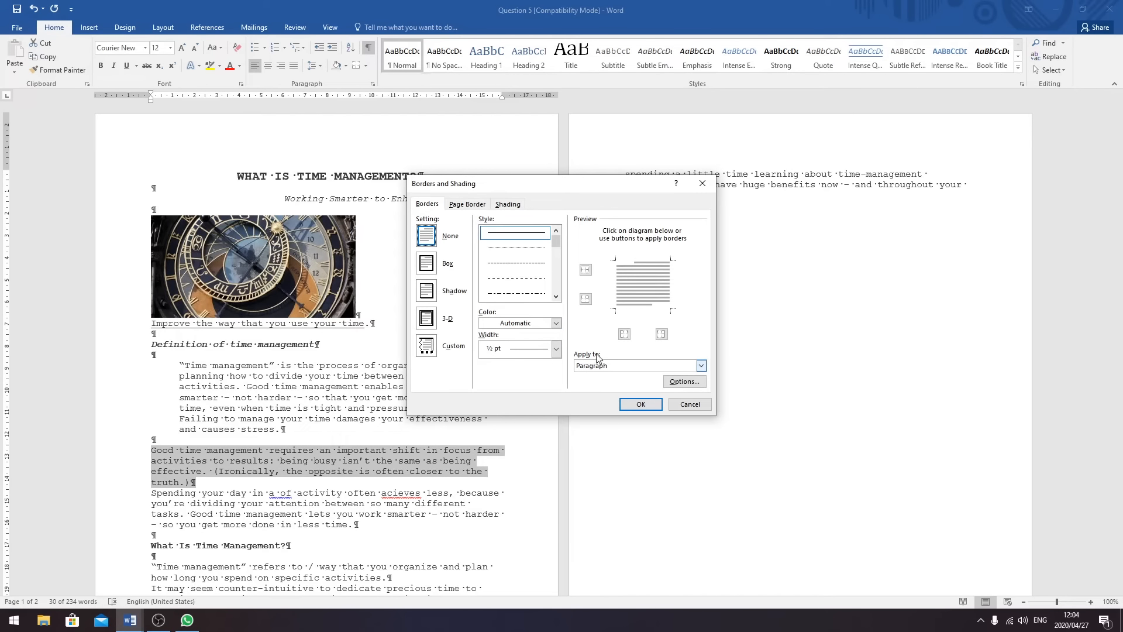
click(448, 264)
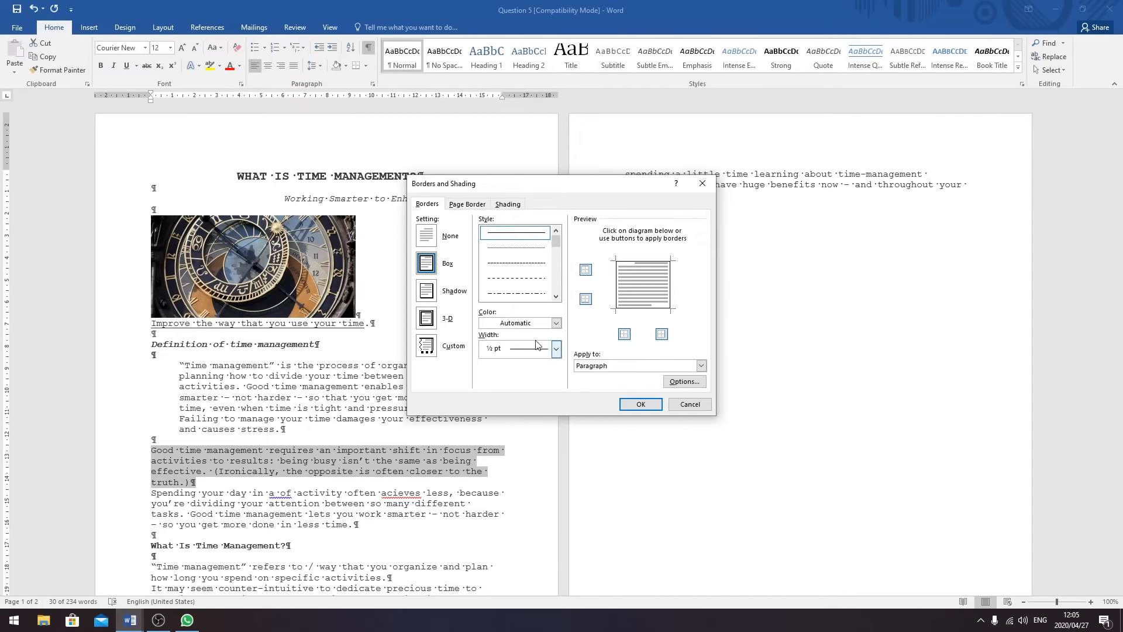
click(555, 349)
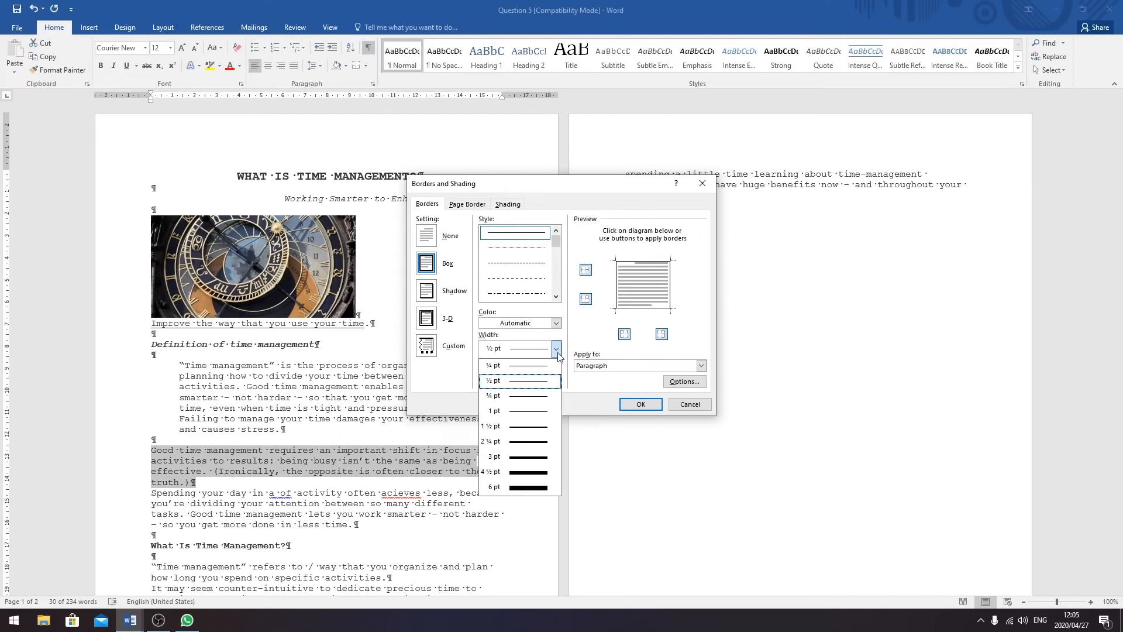
click(536, 458)
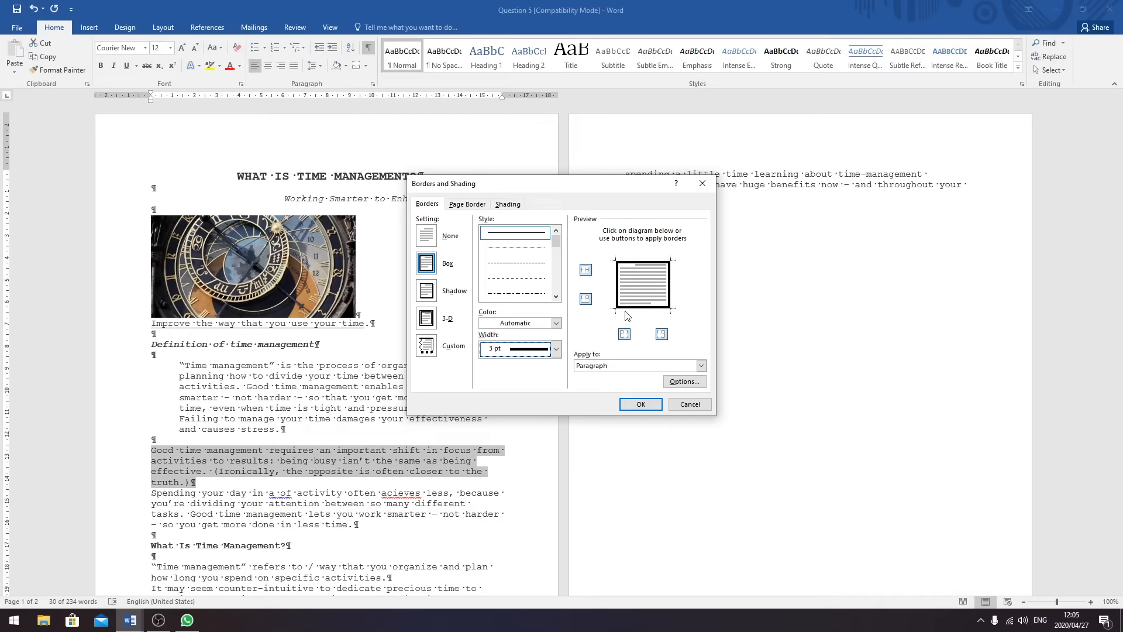
click(641, 405)
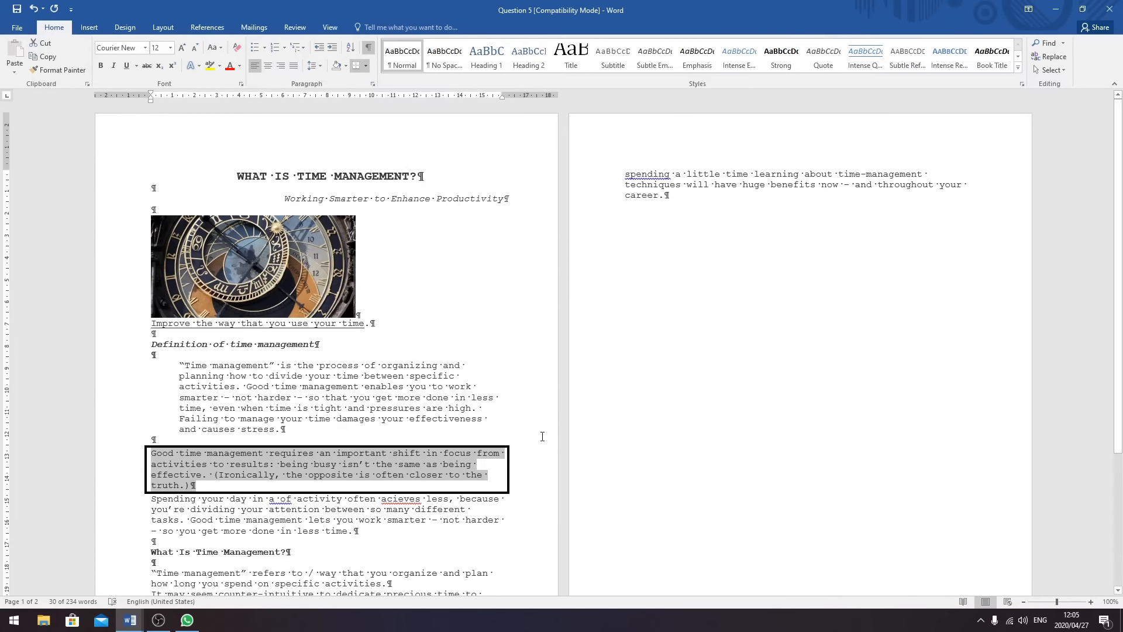
scroll(215, 495, down, 2)
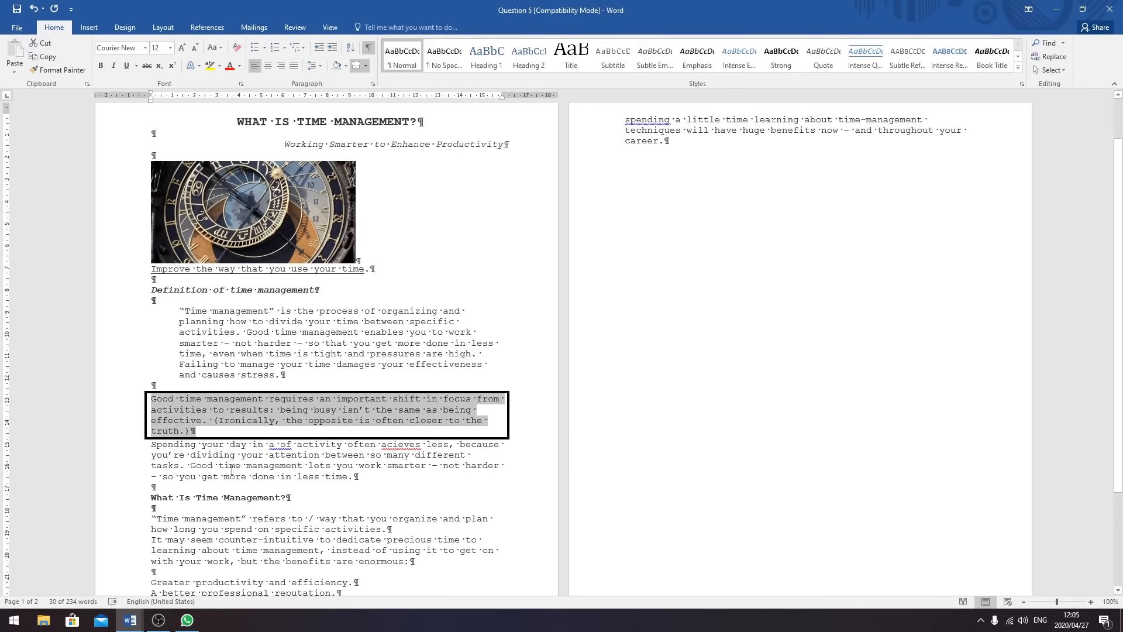
click(148, 444)
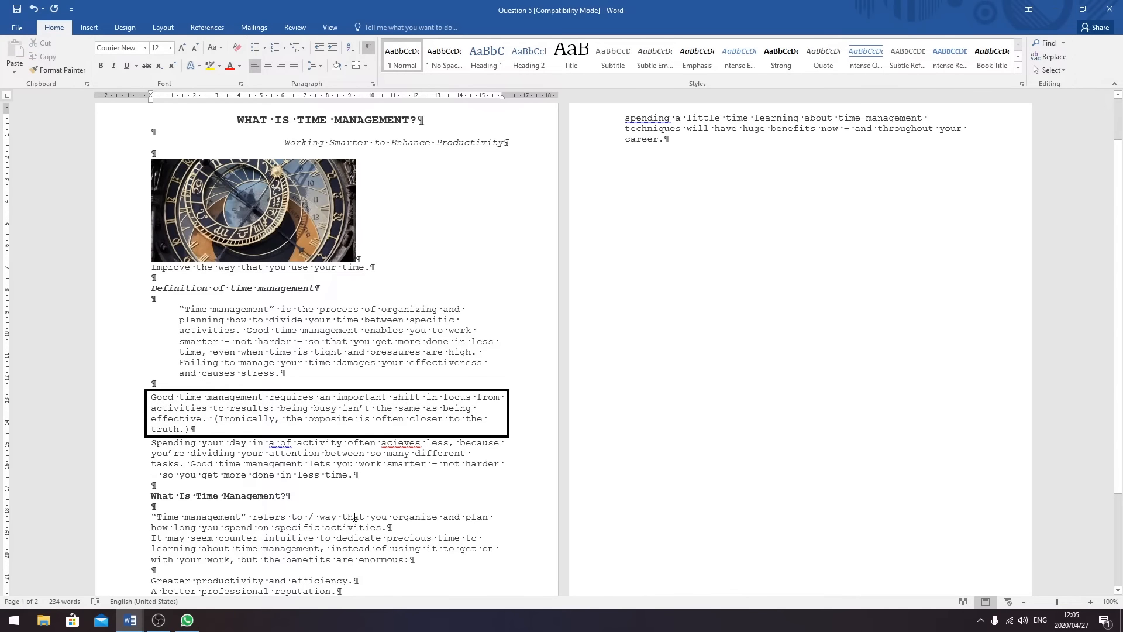
- Add a blank line before the 'Spending your day' paragraph, insert 'frenzy', and drop the extra 's' in 'acieves'
key(Return)
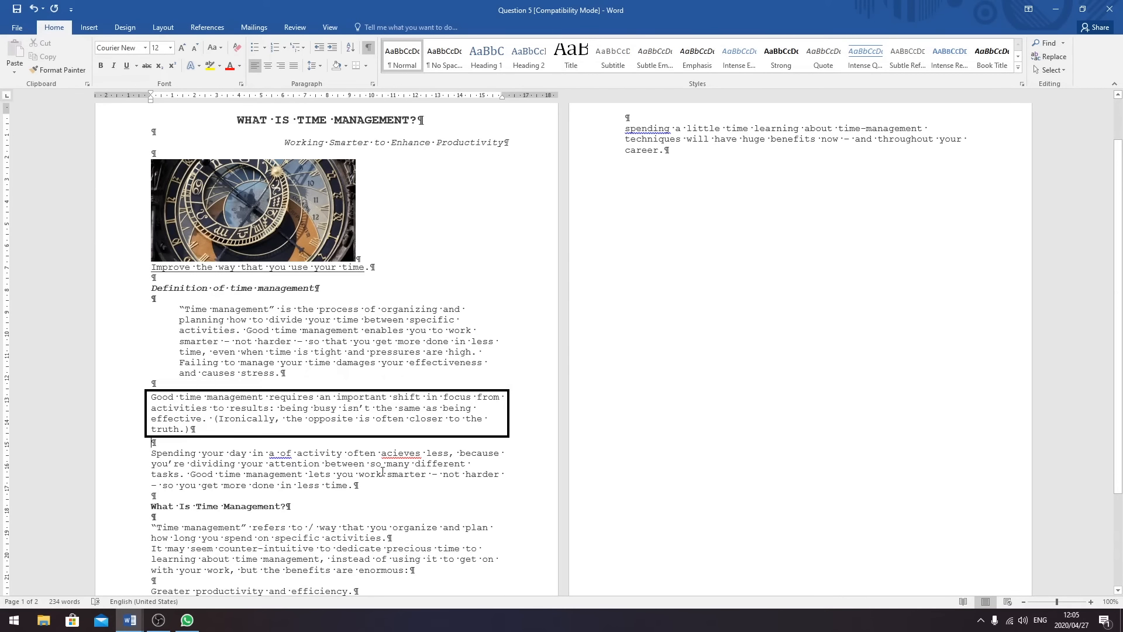
click(279, 454)
text(frenzy)
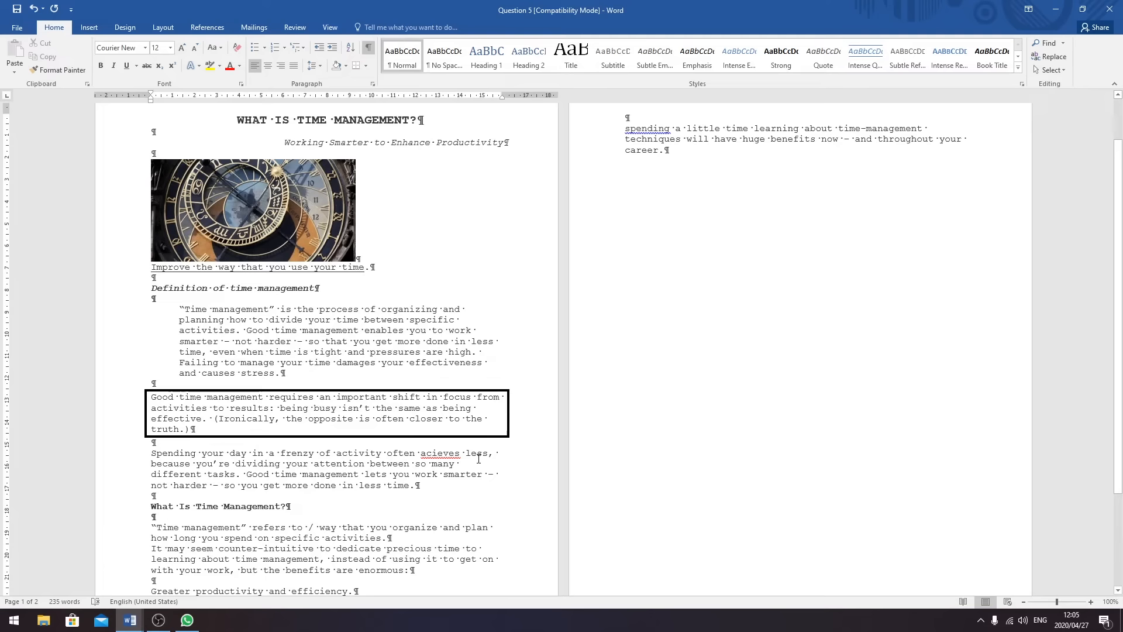
click(461, 454)
key(BackSpace)
- Start the paragraph with 'When', change 'activity' to 'activities you', and correct 'acieve' to 'achieve'
click(462, 461)
text(When s)
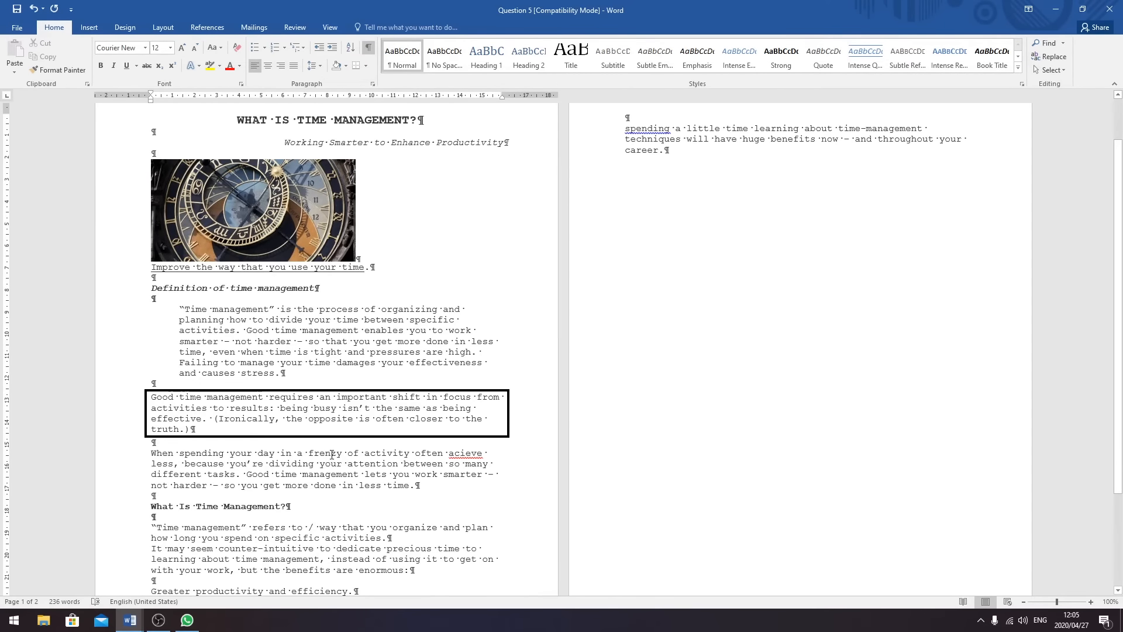
click(410, 454)
key(BackSpace)
text(ies)
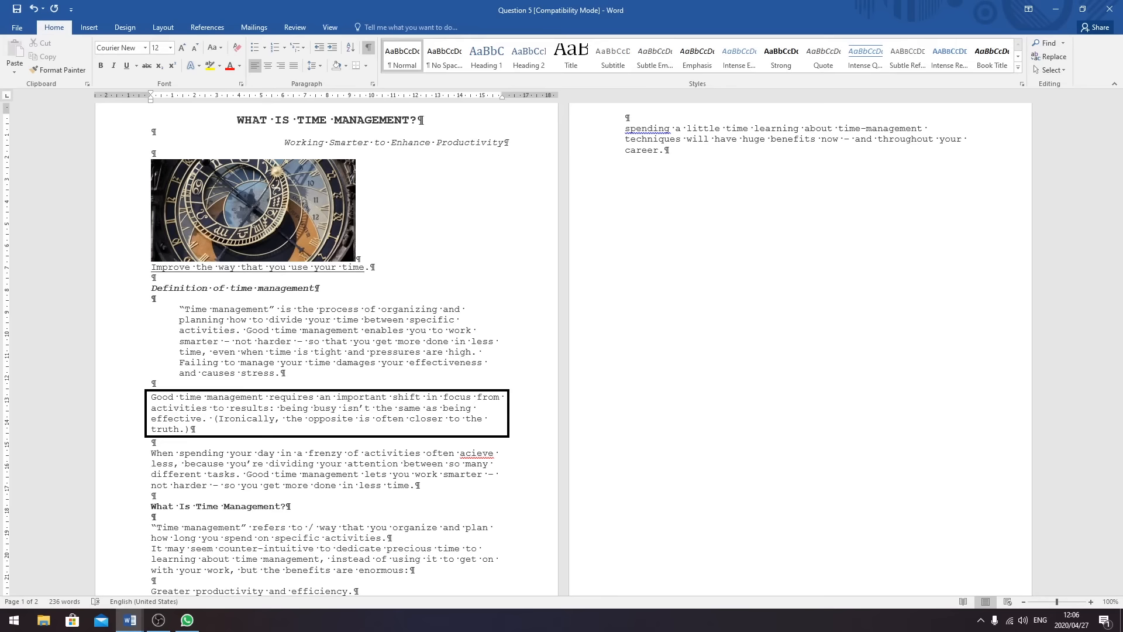
text( you)
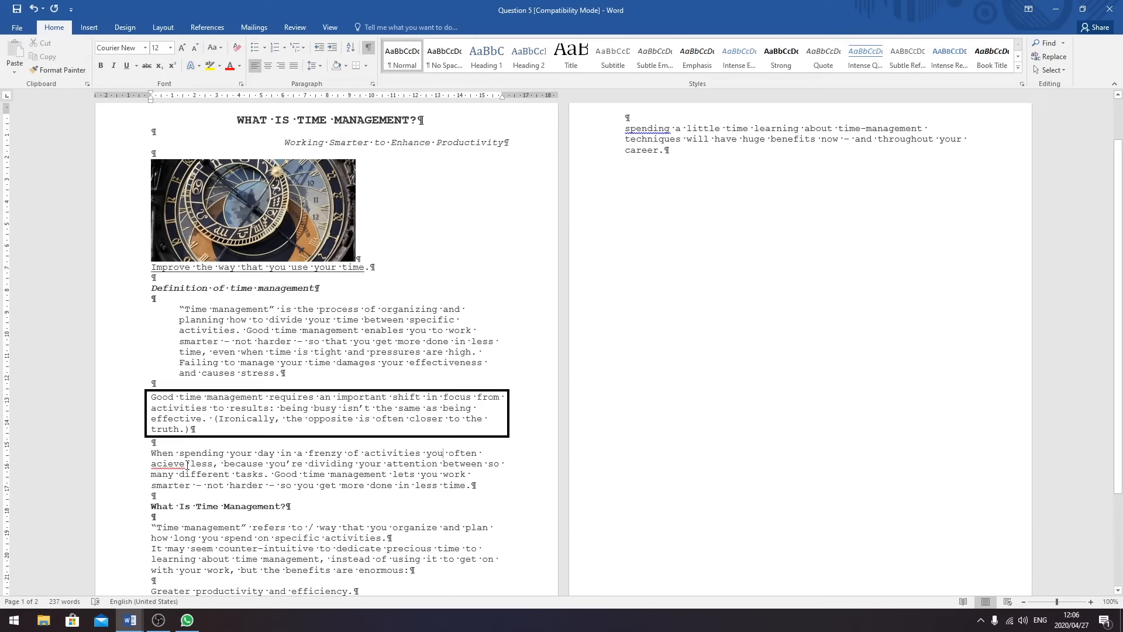
click(162, 464)
text(h)
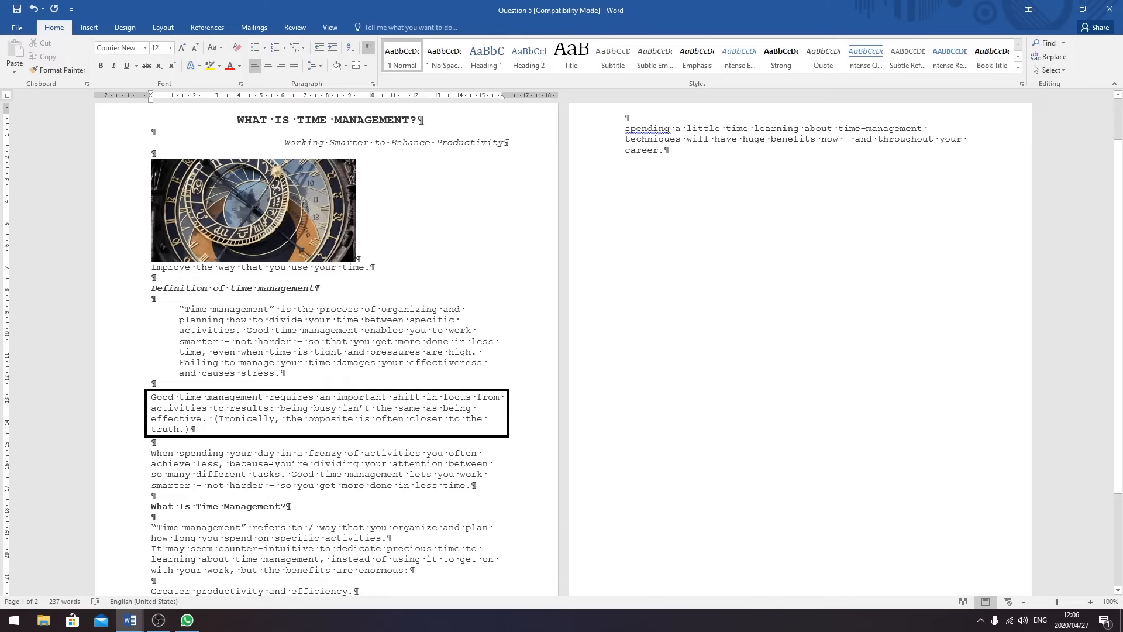
scroll(279, 469, down, 2)
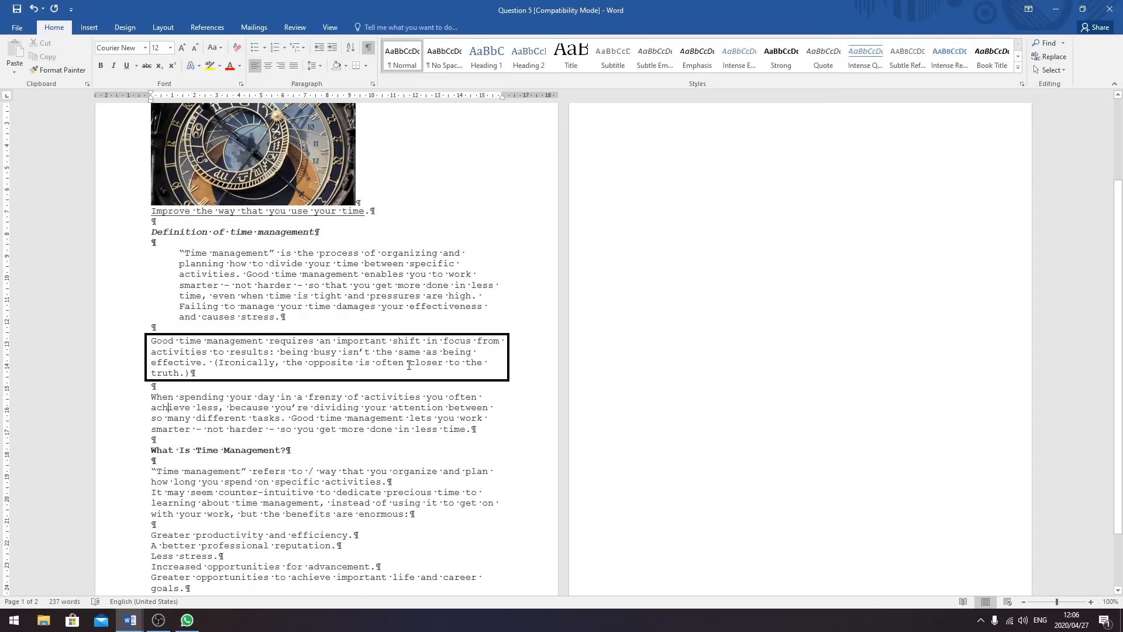
- Replace '/' with 'the', centre the 'Time management refers to' paragraph, and add a blank line before 'It may seem'
click(315, 470)
key(BackSpace)
text(the)
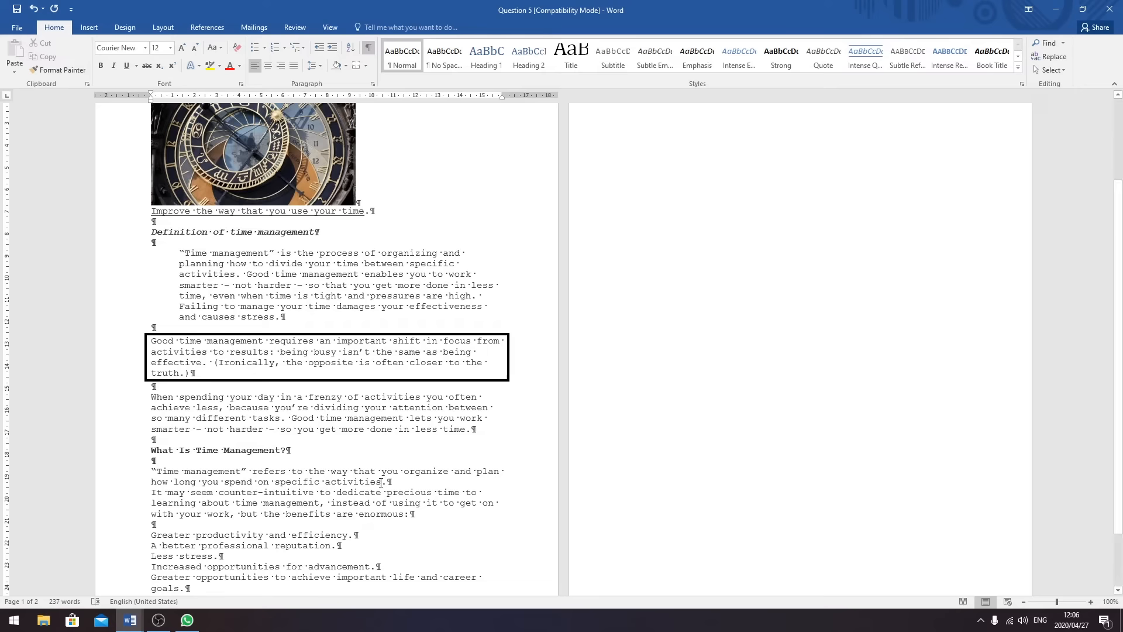
drag(388, 481, 158, 471)
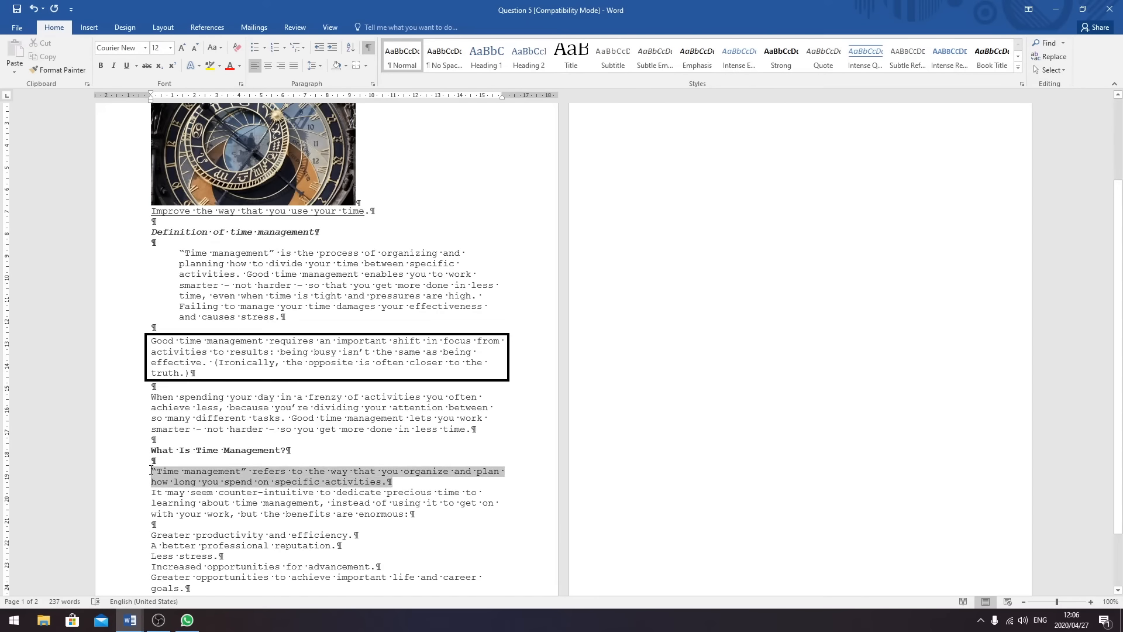
click(268, 65)
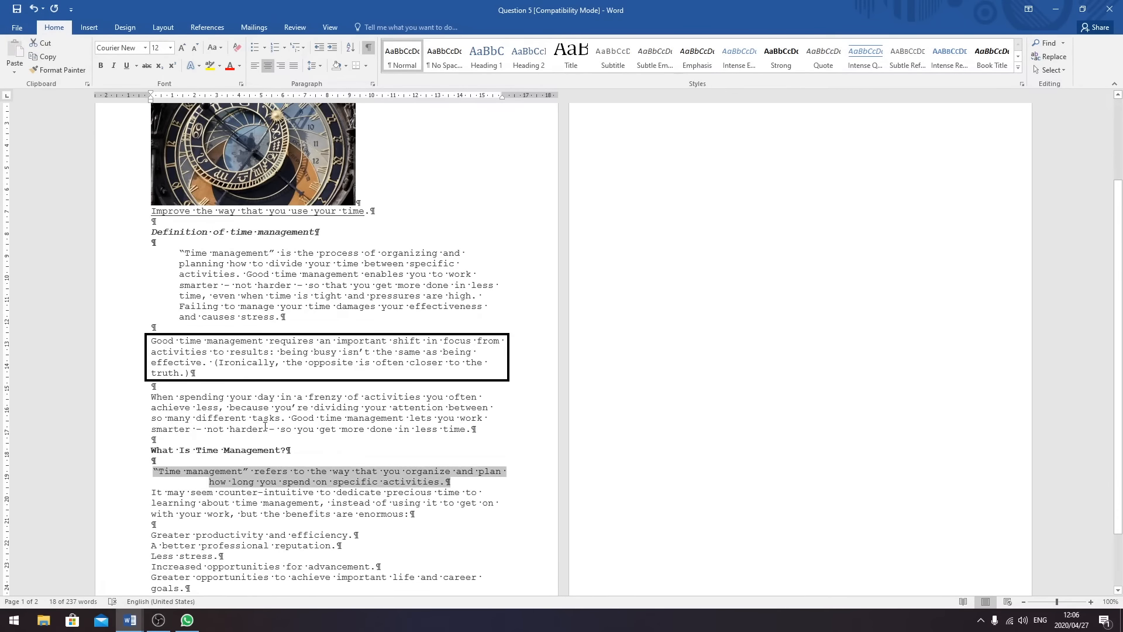
click(153, 495)
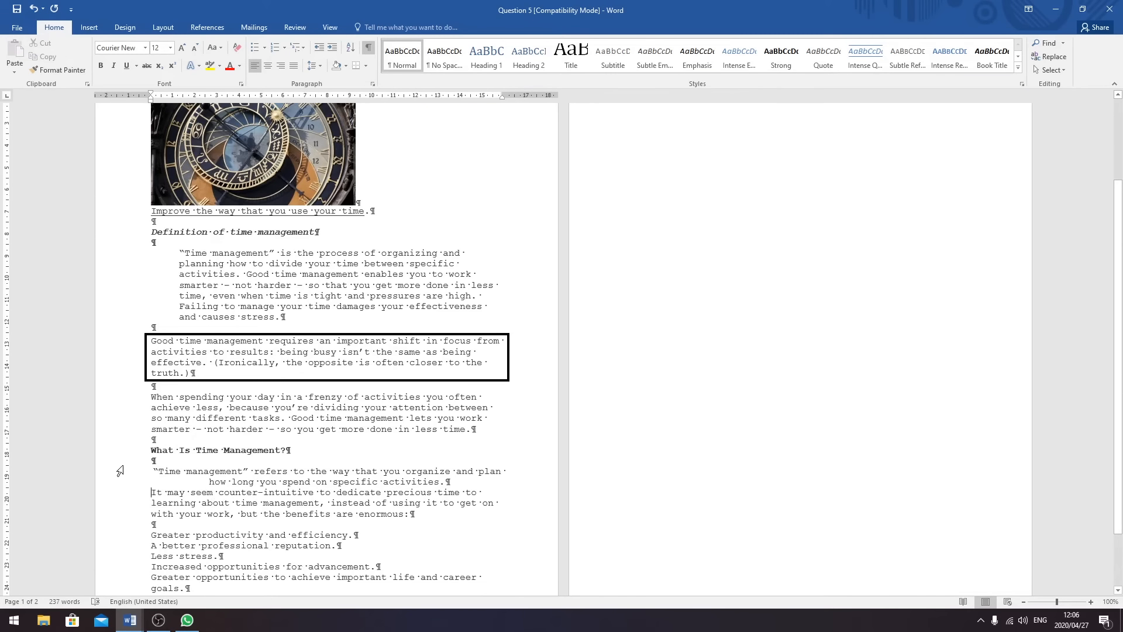
key(Return)
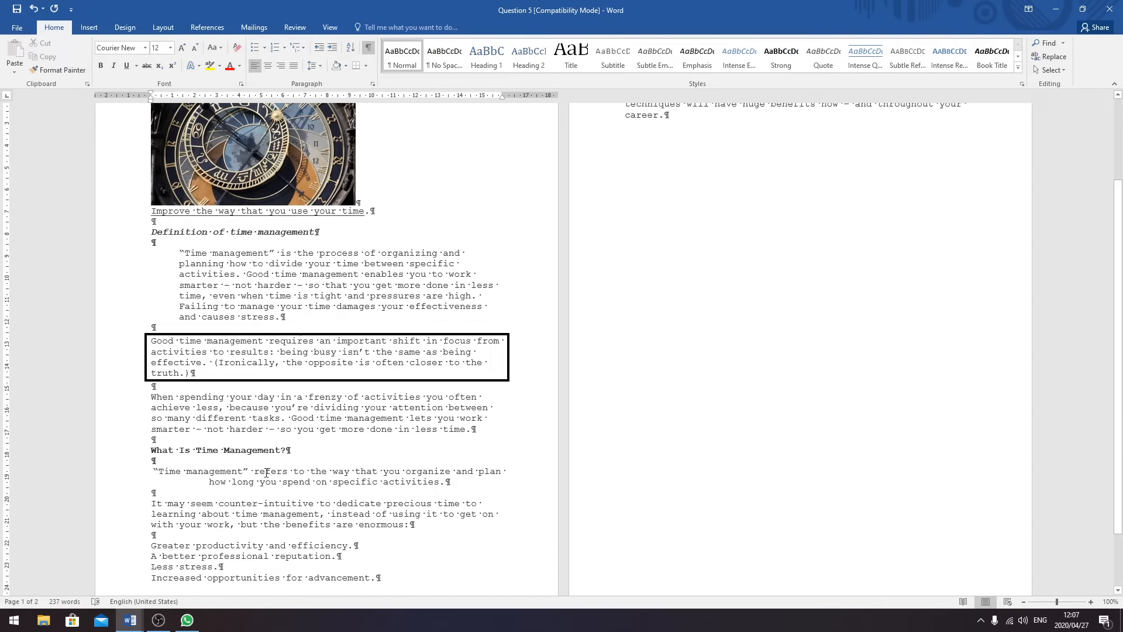
- Italicize the paragraph from 'It may seem counter-intuitive' to 'the benefits are enormous:'
drag(415, 526, 151, 504)
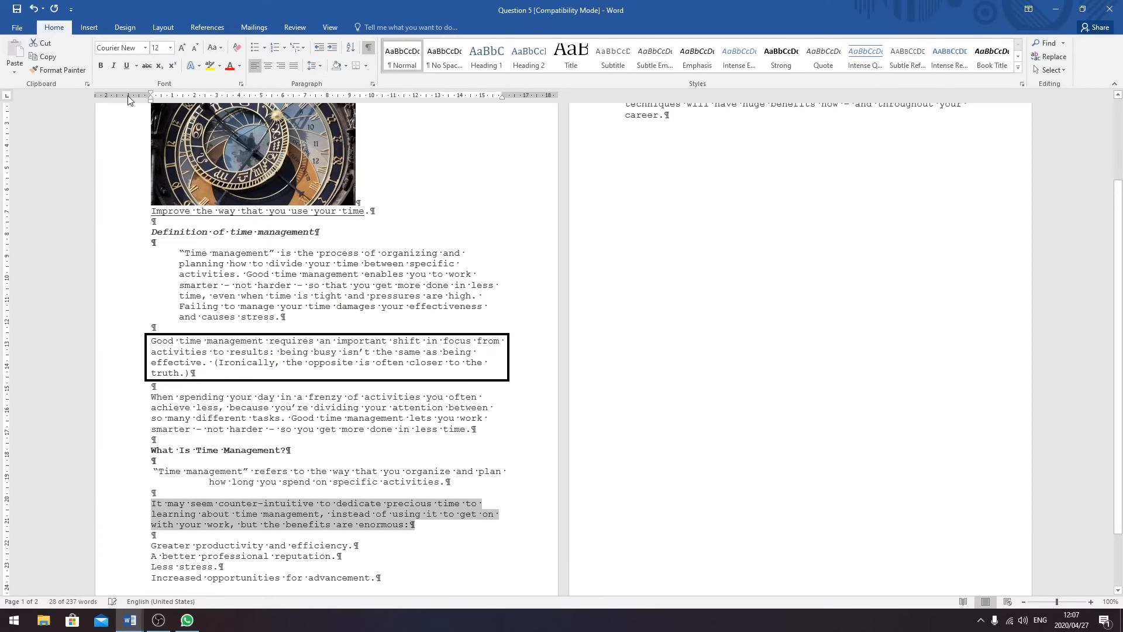
click(113, 66)
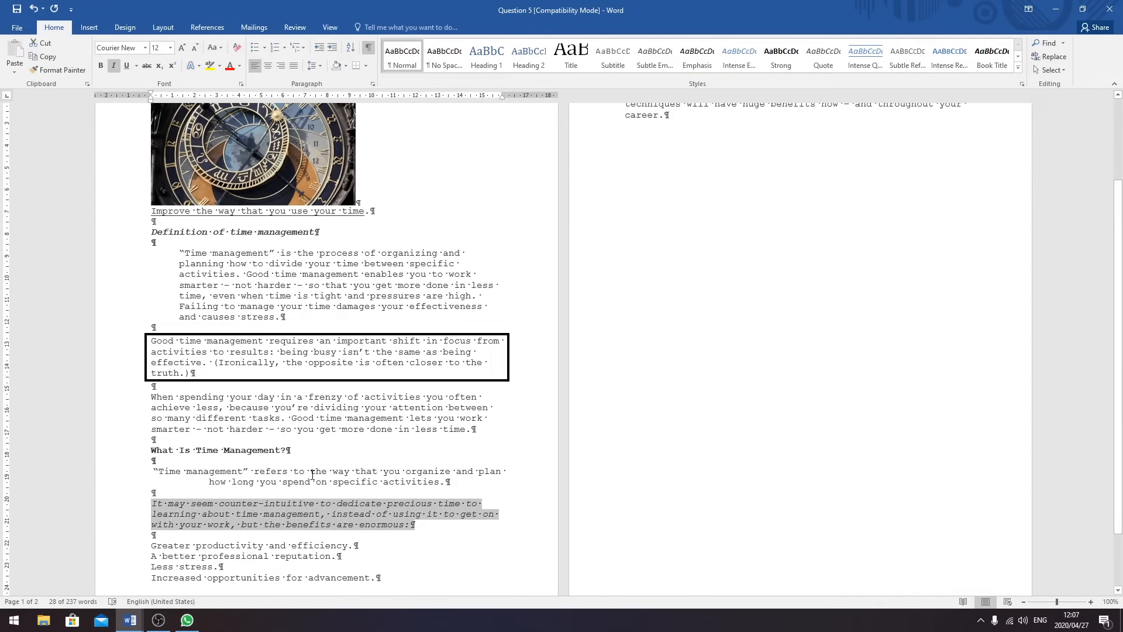
scroll(436, 465, down, 1)
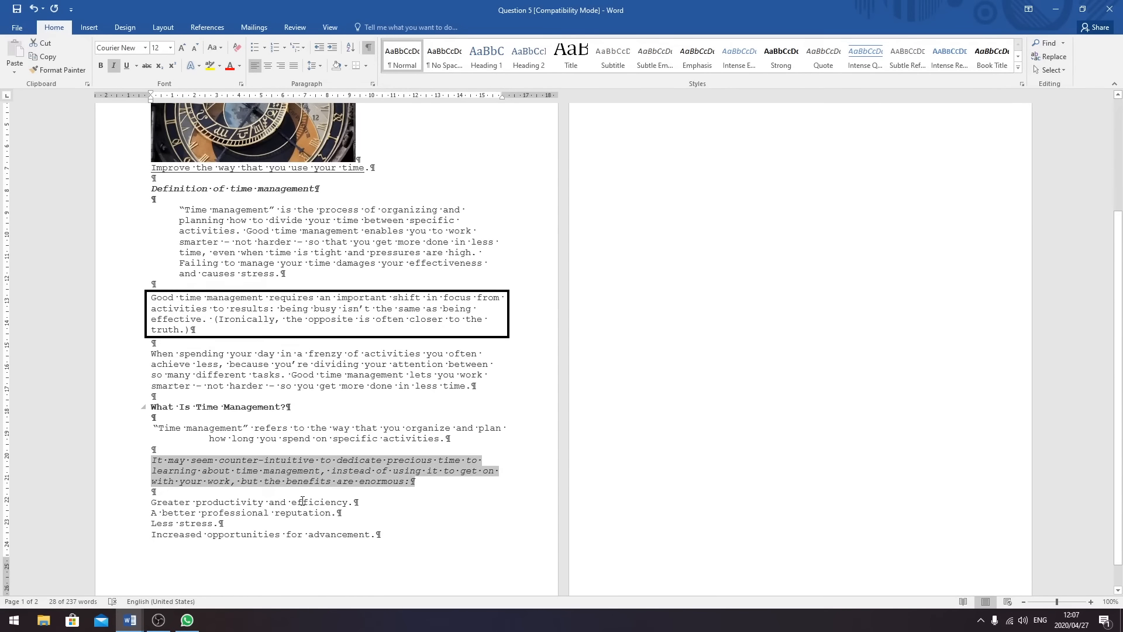
scroll(302, 501, up, 3)
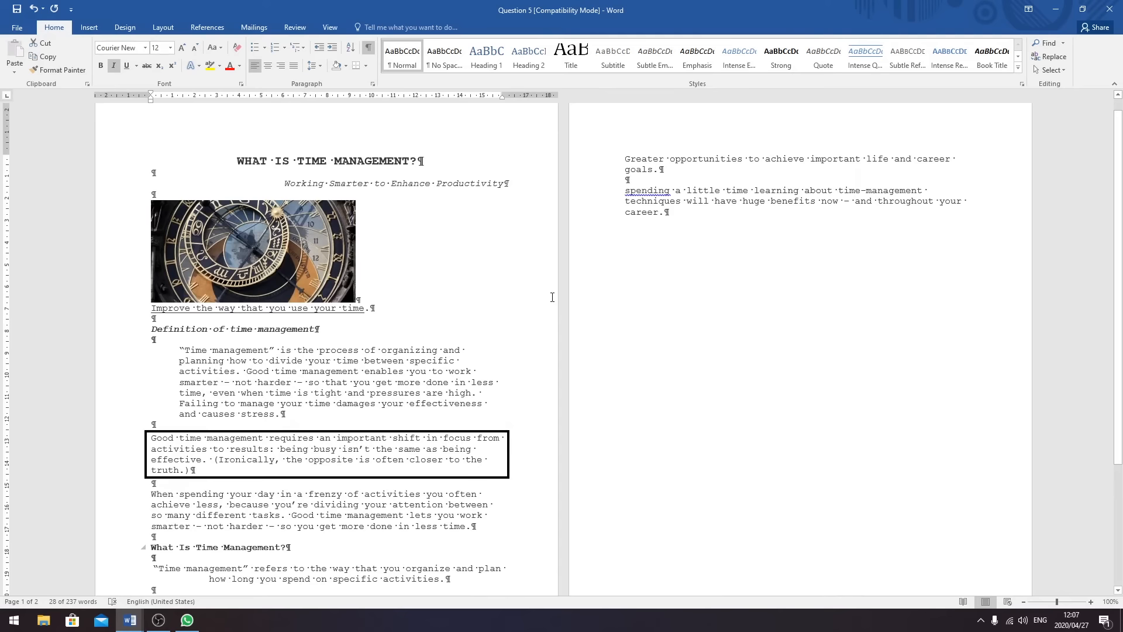
scroll(552, 297, down, 4)
scroll(637, 289, up, 5)
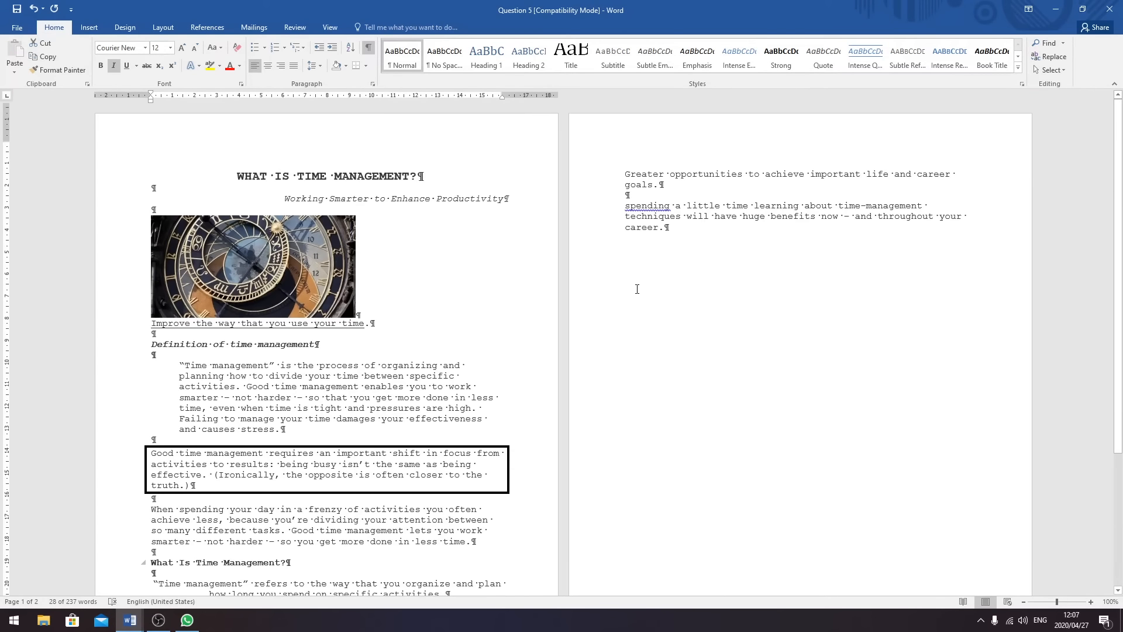
scroll(637, 289, down, 4)
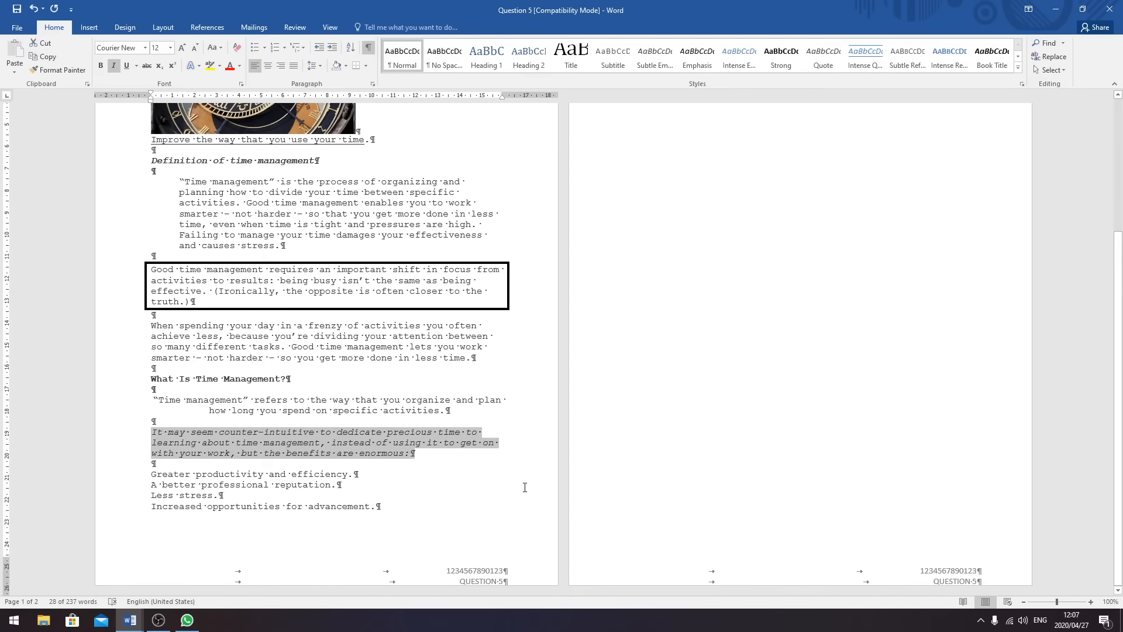
scroll(765, 265, up, 3)
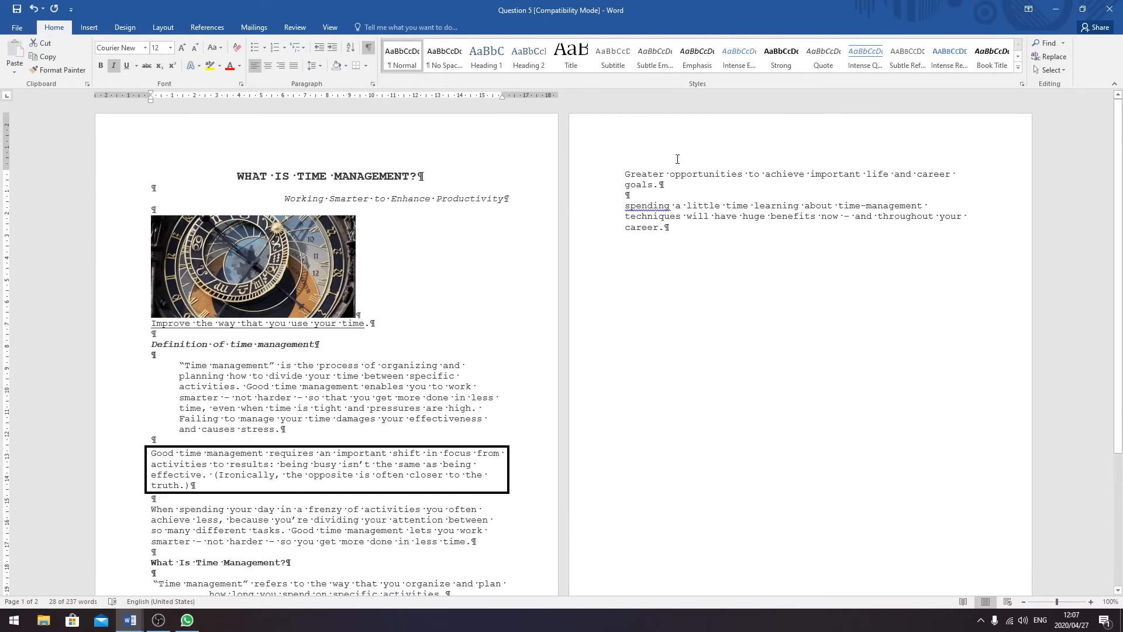
scroll(527, 401, down, 5)
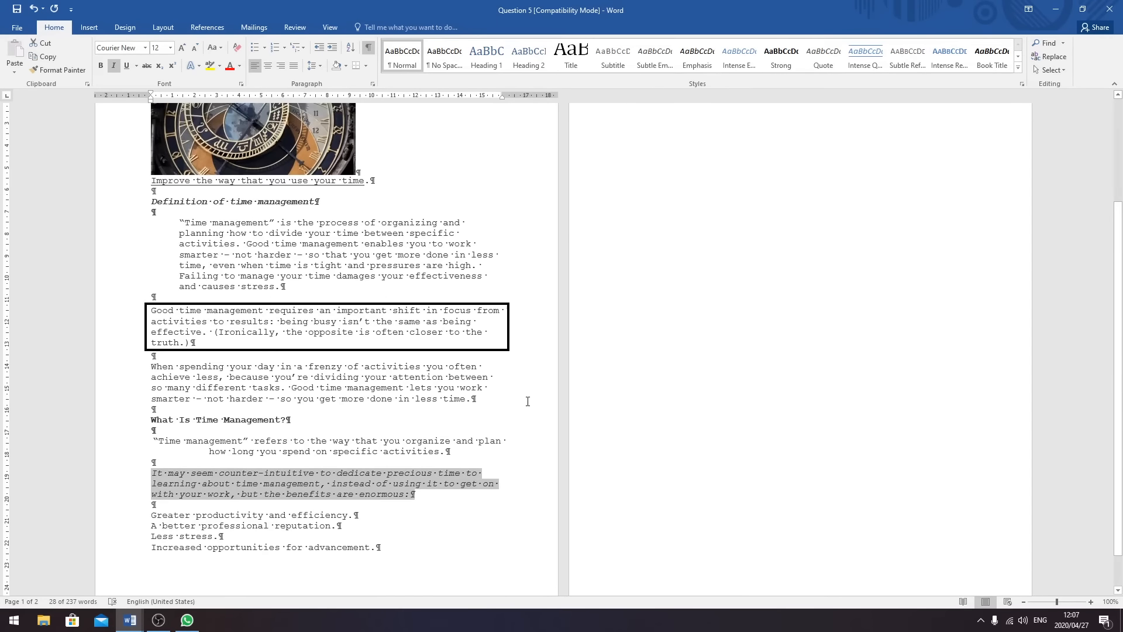
scroll(528, 401, up, 4)
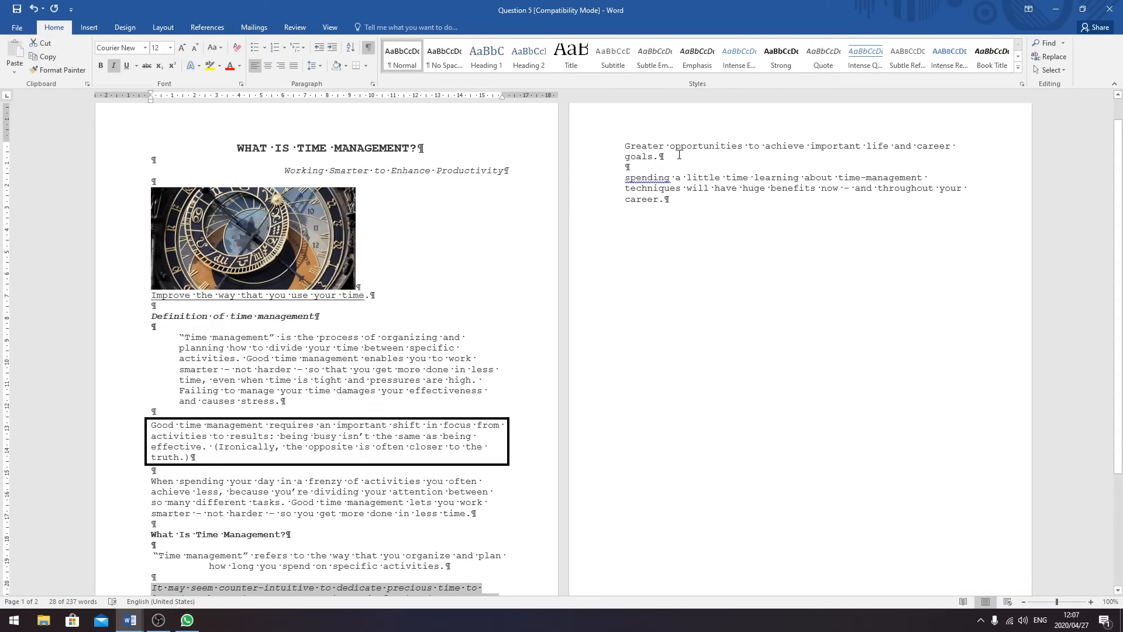
scroll(672, 155, down, 3)
- Give the five benefit items, starting at 'Greater productivity', square bullets
scroll(679, 155, down, 3)
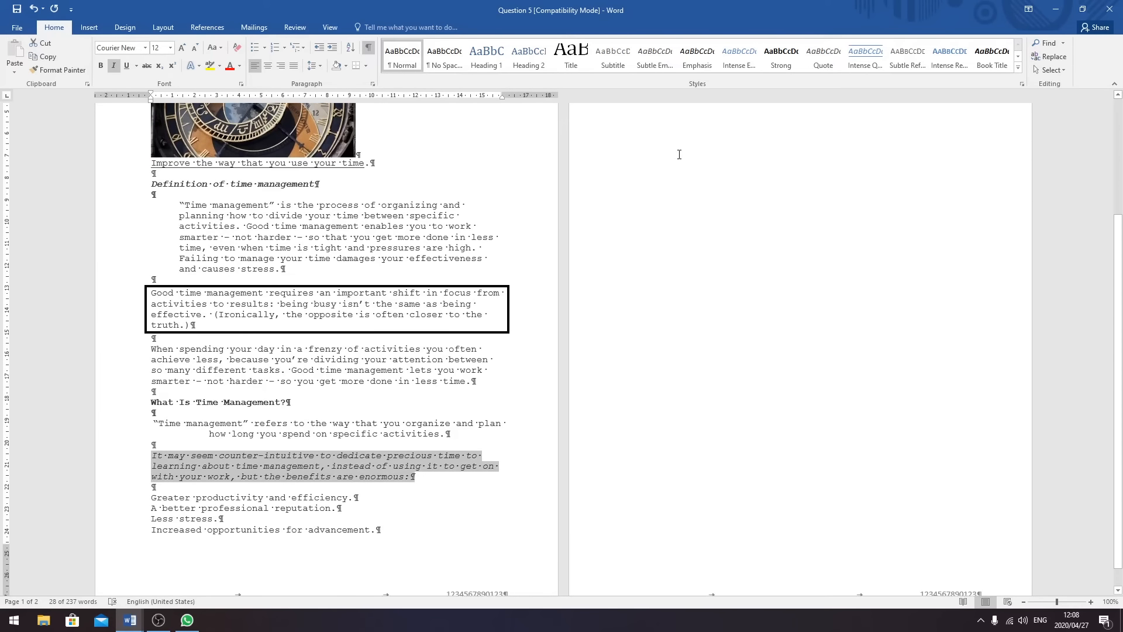
drag(151, 474, 631, 180)
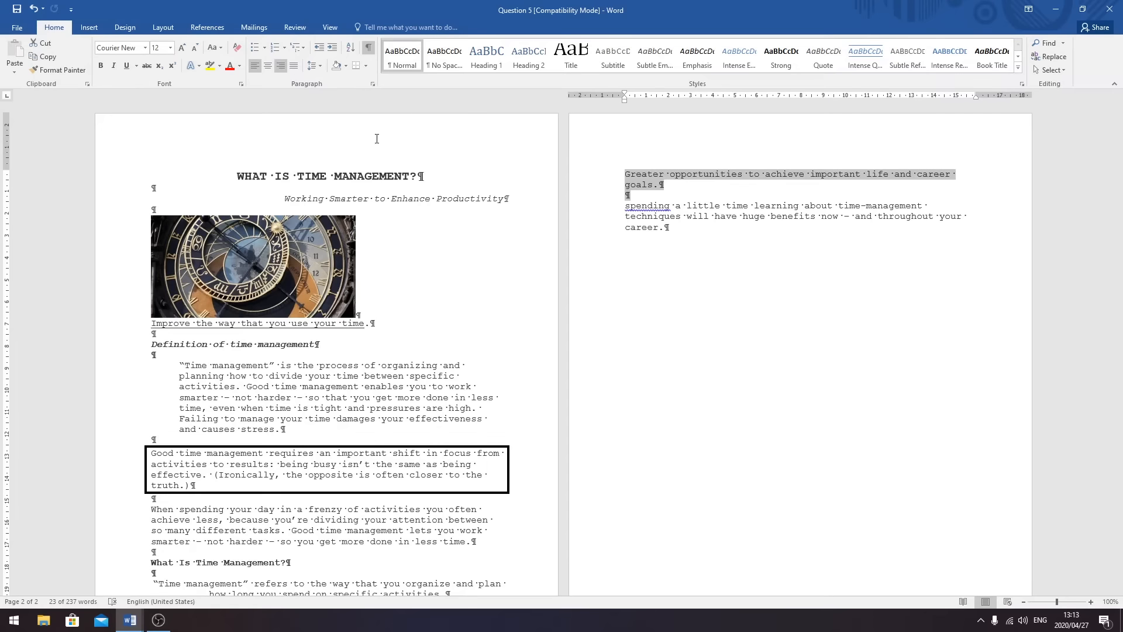
scroll(344, 395, down, 5)
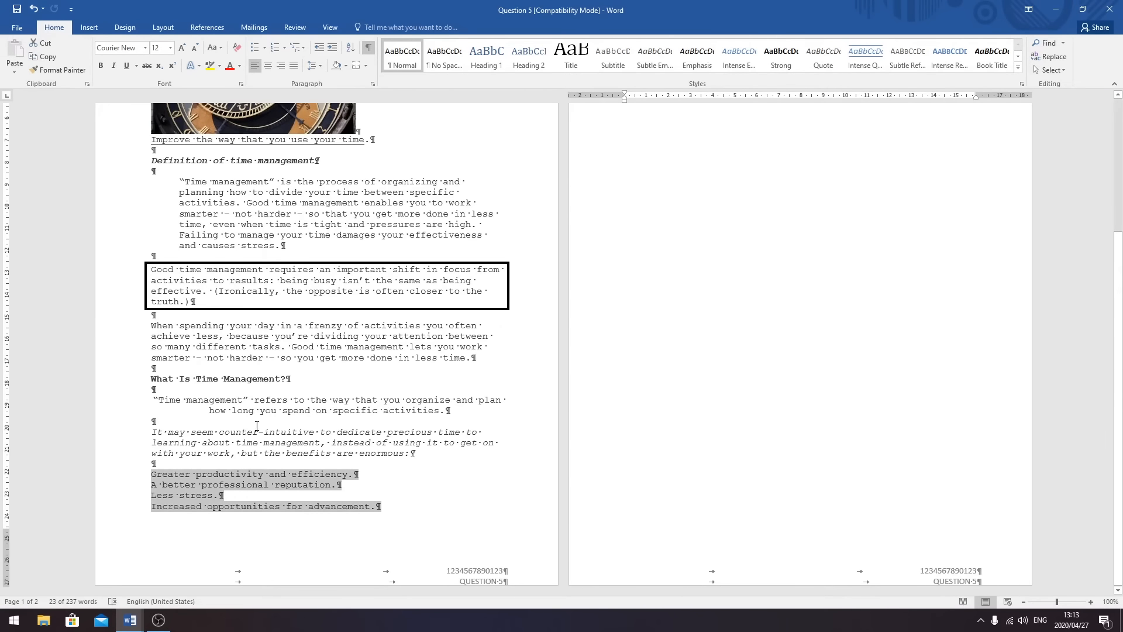
scroll(497, 389, up, 5)
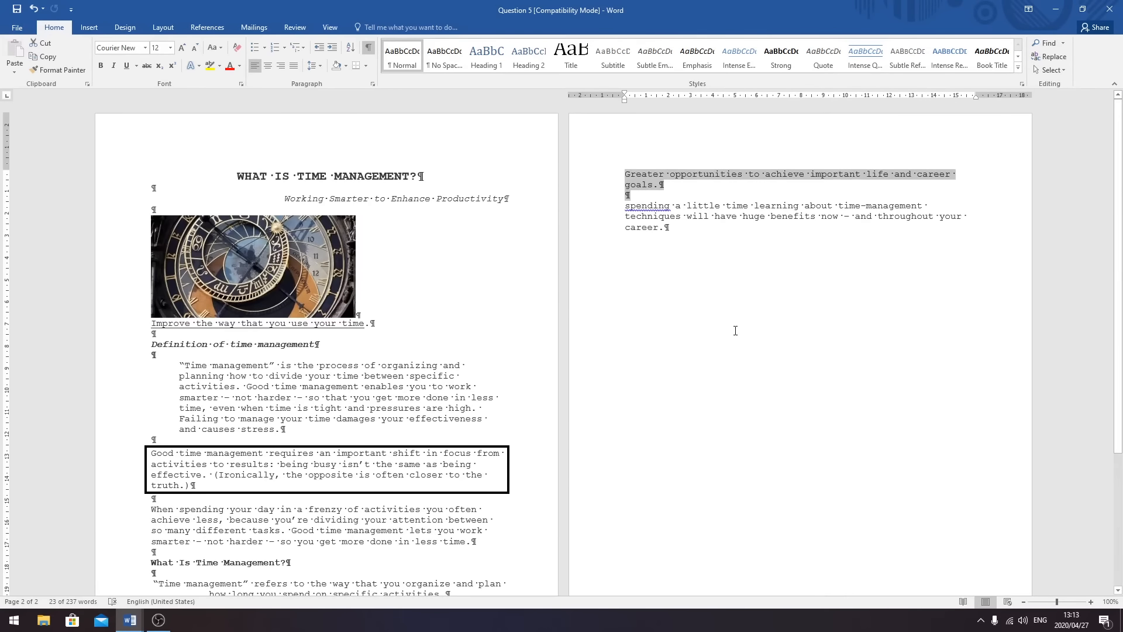
click(265, 48)
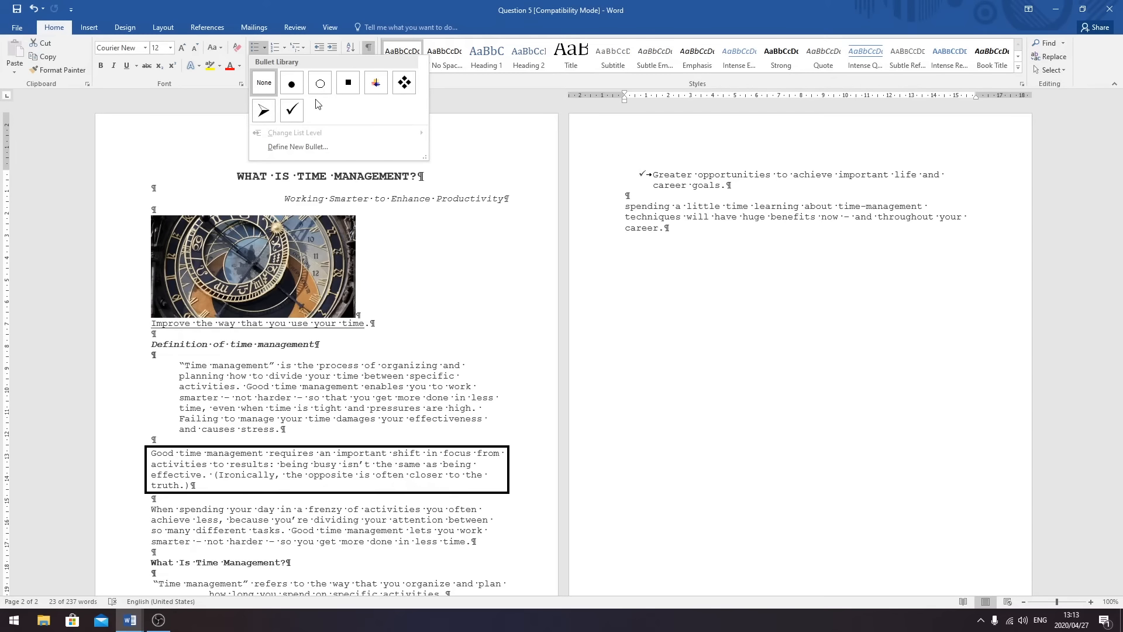
click(347, 86)
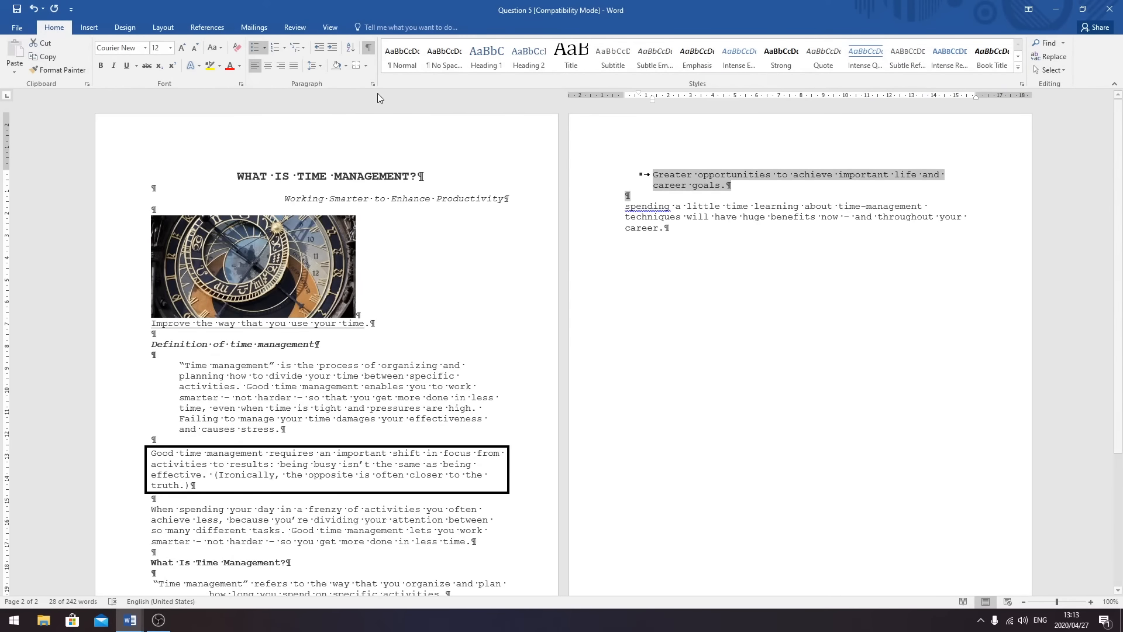
scroll(429, 250, down, 5)
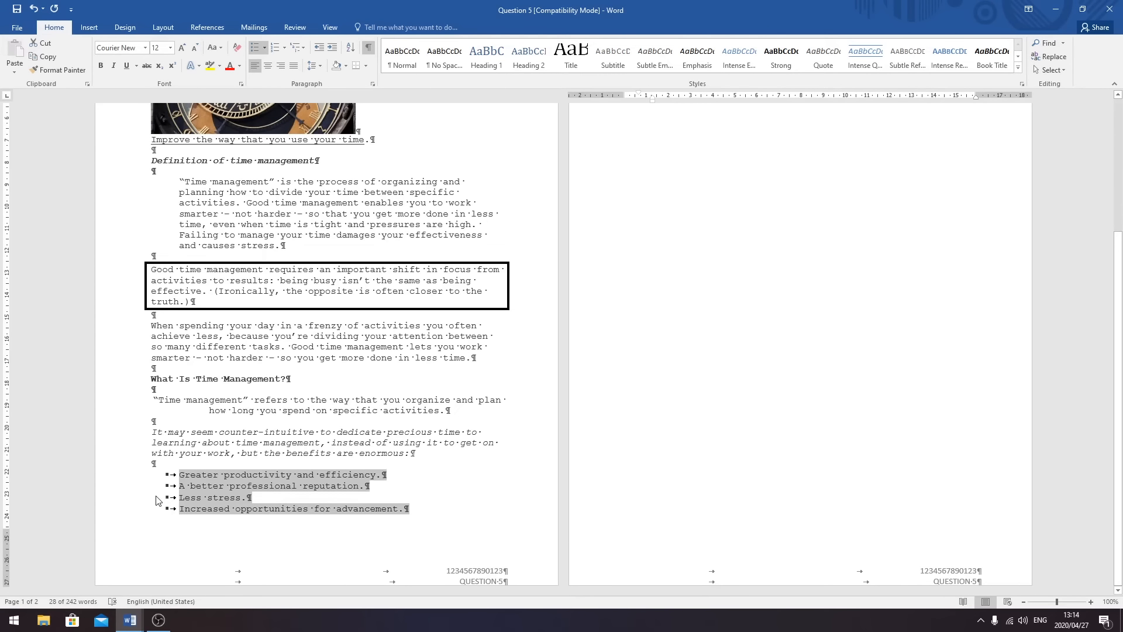
scroll(378, 283, up, 5)
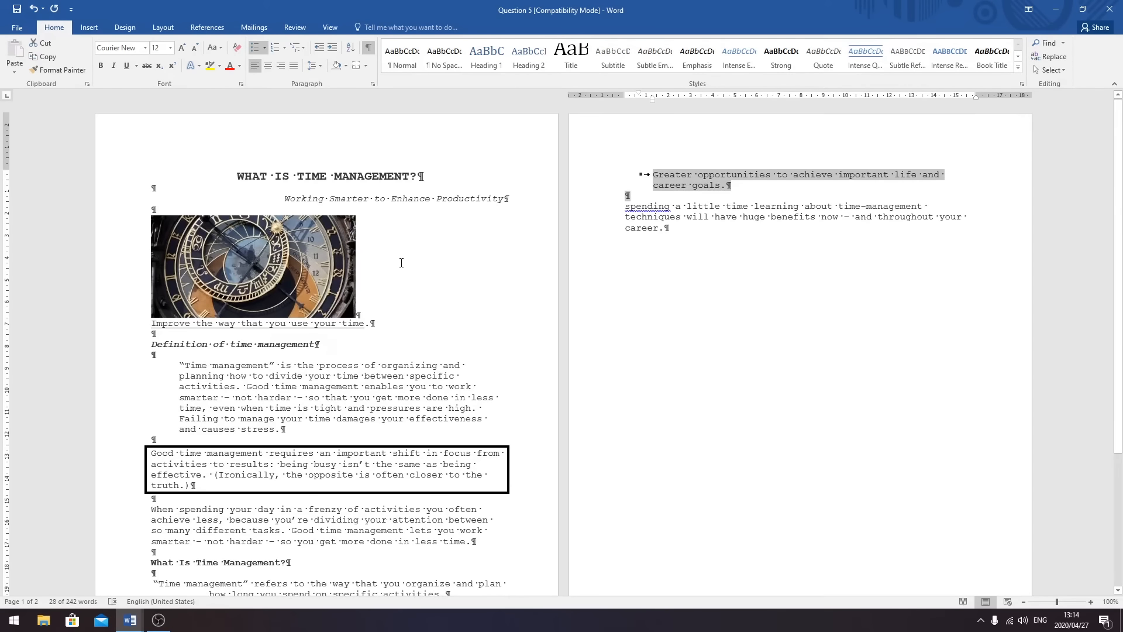
- Set the bulleted benefits list's left indentation to 1 cm in the Paragraph dialog
click(373, 85)
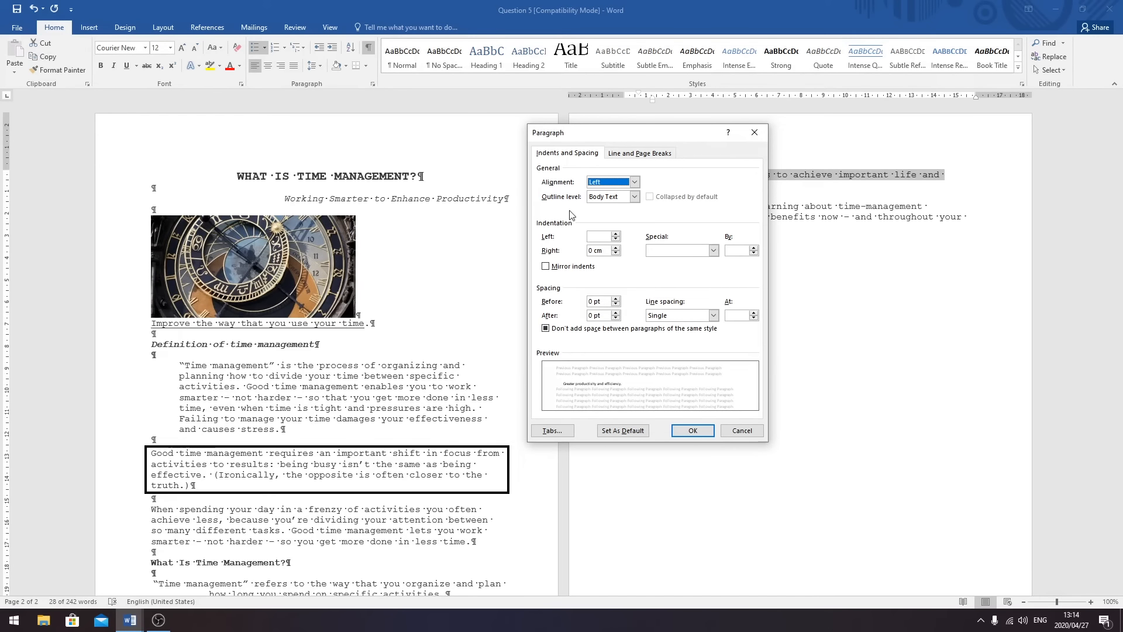
click(596, 237)
text(1)
drag(603, 255, 588, 251)
click(597, 237)
click(692, 430)
scroll(651, 206, down, 5)
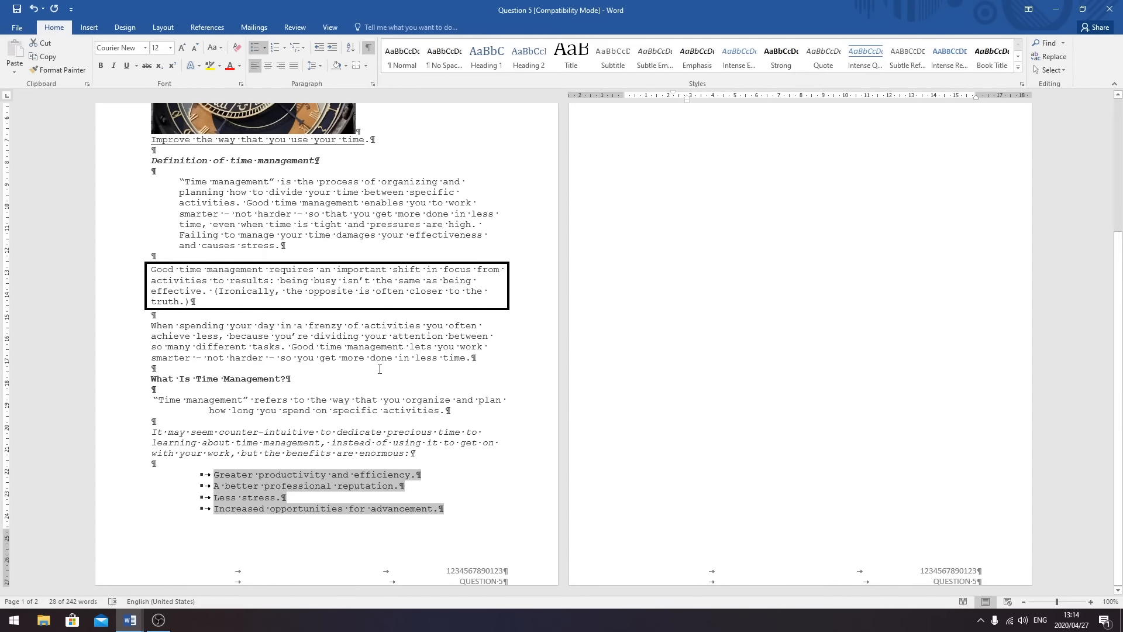
scroll(380, 369, up, 5)
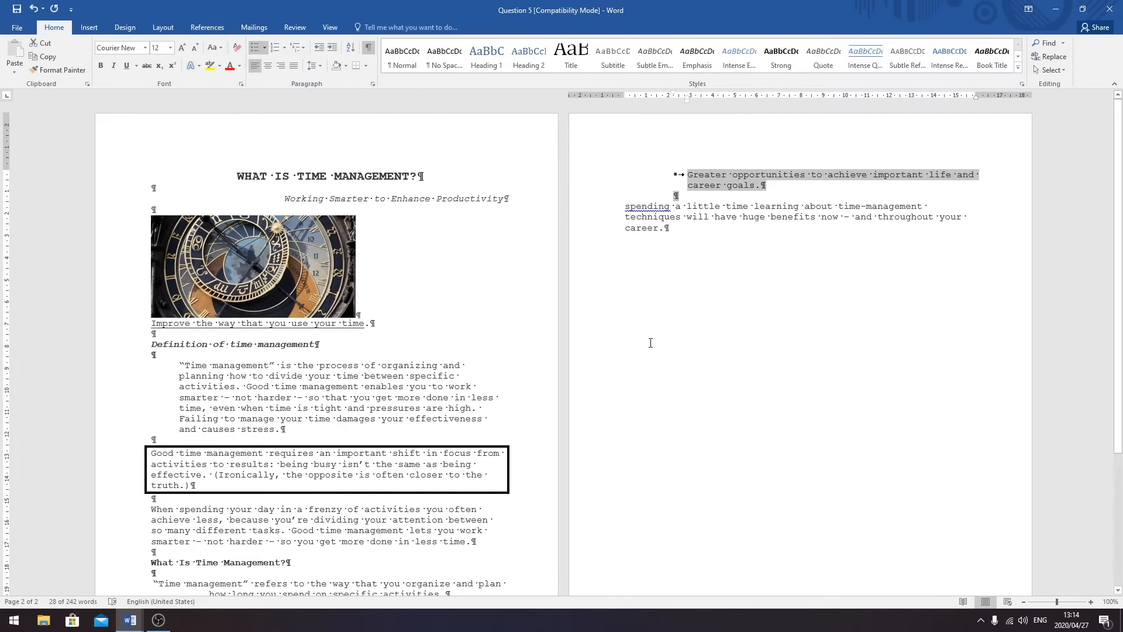
- Apply 1.5 line spacing to the square-bulleted benefit items
scroll(701, 209, down, 5)
scroll(402, 255, up, 5)
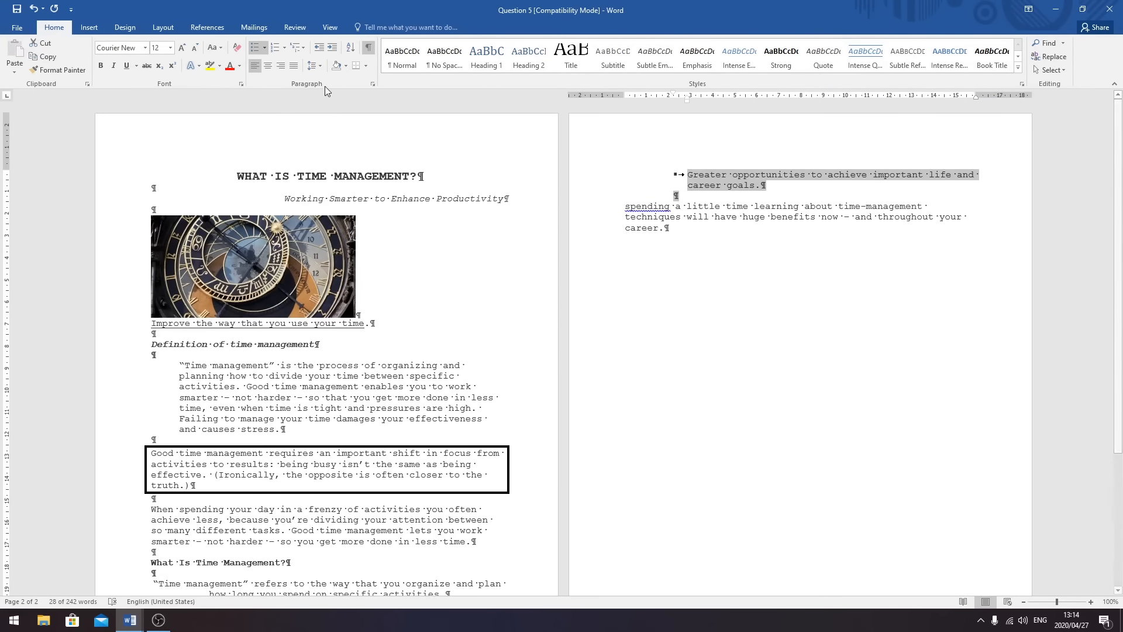
click(323, 65)
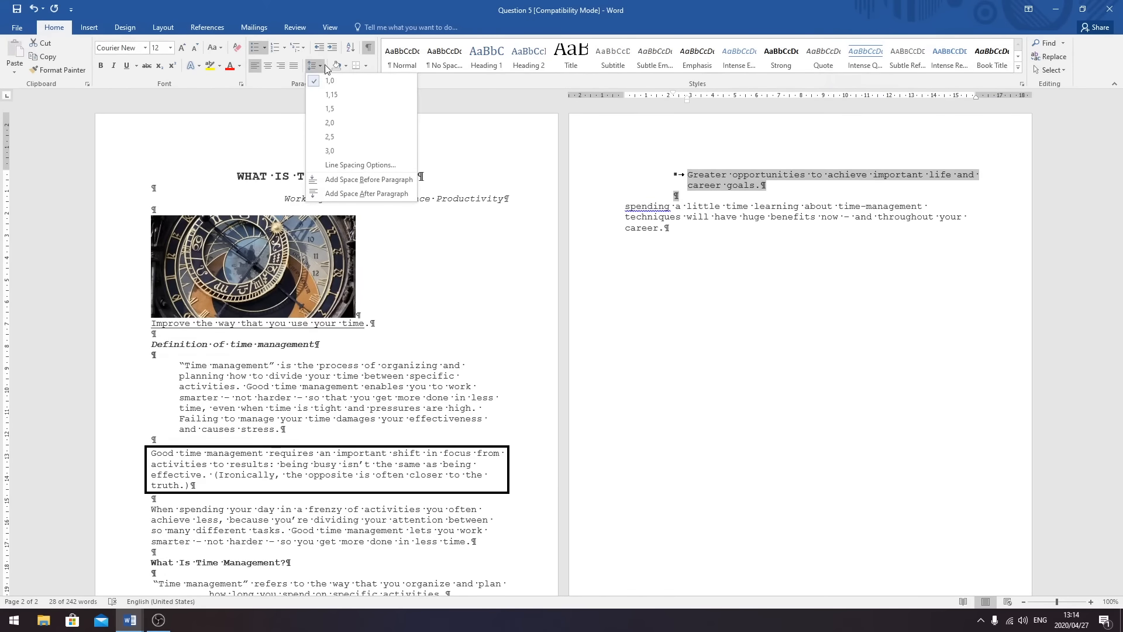
click(330, 109)
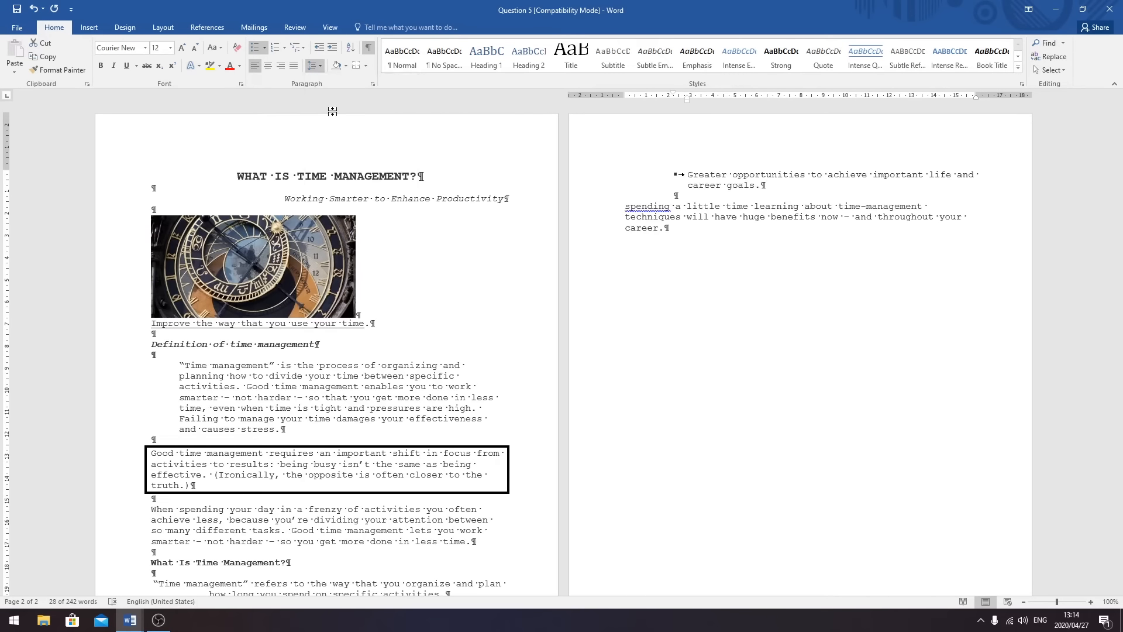
- Set the line below the benefits list back to 1.0 single spacing
click(523, 216)
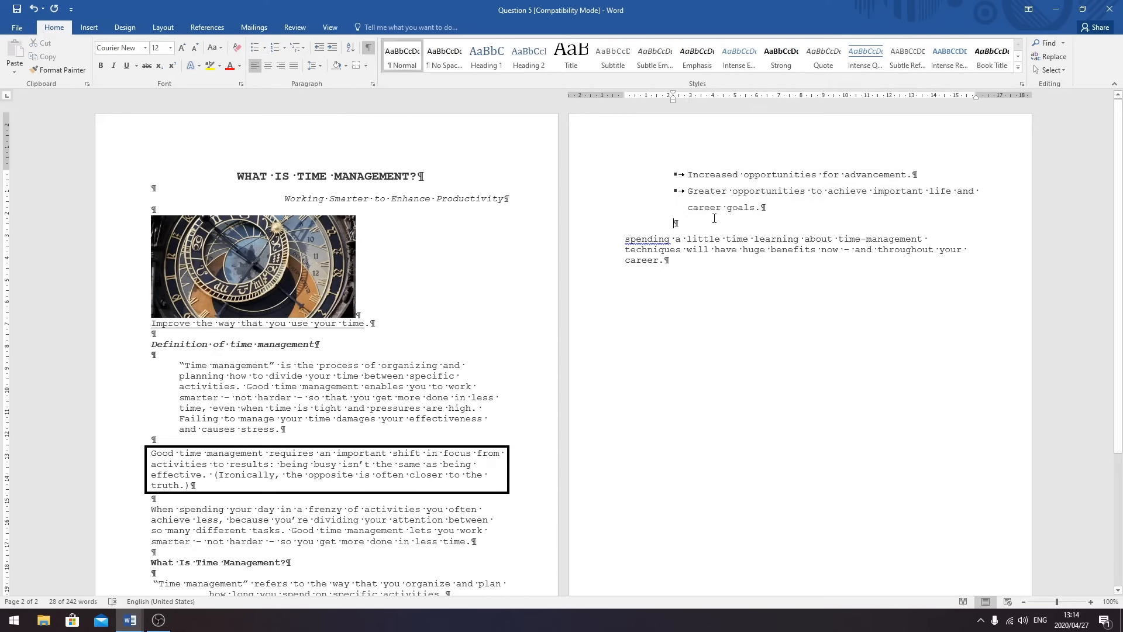
click(322, 69)
click(335, 81)
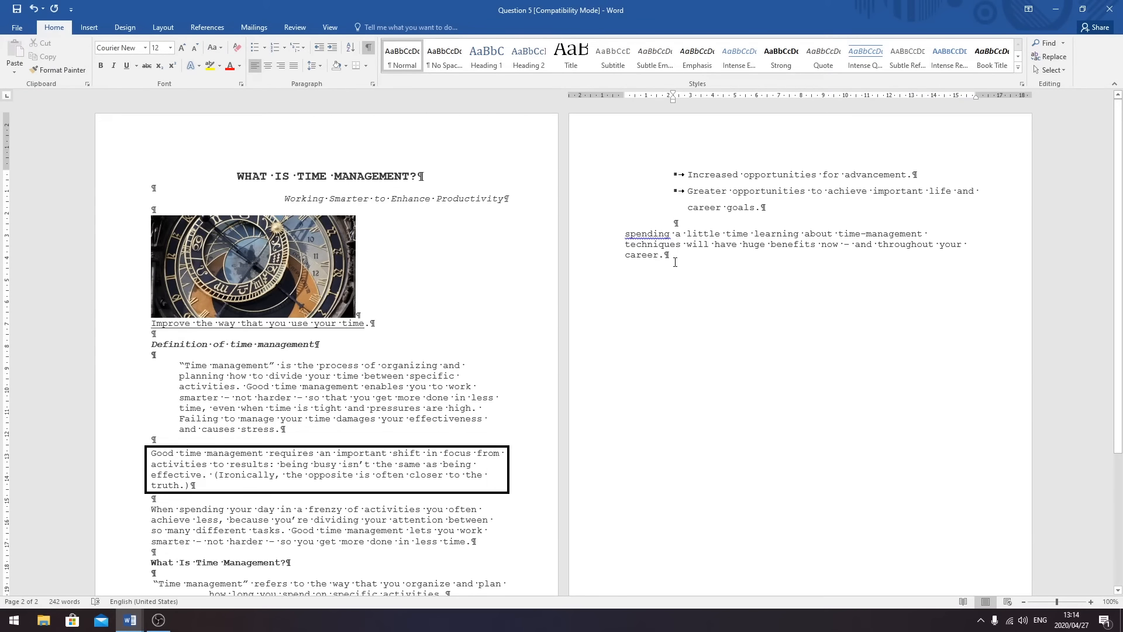
- Capitalize the first letter of the closing paragraph so it reads 'Spending'
click(631, 233)
key(BackSpace)
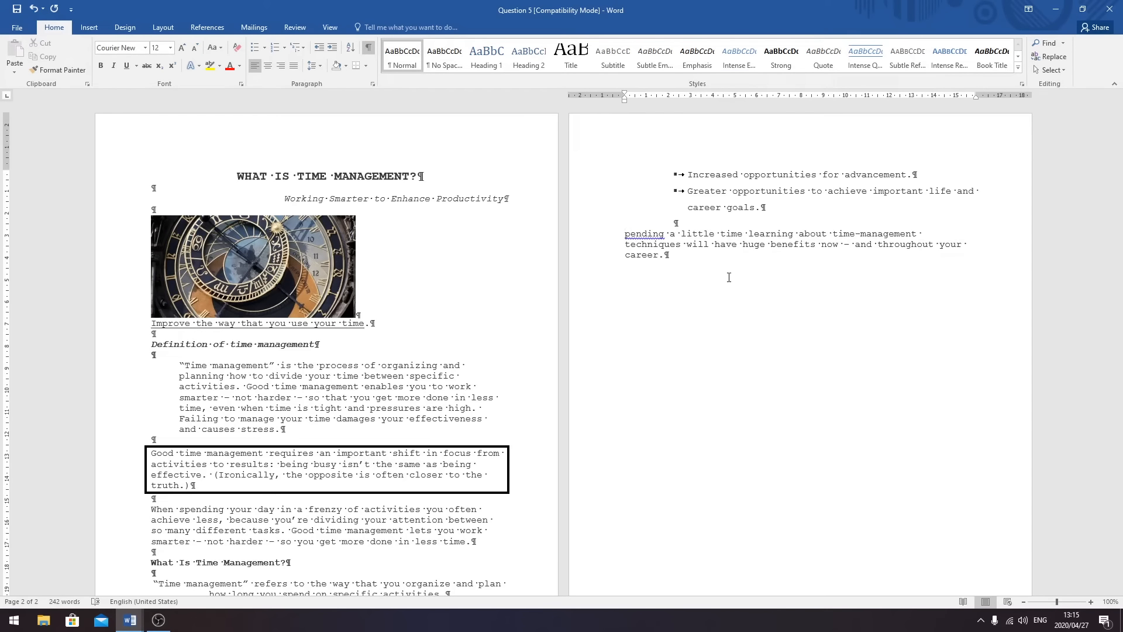
text(S)
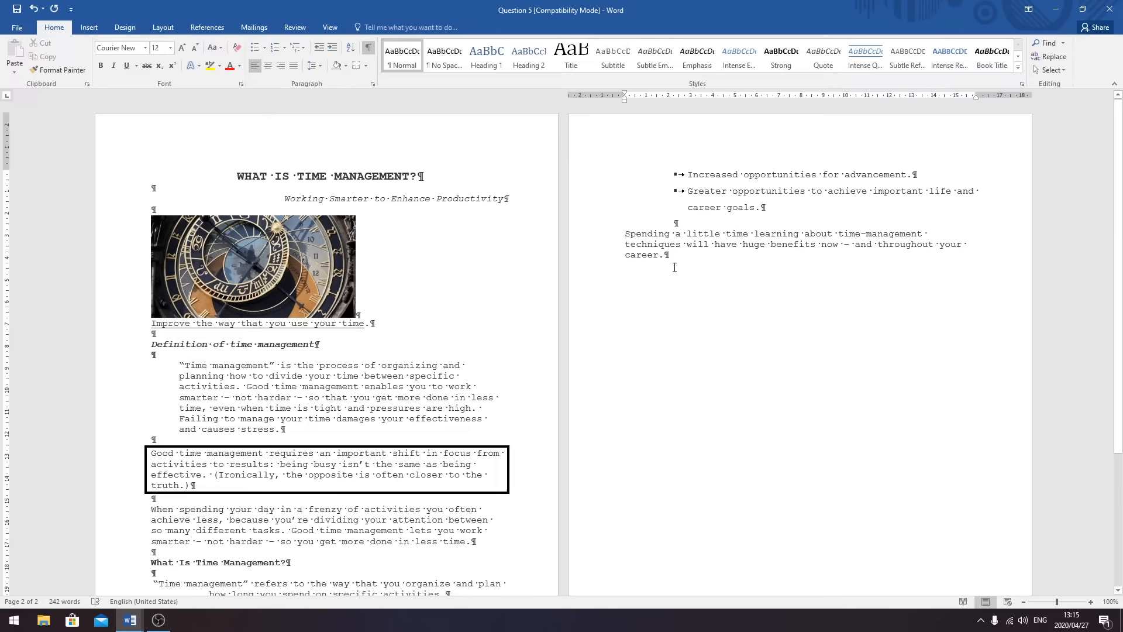
- Right-align the closing 'Spending' paragraph
drag(688, 262, 624, 234)
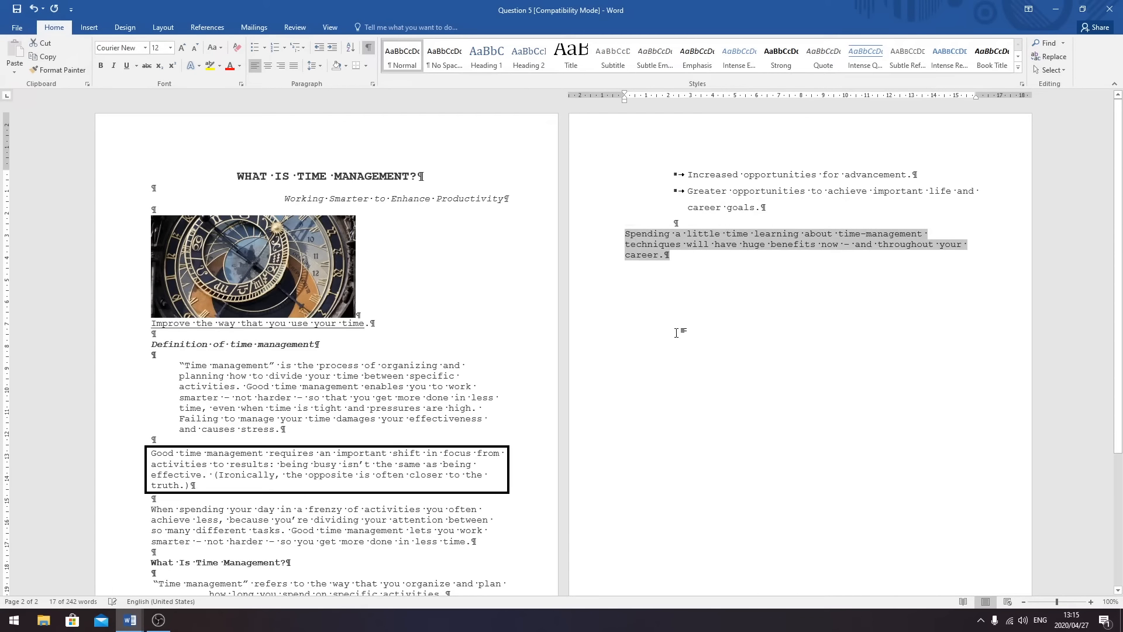
click(282, 65)
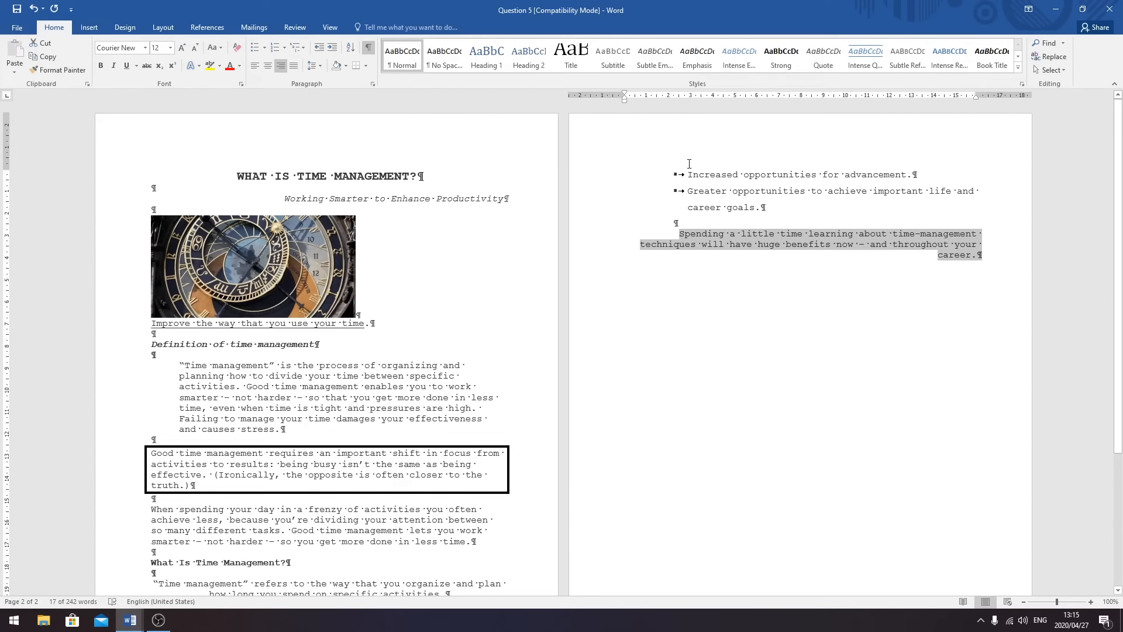
scroll(501, 261, down, 6)
scroll(579, 250, up, 5)
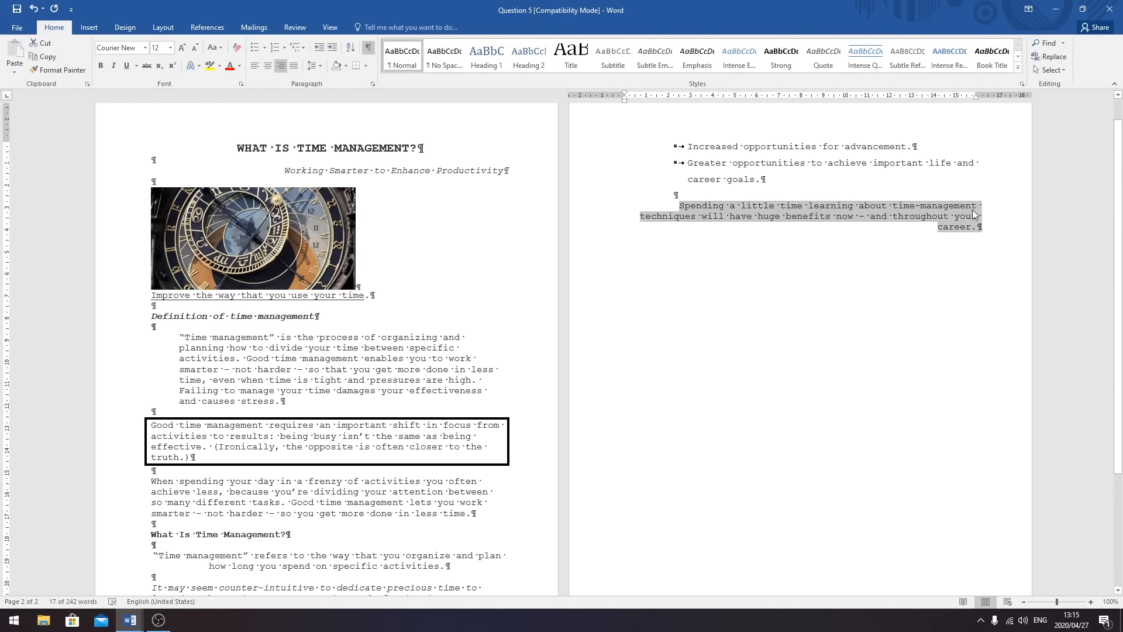
click(953, 264)
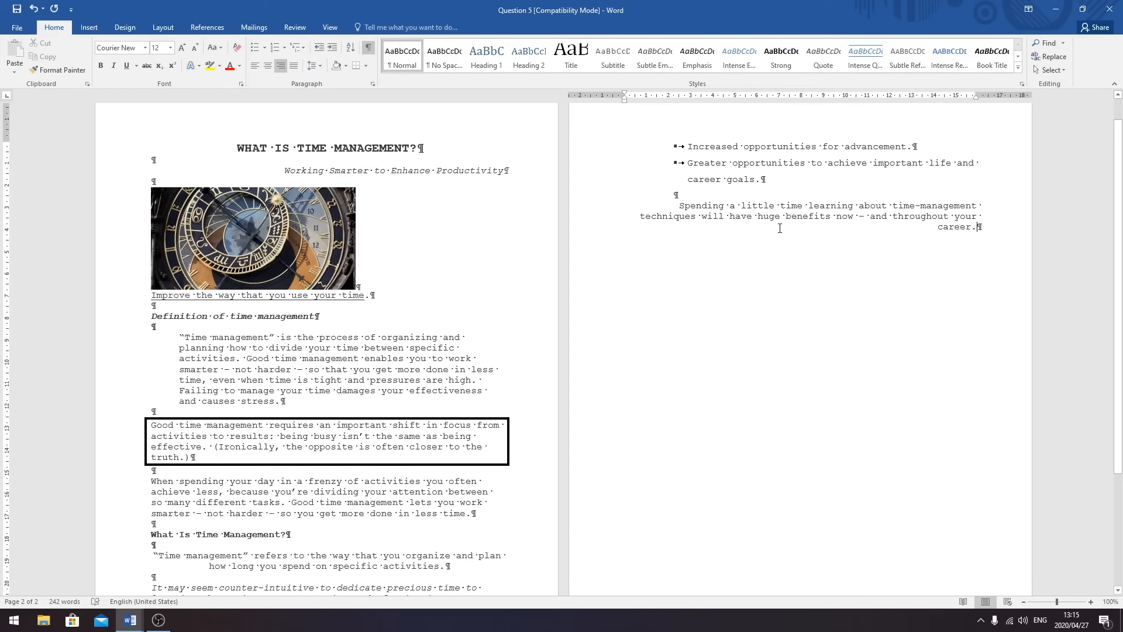
scroll(760, 253, down, 5)
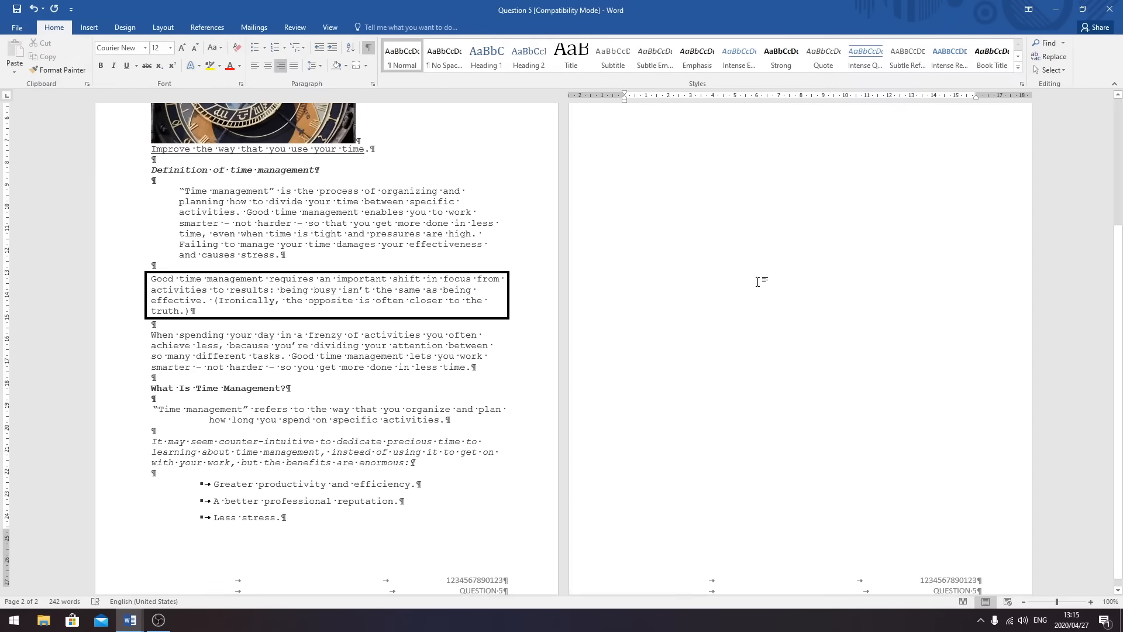
scroll(757, 282, up, 5)
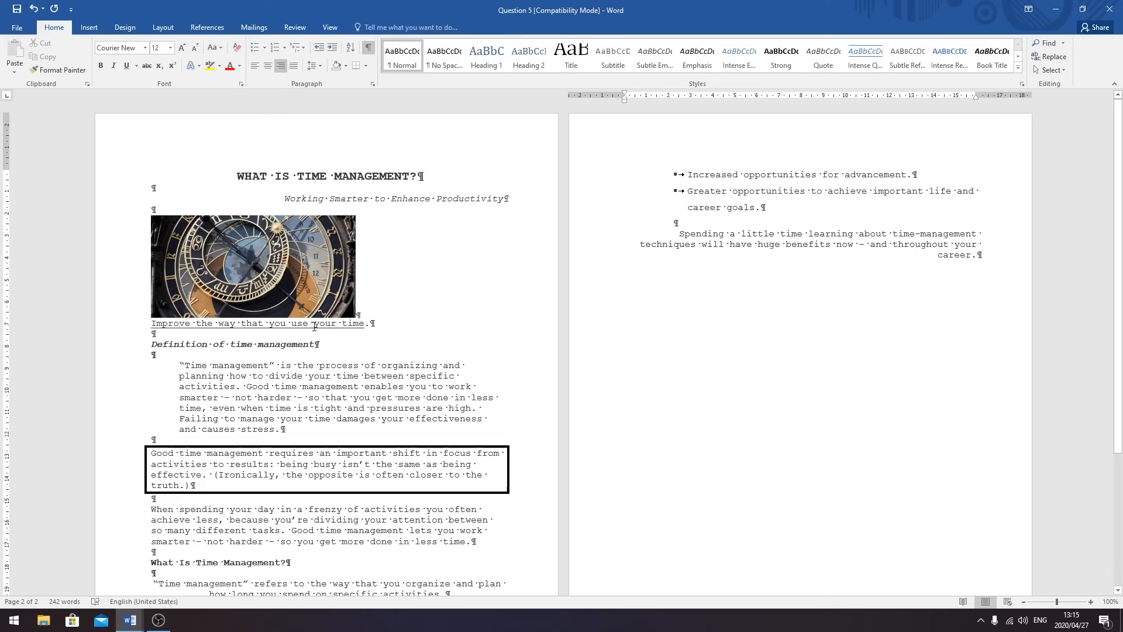
- Delete the clock picture and its leftover blank line so the document fits on one page
click(296, 283)
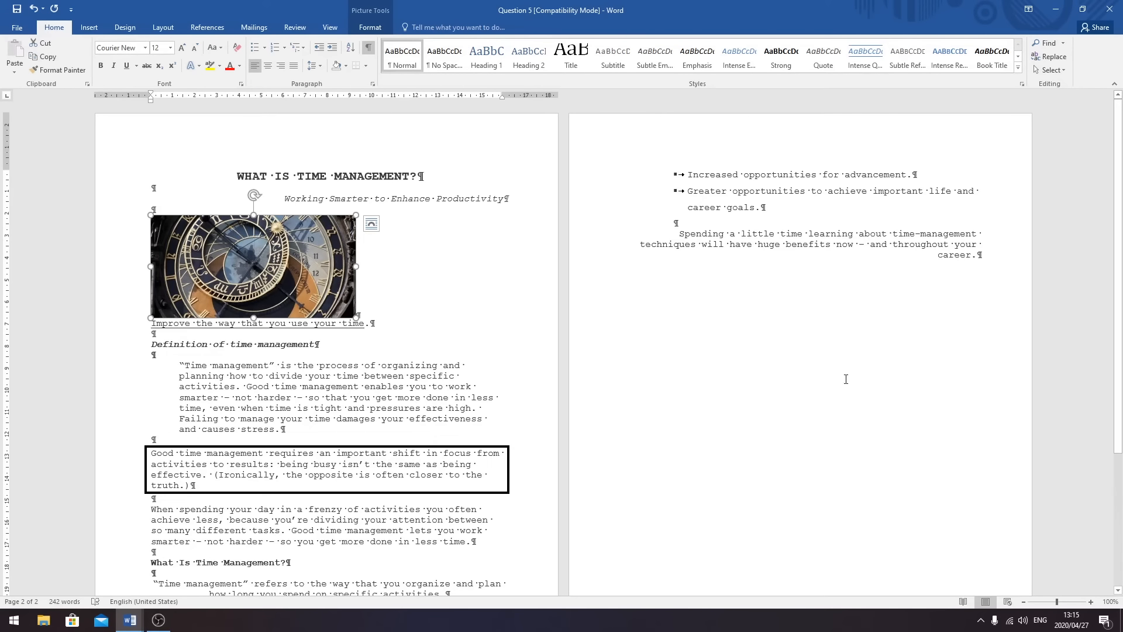
click(489, 311)
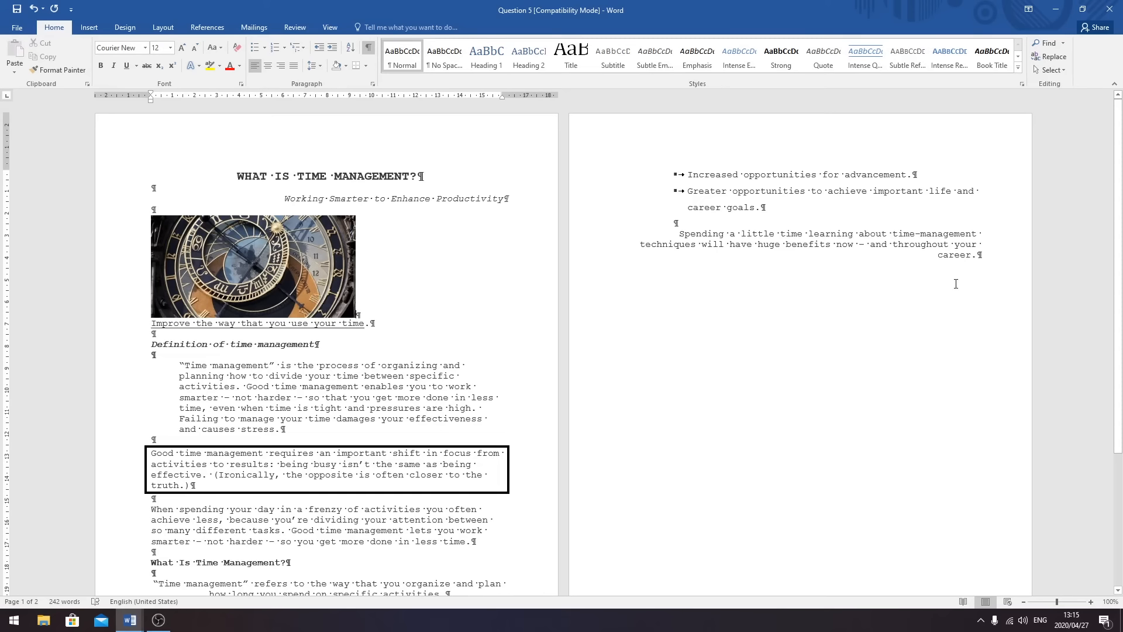
click(313, 256)
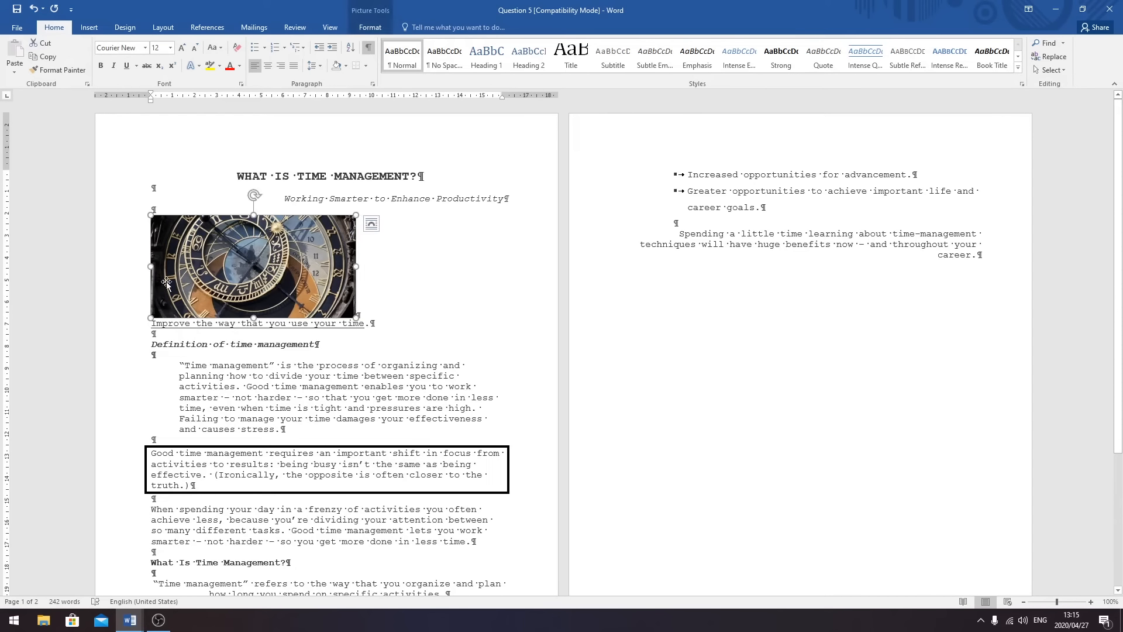
key(Delete)
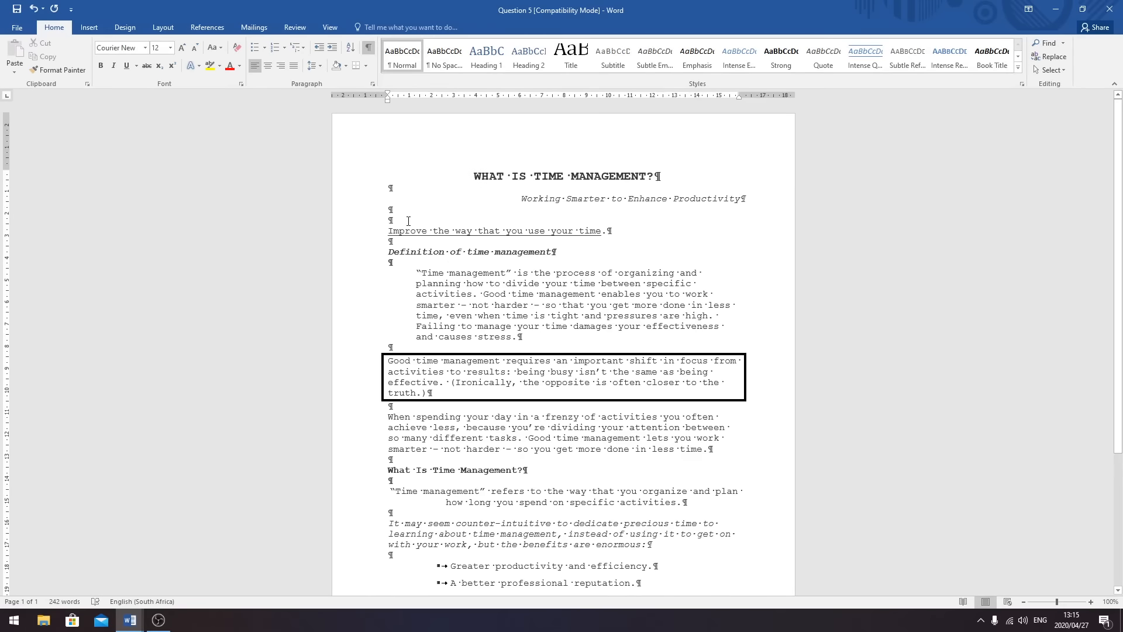
key(Delete)
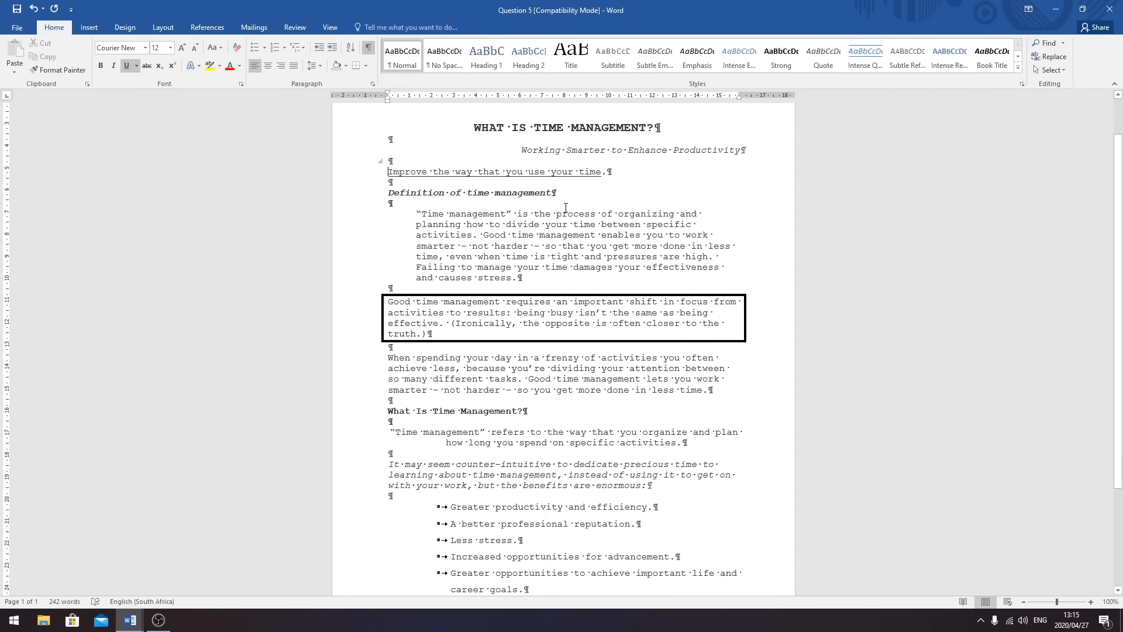
scroll(502, 224, down, 5)
scroll(561, 262, up, 5)
scroll(562, 262, down, 5)
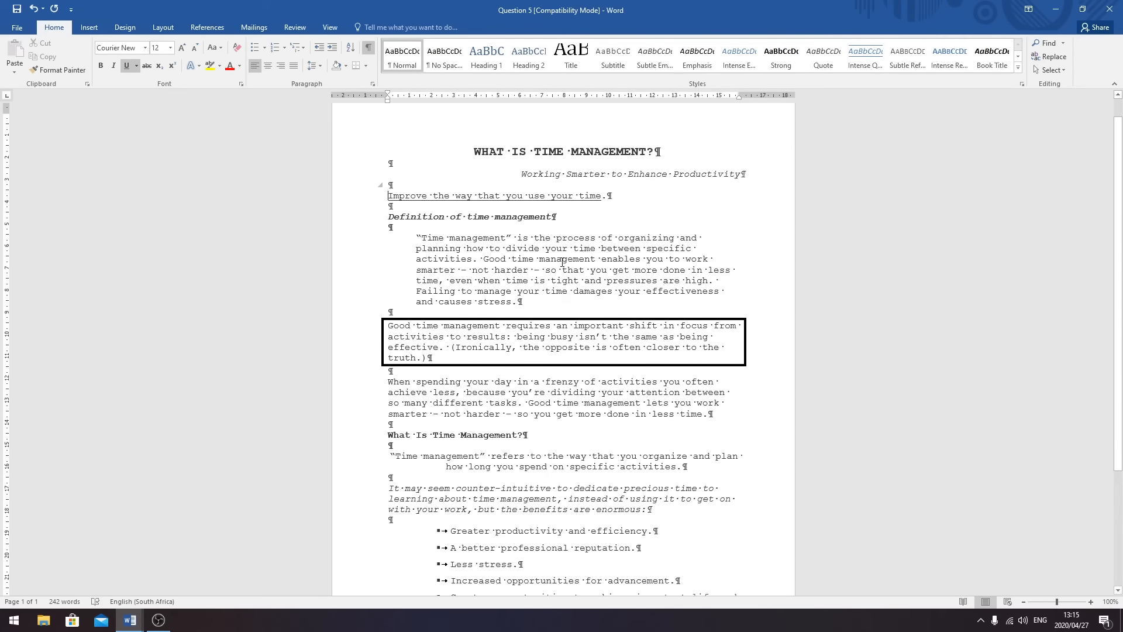
scroll(561, 262, up, 5)
scroll(561, 262, down, 3)
scroll(561, 262, down, 3)
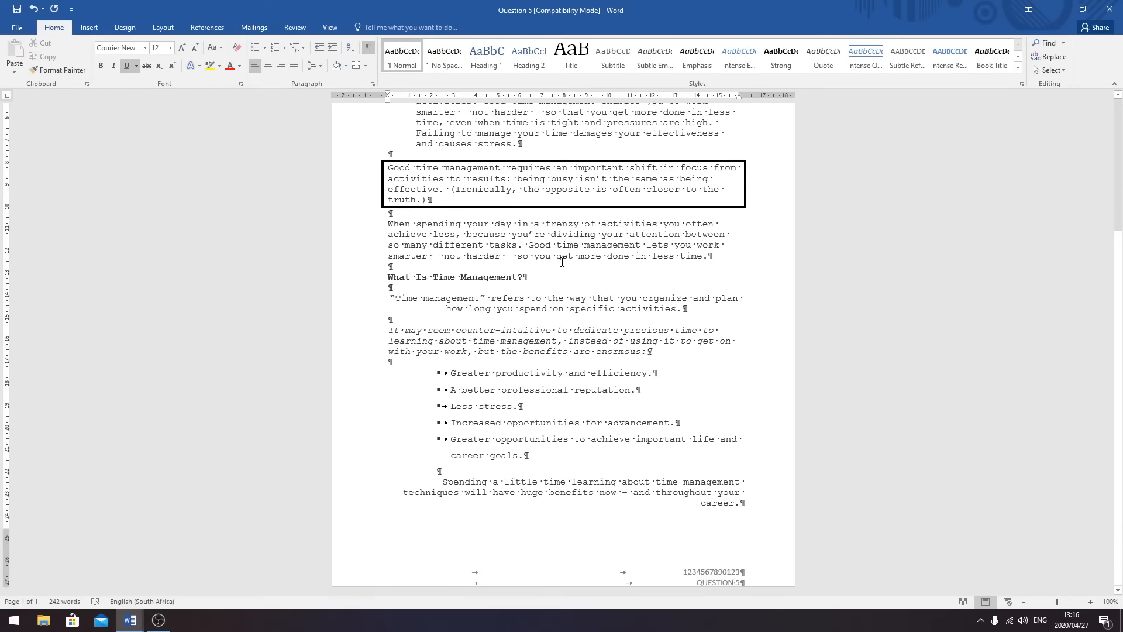
scroll(561, 262, up, 5)
scroll(563, 263, down, 1)
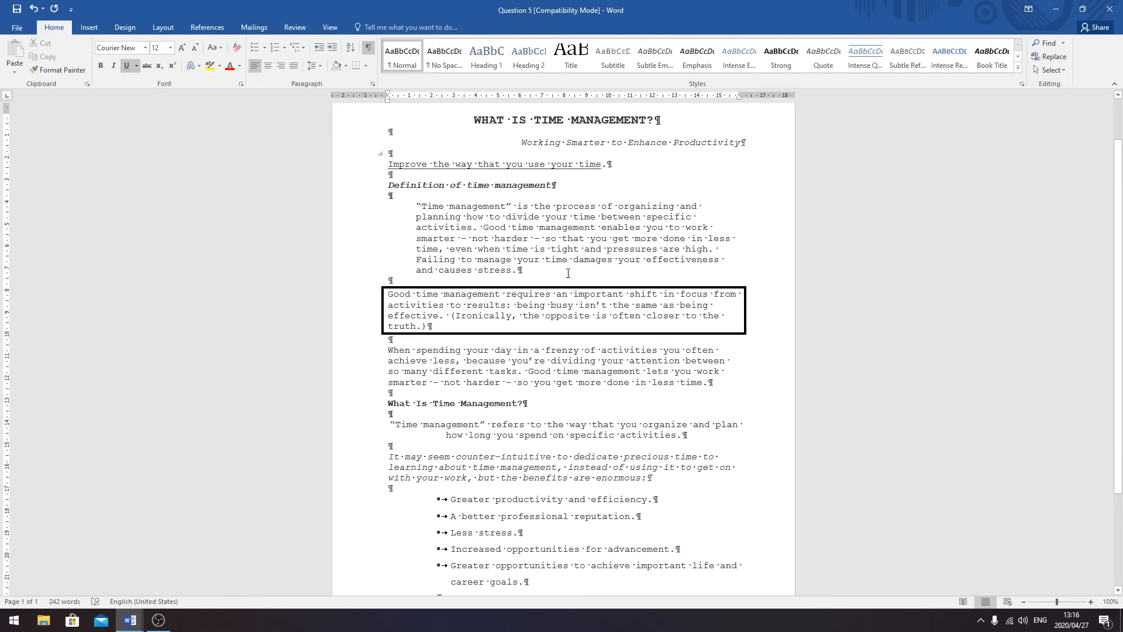
scroll(563, 262, down, 4)
scroll(546, 279, up, 2)
scroll(546, 279, up, 4)
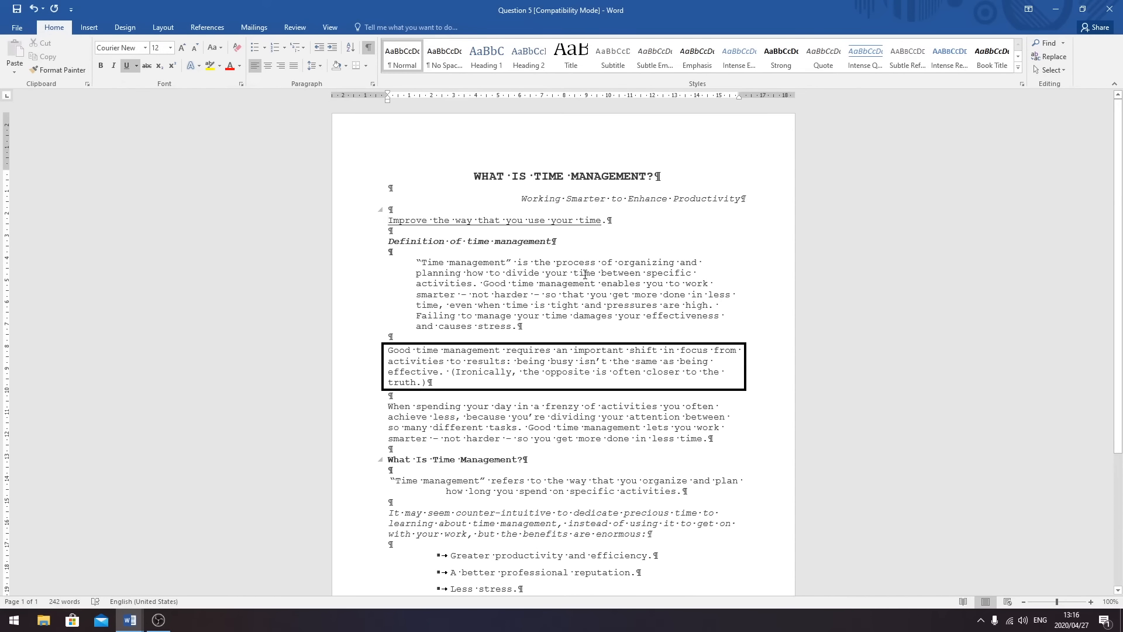
scroll(586, 274, down, 6)
scroll(607, 267, up, 4)
scroll(607, 267, up, 1)
scroll(537, 234, down, 4)
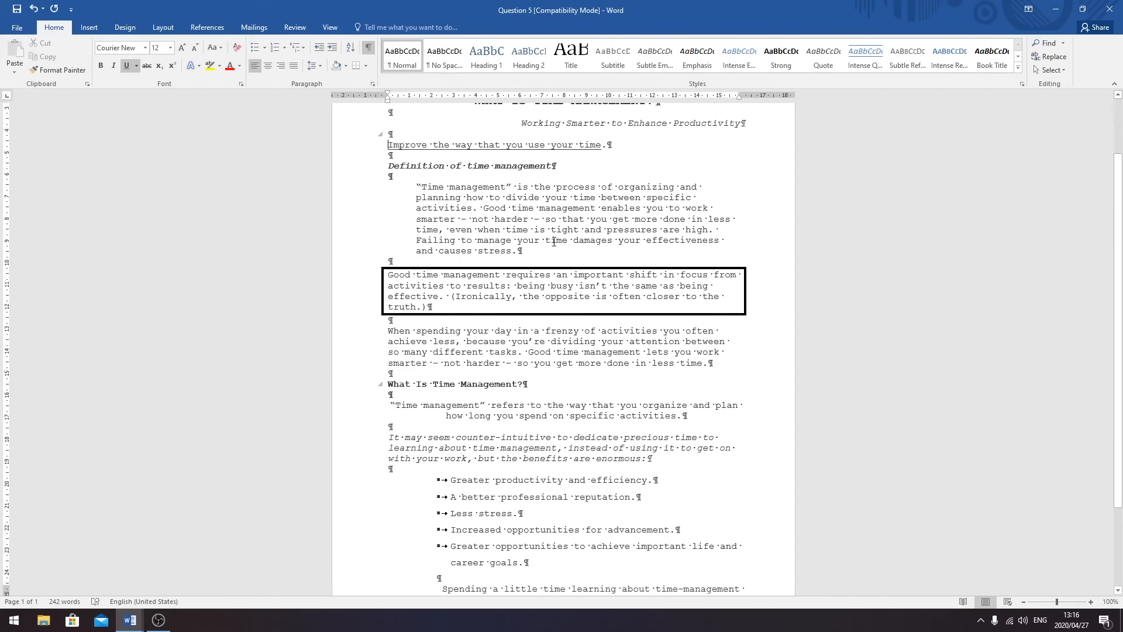
scroll(565, 254, up, 5)
scroll(565, 254, down, 4)
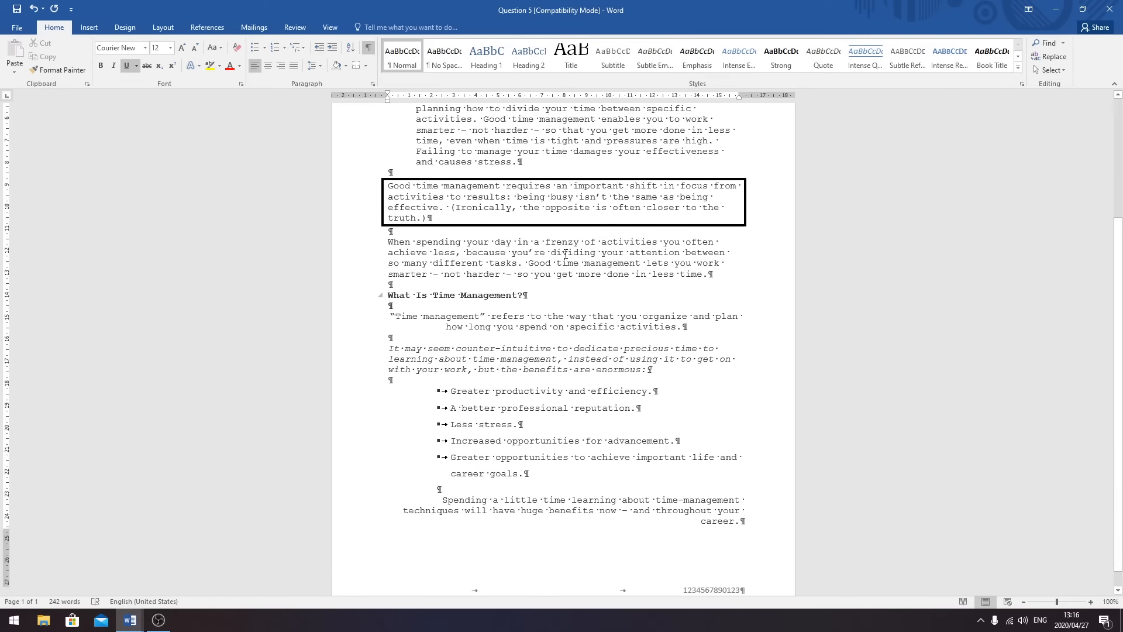
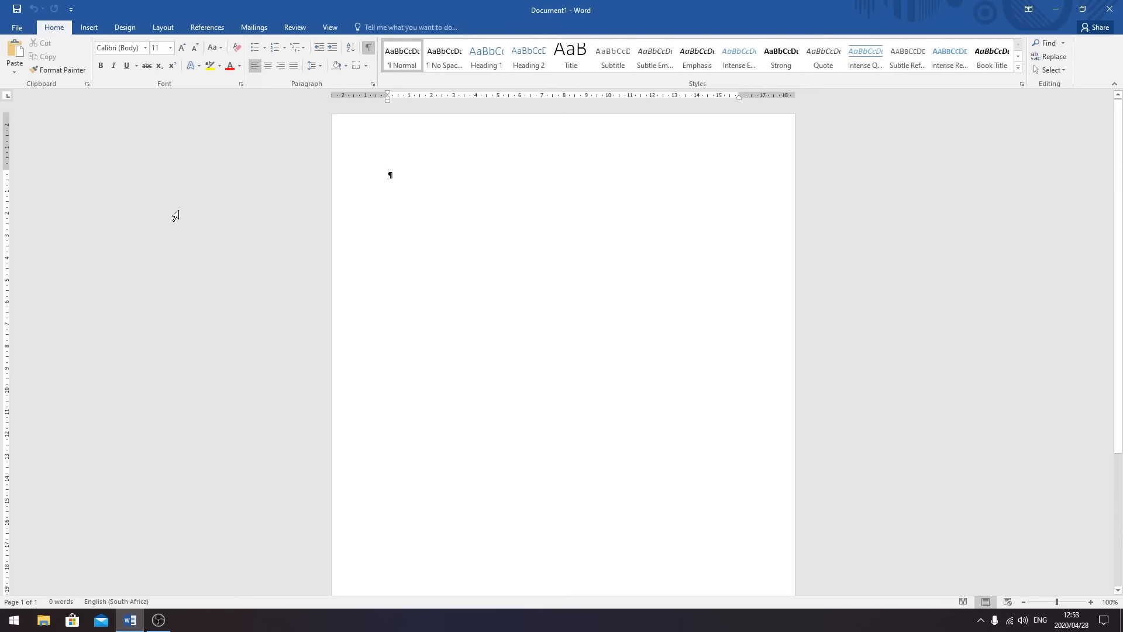
- Open the Question 6 document from ODP Student Files > ODP L2 Student Files - NOV 2019
click(17, 27)
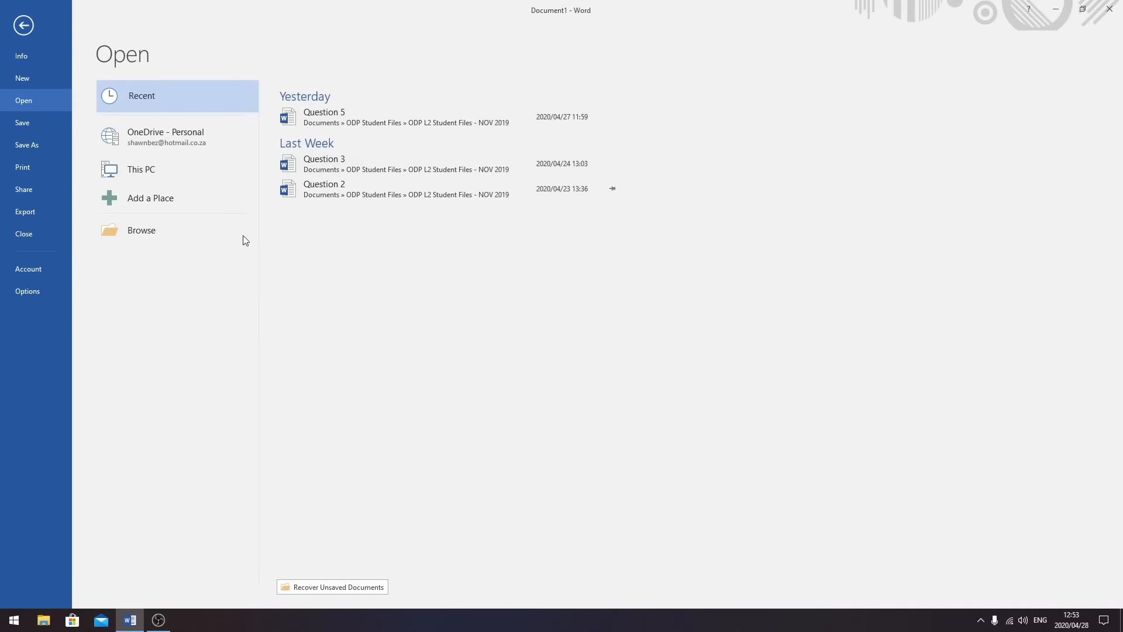
click(182, 233)
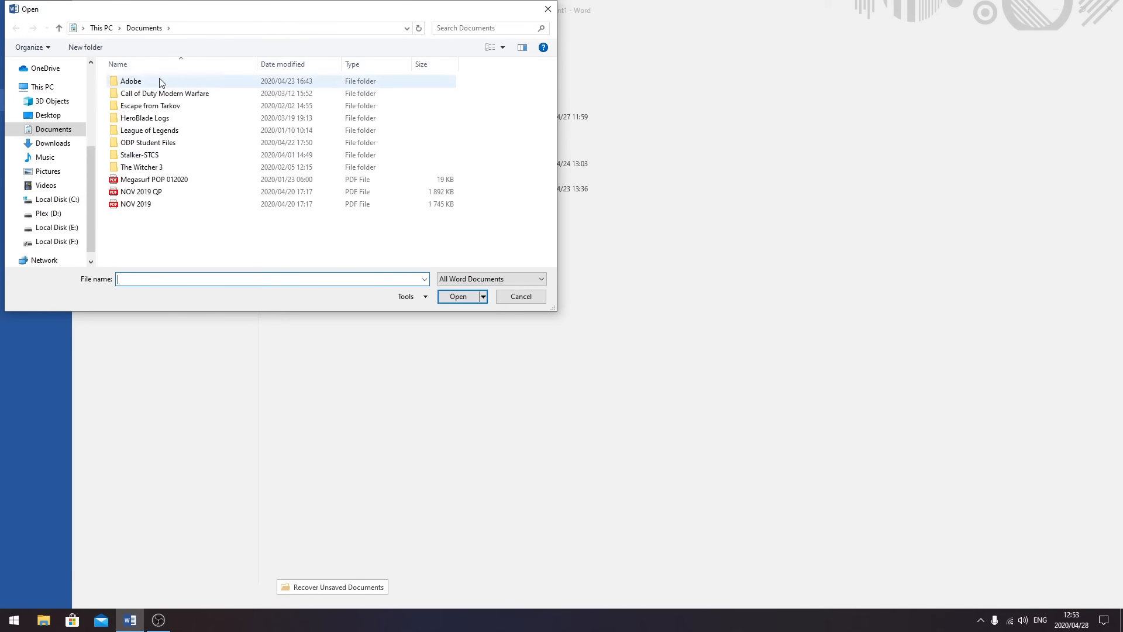
double_click(173, 143)
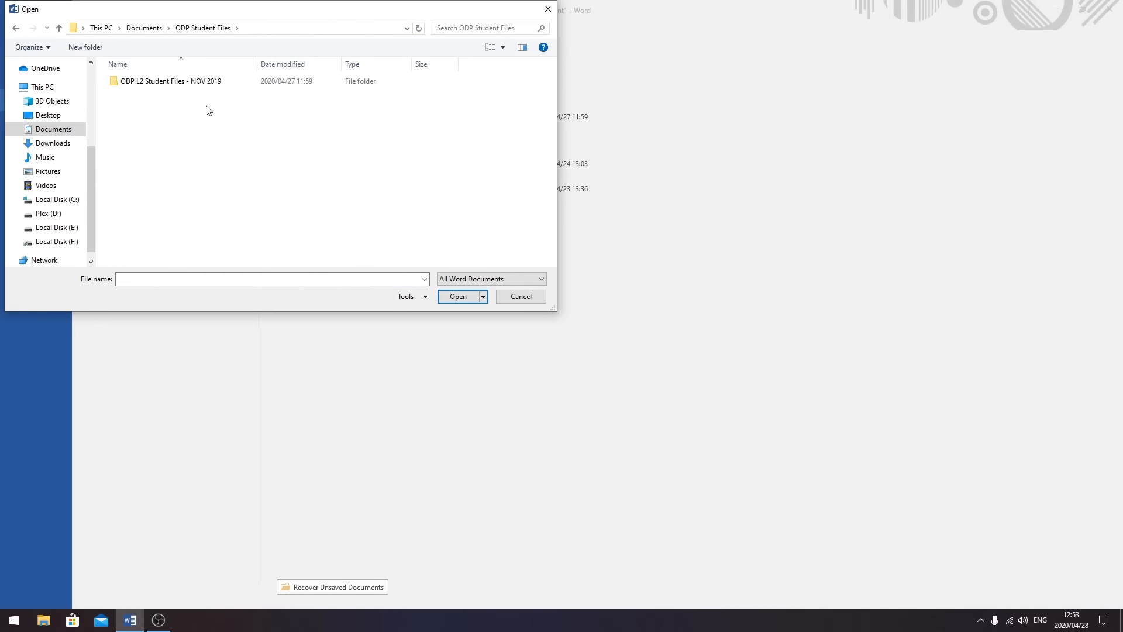
double_click(176, 87)
click(147, 131)
click(458, 296)
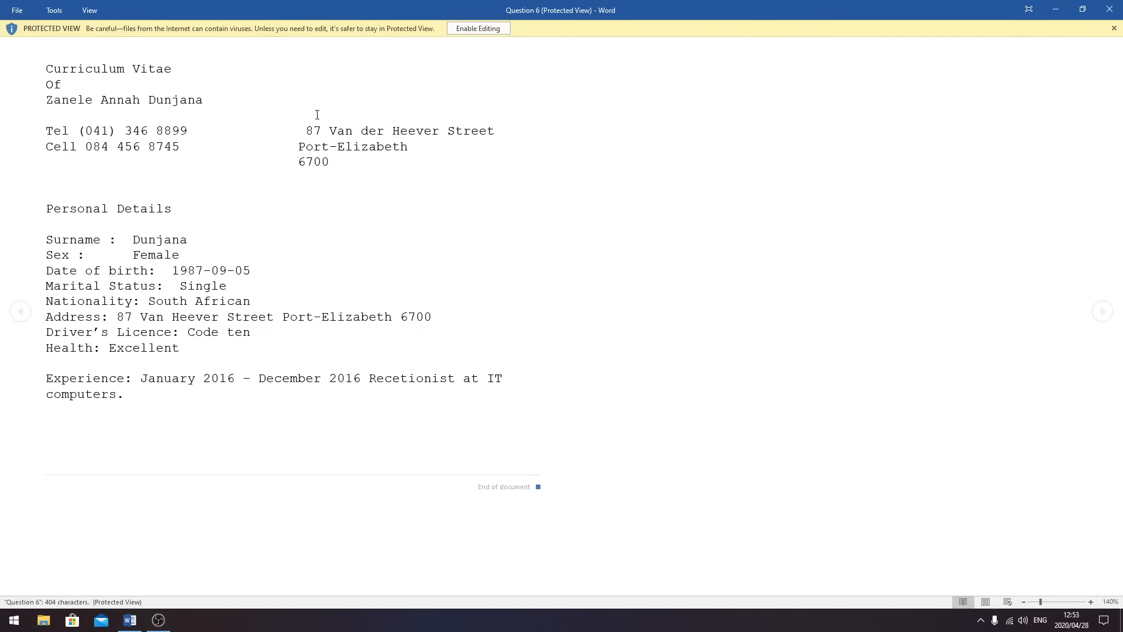
- Enable editing and add a right-aligned footer with the 13-digit exam number and QUESTION 6 below it
click(480, 29)
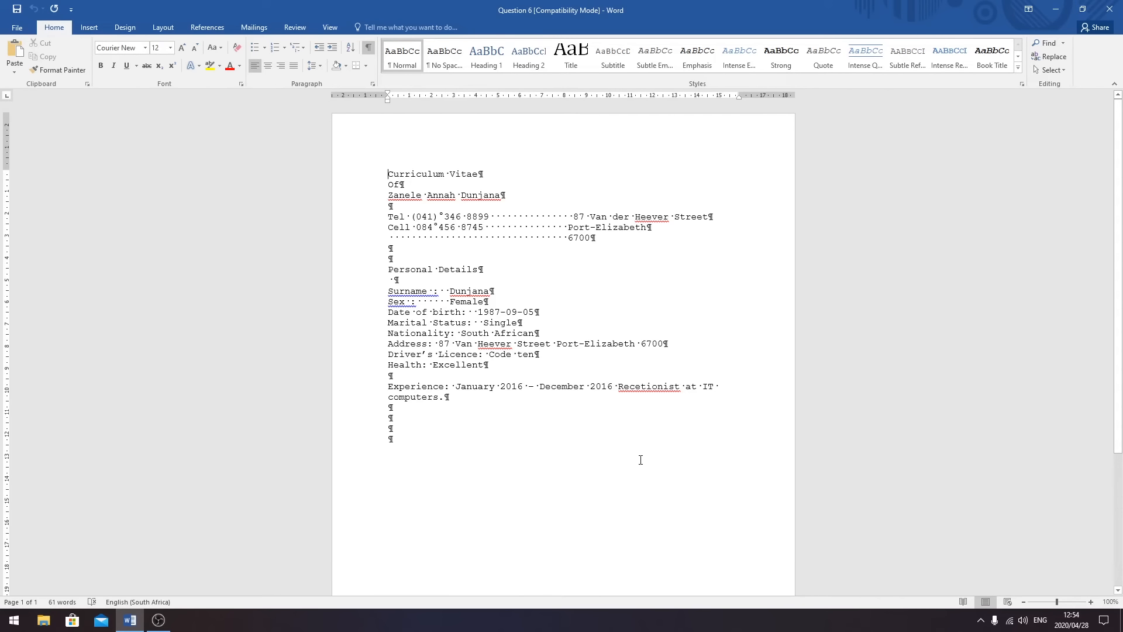
click(89, 27)
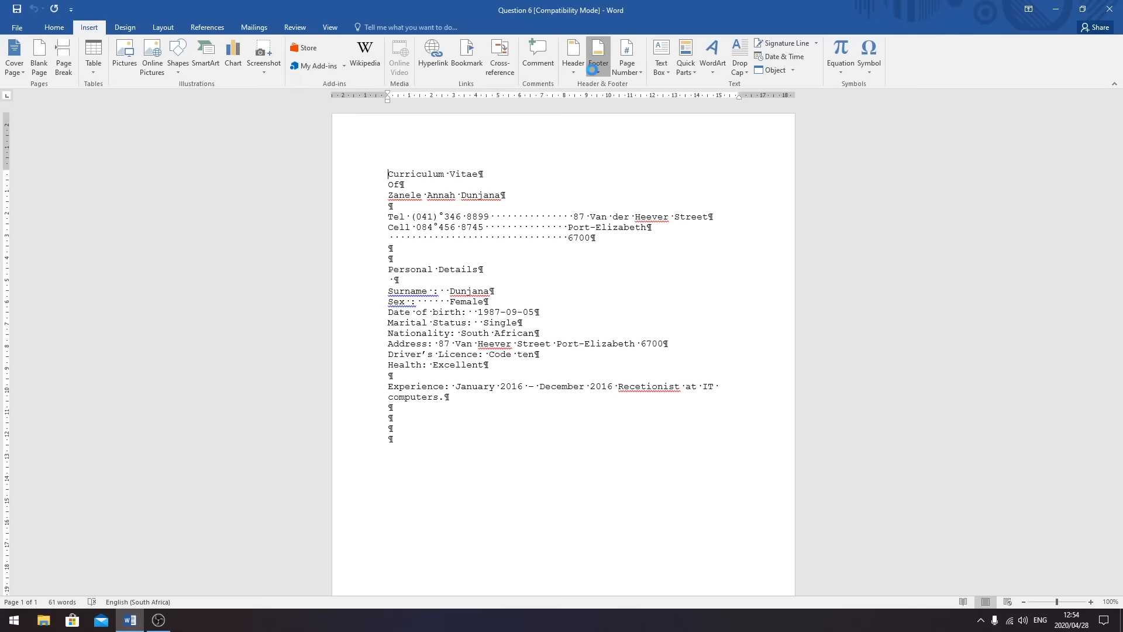
click(593, 68)
click(623, 473)
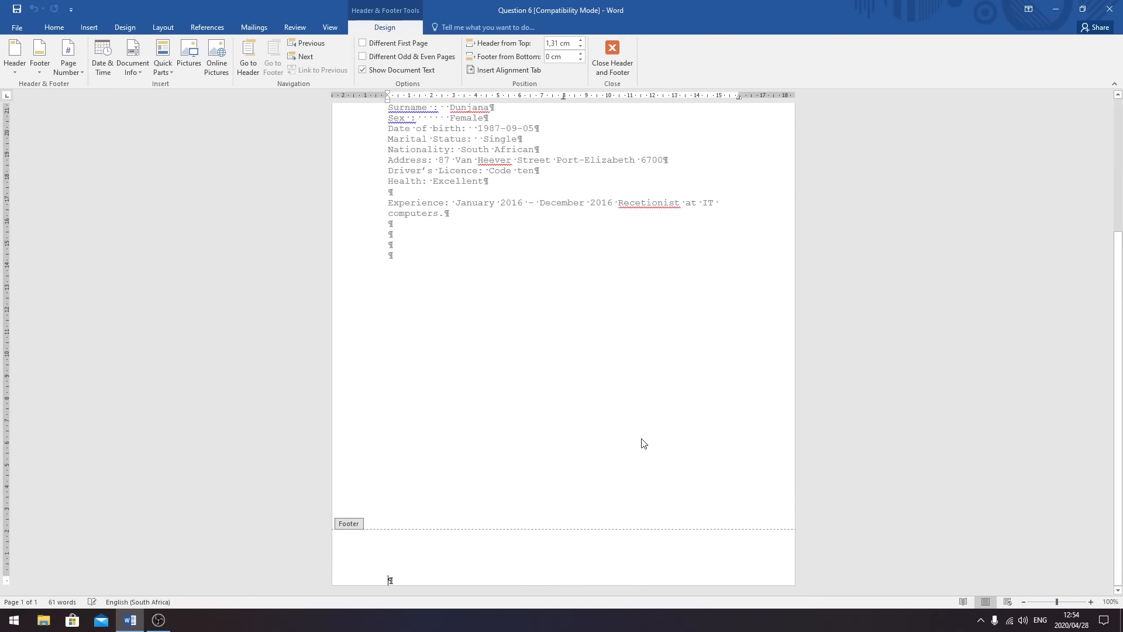
key(Tab)
key(Tab)
text(123456)
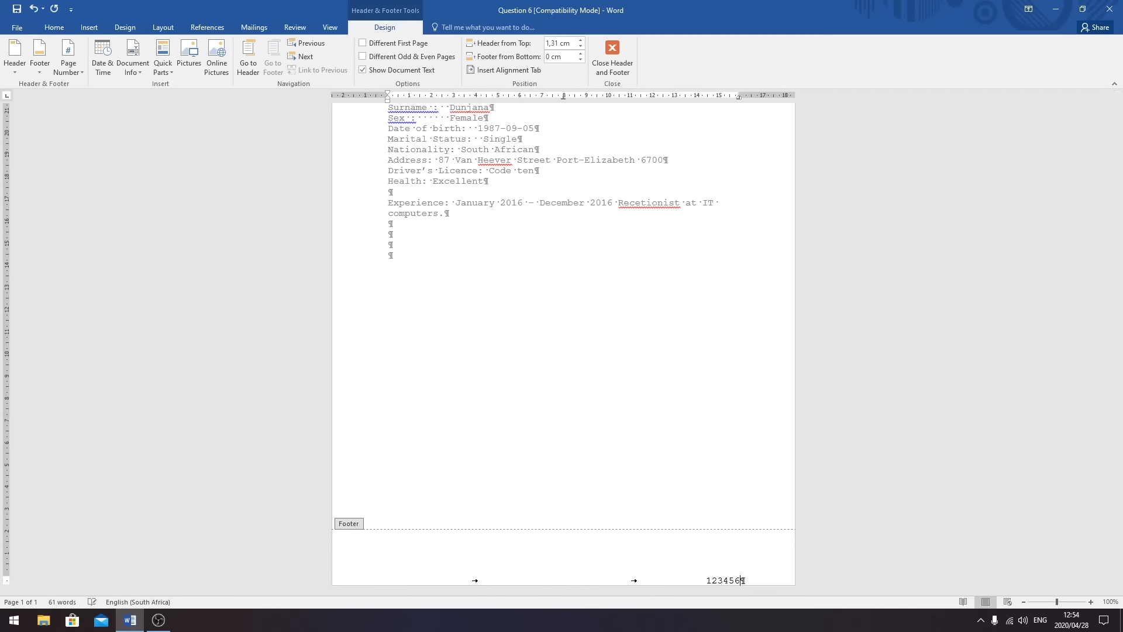
text(7890123)
key(Return)
key(Tab)
key(Tab)
text(QUESTION 6)
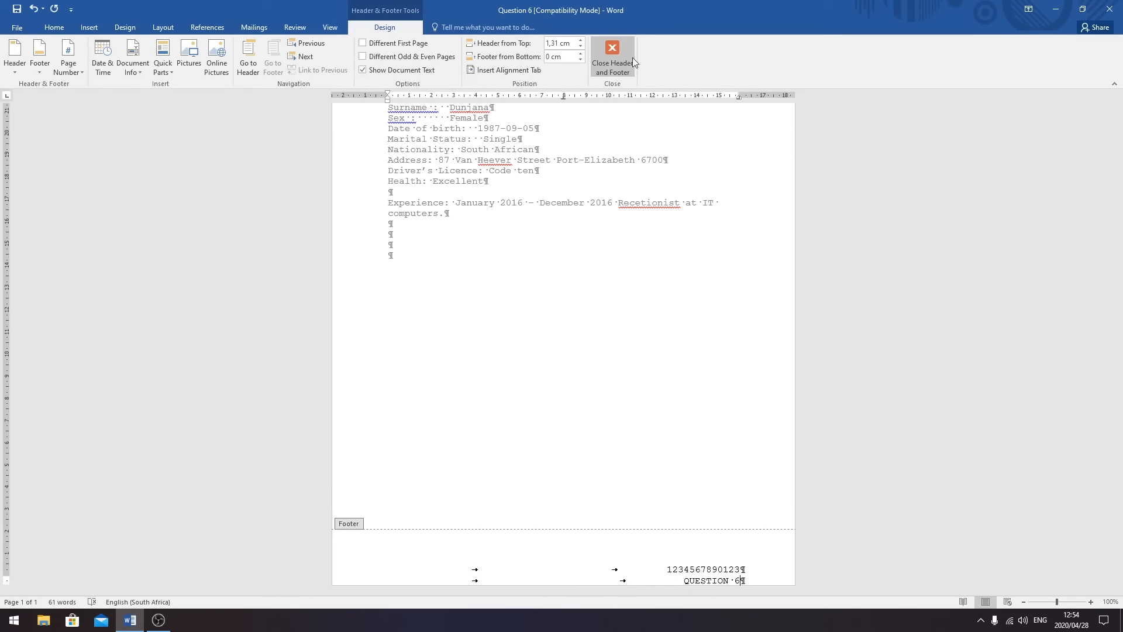
click(623, 57)
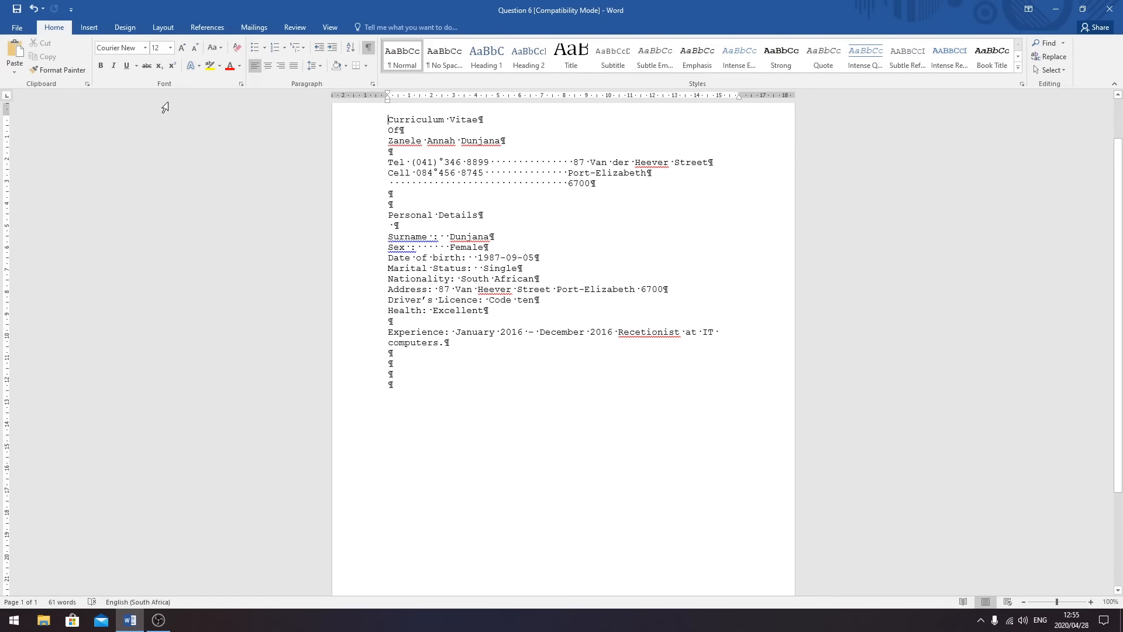
- Set custom left and right margins of 1,25 cm, accepting Word's margin fix
click(164, 27)
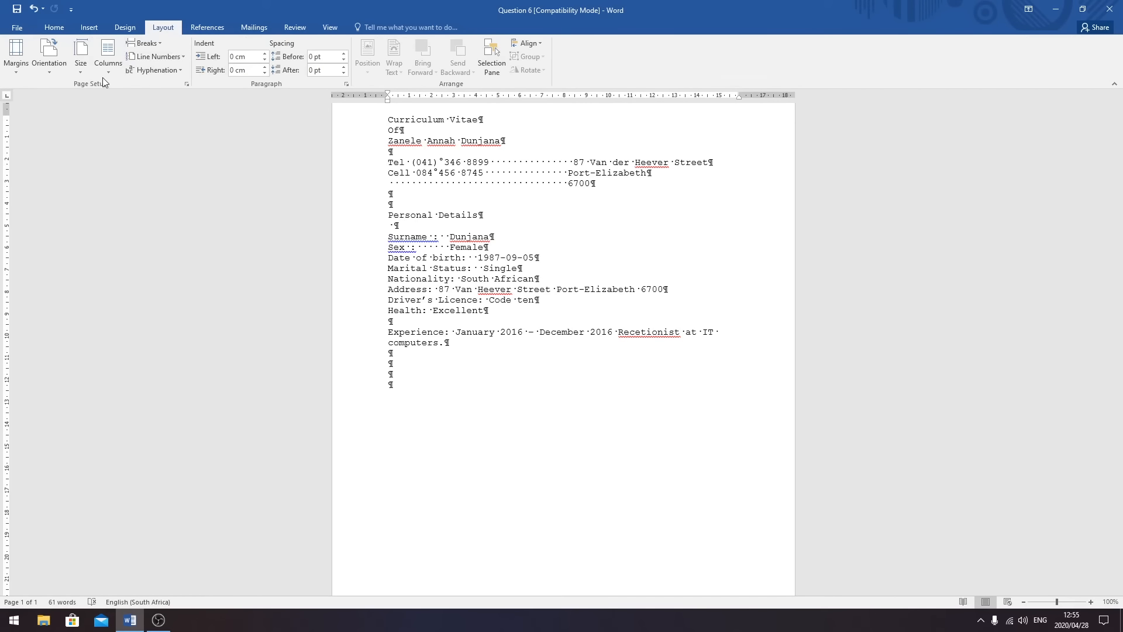
click(16, 64)
click(54, 317)
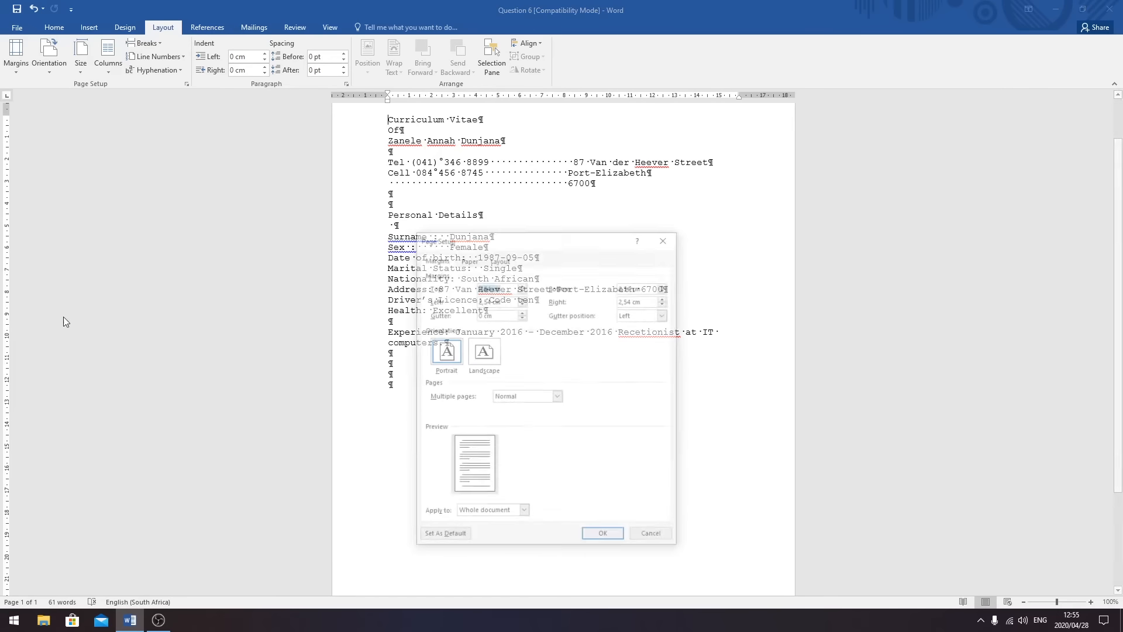
key(Tab)
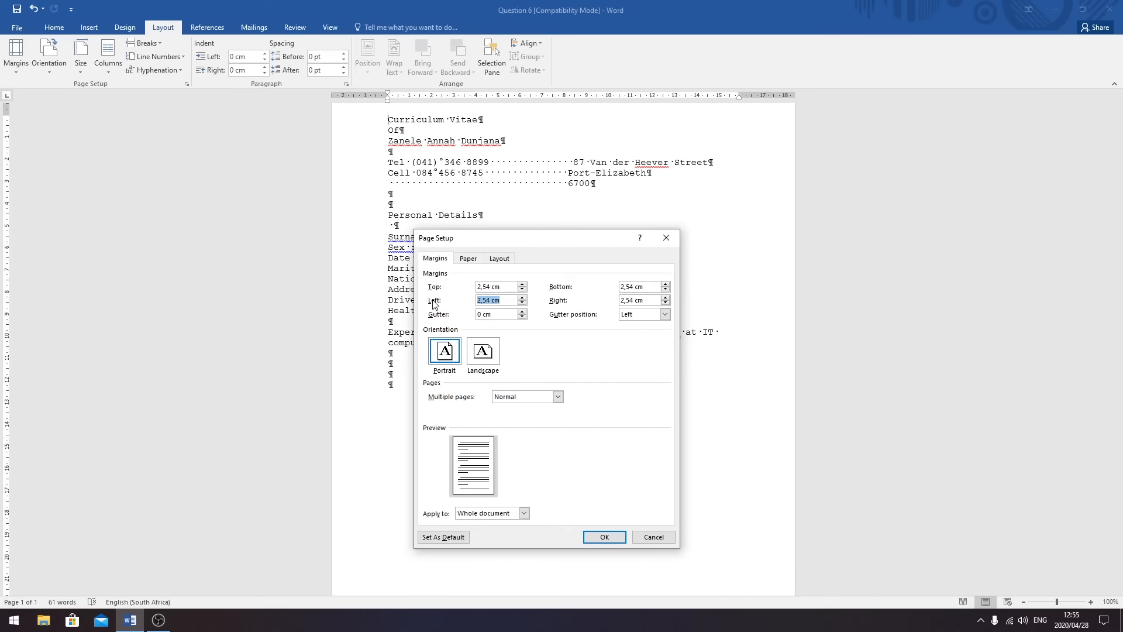
text(1,25)
key(Tab)
text(1,25)
click(613, 536)
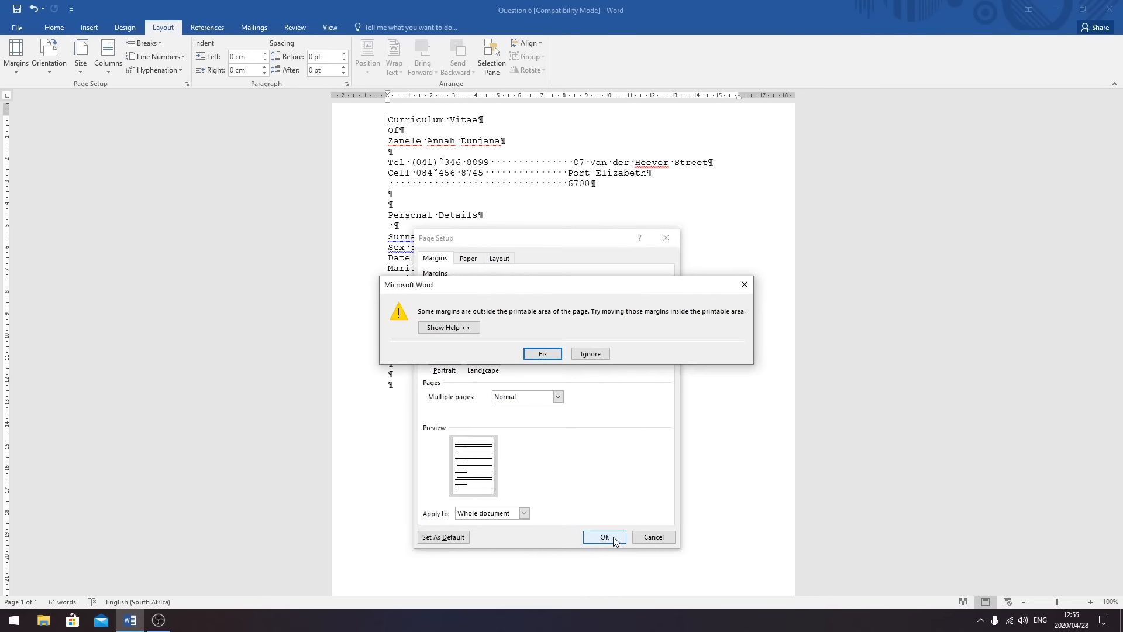
click(544, 354)
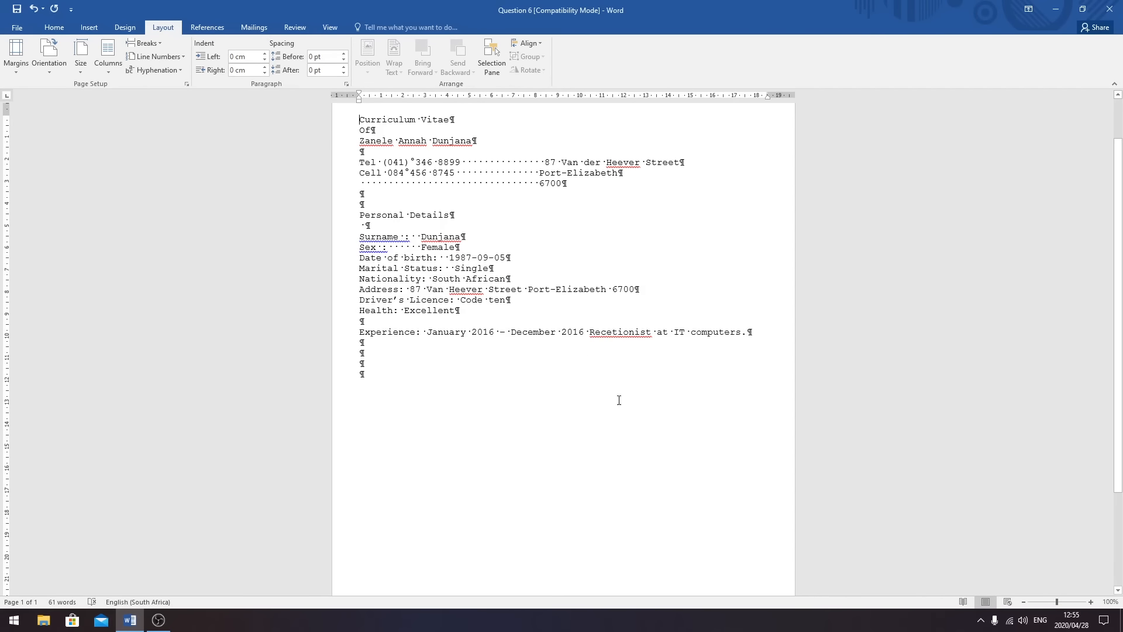
- Add a Plain Number 1 page number at the top of the page
scroll(635, 408, down, 1)
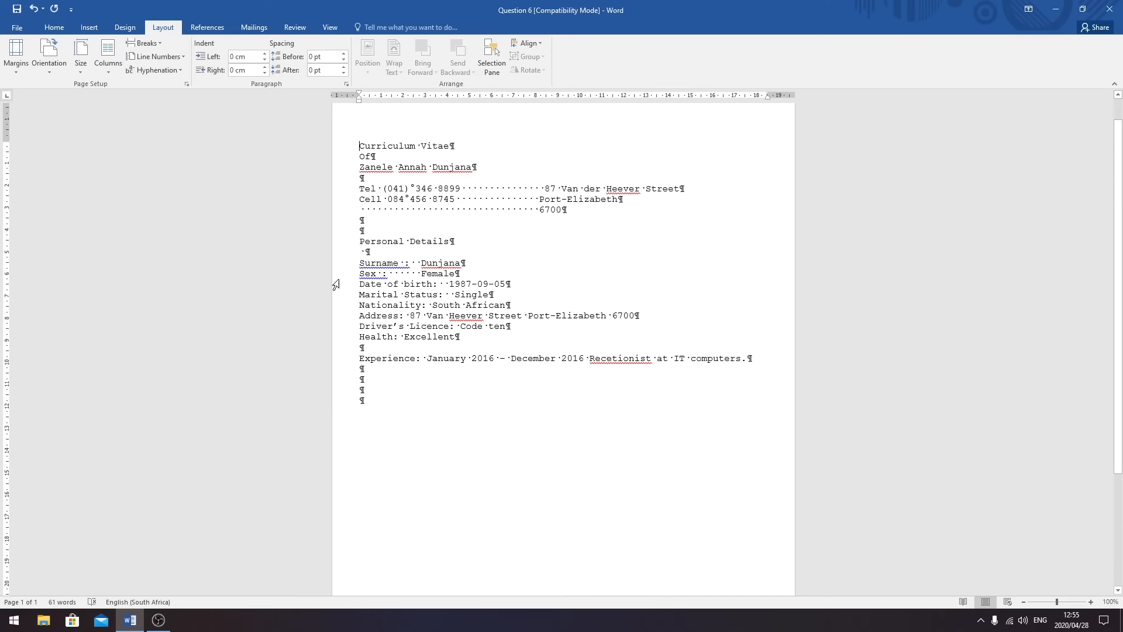
click(96, 33)
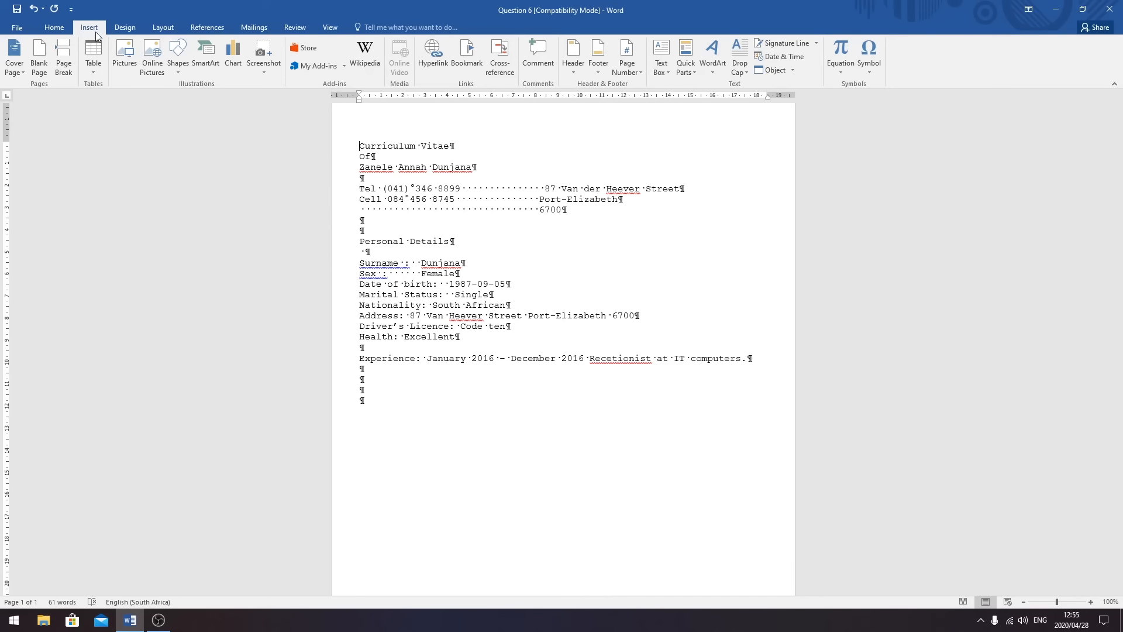
click(640, 74)
mouse_move(653, 91)
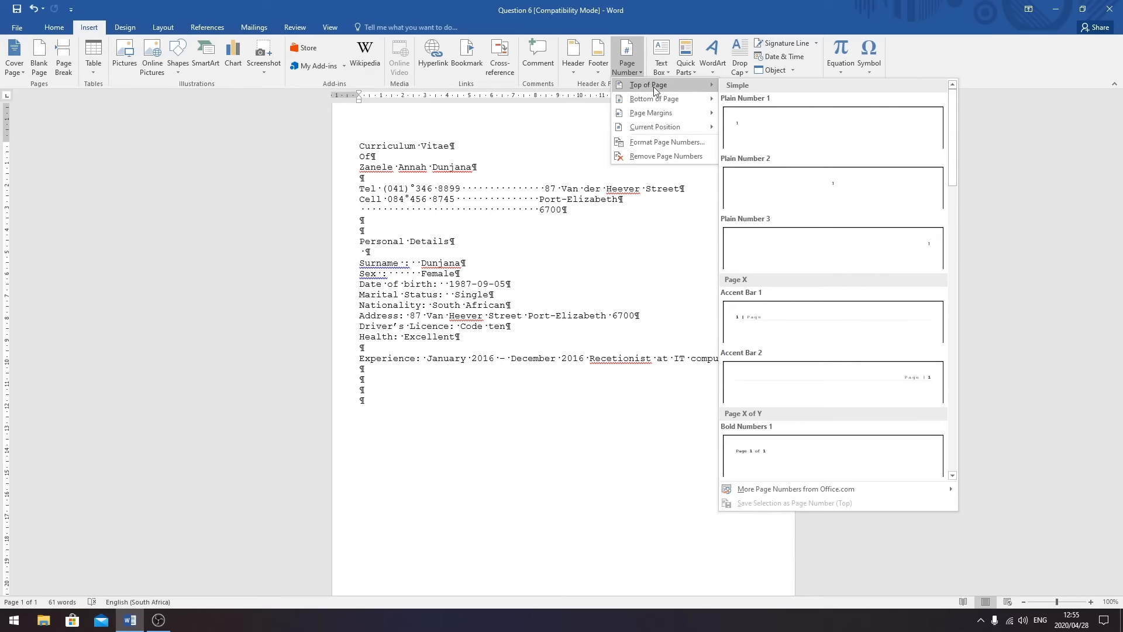
click(759, 127)
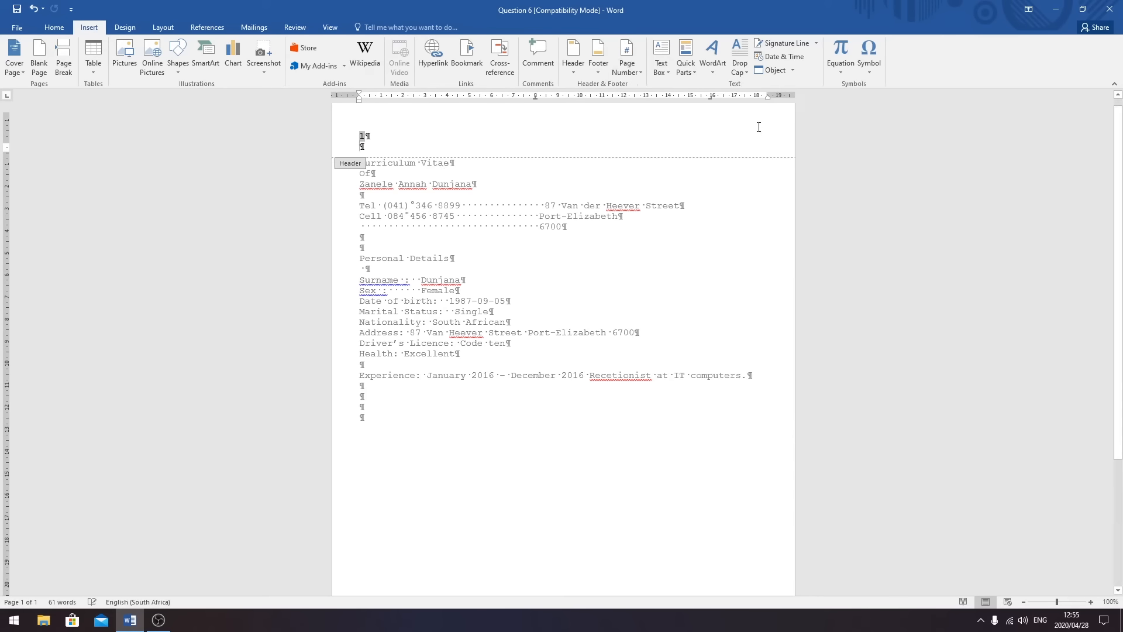
scroll(585, 287, down, 2)
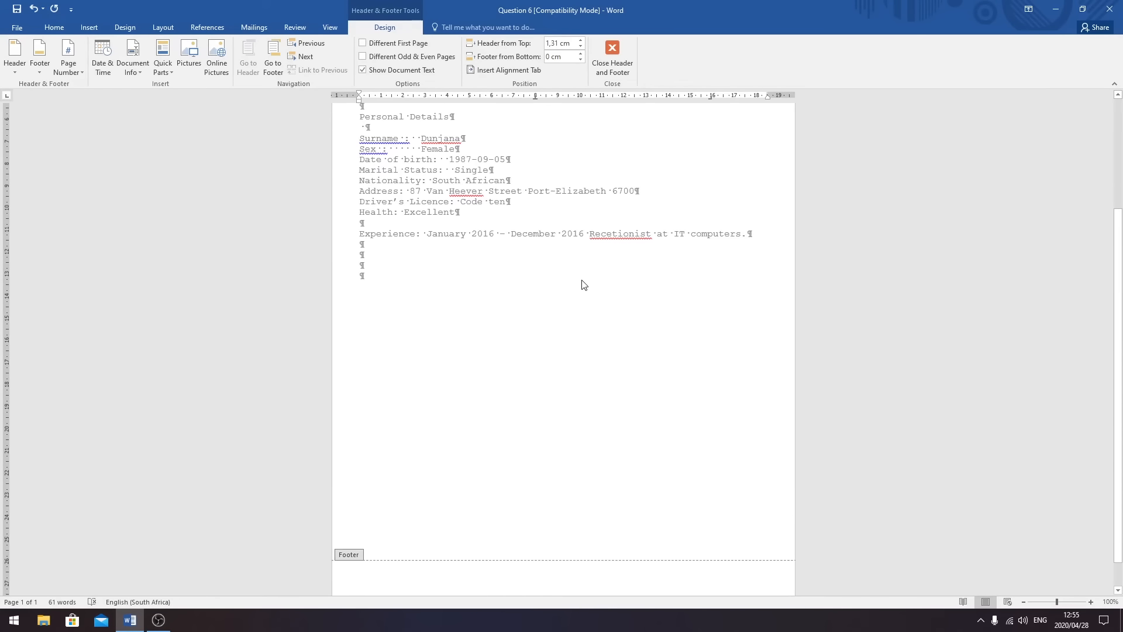
scroll(579, 281, up, 5)
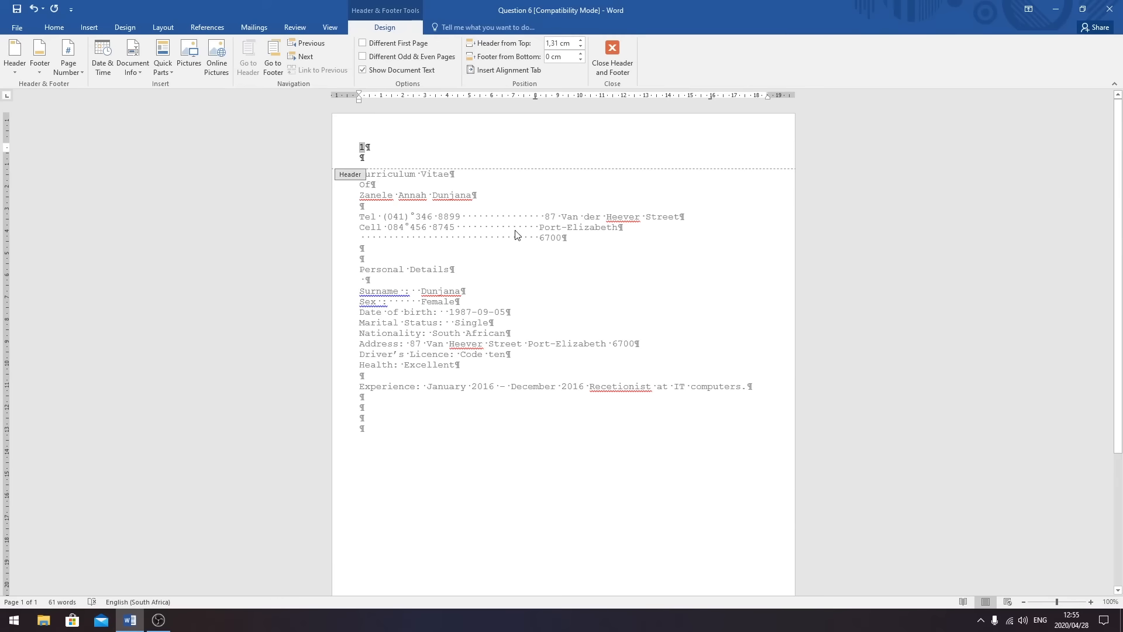
click(612, 59)
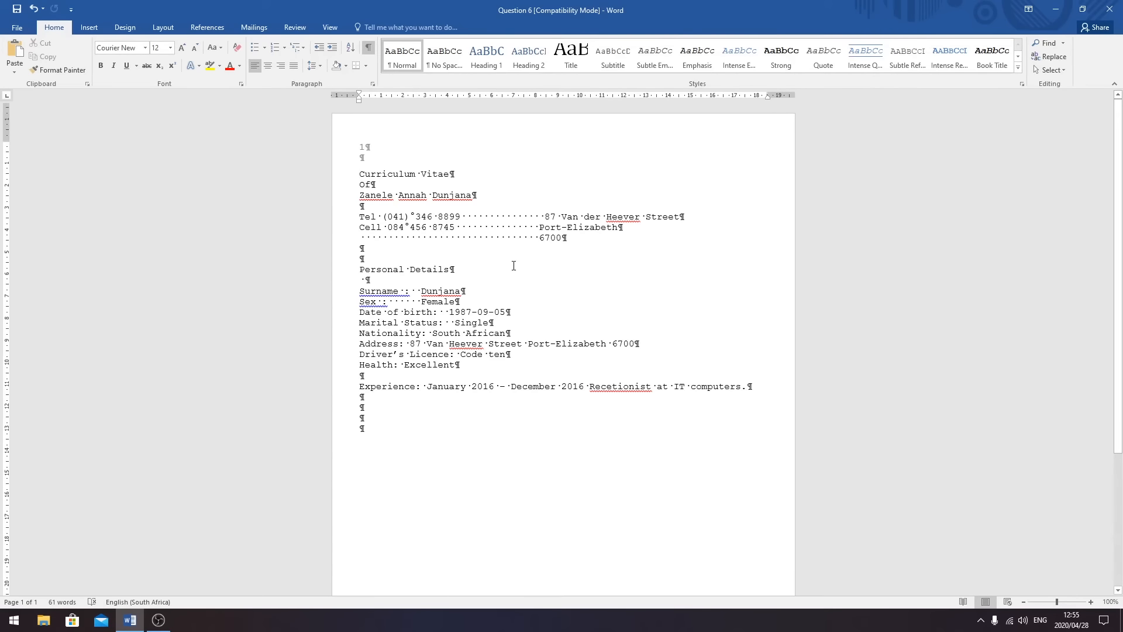
scroll(506, 258, down, 4)
scroll(497, 246, up, 4)
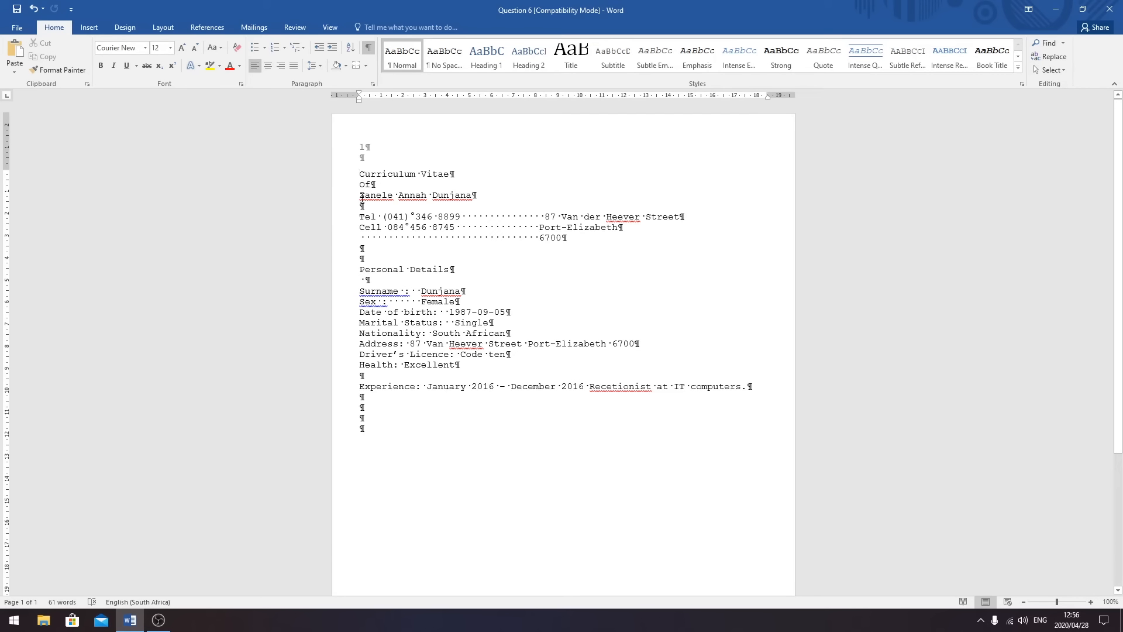
- Make the Curriculum Vitae title uppercase and bold
drag(455, 173, 359, 173)
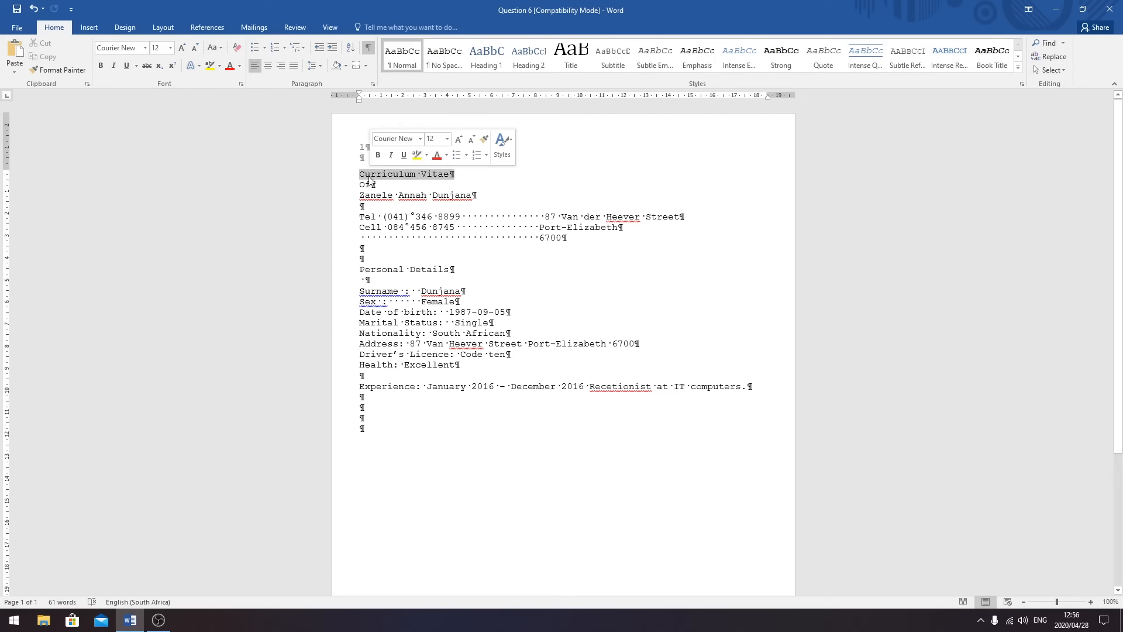
click(224, 48)
click(241, 87)
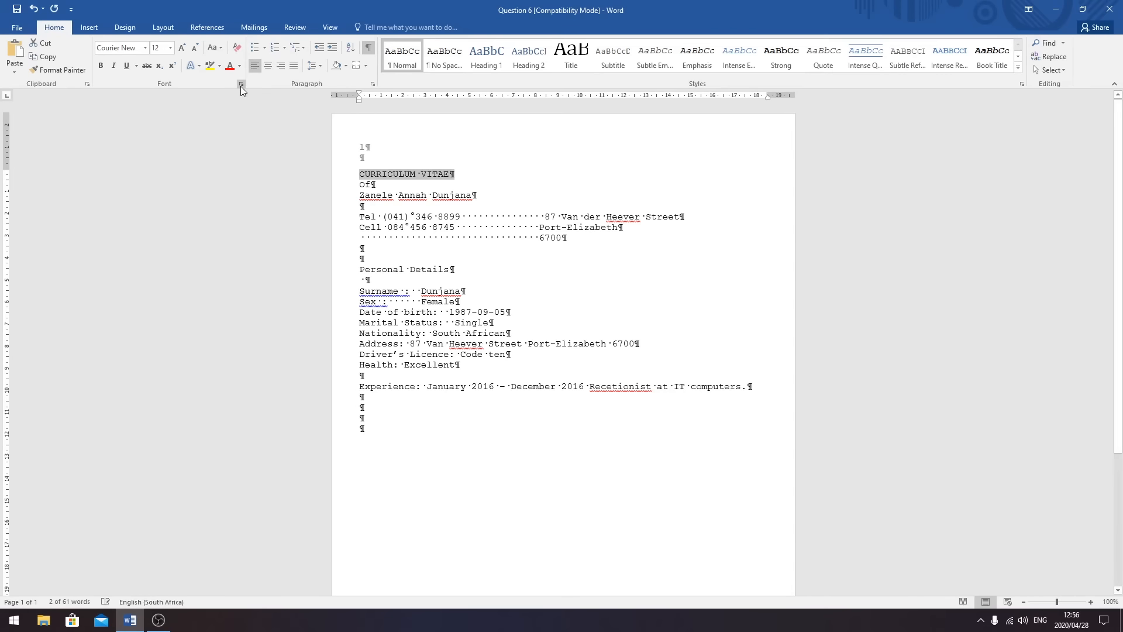
click(101, 66)
- Add blank lines around 'Of' and change it to lowercase 'of'
click(361, 186)
key(Return)
key(Return)
key(Return)
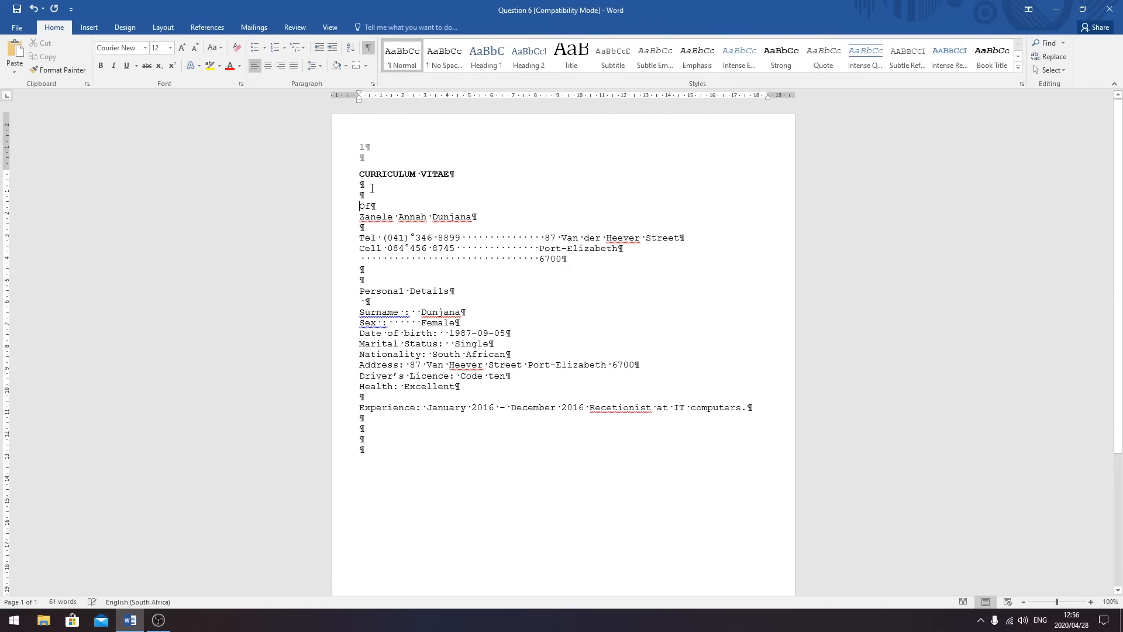
click(387, 218)
key(Return)
key(Return)
key(Return)
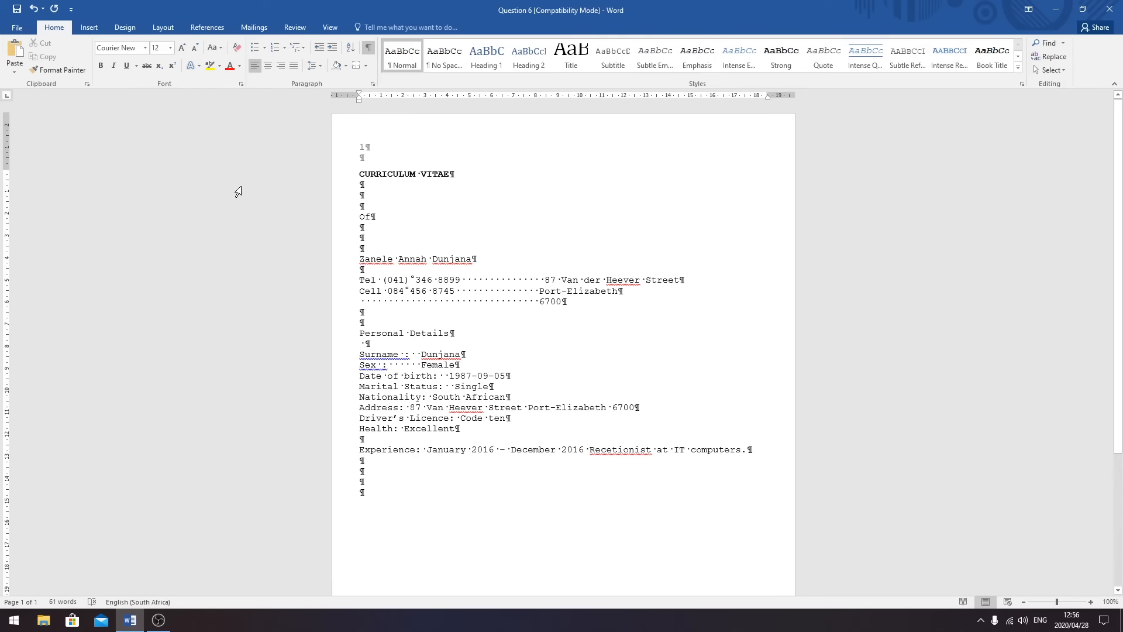
key(Up)
key(Up)
key(Up)
key(Delete)
text(o)
- Delete the middle name and change the candidate's name to uppercase
drag(428, 258, 401, 262)
key(Delete)
drag(439, 260, 360, 260)
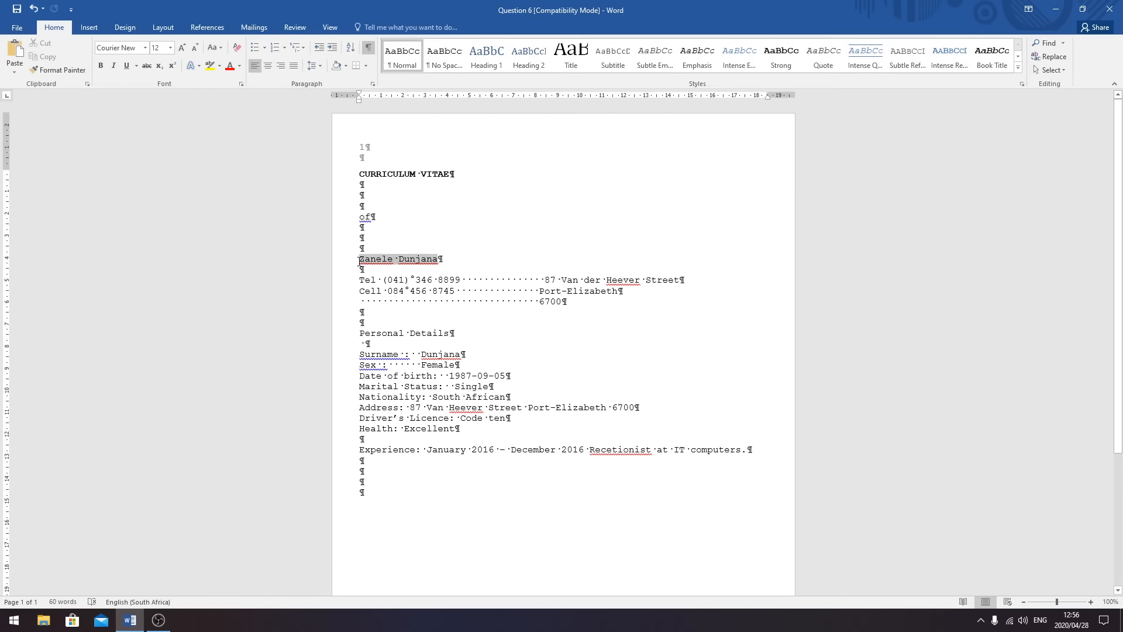
click(214, 47)
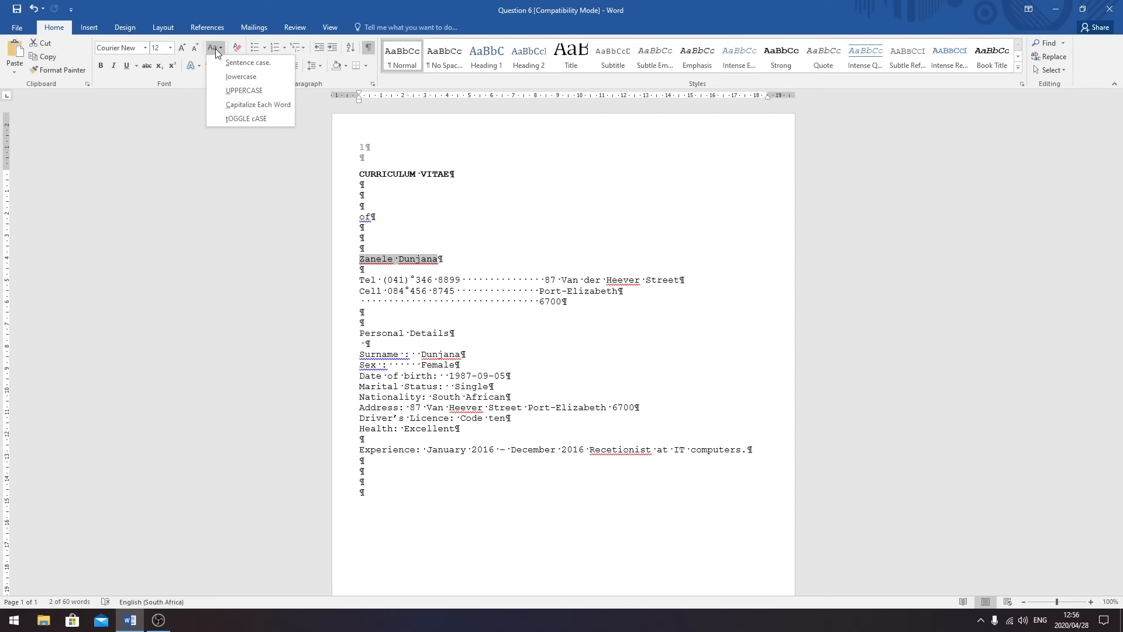
click(248, 89)
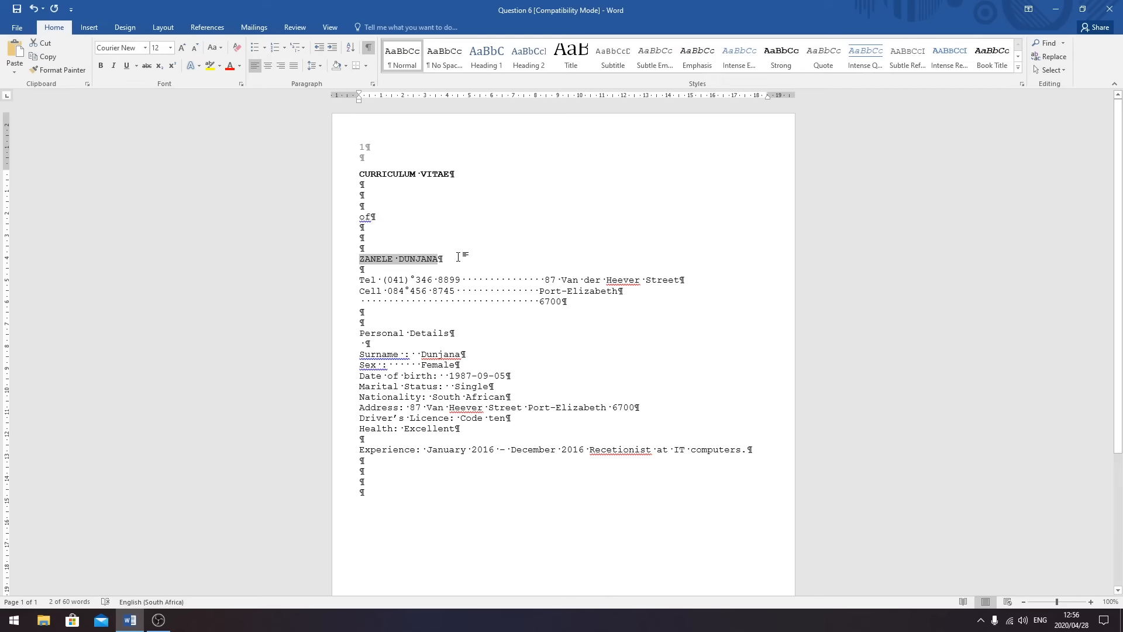
click(384, 271)
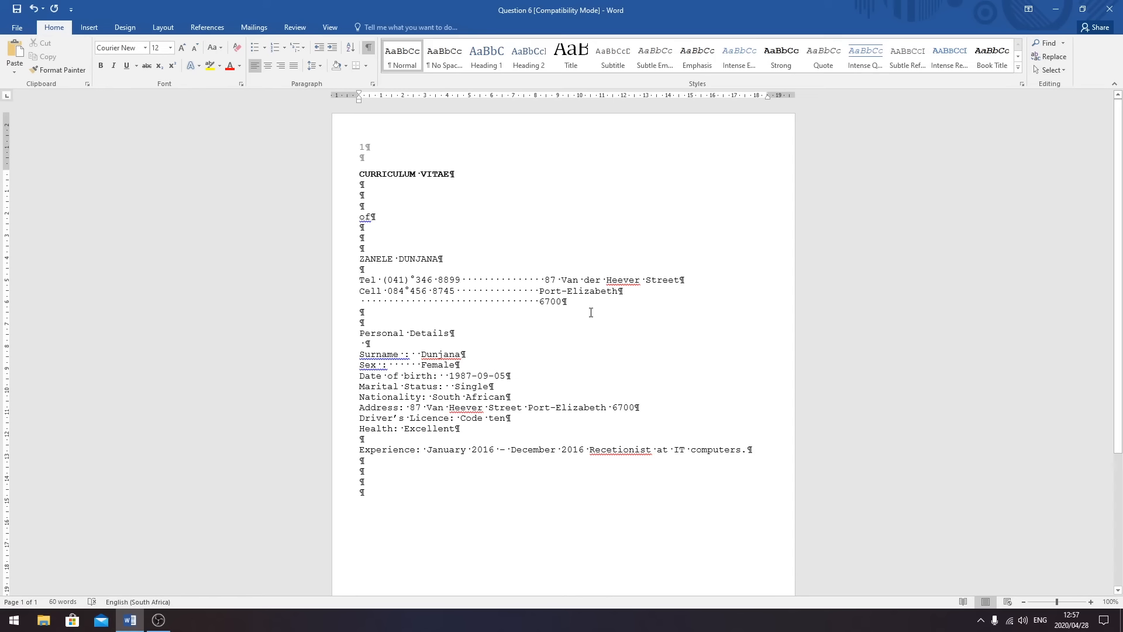
- Type the ID number line under the name, add blank lines, and centre the title block
text(ID)
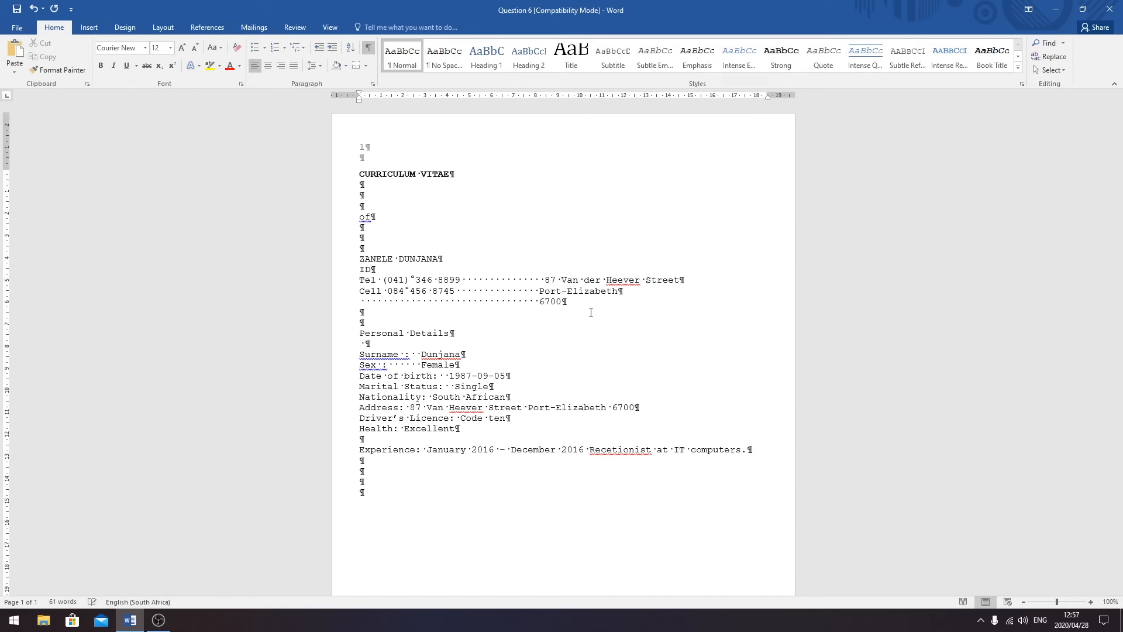
key(Return)
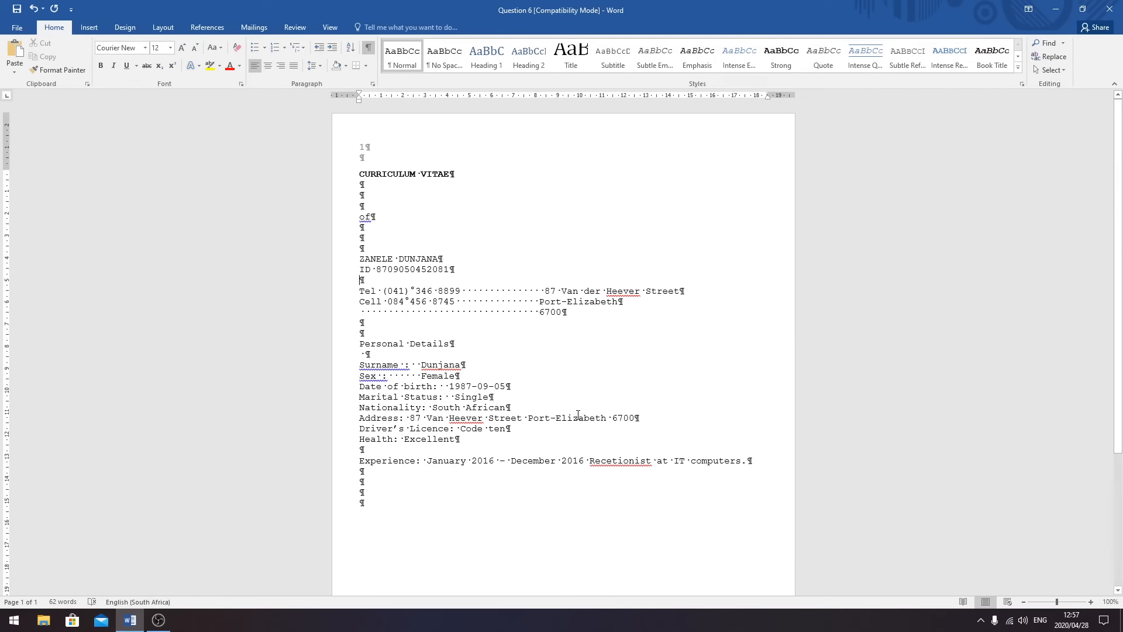
key(BackSpace)
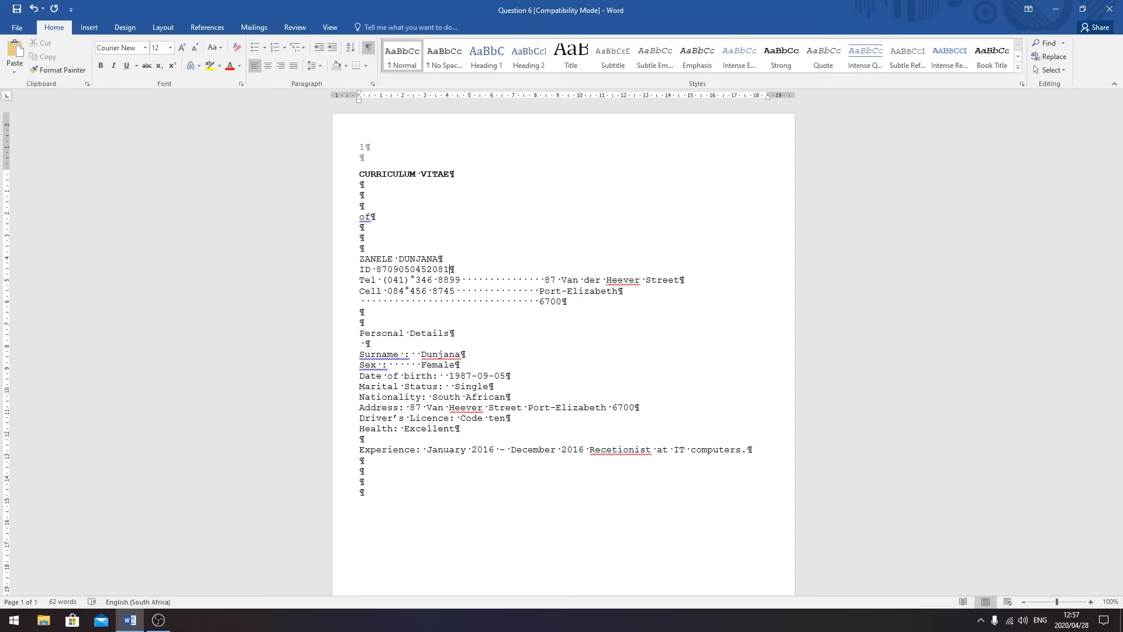
key(Return)
key(Return)
key(Return)
key(Return)
key(Return)
key(Return)
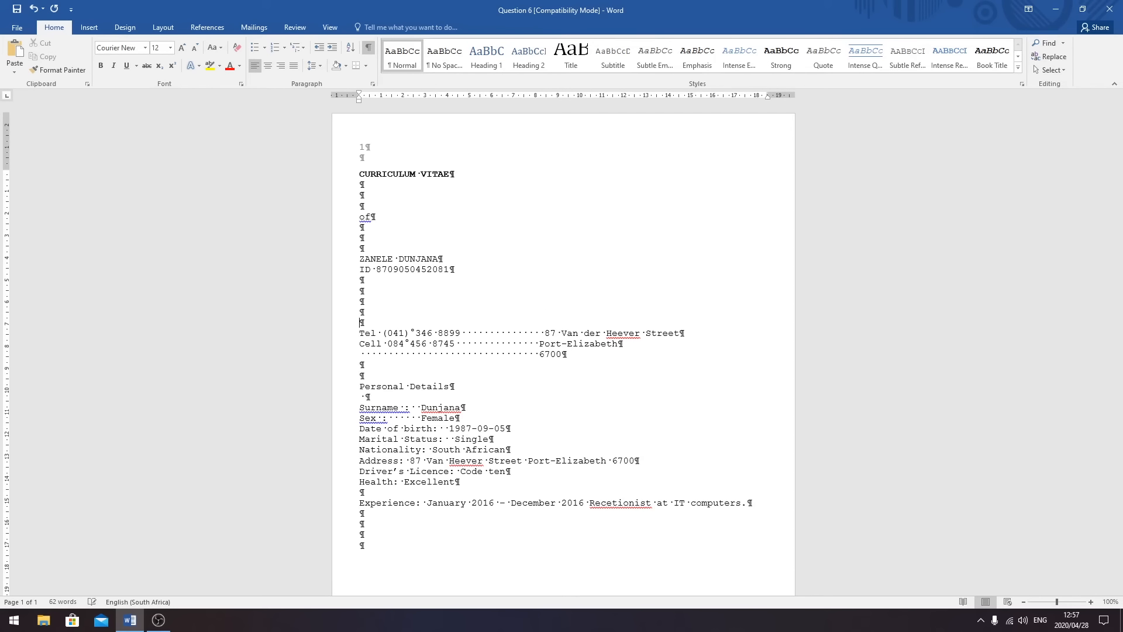
key(Return)
key(Return)
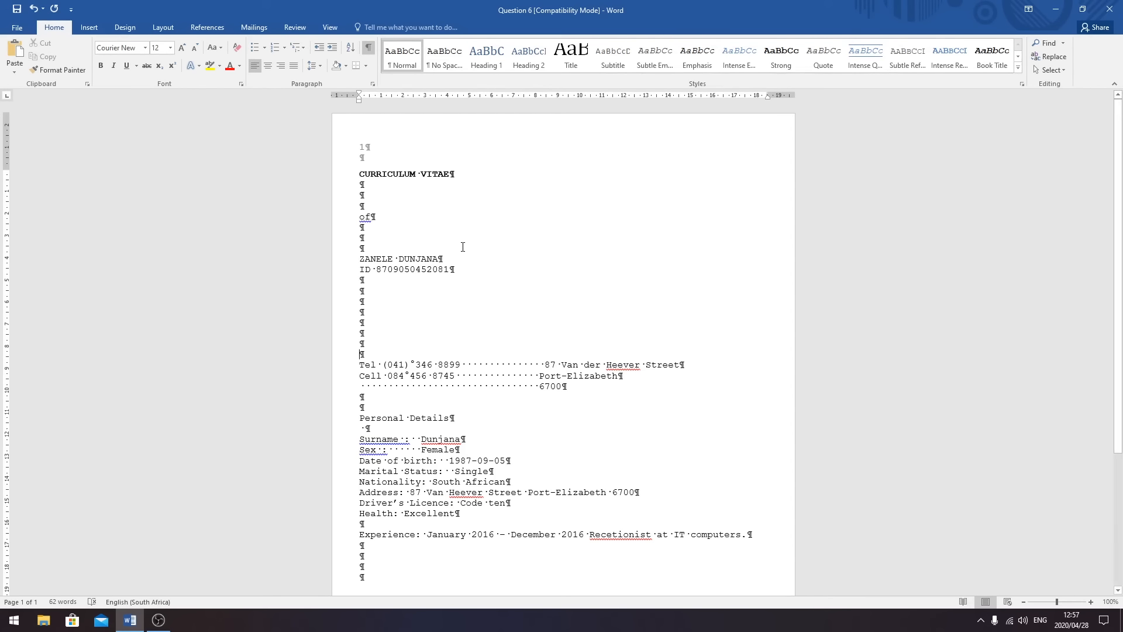
drag(465, 271, 361, 174)
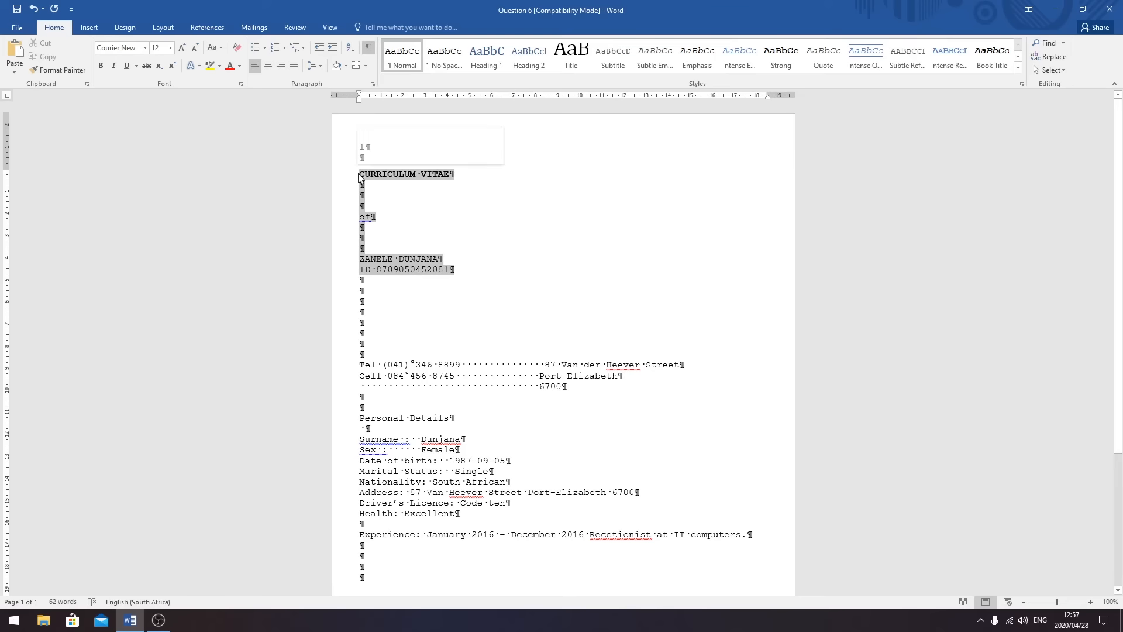
click(268, 66)
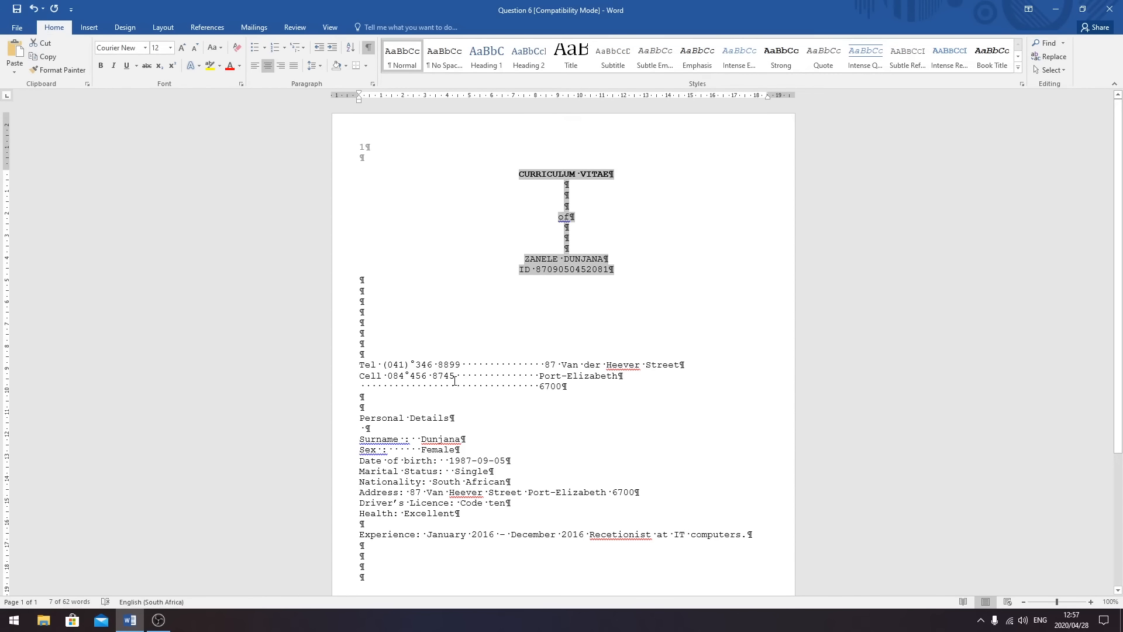
- Correct the last digits of the Tel number
click(461, 364)
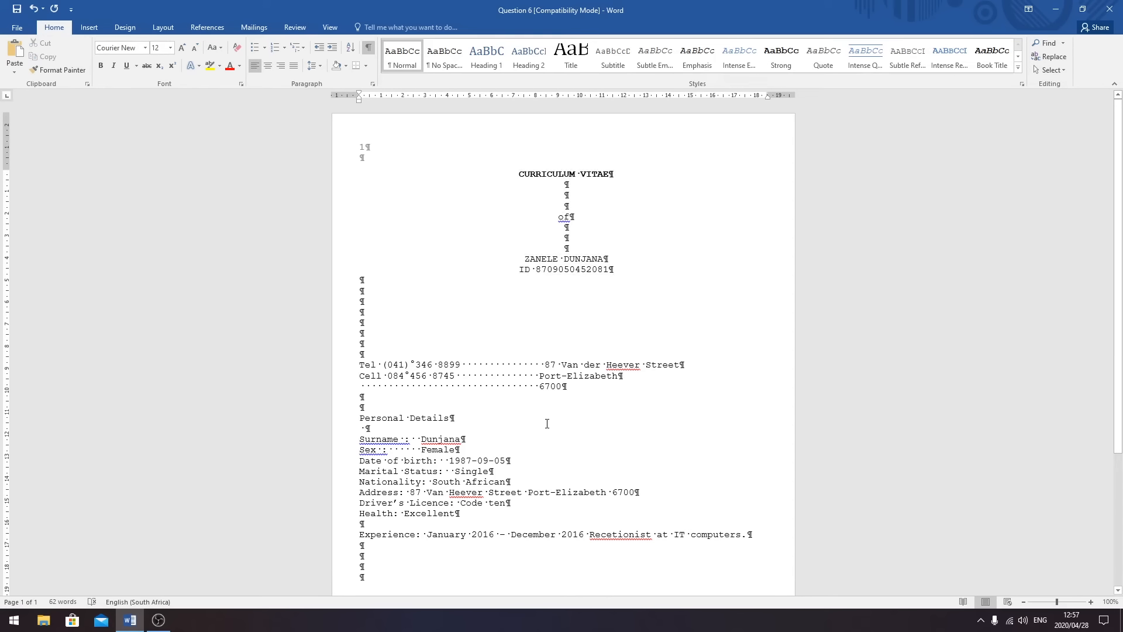
key(BackSpace)
key(BackSpace)
key(BackSpace)
key(BackSpace)
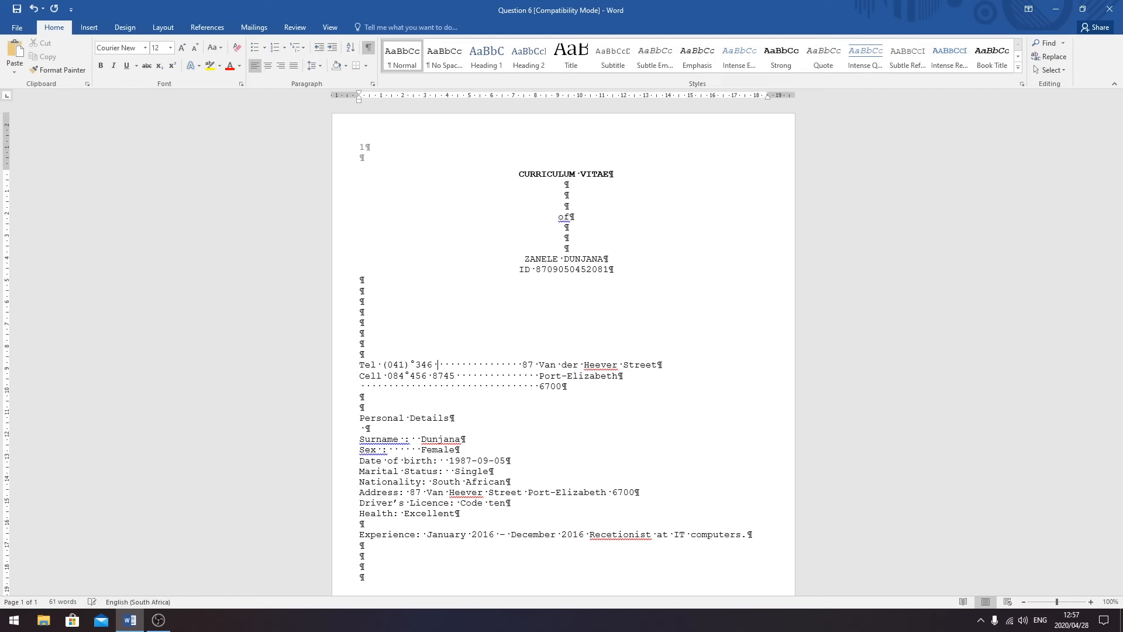
text(4558)
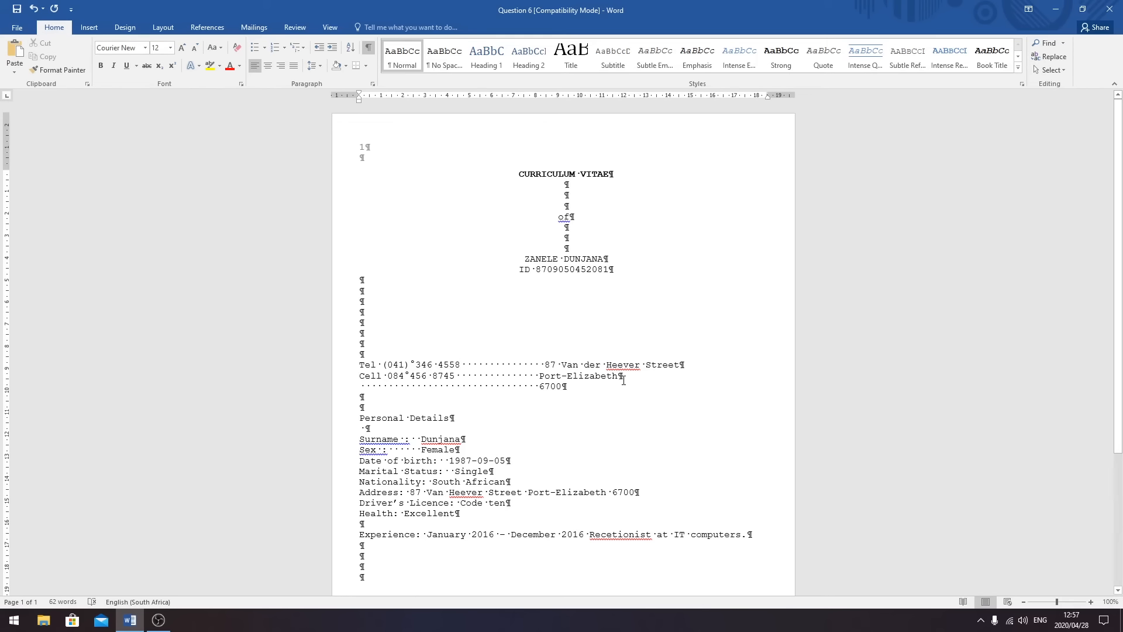
- Change the town name on the Cell line to UPPERCASE
drag(622, 379, 538, 377)
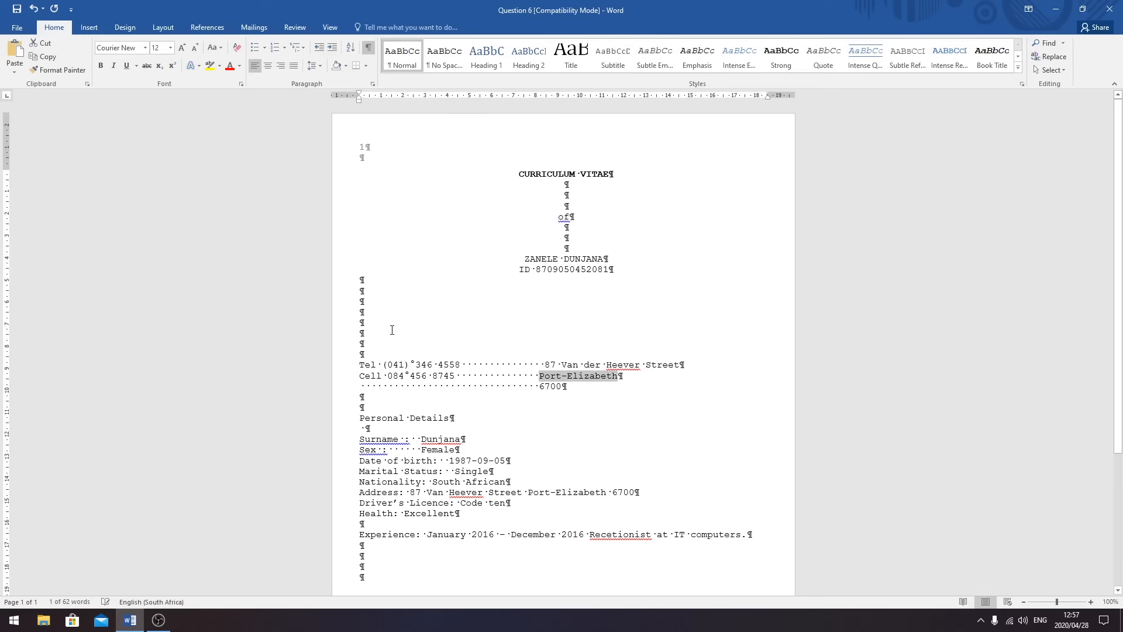
click(213, 48)
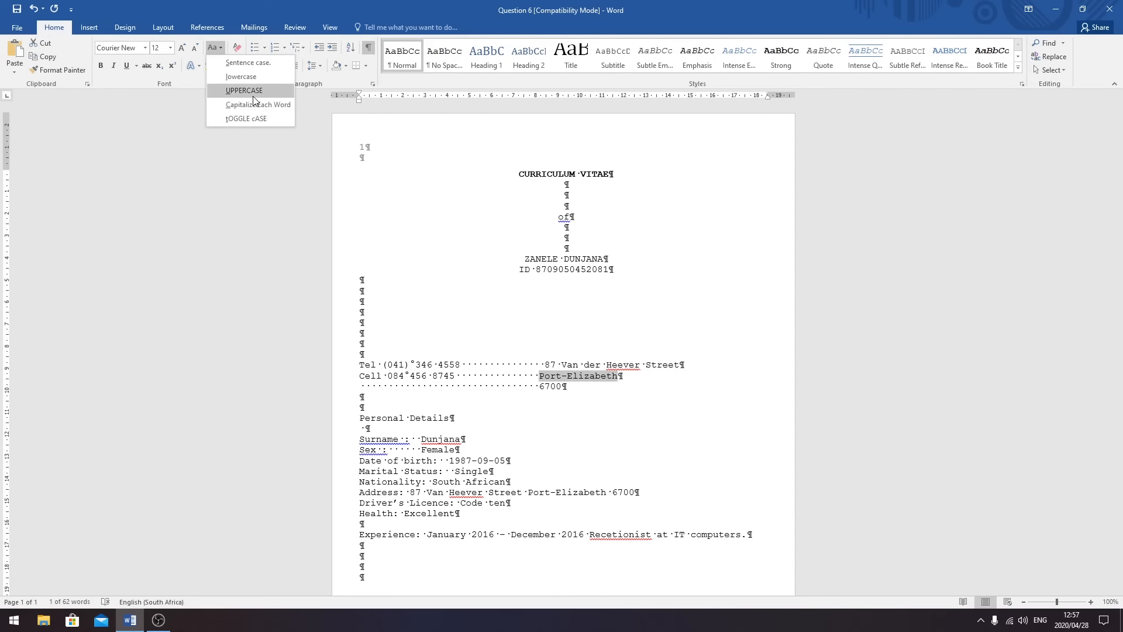
click(253, 95)
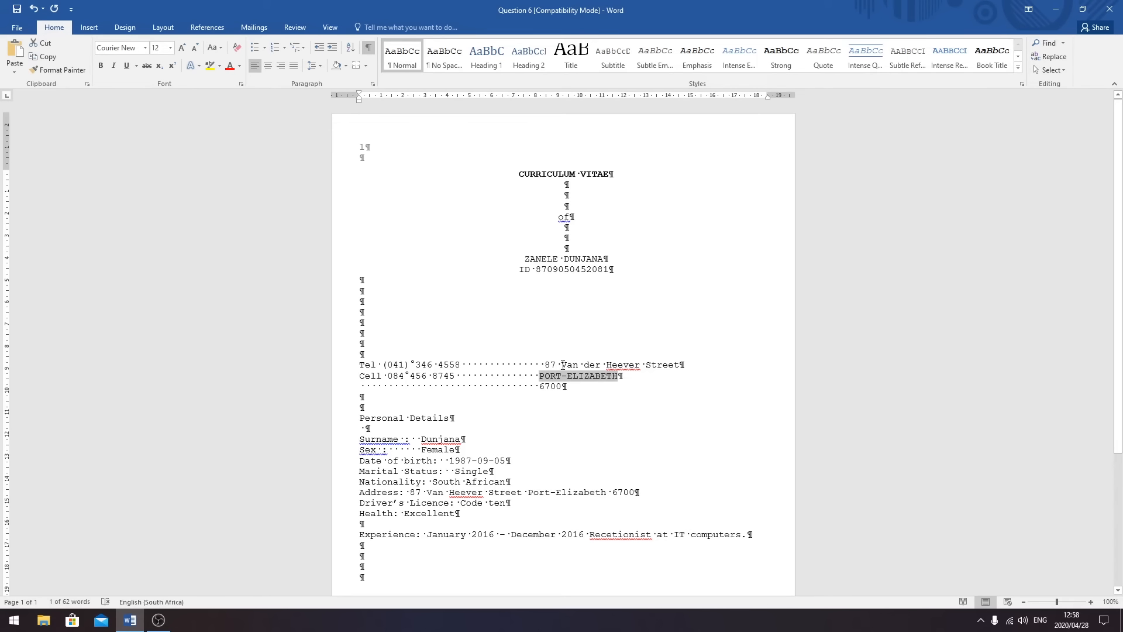
click(627, 387)
drag(585, 386, 357, 369)
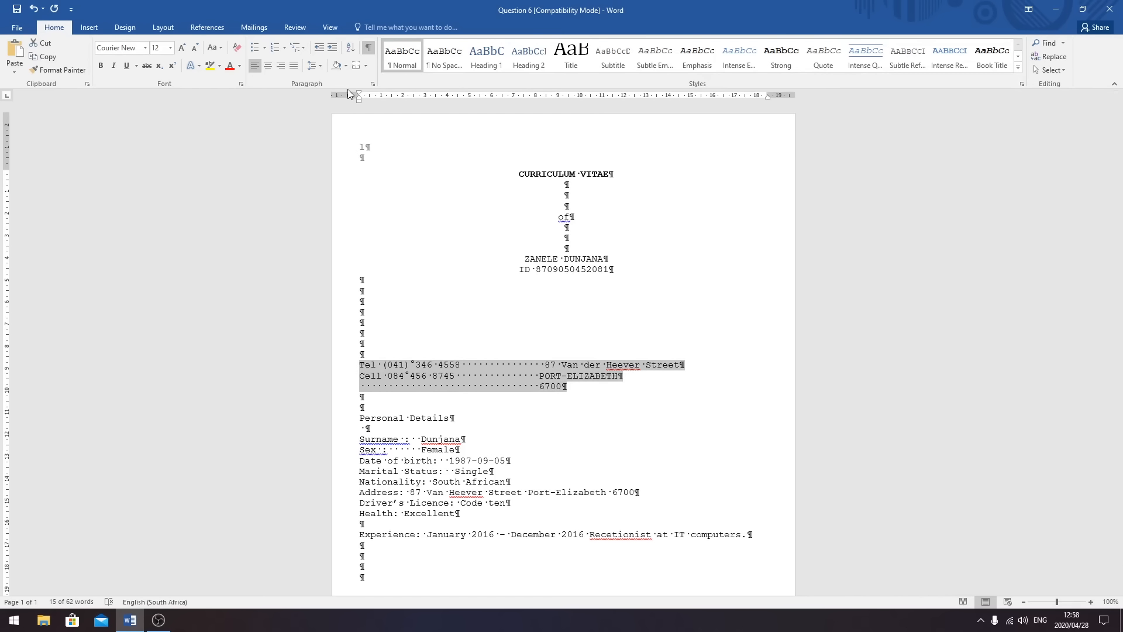
- Set a right-aligned tab stop at 18,5 cm on the Tel, Cell and postcode lines
click(372, 84)
click(552, 430)
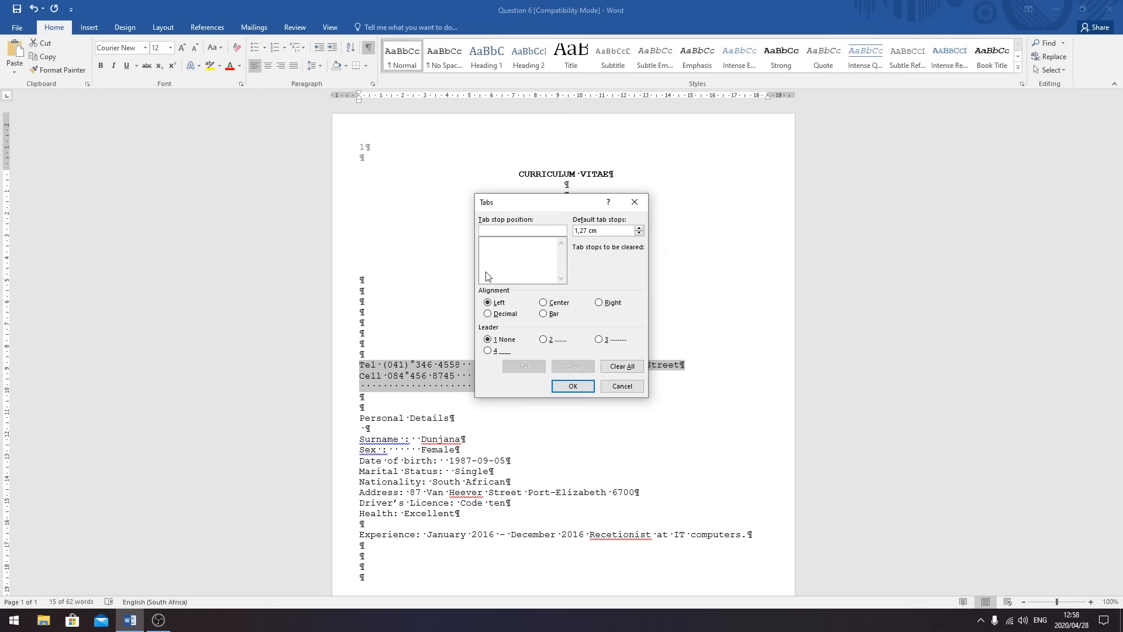
click(599, 303)
click(517, 231)
text(18)
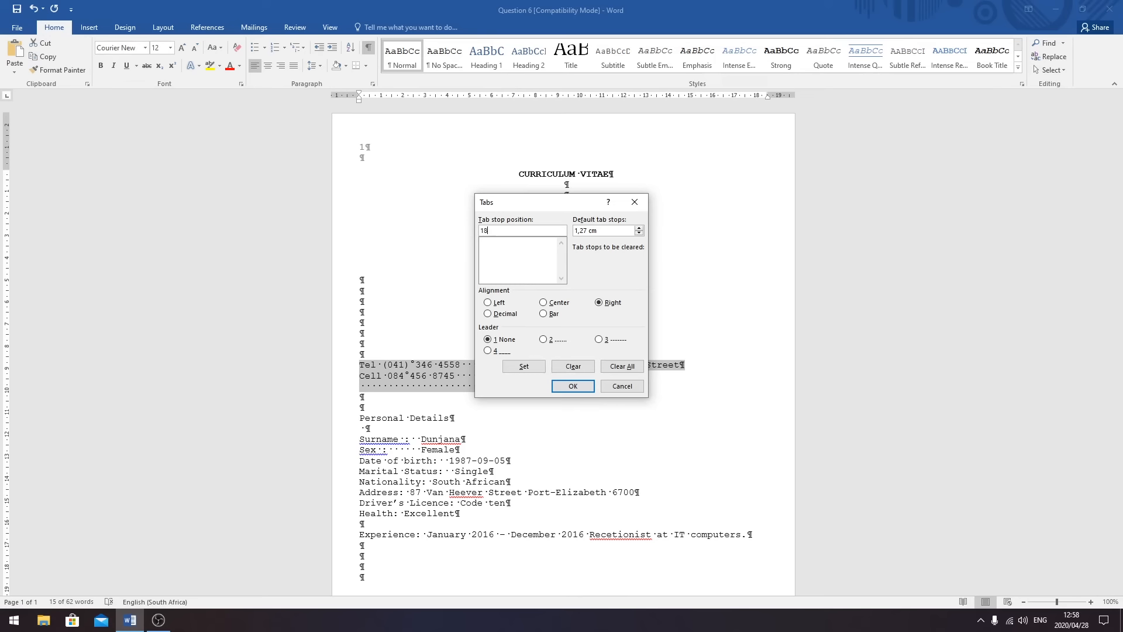
text(,5)
click(522, 367)
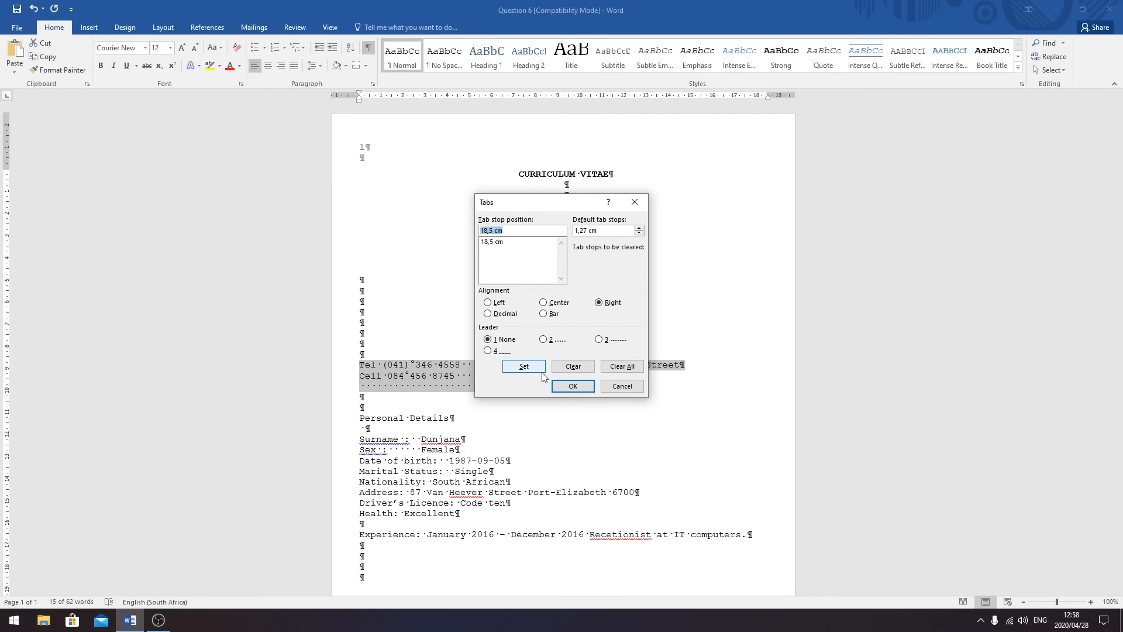
click(573, 386)
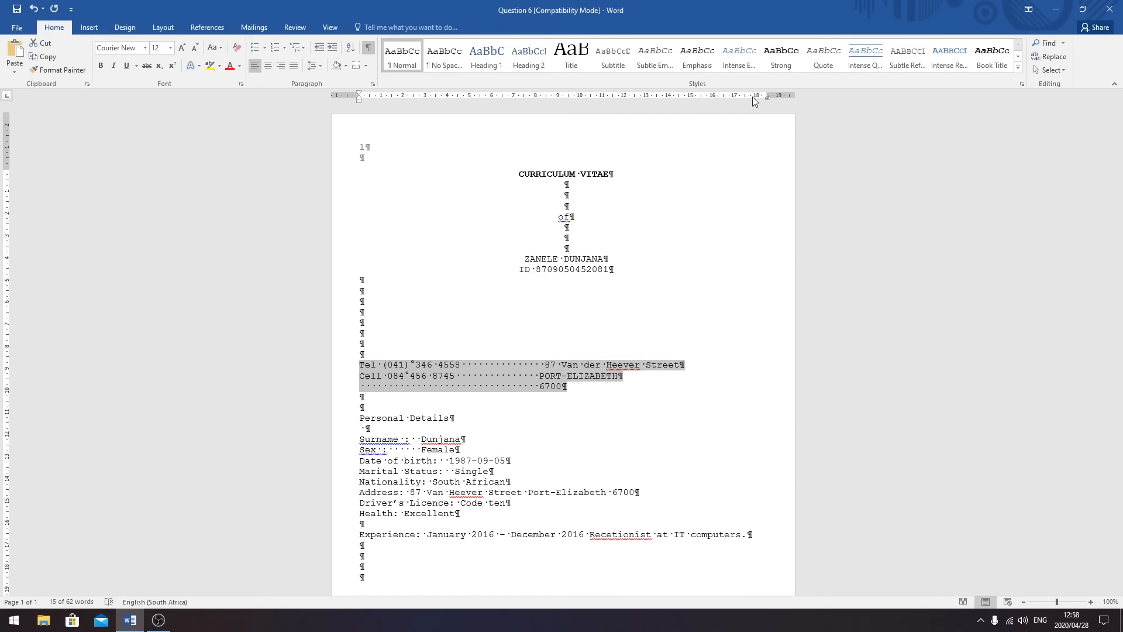
click(629, 377)
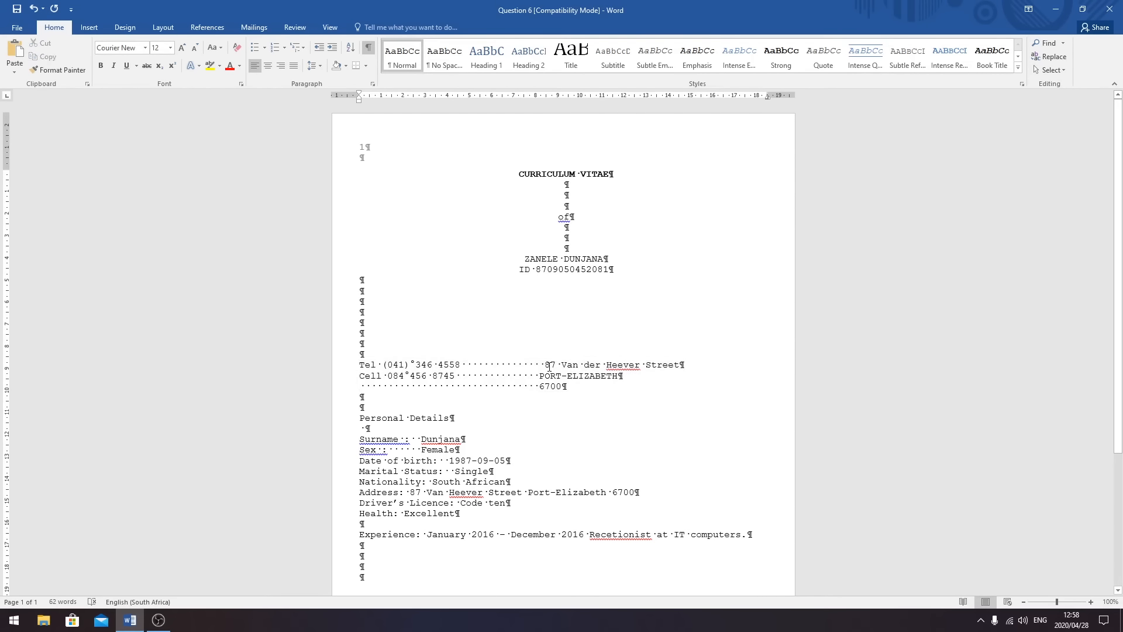
- Replace the spaces before the street, town and postcode with tabs to align them right
drag(545, 366, 465, 365)
key(BackSpace)
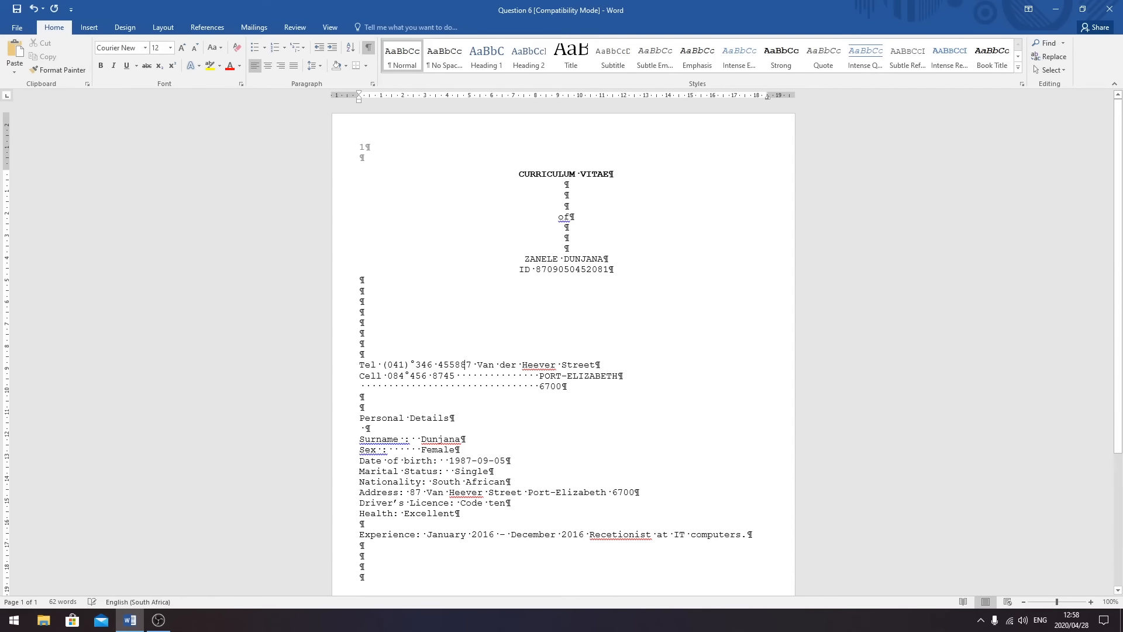
key(Tab)
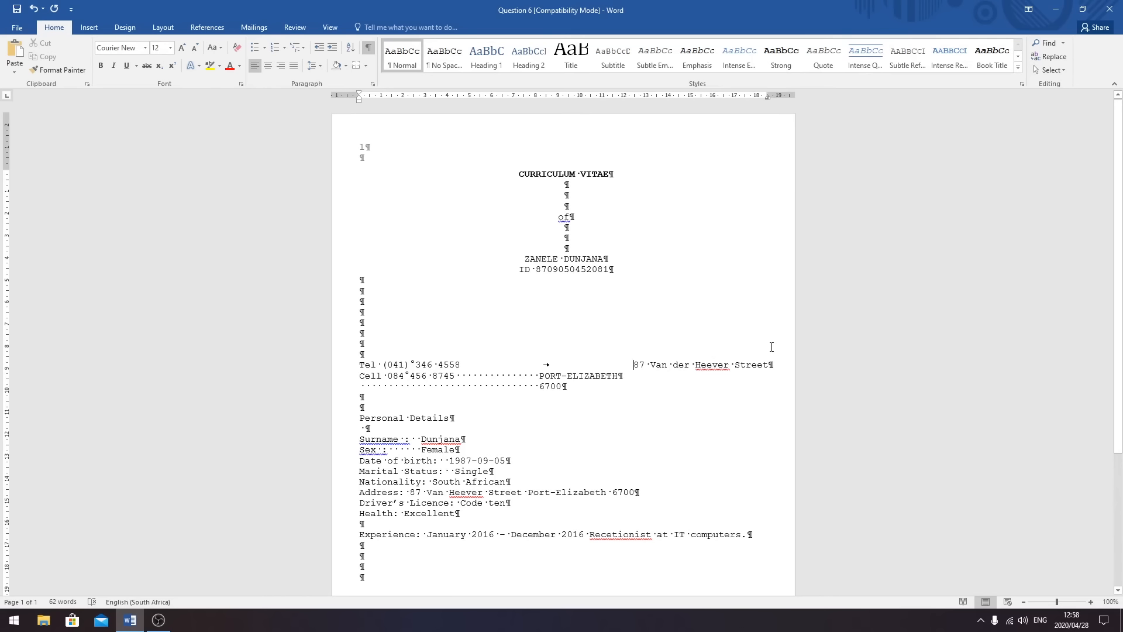
drag(538, 376, 456, 377)
key(Tab)
drag(539, 384, 360, 387)
key(BackSpace)
key(Tab)
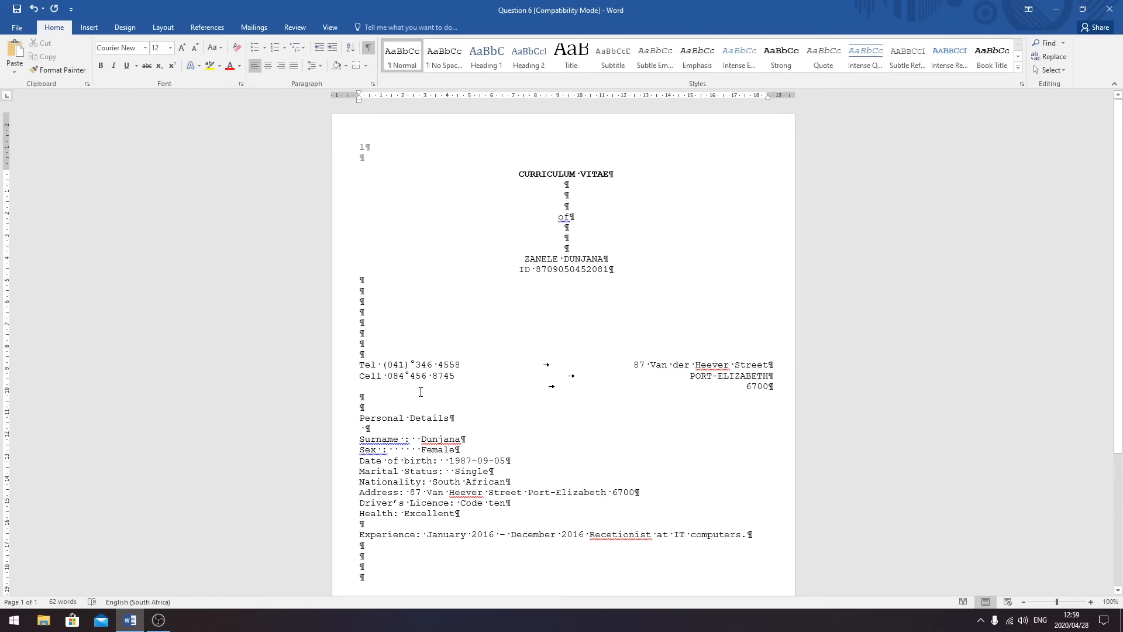
- Insert a page break above Personal Details and remove the leftover blank line
scroll(421, 392, down, 2)
drag(385, 364, 735, 500)
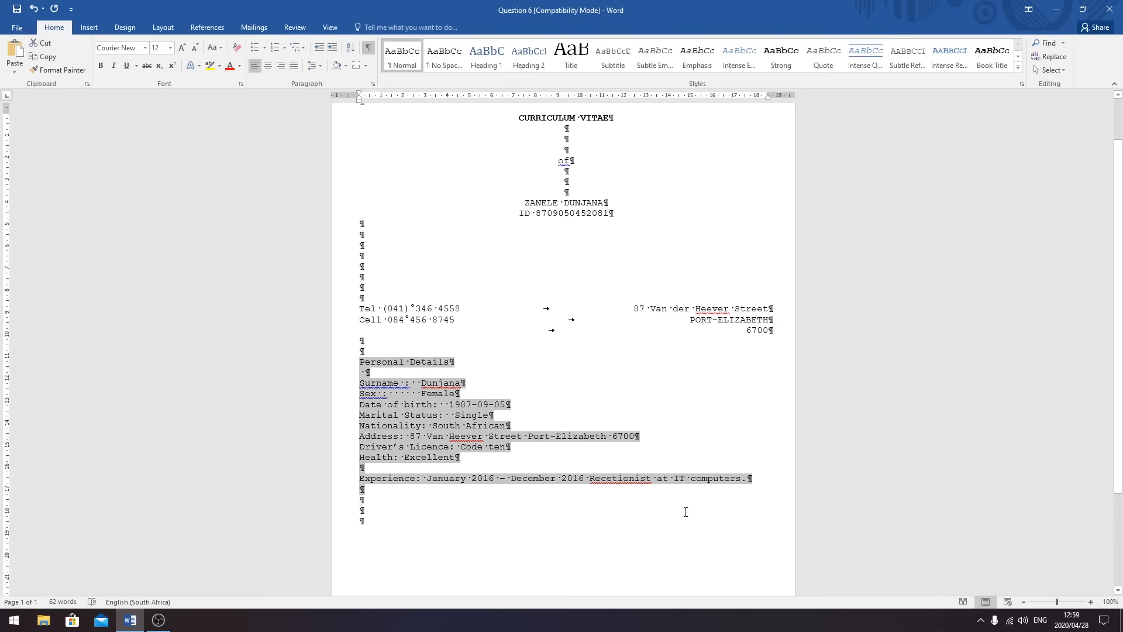
click(370, 347)
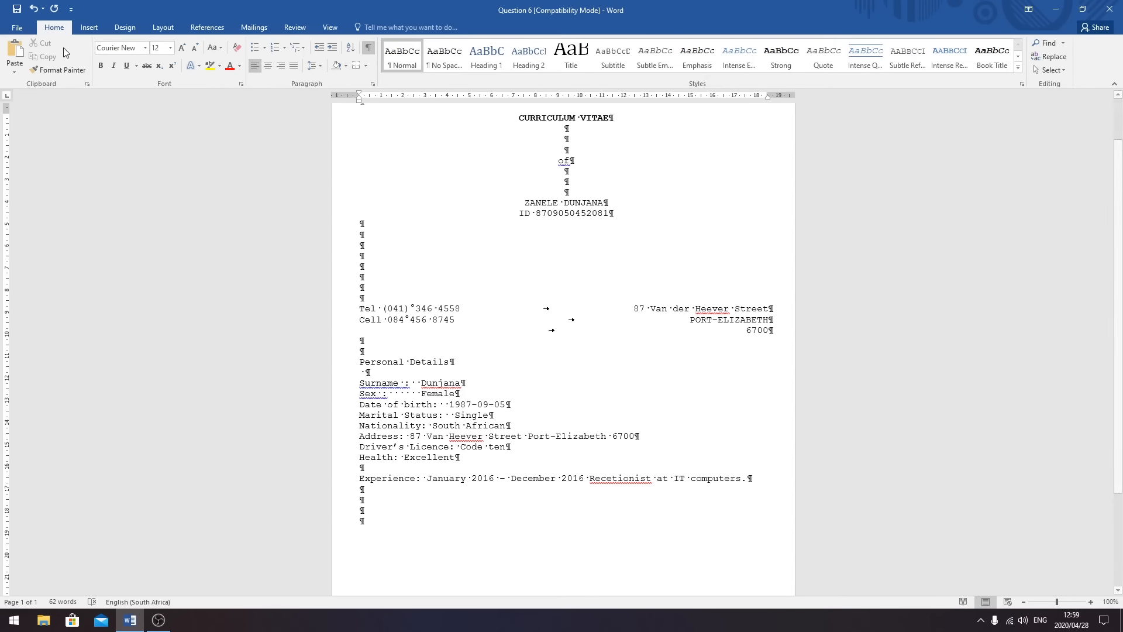
click(89, 27)
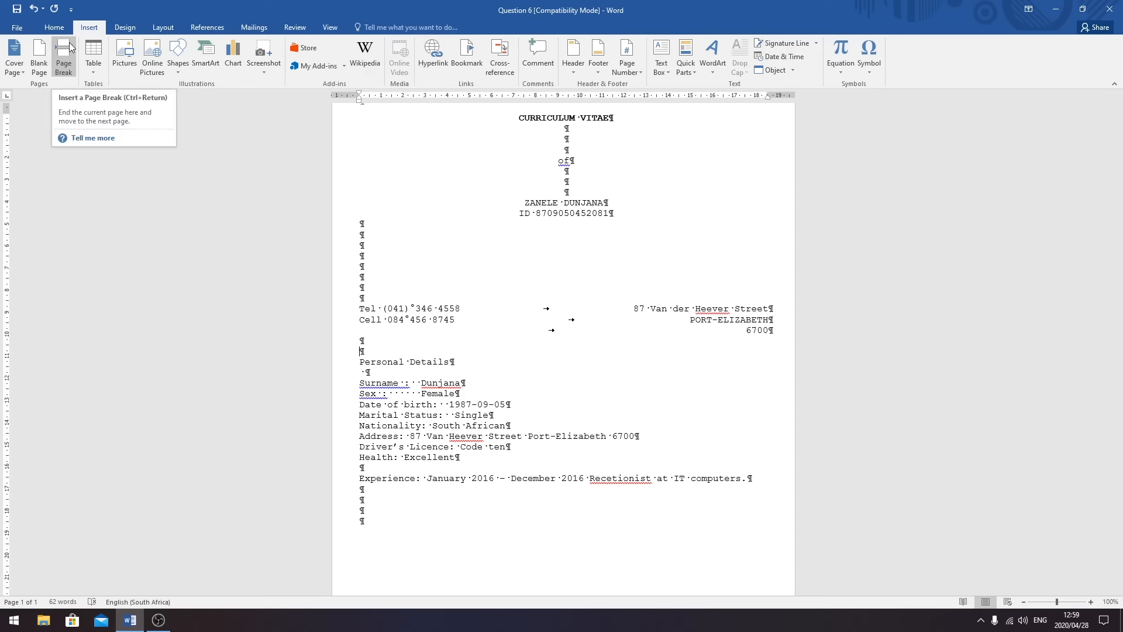
click(66, 66)
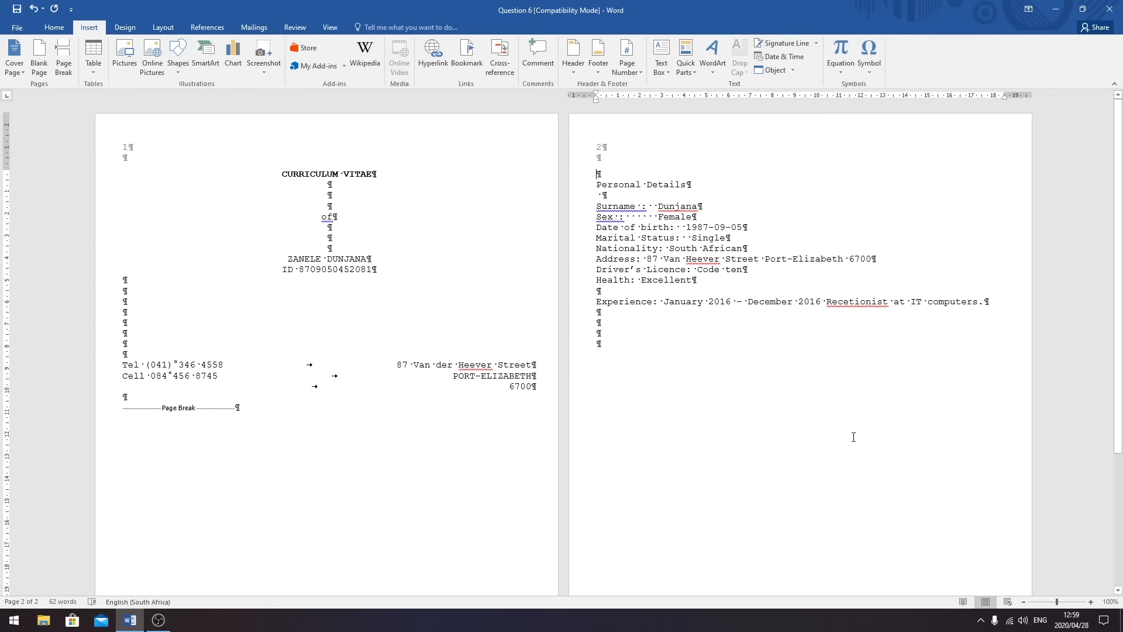
key(BackSpace)
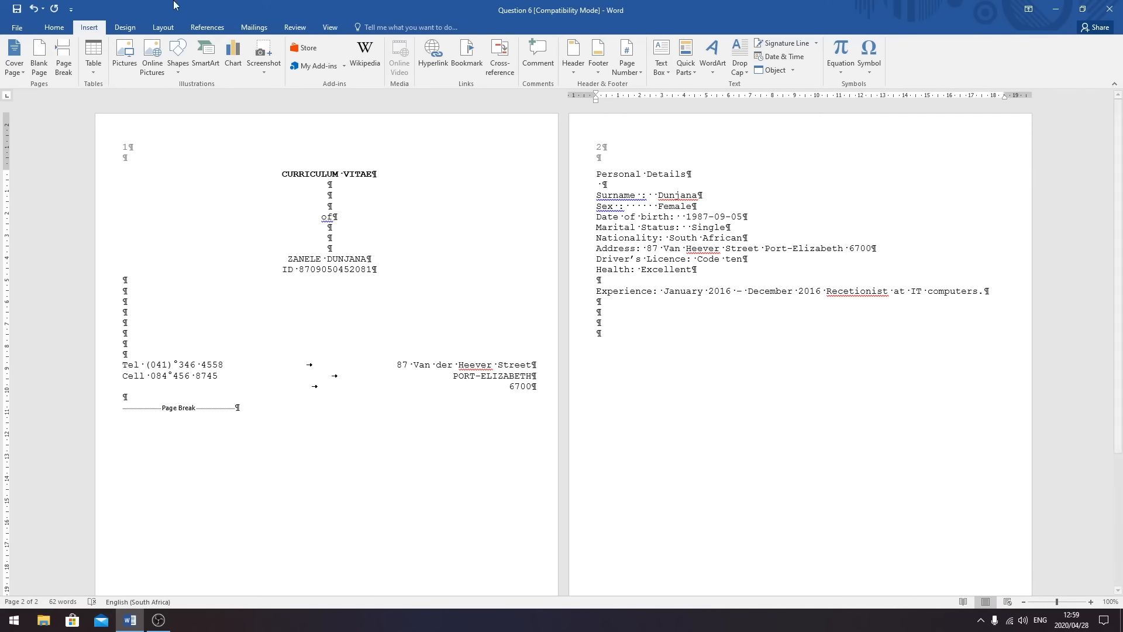
- Add a left tab stop at 8,5 cm through the Paragraph dialog's Tabs settings
scroll(97, 33, up, 1)
scroll(93, 36, down, 3)
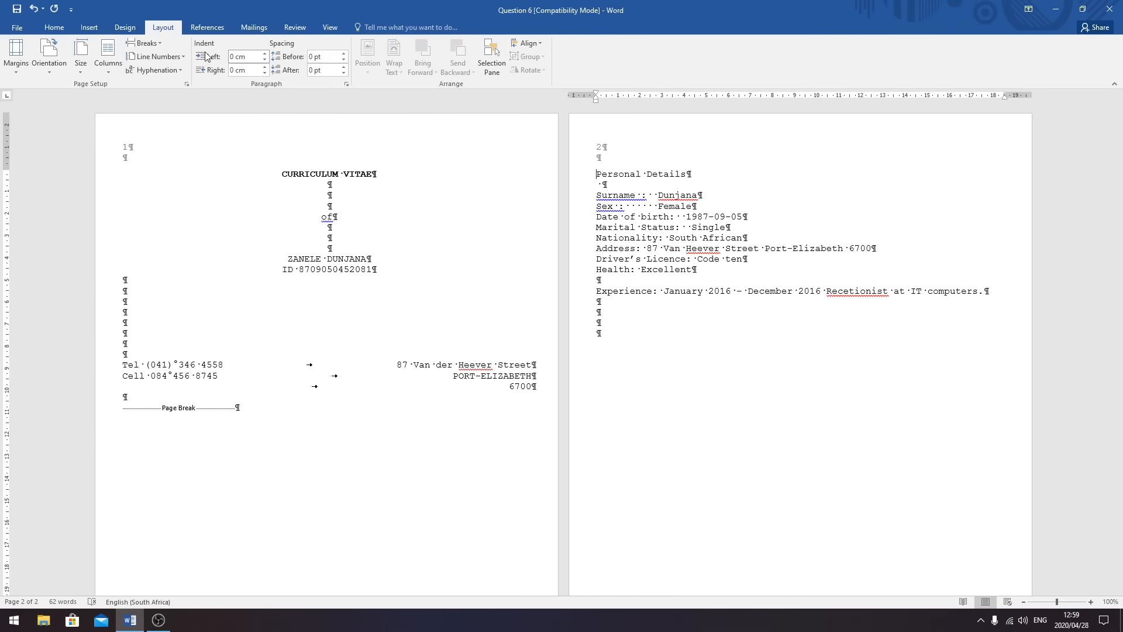
click(53, 27)
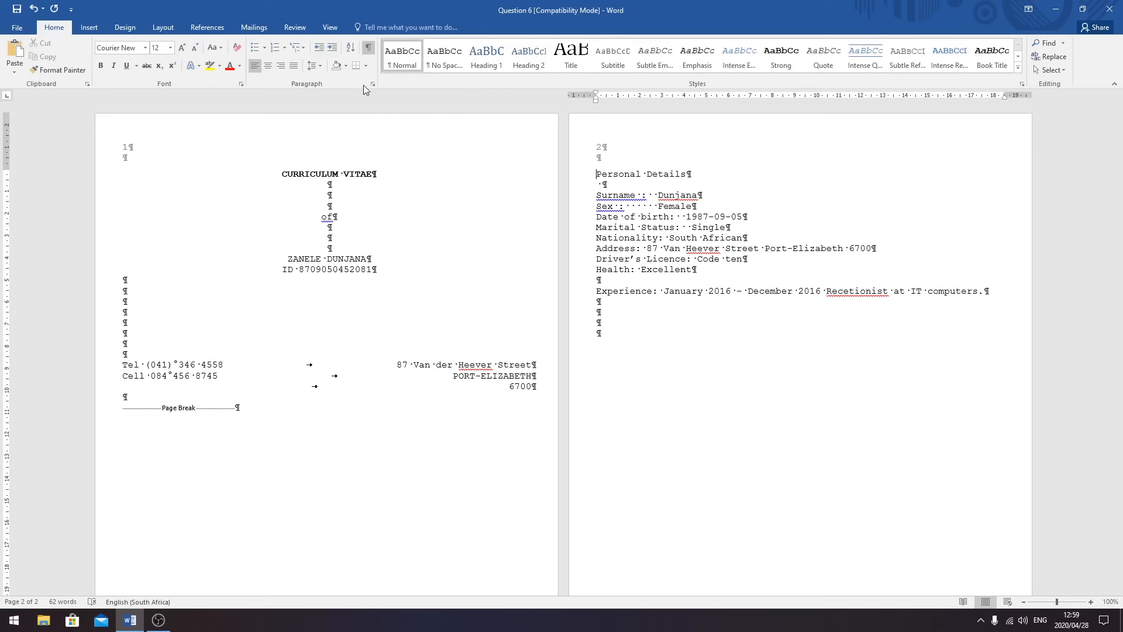
click(373, 83)
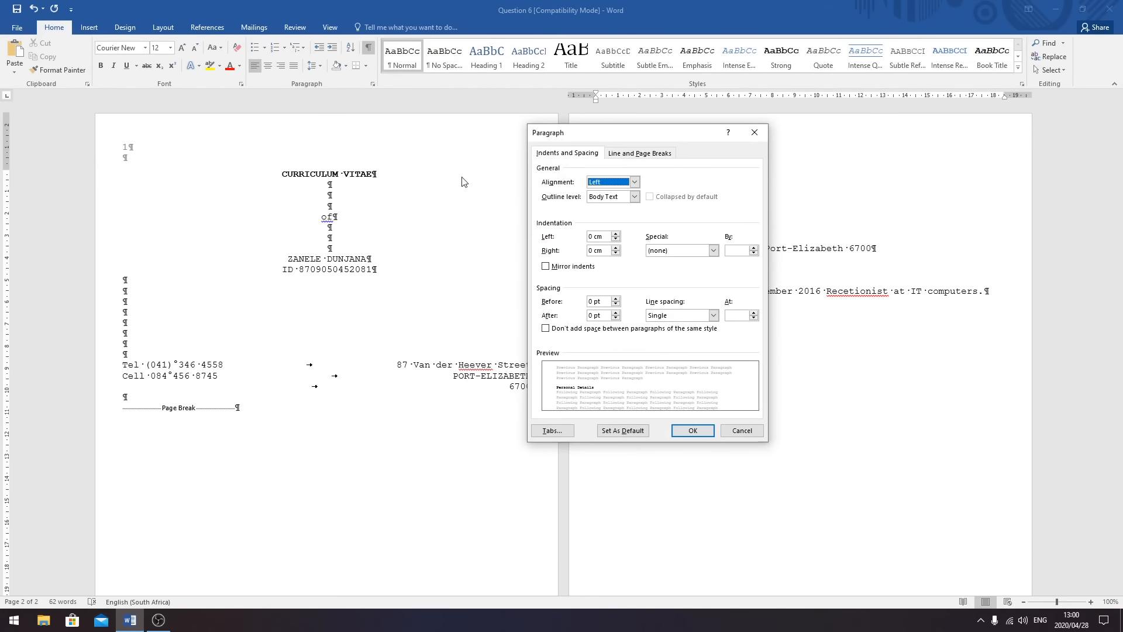
click(553, 429)
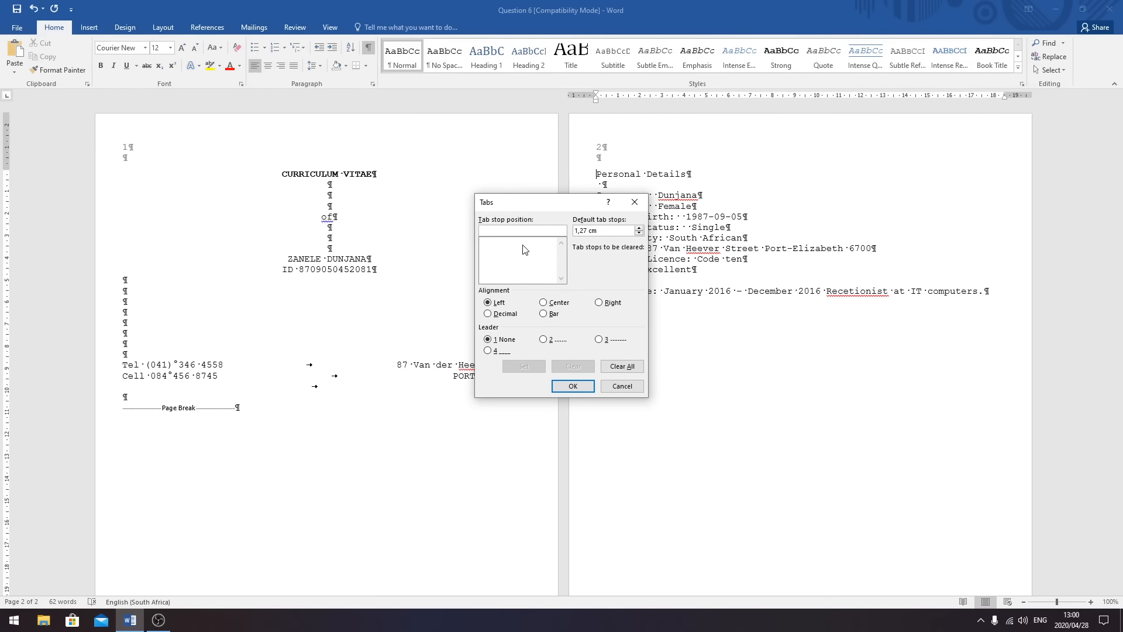
text(8,5)
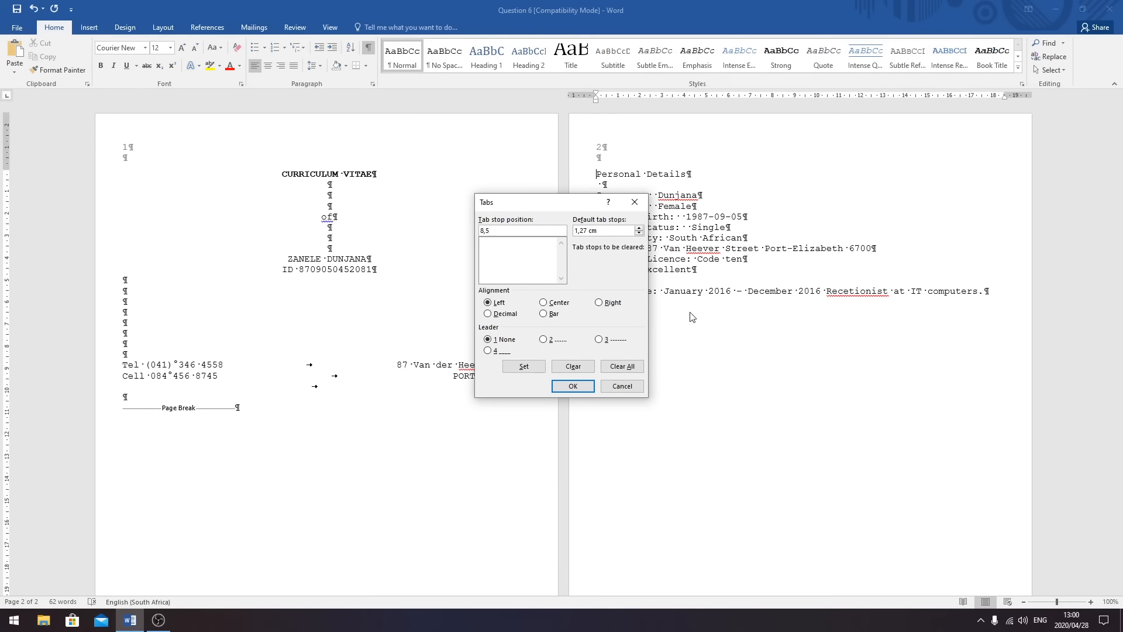
click(523, 366)
click(572, 386)
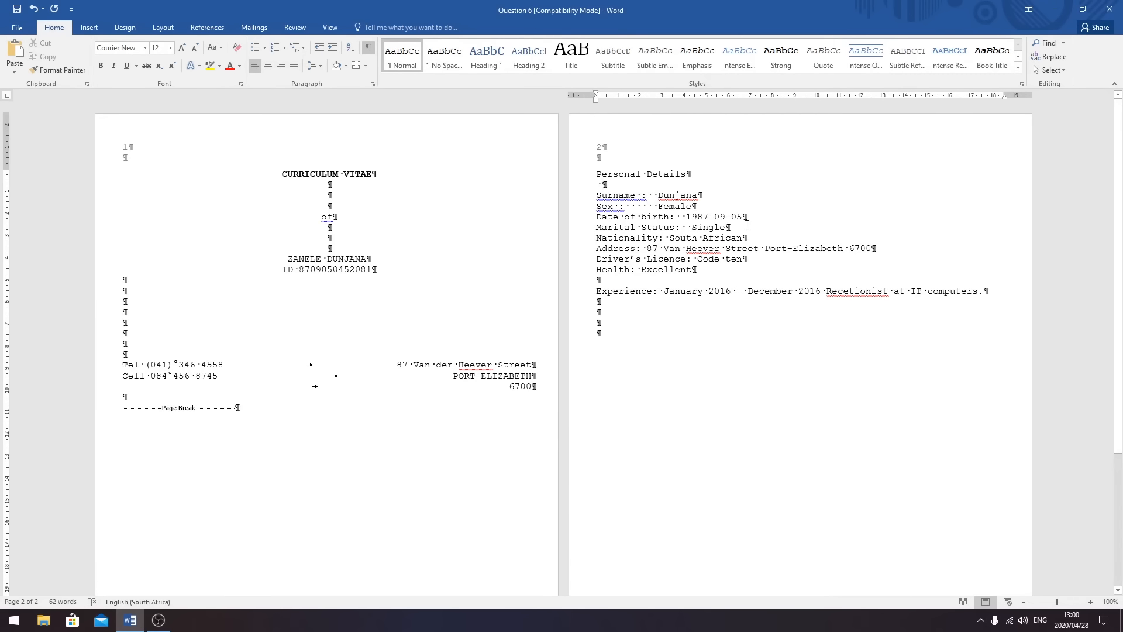
- Select all the page-2 personal details and give them an 8,5 cm tab stop
click(697, 238)
drag(597, 174, 1013, 342)
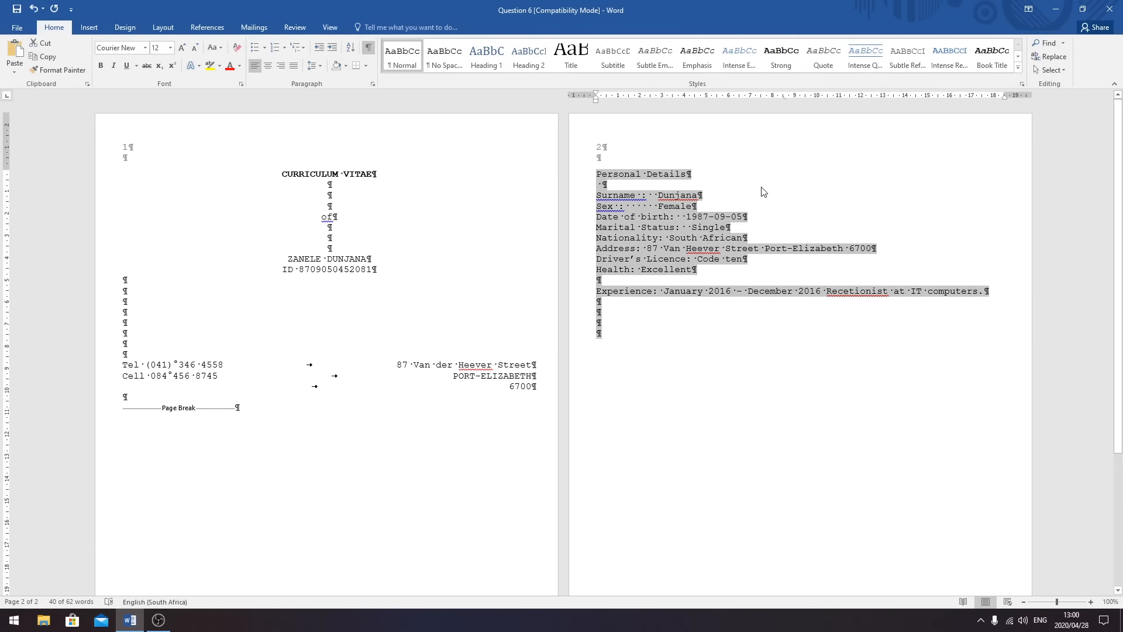
click(374, 86)
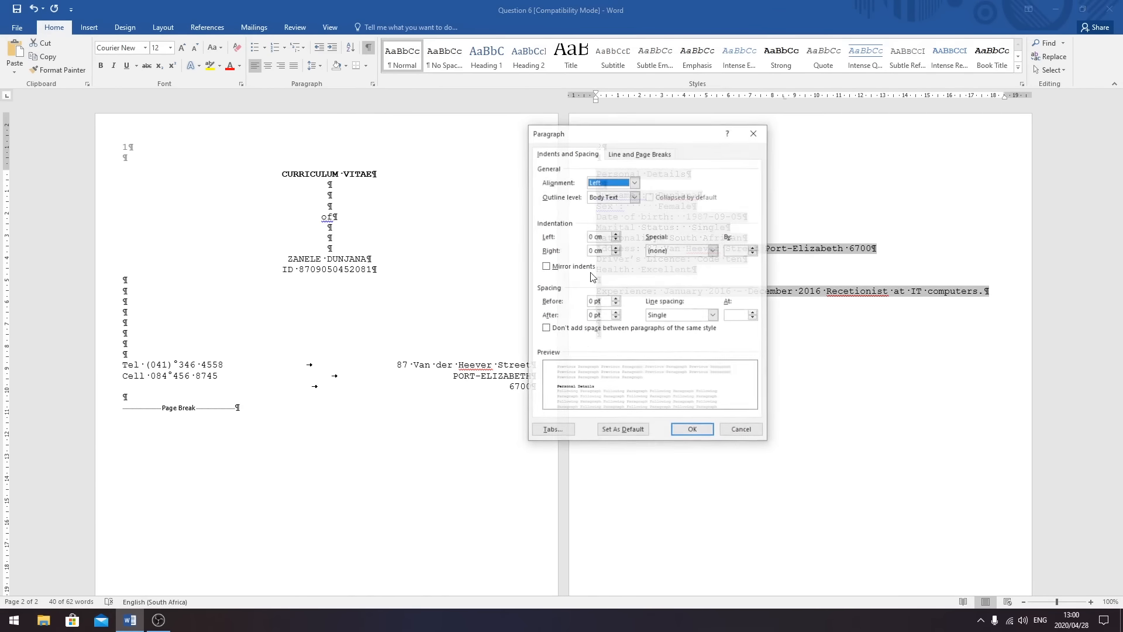
click(553, 433)
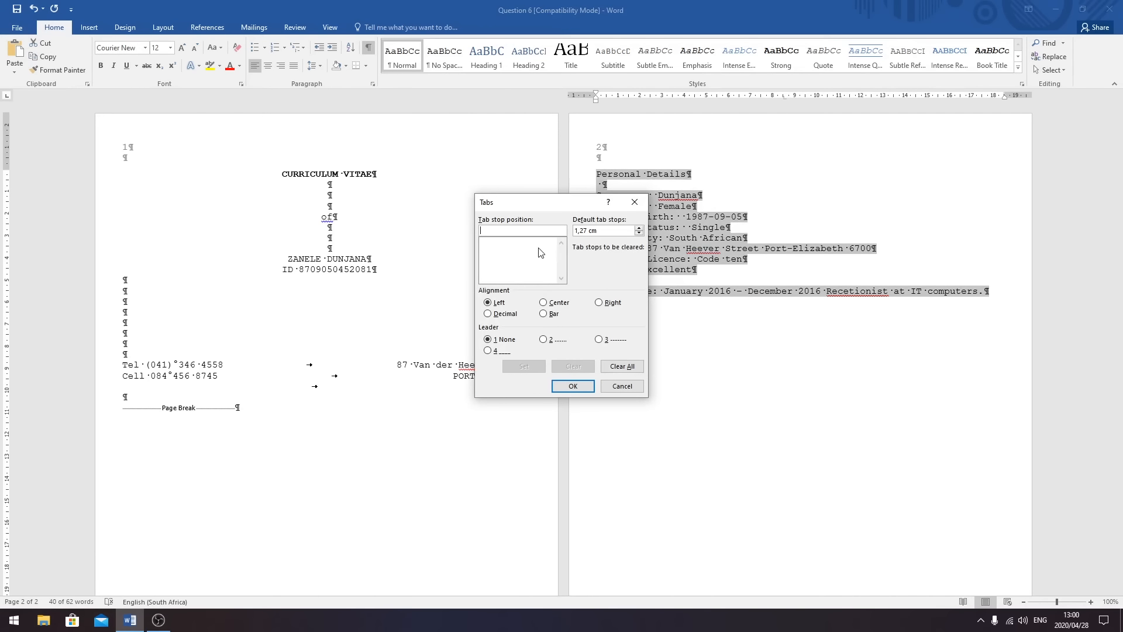
text(8,5)
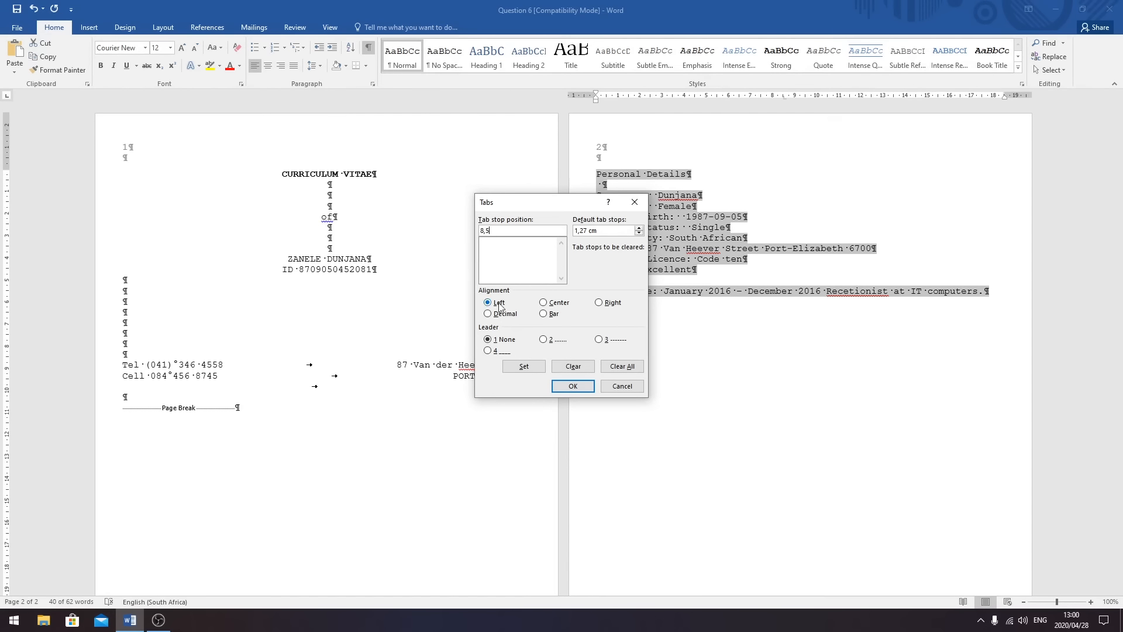
click(524, 367)
click(572, 386)
click(597, 322)
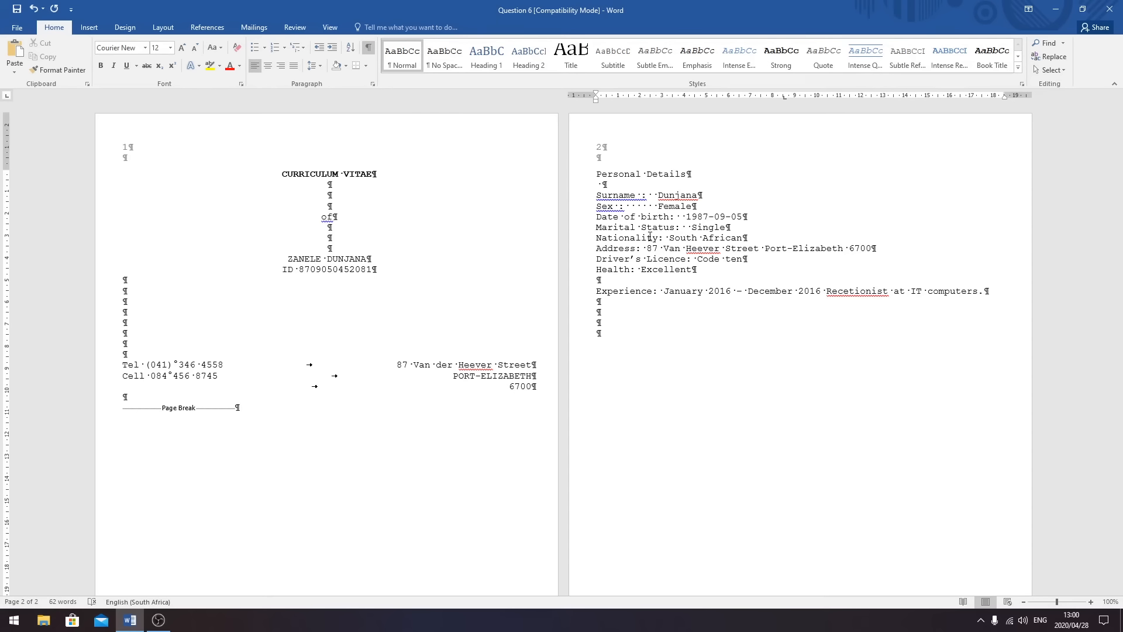
- Change Personal Details, Surname, Sex and Date of birth to UPPERCASE
drag(693, 174, 595, 174)
click(215, 48)
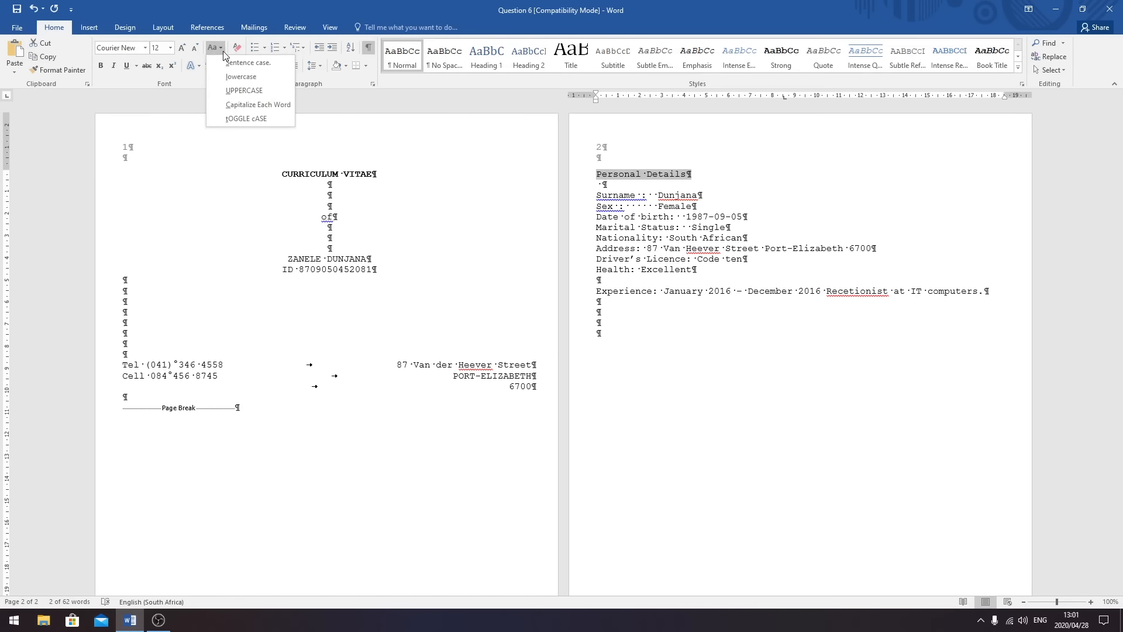
click(258, 93)
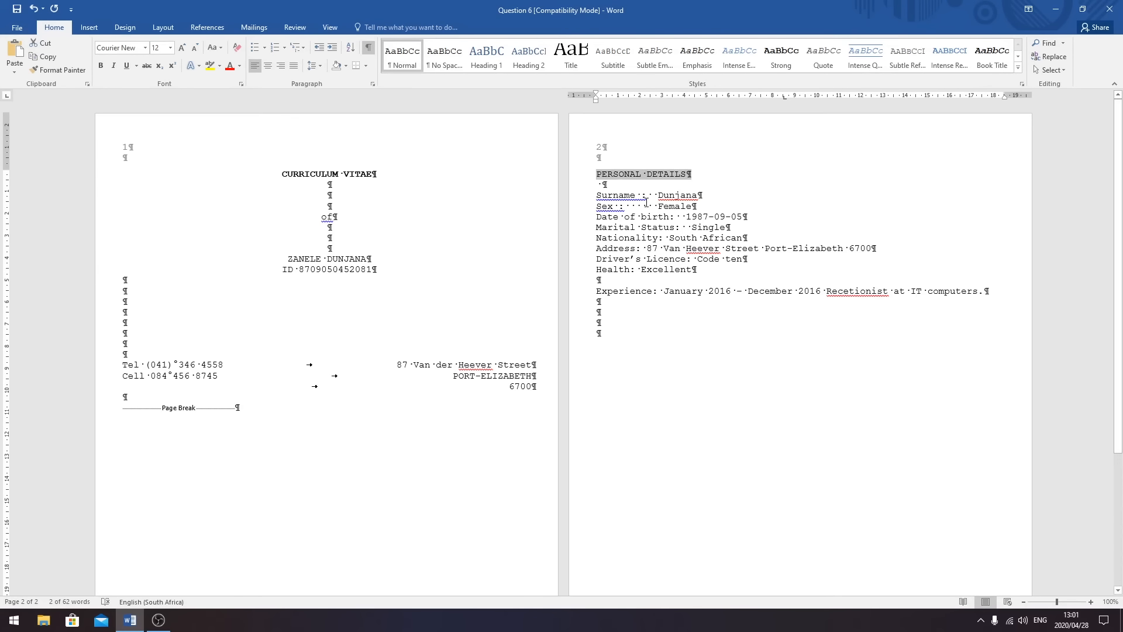
drag(636, 197, 596, 198)
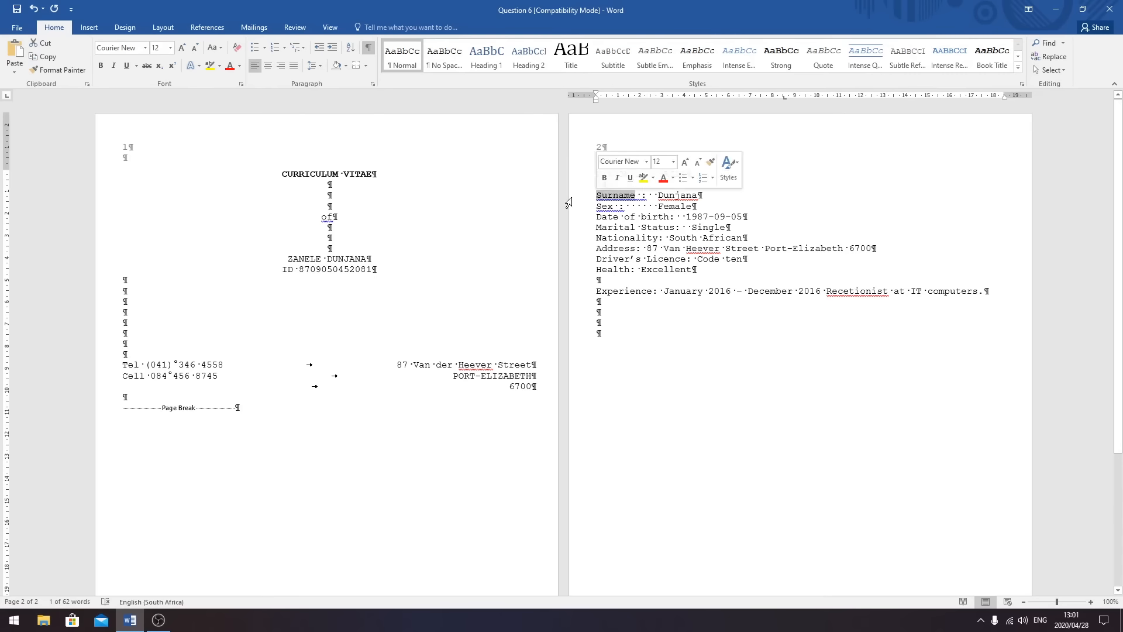
click(213, 47)
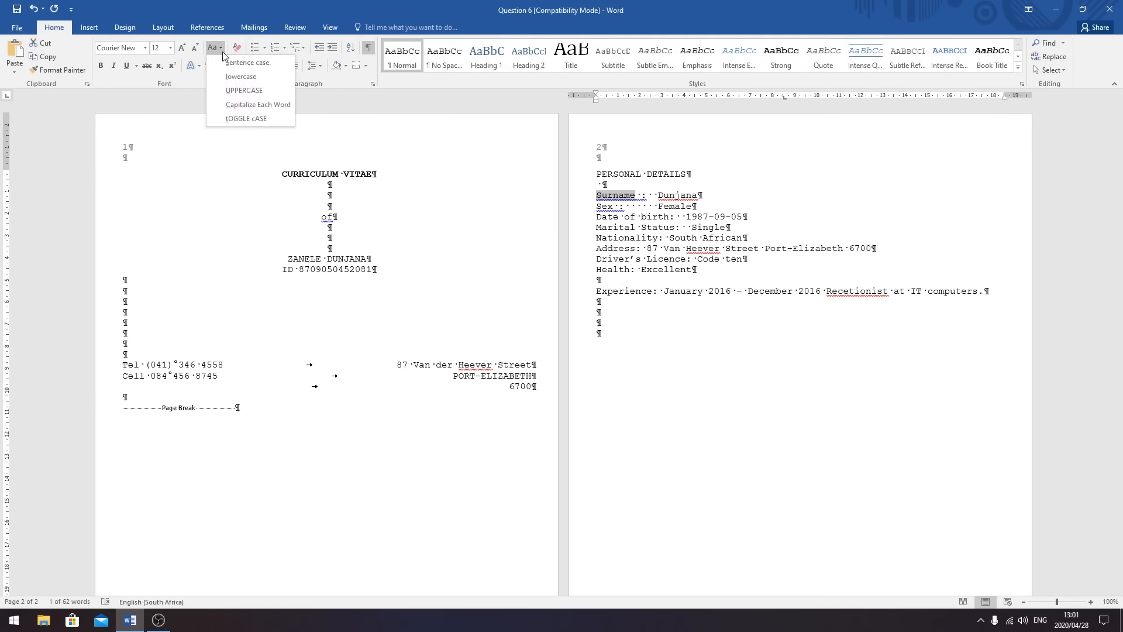
click(245, 89)
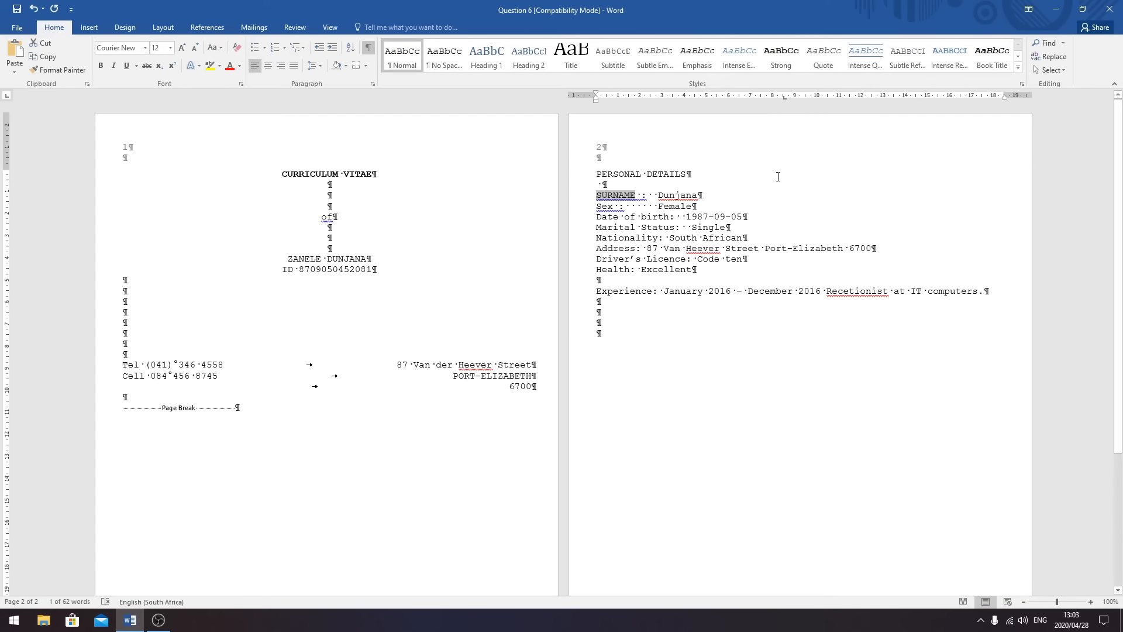
drag(617, 206, 596, 207)
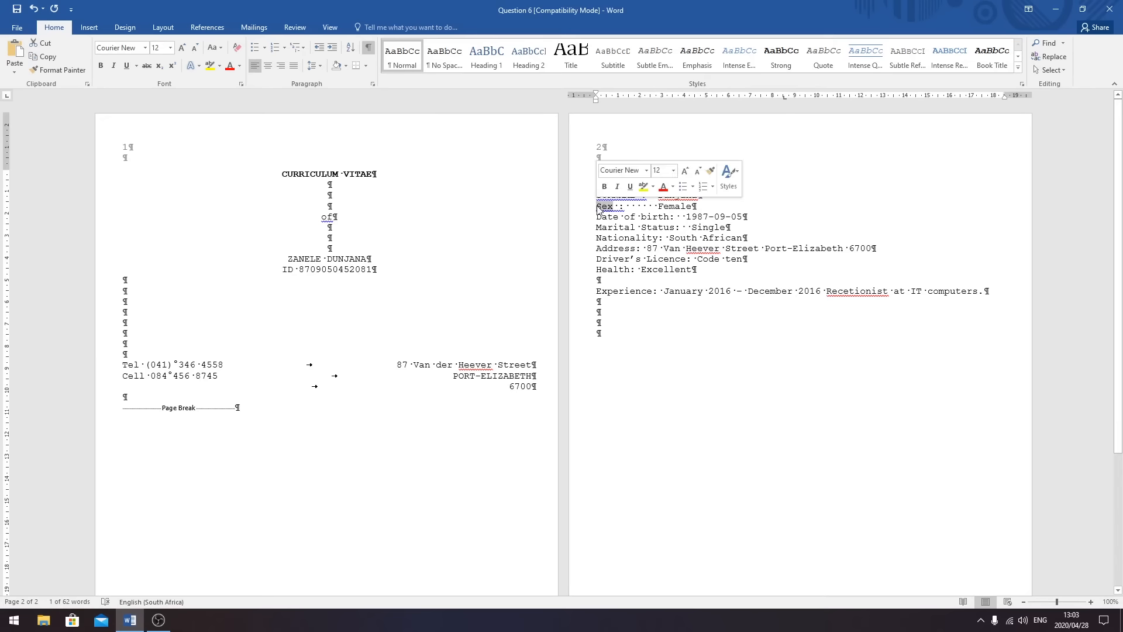
click(221, 48)
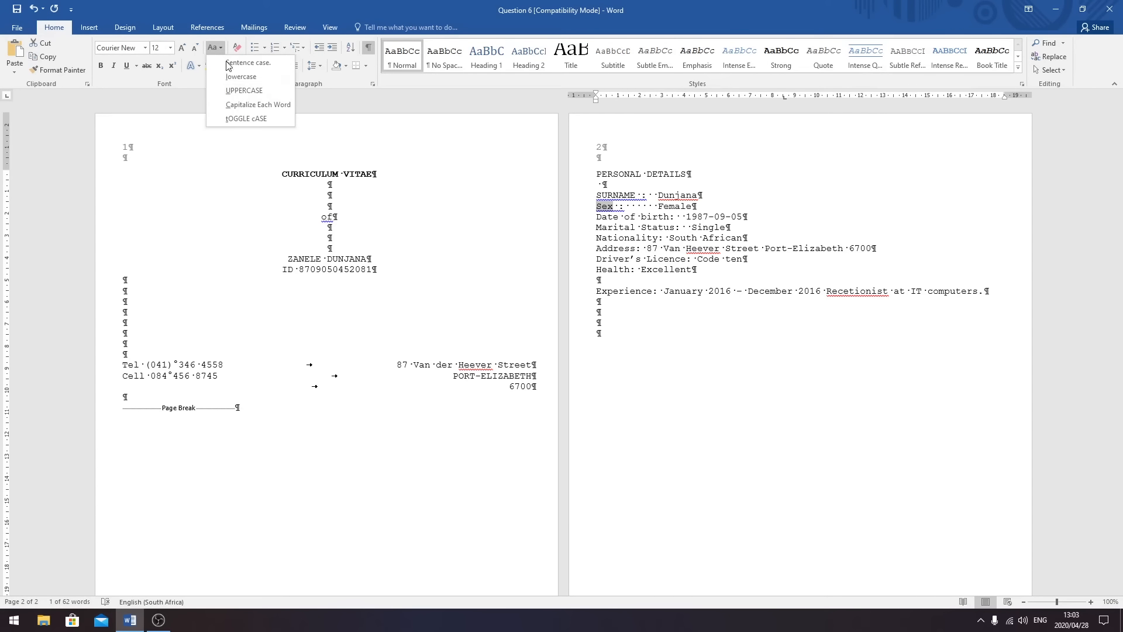
click(241, 93)
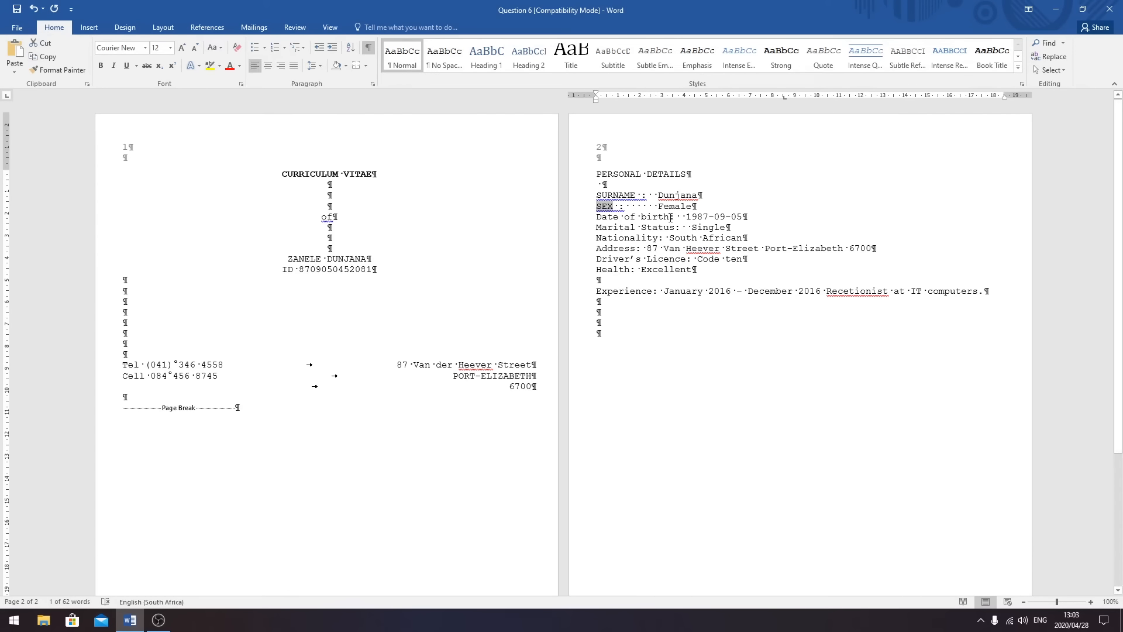
drag(670, 217, 596, 217)
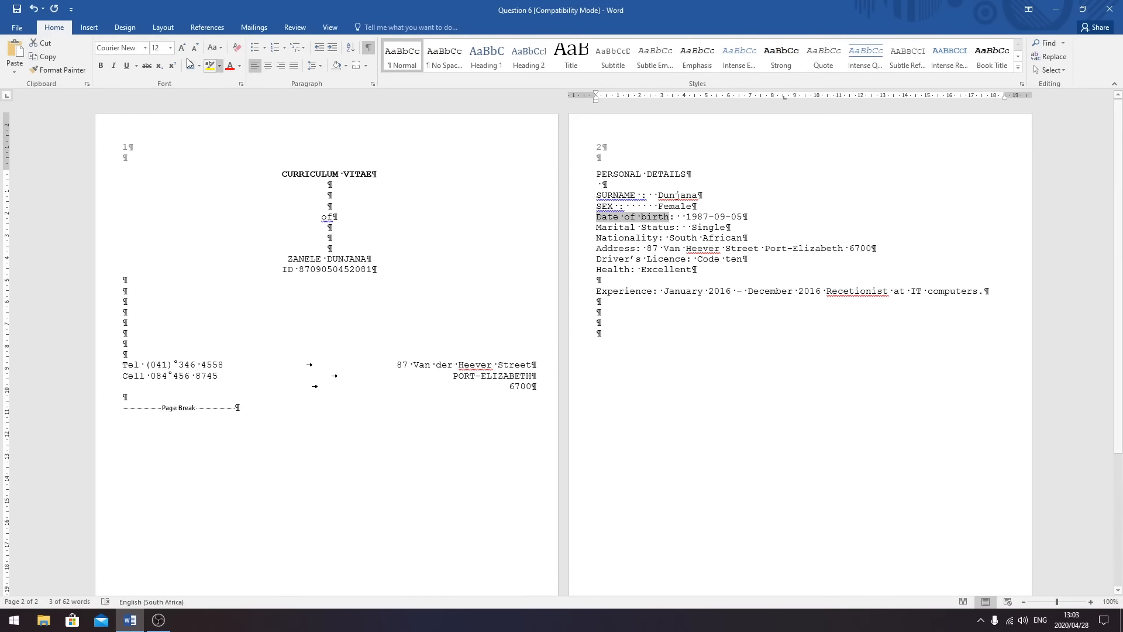
click(215, 47)
click(235, 87)
- Change Marital Status, Nationality, Address, Driver's Licence and Health to UPPERCASE
drag(675, 227, 596, 227)
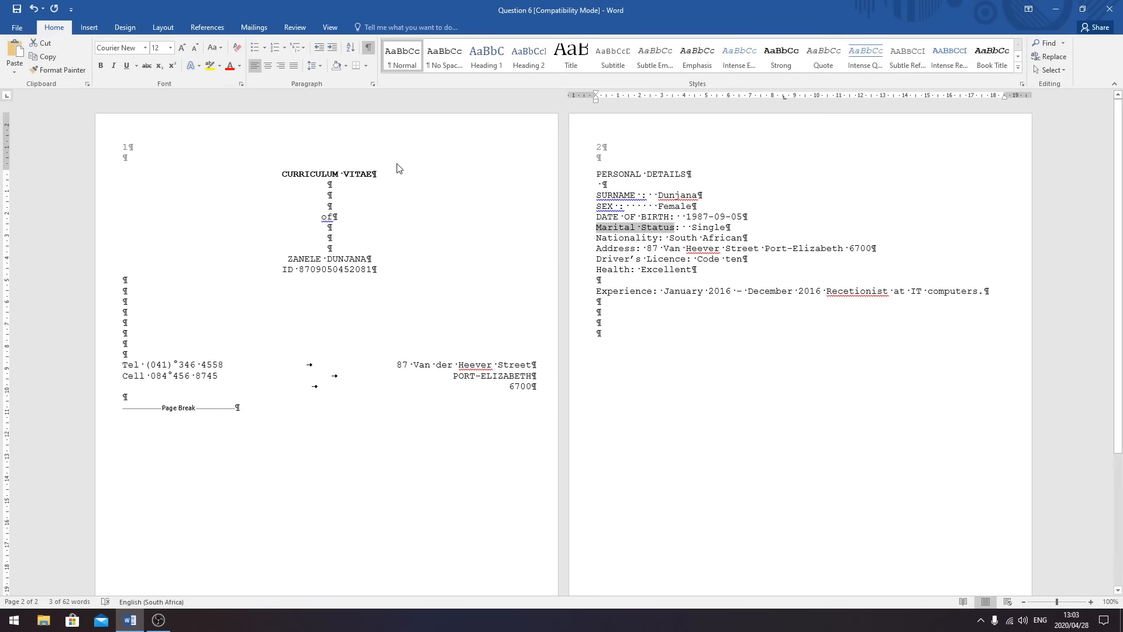
click(214, 47)
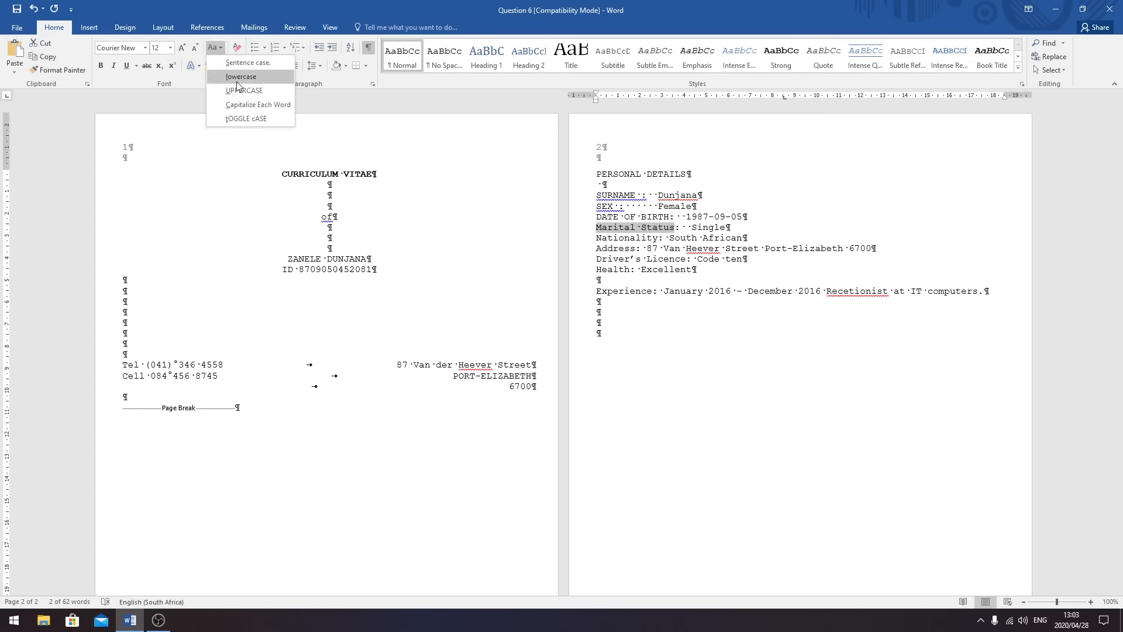
click(236, 88)
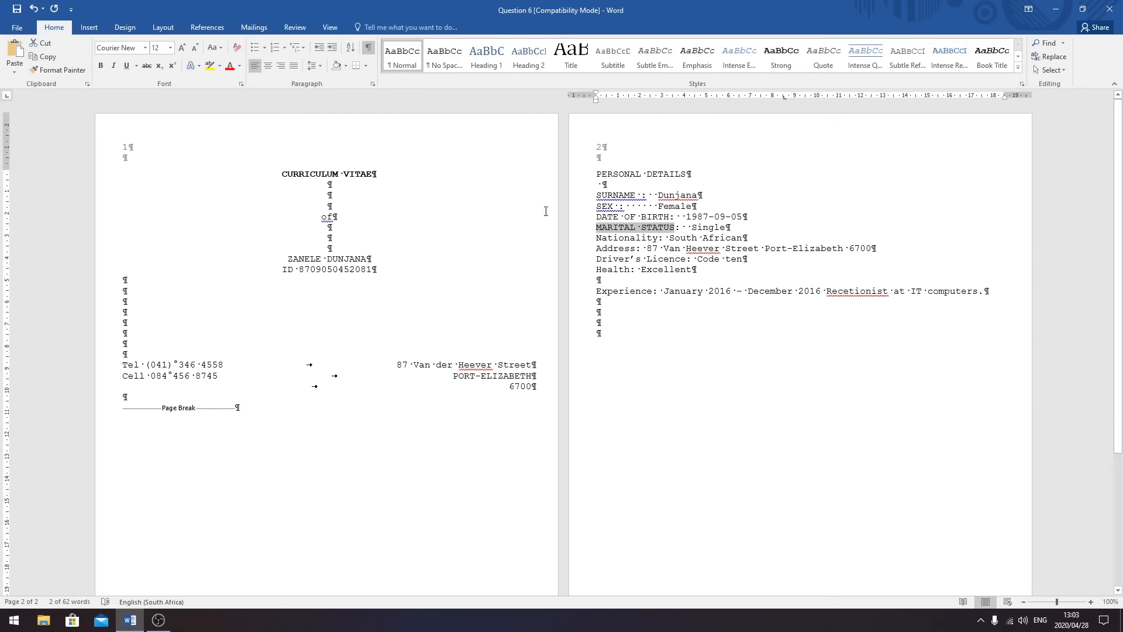
drag(660, 239, 597, 237)
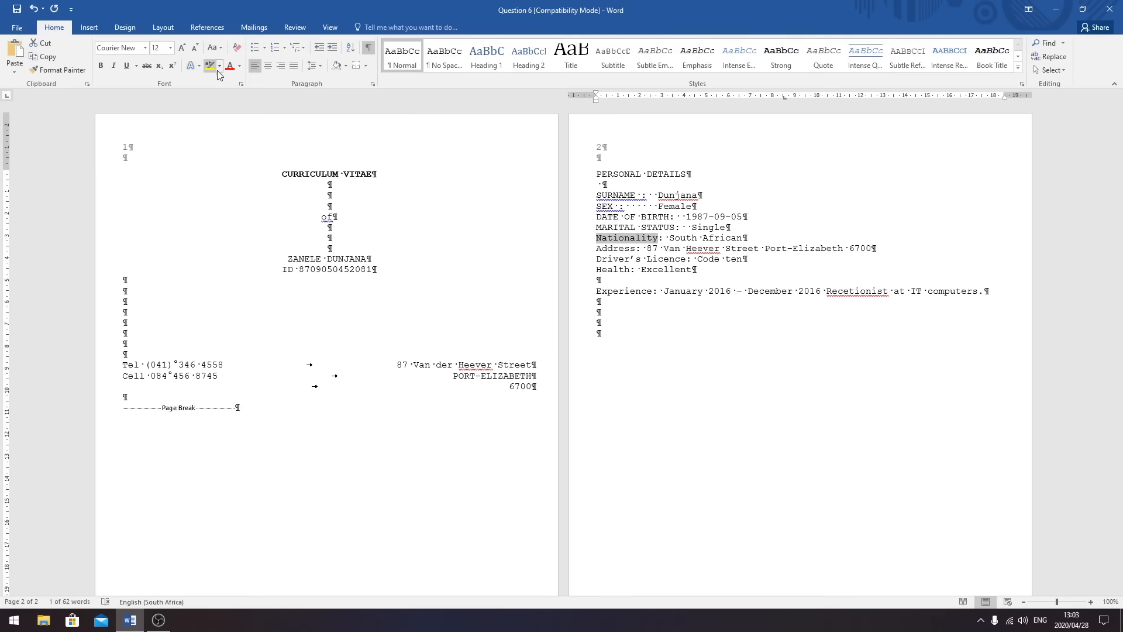
click(213, 47)
click(230, 88)
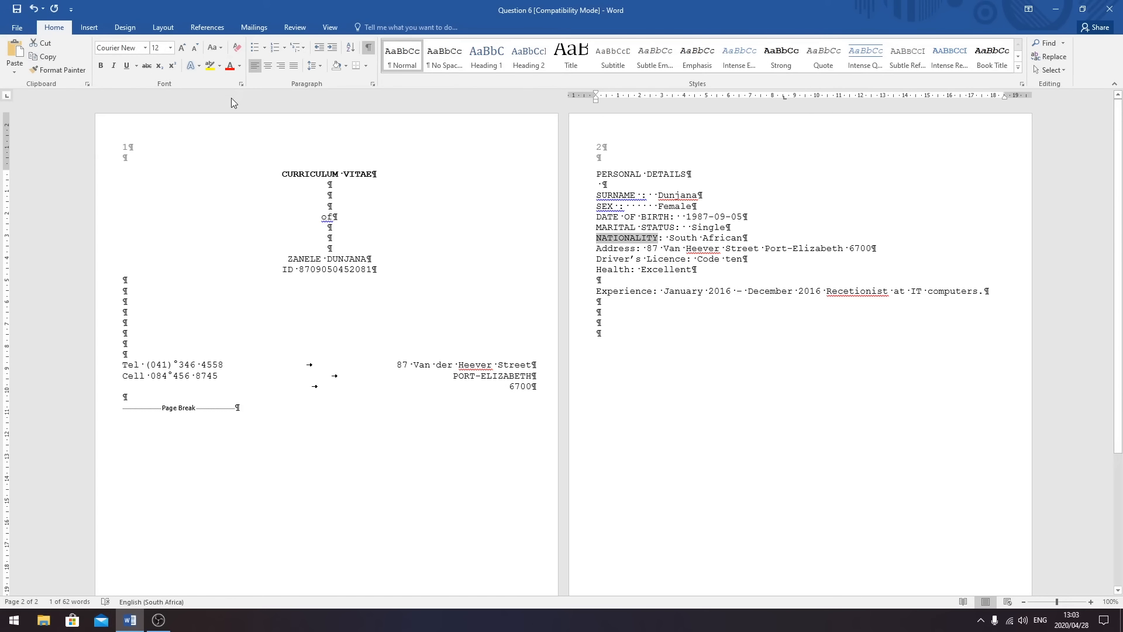
double_click(632, 248)
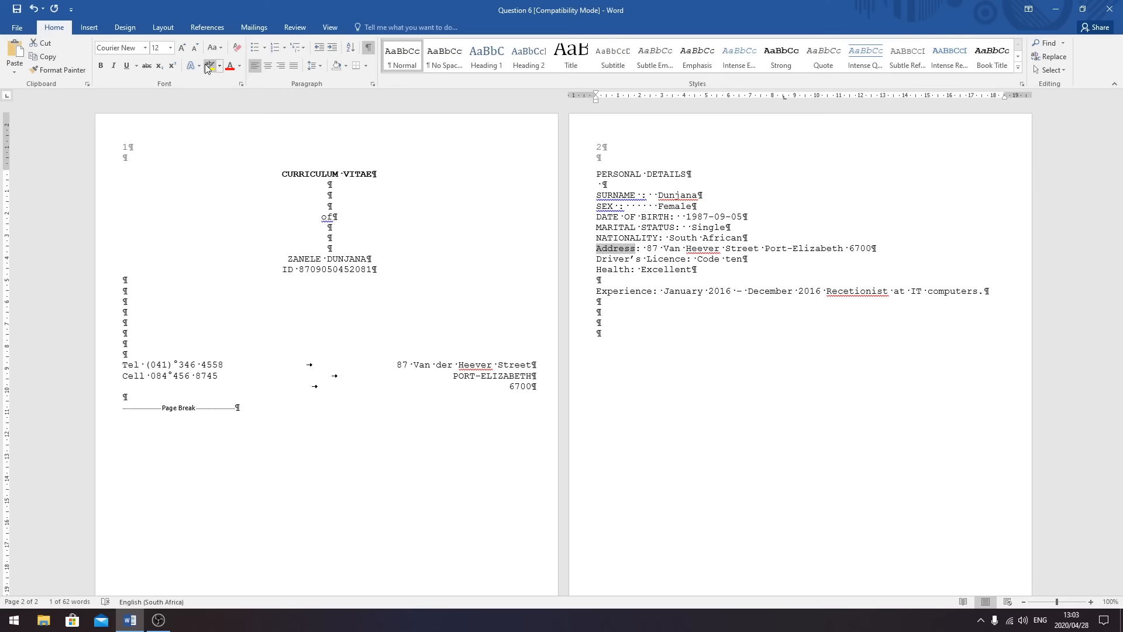
click(214, 47)
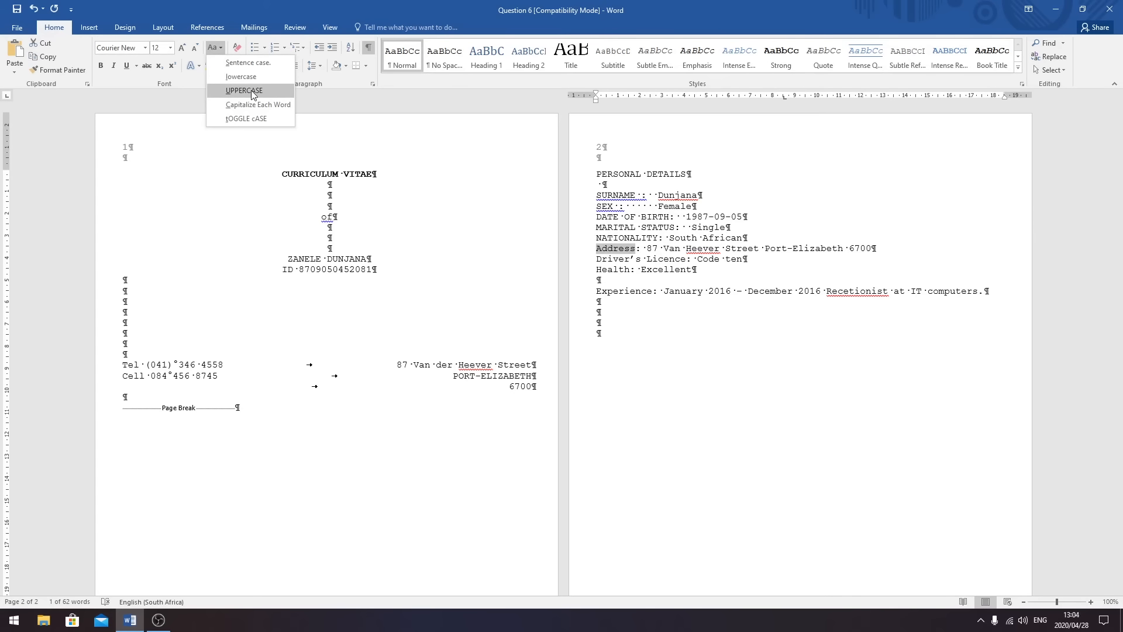
click(253, 92)
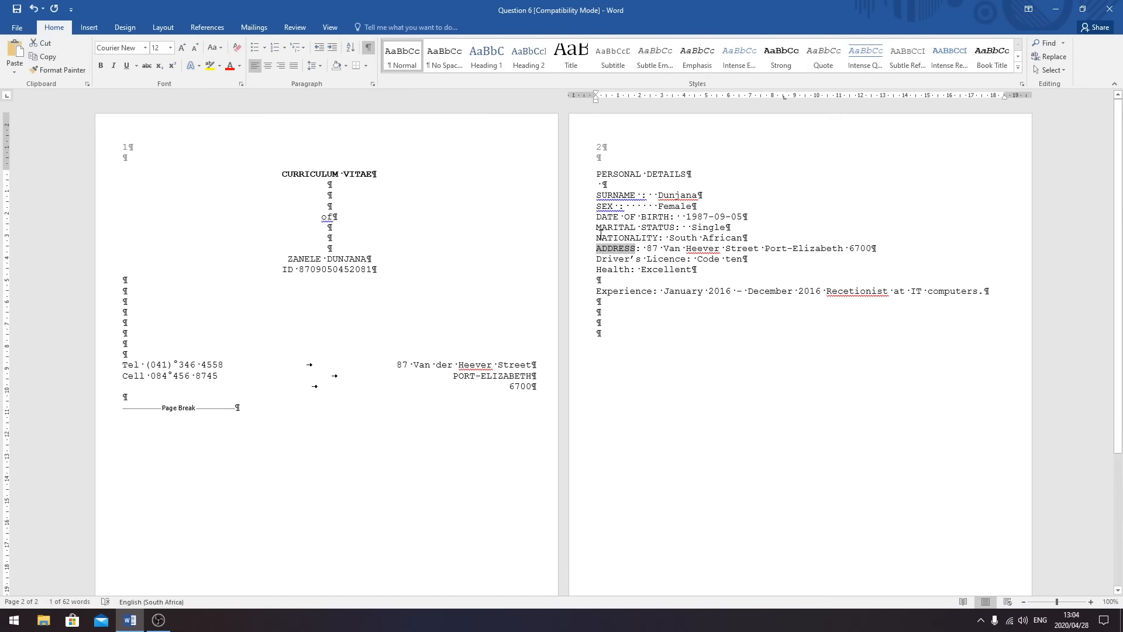
drag(686, 260, 596, 259)
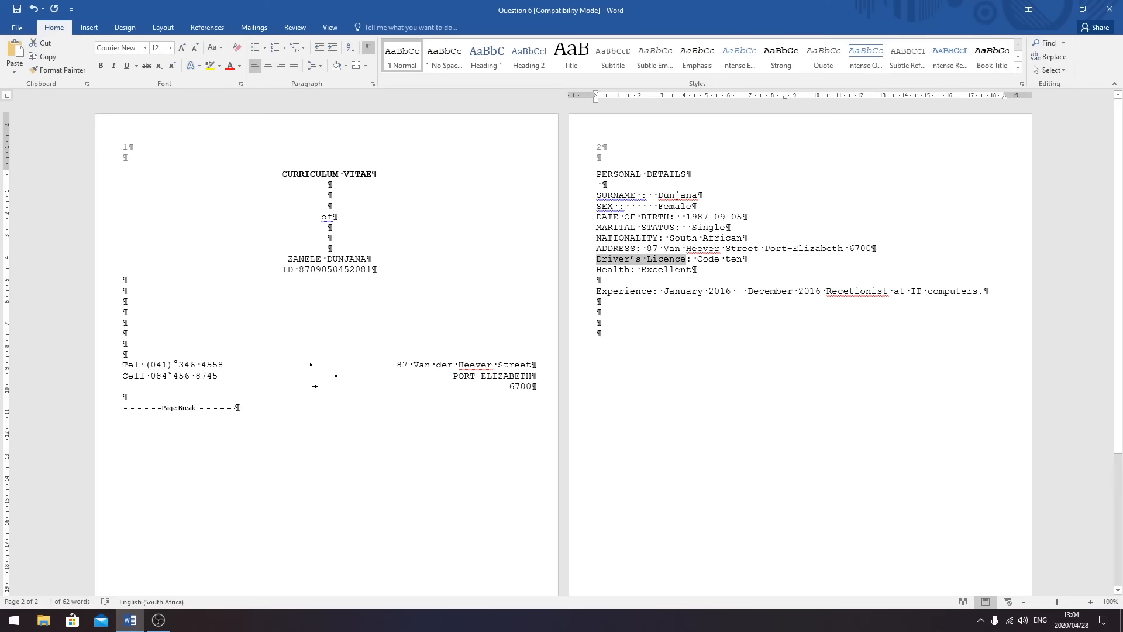
click(220, 47)
click(235, 87)
double_click(629, 270)
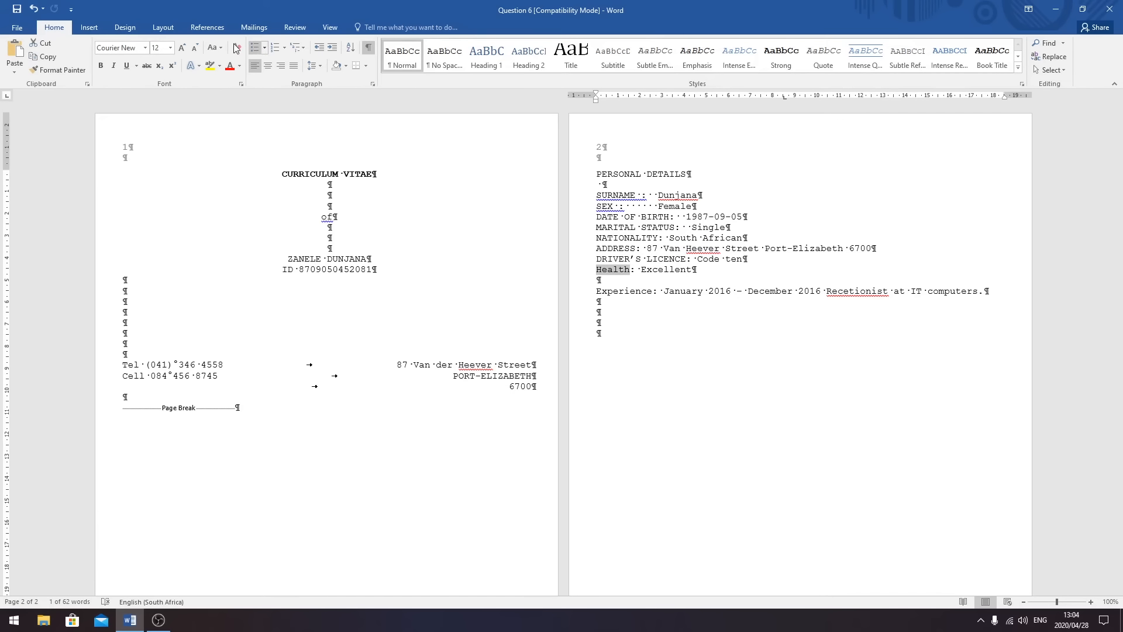
click(216, 48)
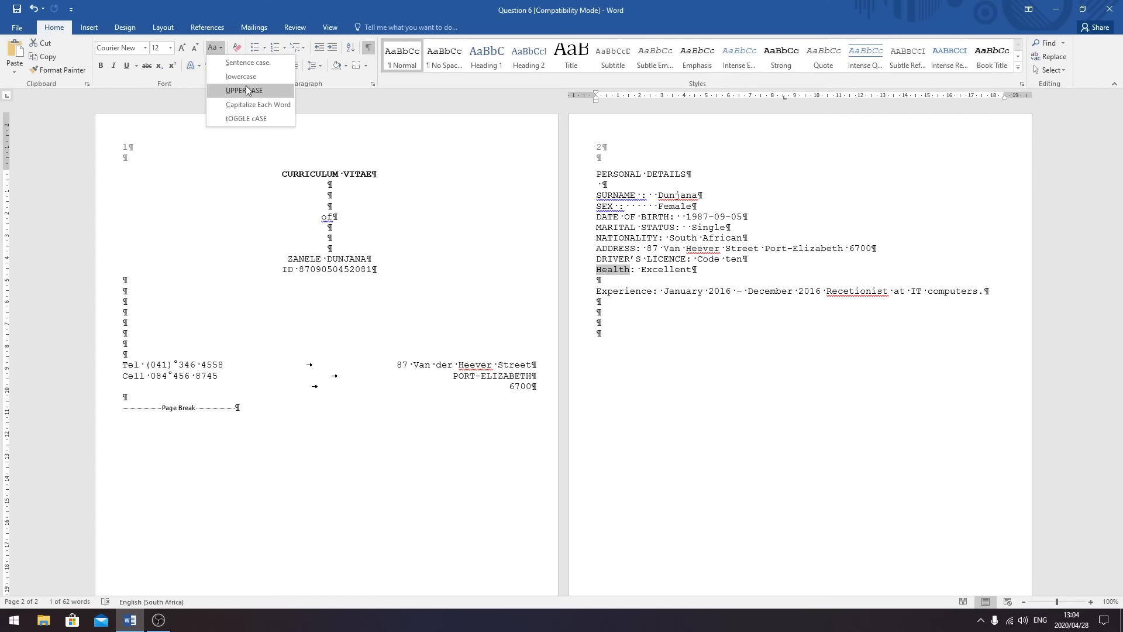
click(246, 86)
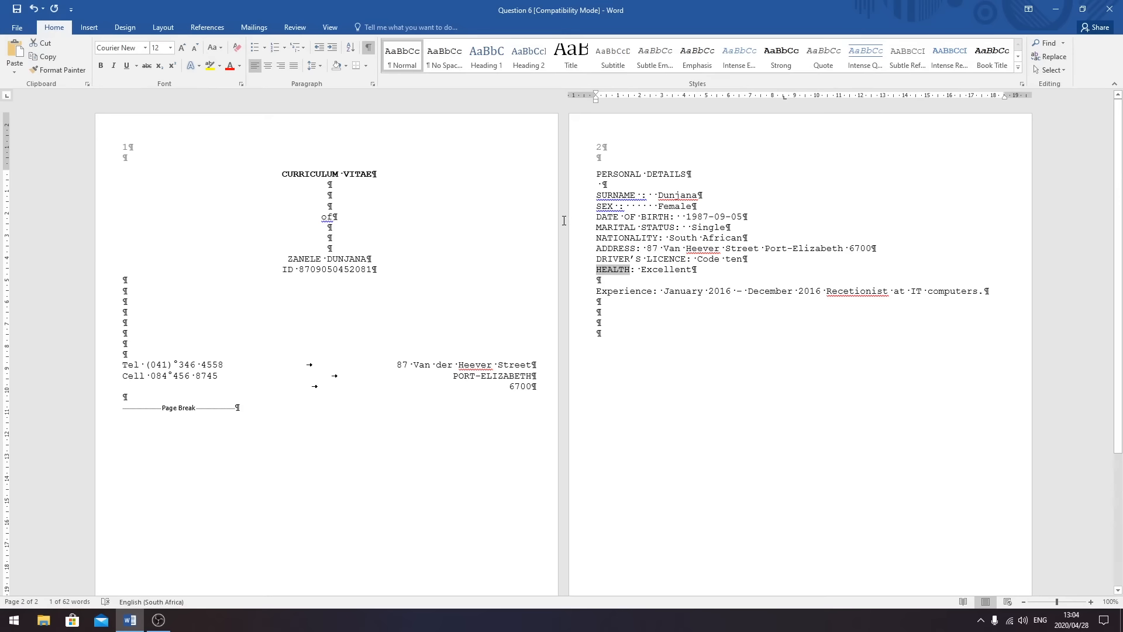
click(621, 281)
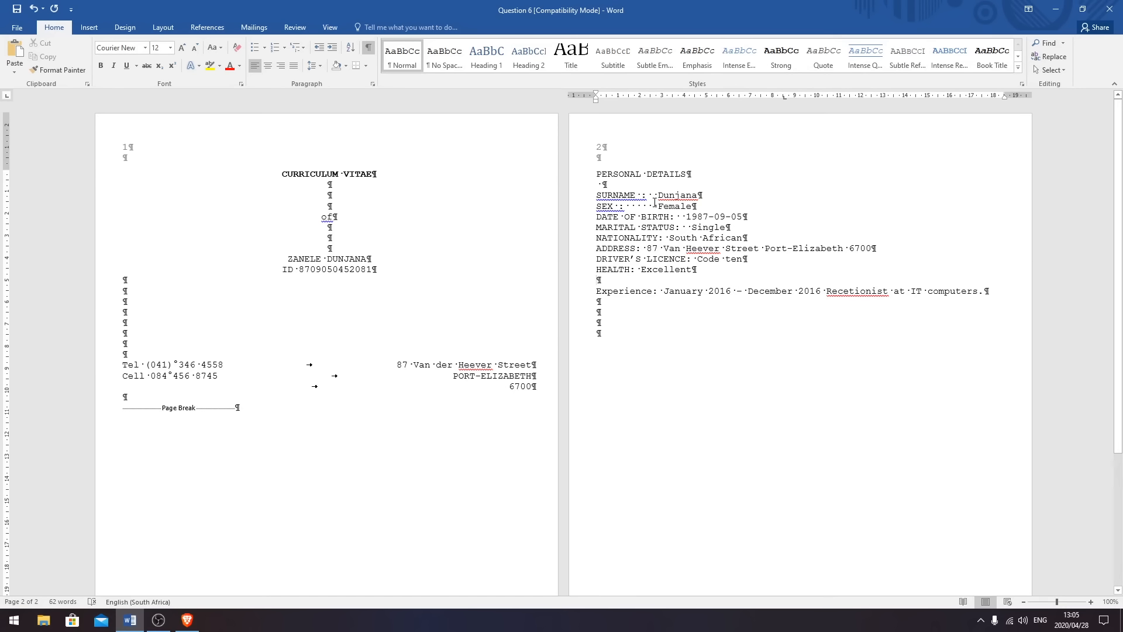
- Delete the stray spaces before the colons on the SEX and SURNAME lines
click(640, 194)
click(658, 237)
click(637, 248)
click(619, 206)
key(BackSpace)
click(642, 195)
key(BackSpace)
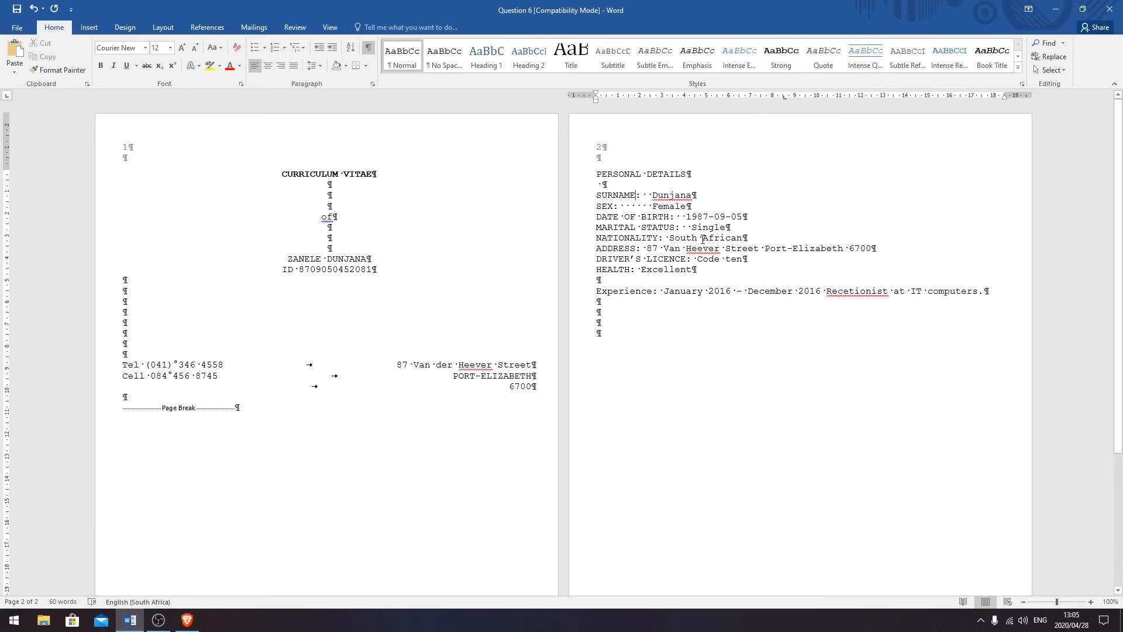
- Tab the surname, Female, date of birth, Single and address values into the values column
click(652, 196)
key(Tab)
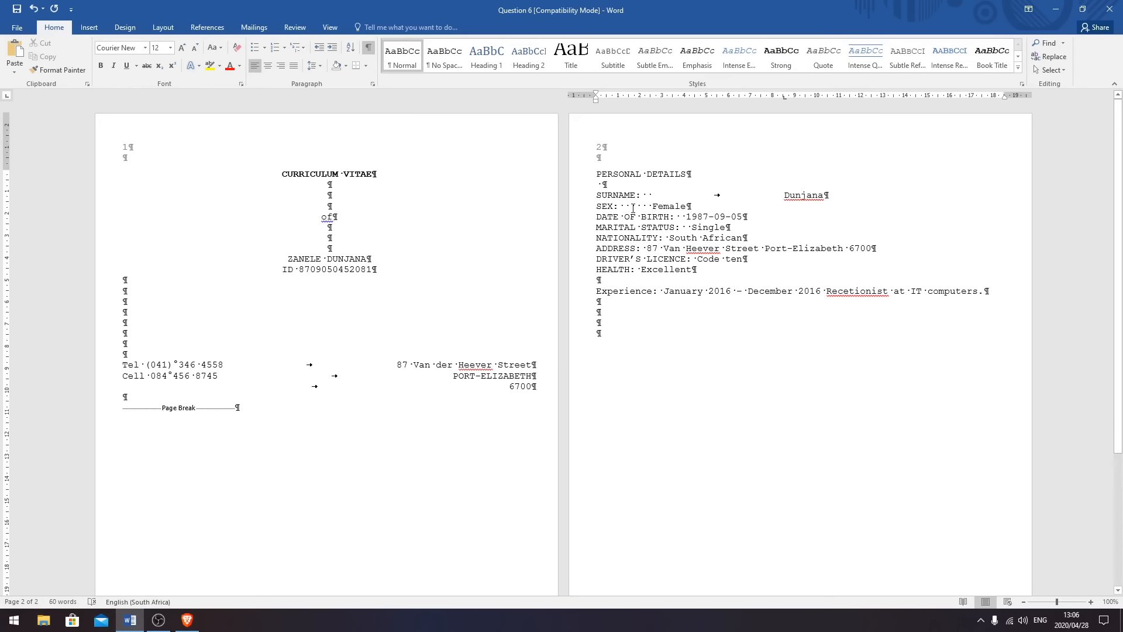
click(652, 206)
key(Tab)
key(Tab)
click(692, 228)
key(Tab)
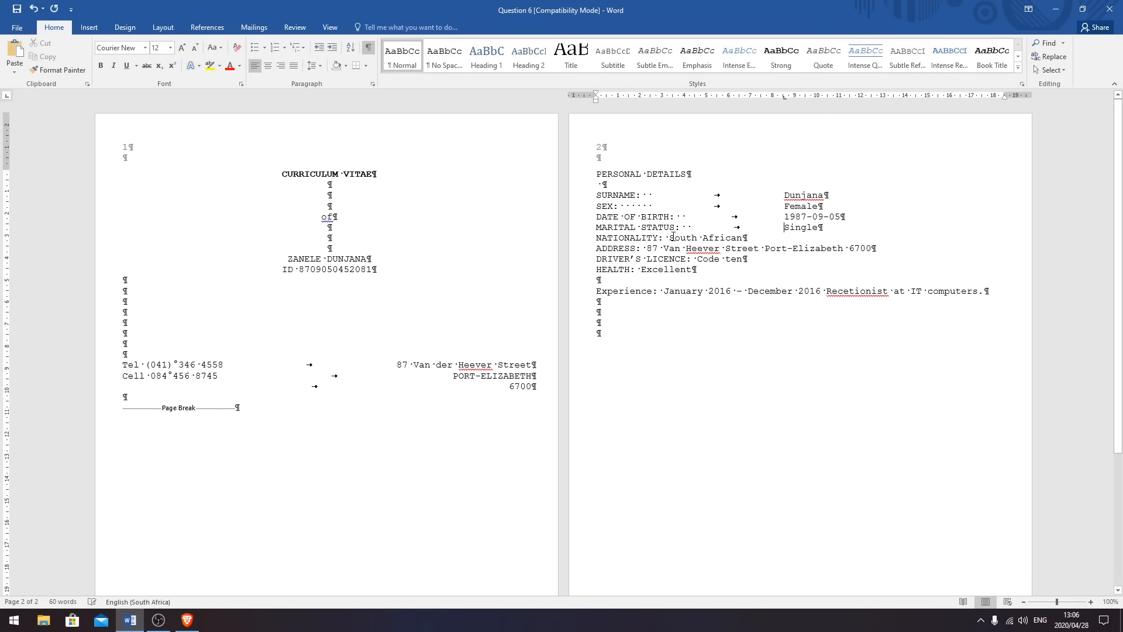
click(668, 238)
key(Tab)
click(647, 248)
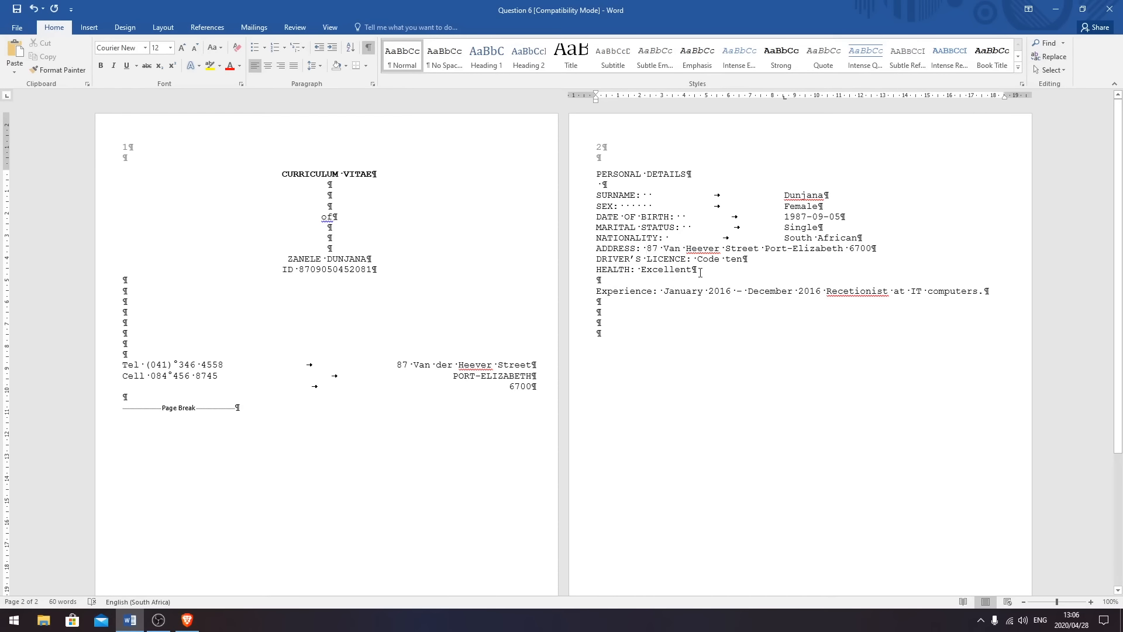
key(Tab)
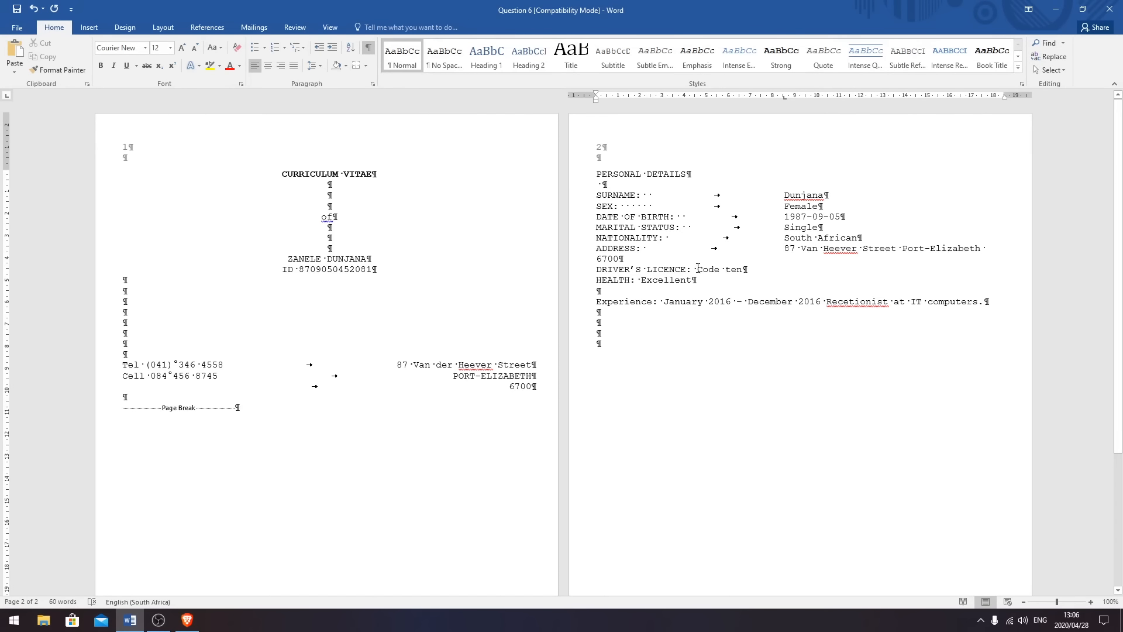
- Move 6700 onto its own indented line, and tab-align the licence and Excellent values
click(598, 258)
key(Tab)
key(BackSpace)
key(BackSpace)
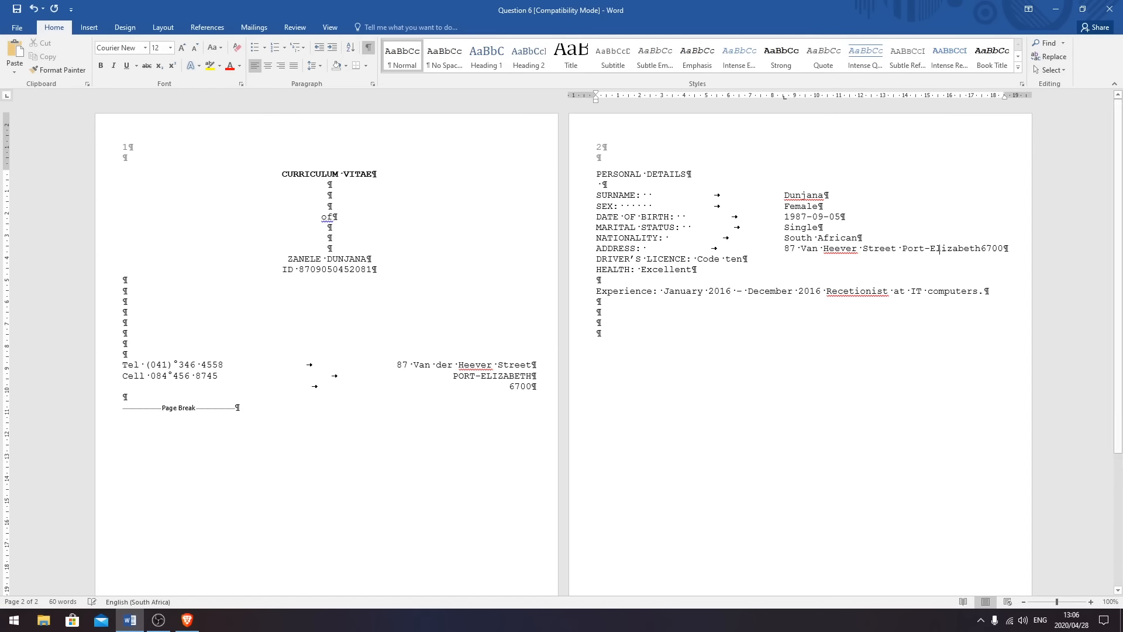
key(Return)
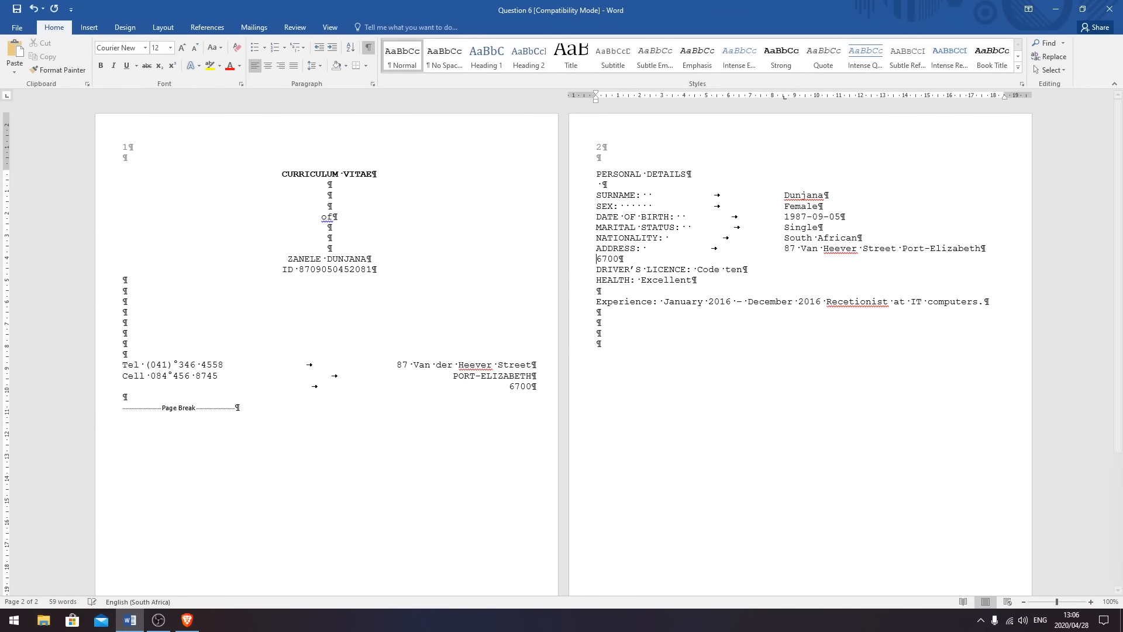
key(Tab)
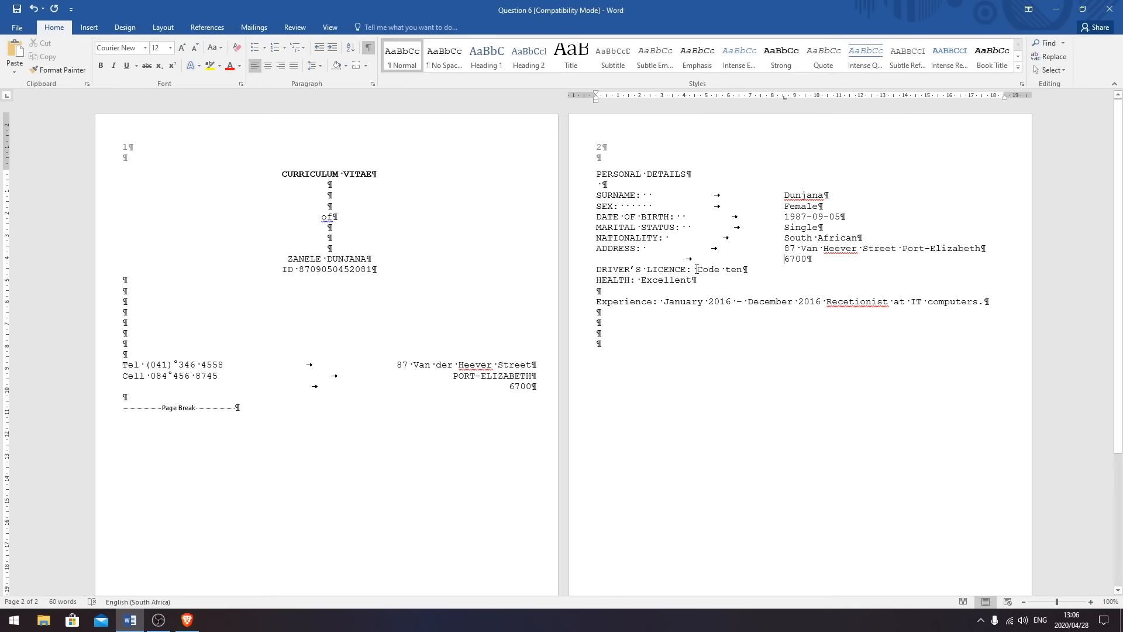
key(Tab)
click(641, 280)
key(Tab)
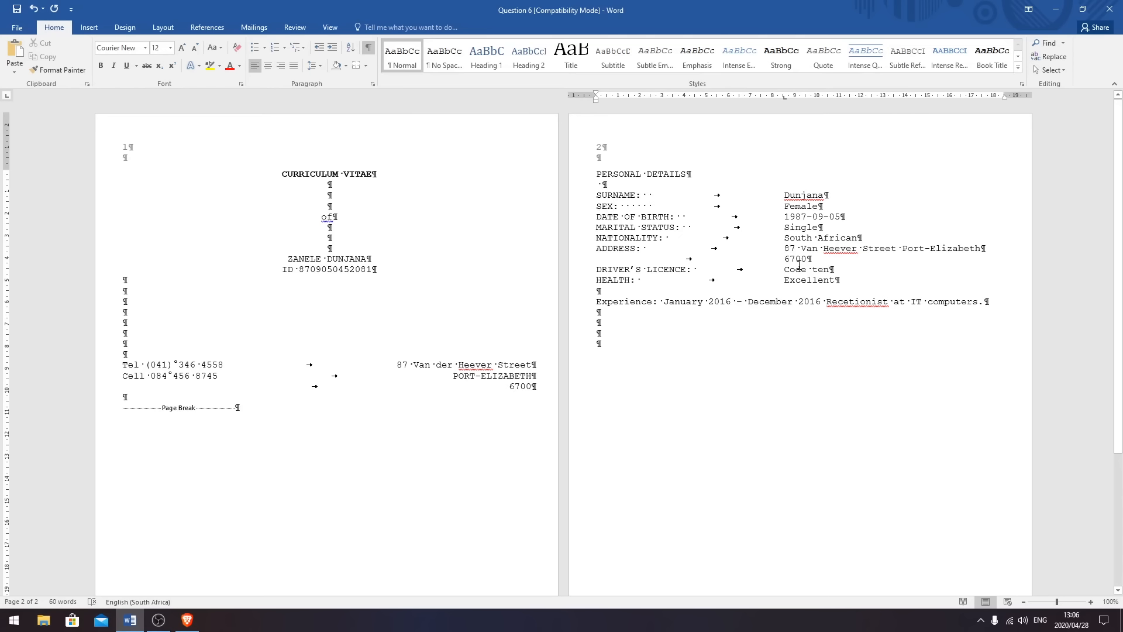
- Rename SEX to GENDER and move that line directly below DATE OF BIRTH
key(BackSpace)
key(BackSpace)
key(BackSpace)
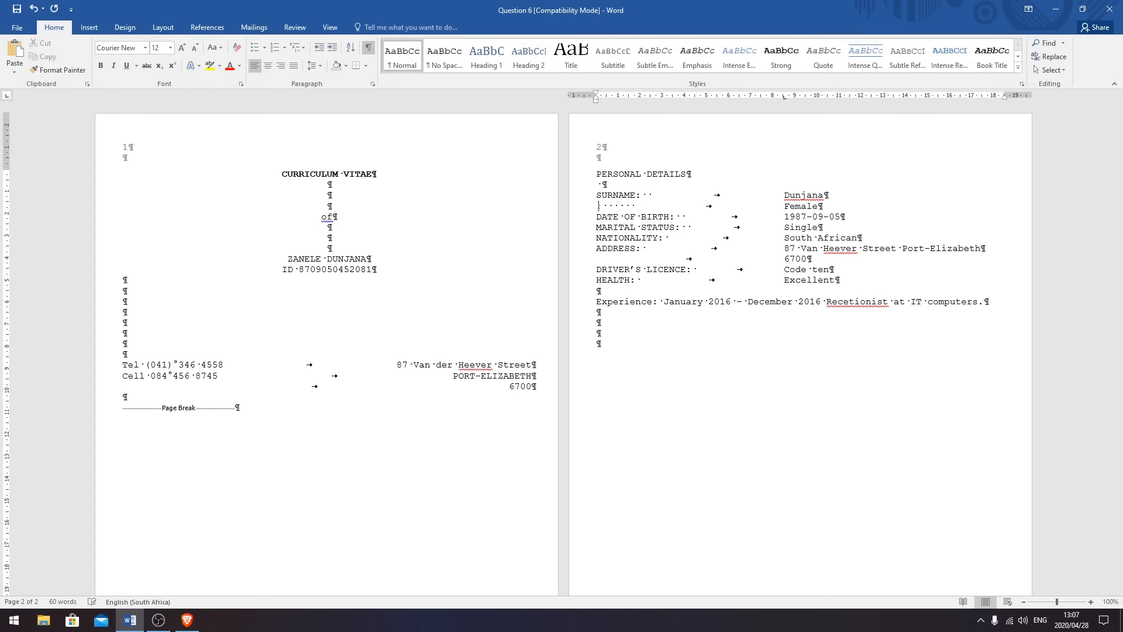
text(GENDER)
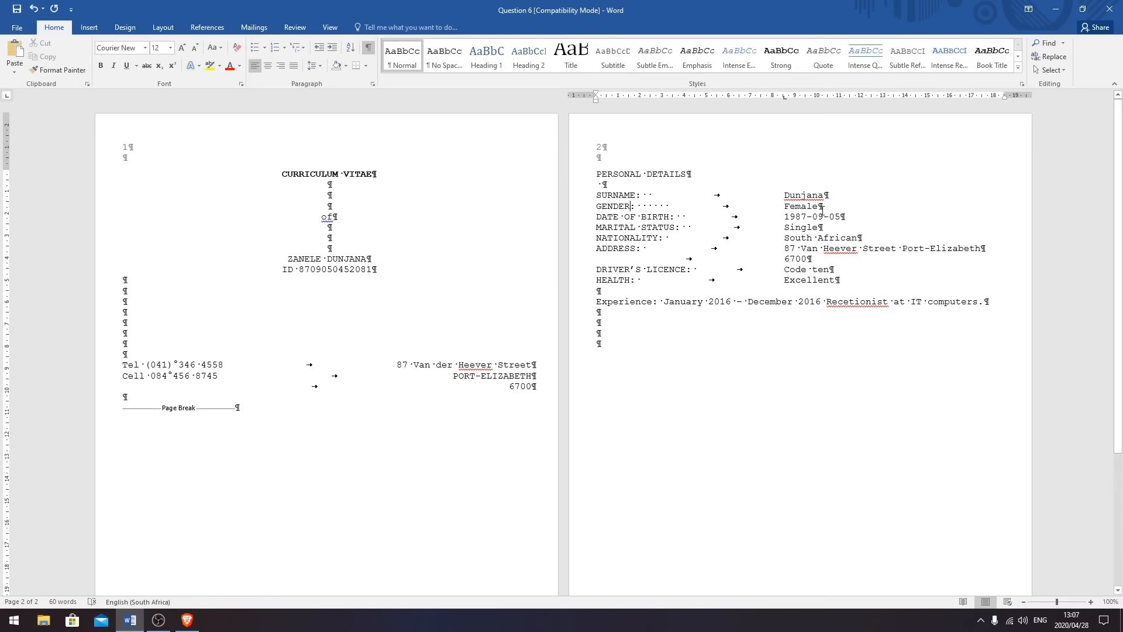
drag(822, 208, 598, 209)
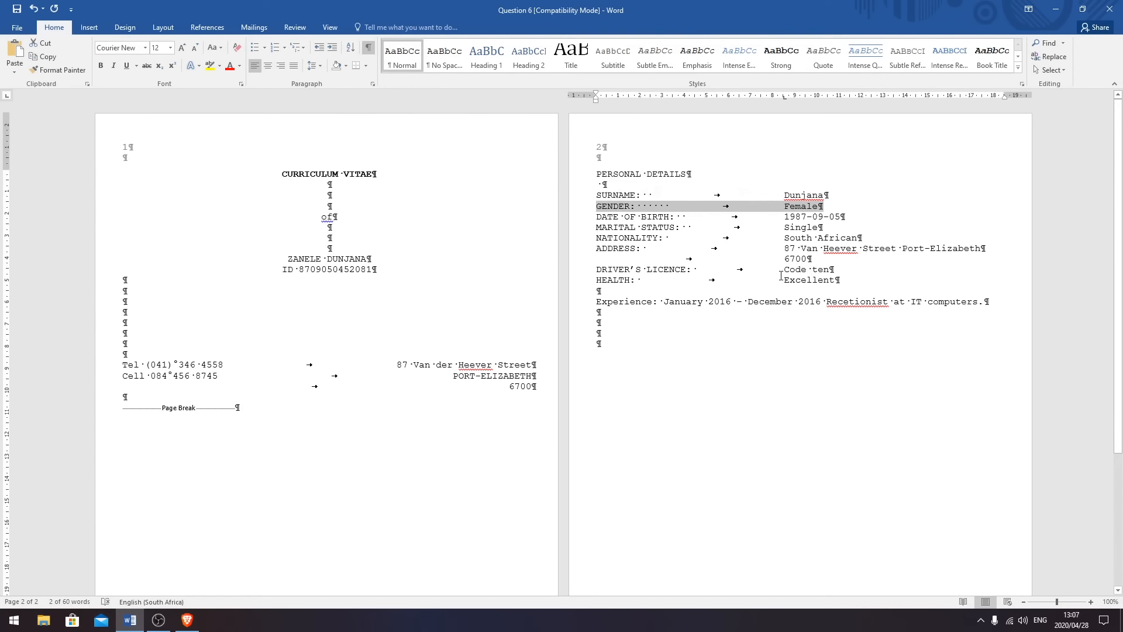
click(46, 42)
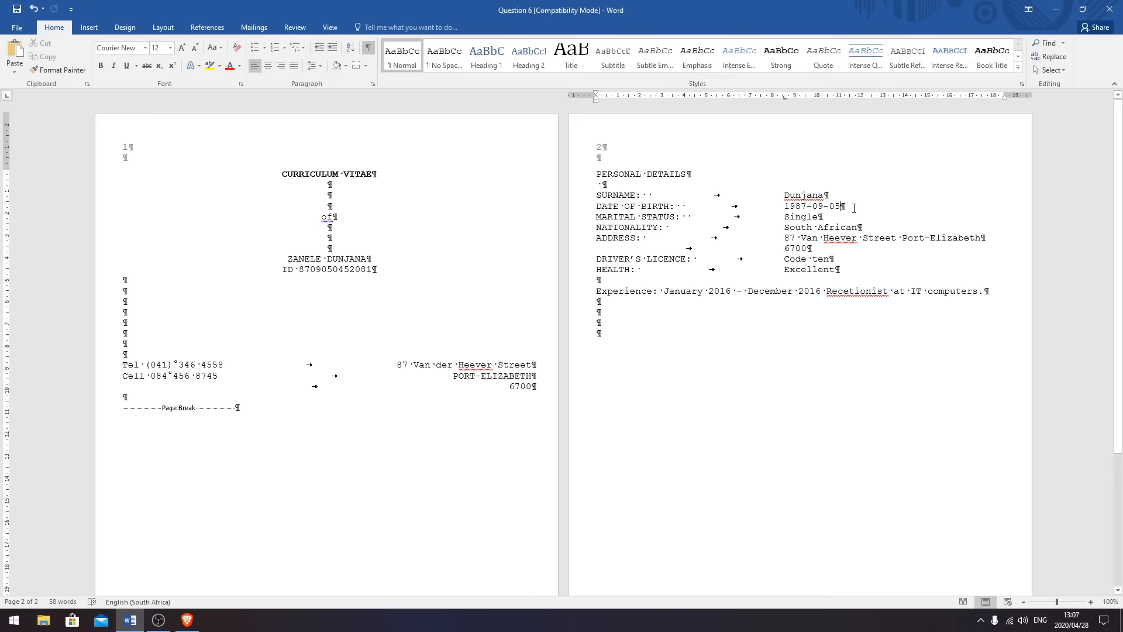
key(Return)
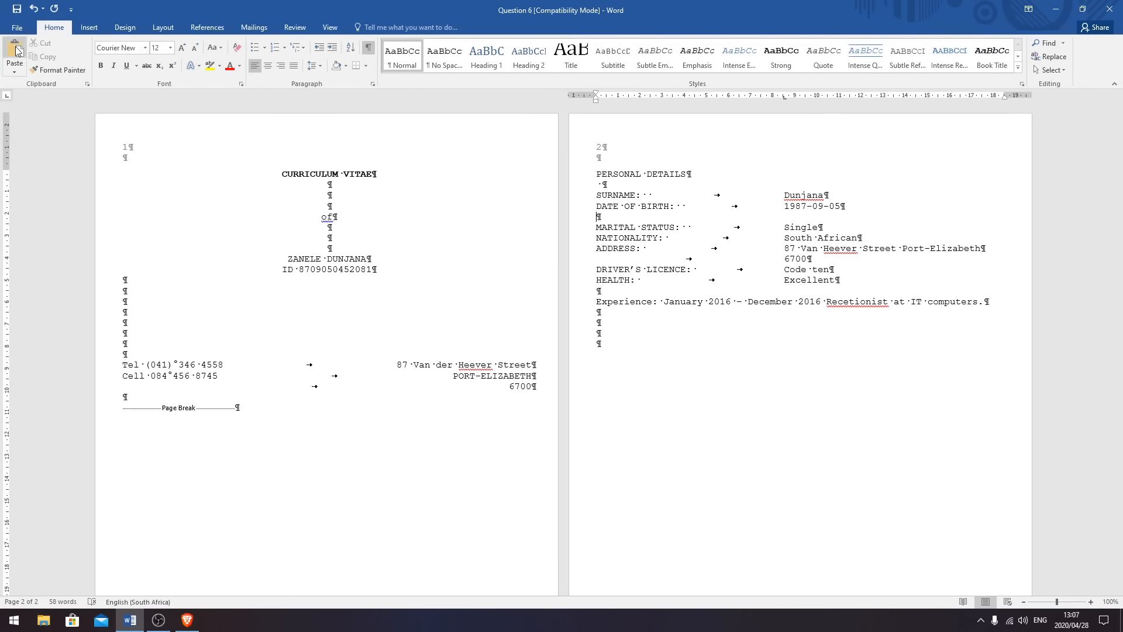
click(15, 50)
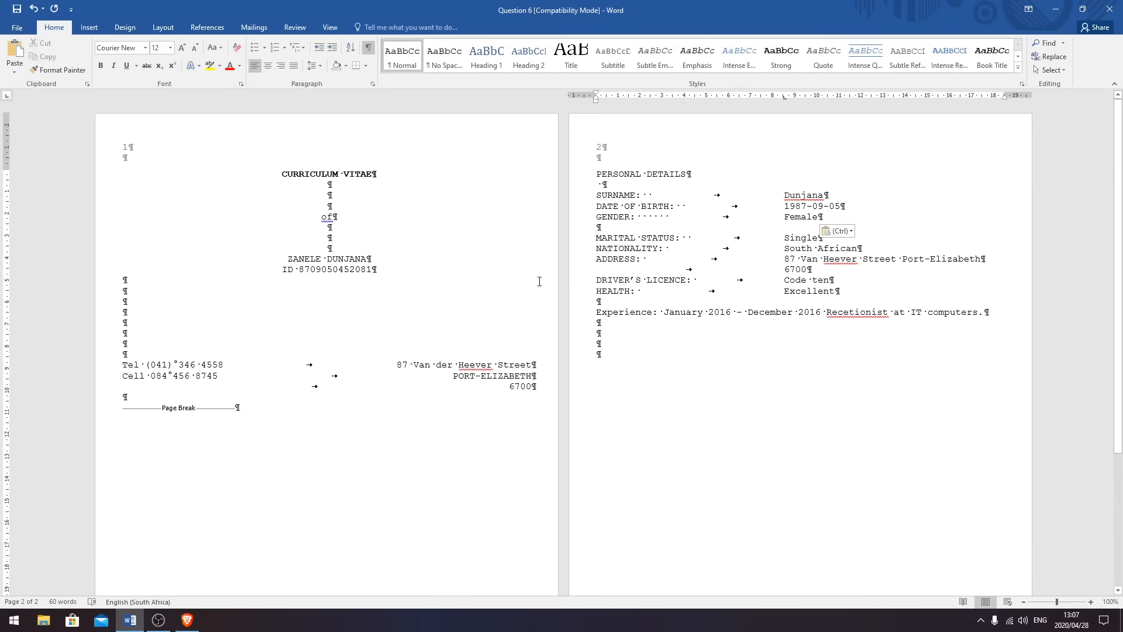
key(BackSpace)
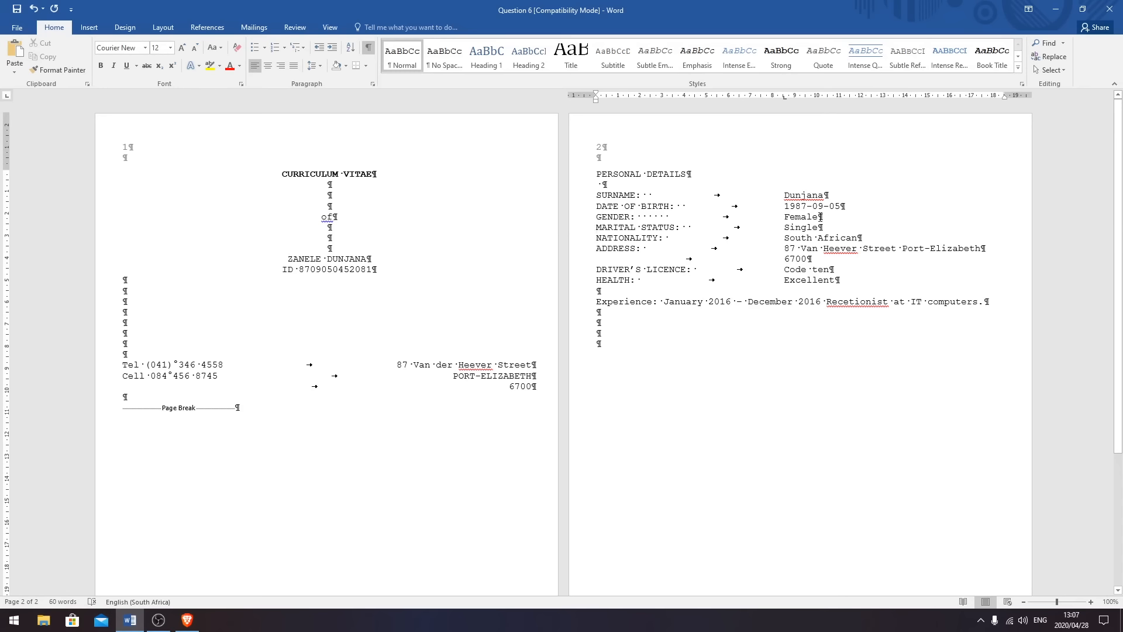
- Add a NAMES: line below SURNAME with the person's first names tabbed into the values column
click(843, 195)
key(Return)
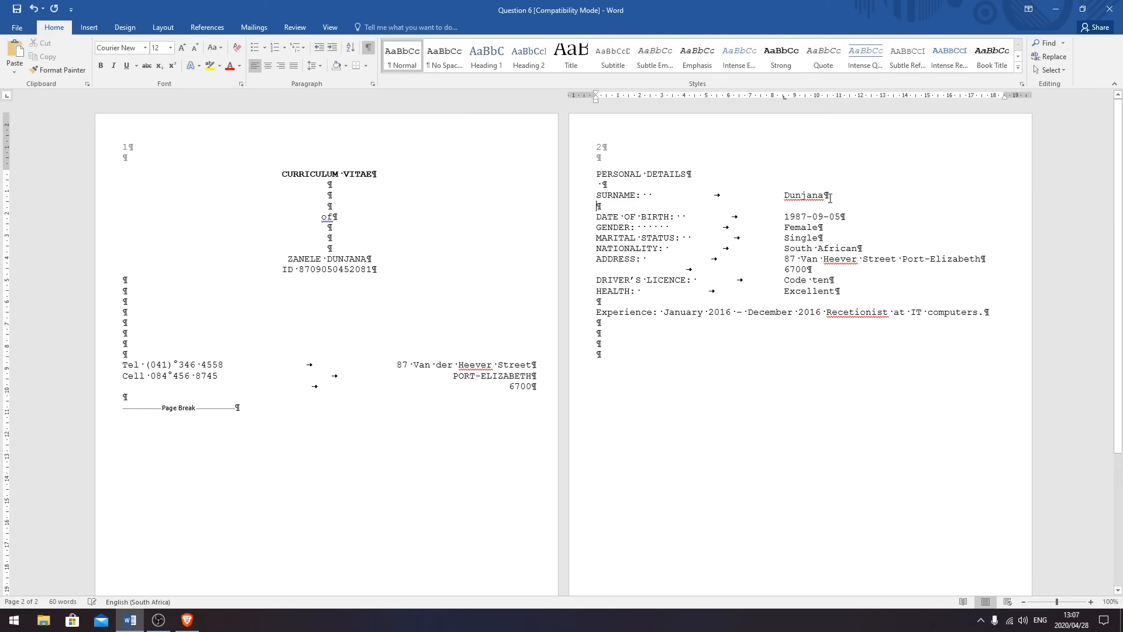
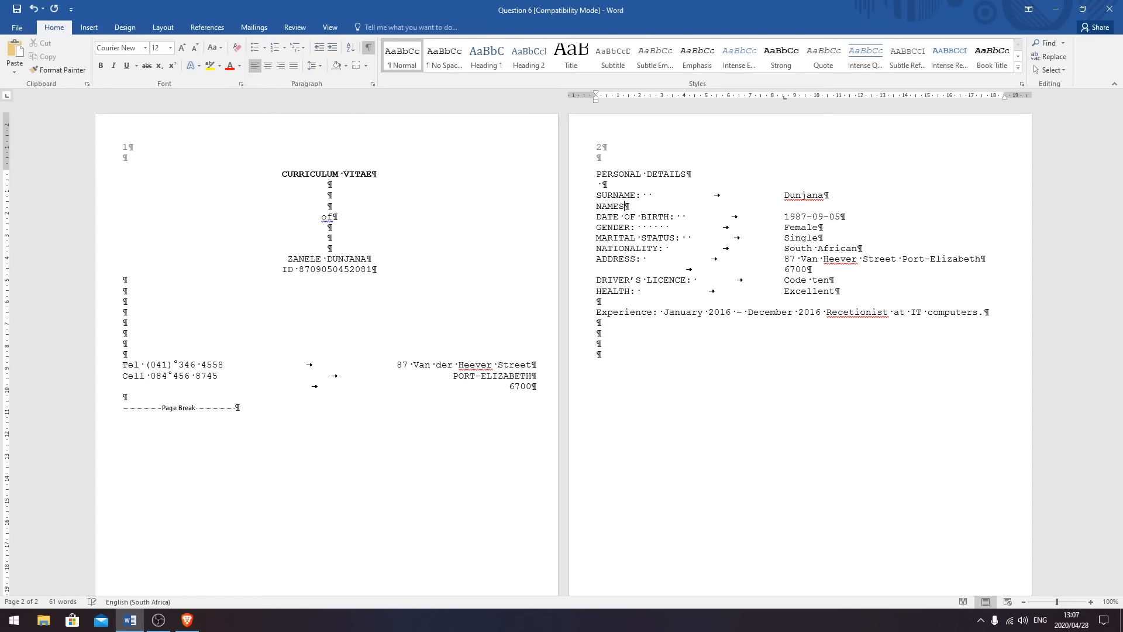
key(Tab)
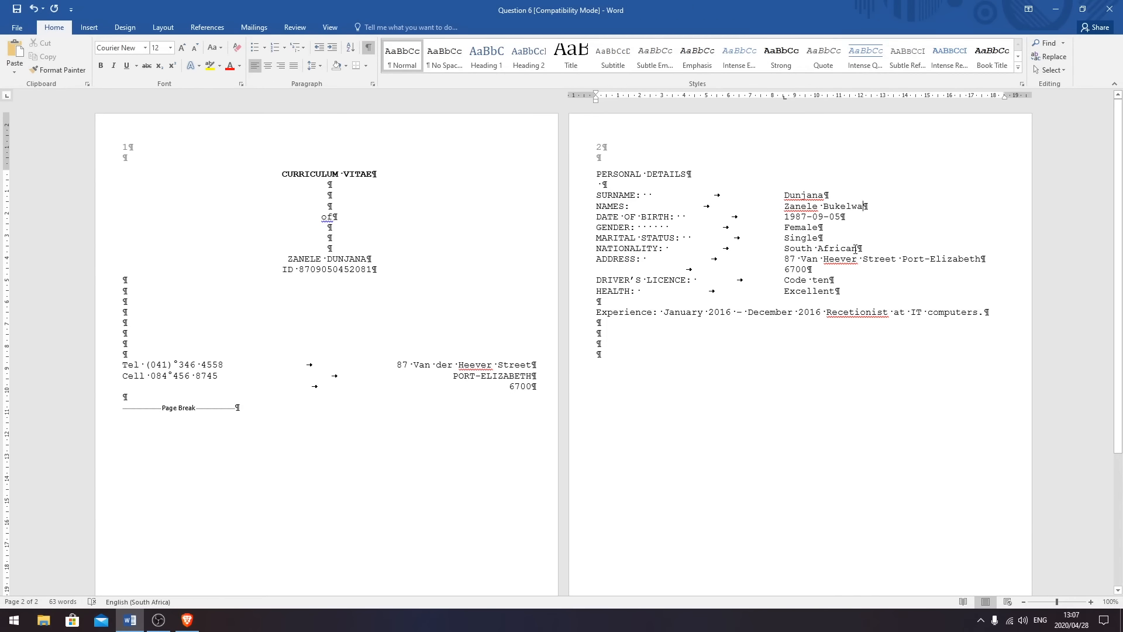
- Replace the numeric date of birth with a written-out date, fixing the month's spelling
drag(842, 217, 785, 218)
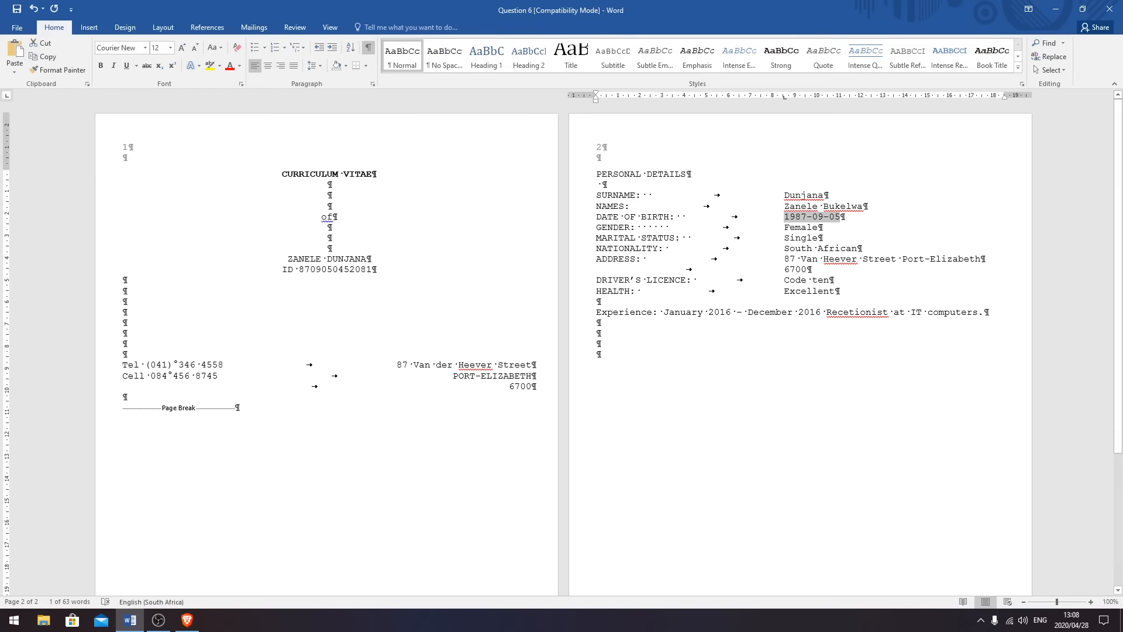
click(853, 217)
key(BackSpace)
key(BackSpace)
key(BackSpace)
key(BackSpace)
key(BackSpace)
key(BackSpace)
key(BackSpace)
key(BackSpace)
key(BackSpace)
key(BackSpace)
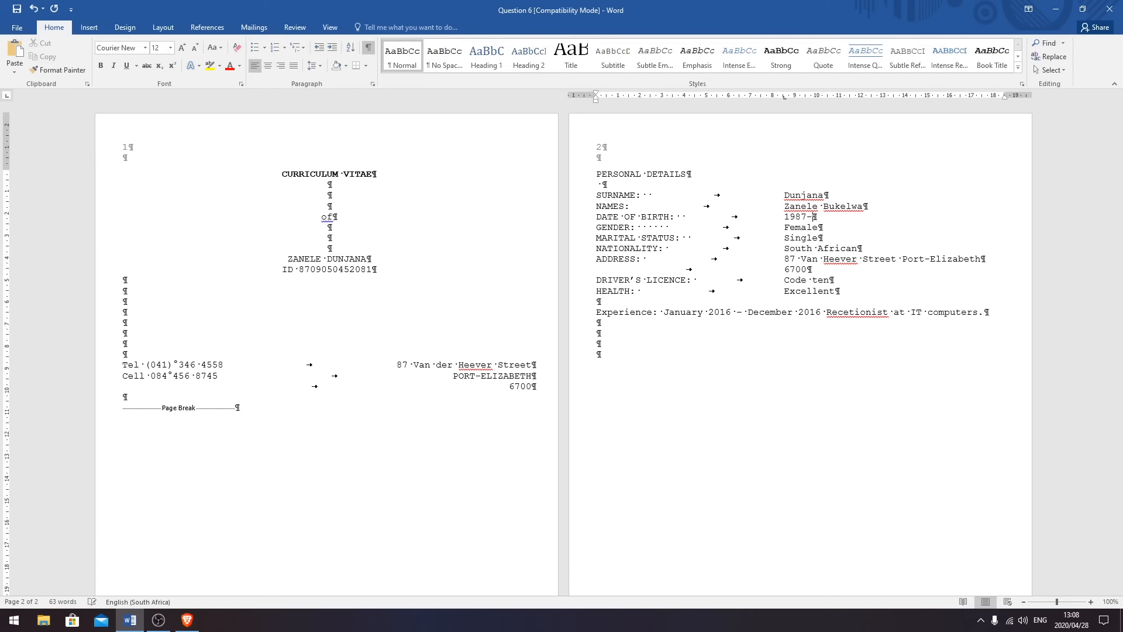
click(814, 217)
key(BackSpace)
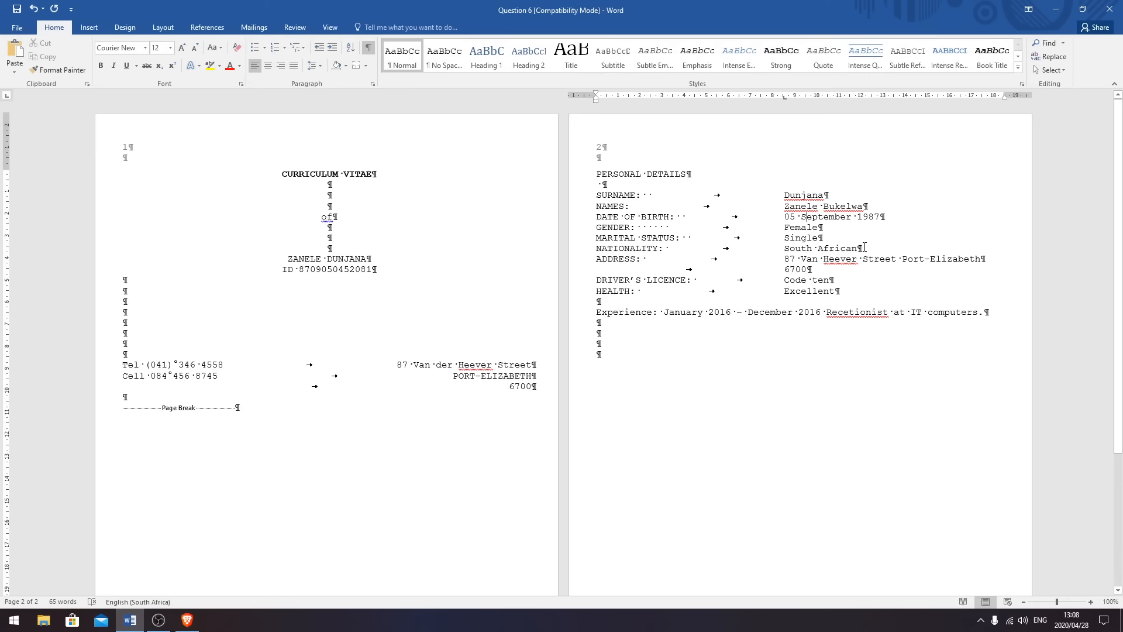
- Double-space SURNAME through NATIONALITY and put the address town on its own indented line
drag(864, 247, 597, 195)
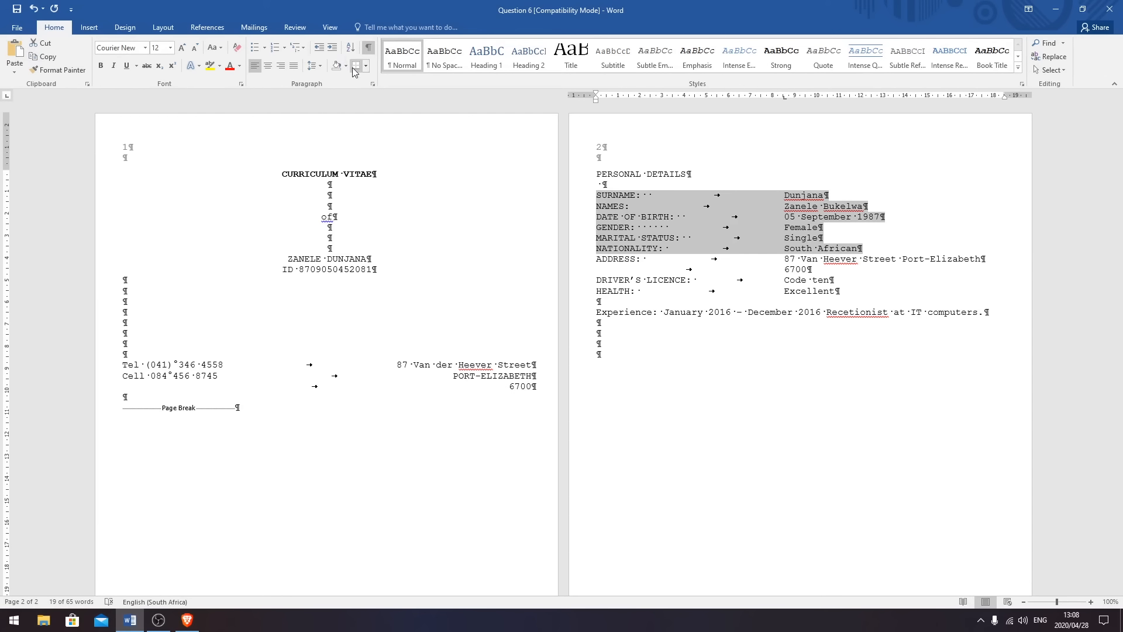
click(323, 65)
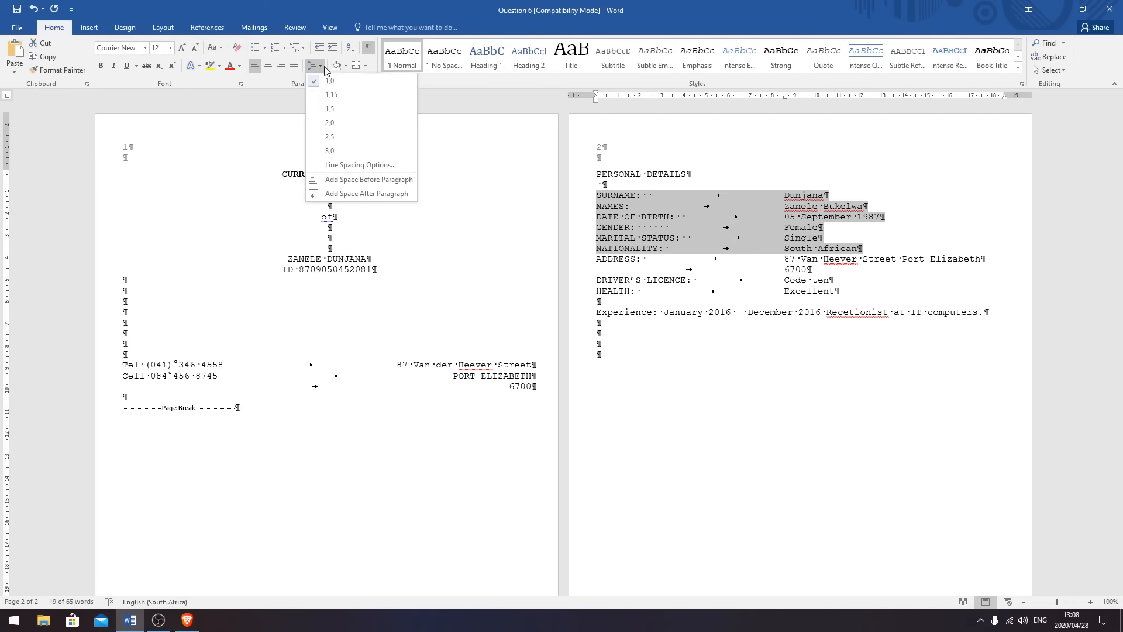
click(338, 123)
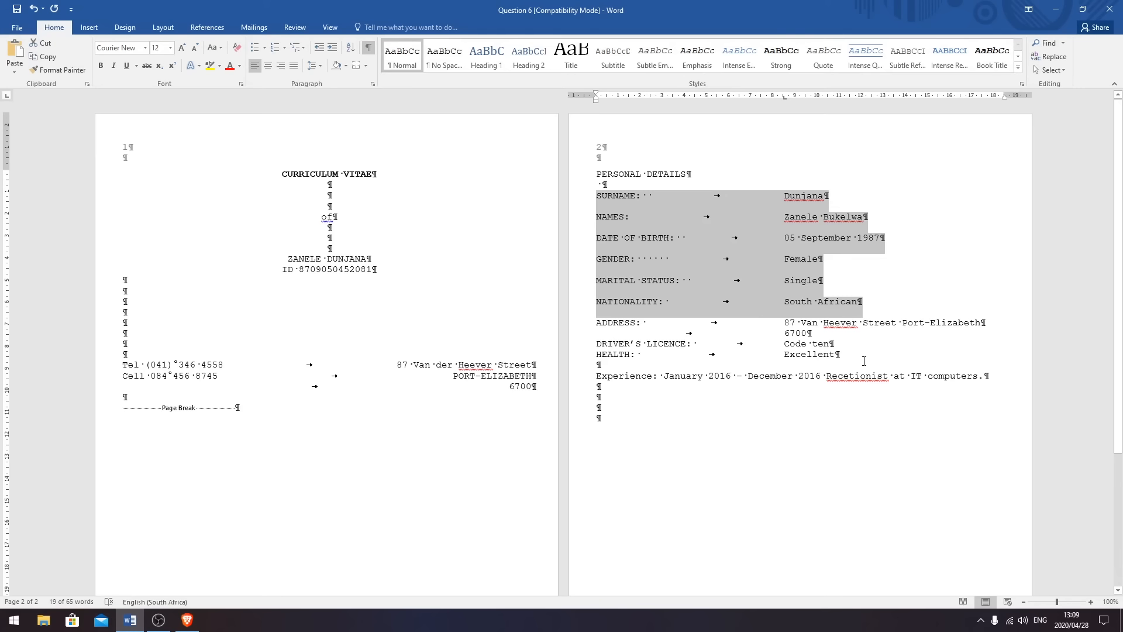
click(902, 325)
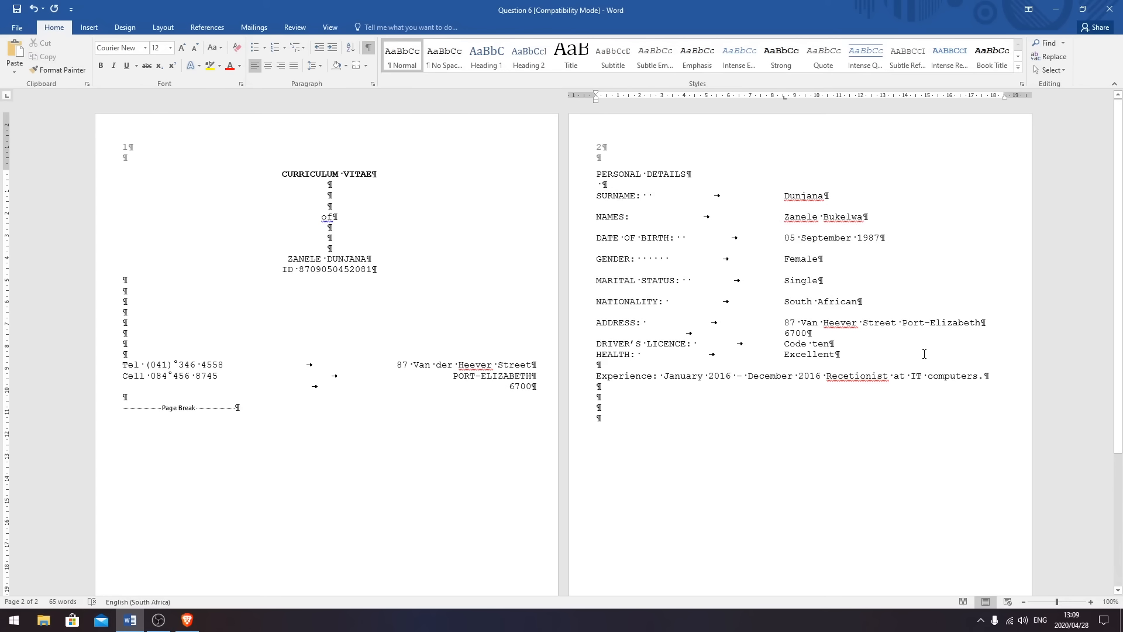
key(Return)
key(Tab)
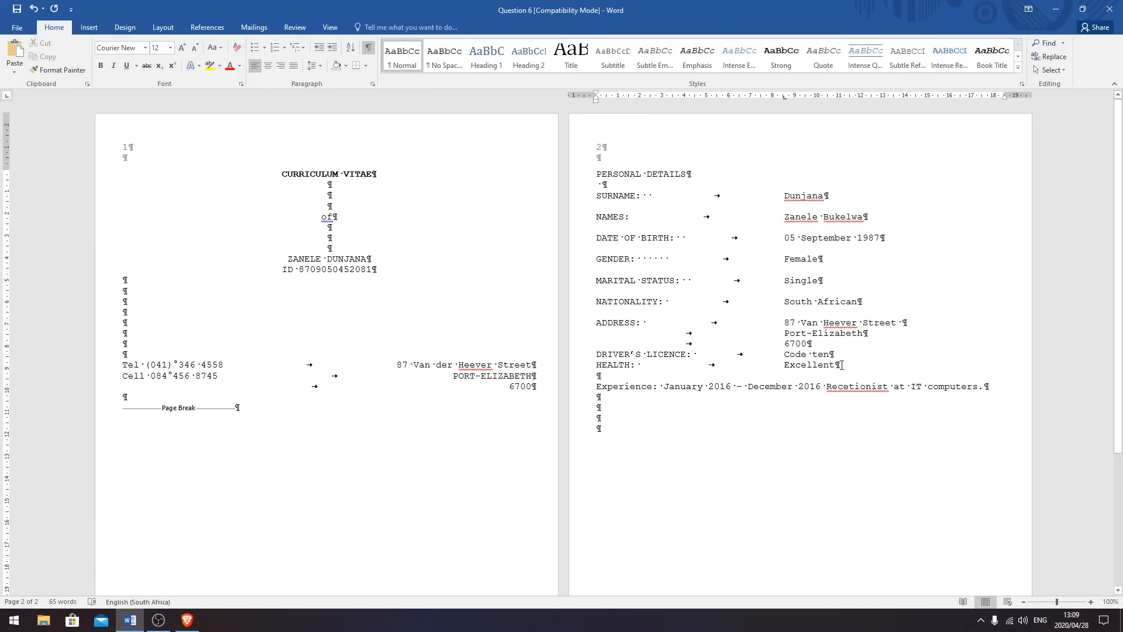
- Change the licence to Code 10, space the licence and health lines, and add a blank line after the postal code
key(BackSpace)
key(BackSpace)
key(BackSpace)
text(10)
drag(848, 366, 603, 358)
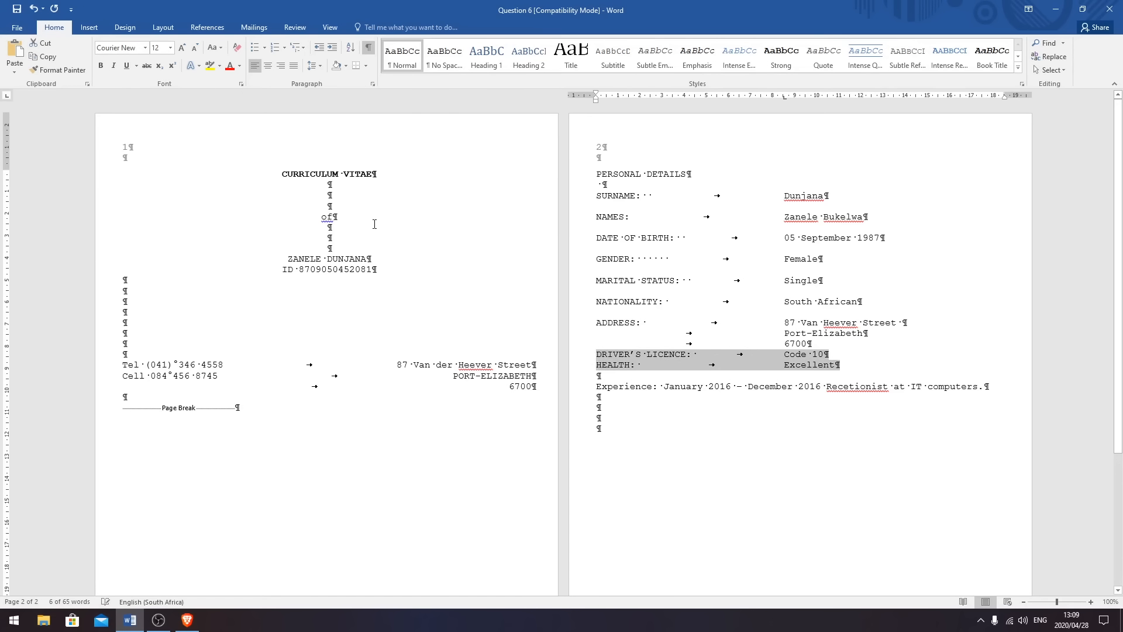
click(314, 66)
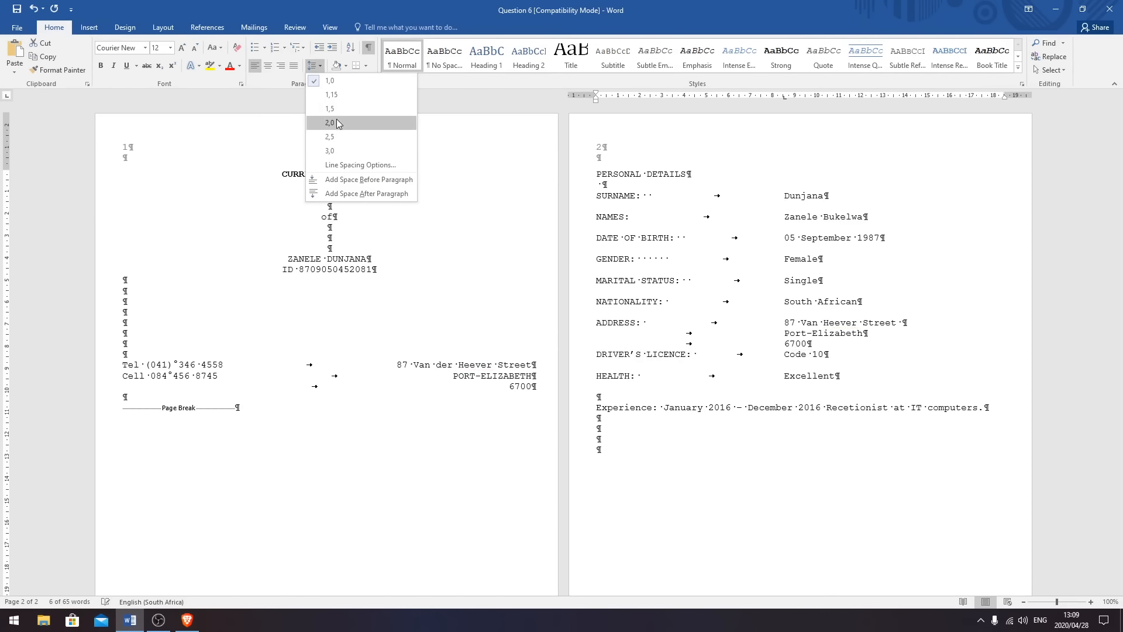
key(Escape)
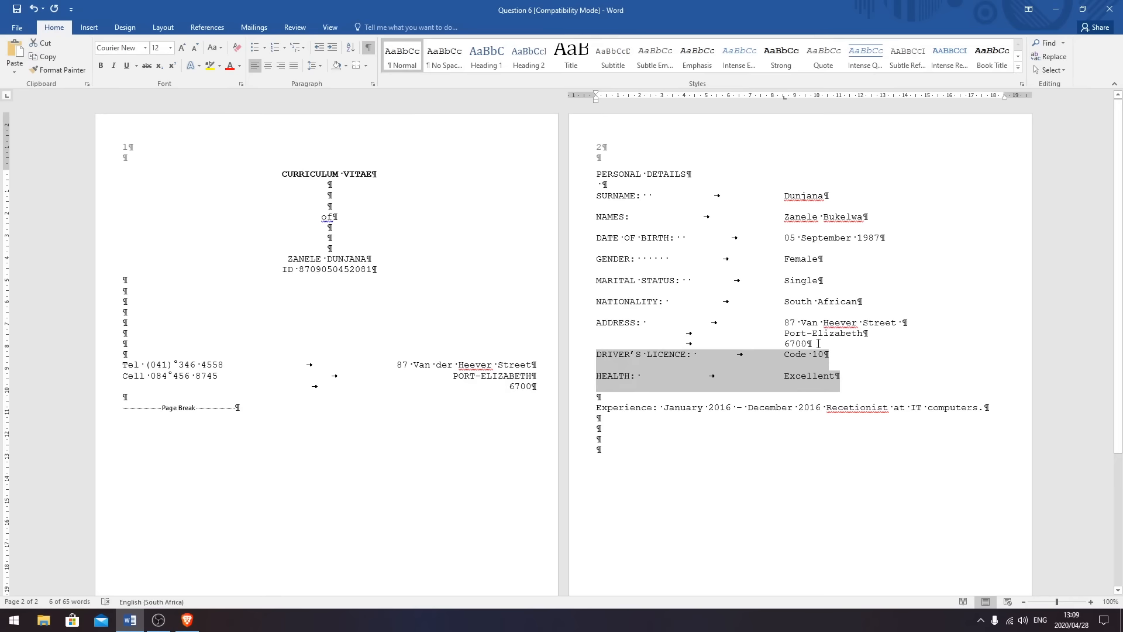
click(819, 343)
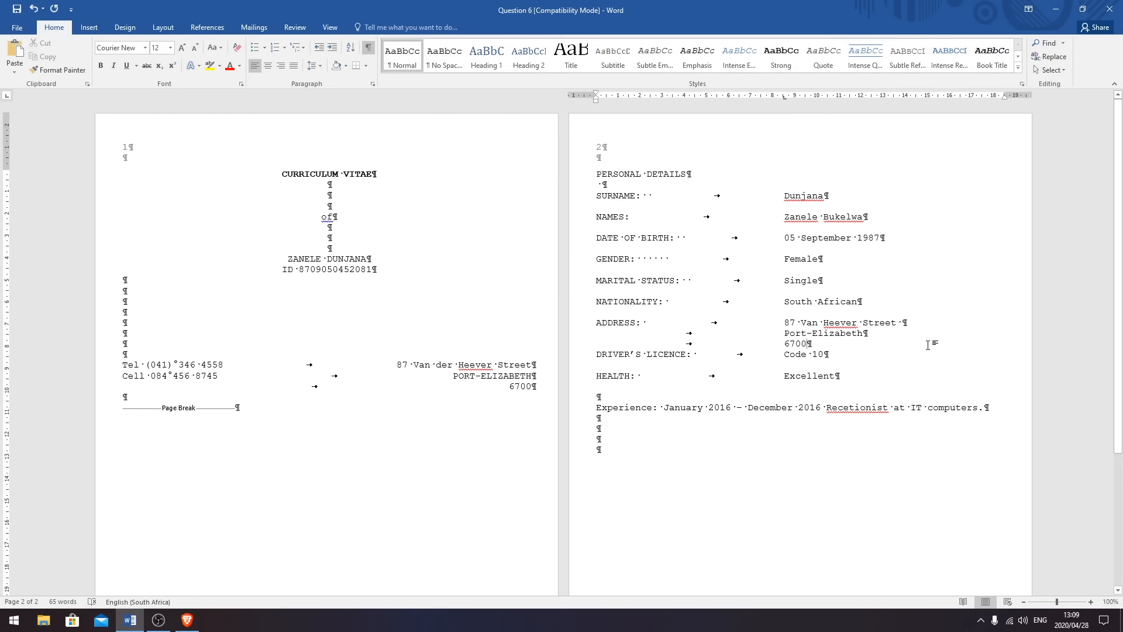
key(Return)
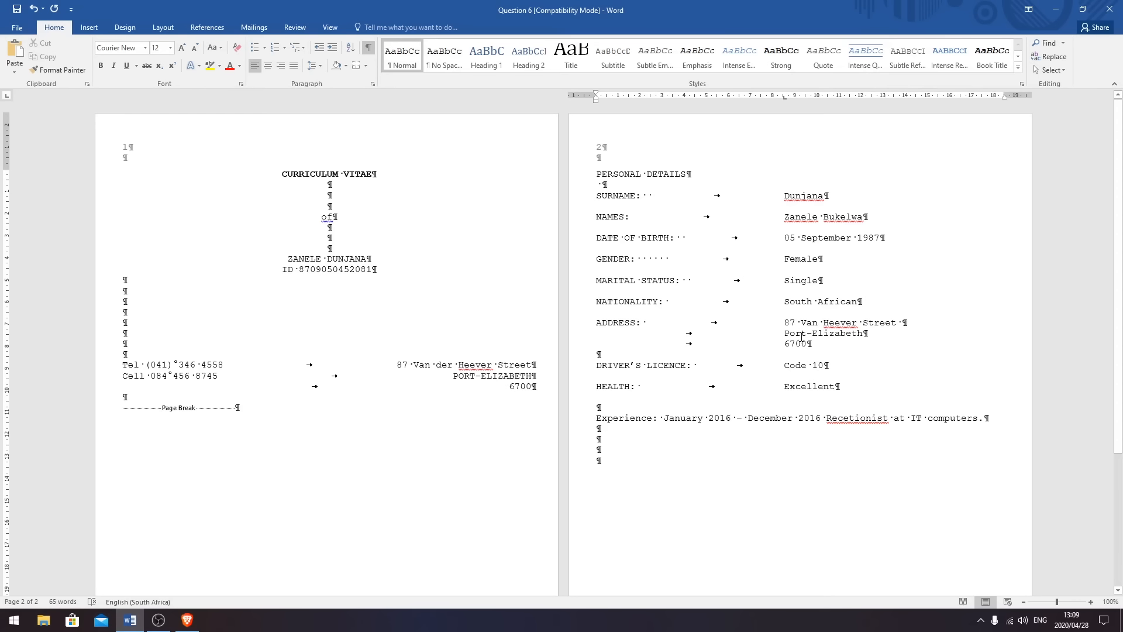
- Correct 'Recetionist' to 'Receptionist' in the 2016 Experience entry
click(810, 370)
click(849, 417)
text(p)
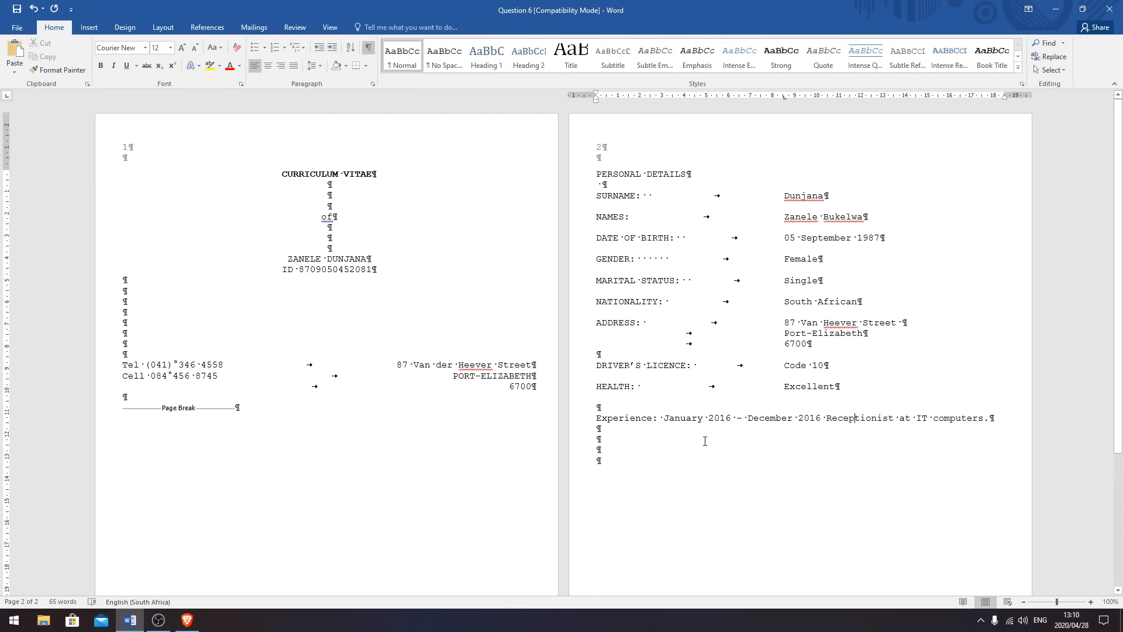
click(996, 413)
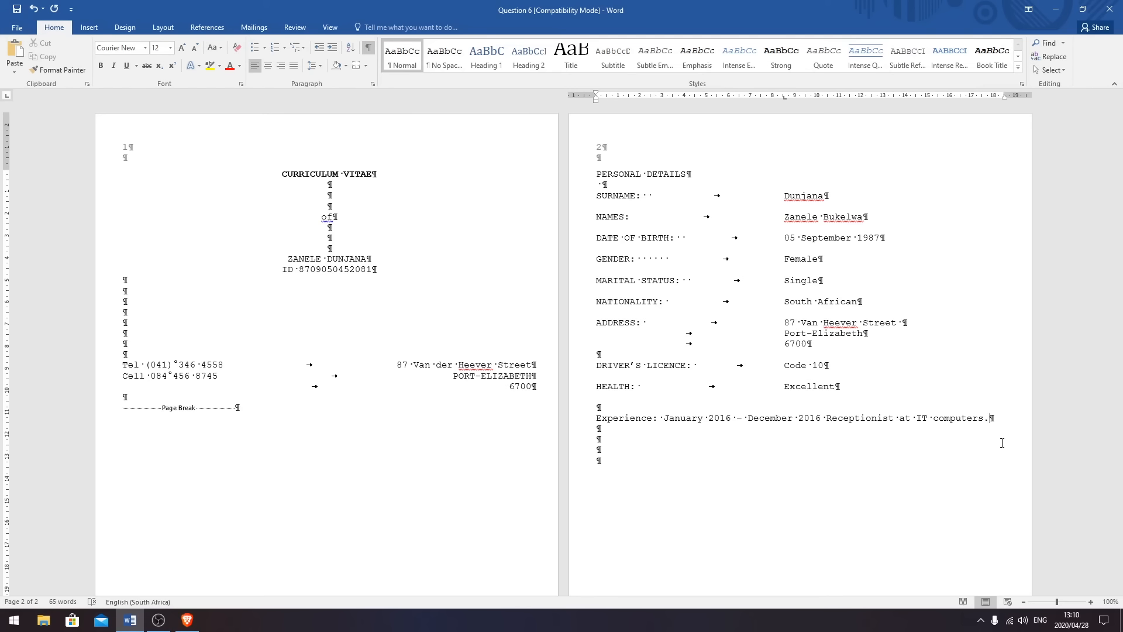
- Type 'January 2017 - present - personal assistant for the managing director of Waltons Computers'
text(January)
text( 2017 - )
text(present)
text( - )
text(personal )
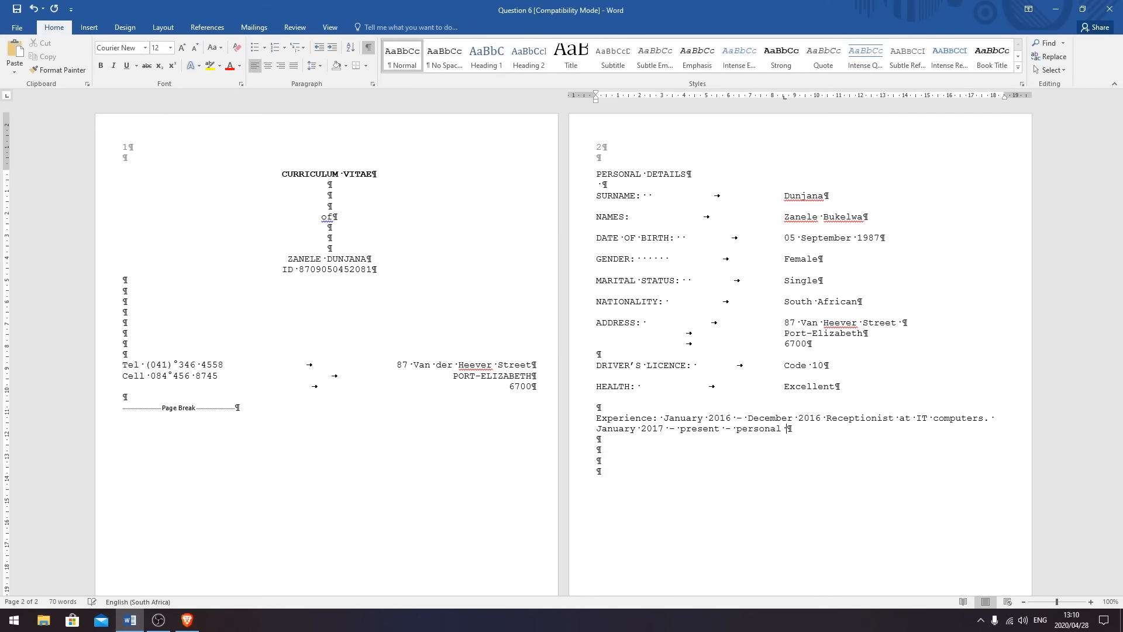
text(assistant for the)
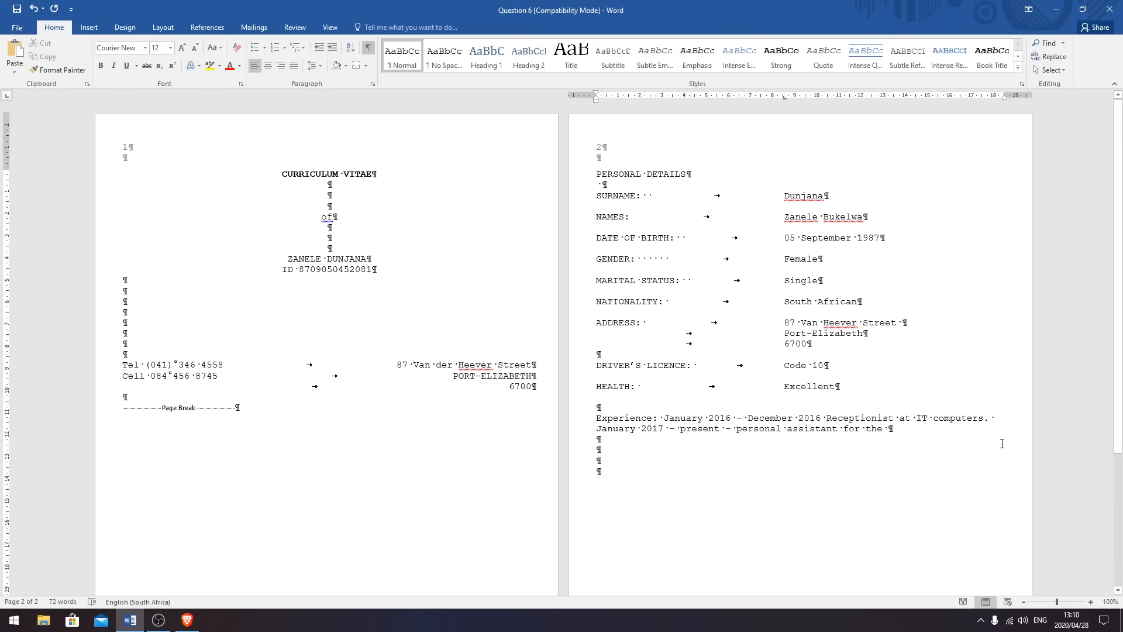
text(man)
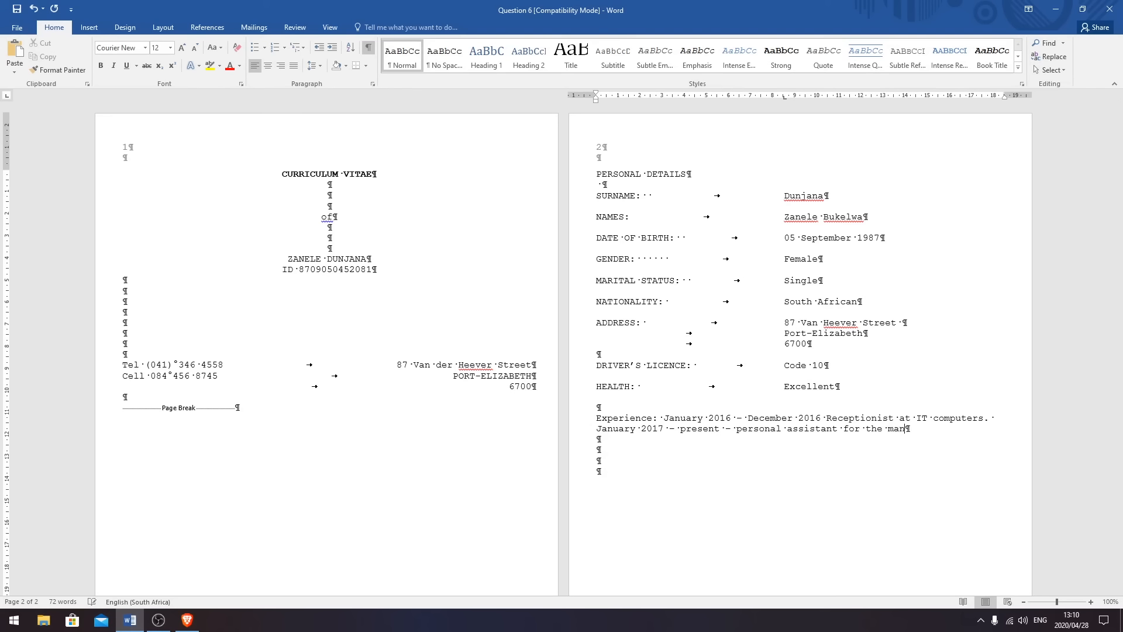
text(aging director)
text( of Walton)
text(s Comp)
text(uters)
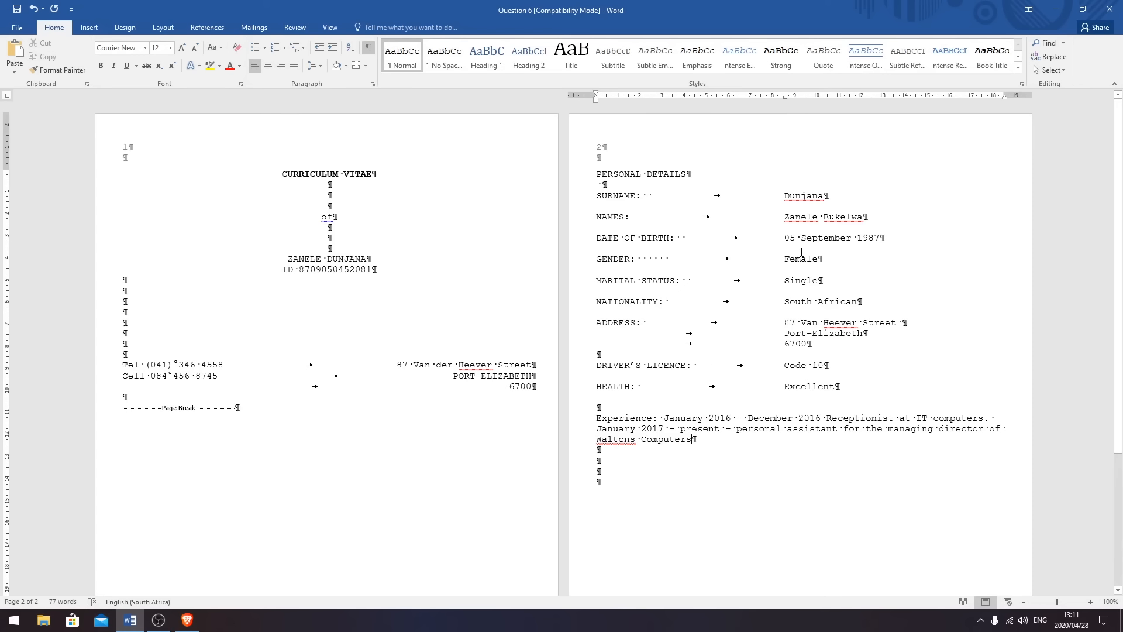
- Scroll through the finished CV to review it and return to page 1
scroll(801, 252, down, 5)
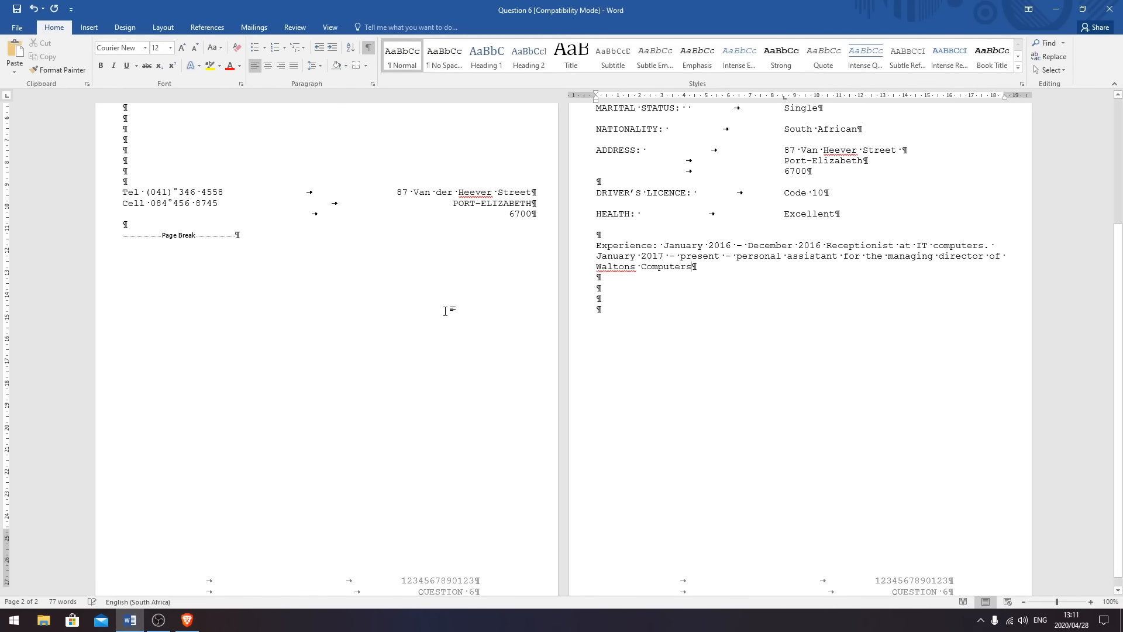
scroll(476, 296, up, 5)
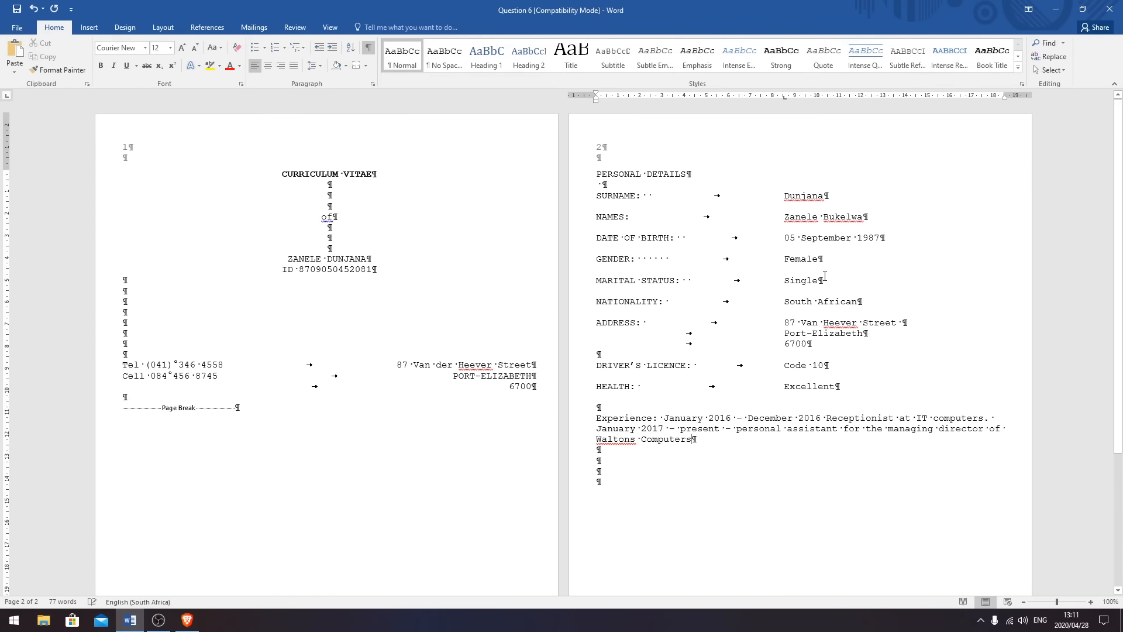
scroll(753, 292, down, 5)
scroll(755, 291, up, 5)
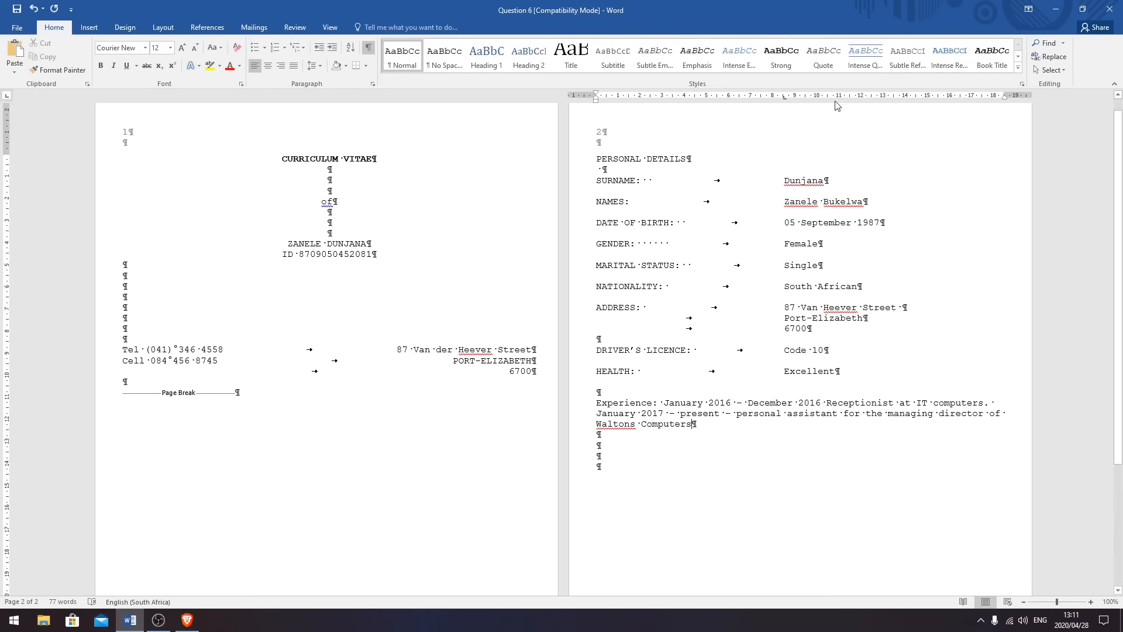
scroll(468, 231, up, 1)
click(485, 389)
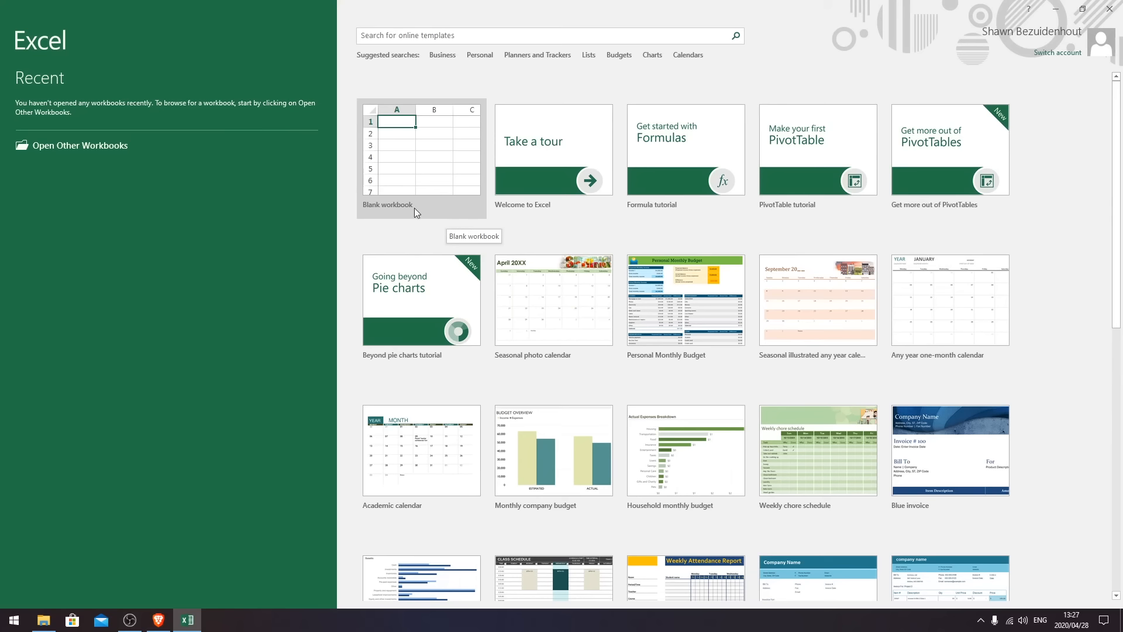
- Create a new blank workbook, then select and deselect the whole worksheet a few times
click(424, 166)
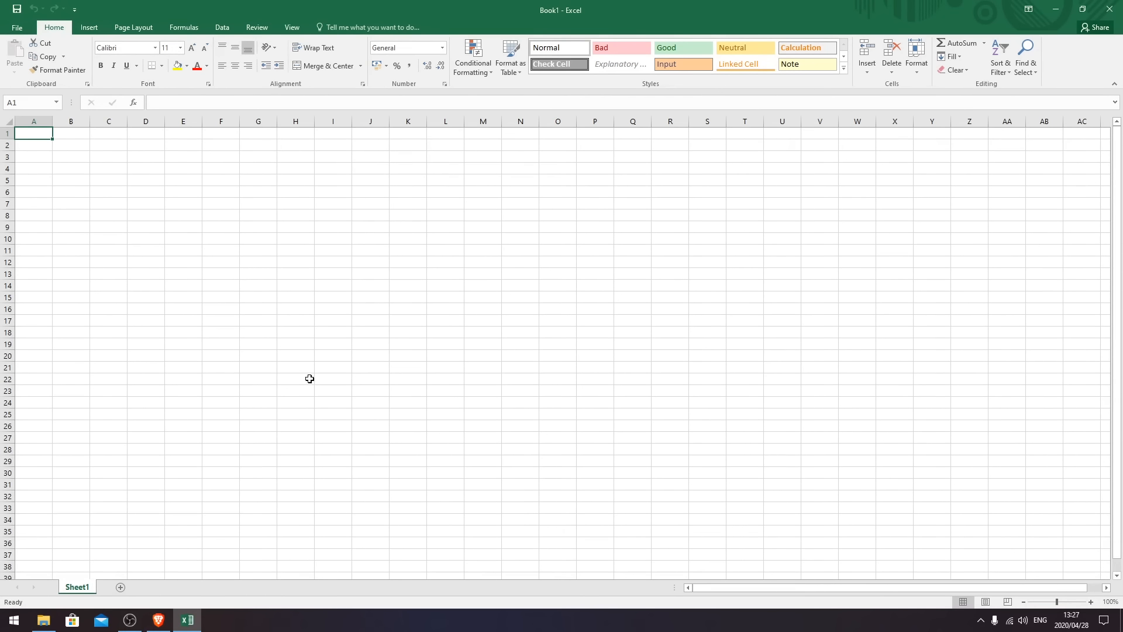
click(9, 123)
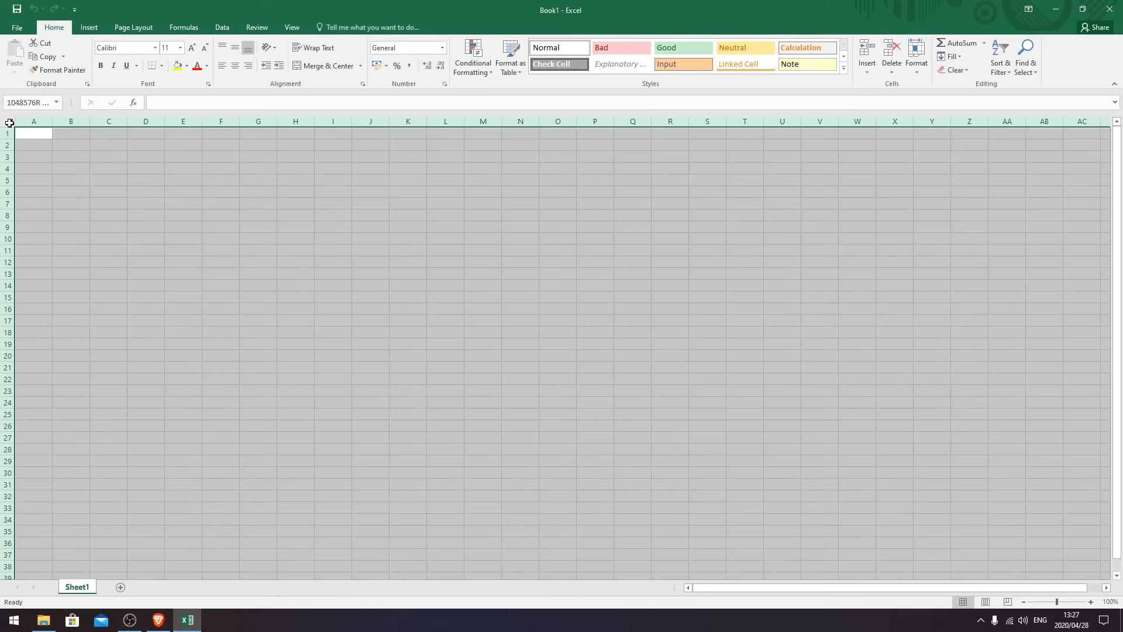
click(93, 179)
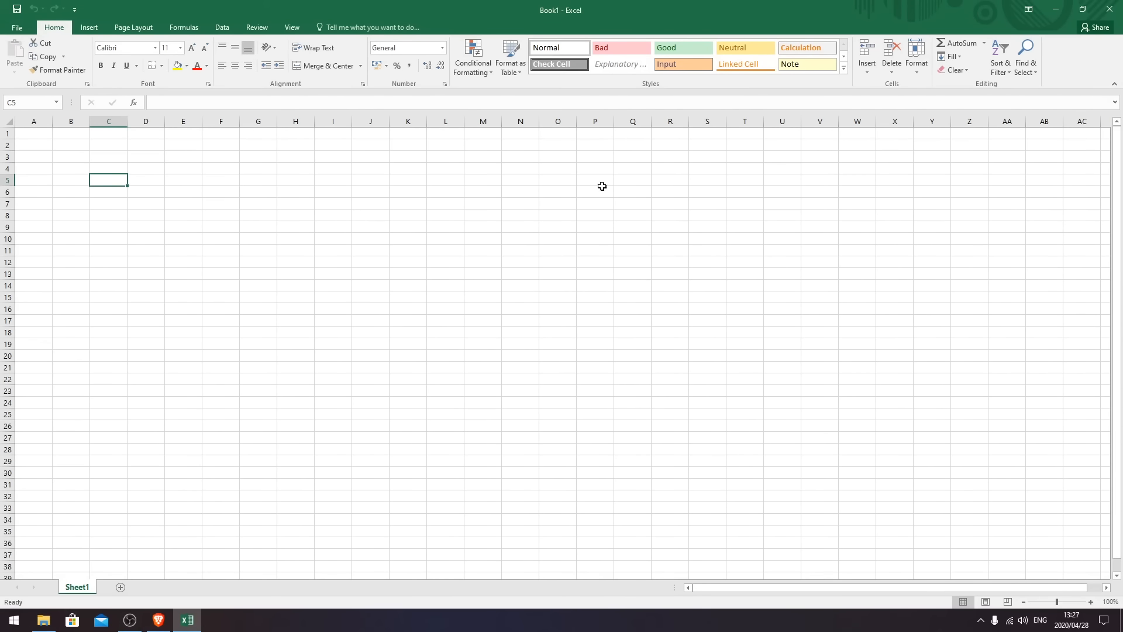
click(7, 121)
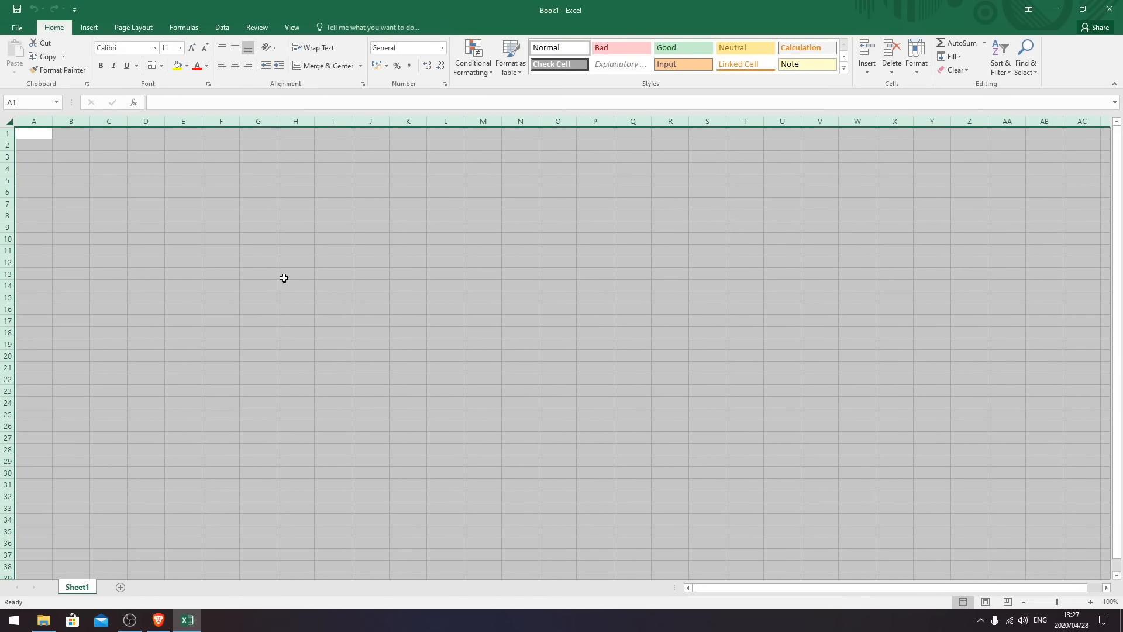
click(47, 157)
click(22, 134)
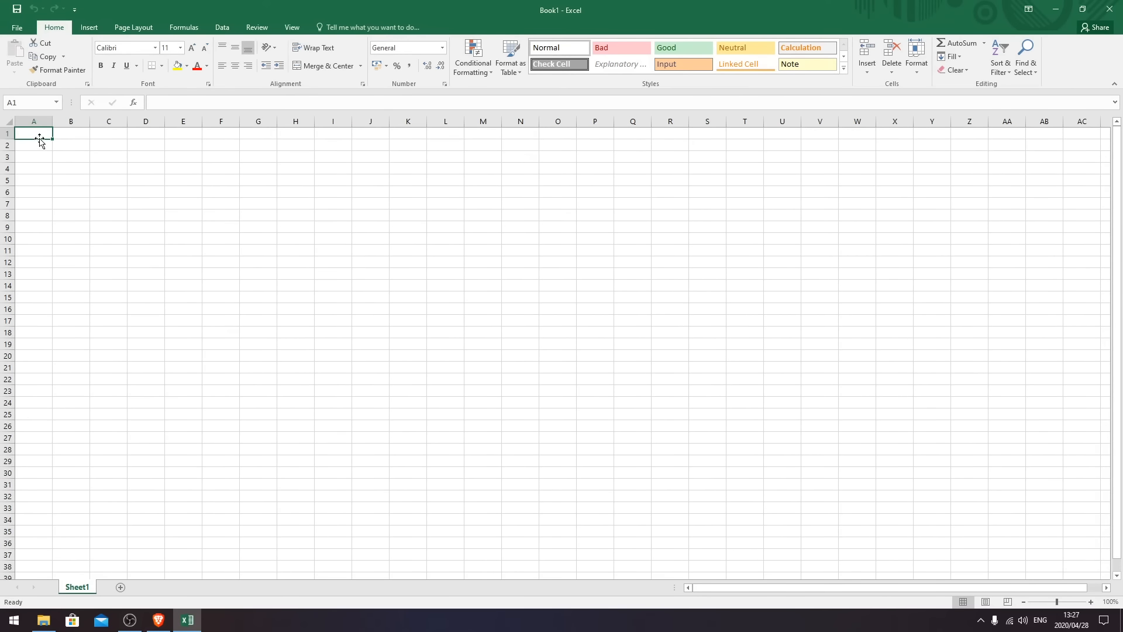
click(9, 121)
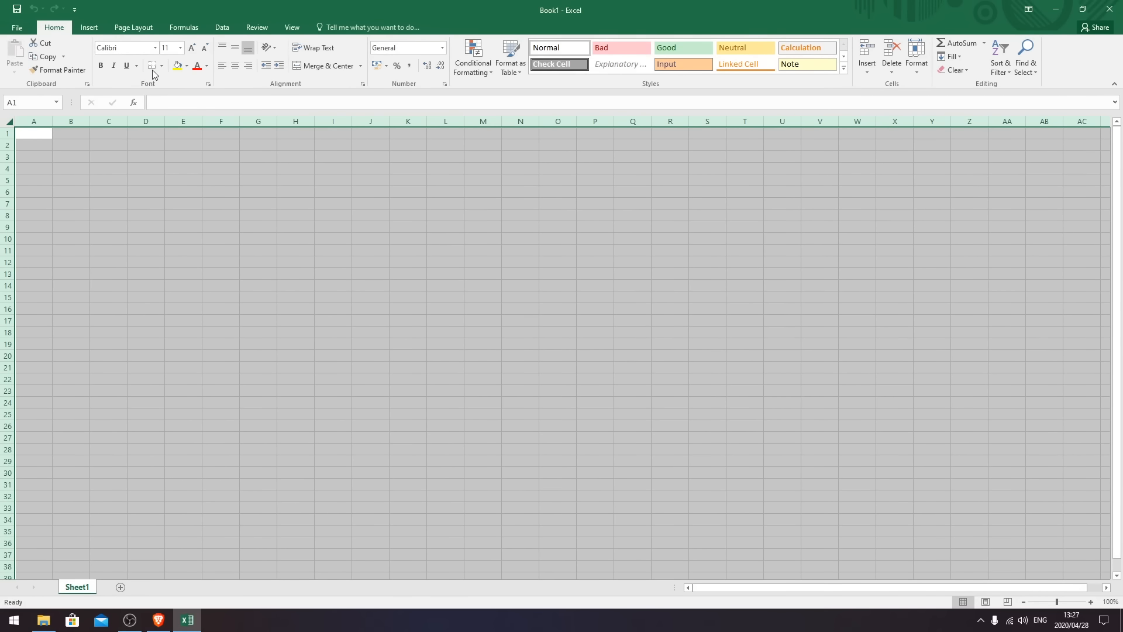
click(105, 165)
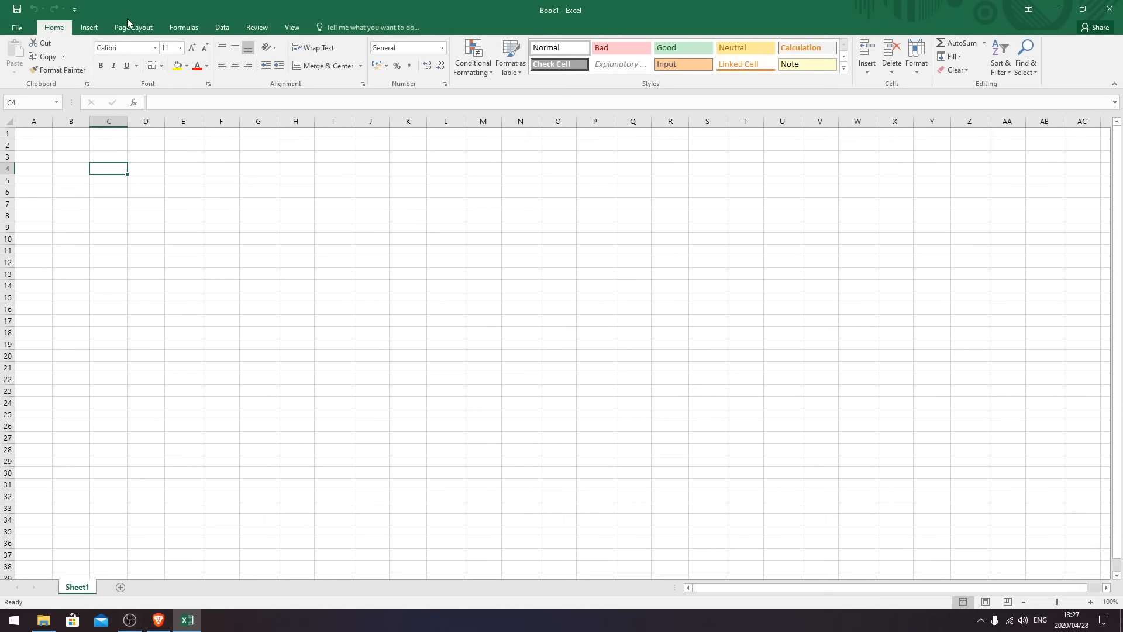
- Try Insert > Header & Footer, then switch the sheet back to Normal view
click(89, 27)
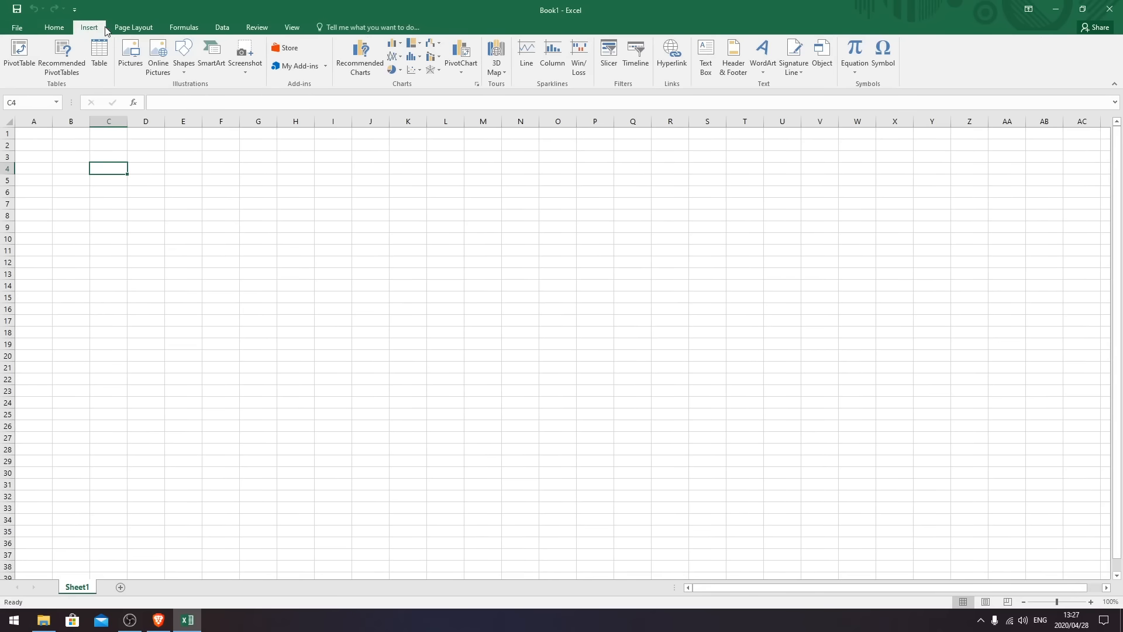
click(732, 61)
click(383, 293)
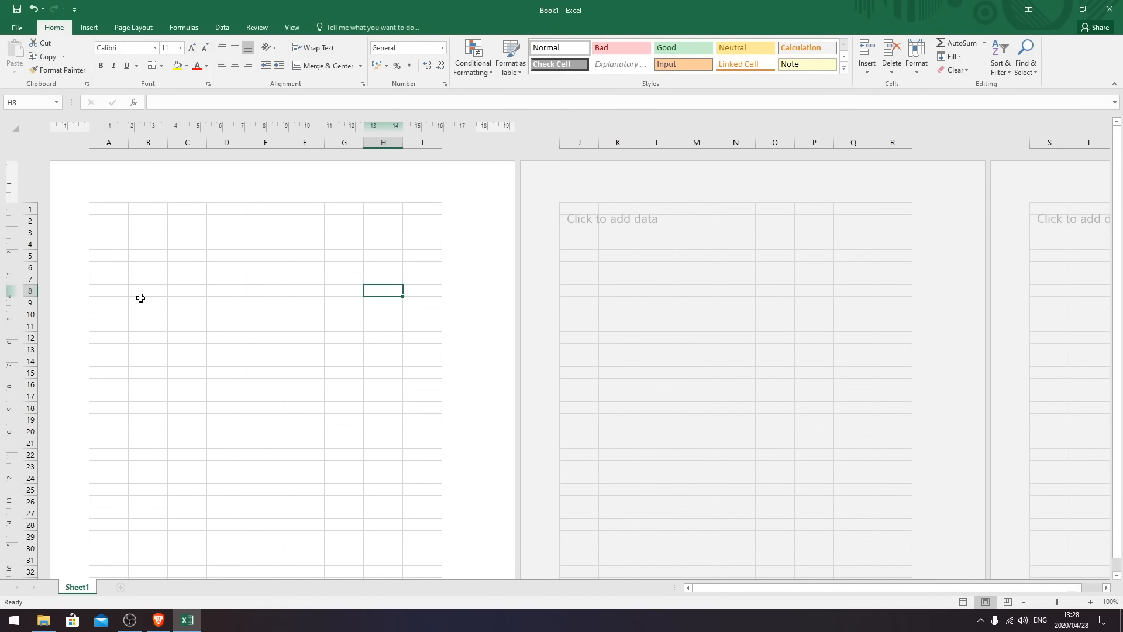
click(292, 28)
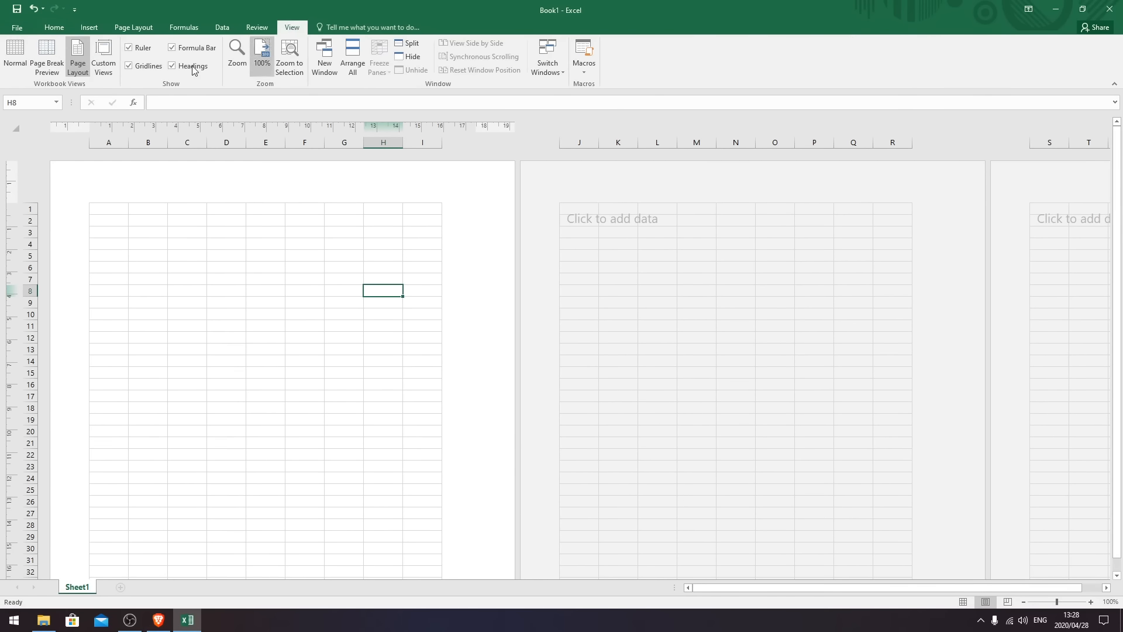
click(15, 55)
click(147, 241)
click(36, 134)
click(140, 31)
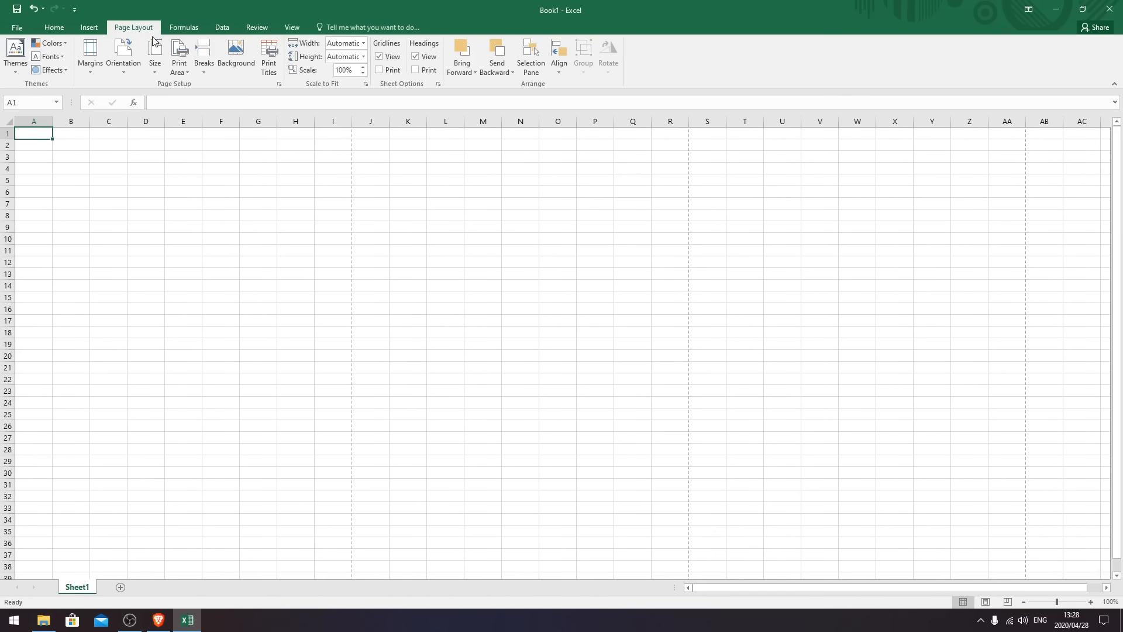
- Add a custom left page header with the candidate number above QUESTION 7A
click(279, 84)
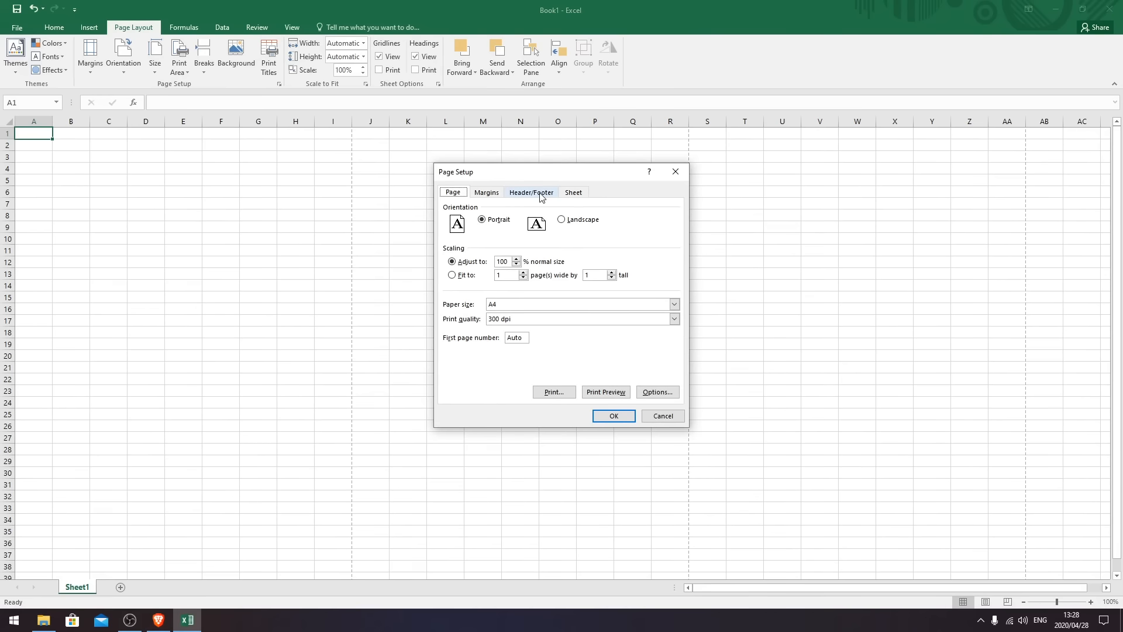
click(532, 193)
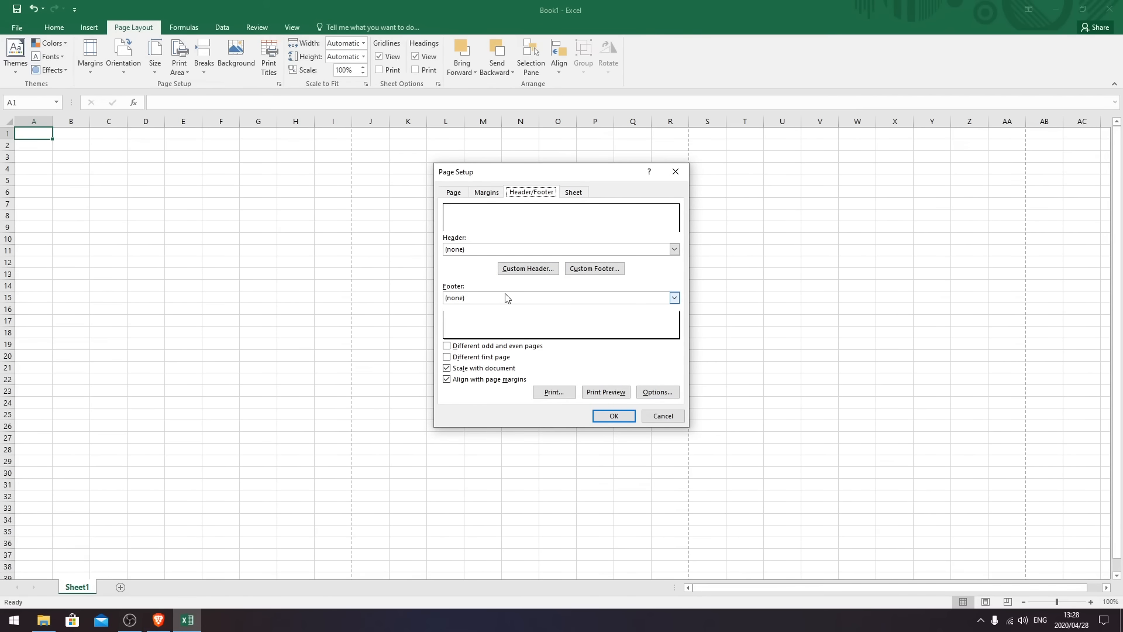
click(527, 273)
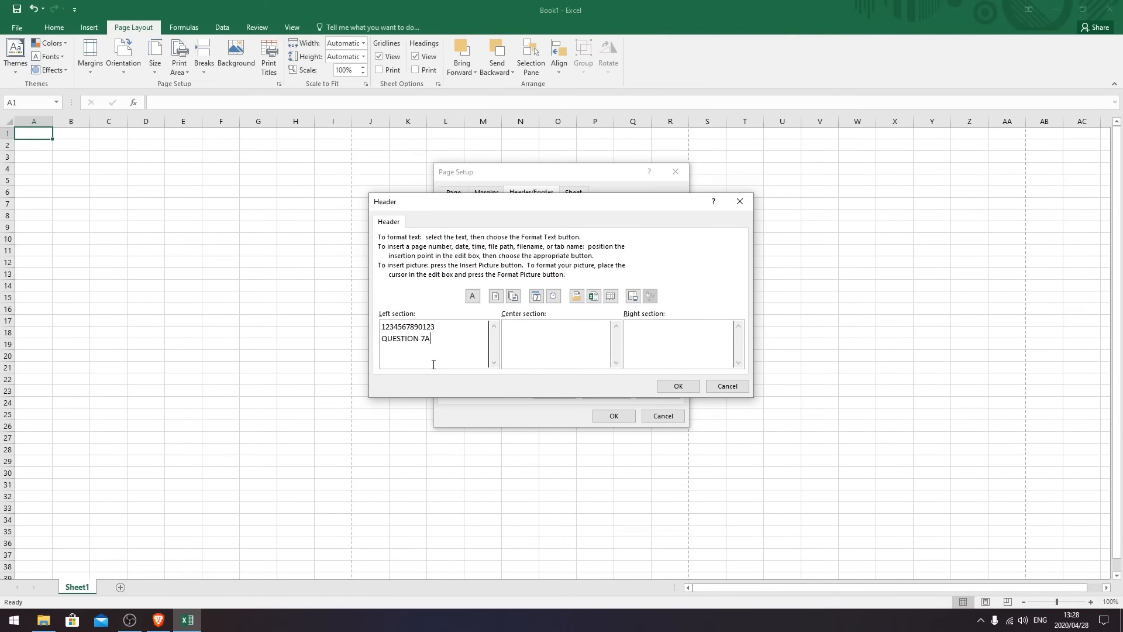
click(678, 386)
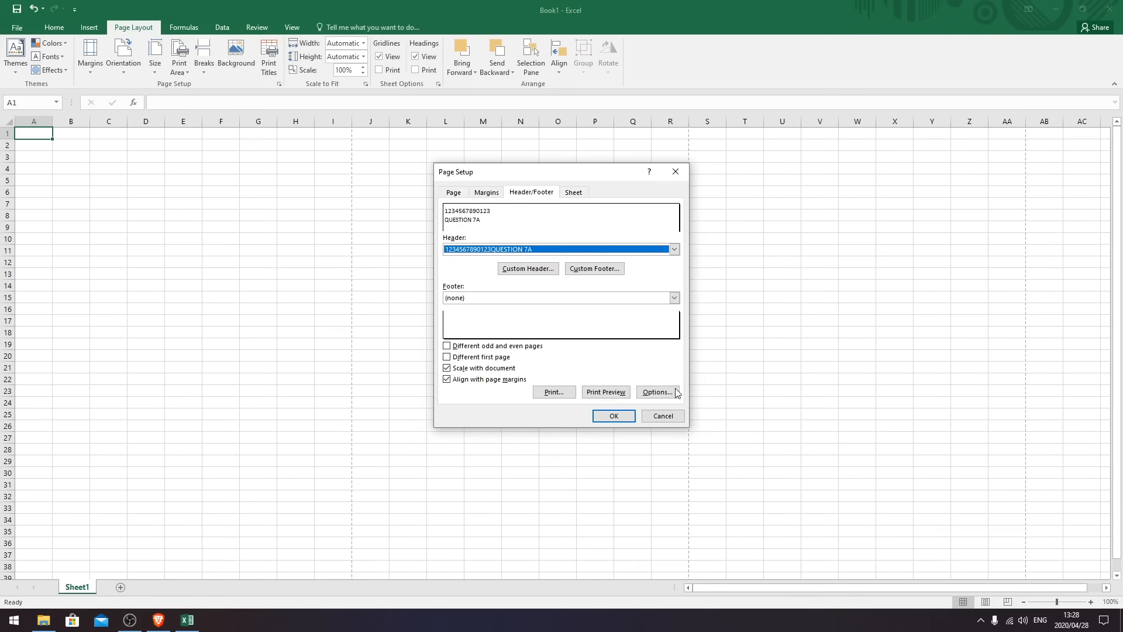
click(614, 416)
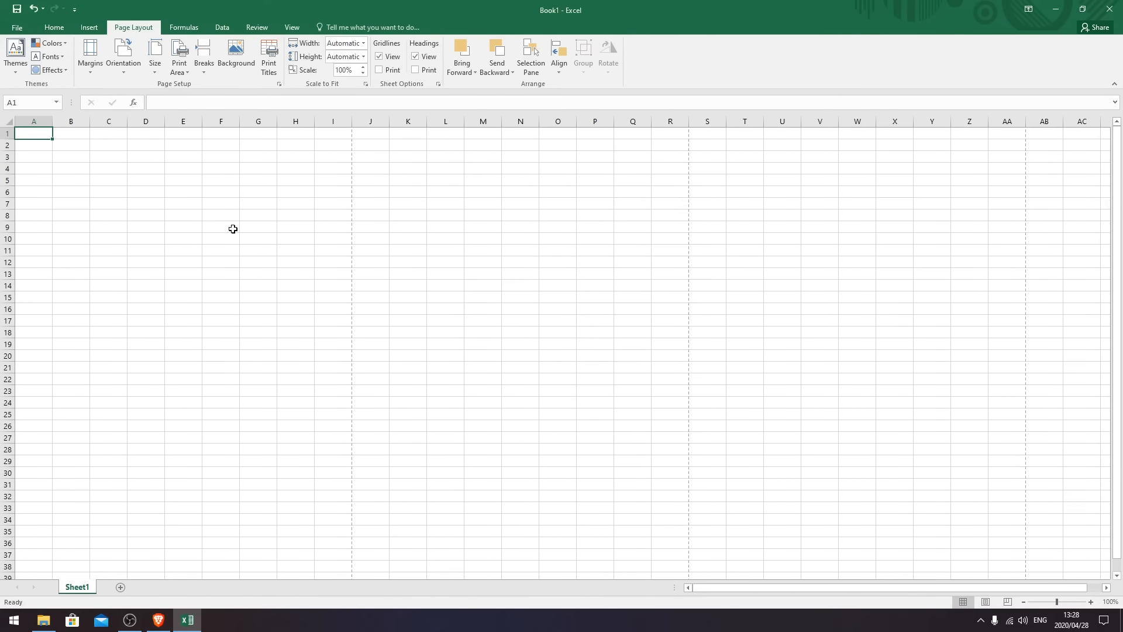
- Choose Microsoft Print to PDF as the printer in the Print backstage, then return to the sheet
click(21, 28)
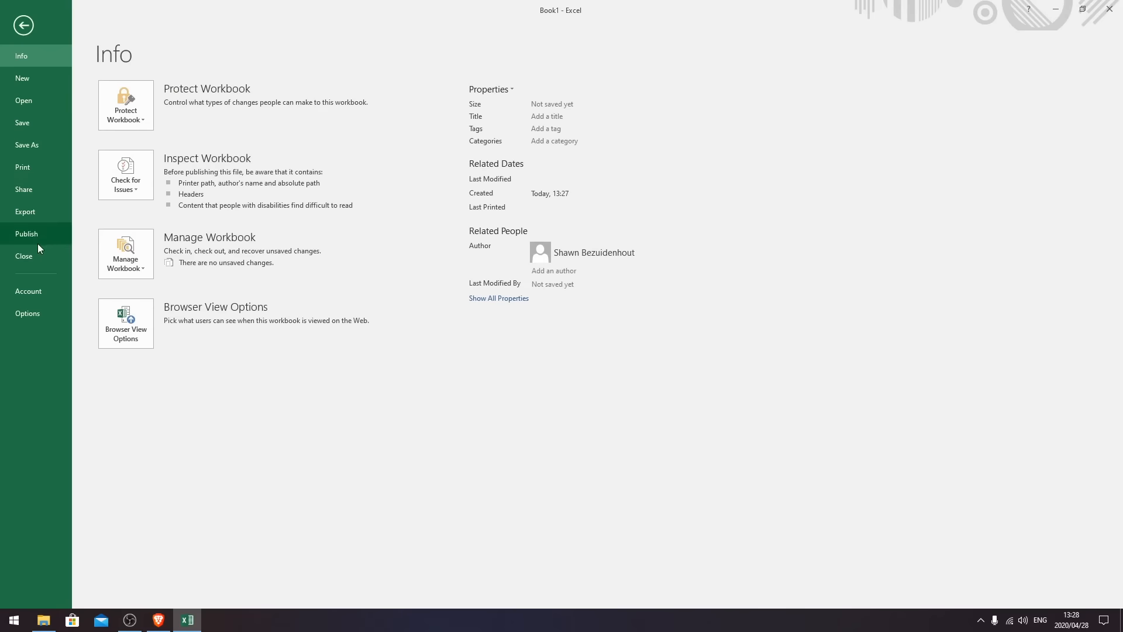
click(49, 163)
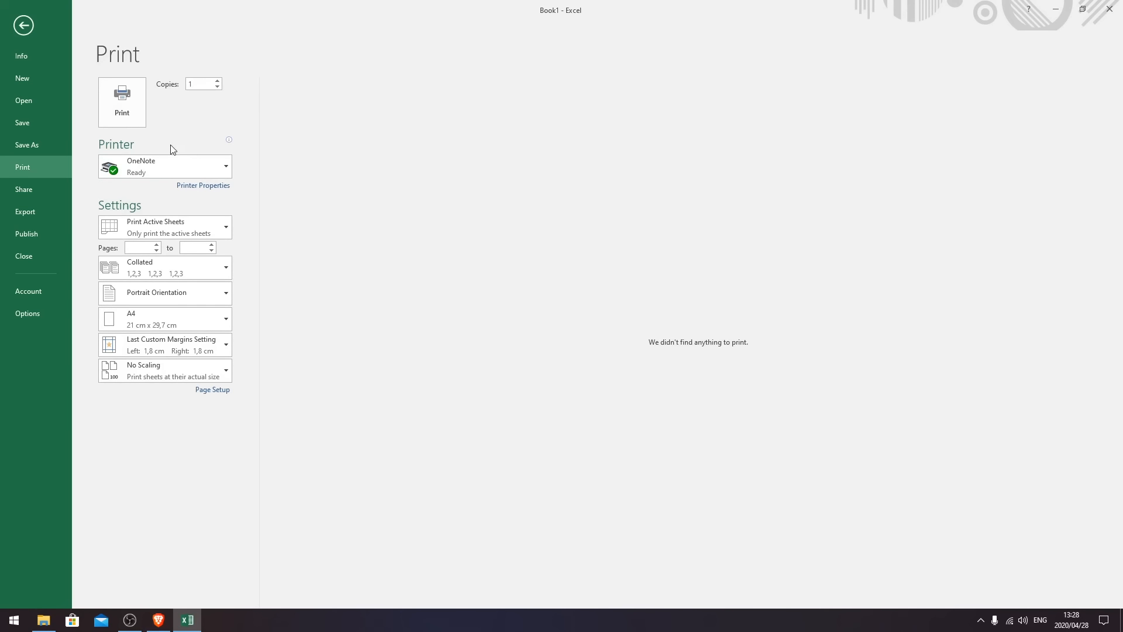
click(157, 169)
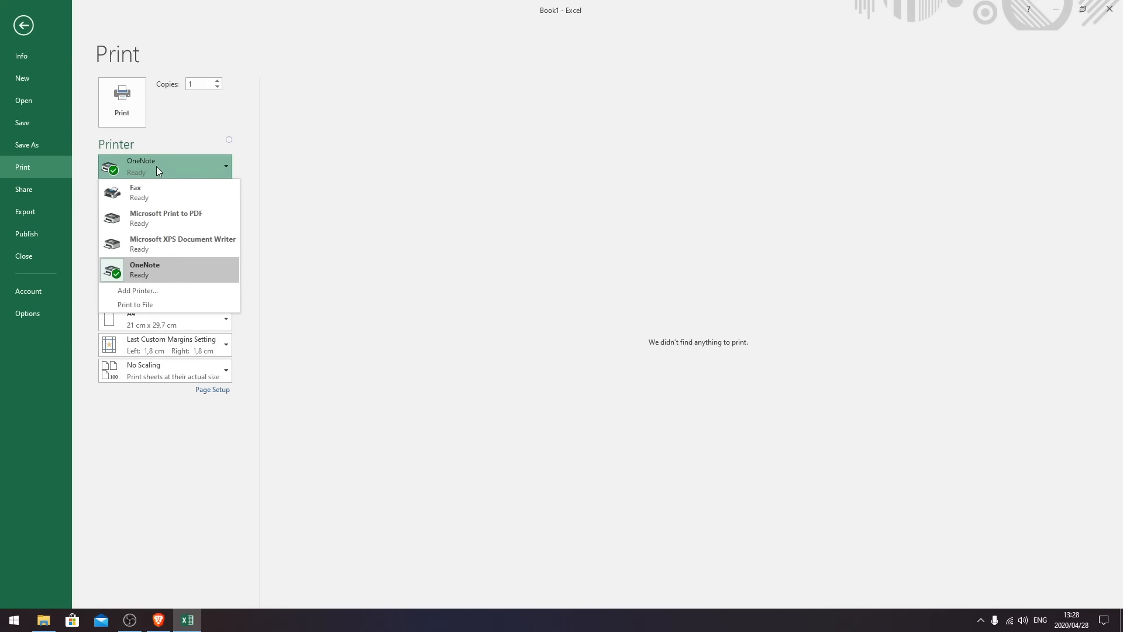
click(195, 243)
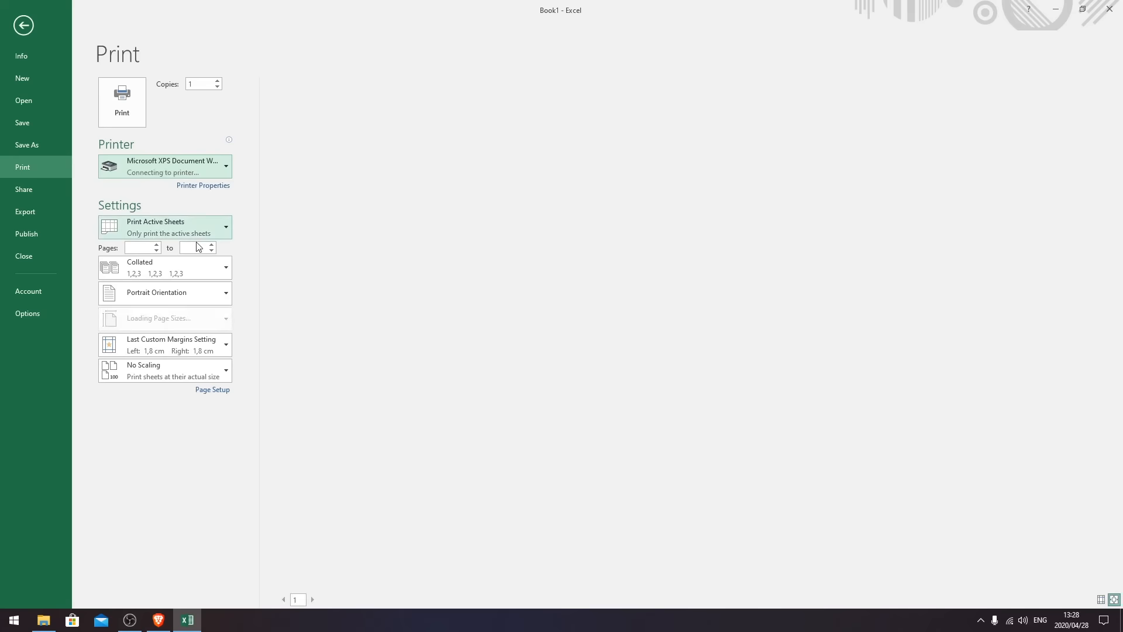
click(169, 166)
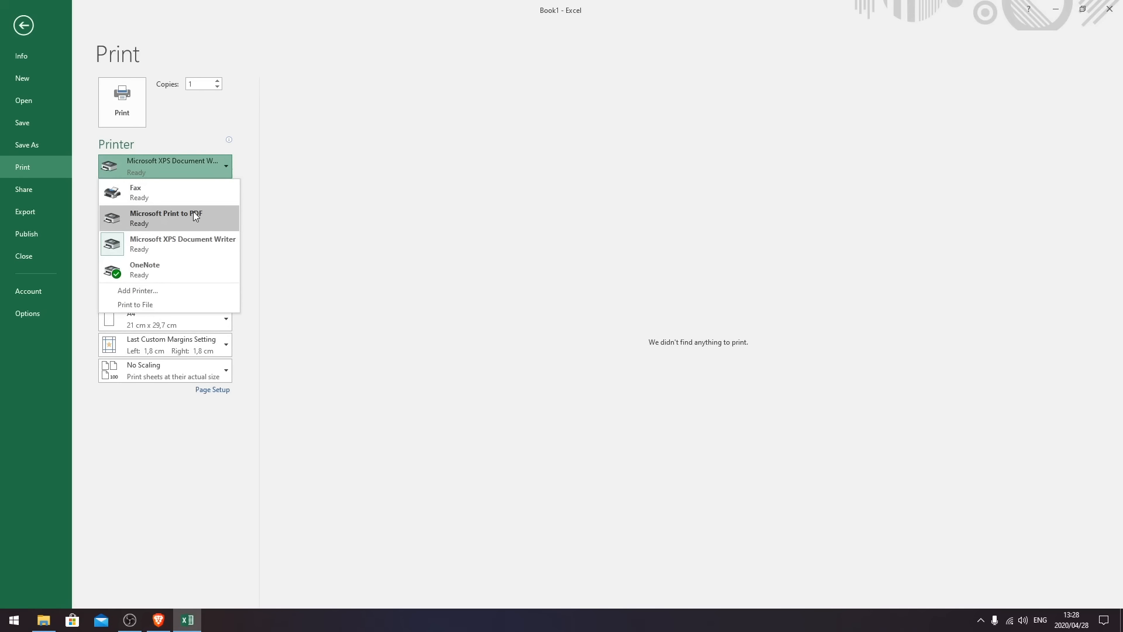
click(193, 212)
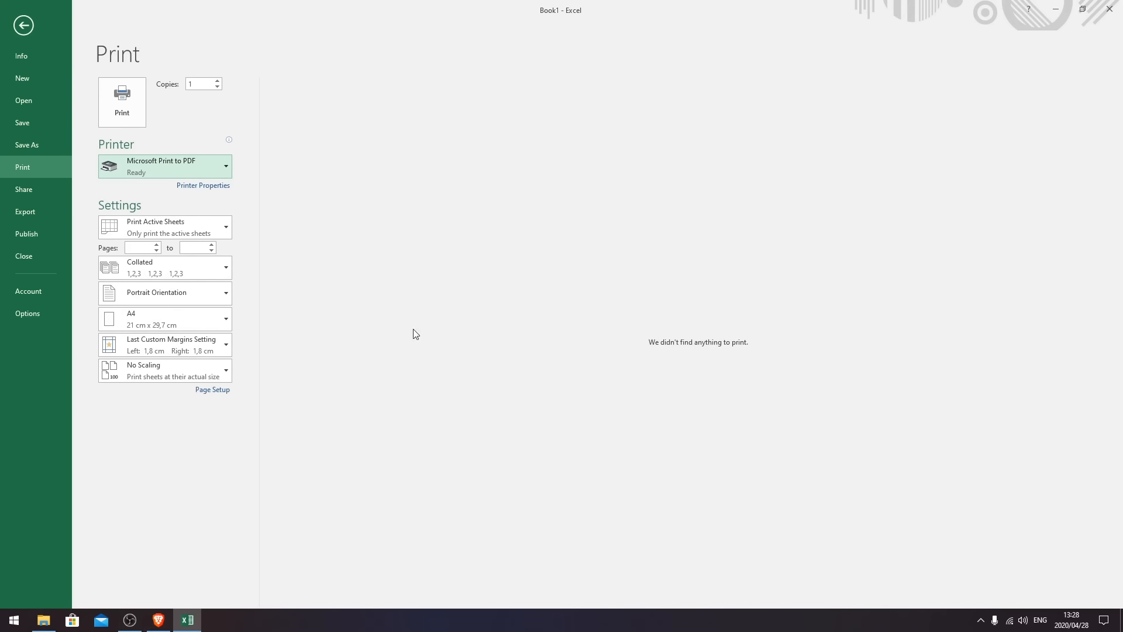
click(24, 25)
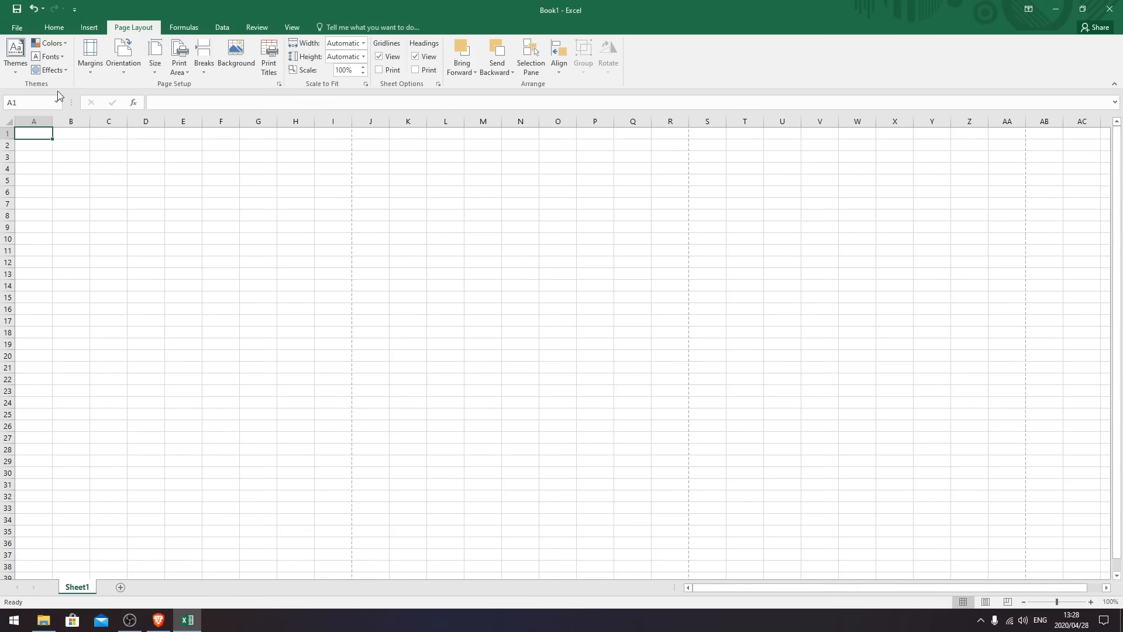
click(146, 308)
- Select various columns, rows and cells on the Home tab, briefly resizing column A and restoring it
click(52, 29)
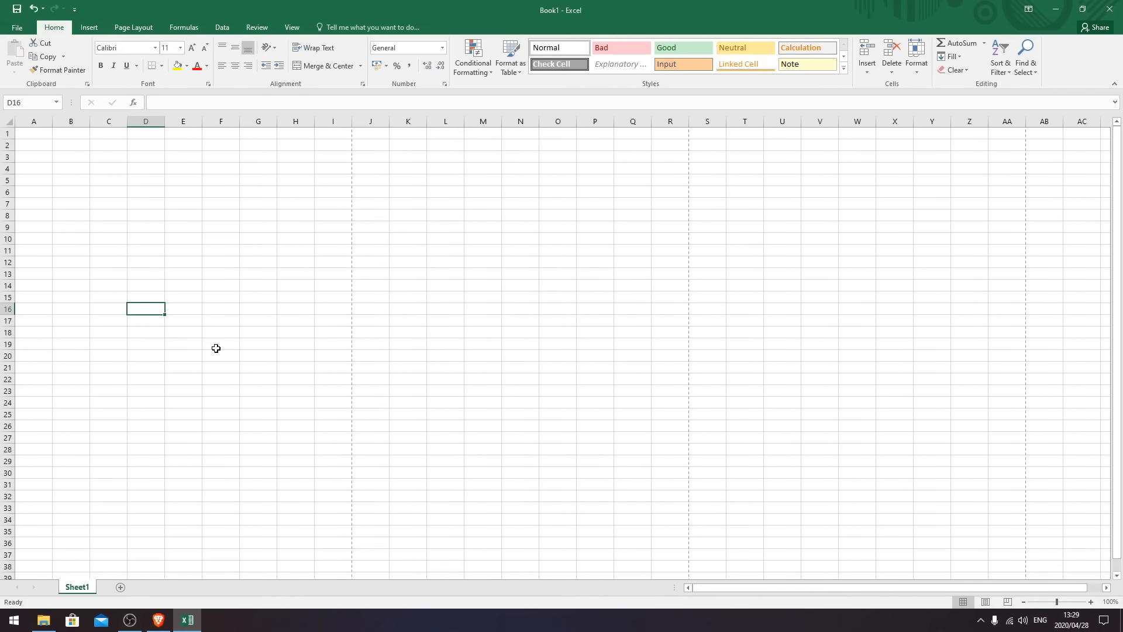
click(34, 121)
click(82, 120)
click(93, 121)
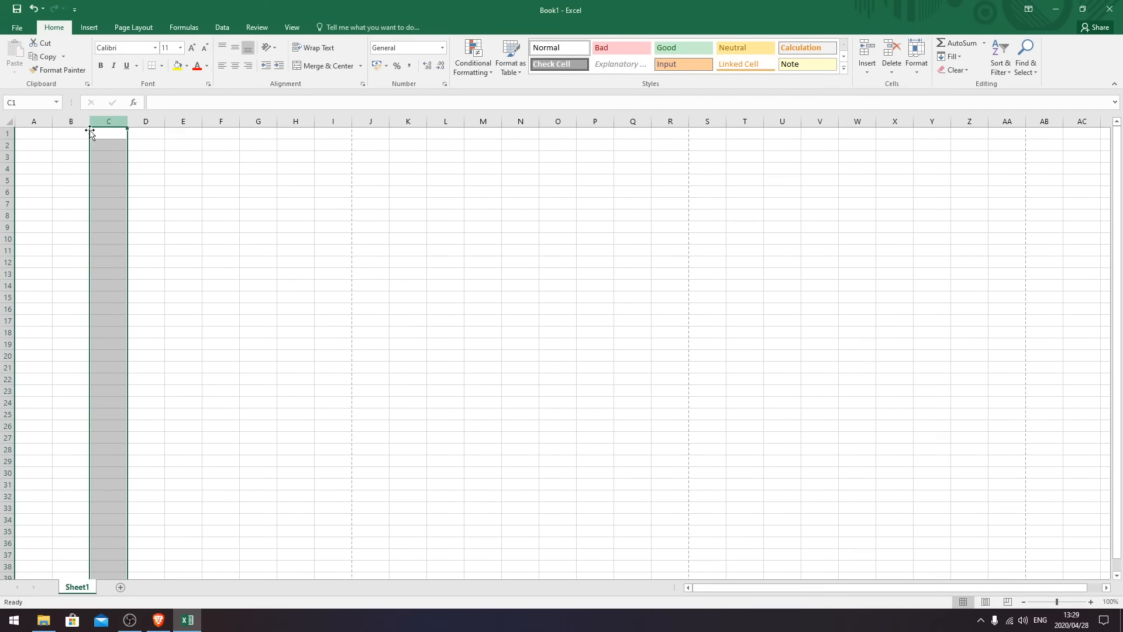
click(7, 133)
click(7, 168)
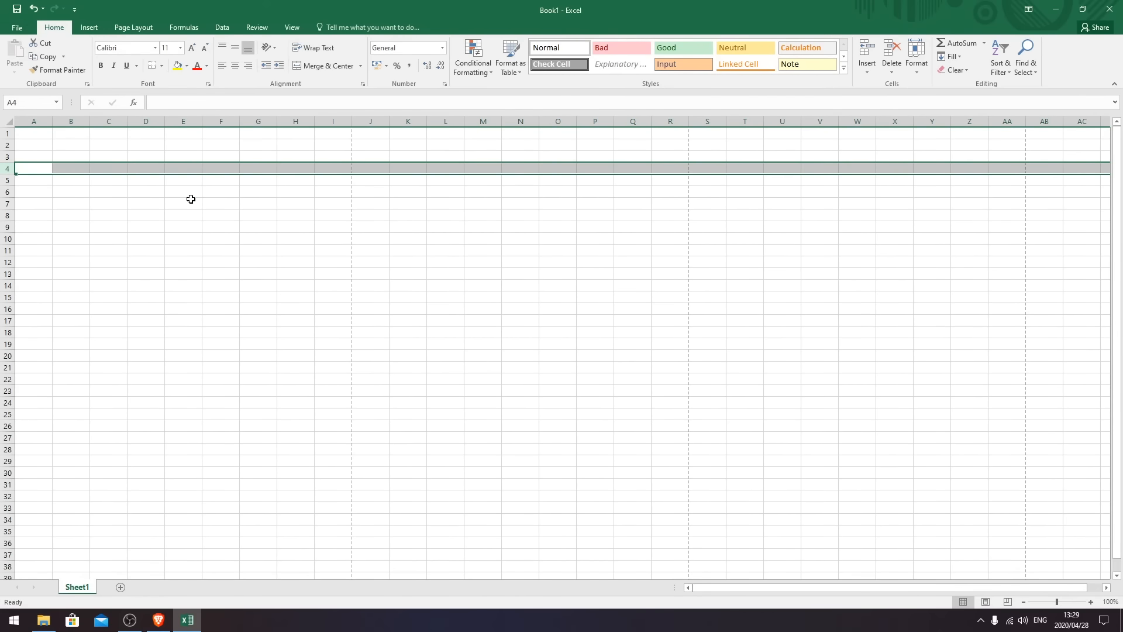
click(146, 215)
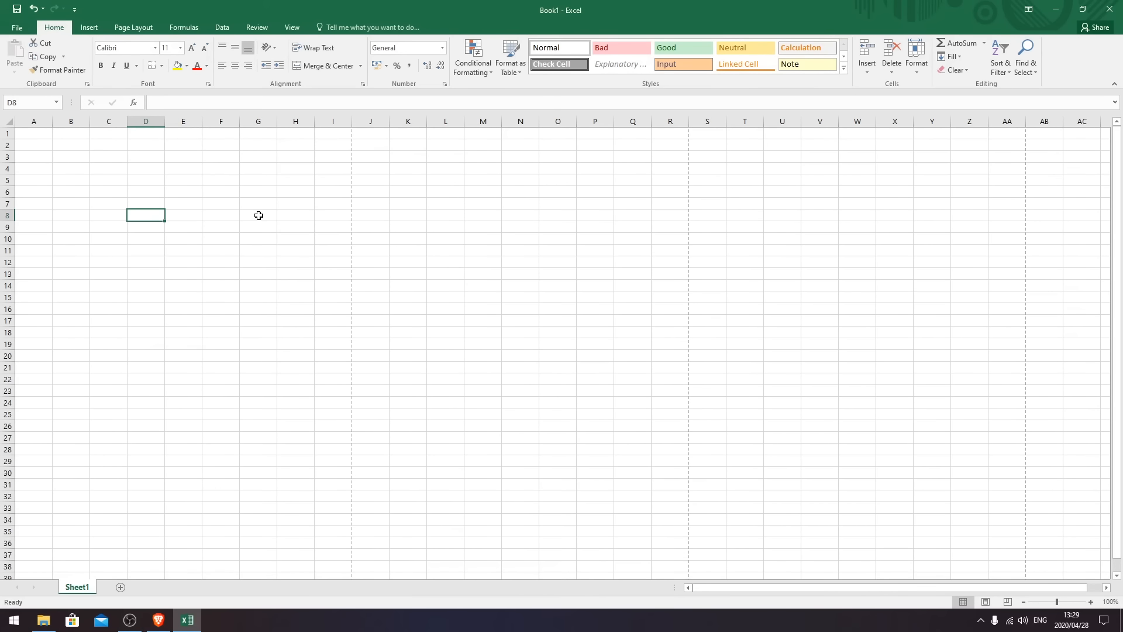
click(220, 172)
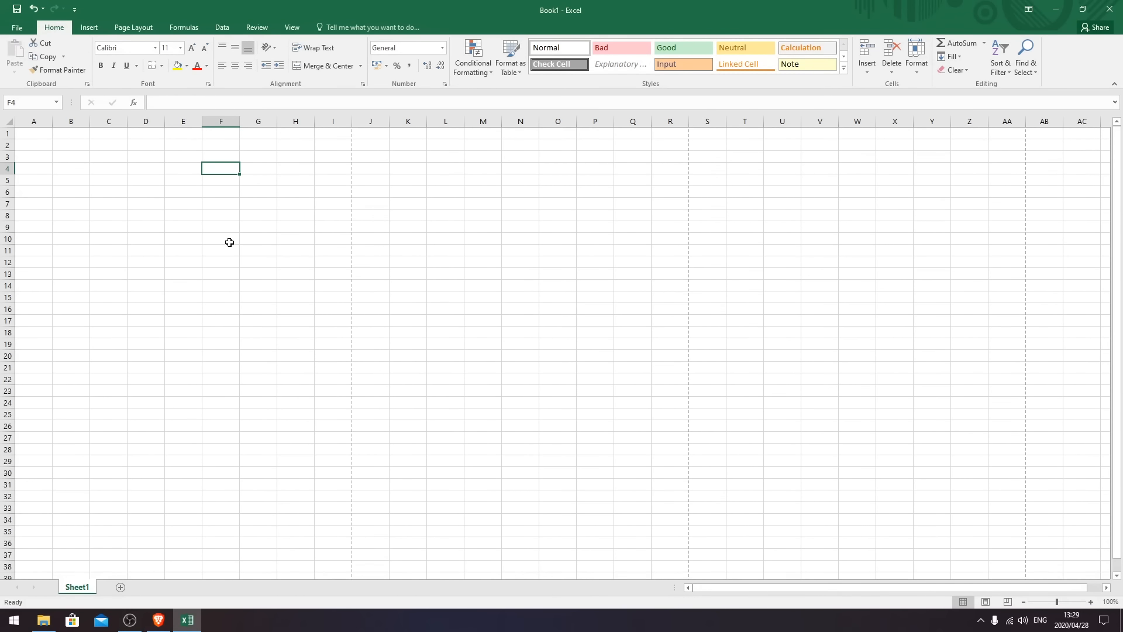
mouse_move(52, 121)
mouse_down()
mouse_move(78, 121)
mouse_move(42, 121)
mouse_move(51, 125)
mouse_up()
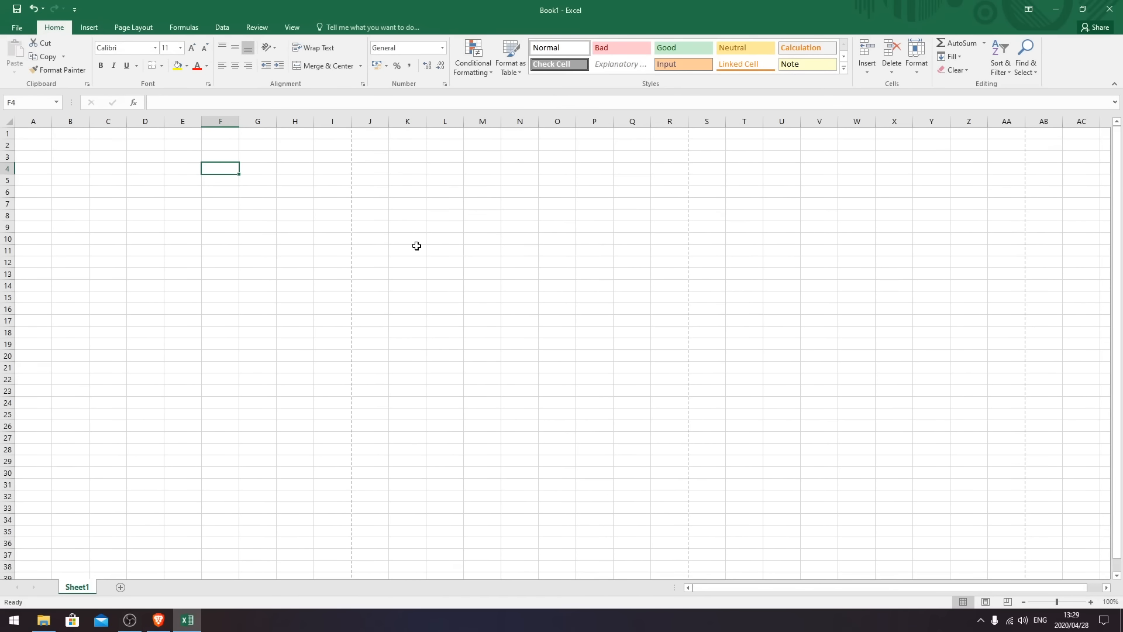
click(190, 250)
- Set the page orientation to Landscape
click(144, 30)
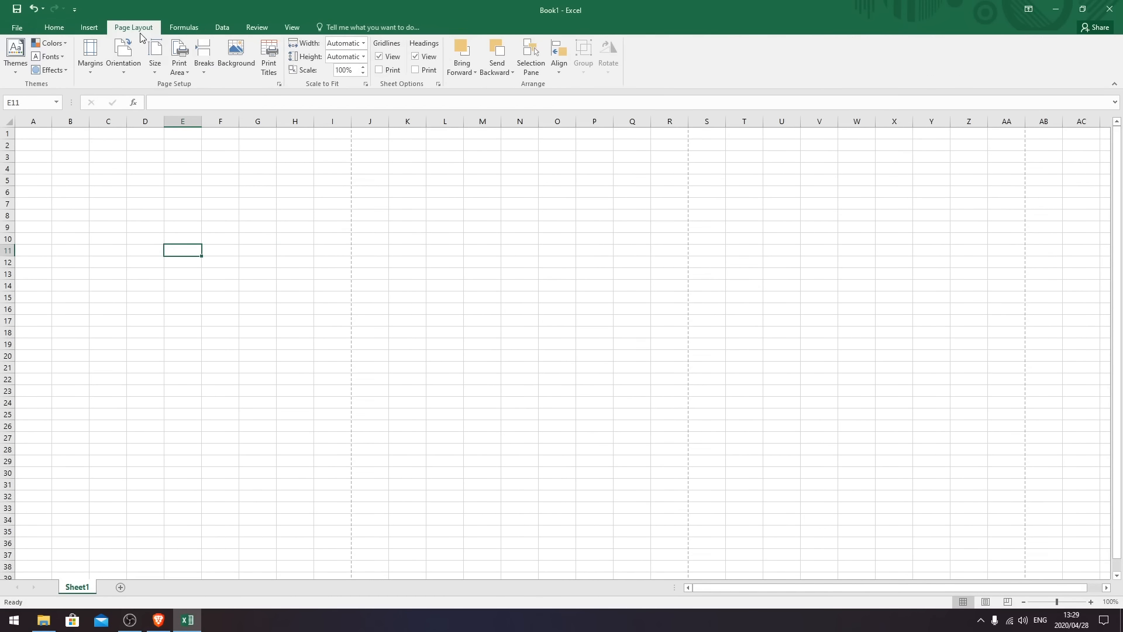
click(124, 67)
click(140, 116)
click(303, 213)
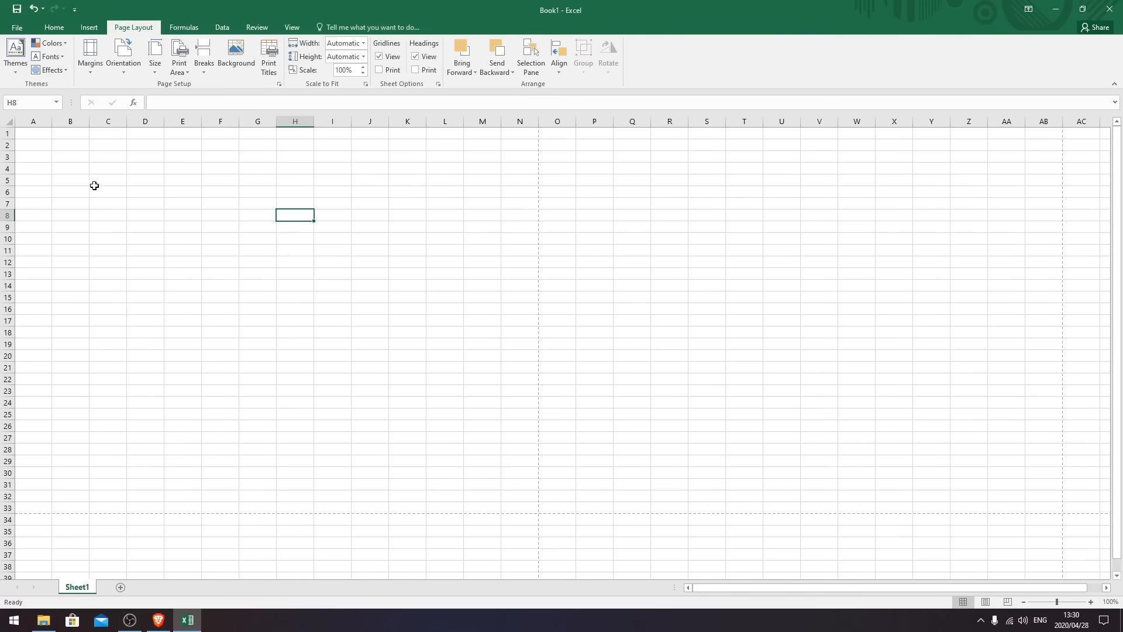
- Enter PAYSLIP FOR THE MONTH OF DECEMBER in A1, then Name, Designation, Department, Working Days in A3:A6
click(36, 139)
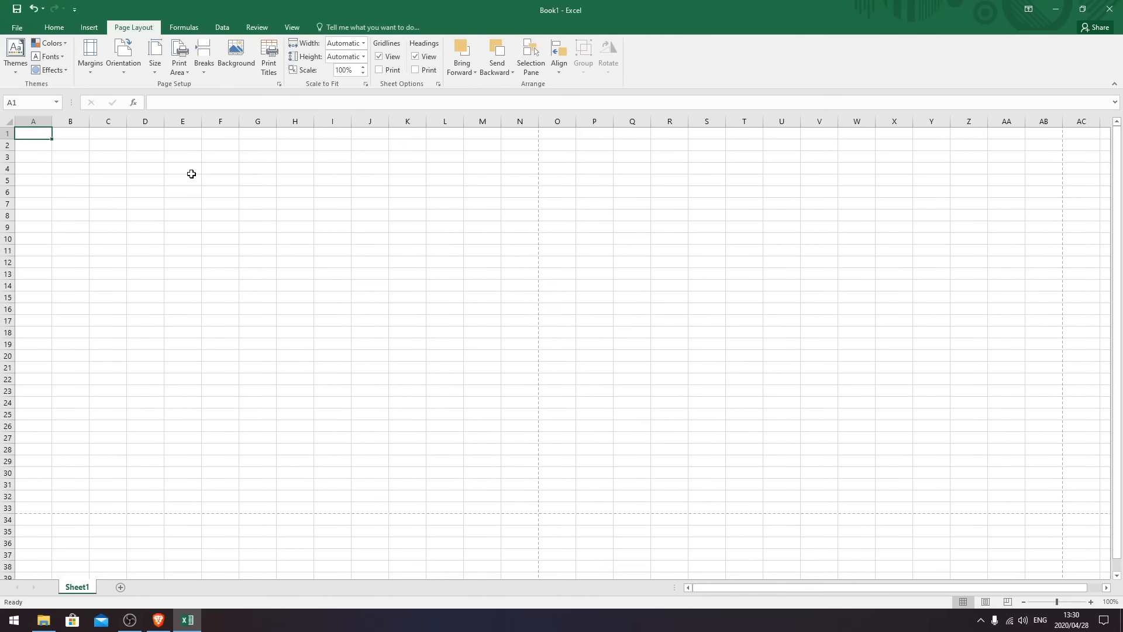
text(P)
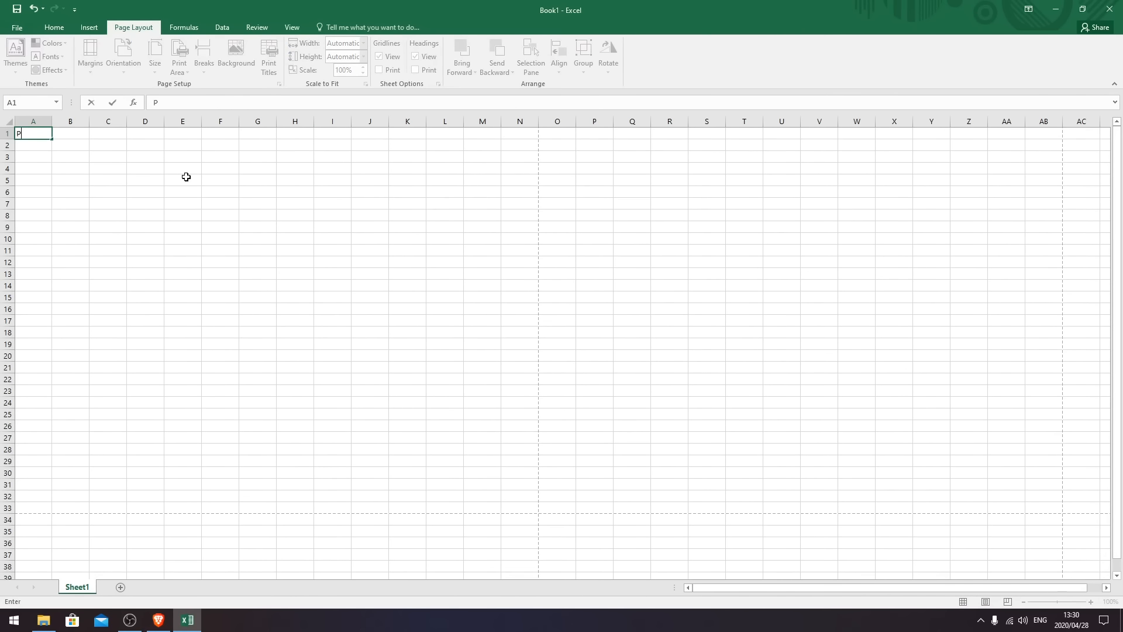
text(AYSLIPO)
text(FOR THE MONT)
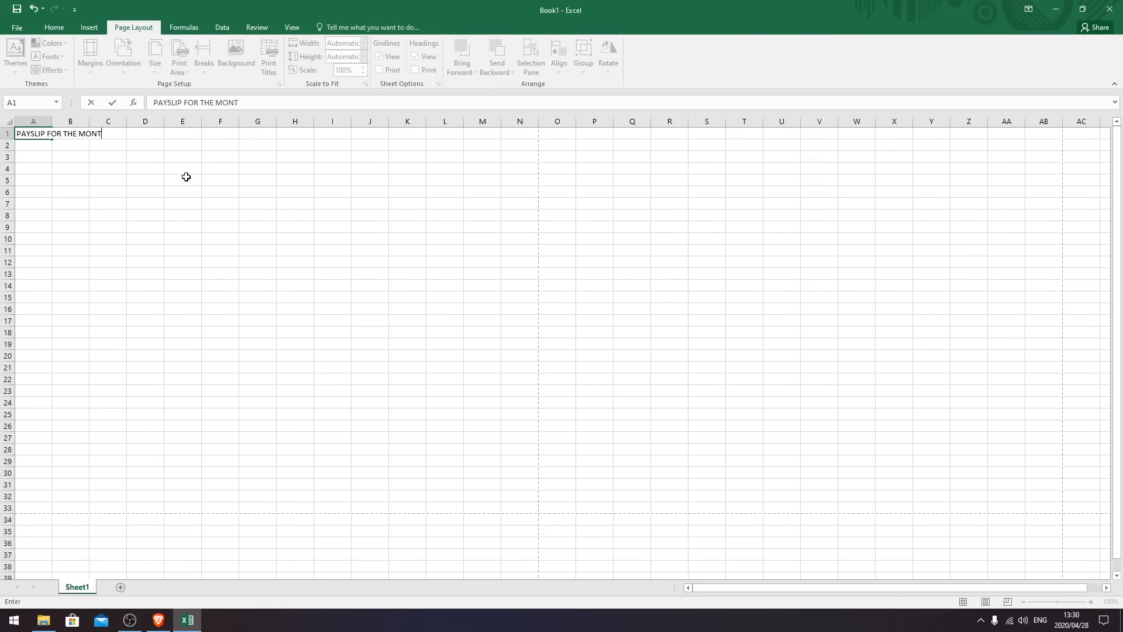
text(H OF DECEMBER)
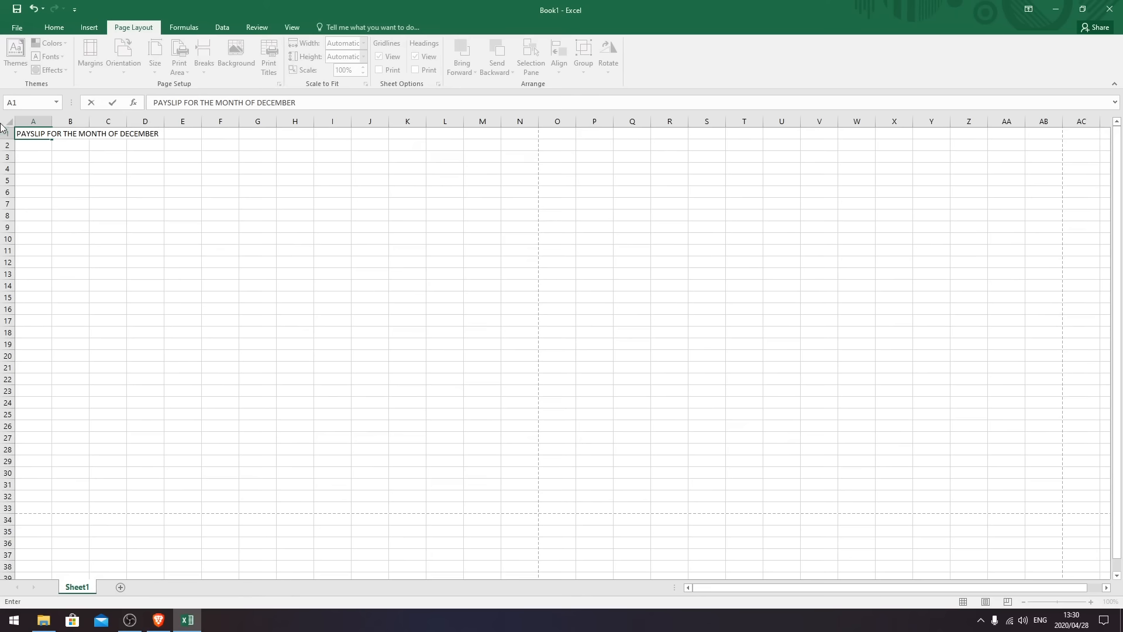
click(30, 156)
text(Name)
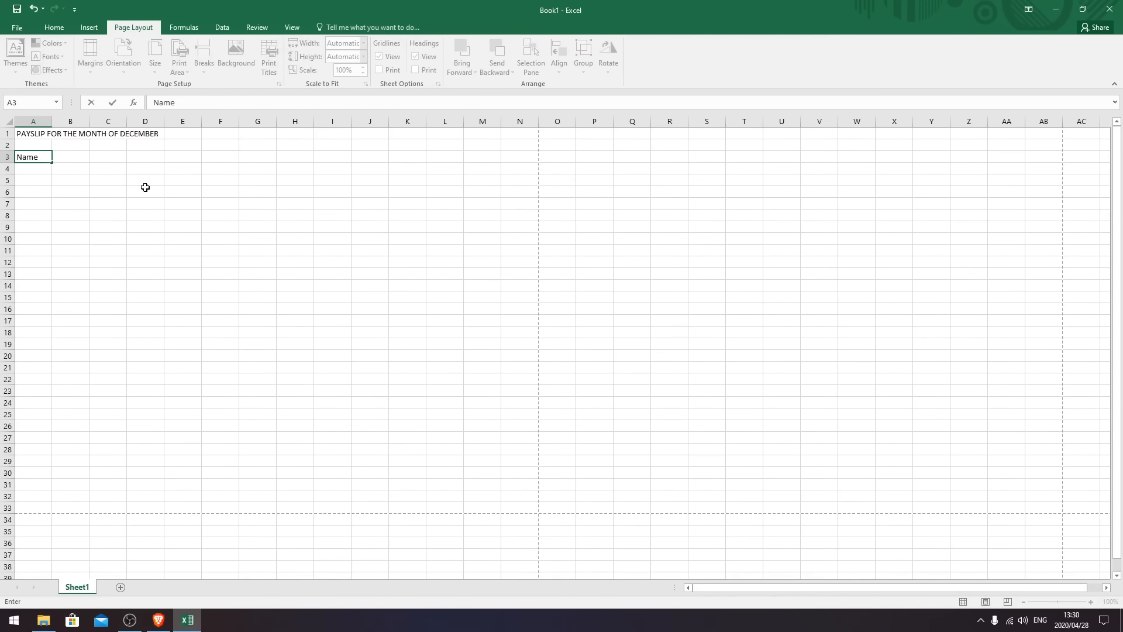
key(Return)
text(Des)
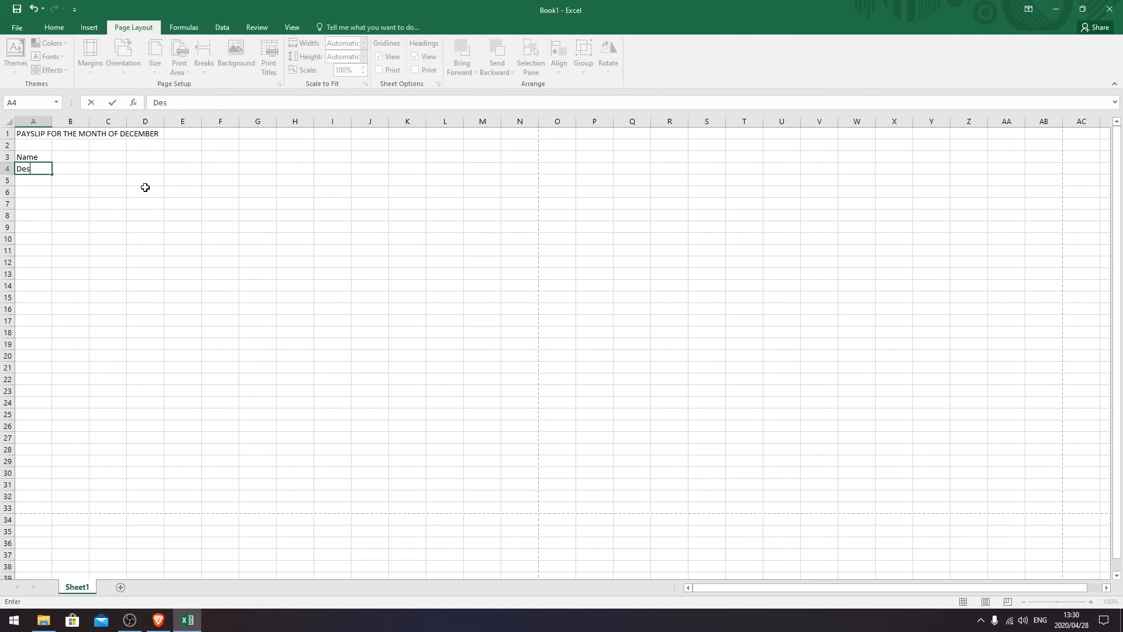
text(ignation)
key(Return)
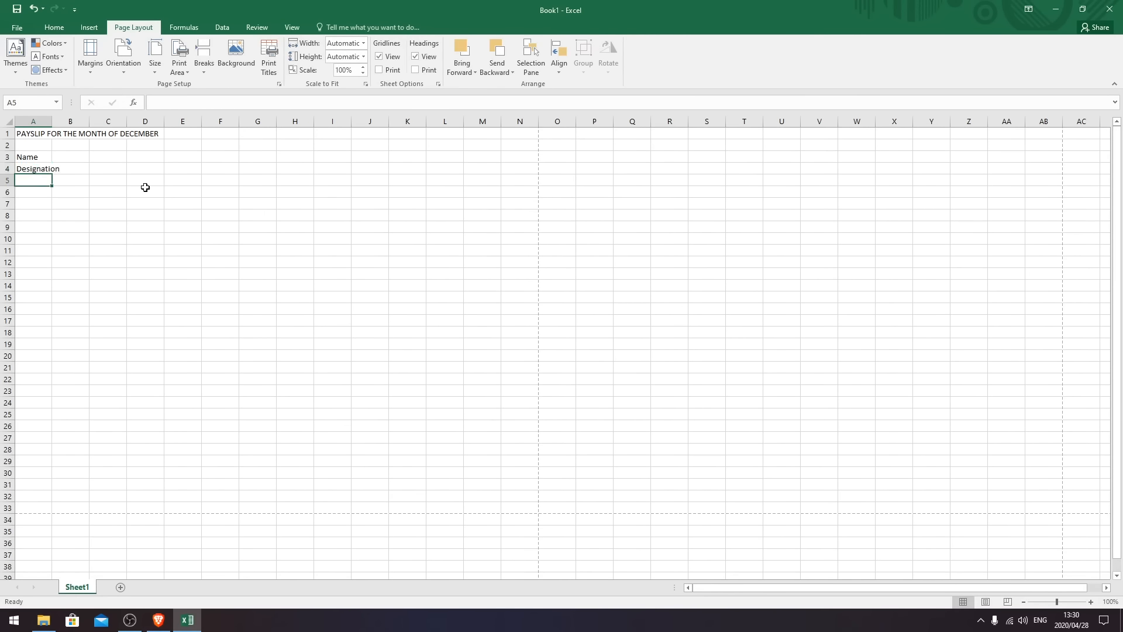
text(Department)
key(Return)
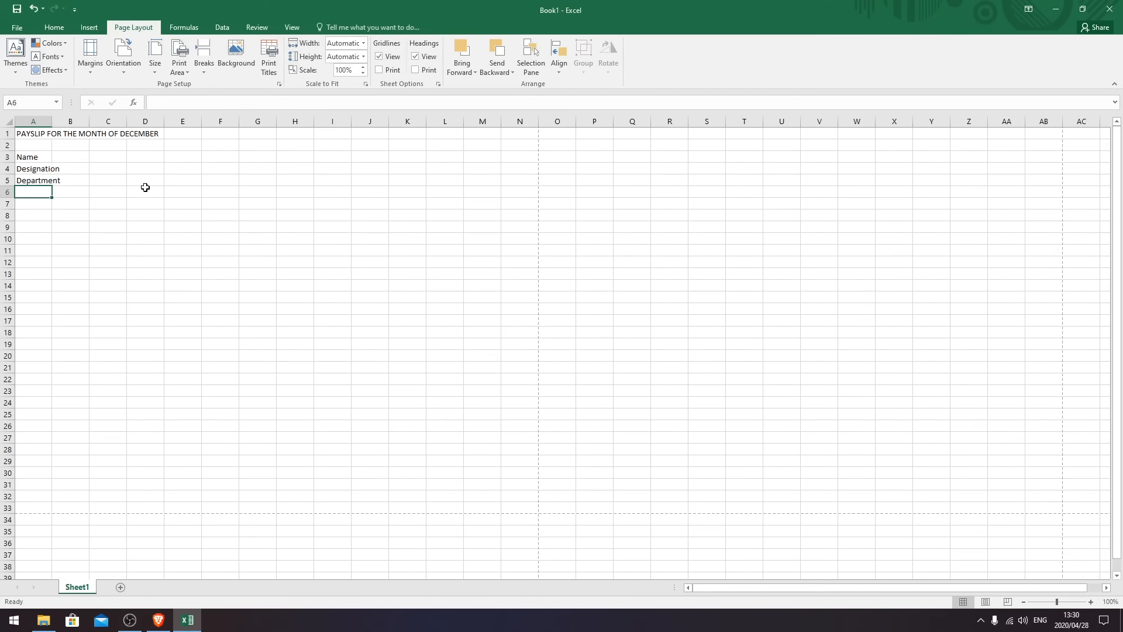
text(Working)
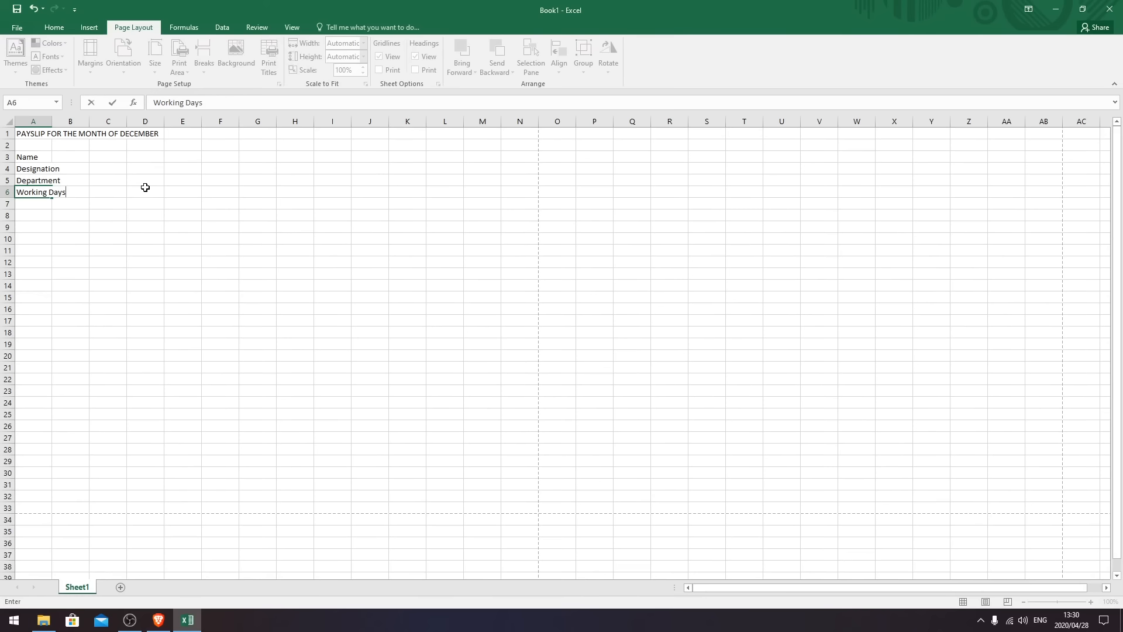
text( Days)
- Widen column A to fit the labels
click(70, 298)
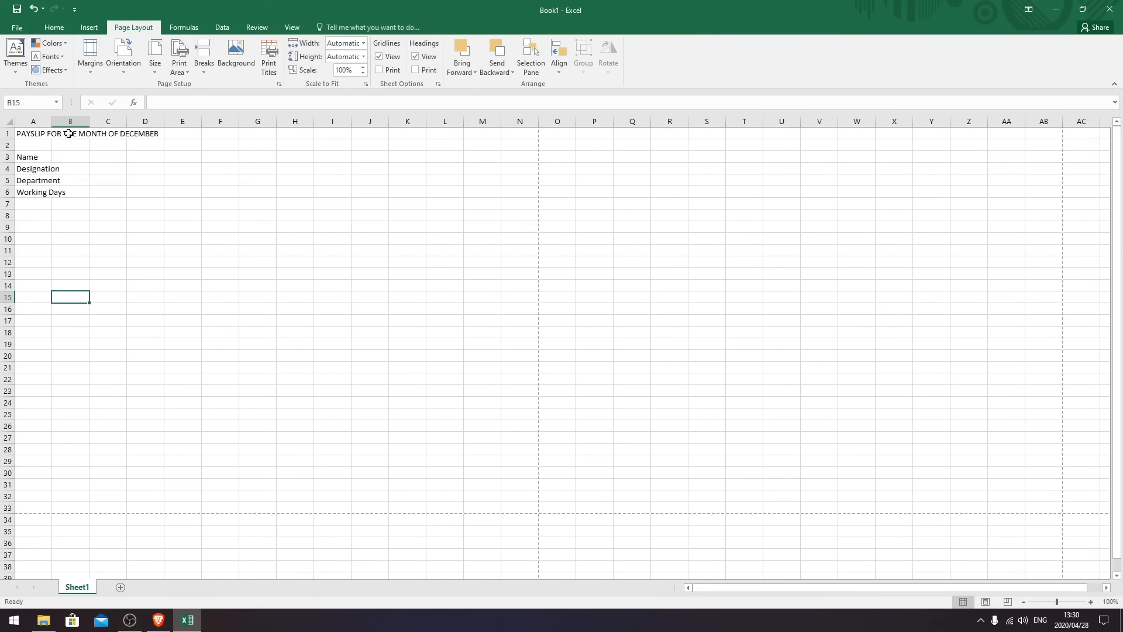
drag(52, 121, 64, 121)
drag(73, 121, 73, 121)
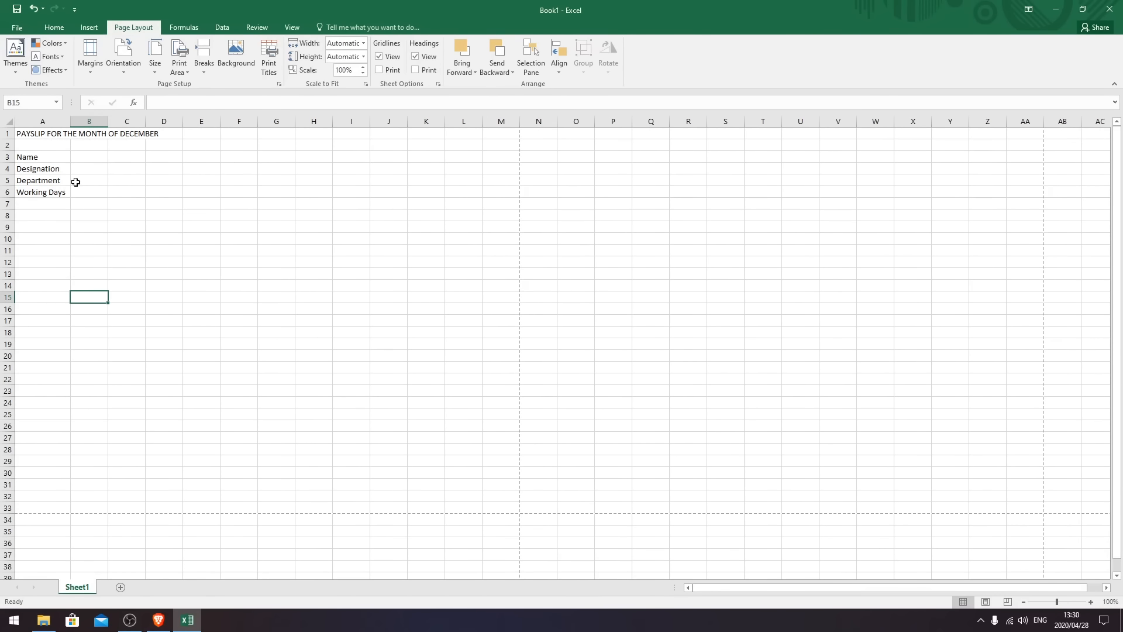
- Enter the employee's name, Administration Clerk and Administration in B3:B5, then widen column B
click(96, 157)
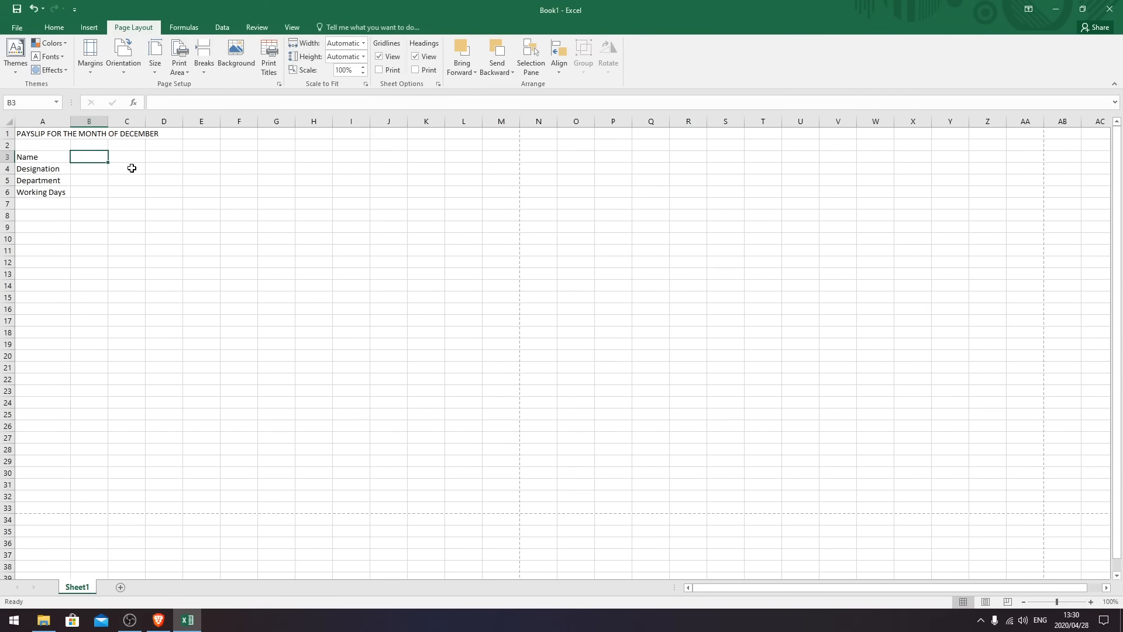
text(Saraah D)
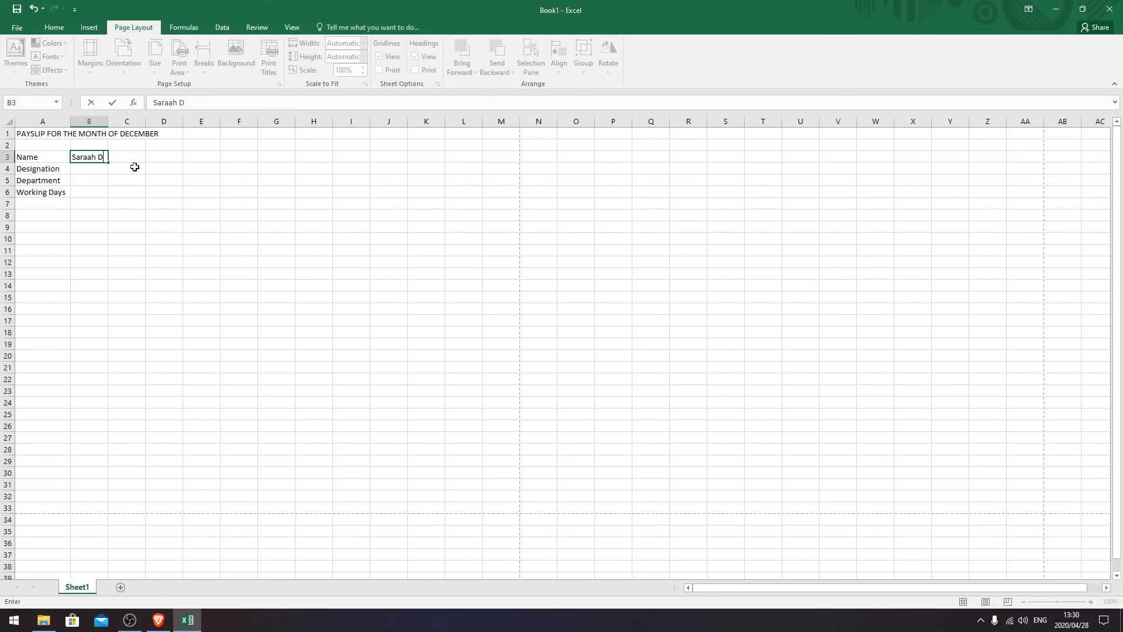
key(Return)
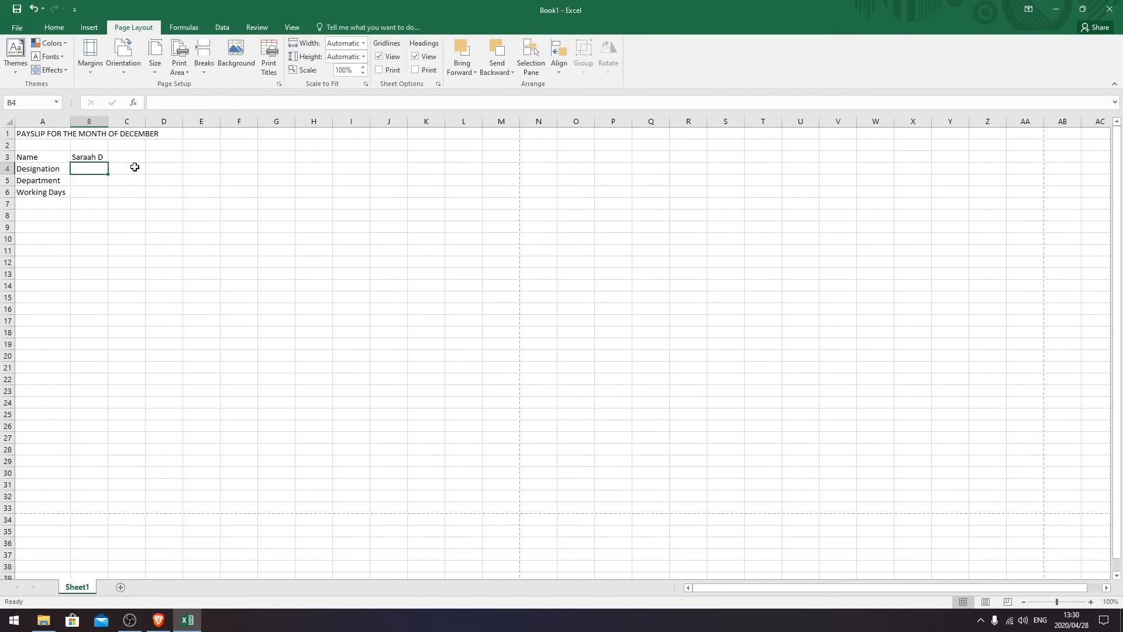
text(Administration Clerk)
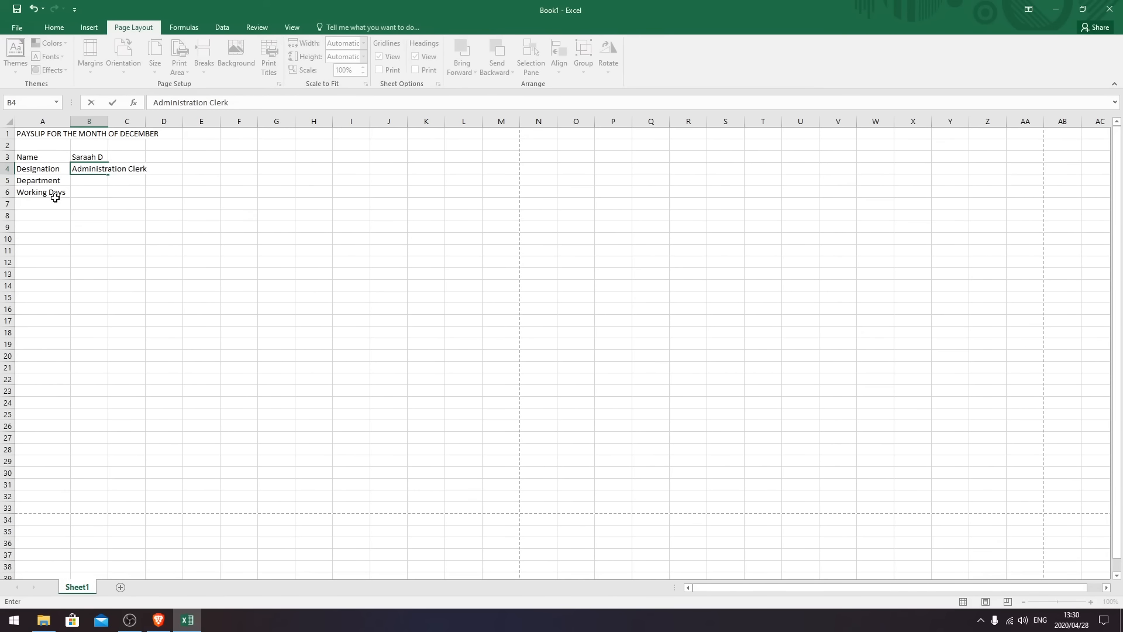
click(91, 180)
text(Adminis)
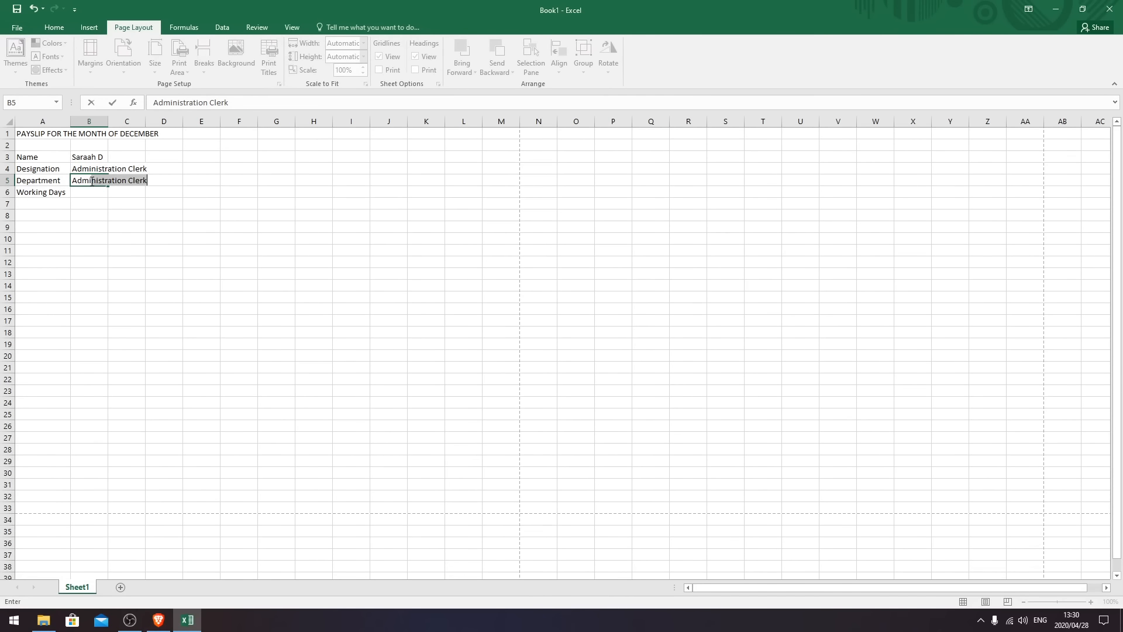
text(tration)
key(BackSpace)
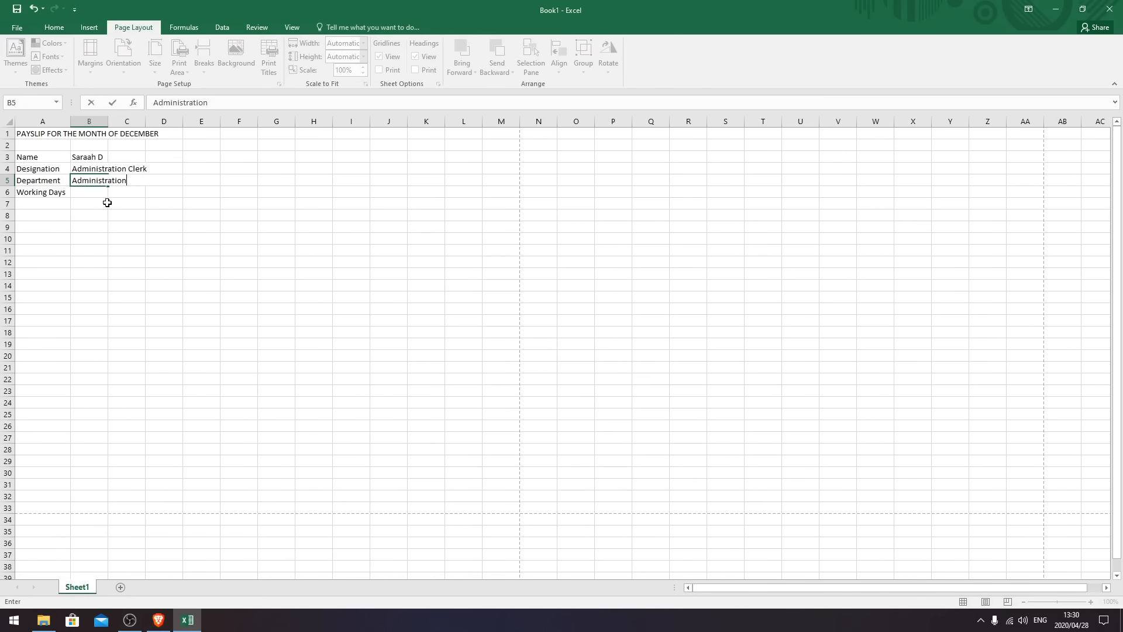
click(98, 206)
drag(106, 125, 148, 125)
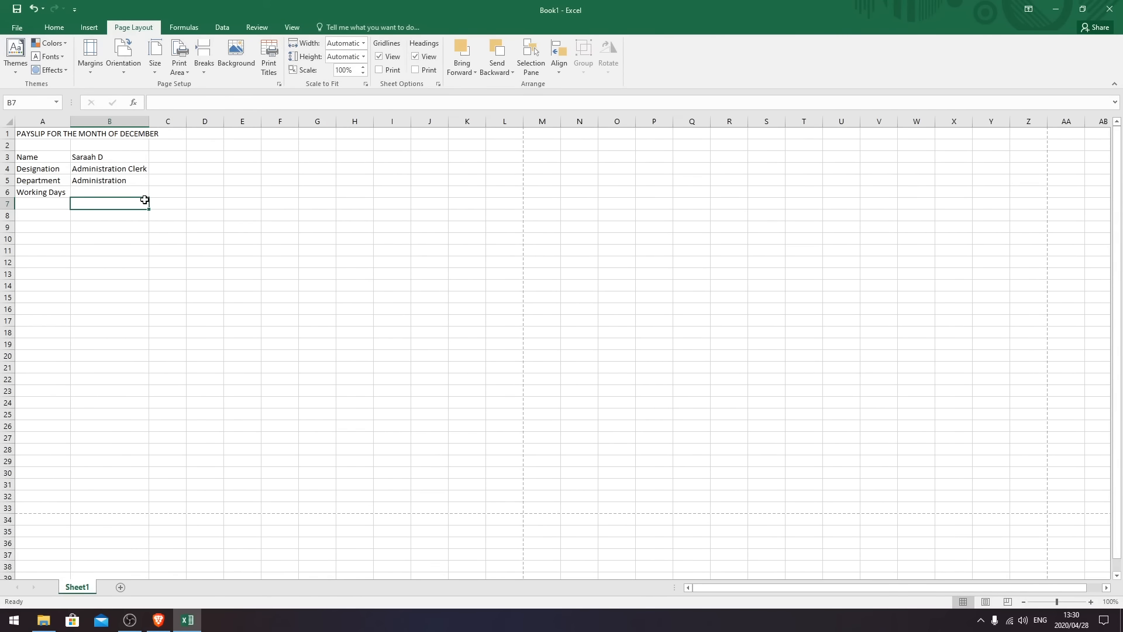
- Enter Employee No, Bank Acc No, Date of joining and Days Payable in C3:C6, widening column C
click(177, 158)
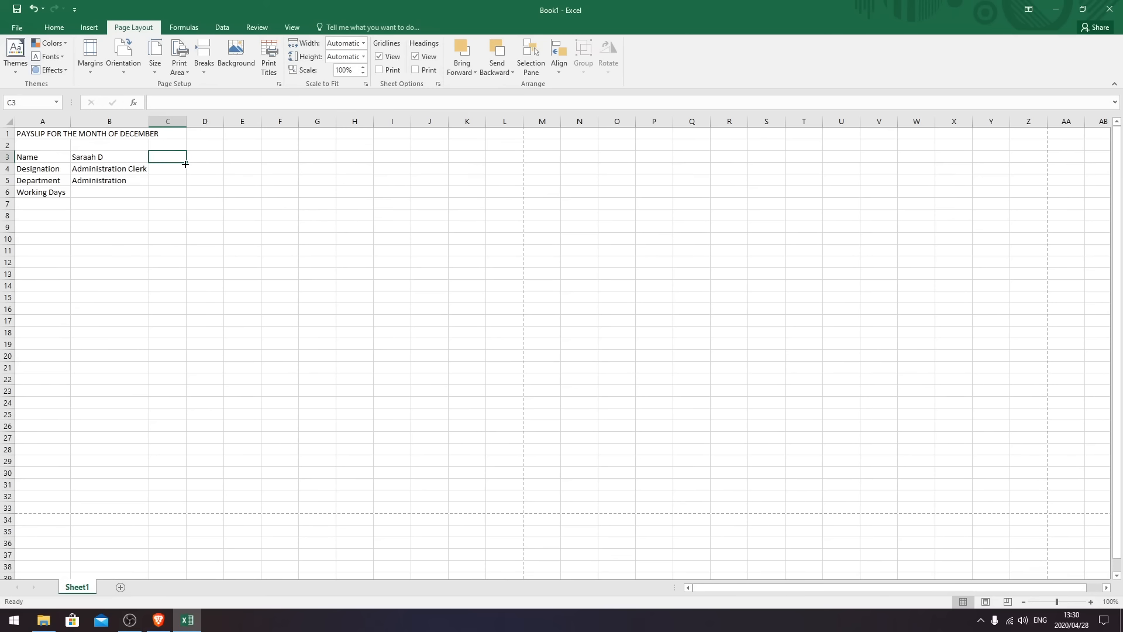
text(Employe)
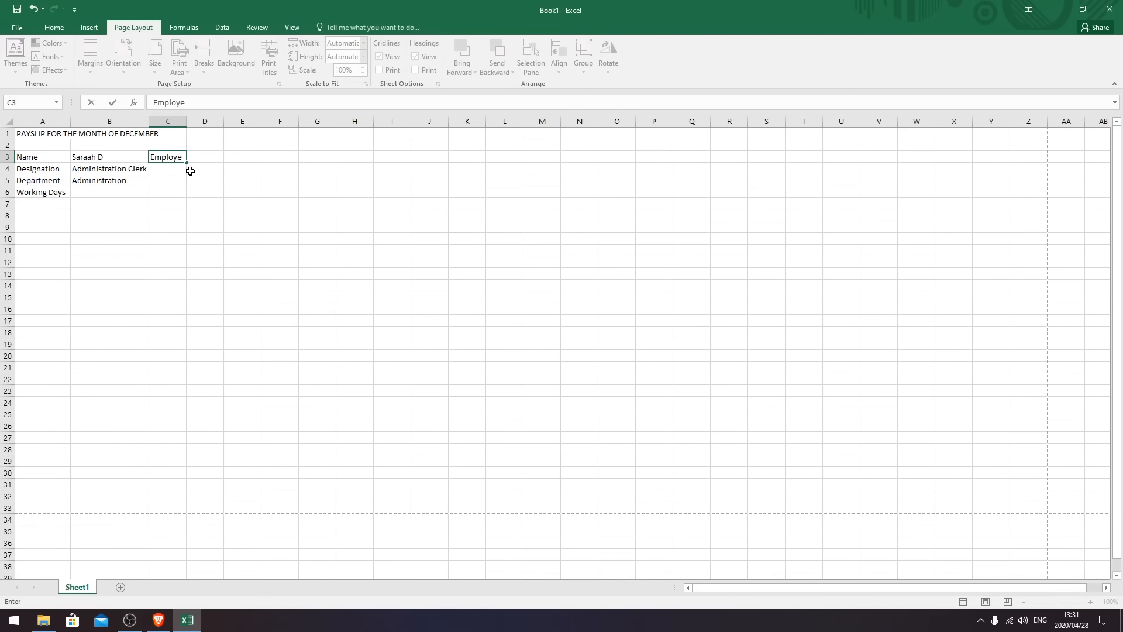
text(e No)
key(Return)
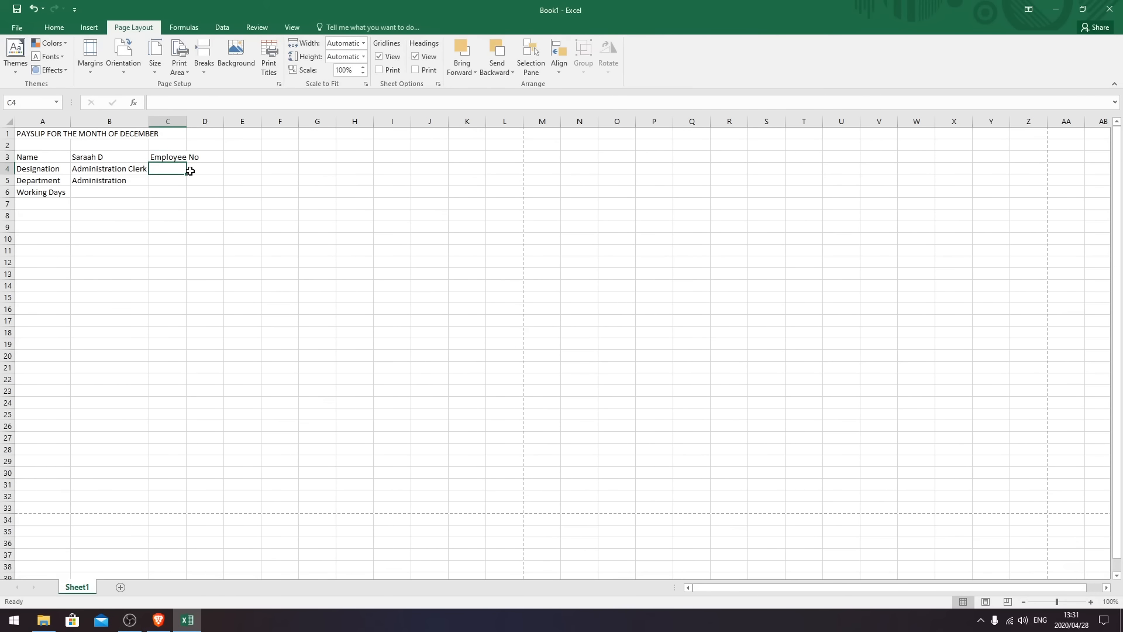
text(Bank Acc No)
key(Return)
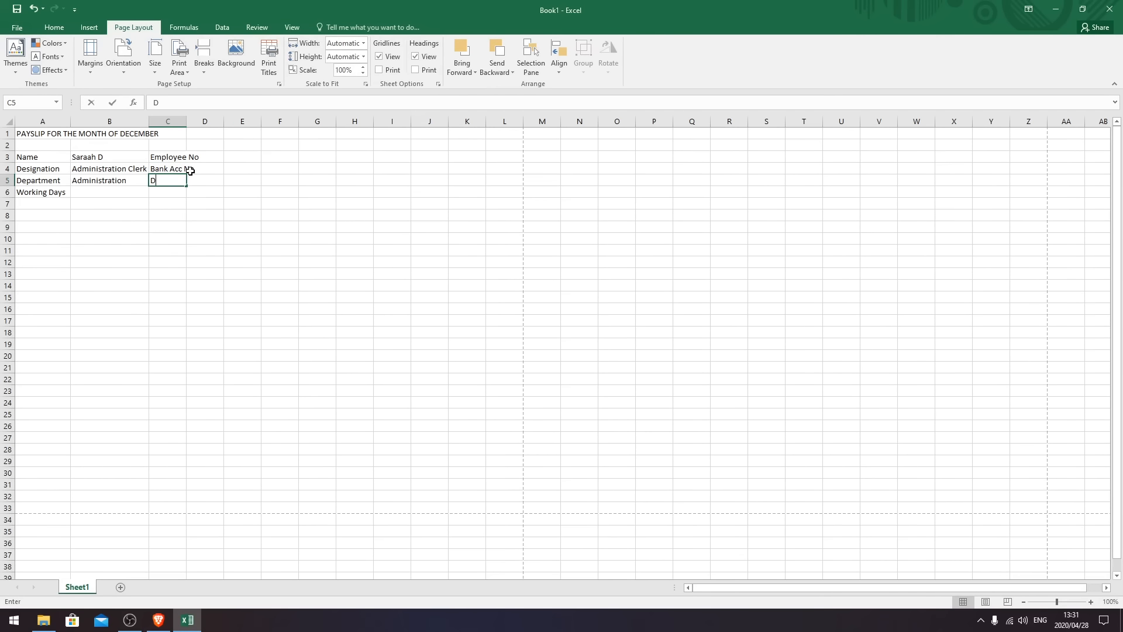
text(Date of joining)
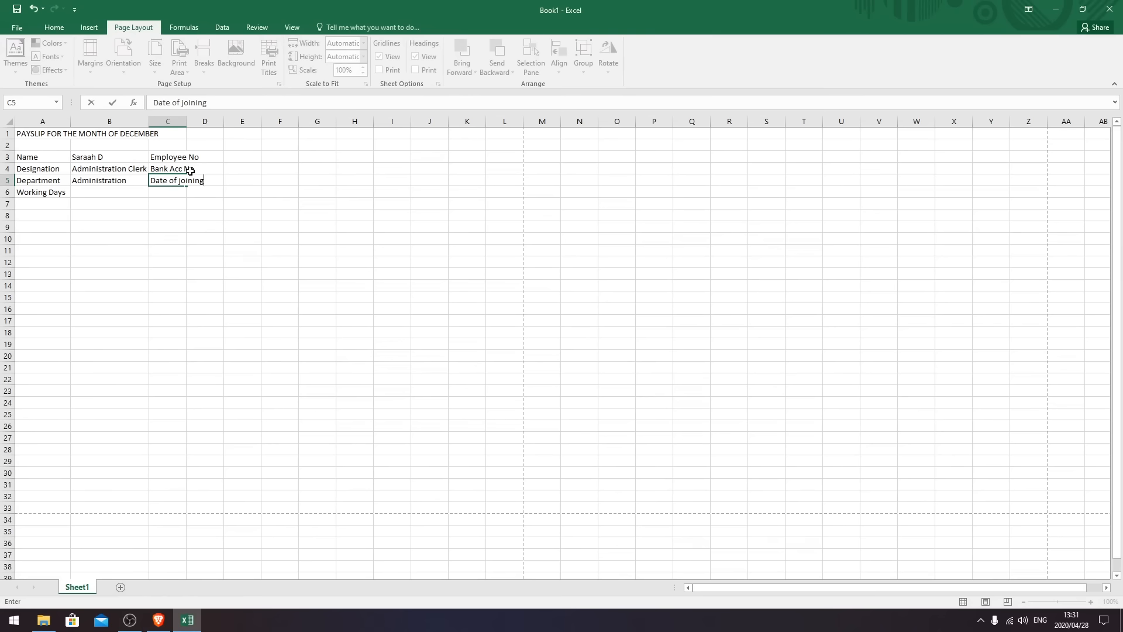
key(Return)
text(Da)
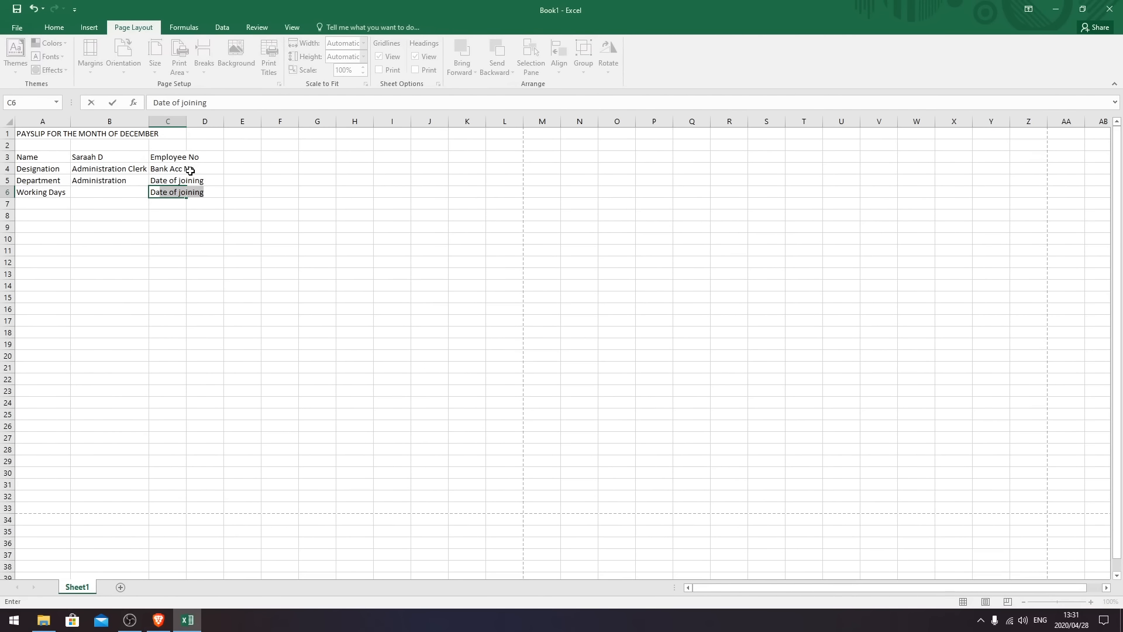
text(ys Payable)
key(Return)
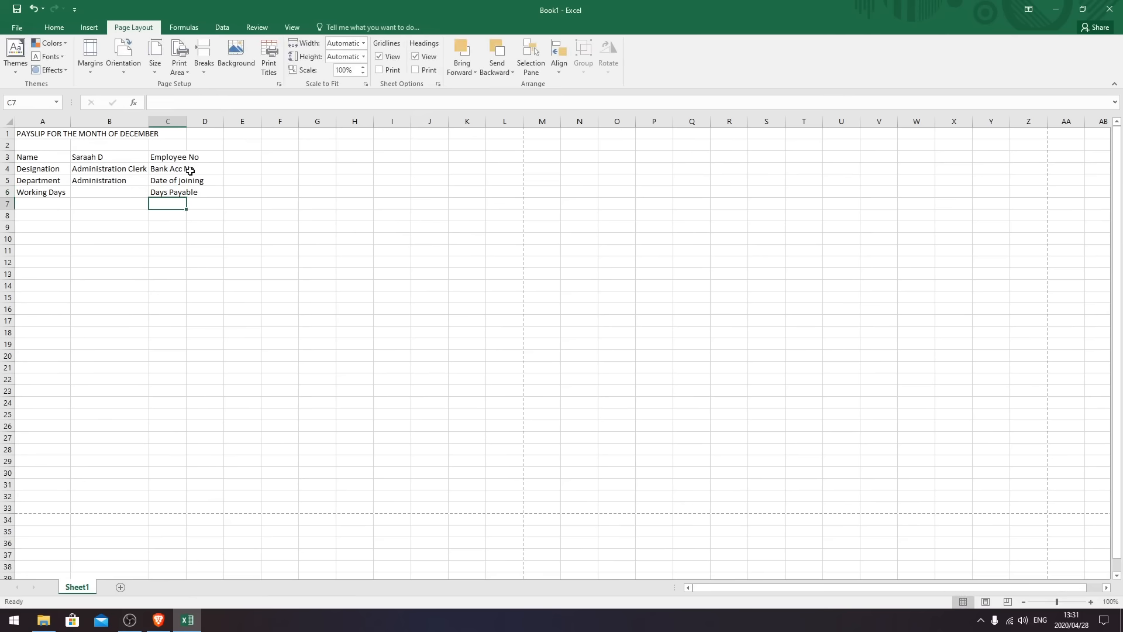
drag(187, 119, 210, 120)
- Fill D3:D6 with the employee number, bank account number, joining date 17-Feb-14 and 30
click(236, 160)
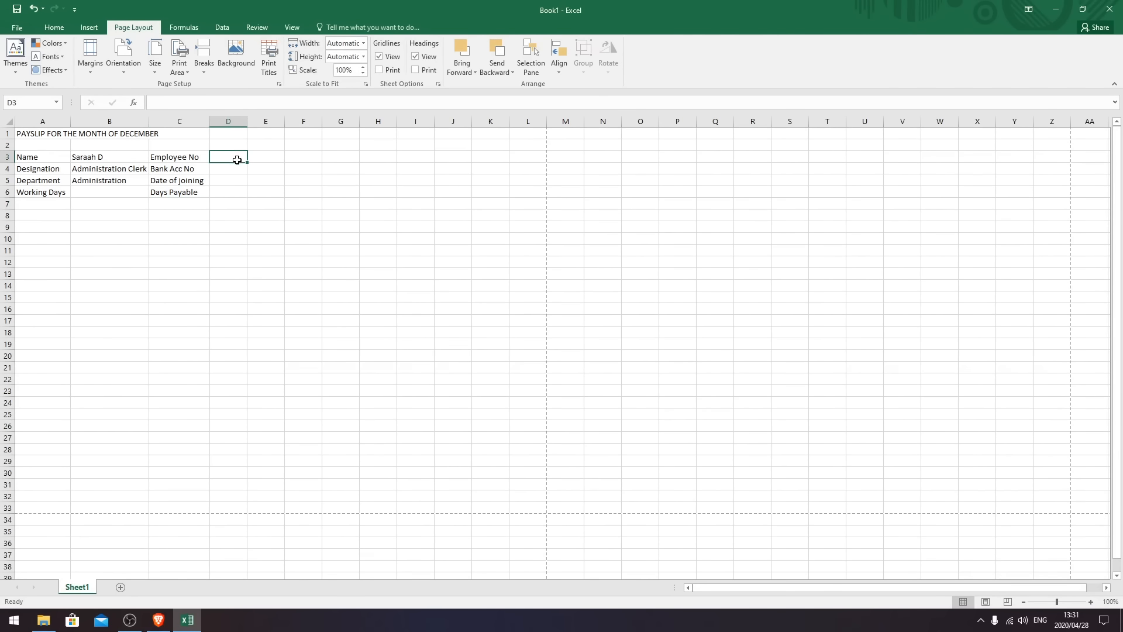
text(10892089)
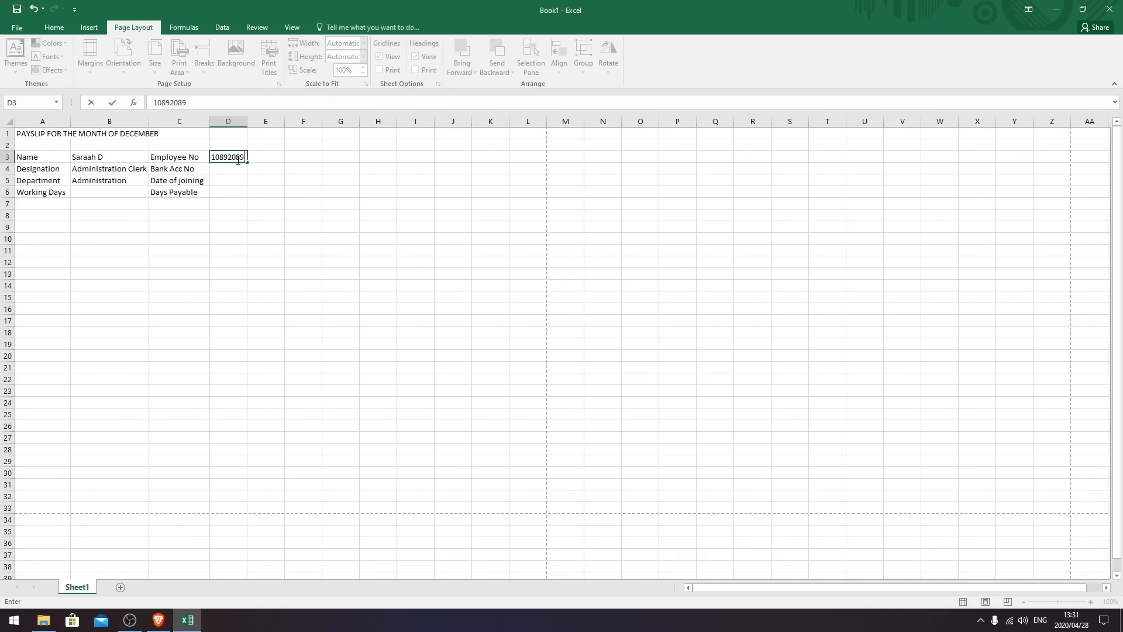
key(Return)
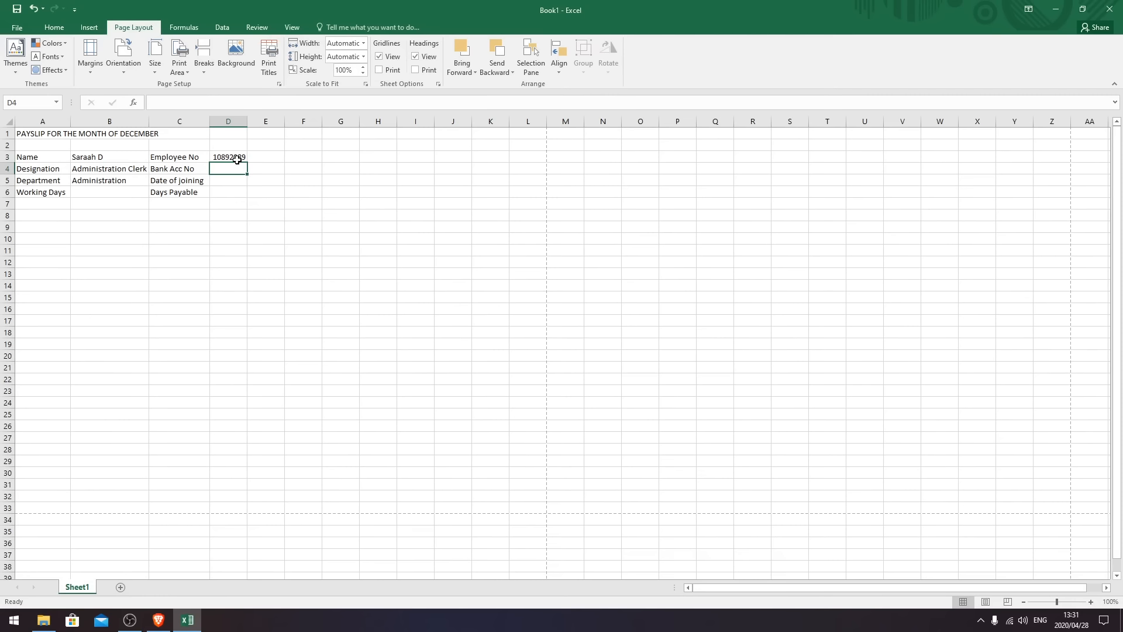
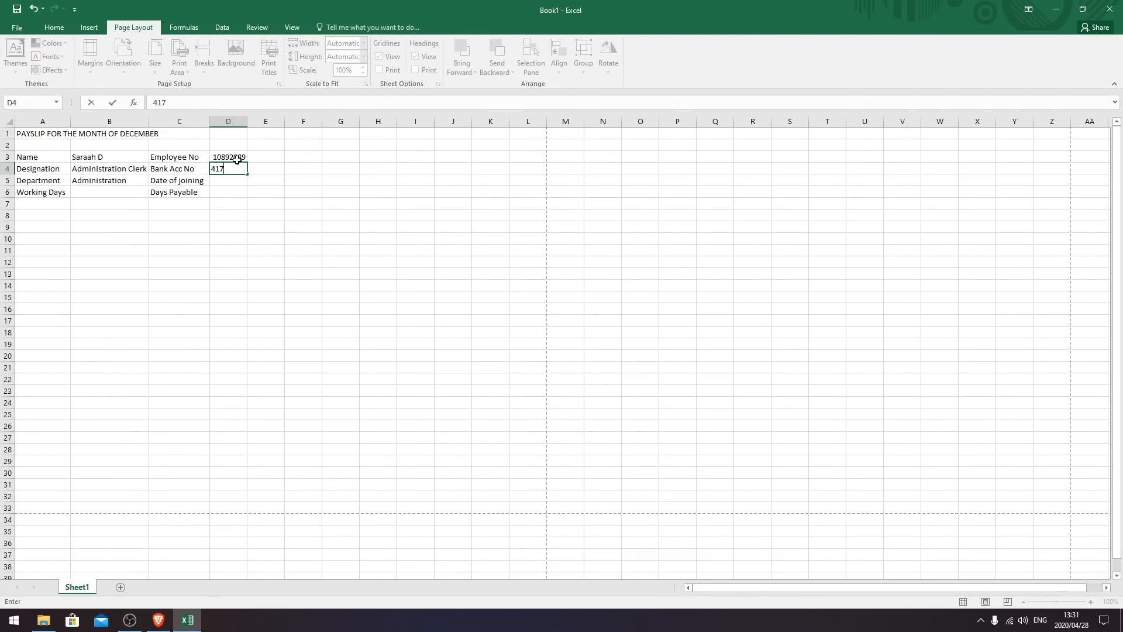
key(Return)
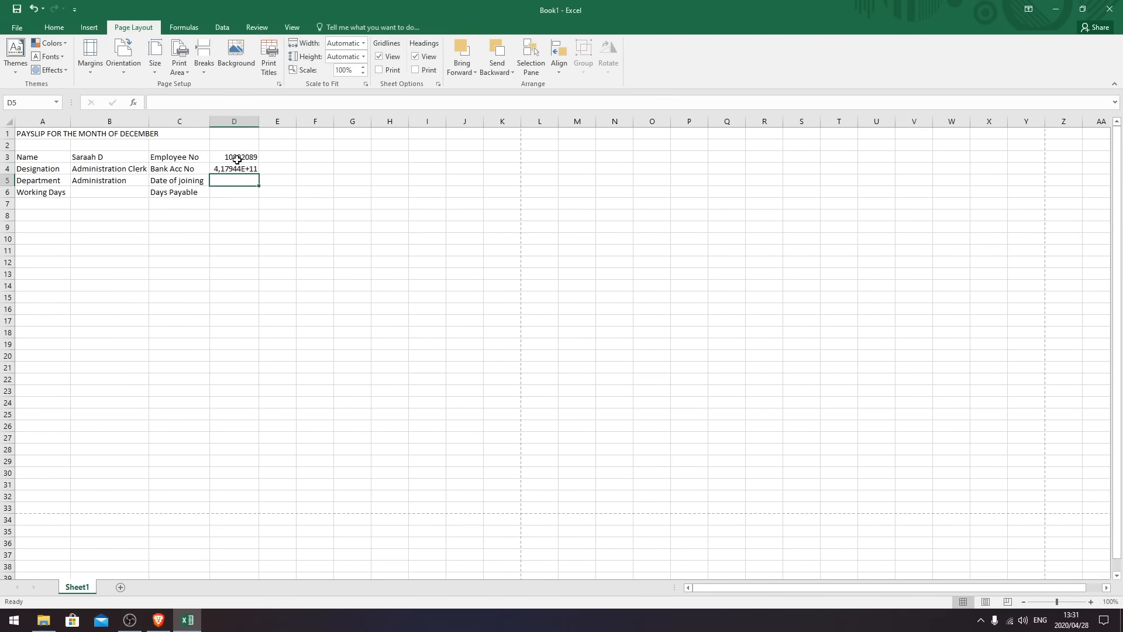
text(17 Feb)
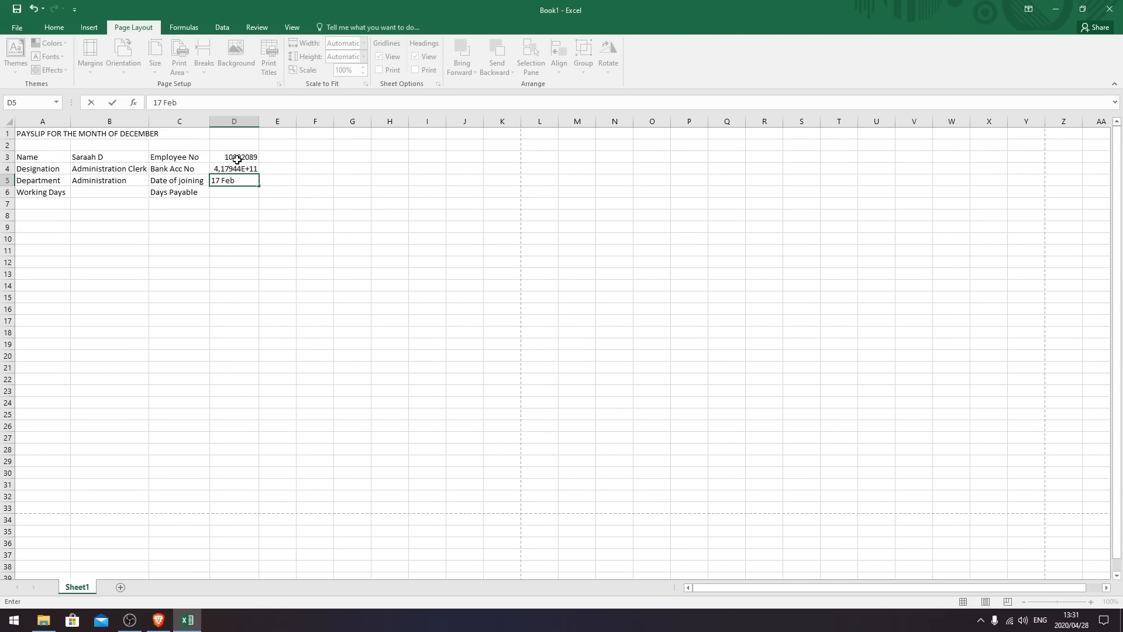
key(BackSpace)
key(BackSpace)
text(4)
key(Return)
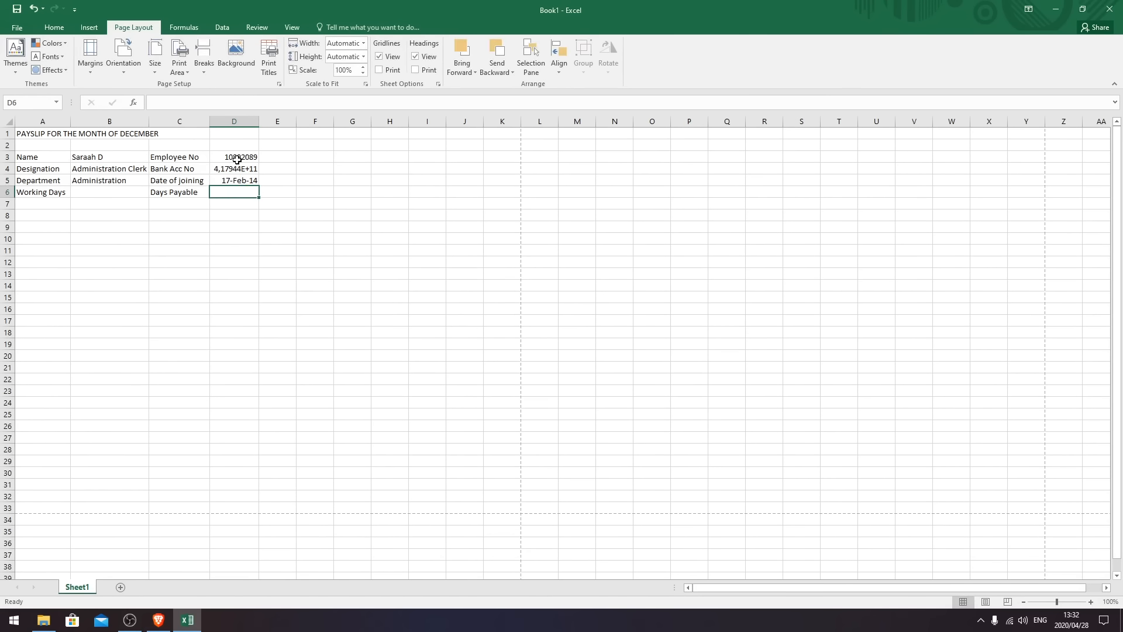
text(30)
key(Return)
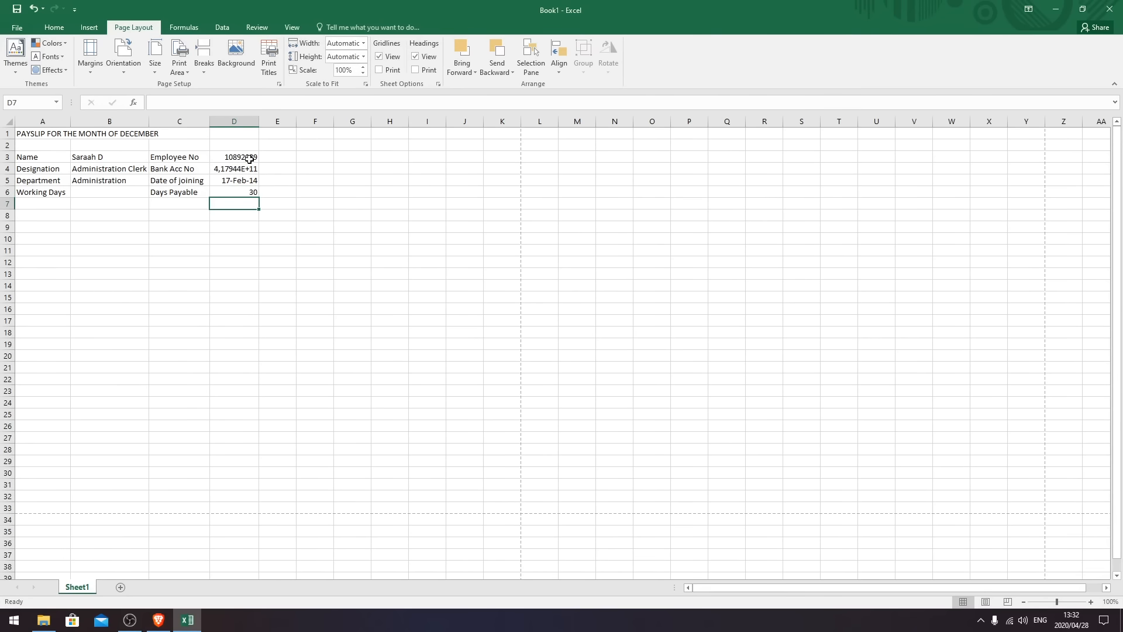
click(245, 170)
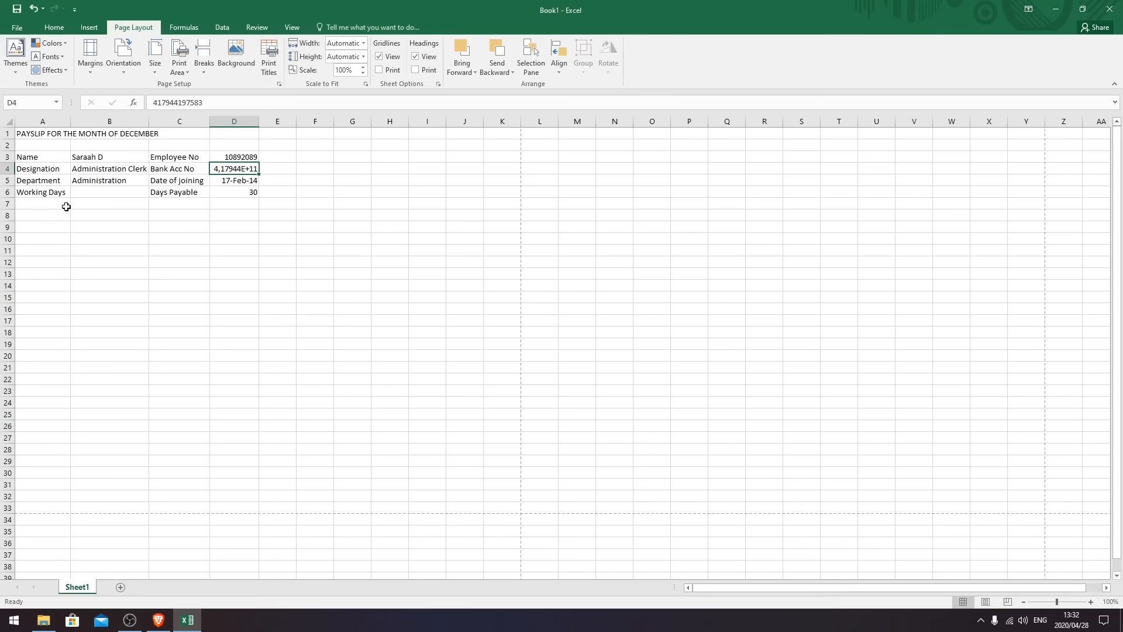
- Try re-entering the bank account number in D4 as text, fit column D, and remove the stray backtick
click(153, 101)
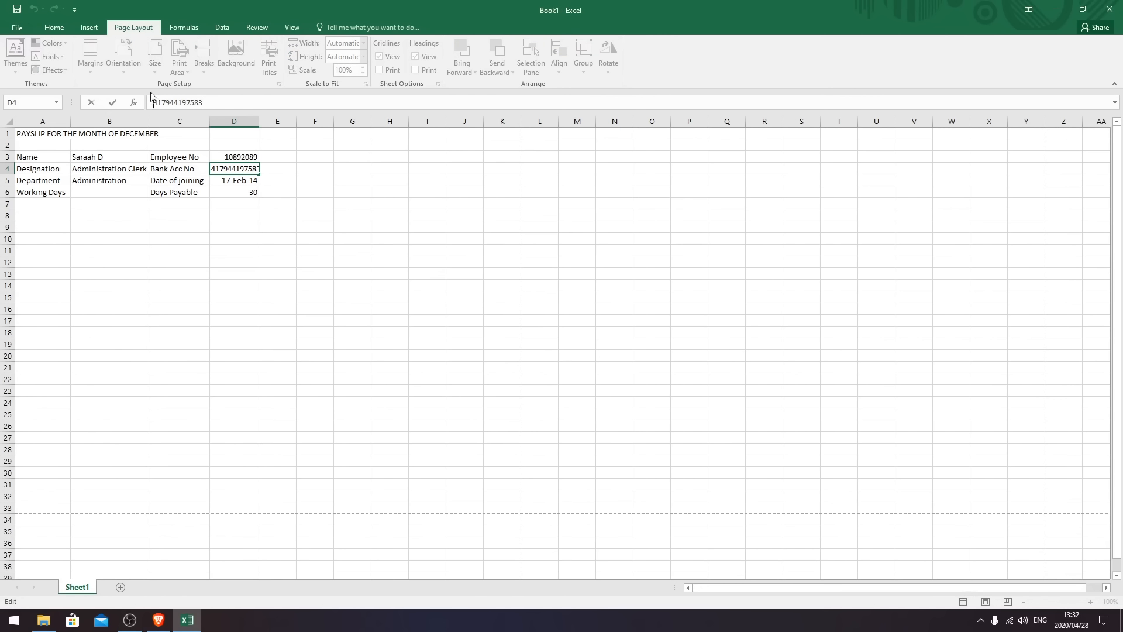
click(240, 181)
click(247, 169)
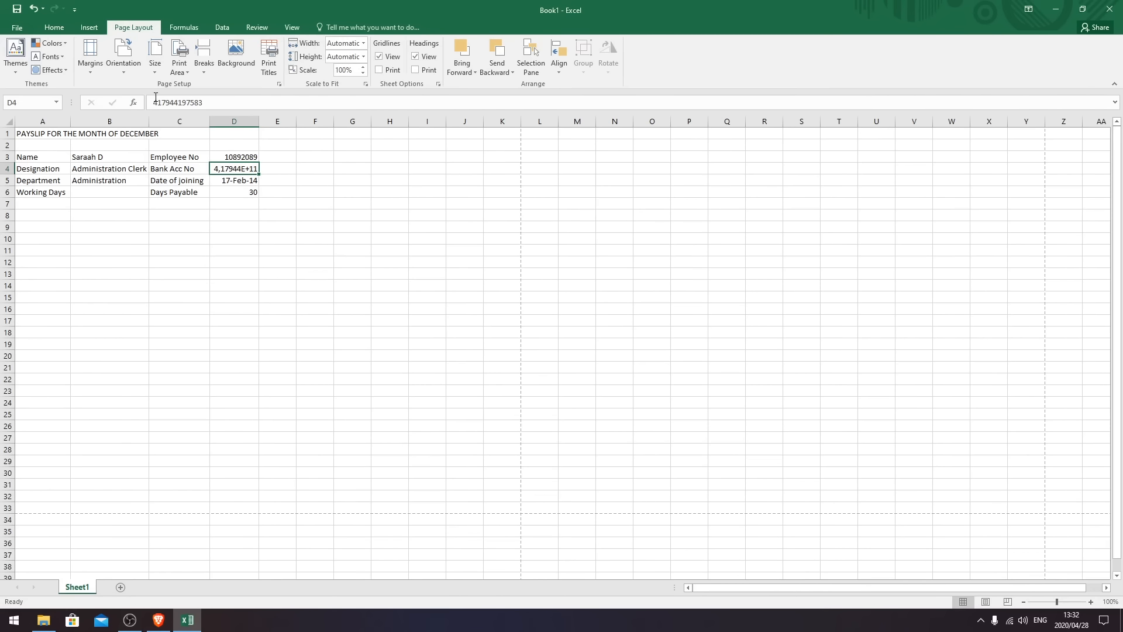
double_click(234, 168)
text(')
key(BackSpace)
text(`)
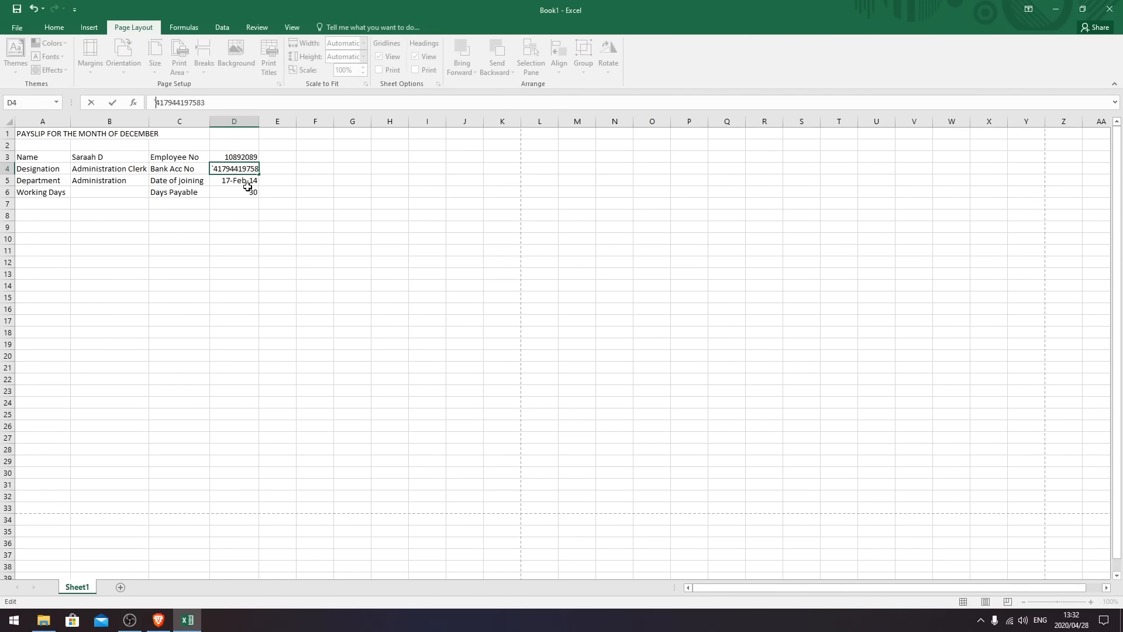
key(Return)
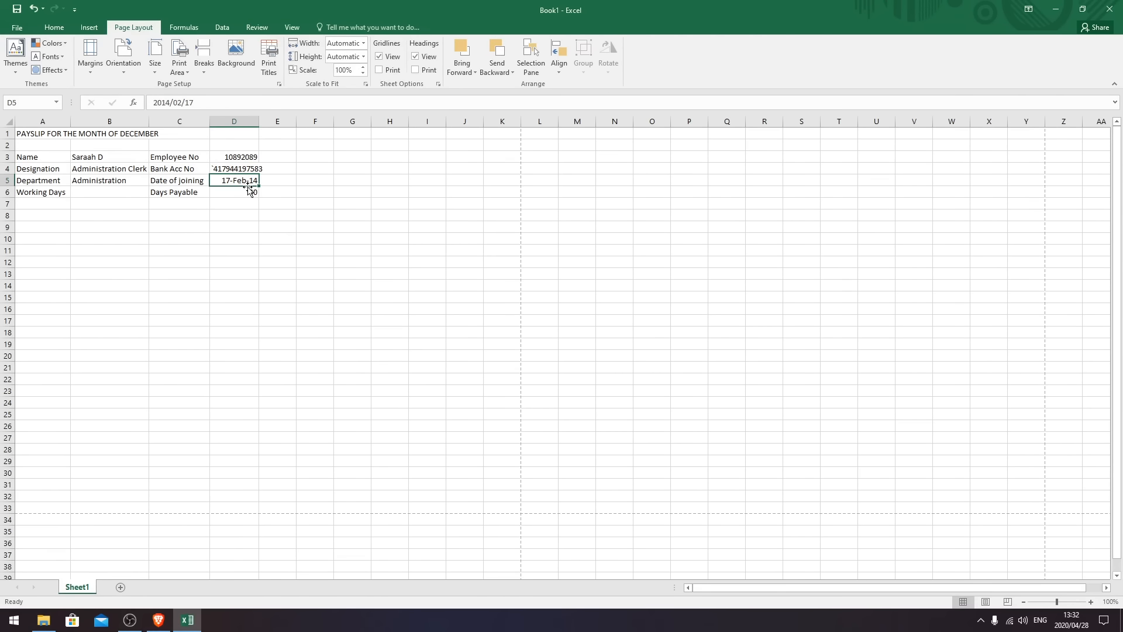
double_click(261, 121)
click(228, 170)
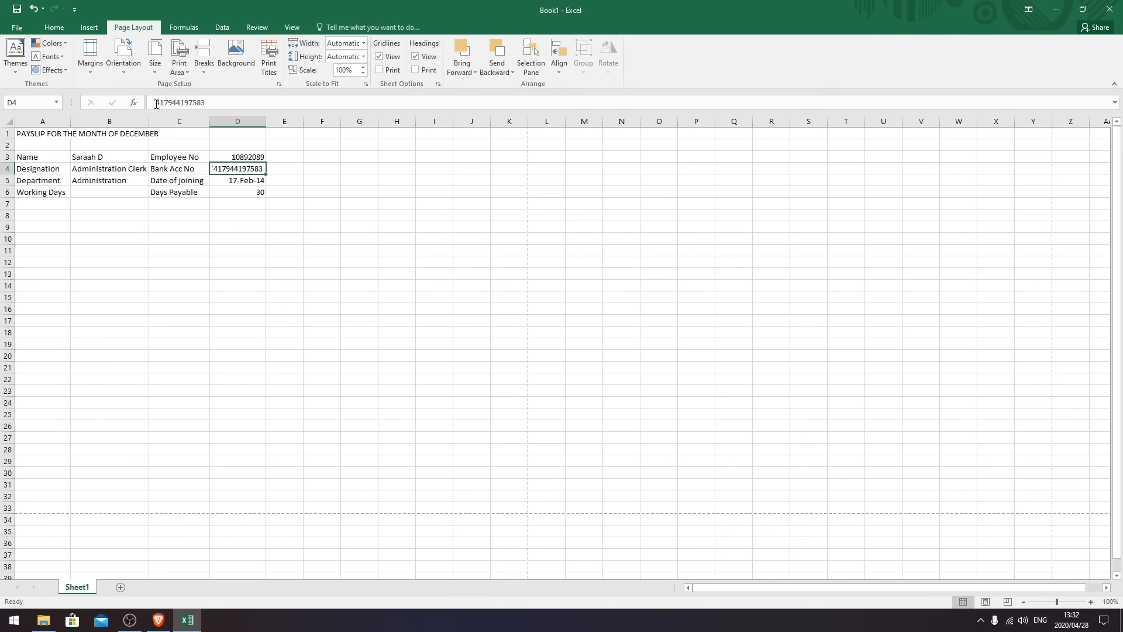
click(156, 104)
key(BackSpace)
click(265, 205)
click(245, 170)
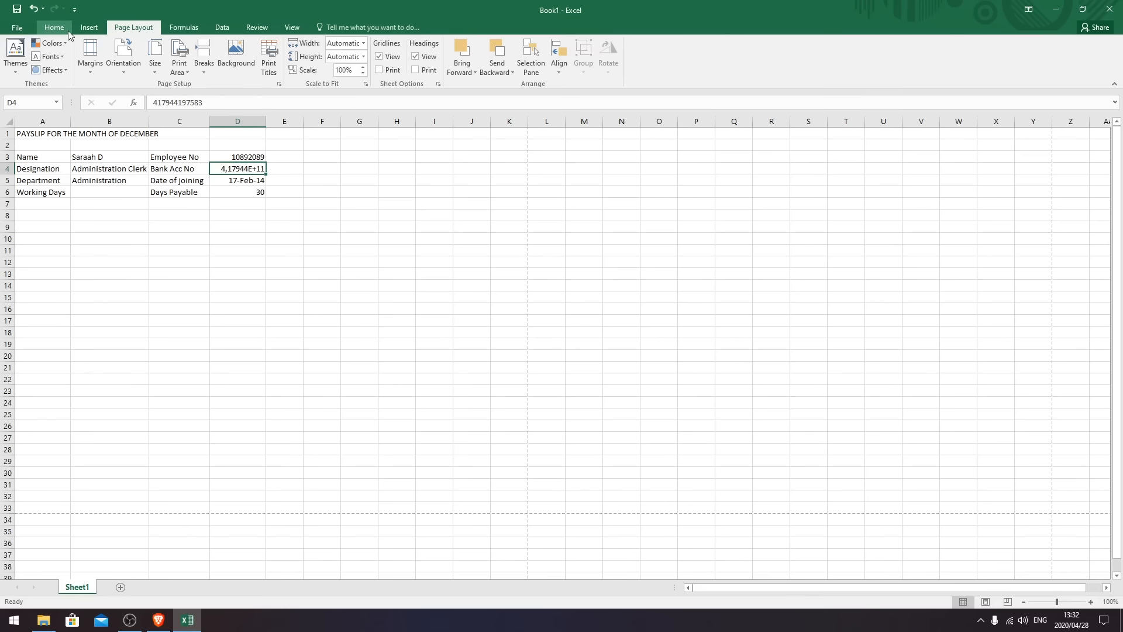
- Format D4 as Number with 0 decimal places to show the full account number
click(61, 30)
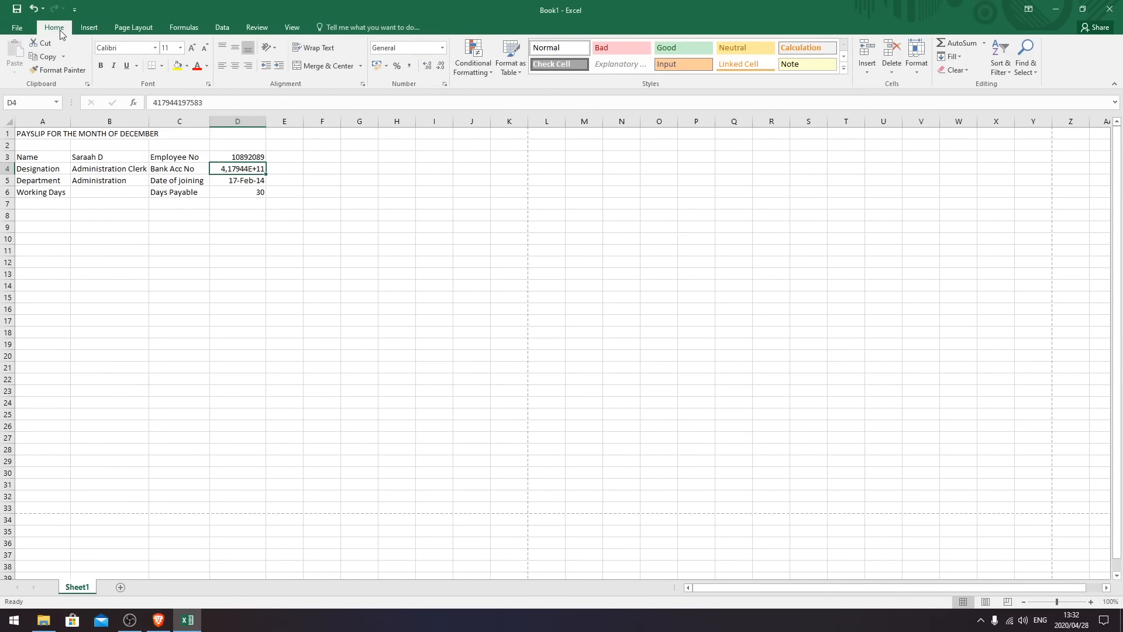
click(442, 49)
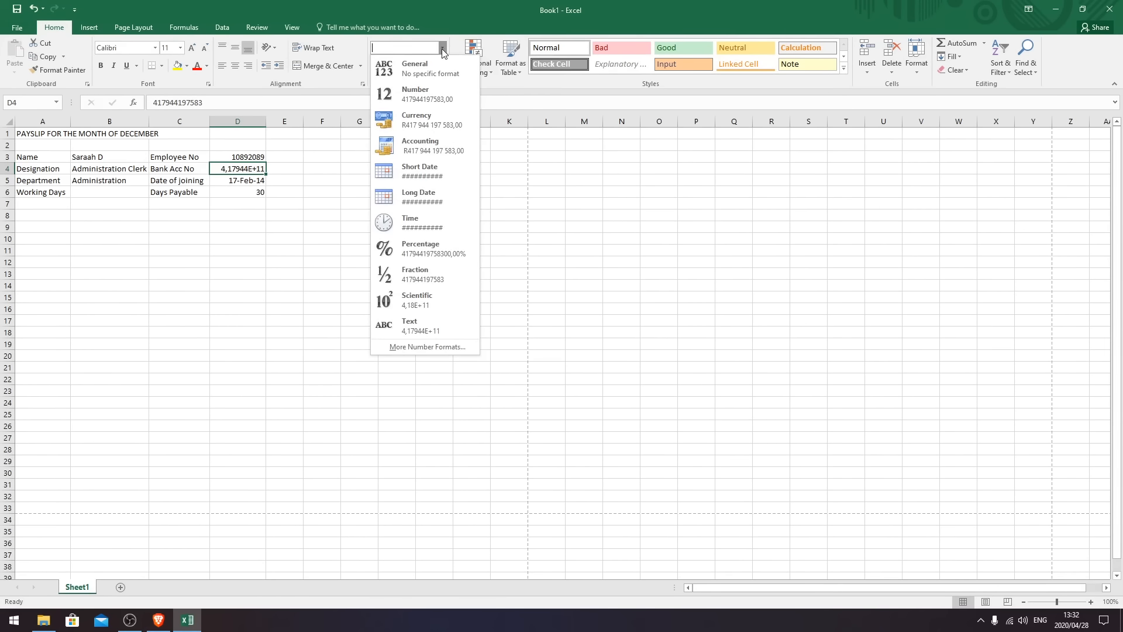
click(419, 347)
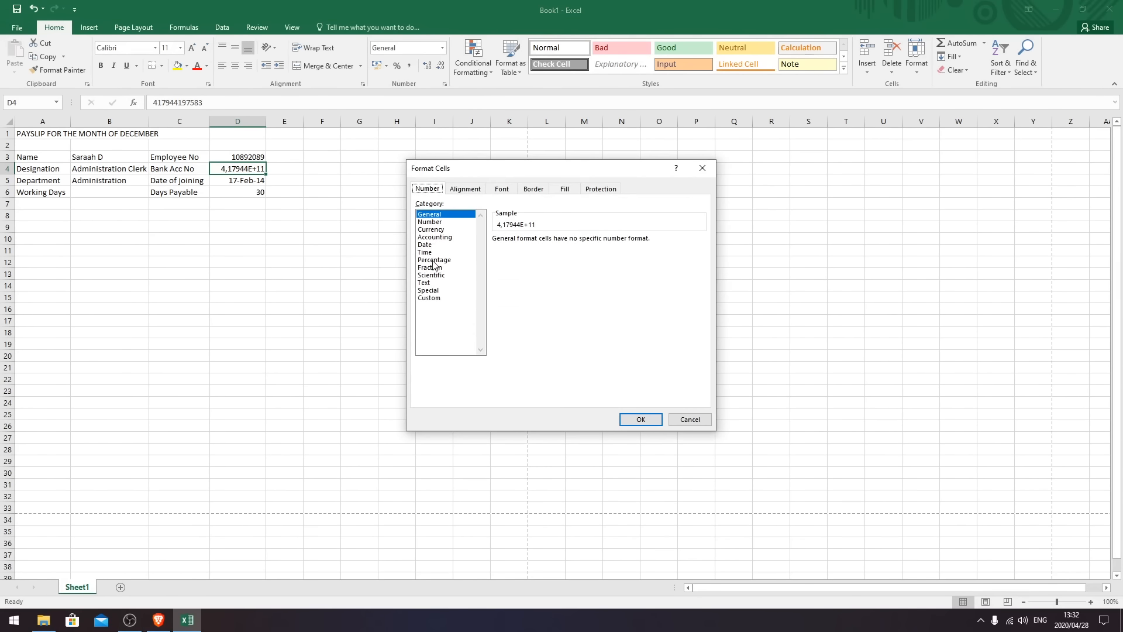
click(438, 222)
click(432, 216)
click(433, 221)
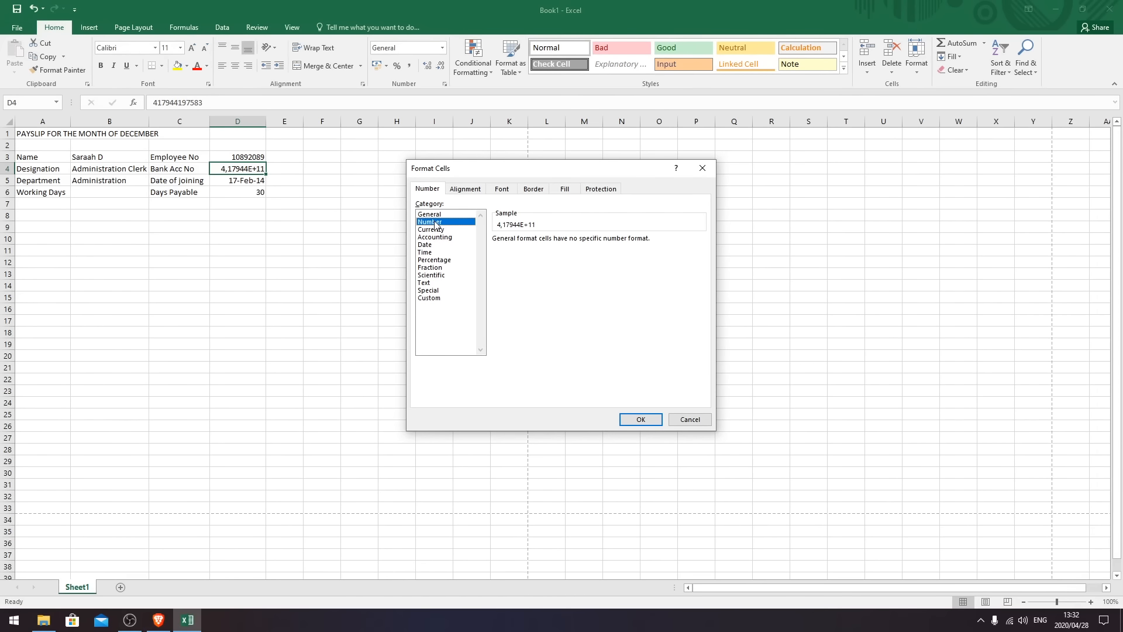
click(571, 242)
click(571, 243)
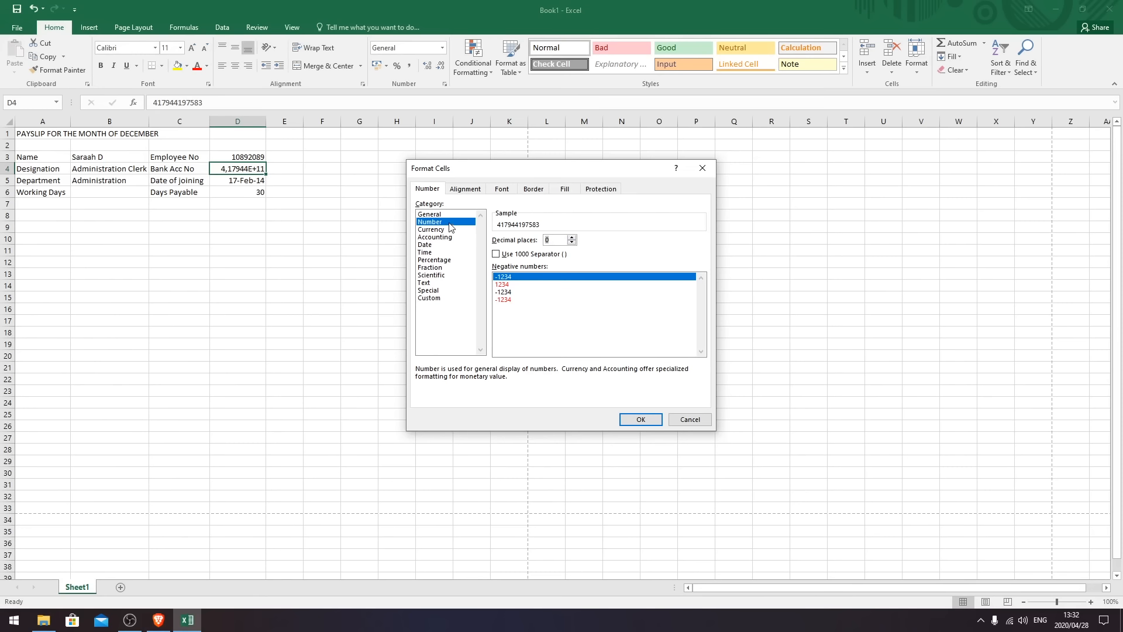
click(641, 418)
click(251, 229)
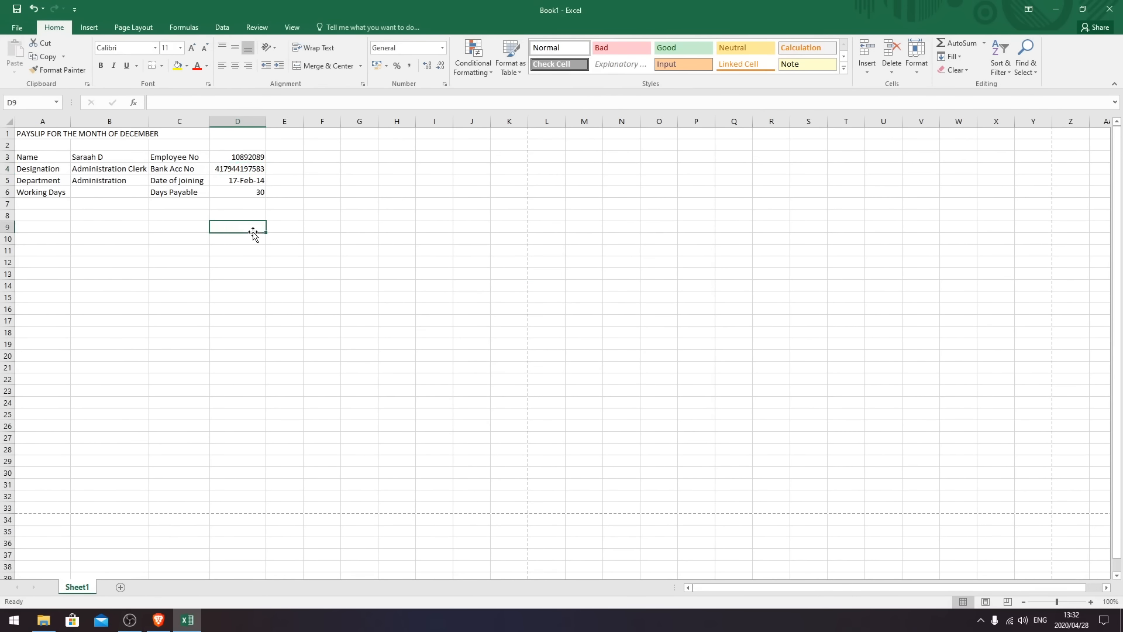
click(257, 172)
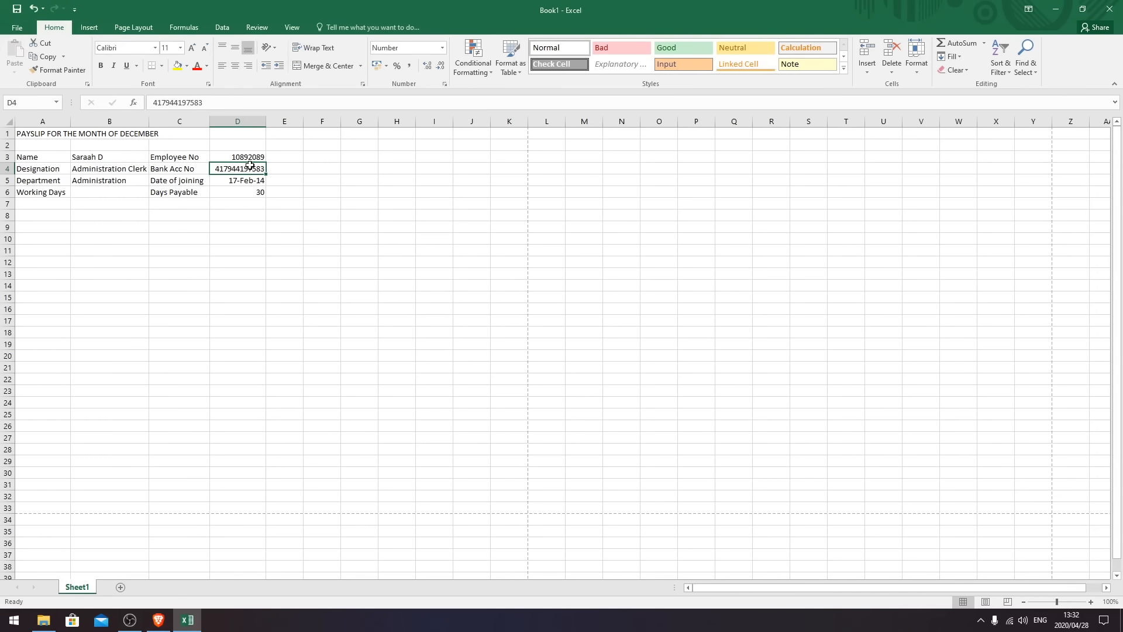
- Add an Earnings heading in A8 with Basic salary and Housing labels, Housing amount 800
click(241, 212)
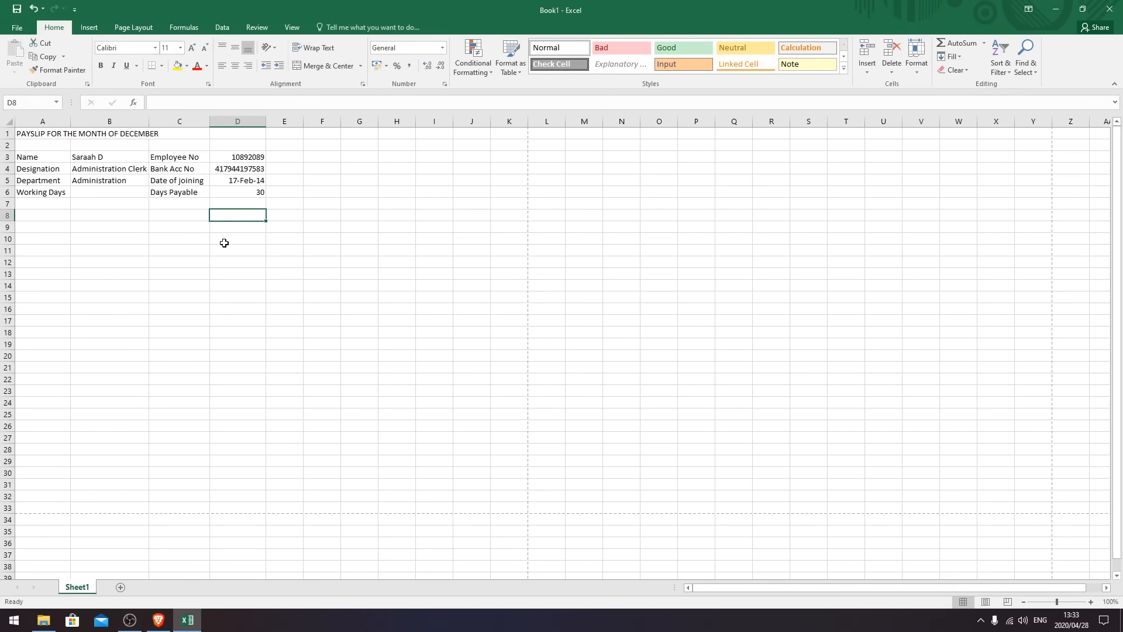
click(46, 216)
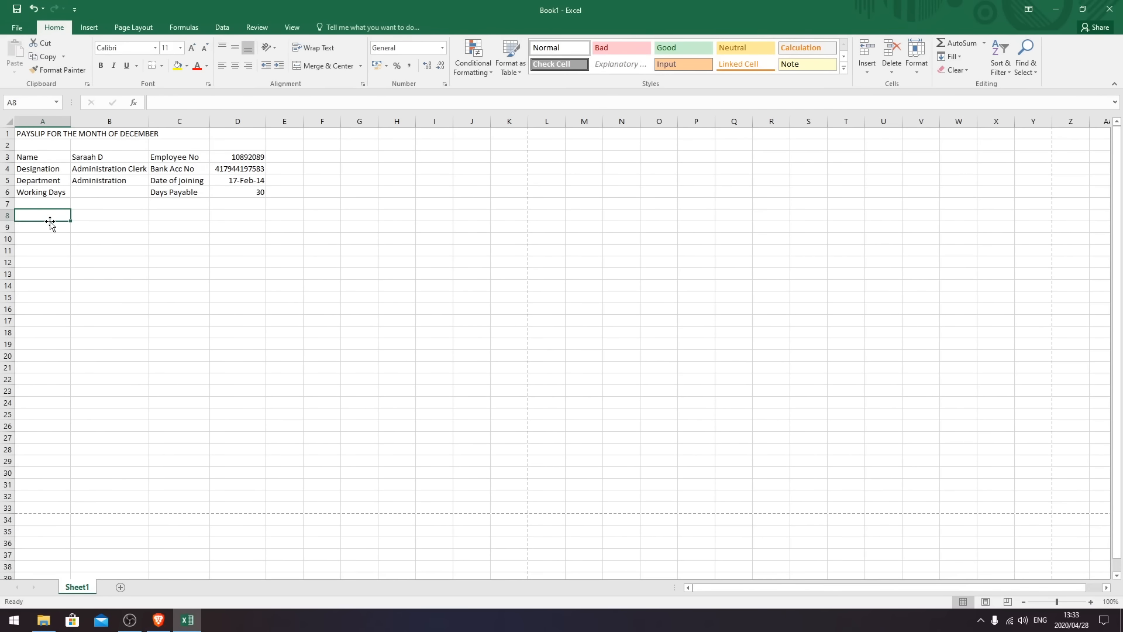
text(Earnings)
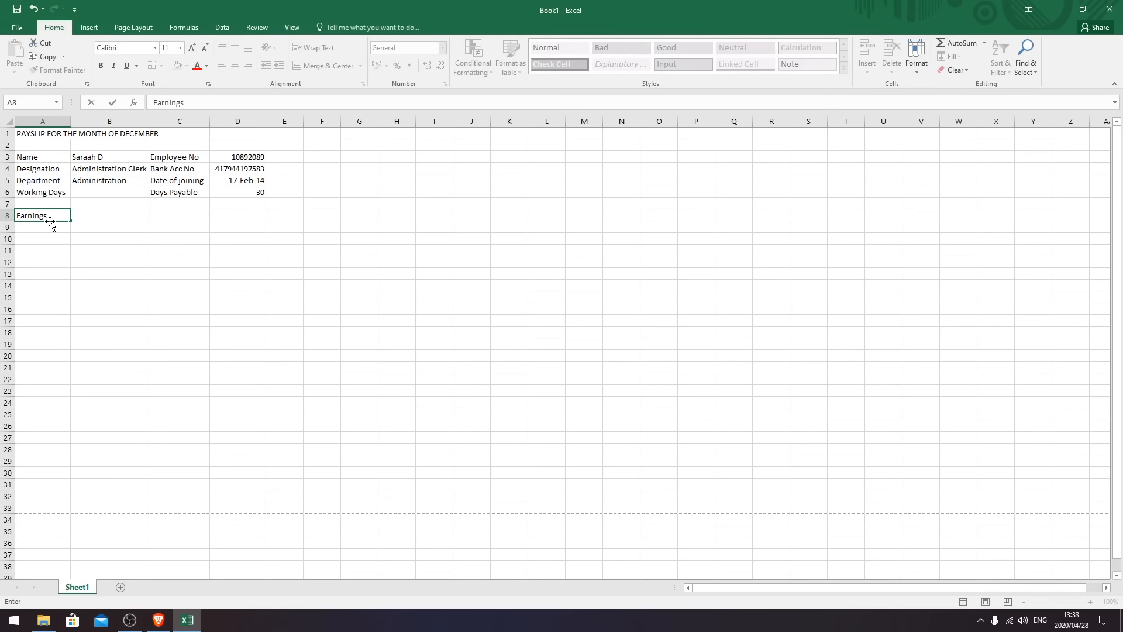
key(Return)
key(Return)
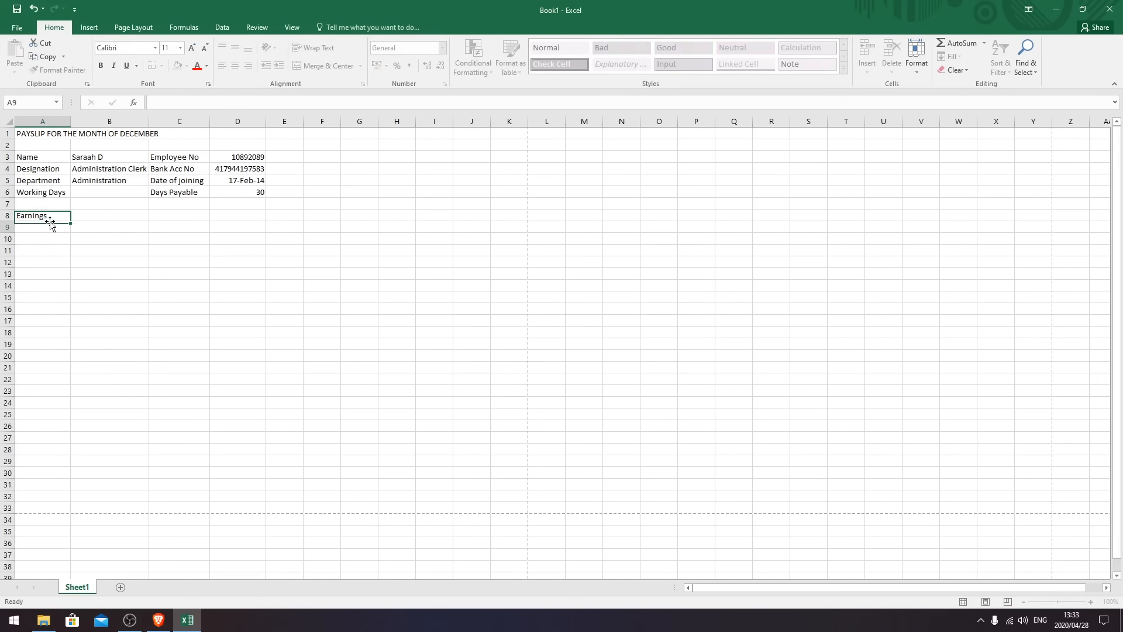
text(Basic salary)
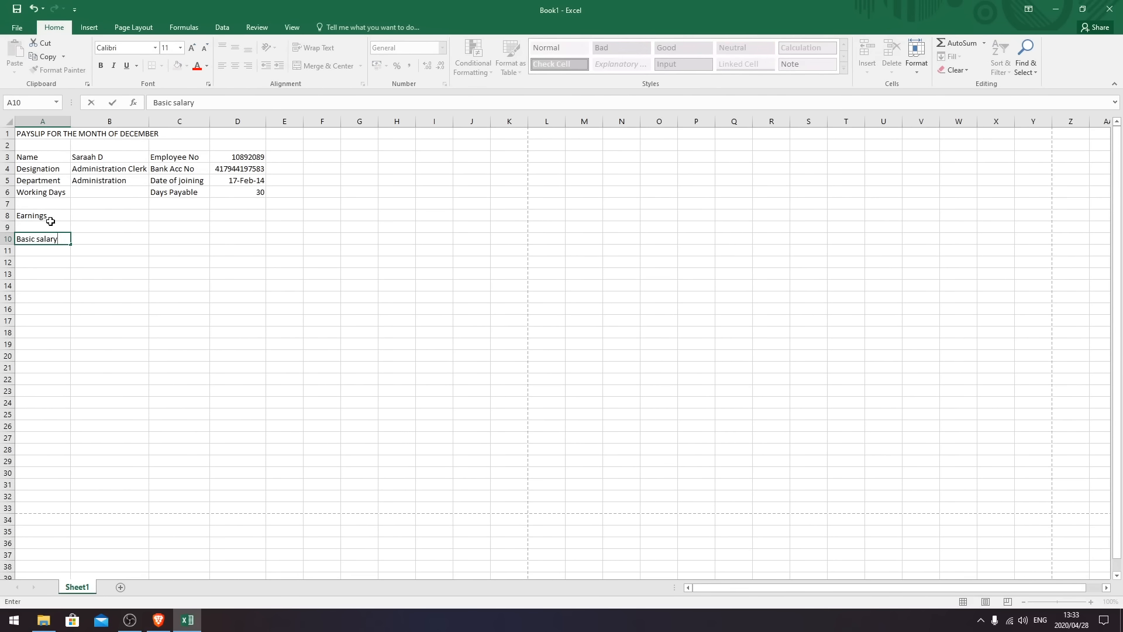
key(Return)
text(Housing)
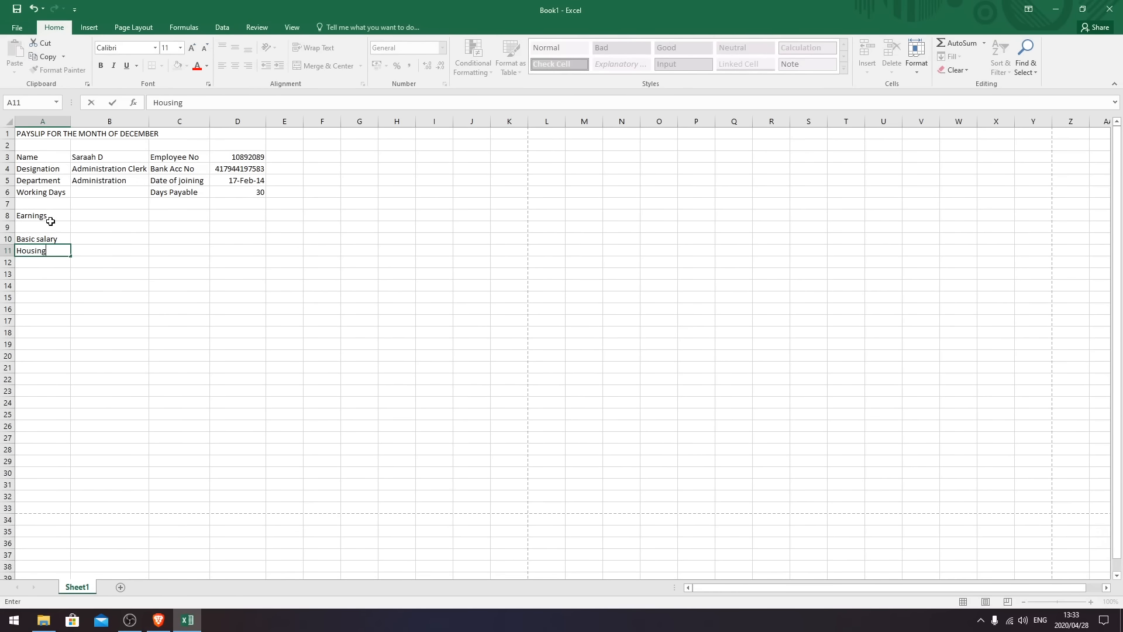
click(98, 254)
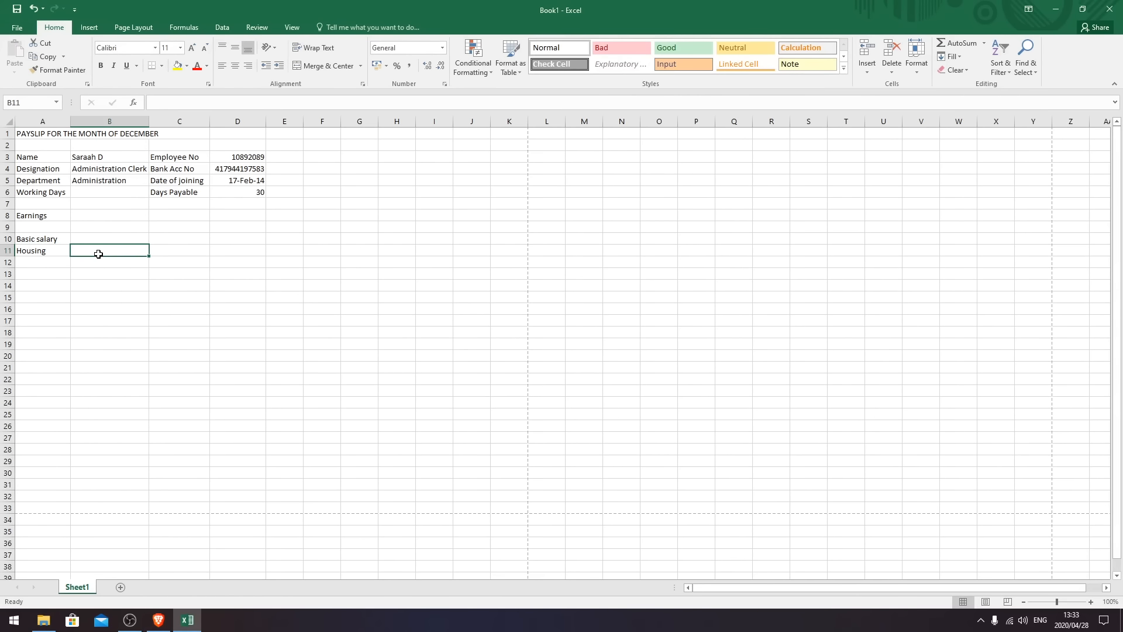
text(800)
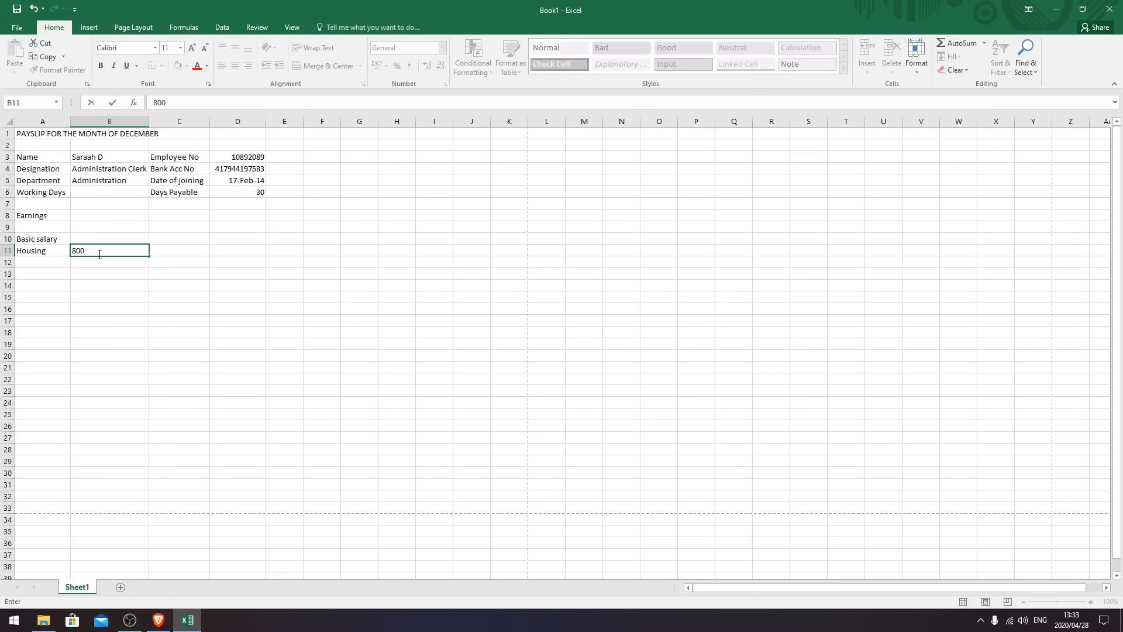
key(Return)
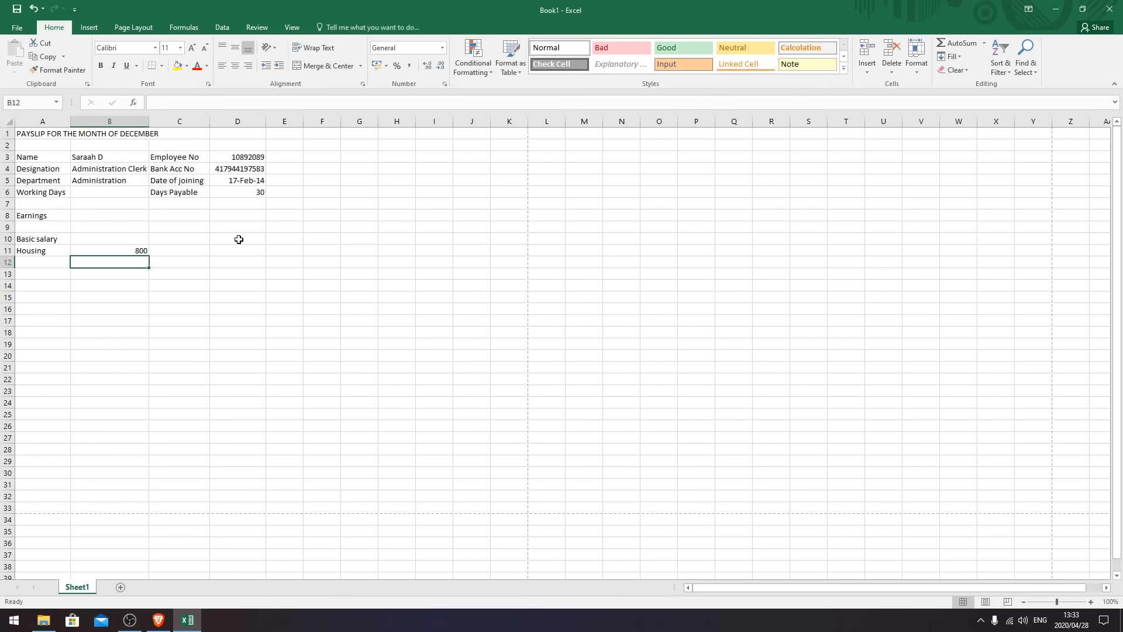
click(238, 218)
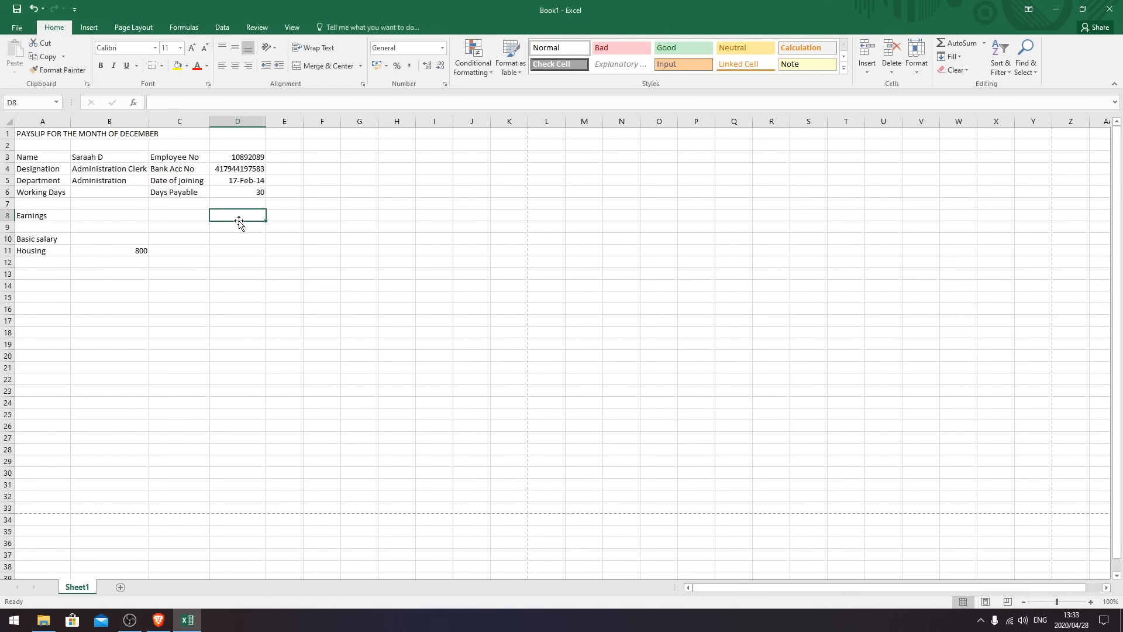
- Add a Deductions heading in C8 listing TAX RSA, Pension Fund, Medical Aid and Insurance
click(182, 215)
text(Deductions)
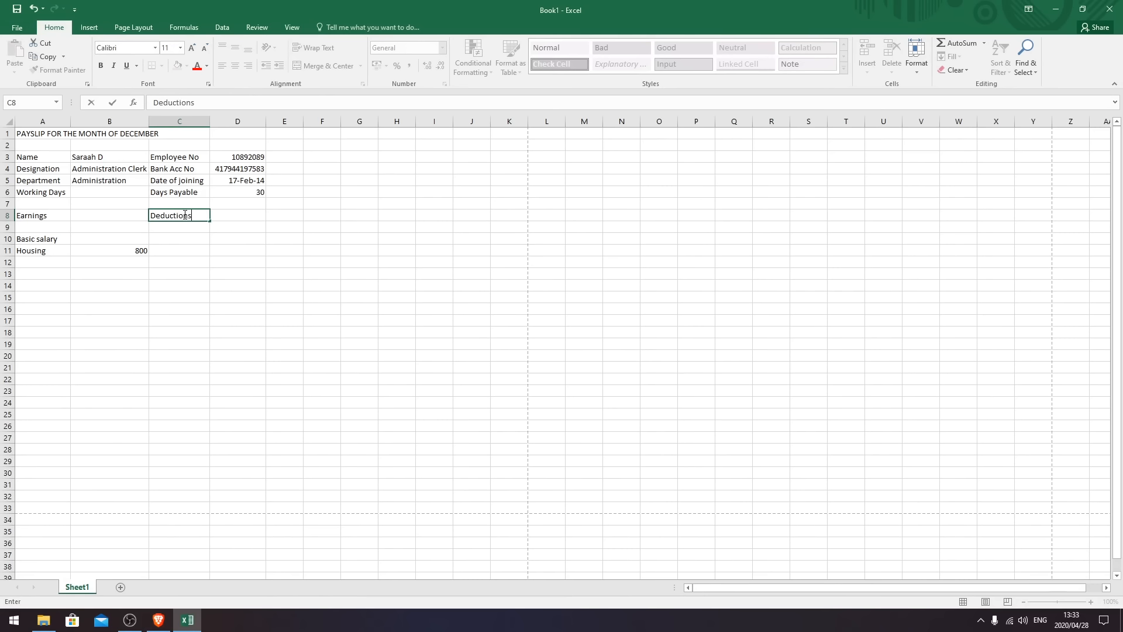
key(Return)
key(Return)
text(TA)
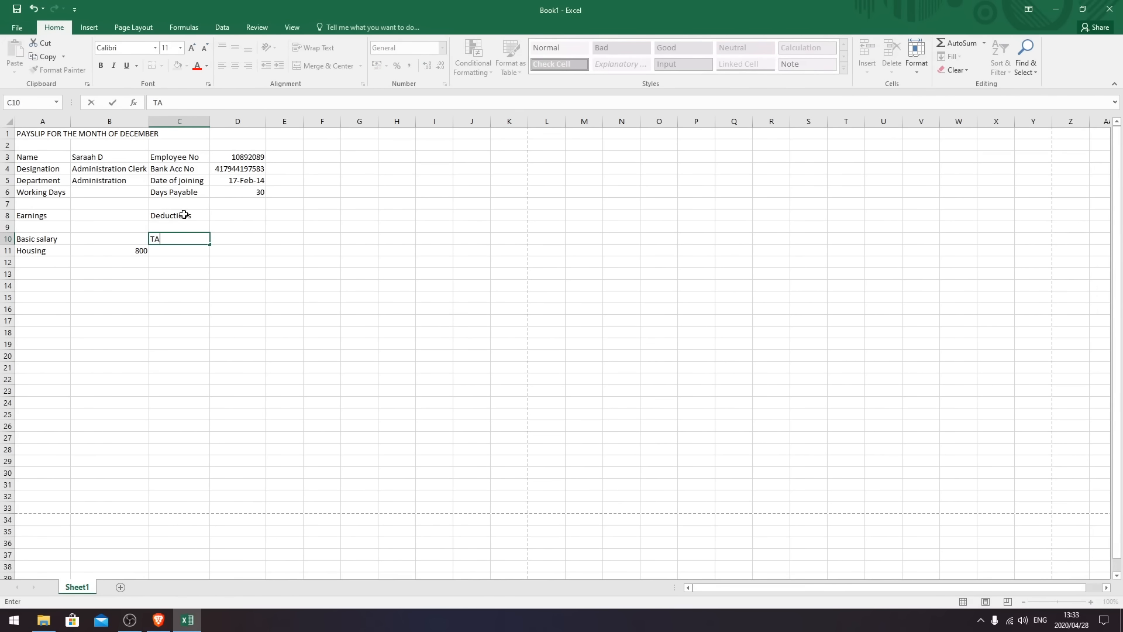
text(X RSA)
key(Return)
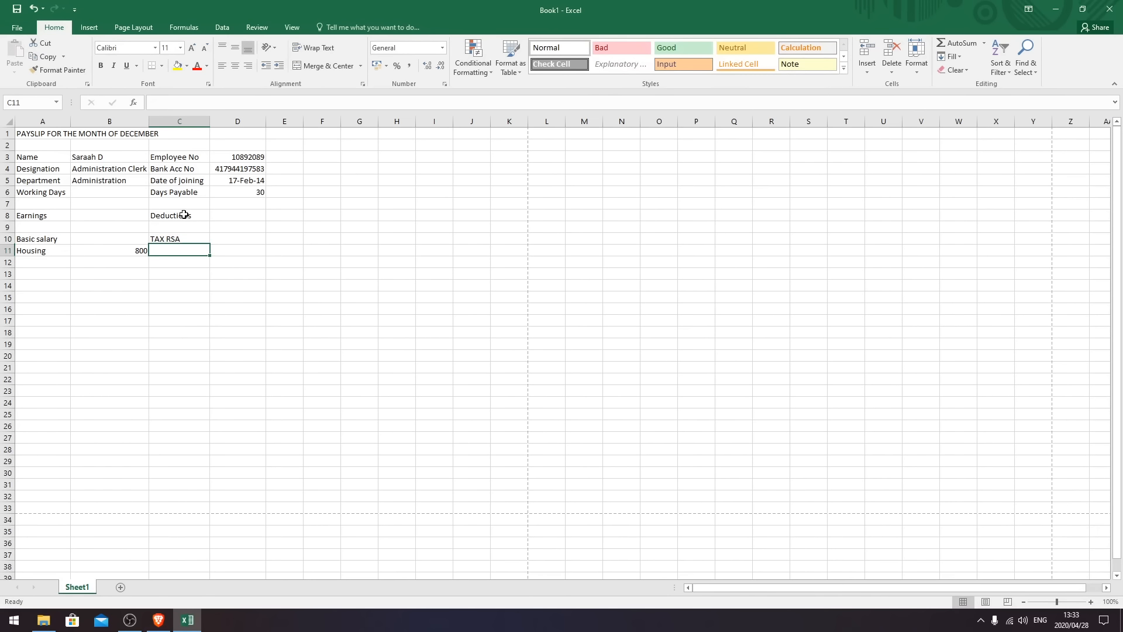
text(Pension Fund)
key(Return)
text(Medical Aid)
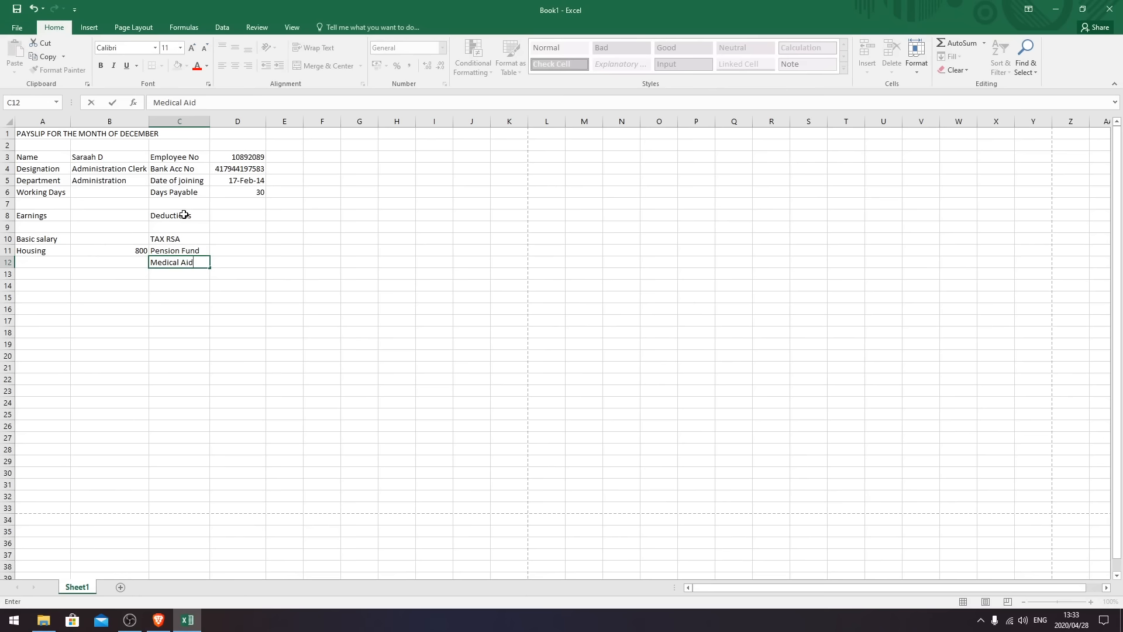
key(Return)
text(Ins)
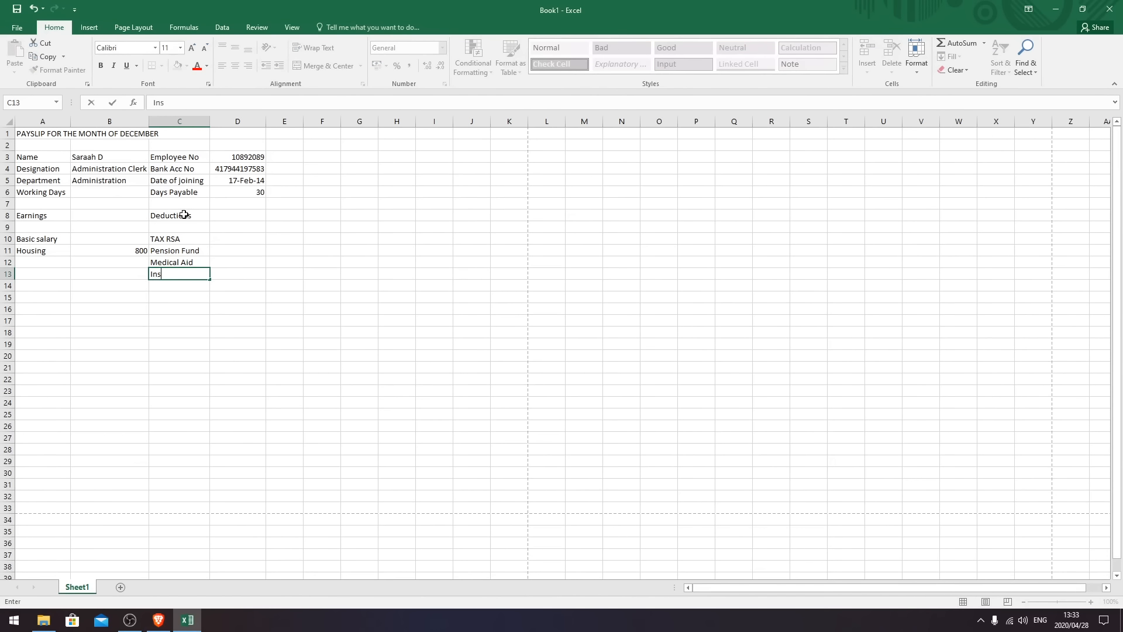
text(urance)
key(Return)
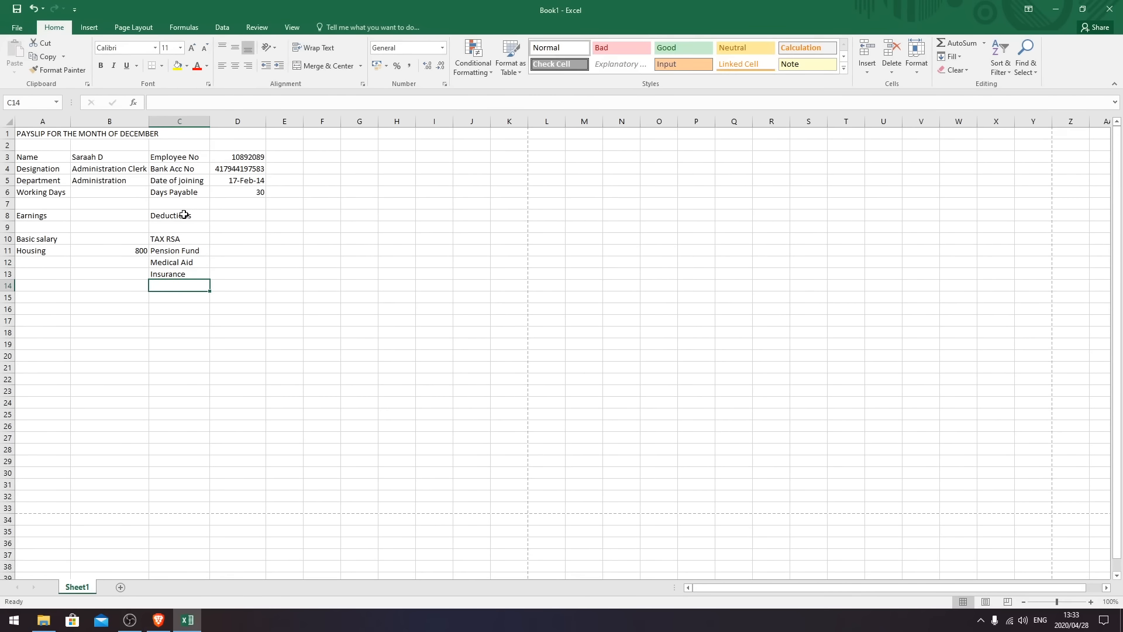
- Enter 450 as the Insurance amount in D13
click(233, 275)
text(450)
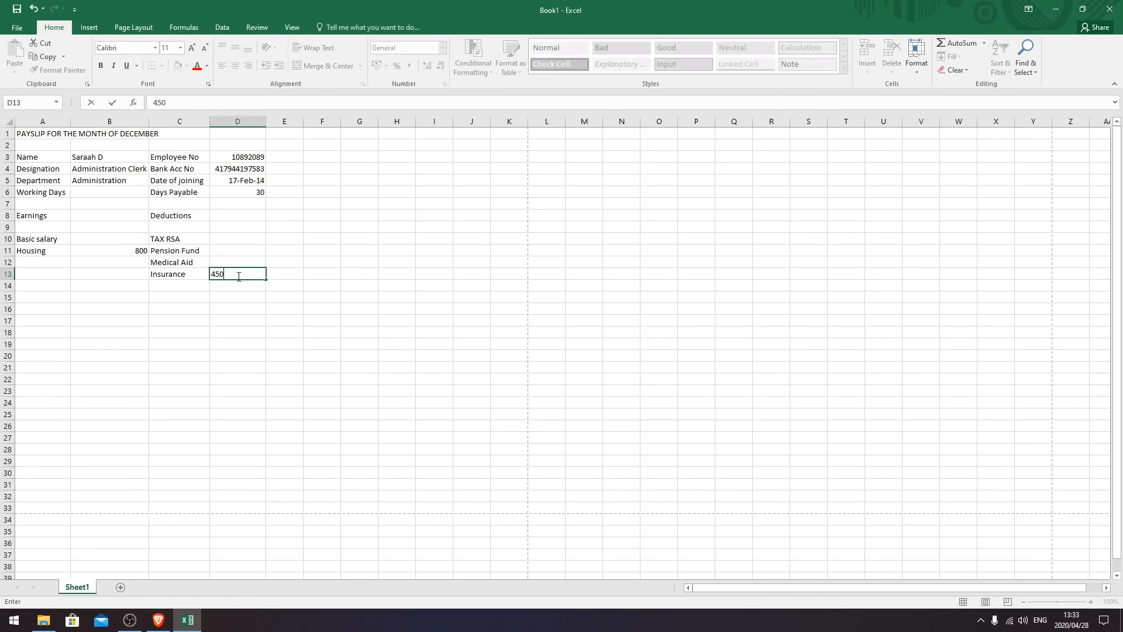
key(Return)
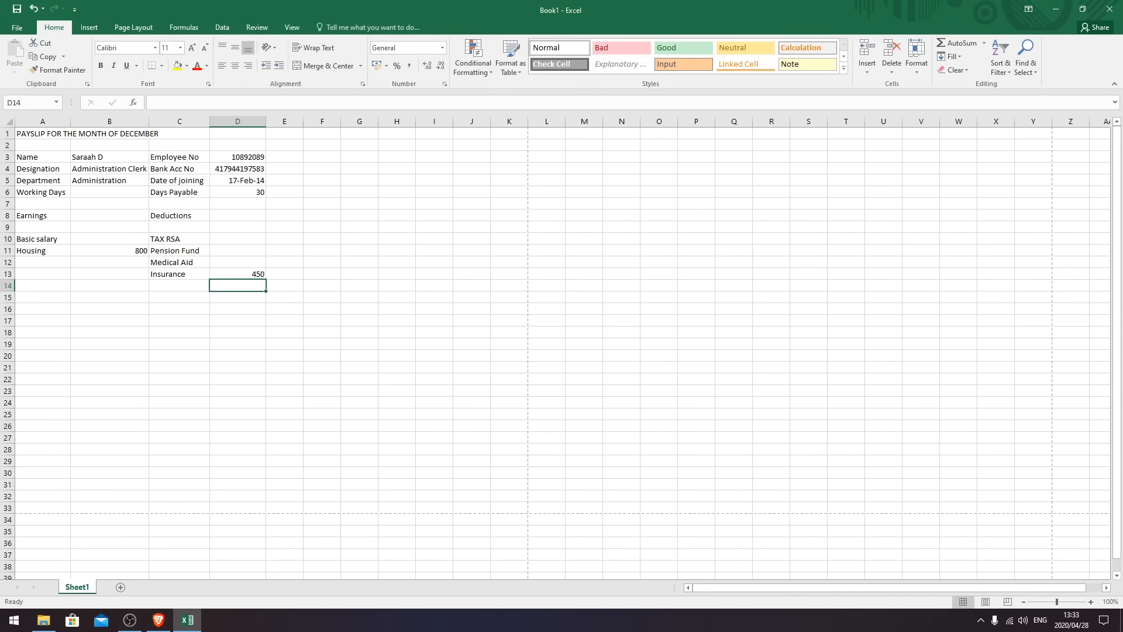
click(39, 297)
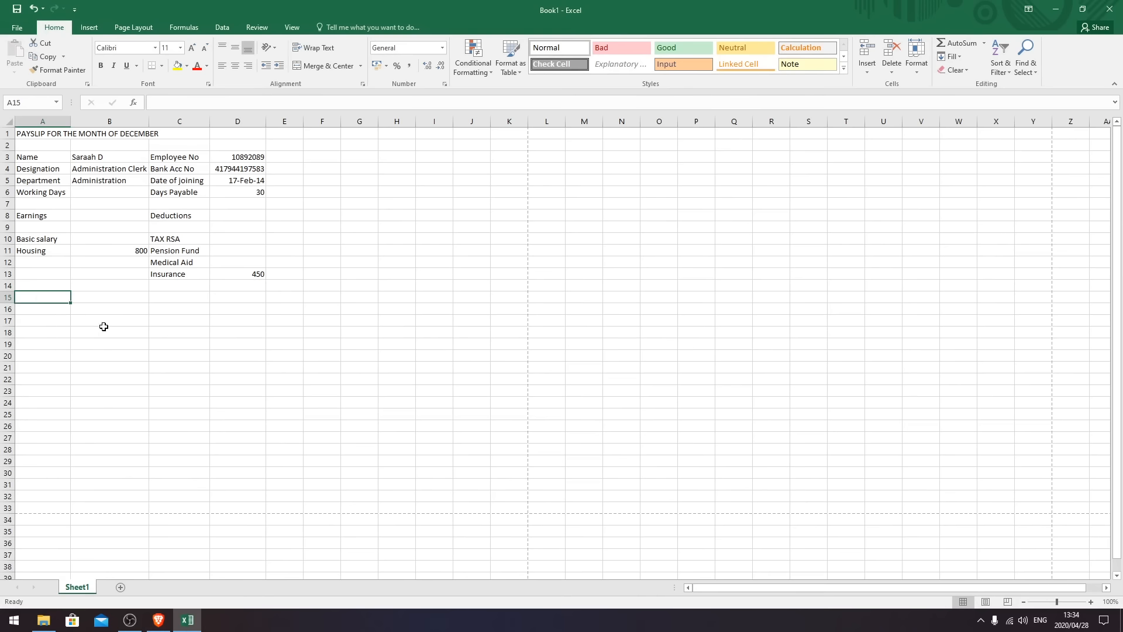
- Label row 15 with Total Earnings and Total Deducations, widening columns B and C slightly
text(Total Earnings)
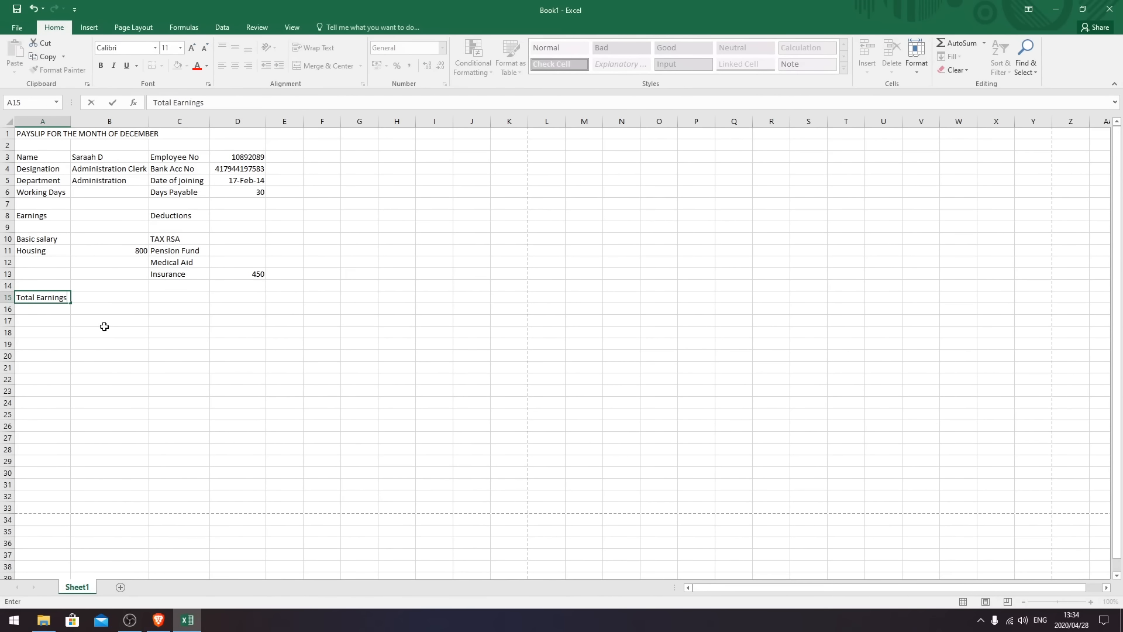
key(Tab)
key(Tab)
text(Total Deducations)
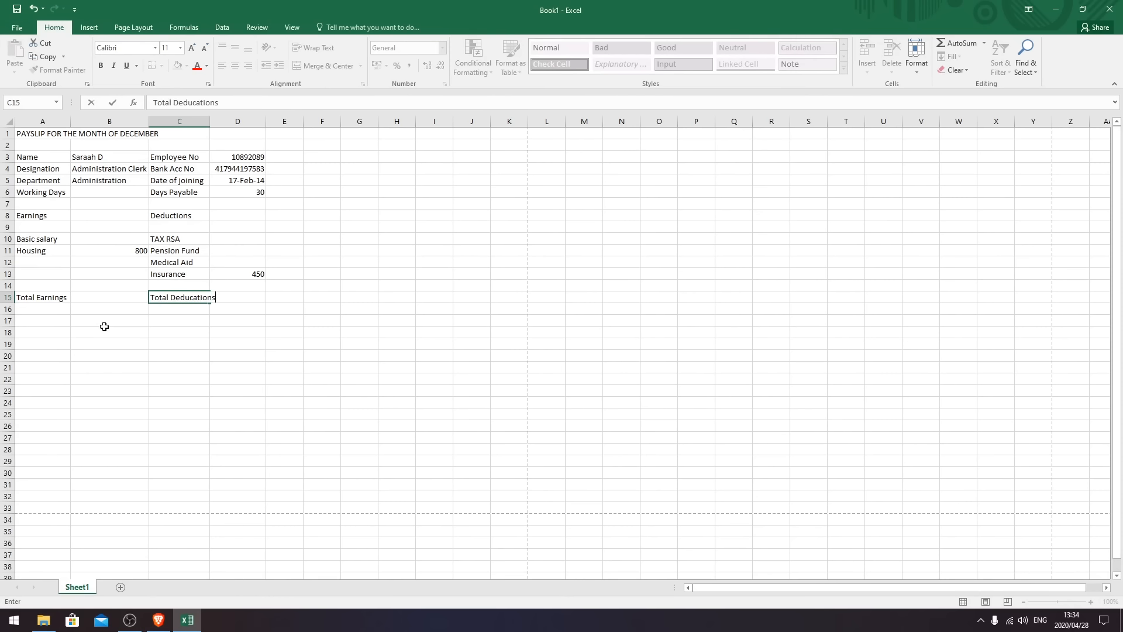
key(Return)
drag(213, 123, 226, 122)
drag(151, 124, 153, 122)
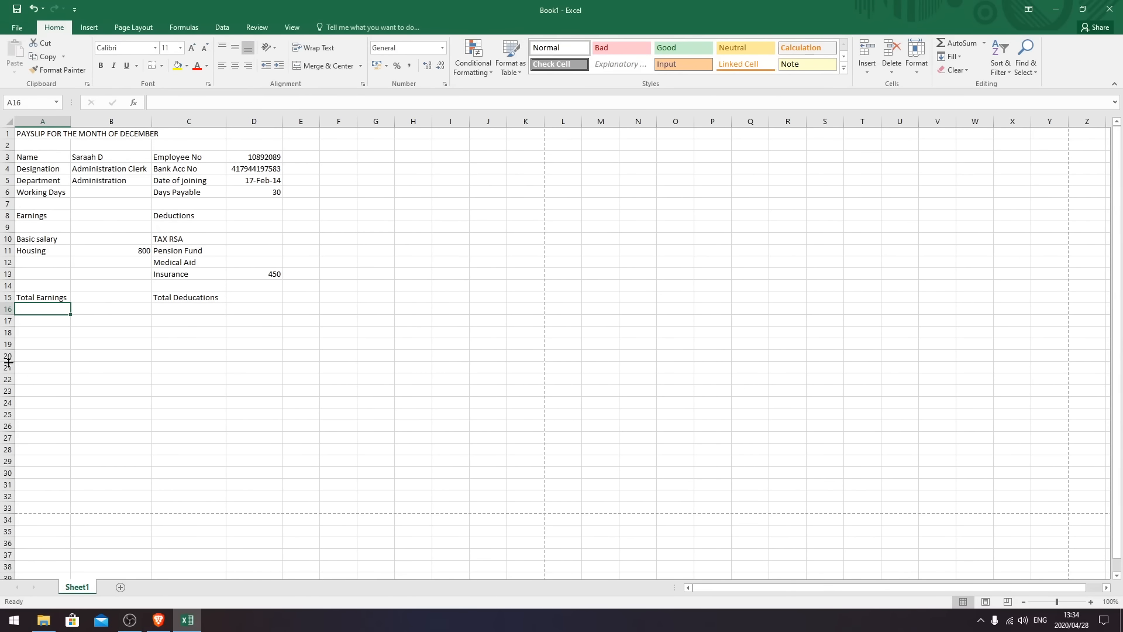
- Add a Net Pay label in A17
click(39, 319)
text(Net Pay)
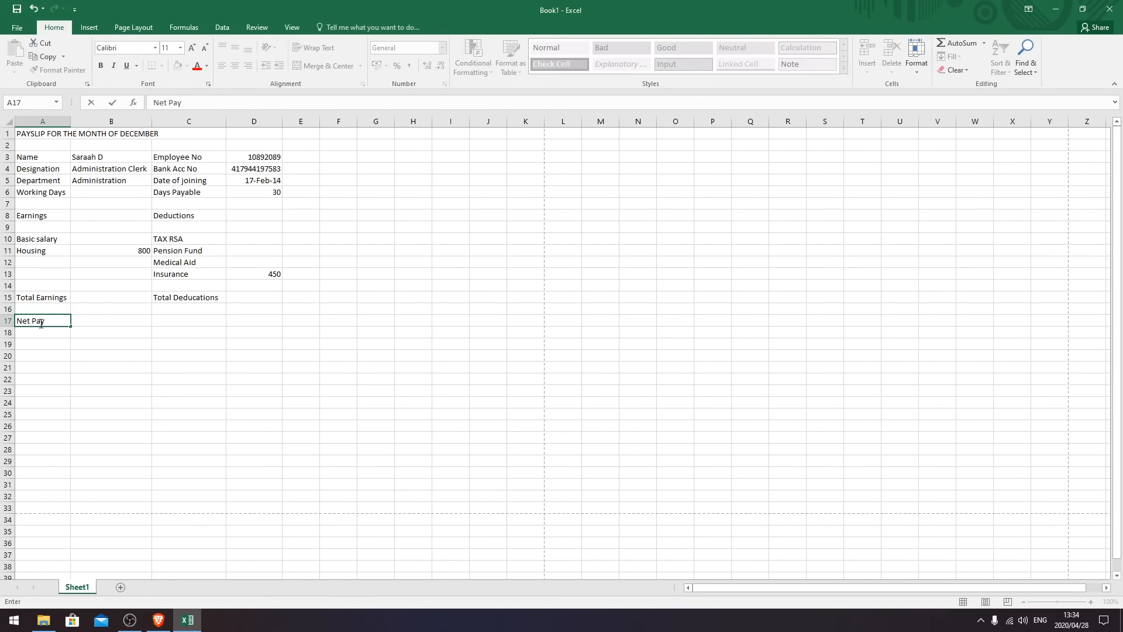
click(85, 389)
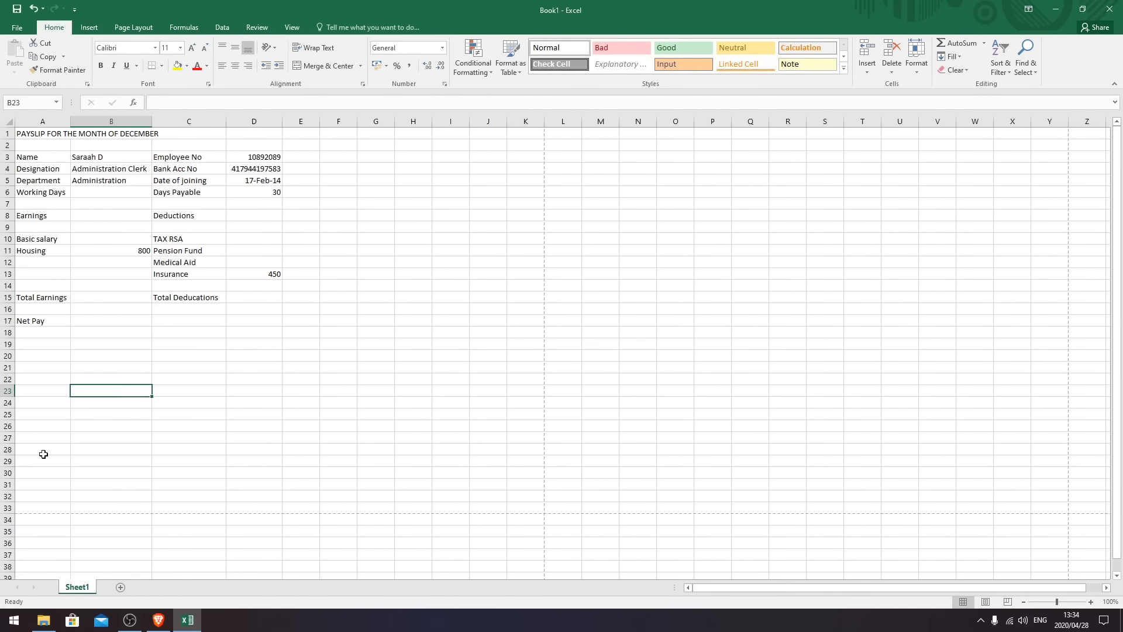
- Apply Currency format to A8:D17 so Housing reads R800,00 and Insurance R450,00
click(124, 251)
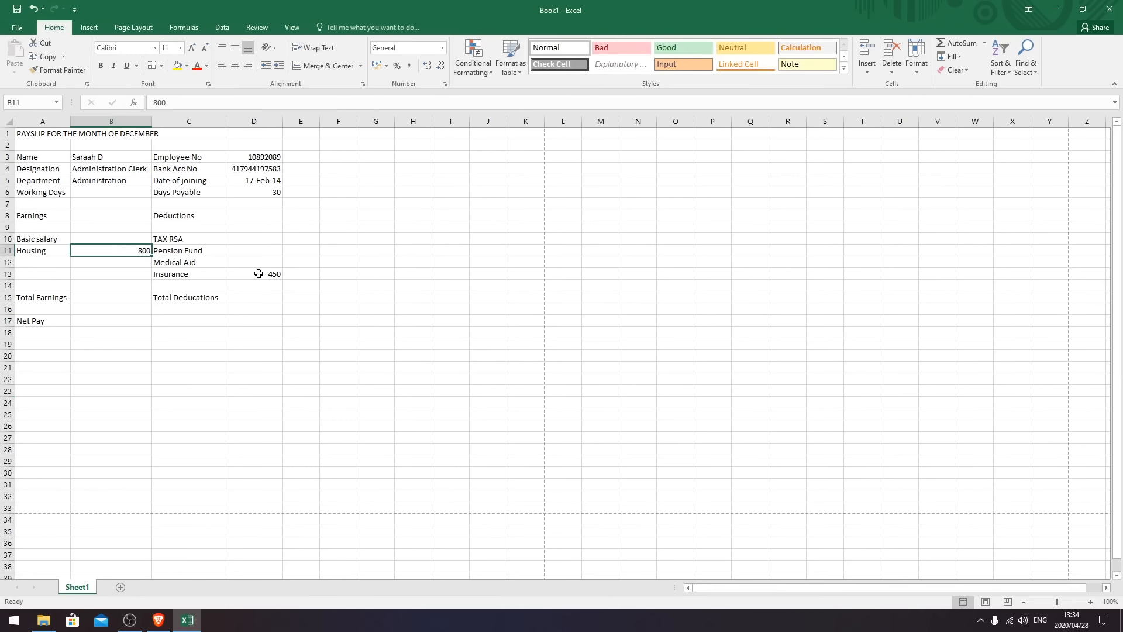
ctrl+click(261, 274)
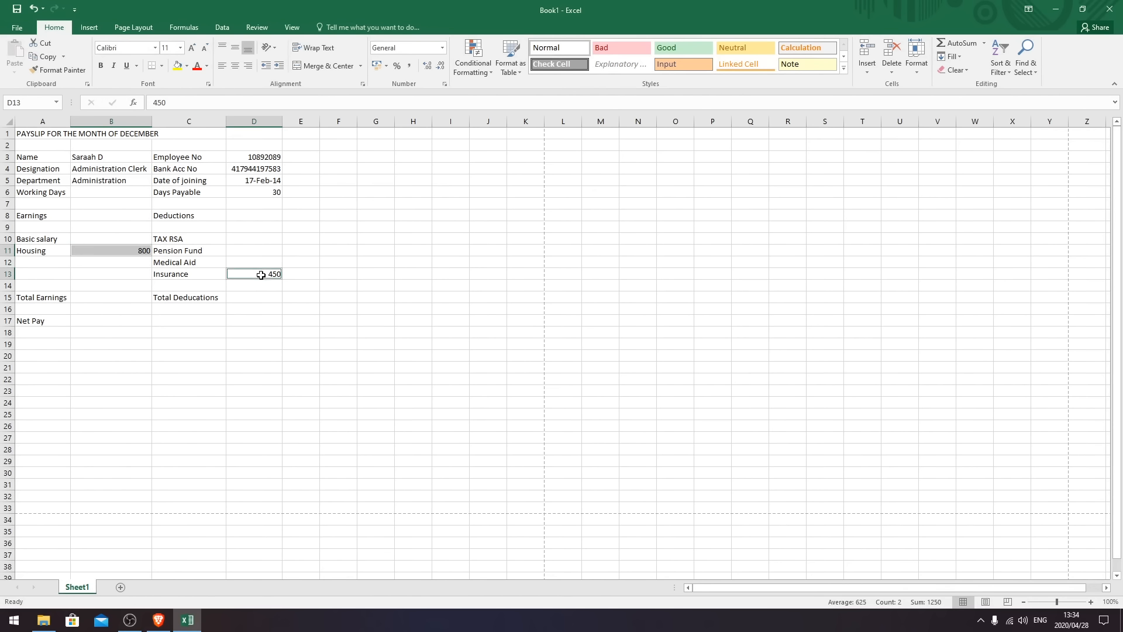
click(311, 393)
drag(34, 241, 272, 284)
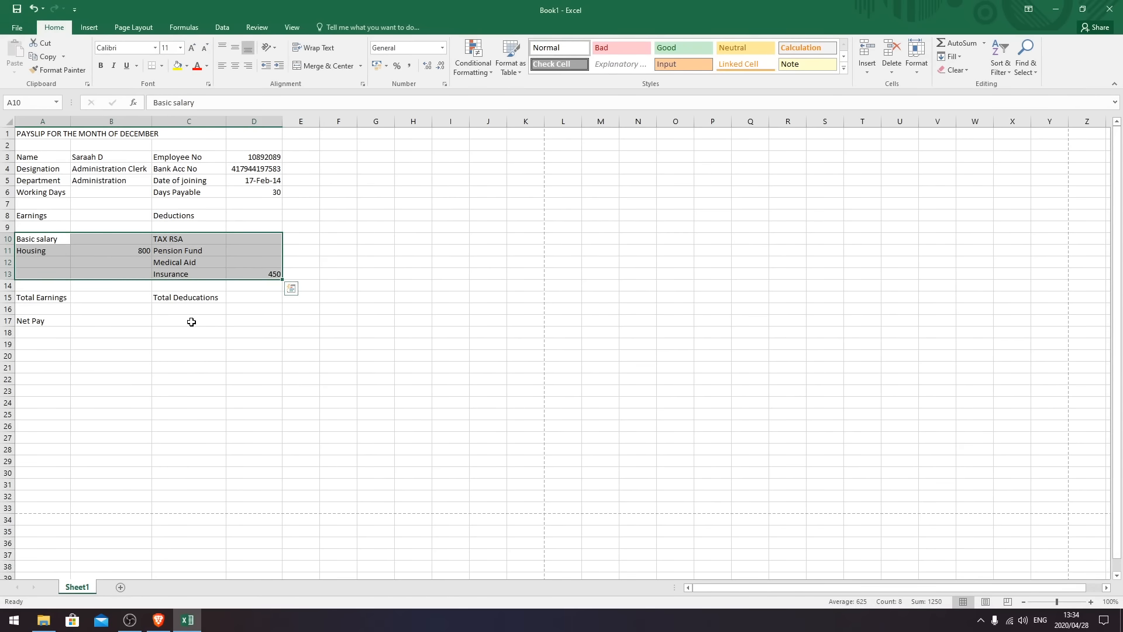
click(192, 356)
drag(37, 238, 257, 321)
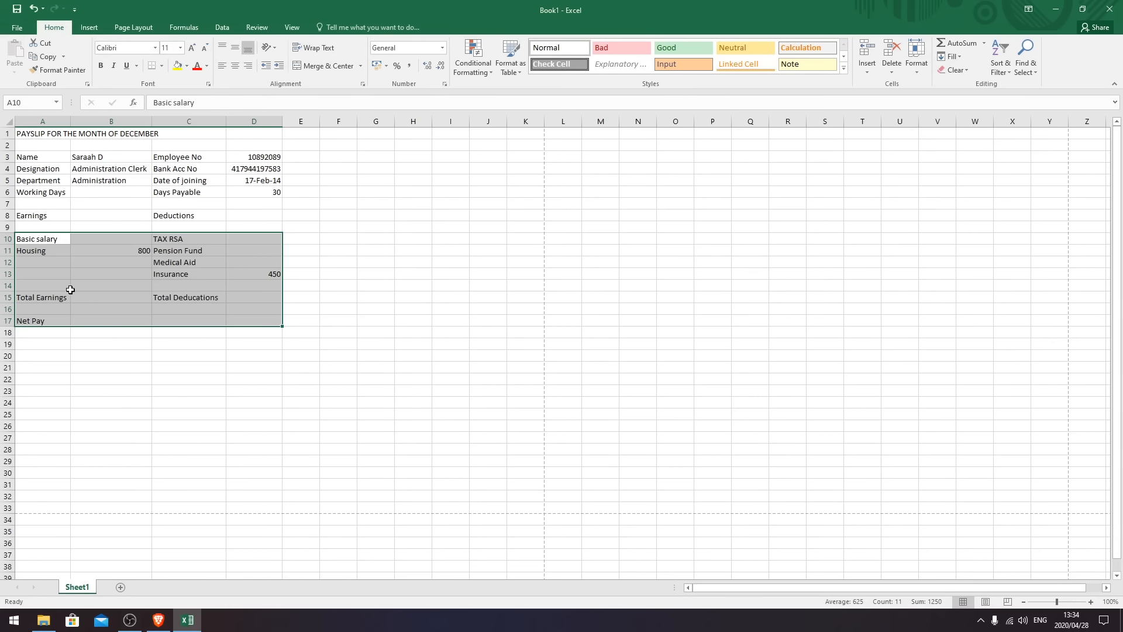
drag(46, 216, 248, 319)
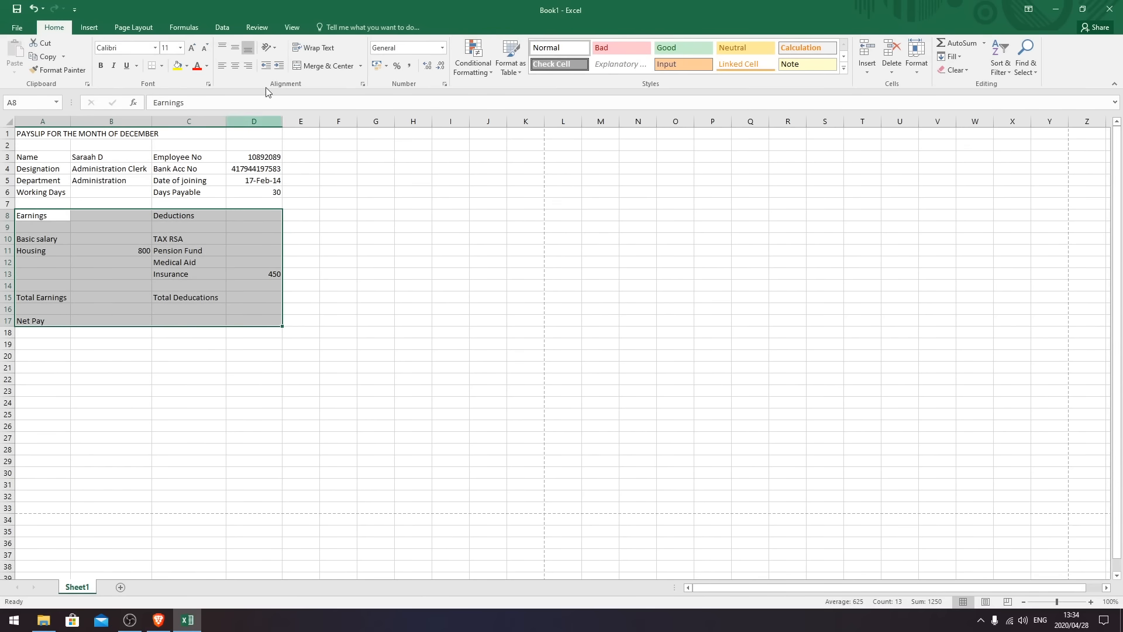
click(442, 48)
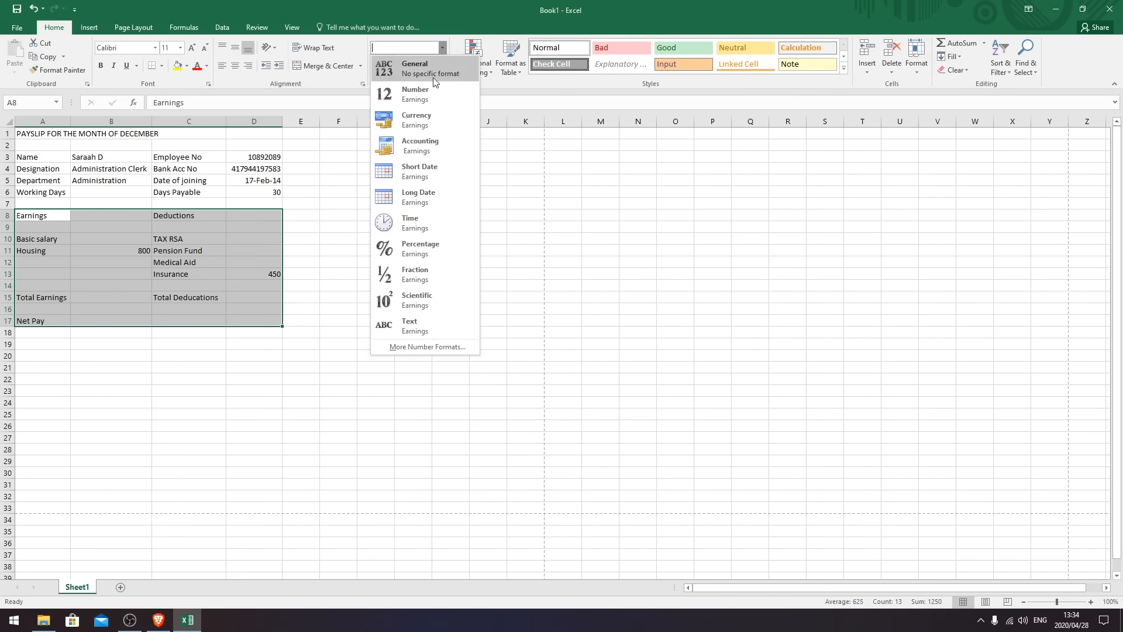
click(437, 120)
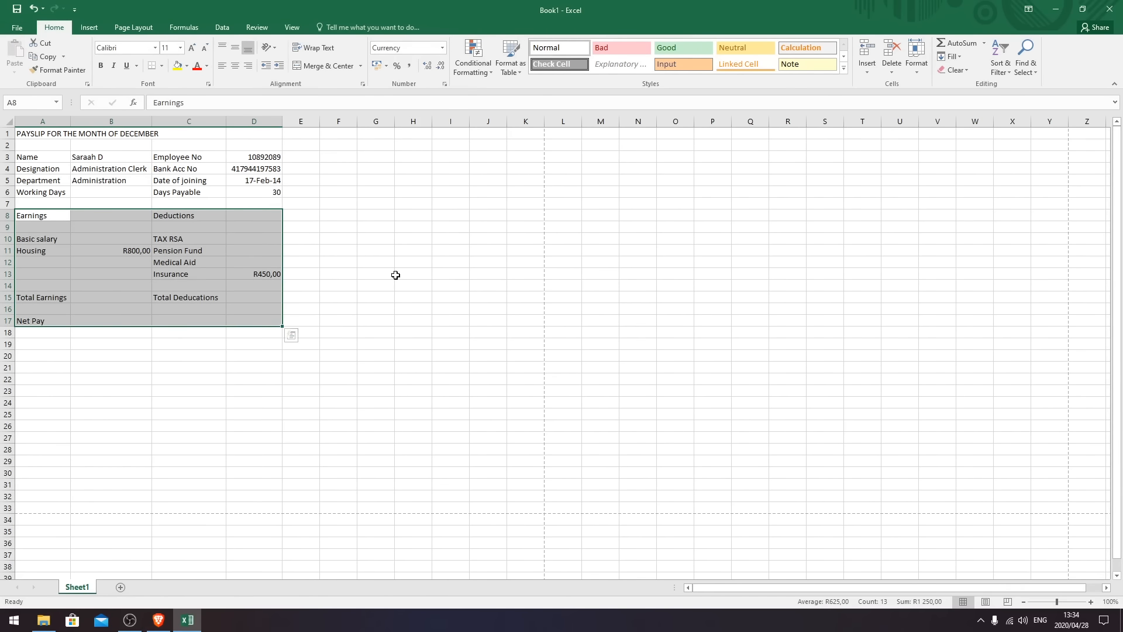
click(378, 323)
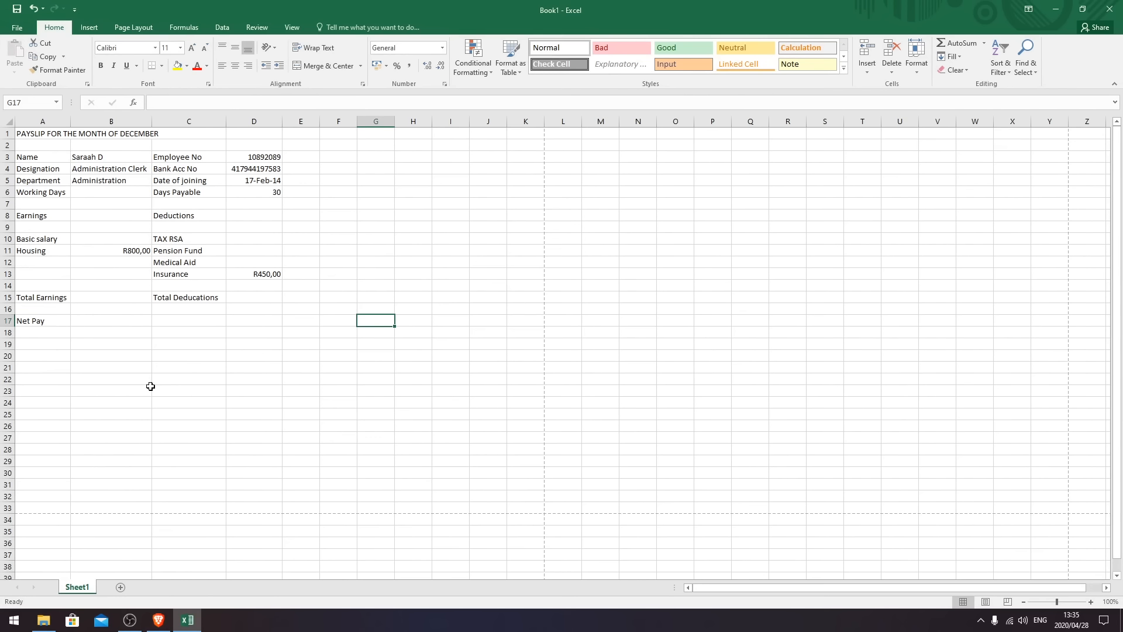
- Apply All Borders to the employee values in B3:B6 and the labels in C3:C6
click(233, 345)
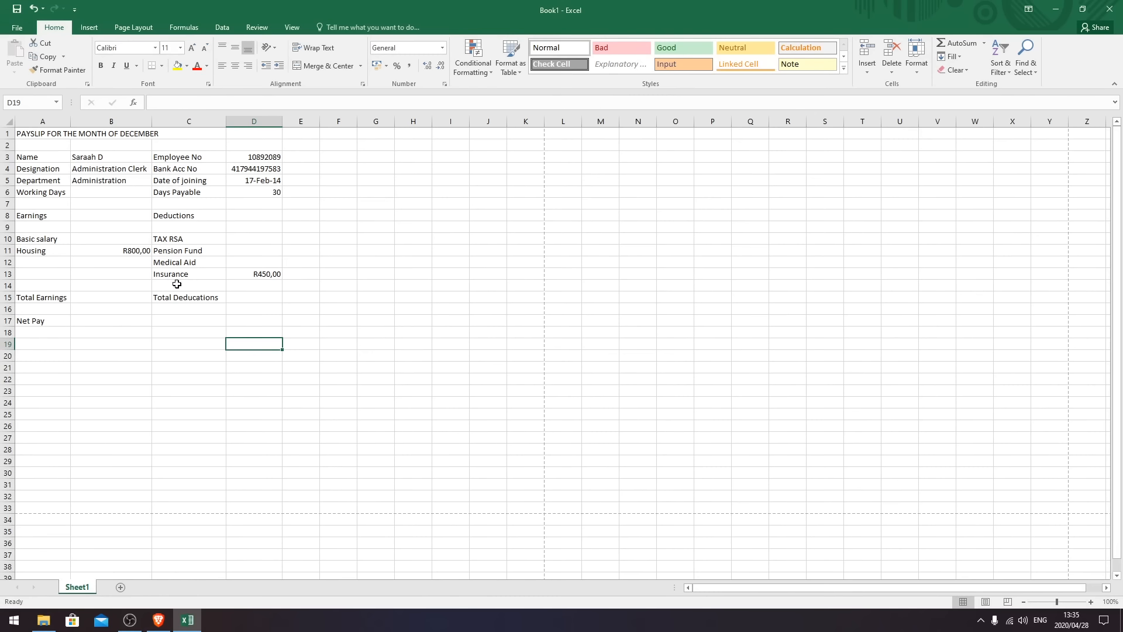
drag(36, 158, 267, 158)
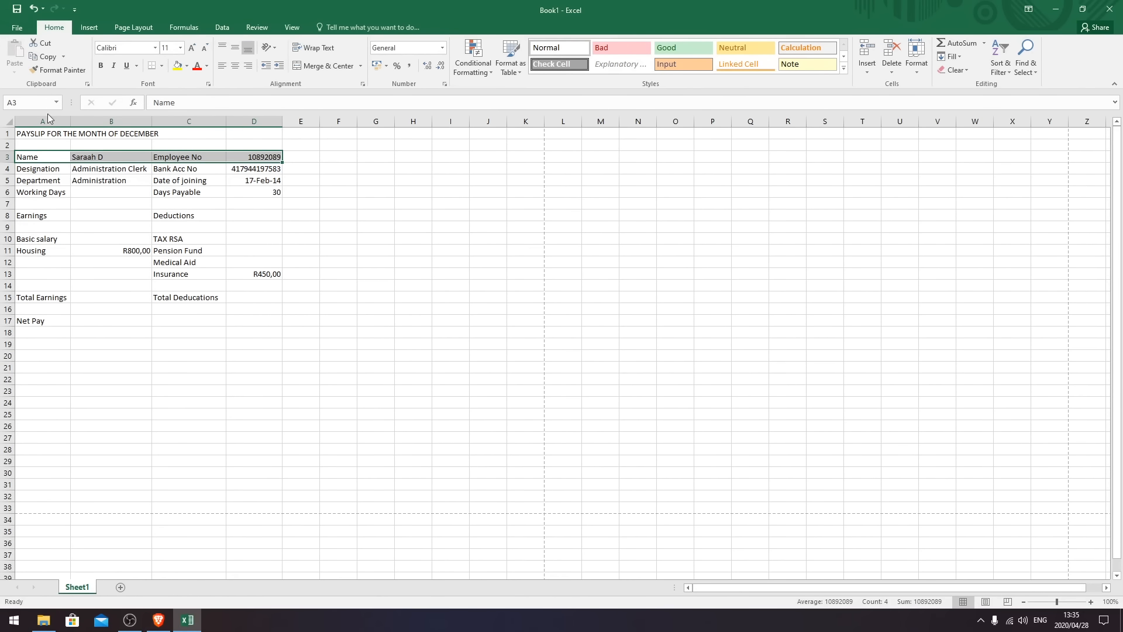
click(162, 66)
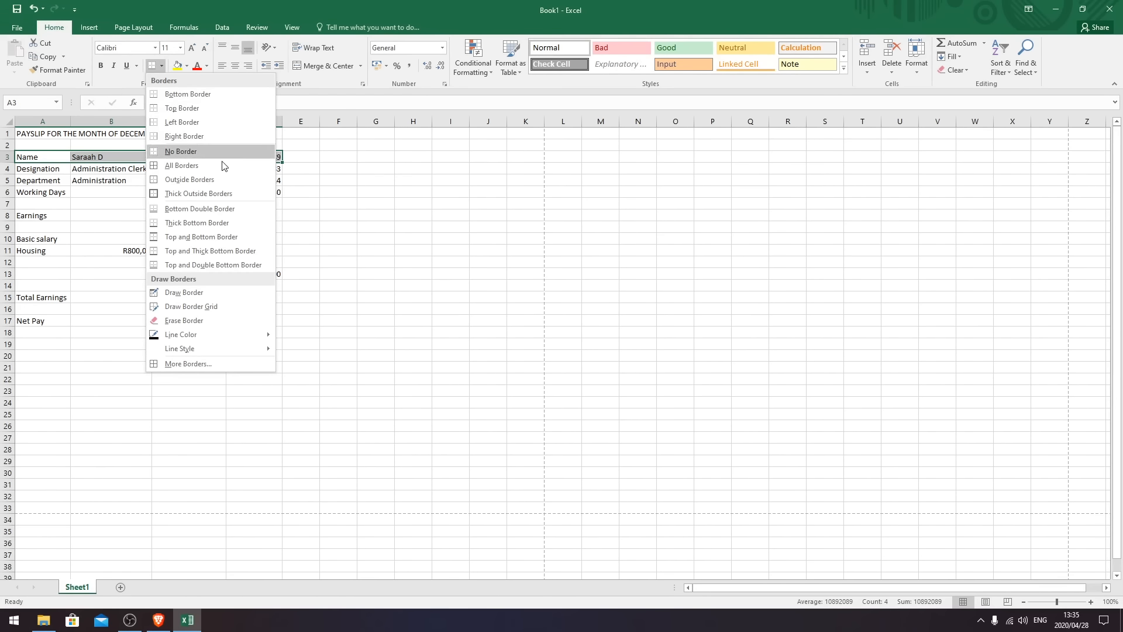
click(394, 308)
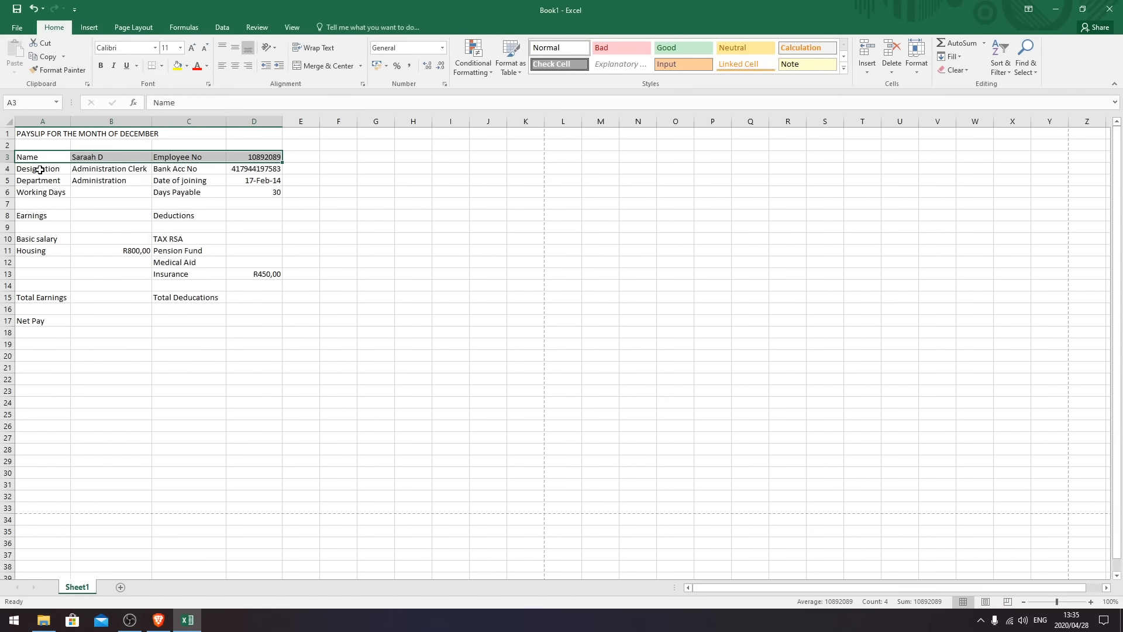
click(43, 157)
click(135, 286)
drag(49, 157, 112, 188)
click(110, 180)
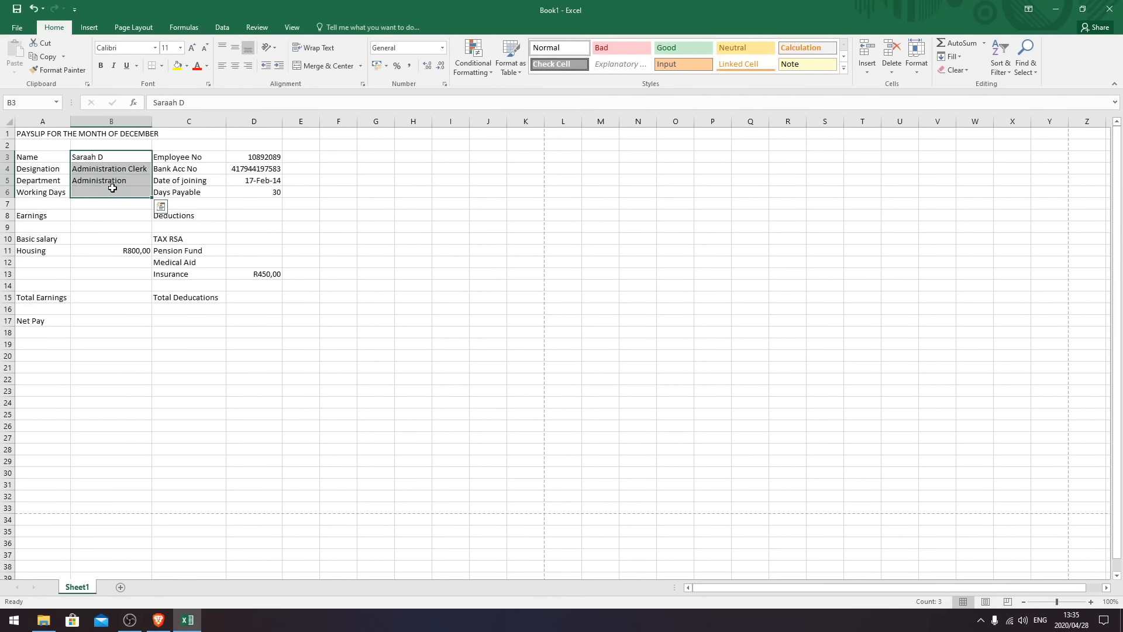
click(162, 65)
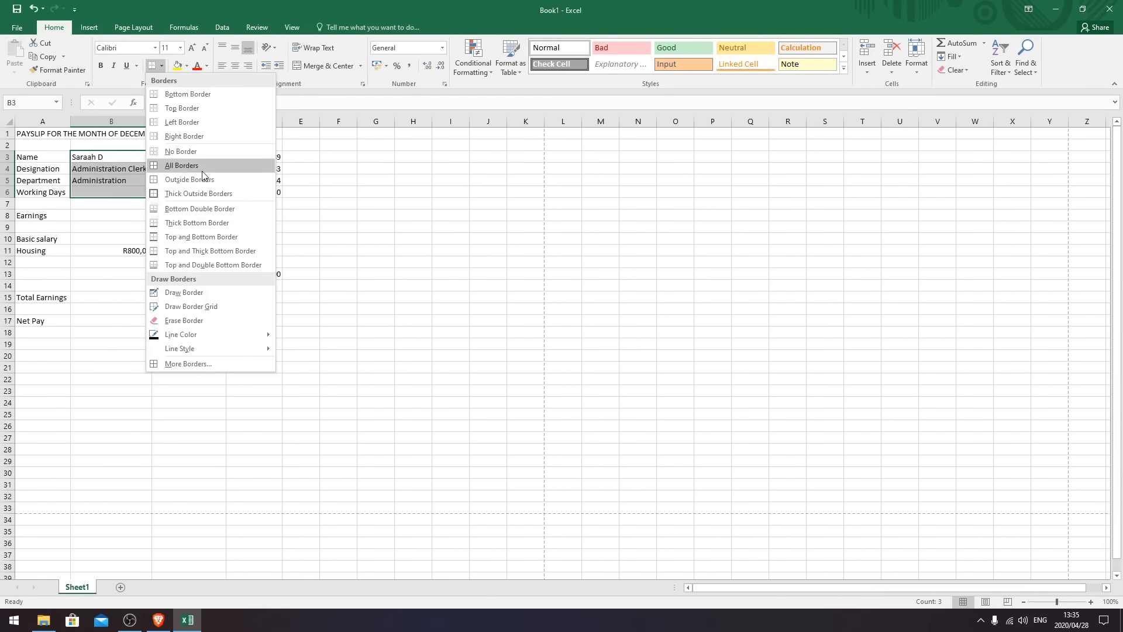
click(202, 171)
drag(197, 157, 197, 192)
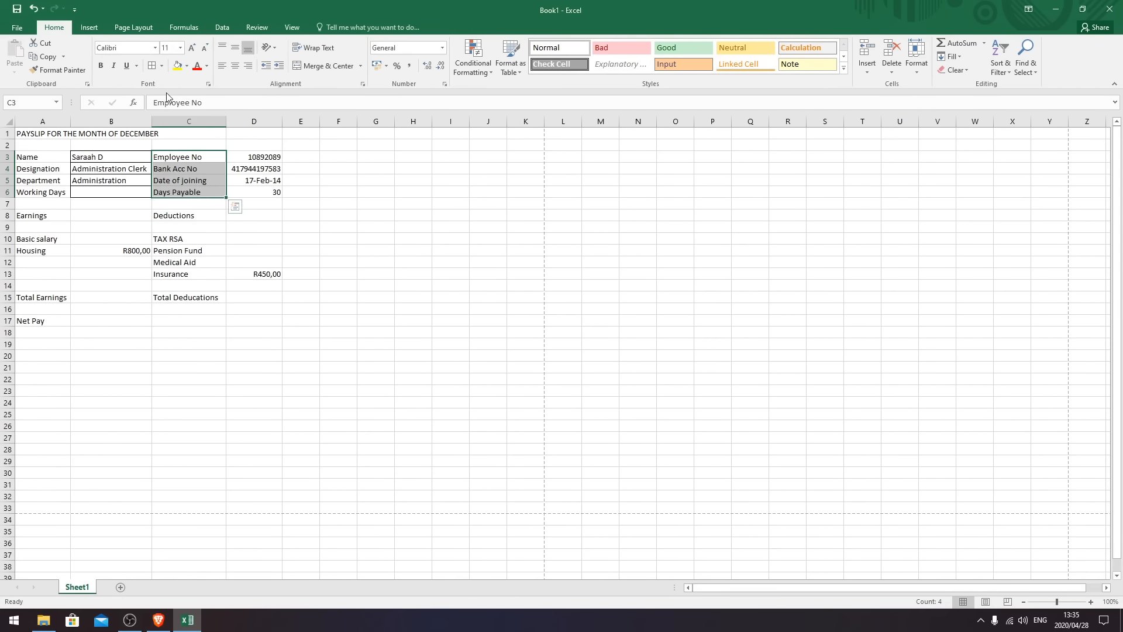
click(152, 65)
- With Draw Border, draw a line under row 7 from column A to D
click(222, 273)
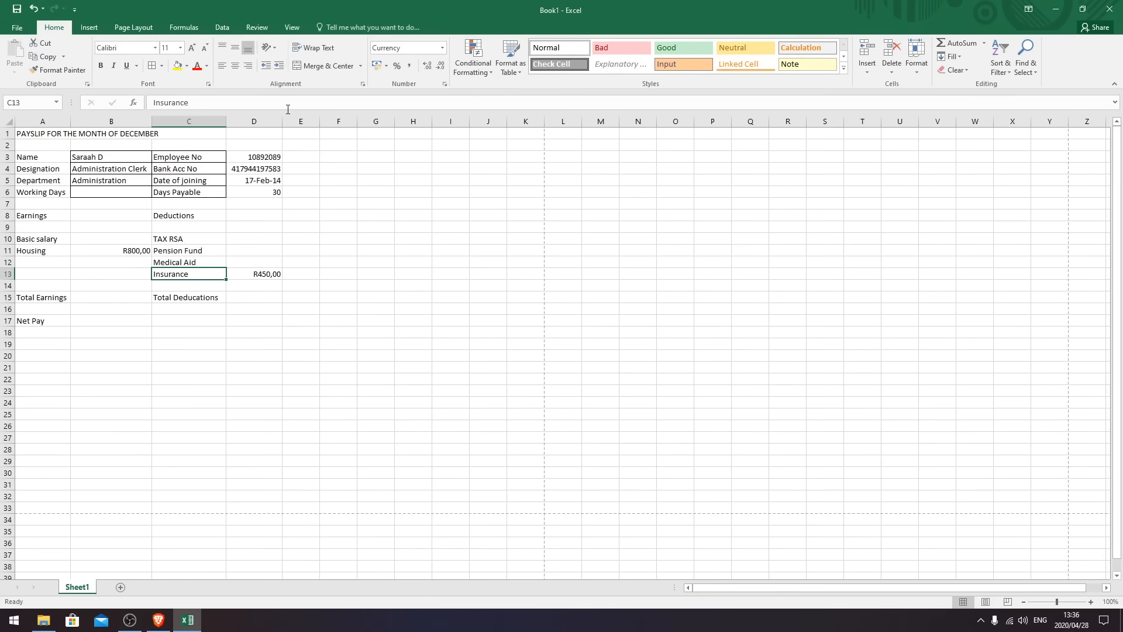
click(163, 65)
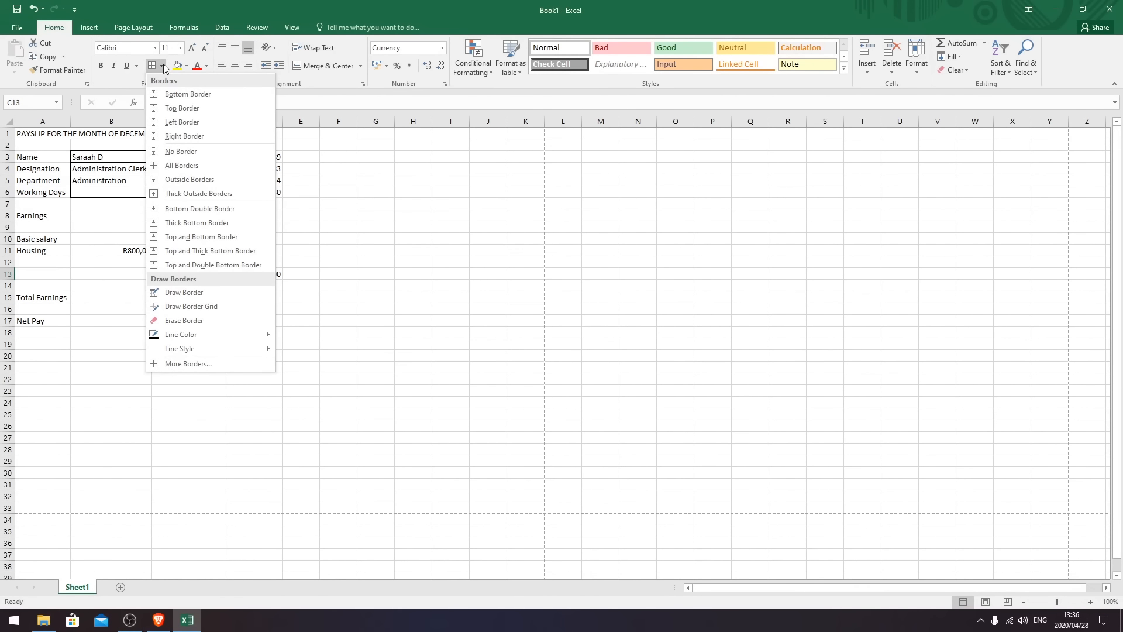
click(191, 294)
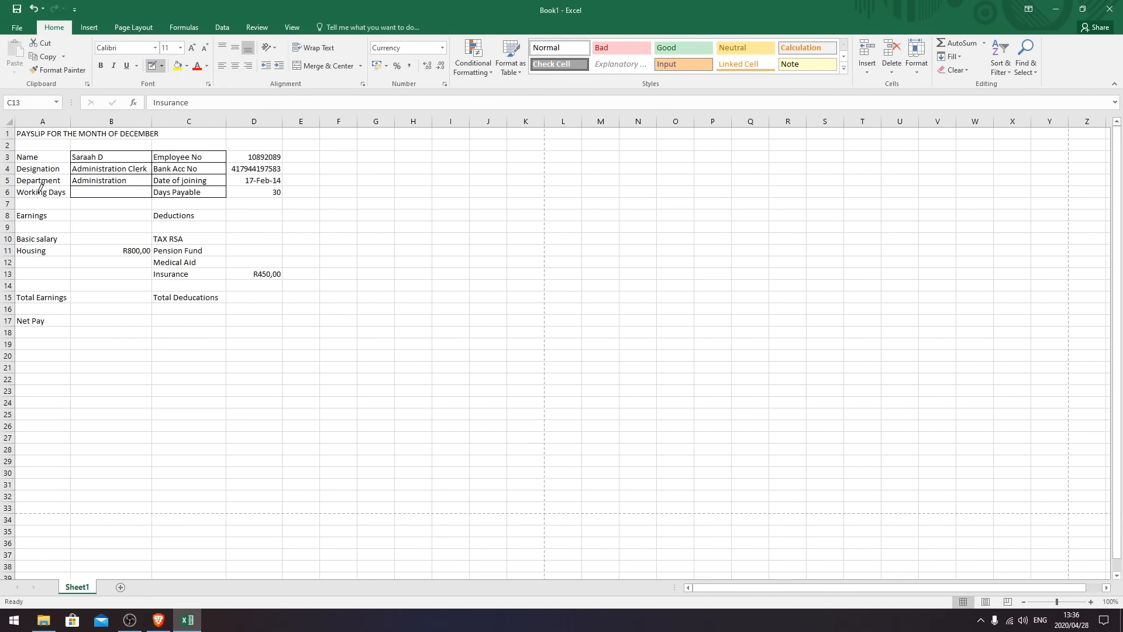
drag(20, 205, 271, 200)
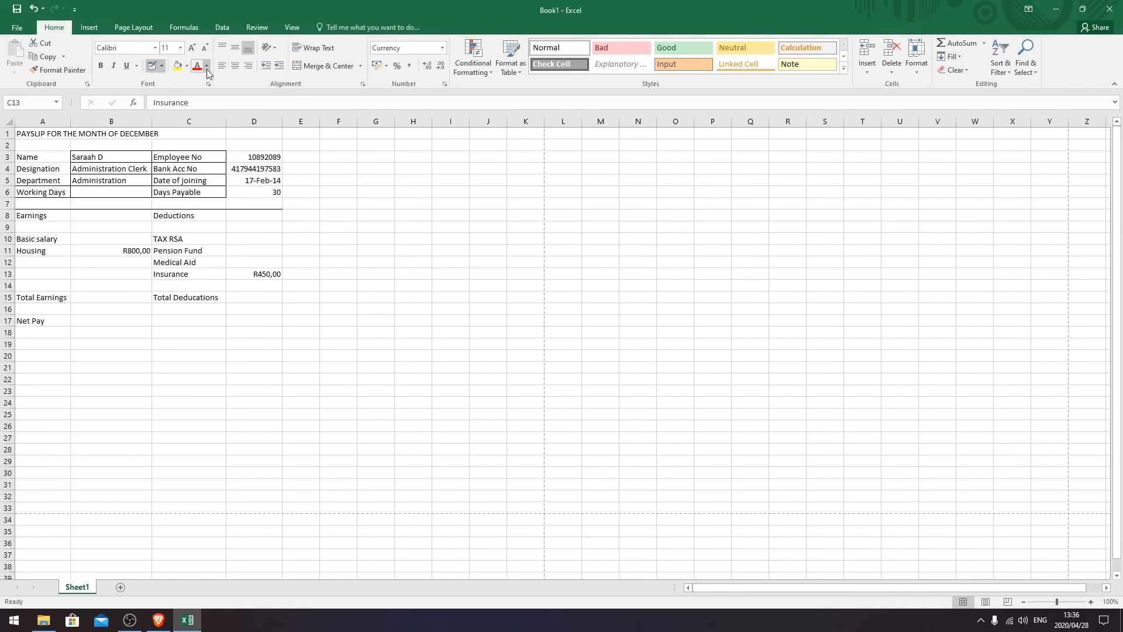
- Draw border edges along cells D3 to D6, keeping Draw Border active
click(36, 162)
click(256, 161)
click(235, 172)
click(267, 150)
click(258, 184)
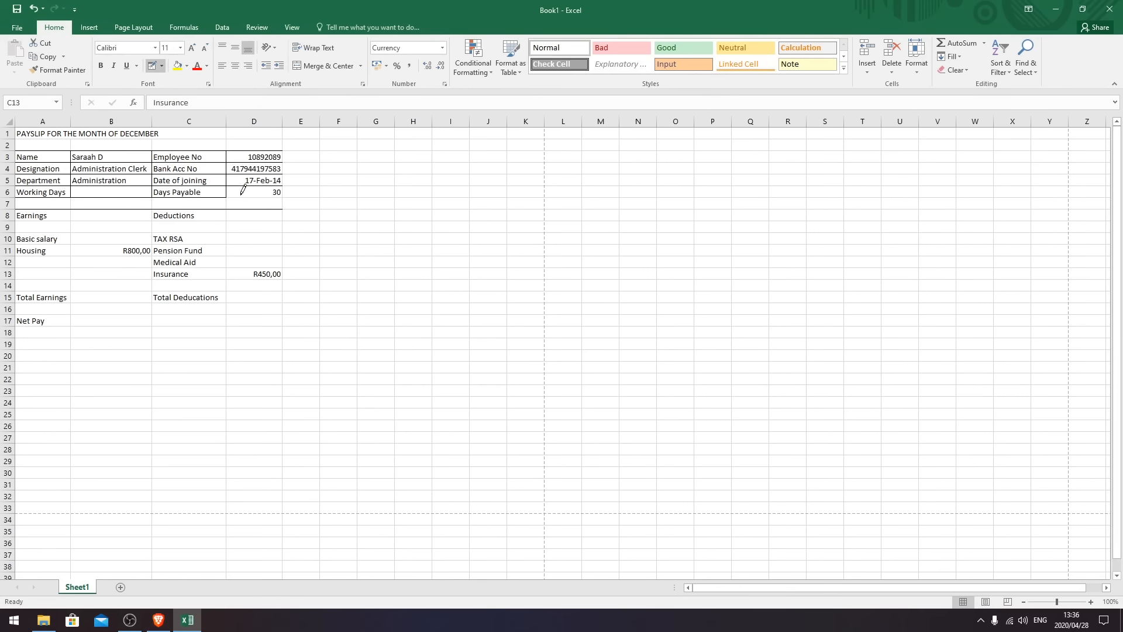
click(269, 195)
click(164, 68)
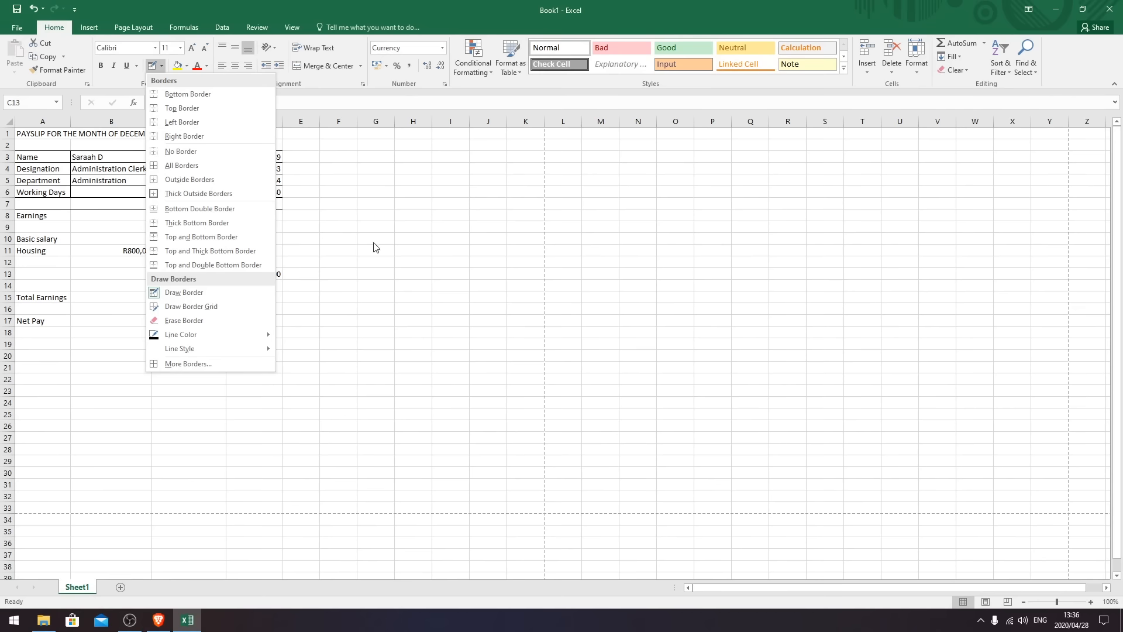
click(214, 292)
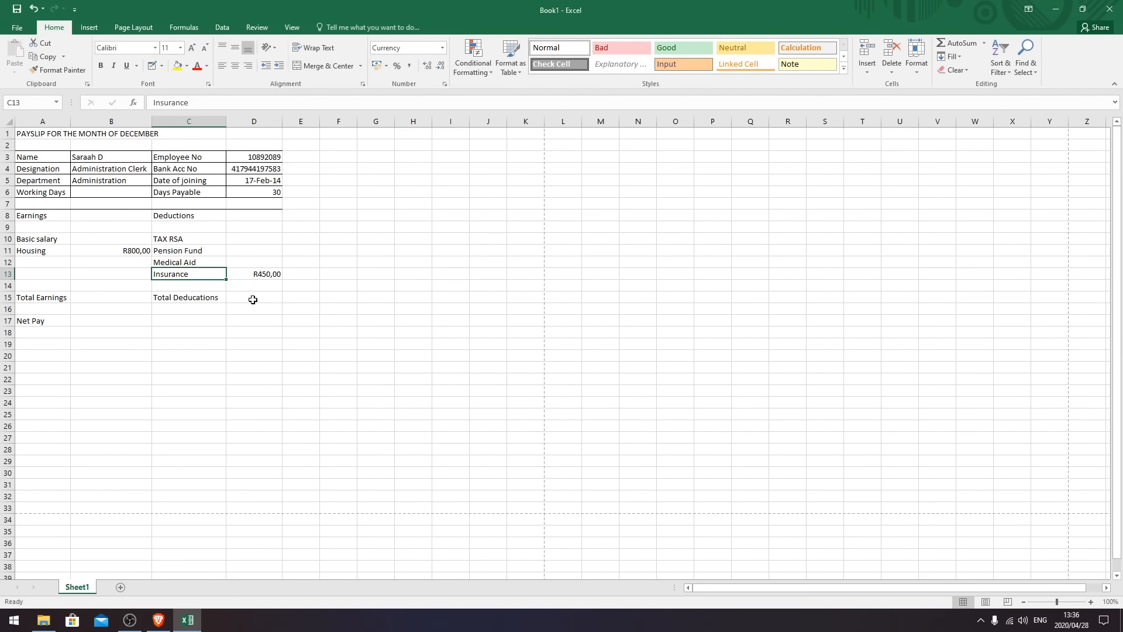
click(162, 68)
click(208, 291)
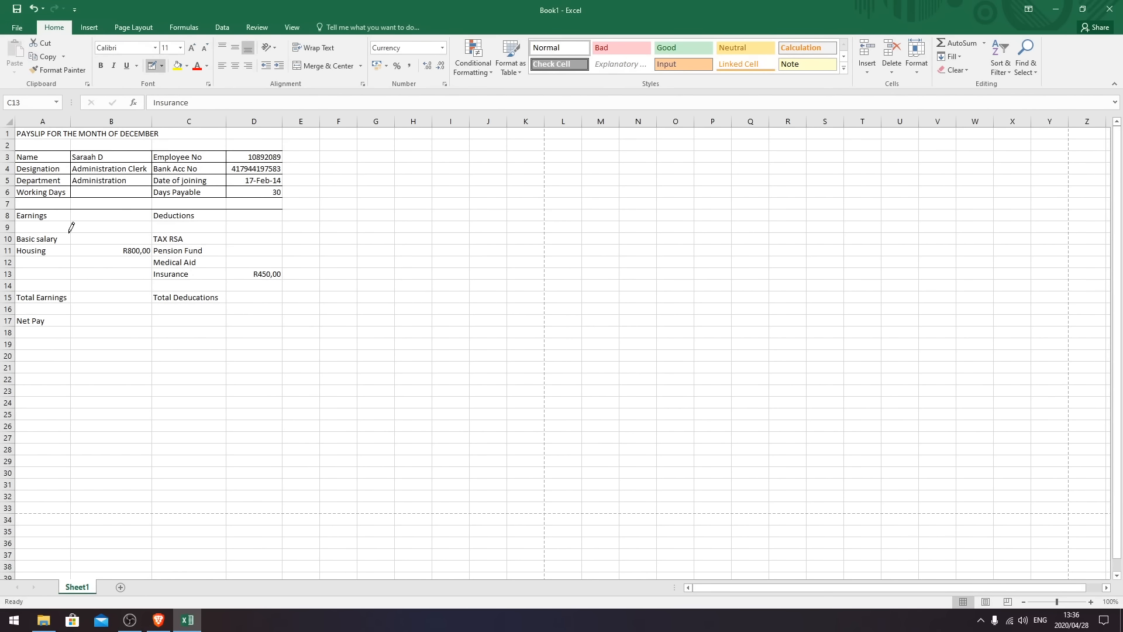
- Draw a line under row 8, column dividers through rows 9–14, and a line under B16
drag(27, 215, 233, 215)
mouse_move(71, 222)
mouse_down()
mouse_move(71, 286)
mouse_move(253, 292)
mouse_move(145, 301)
mouse_up()
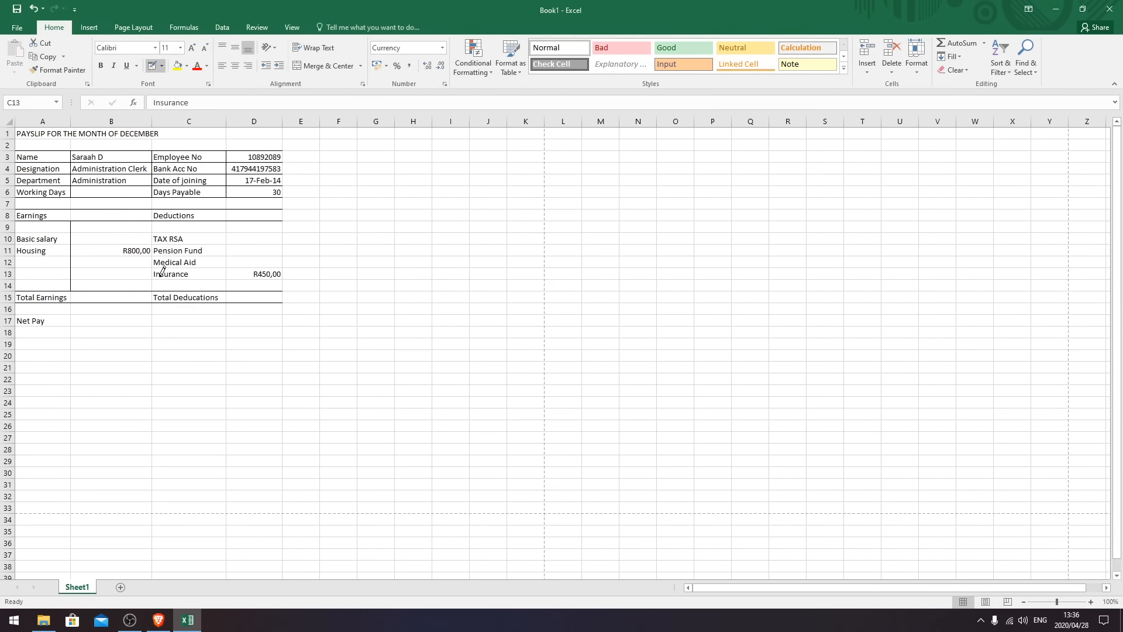
drag(154, 223, 154, 291)
drag(227, 218, 225, 274)
click(78, 313)
- Turn off Draw Border and give the Net Pay cell B17 a Top and Double Bottom Border
click(163, 67)
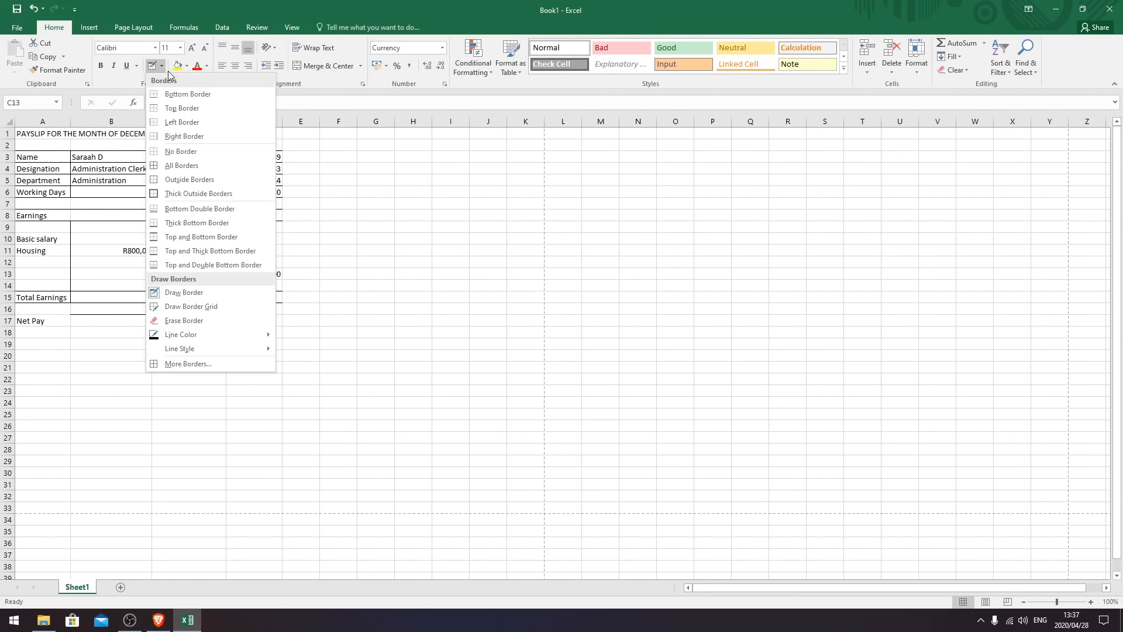
click(168, 293)
click(112, 320)
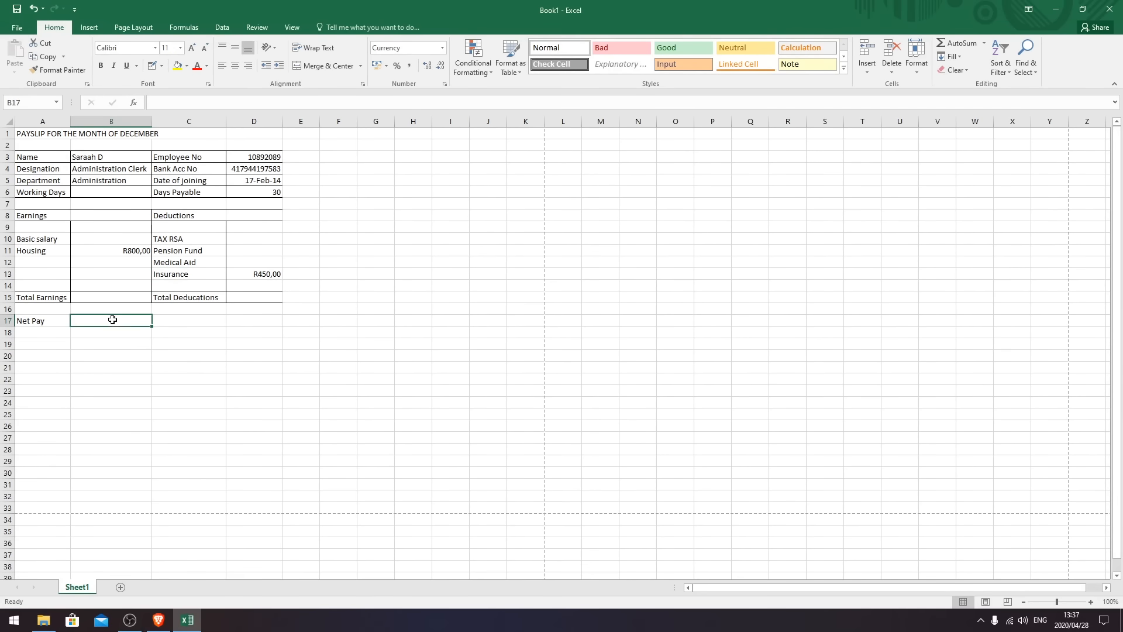
click(162, 65)
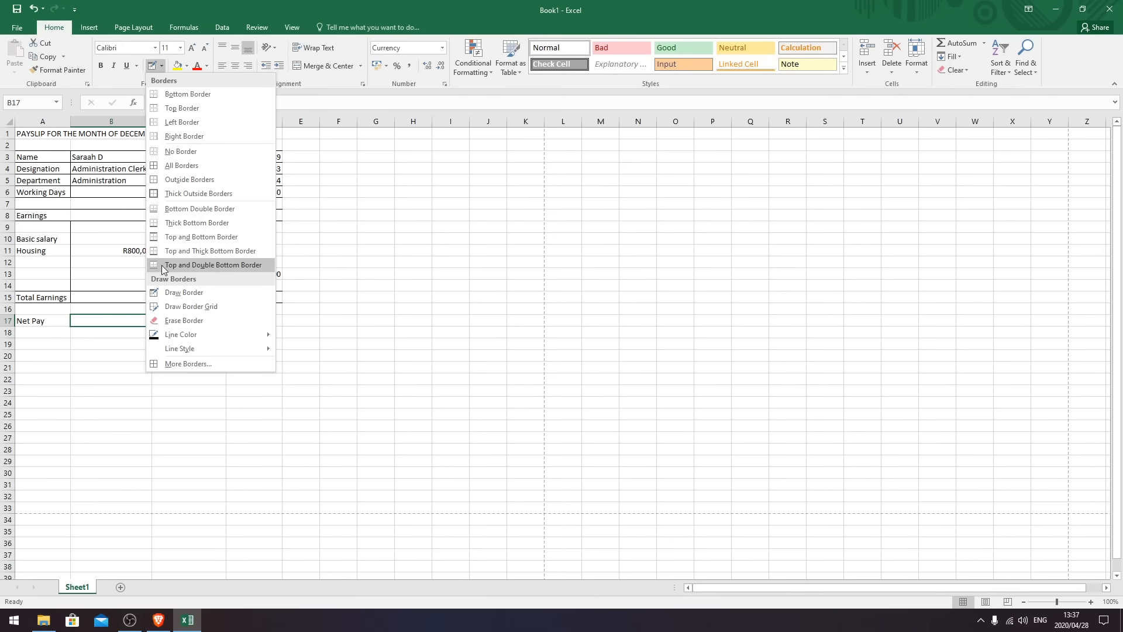
click(225, 265)
click(111, 345)
click(138, 426)
click(340, 476)
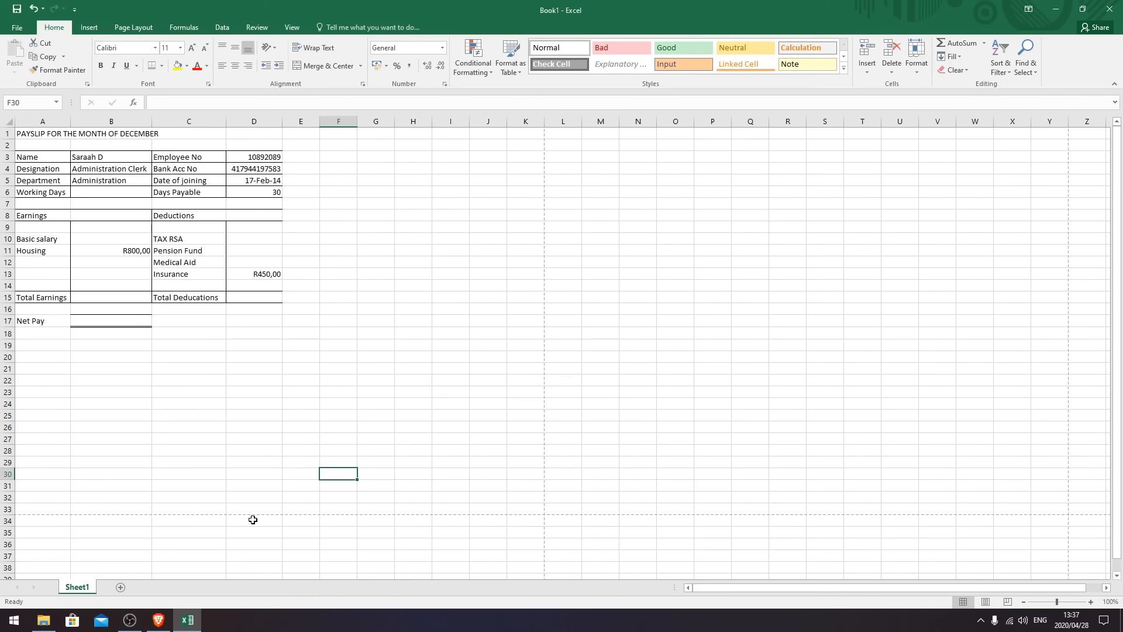
- Save the payslip with Save As to Documents under the name QUESTION 7A
click(16, 27)
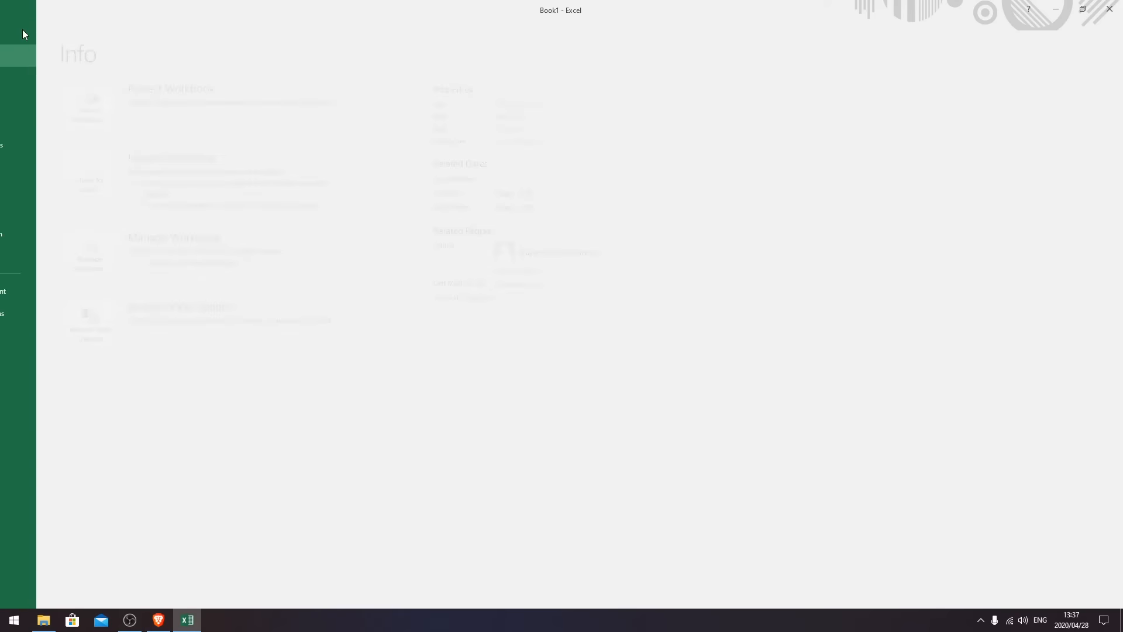
click(39, 145)
click(159, 192)
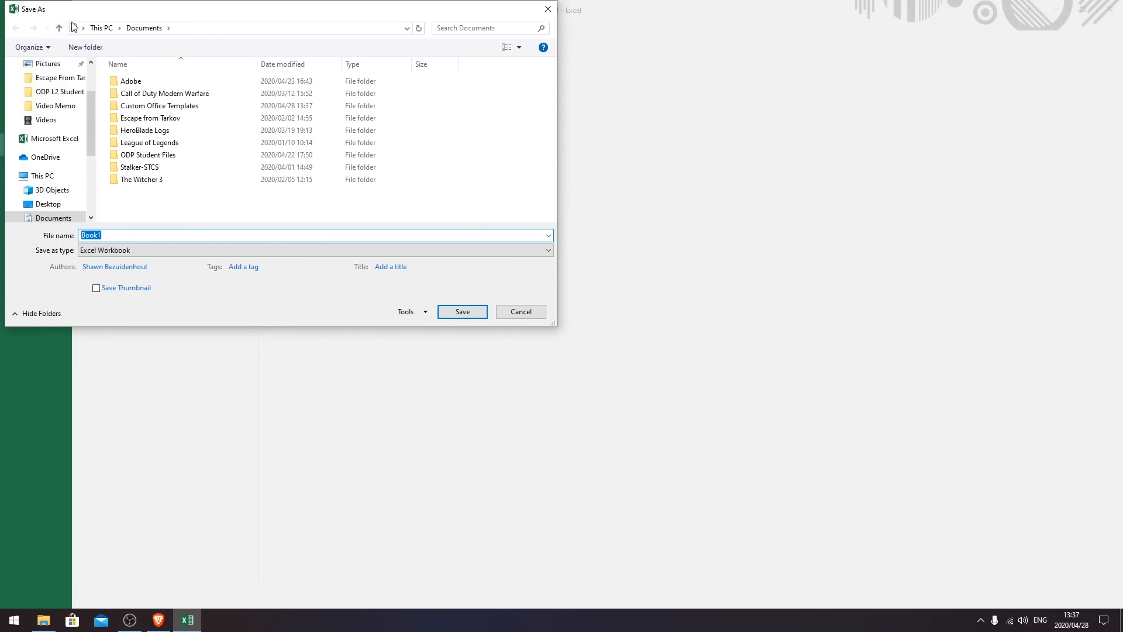
text(QUESTION 7A)
click(462, 311)
click(430, 332)
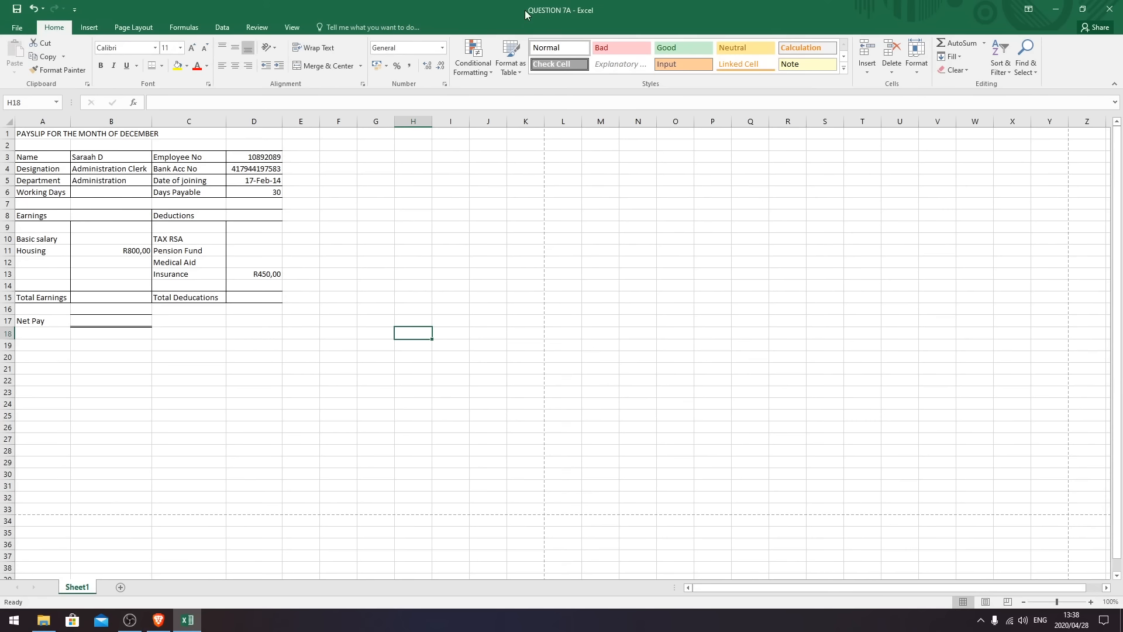
- Save a copy of the workbook as QUESTION 7B in Documents
click(12, 26)
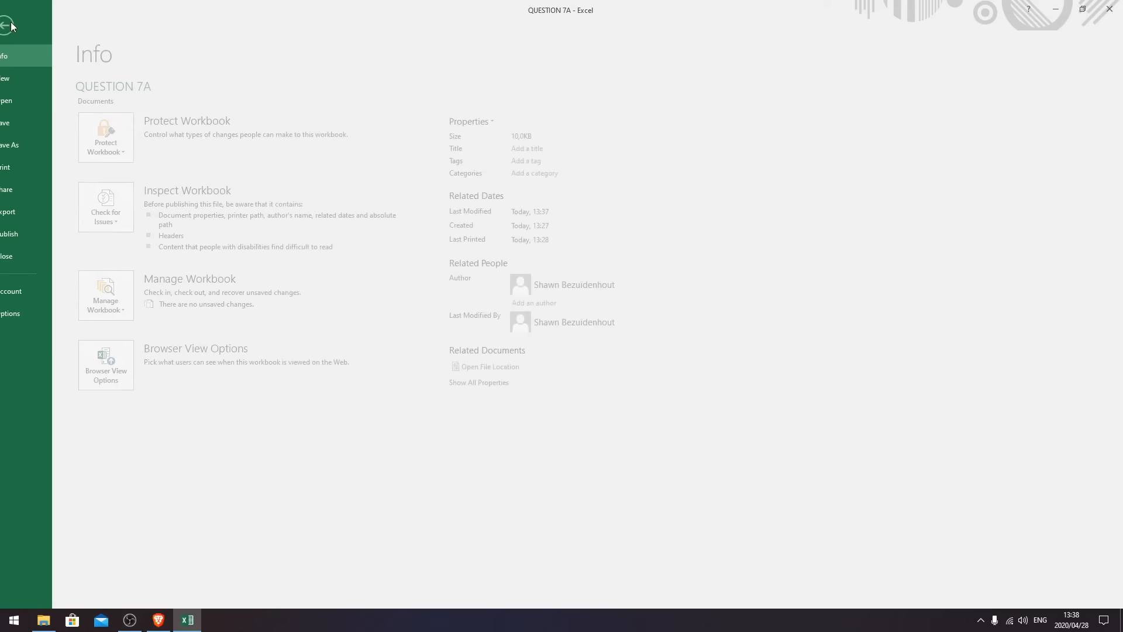
click(44, 145)
click(156, 193)
click(185, 234)
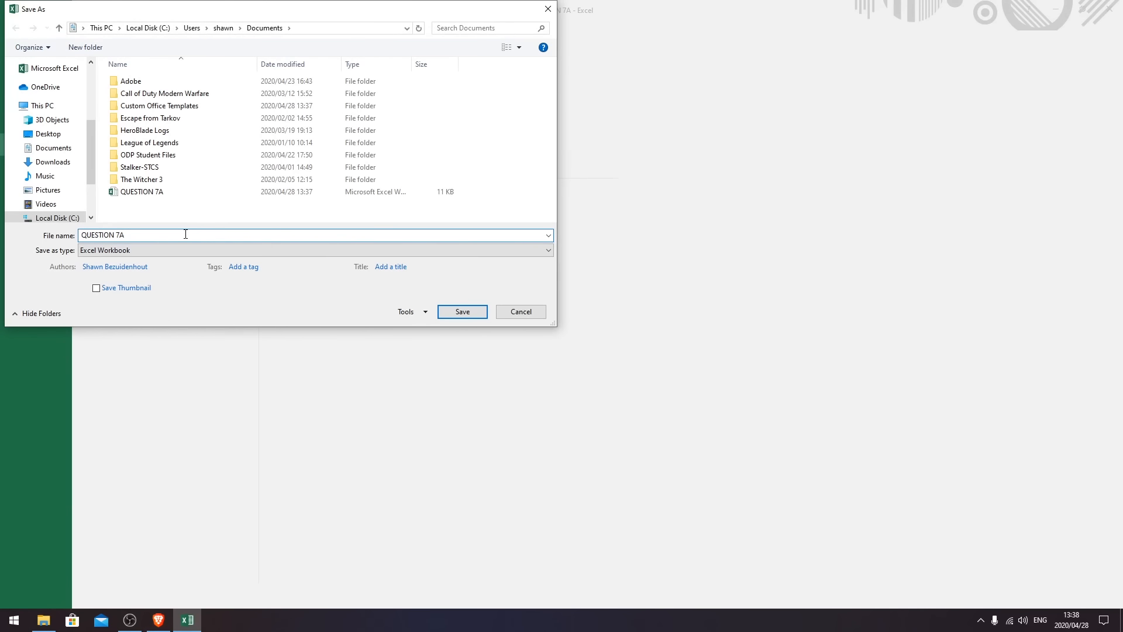
key(BackSpace)
text(B)
click(450, 315)
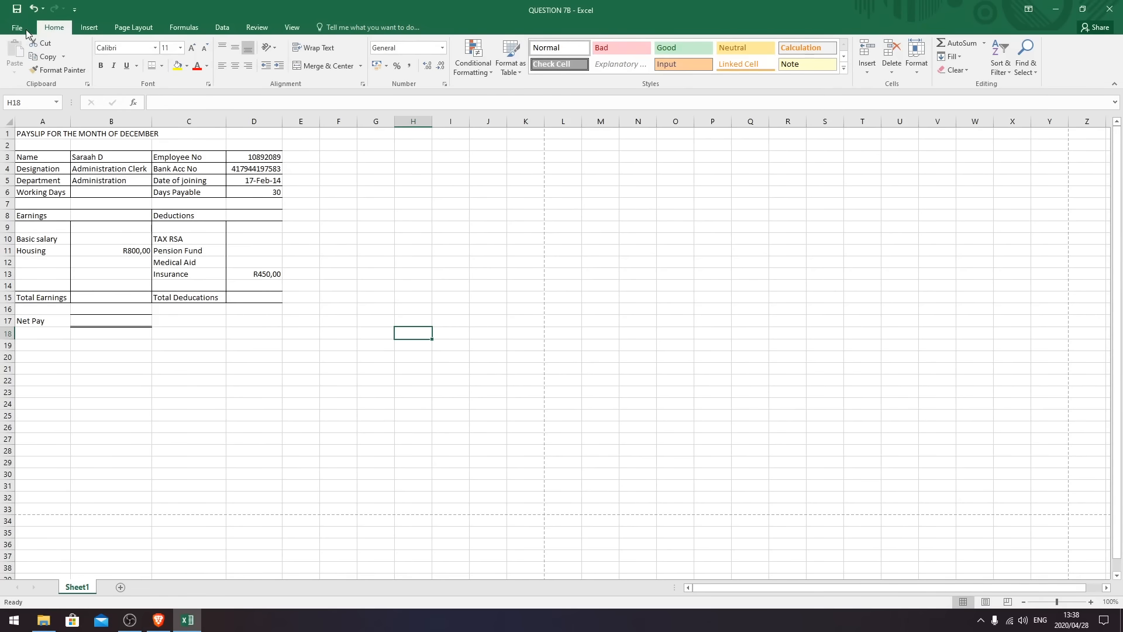
- Check that both QUESTION 7A and QUESTION 7B are in Documents, then cancel Save As
click(26, 30)
click(33, 139)
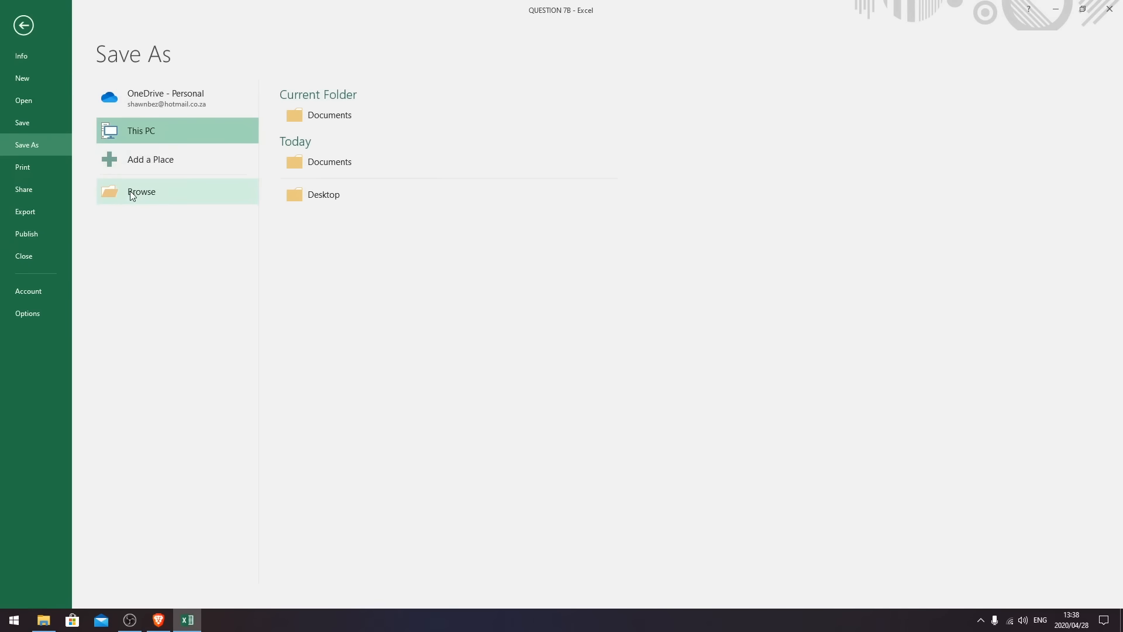
click(129, 190)
click(143, 192)
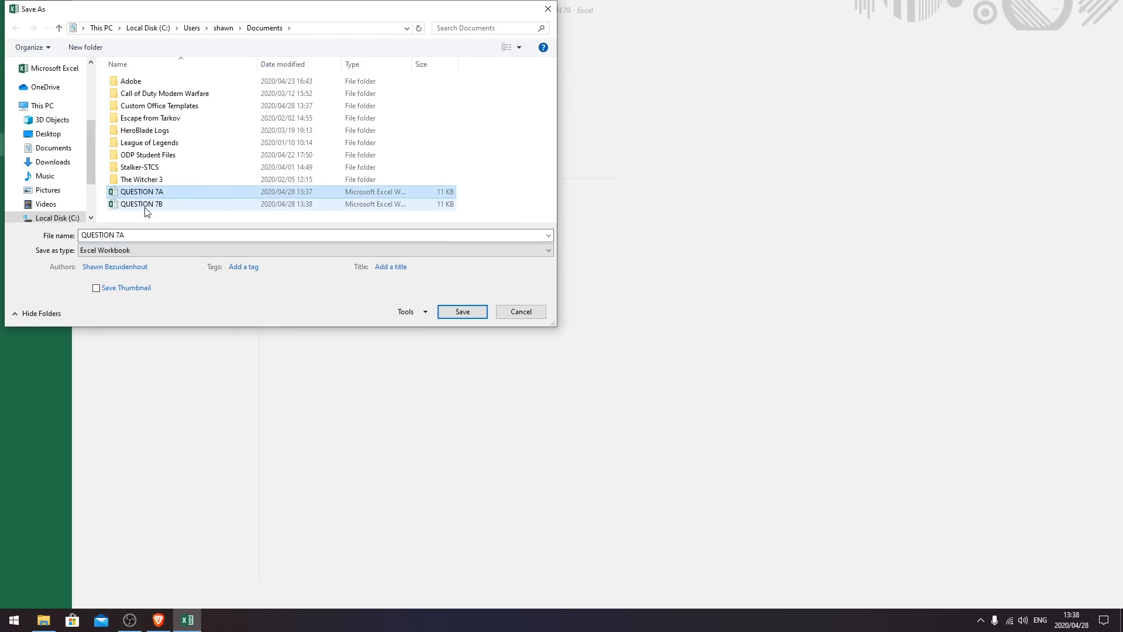
click(145, 206)
click(521, 312)
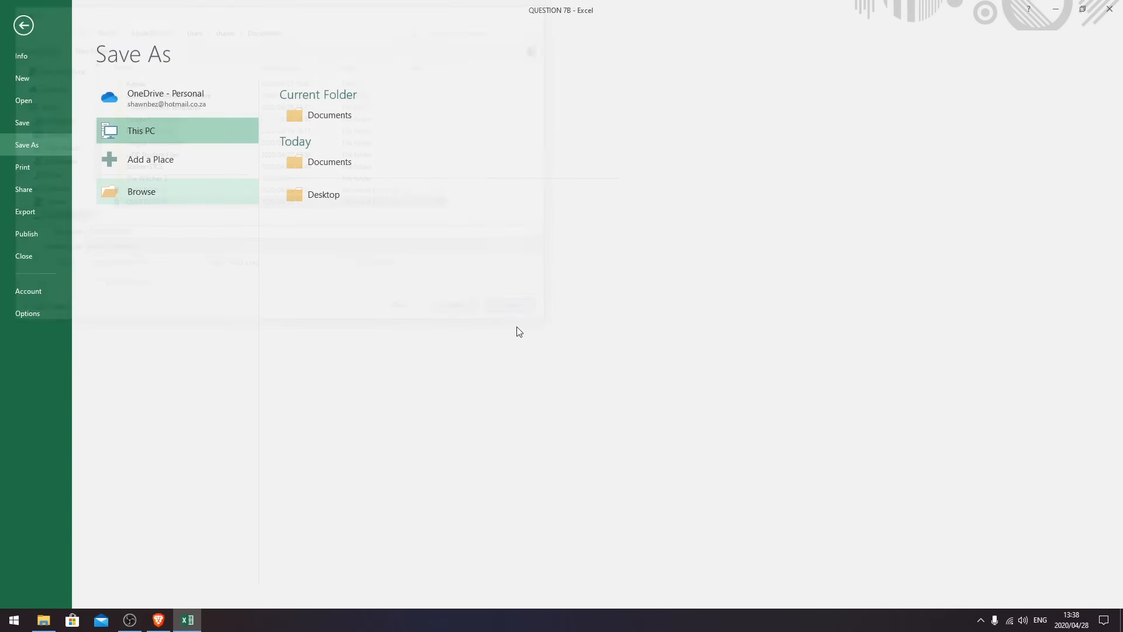
click(24, 25)
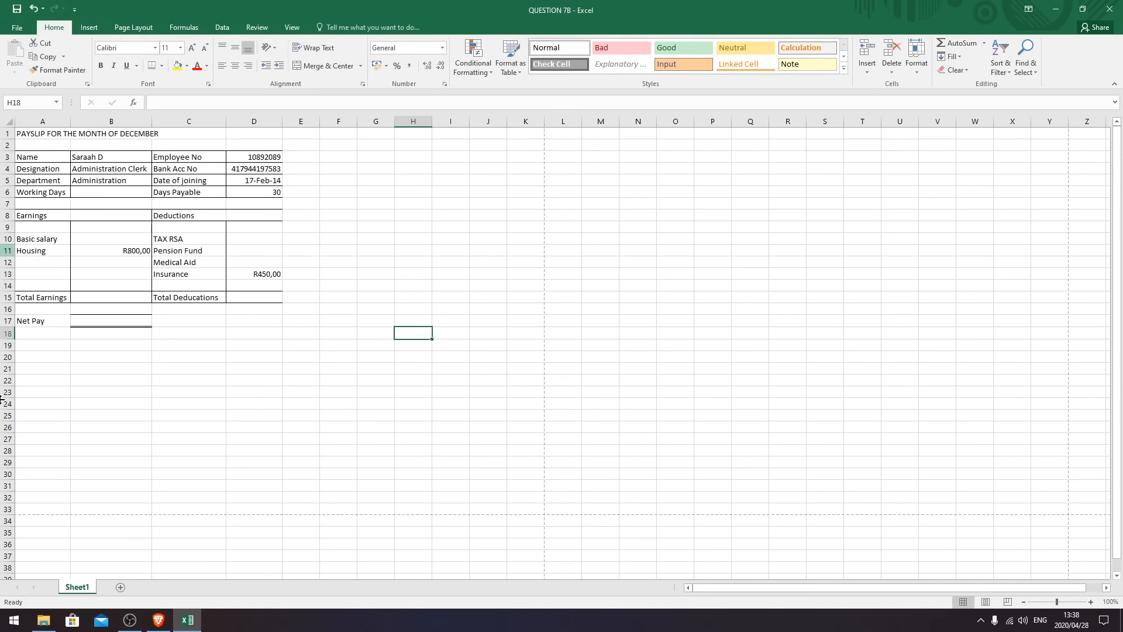
- Change QUESTION 7A to QUESTION 7B in the custom page header's left section
click(124, 29)
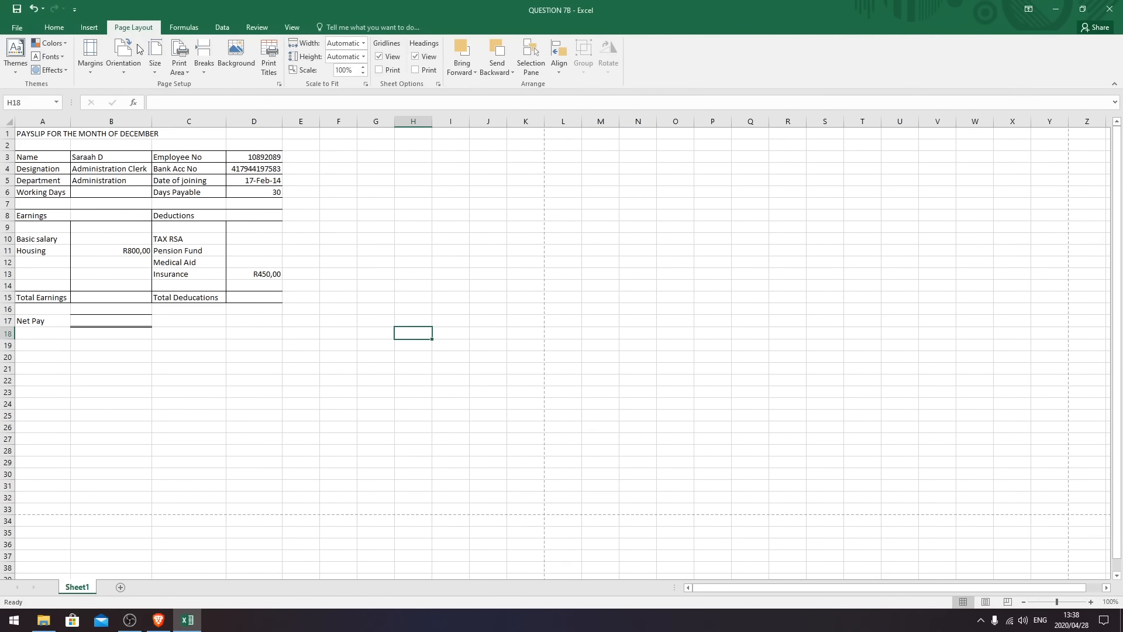
click(279, 84)
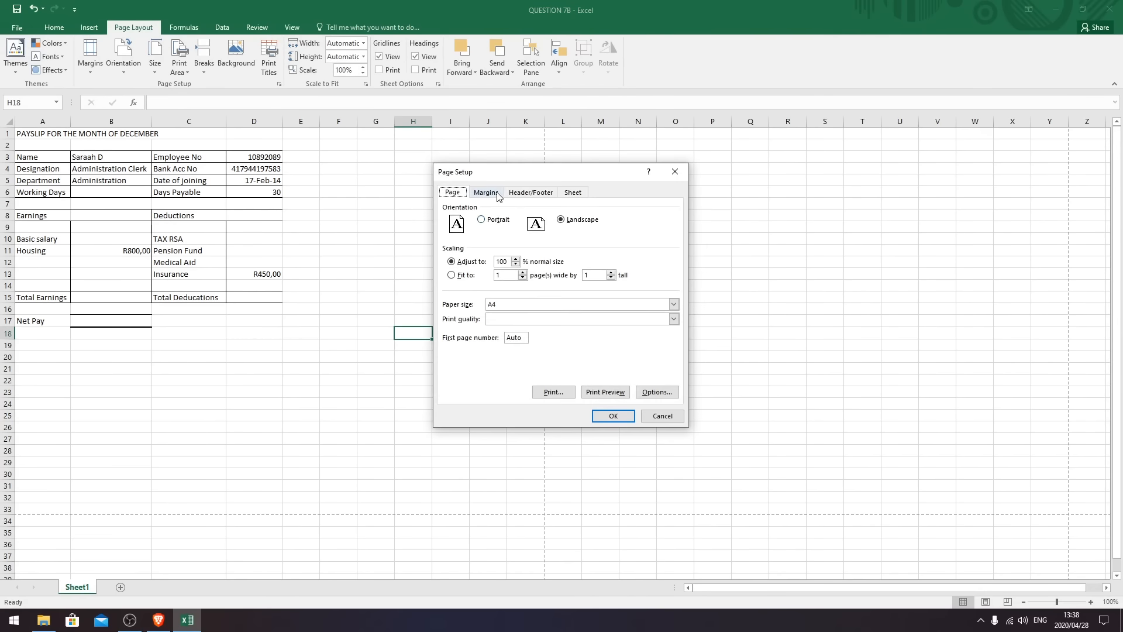
click(531, 194)
click(538, 273)
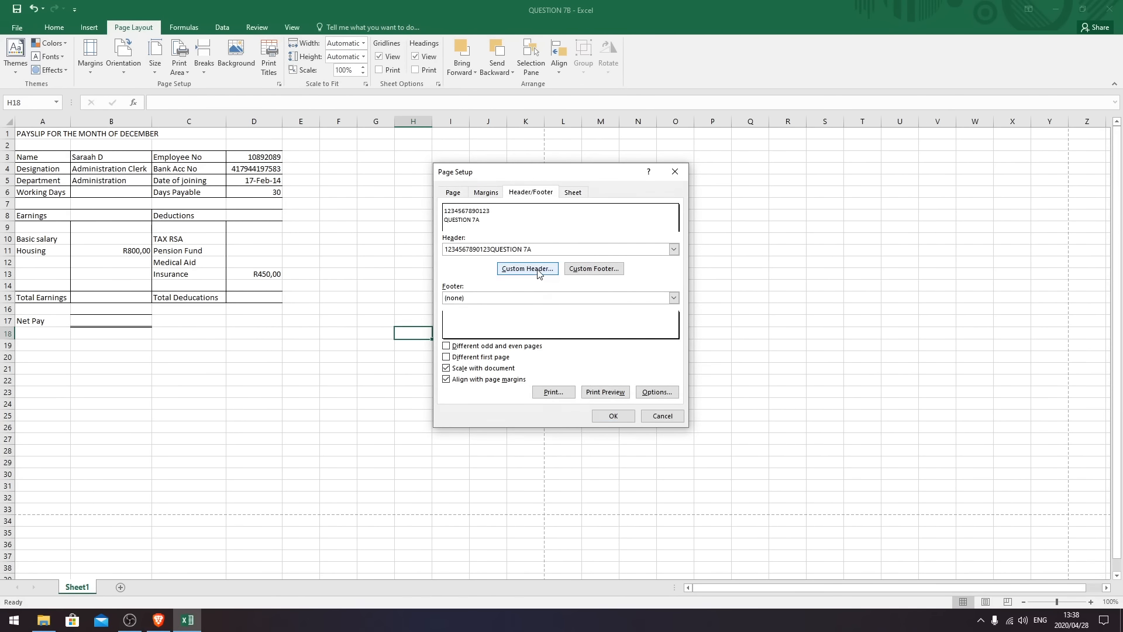
click(447, 340)
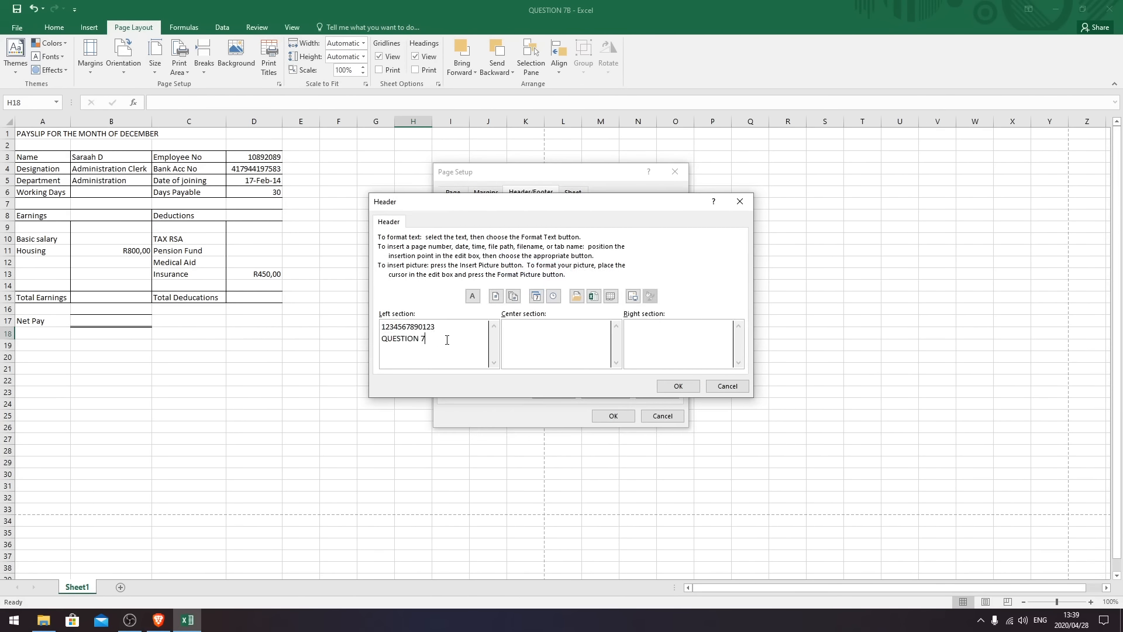
click(678, 386)
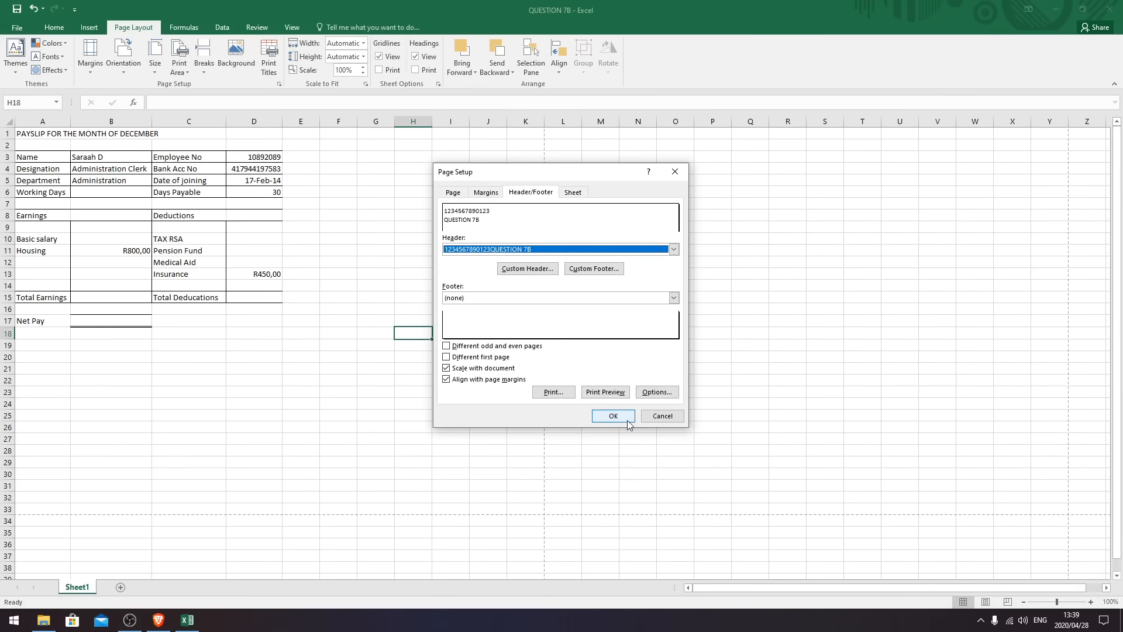
click(613, 416)
click(254, 432)
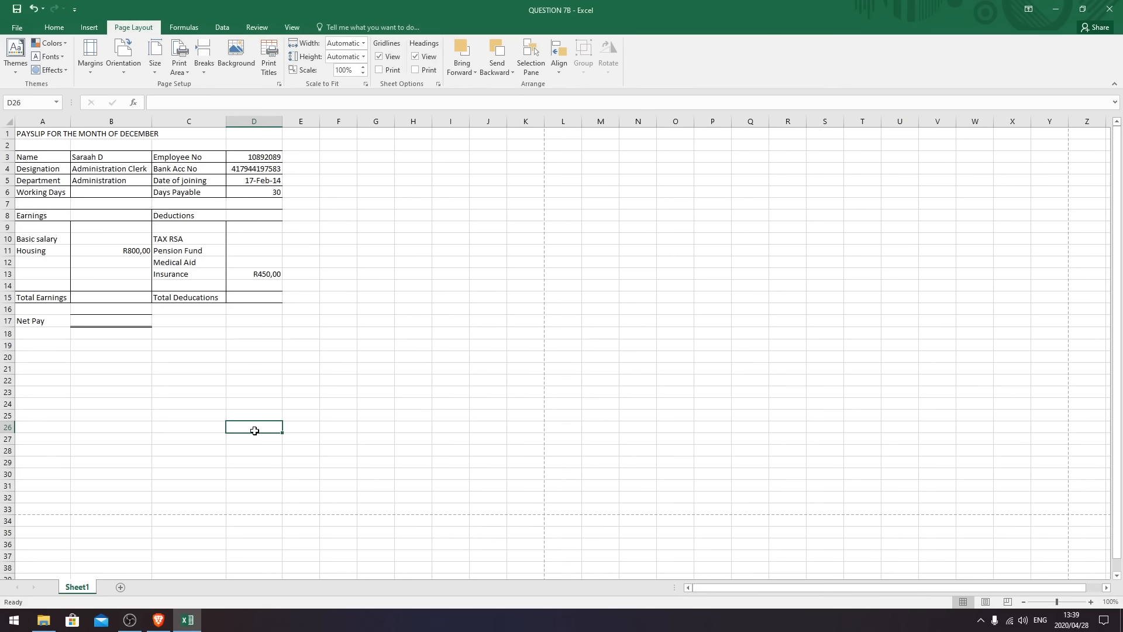
- Select the payslip title across A1:D1
click(114, 388)
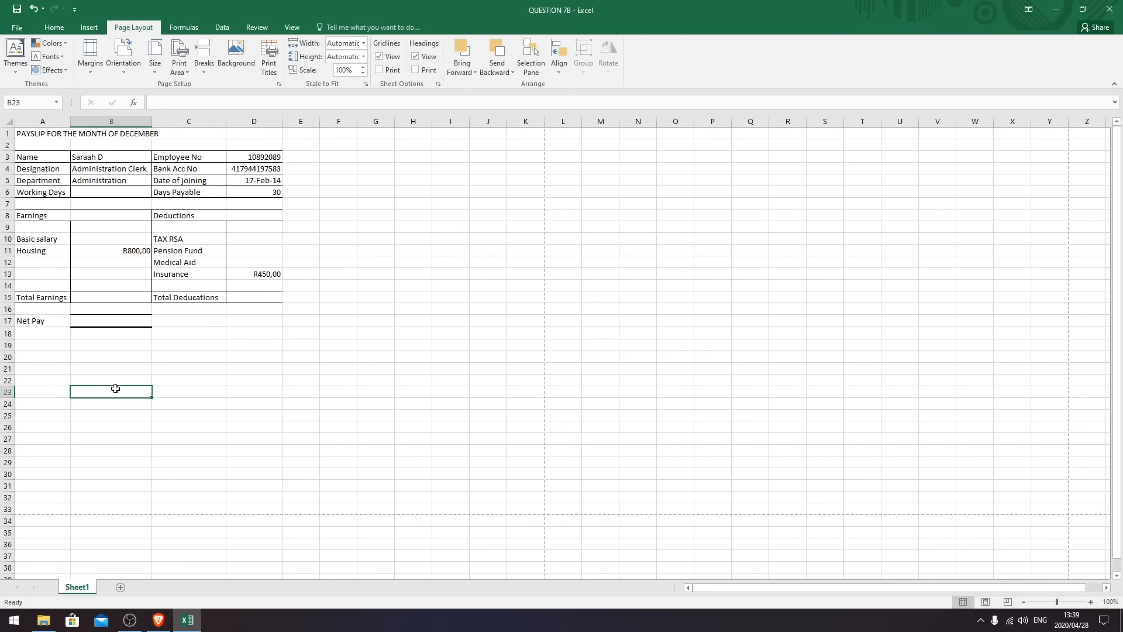
click(53, 135)
drag(53, 135, 251, 136)
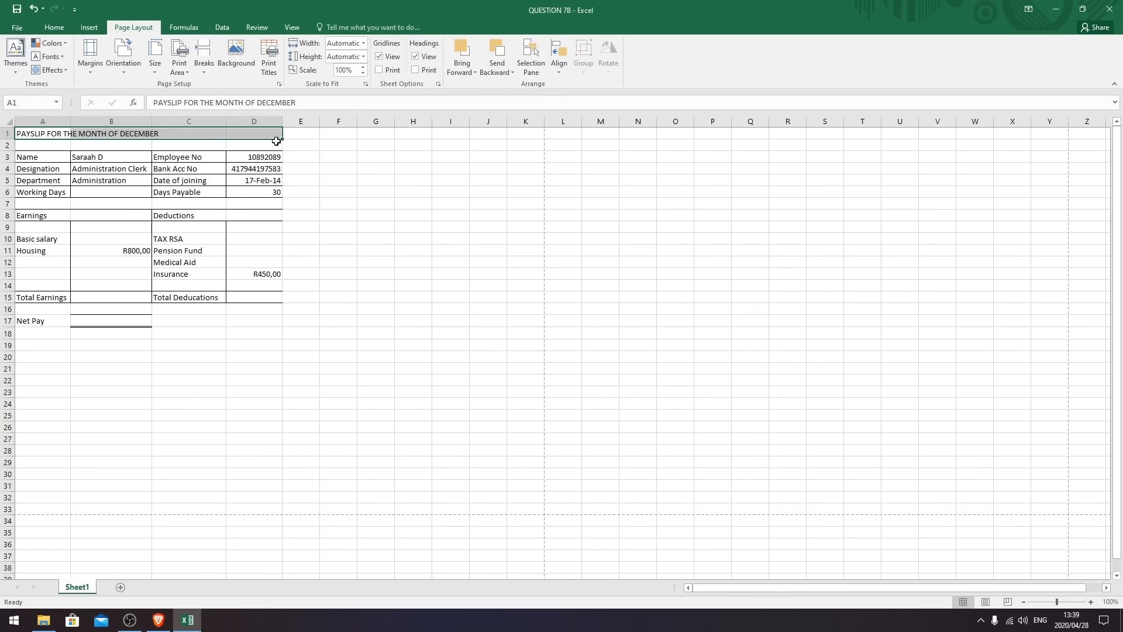
click(53, 28)
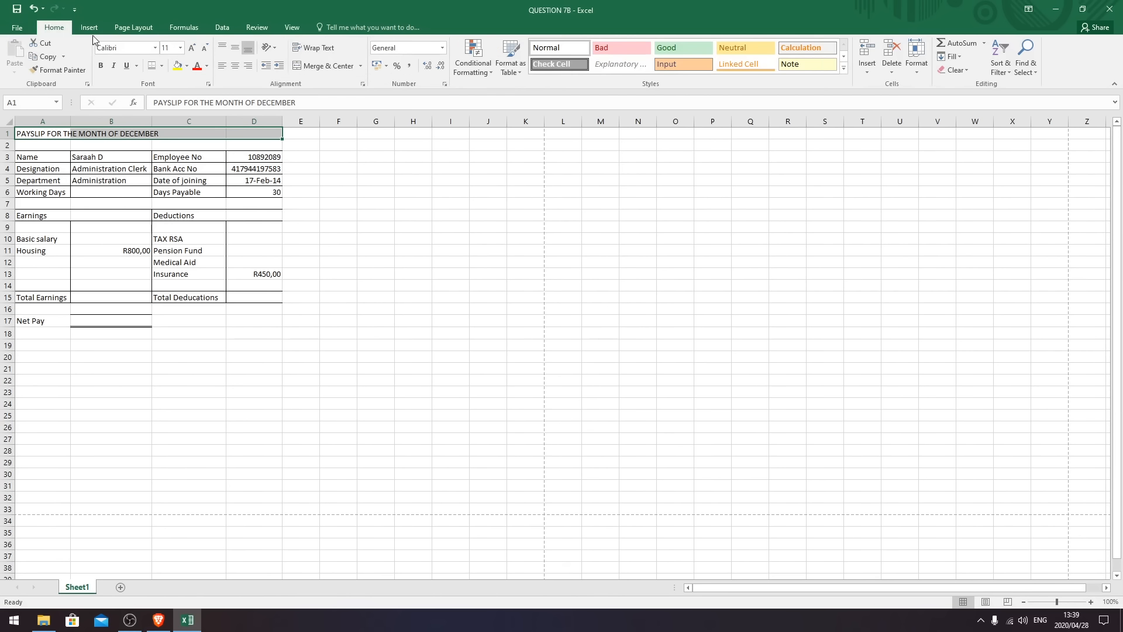
- Merge and centre the PAYSLIP FOR THE MONTH OF DECEMBER title across A1:D1
click(361, 66)
click(349, 82)
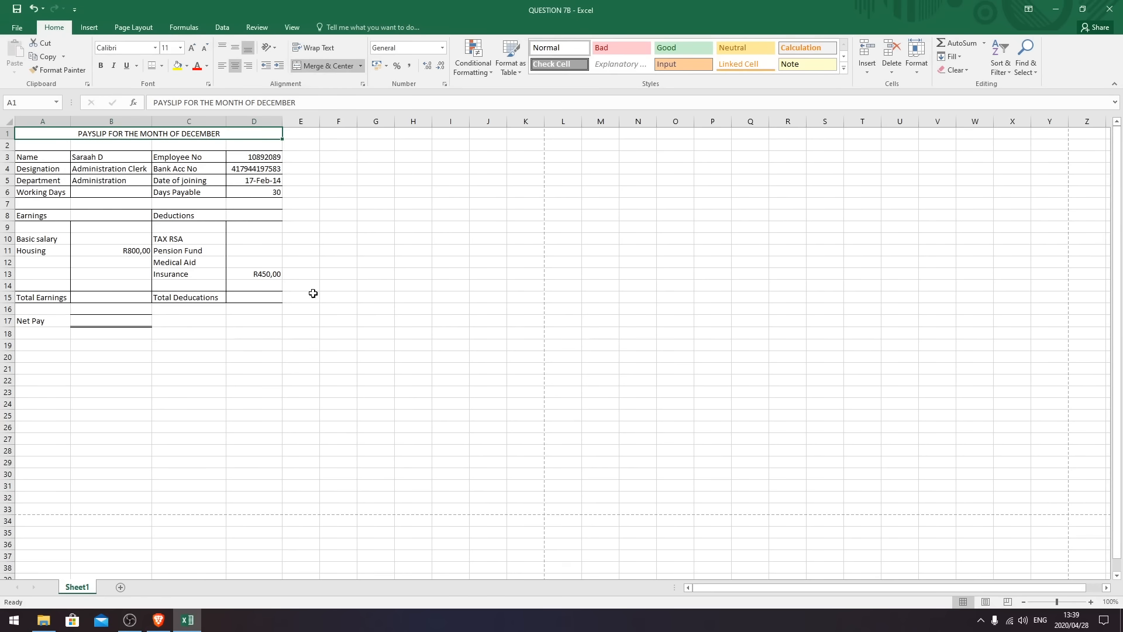
click(231, 394)
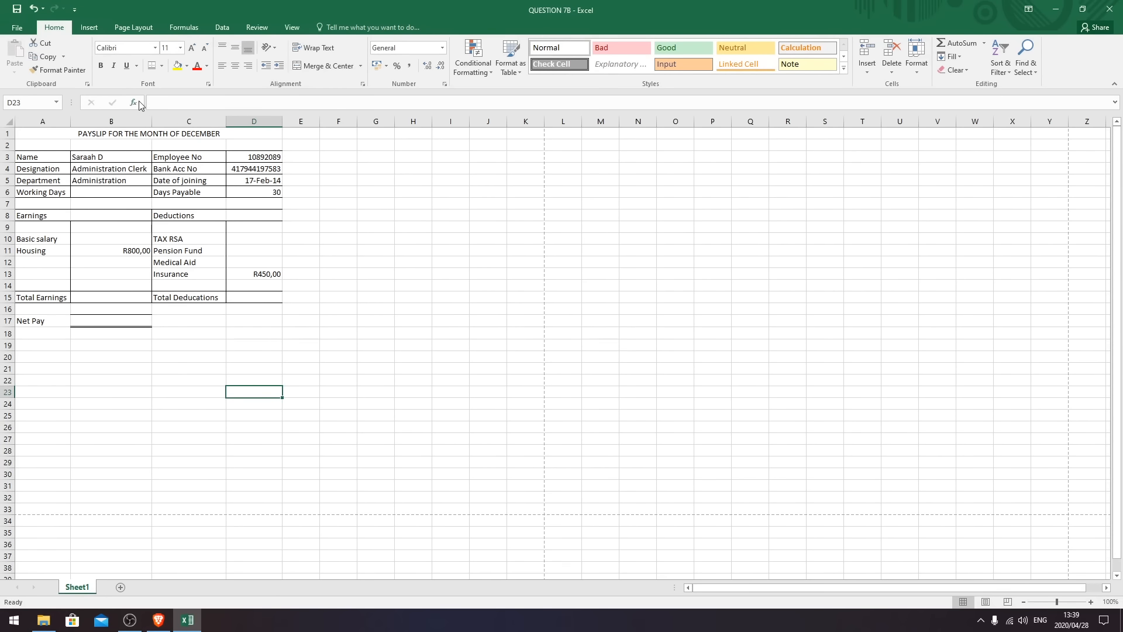
- Make the merged title bold at font size 14
click(126, 134)
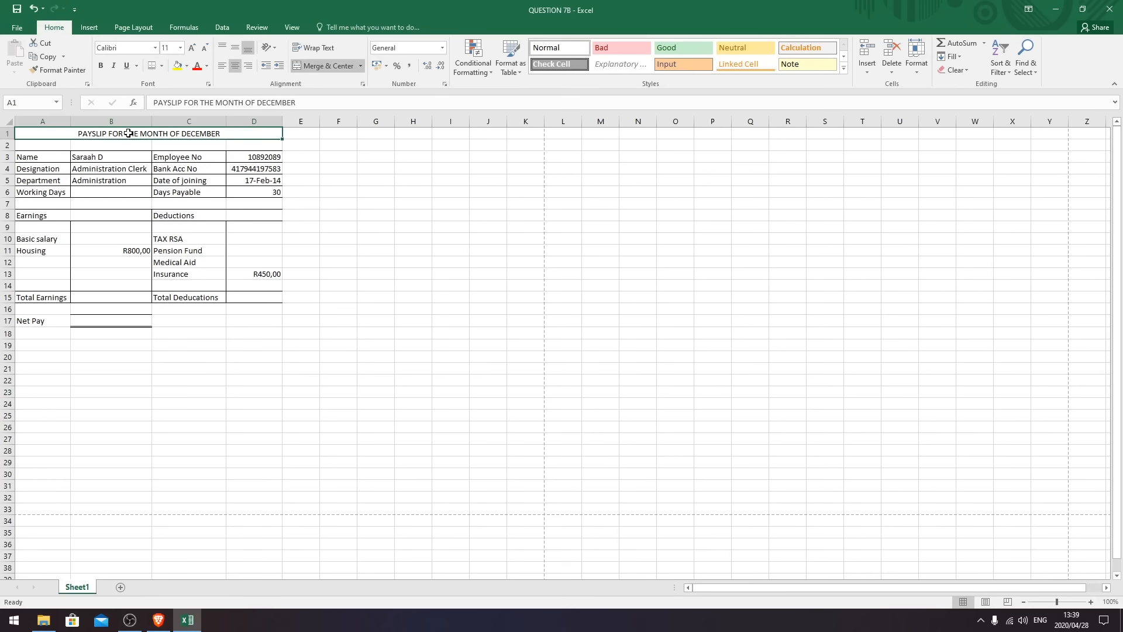
click(101, 65)
click(180, 47)
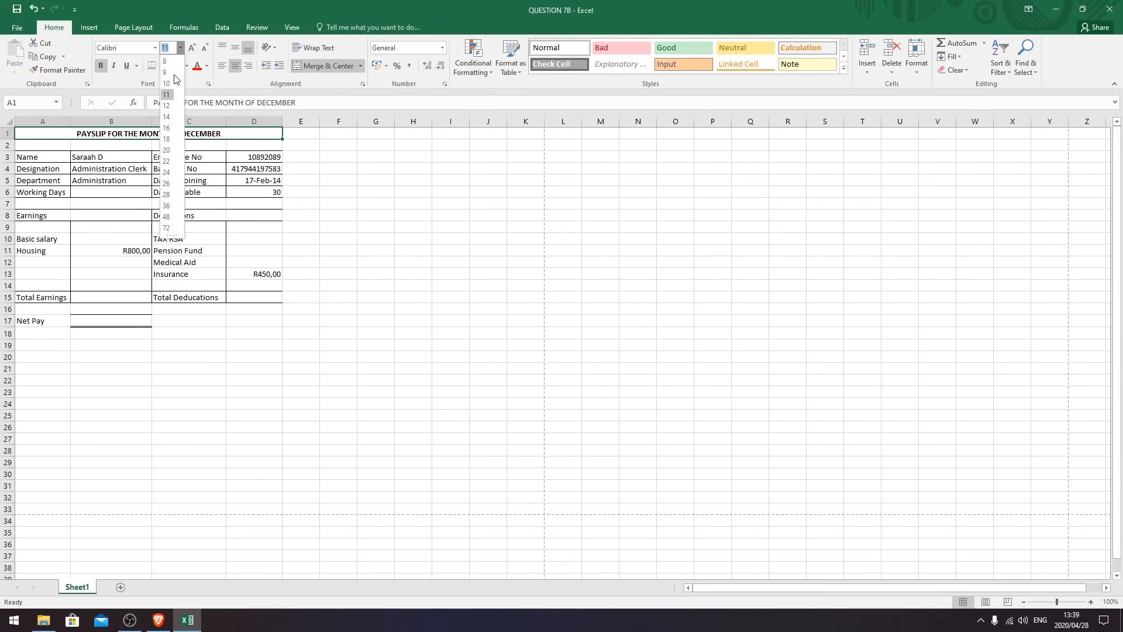
click(167, 117)
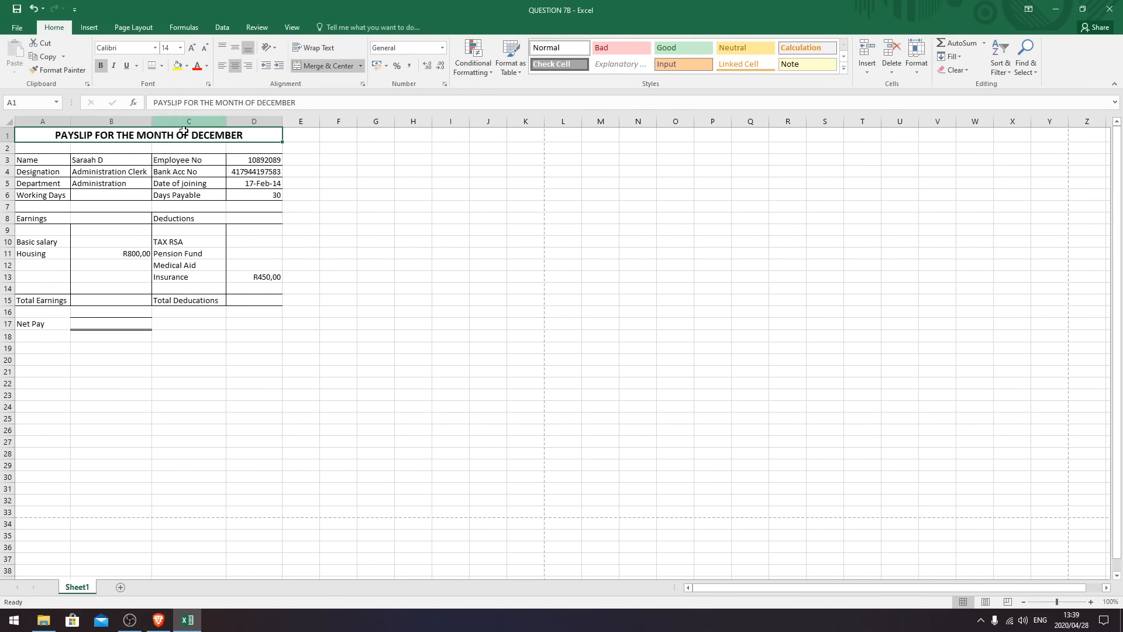
click(224, 338)
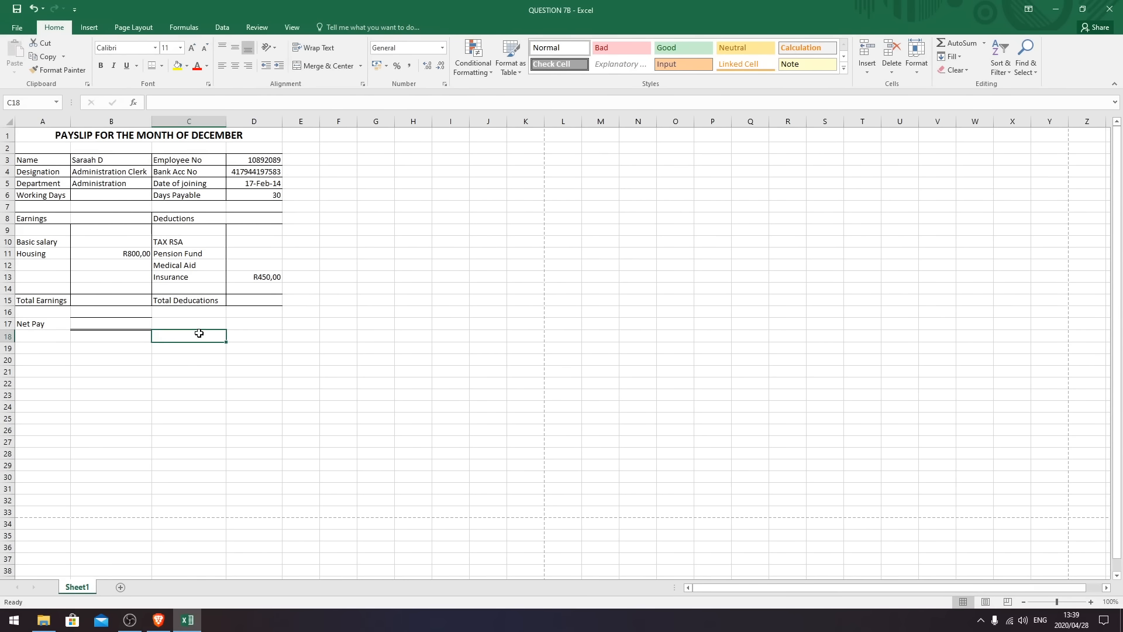
click(8, 230)
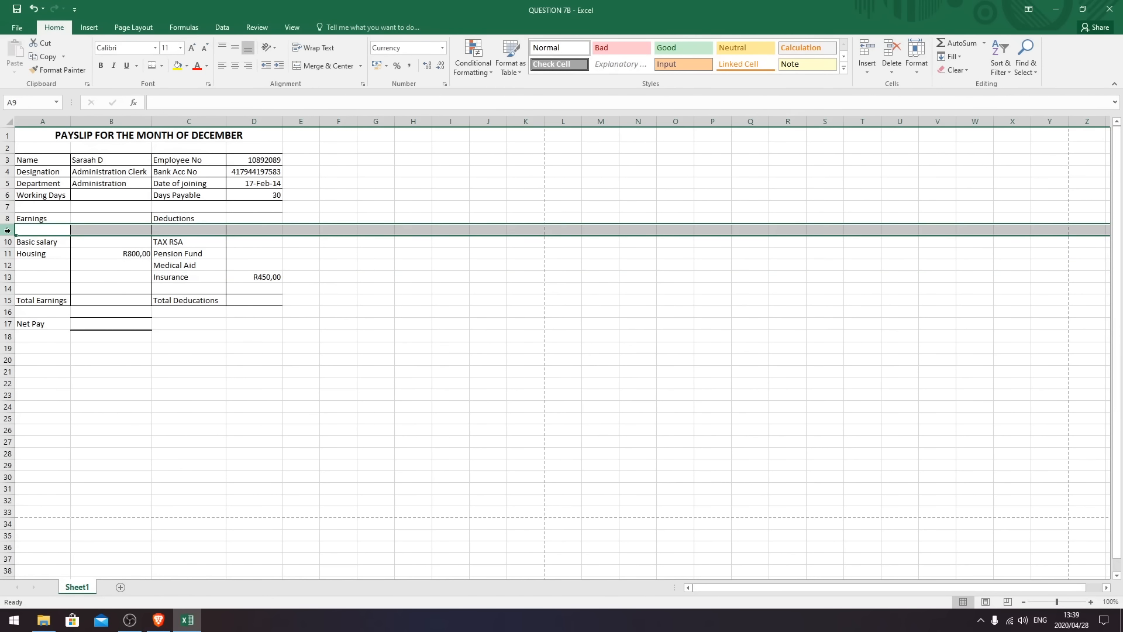
- Delete the empty rows 9 and 13 so Basic salary starts row 9 and Net Pay sits in row 15
click(8, 288)
click(8, 230)
click(6, 287)
click(9, 229)
click(7, 289)
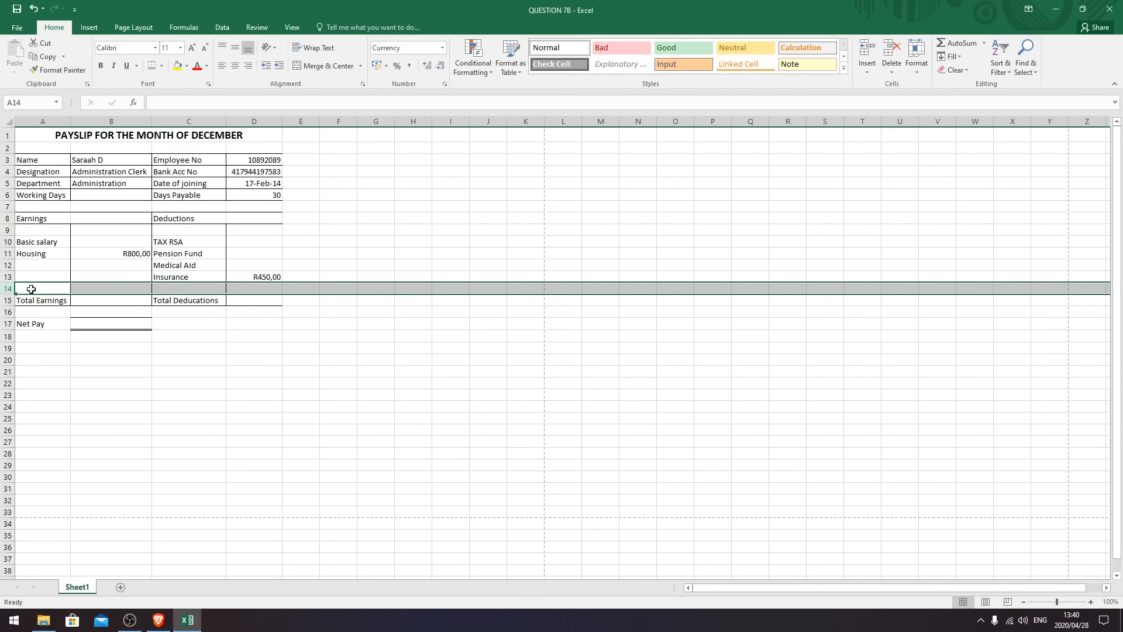
click(7, 230)
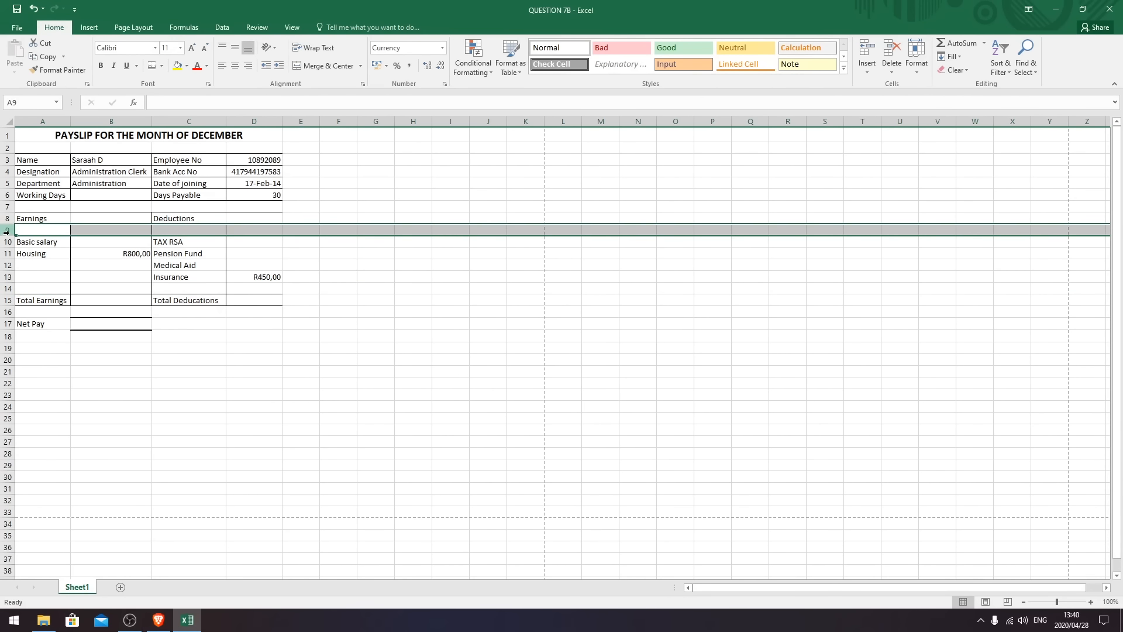
click(892, 51)
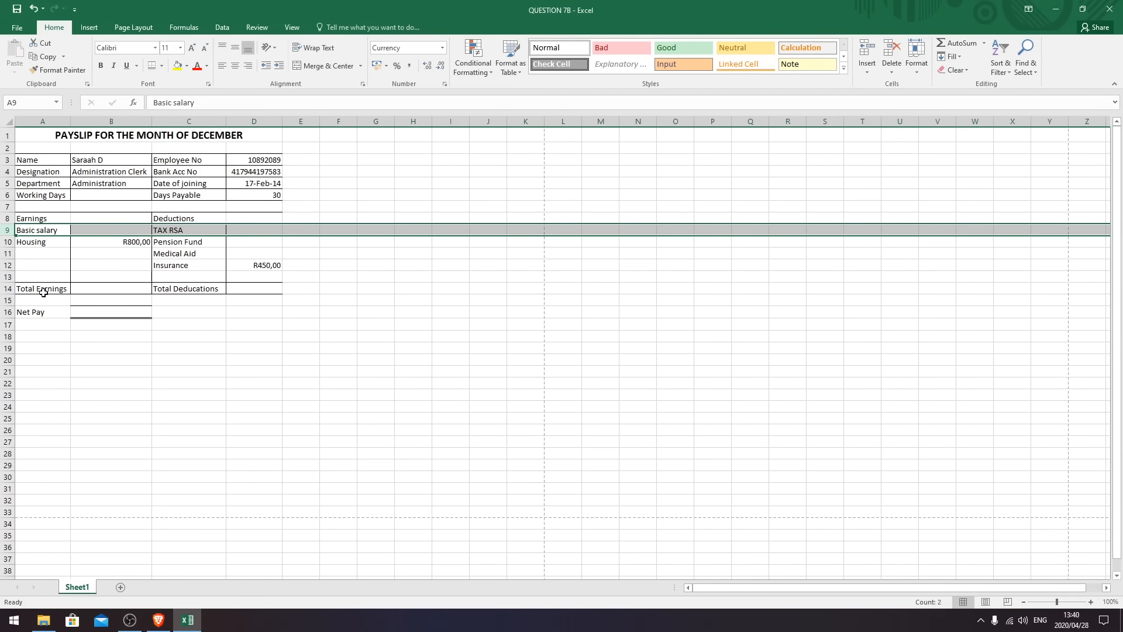
click(3, 276)
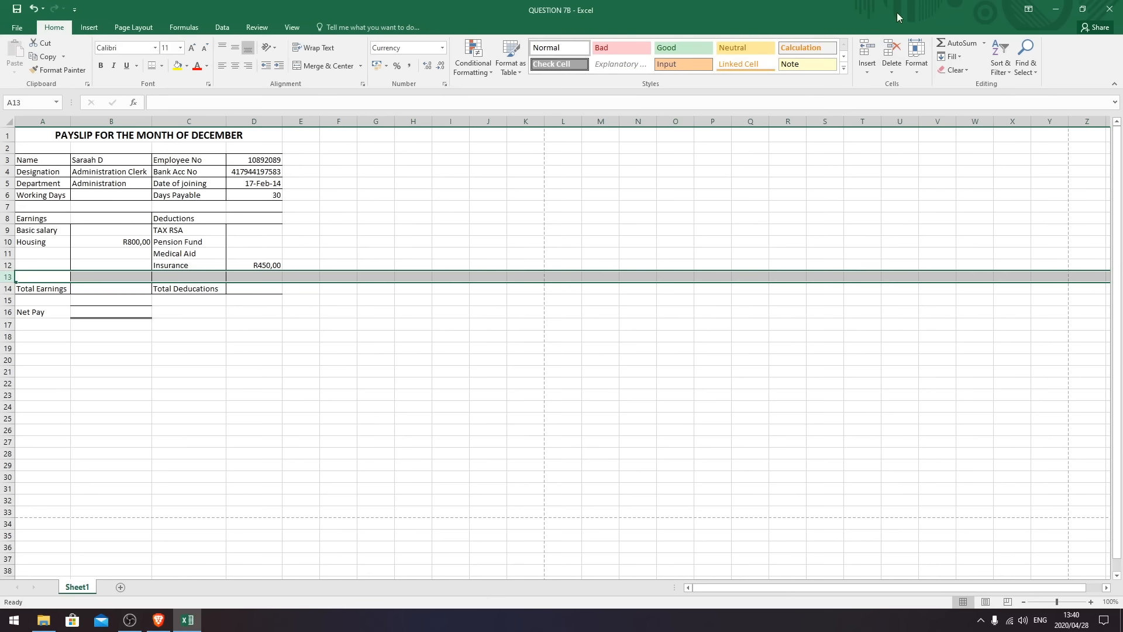
click(893, 51)
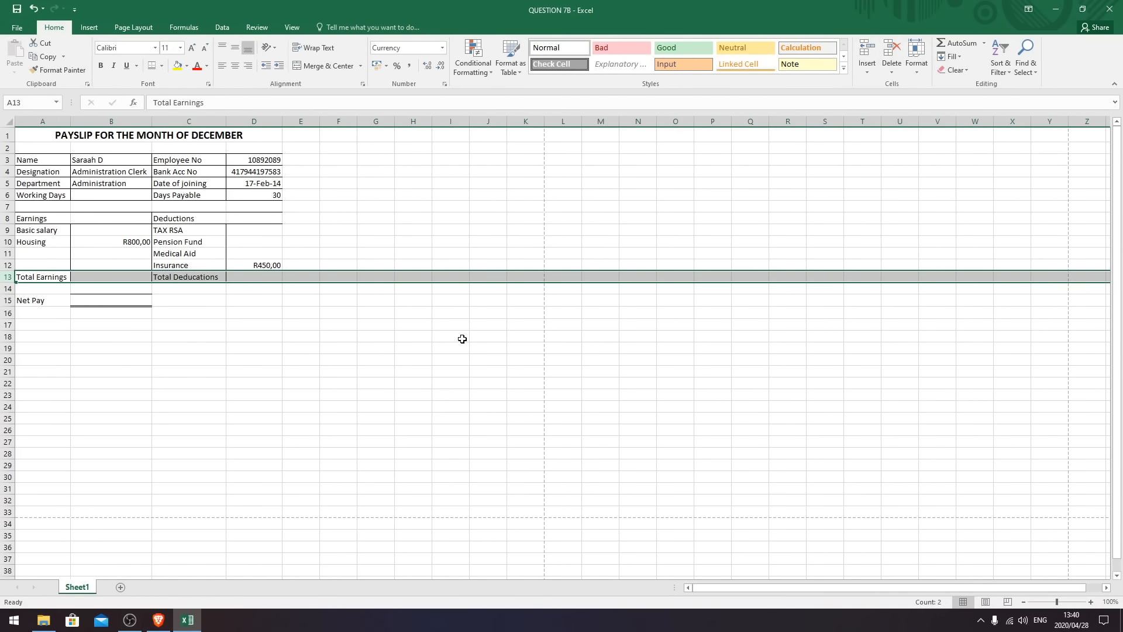
click(462, 338)
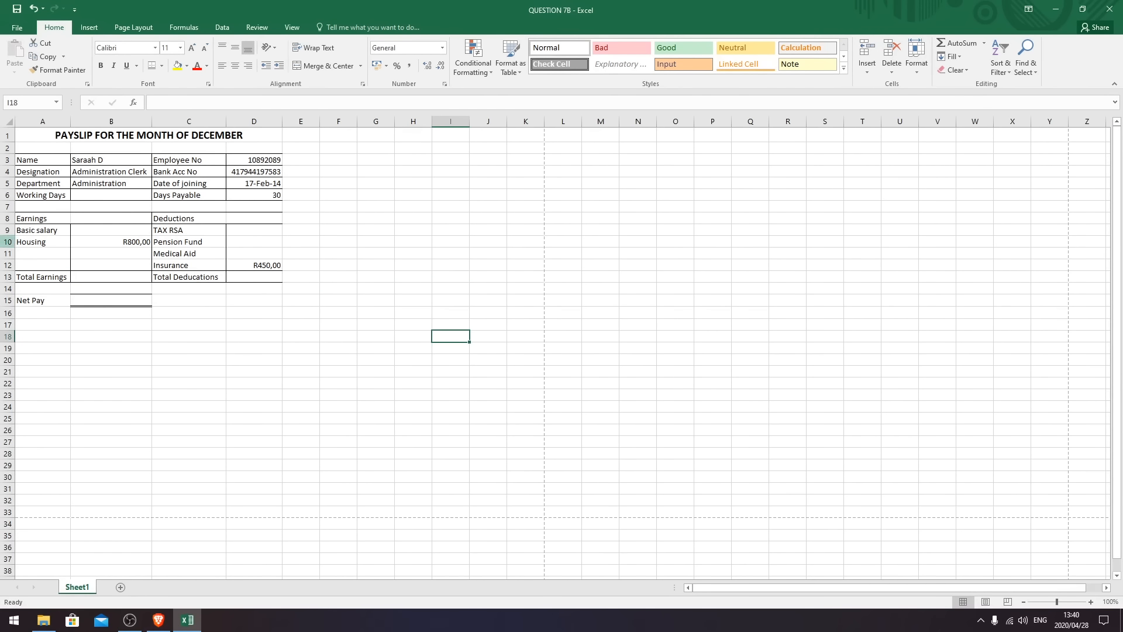
click(163, 421)
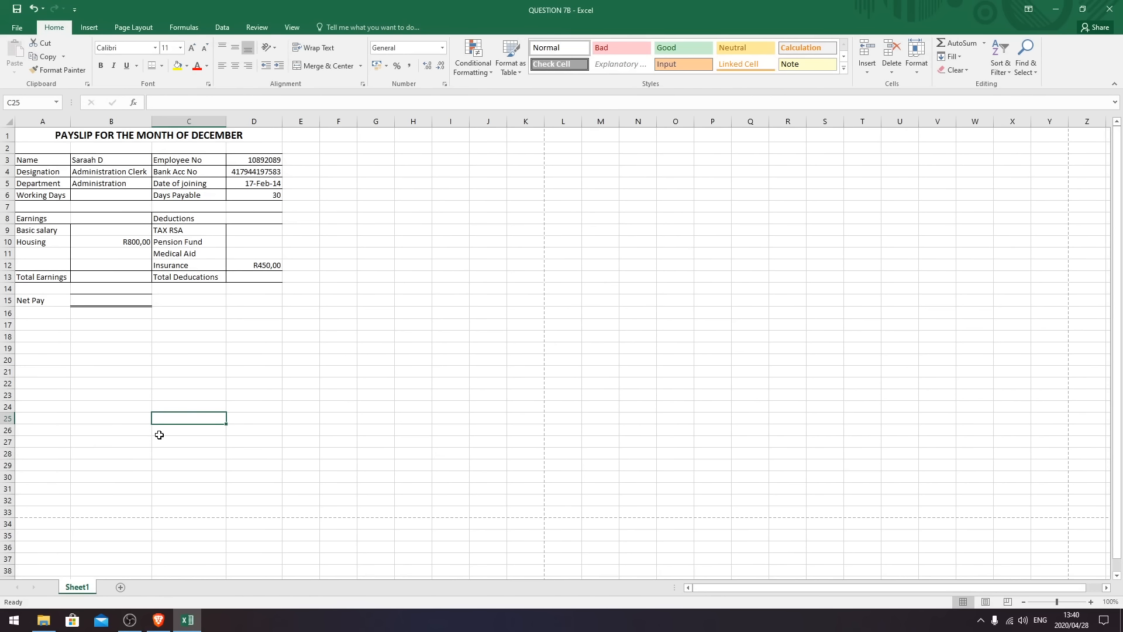
- Bold the labels in A3:A6, C3:C6, A8:A10 and C8:C13
drag(45, 161, 45, 195)
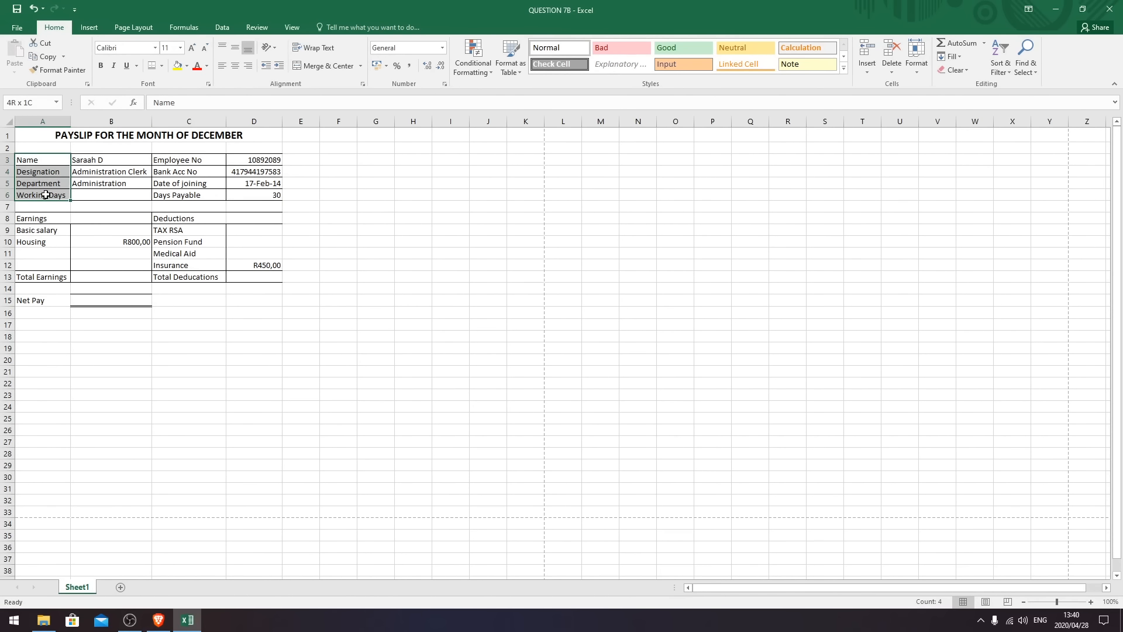
click(101, 66)
drag(170, 160, 187, 195)
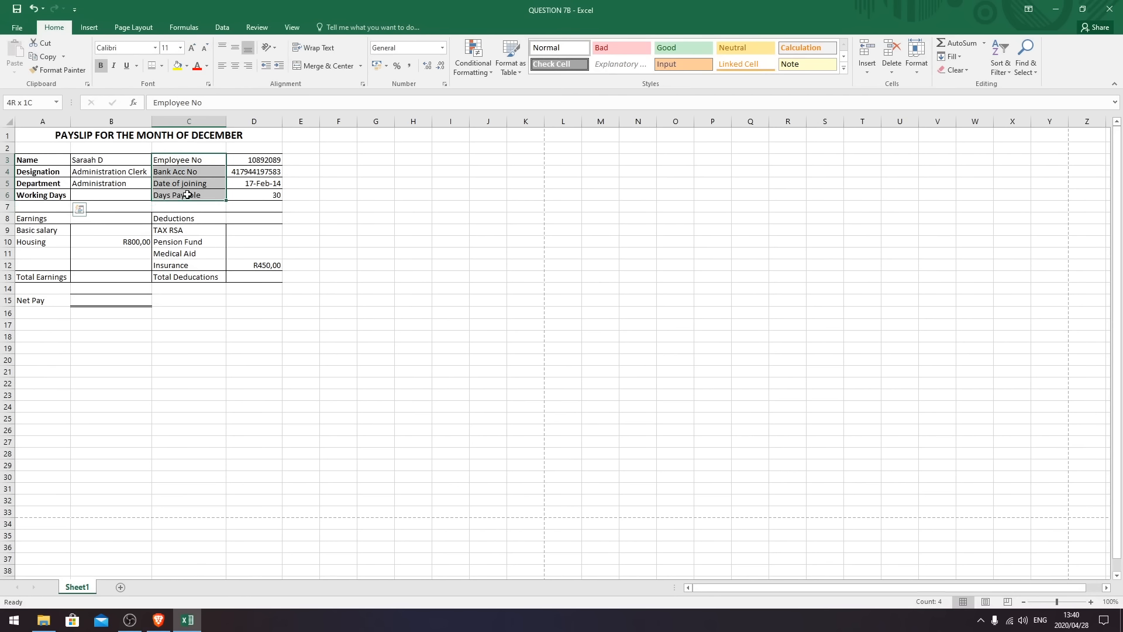
click(100, 66)
click(37, 221)
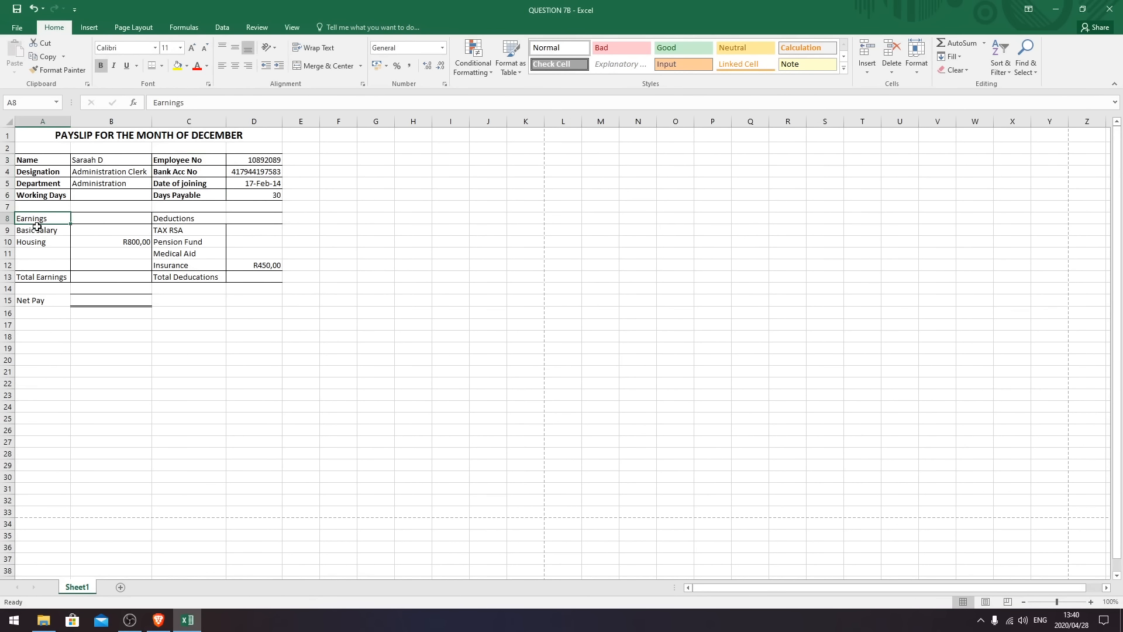
drag(36, 221, 36, 241)
click(100, 66)
drag(169, 218, 176, 276)
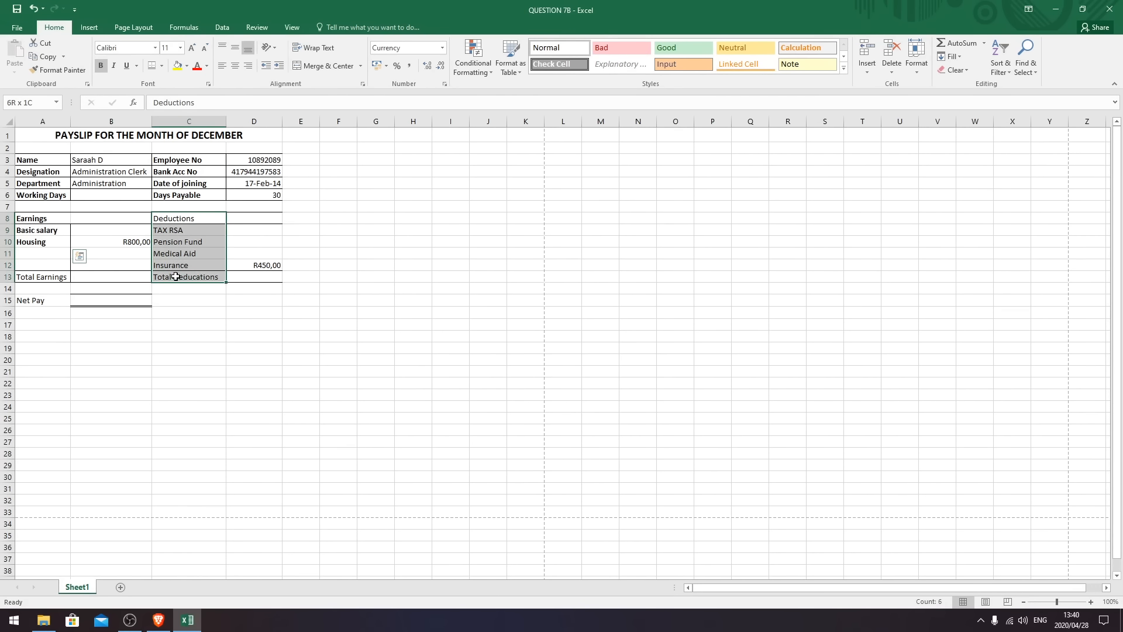
click(100, 65)
- Bold the Total Earnings label in A13 and the Net Pay label in A15
click(41, 279)
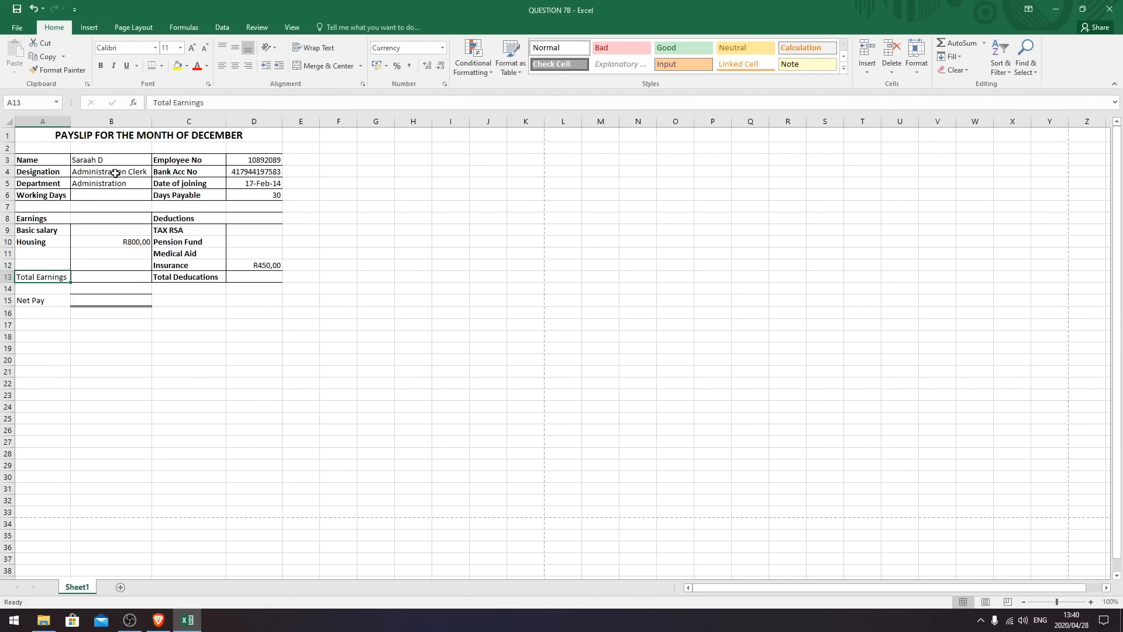
click(100, 65)
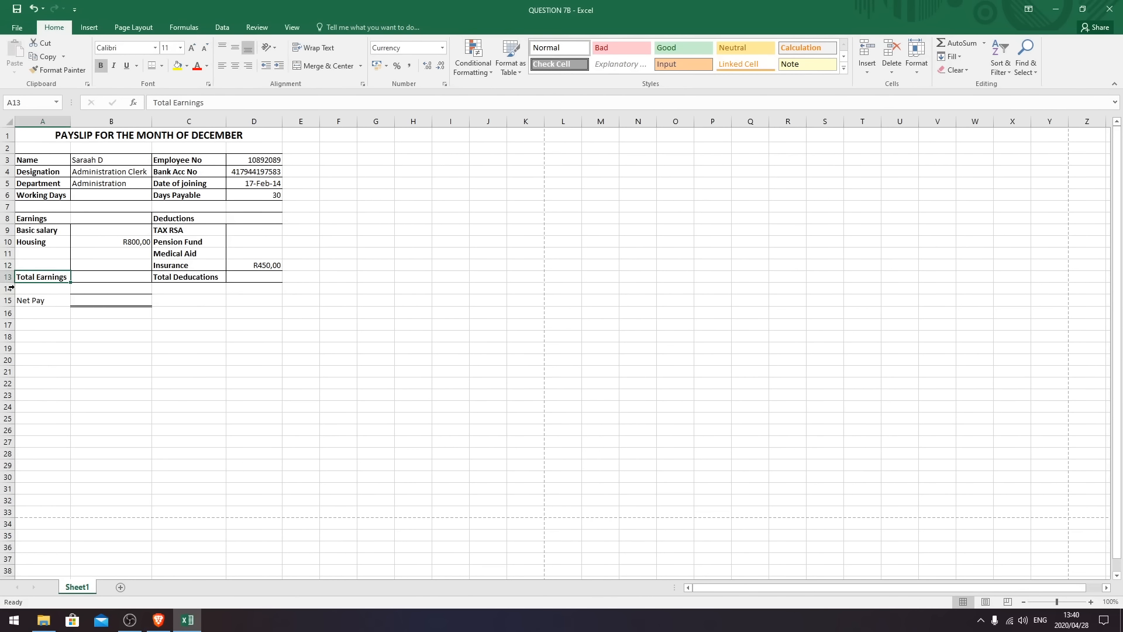
click(55, 302)
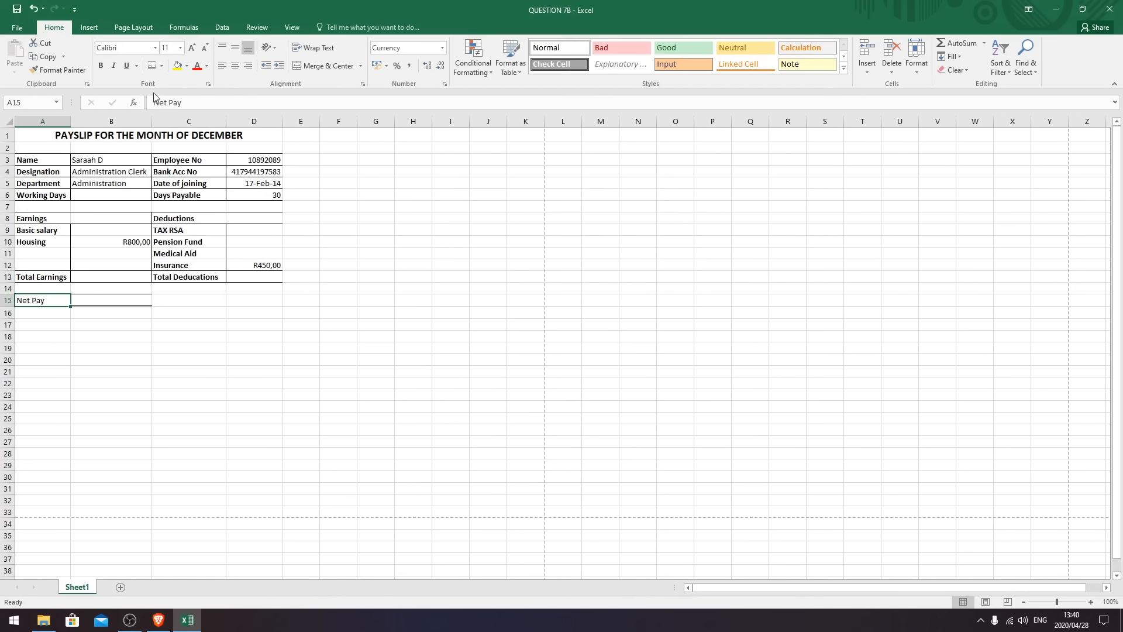
click(100, 66)
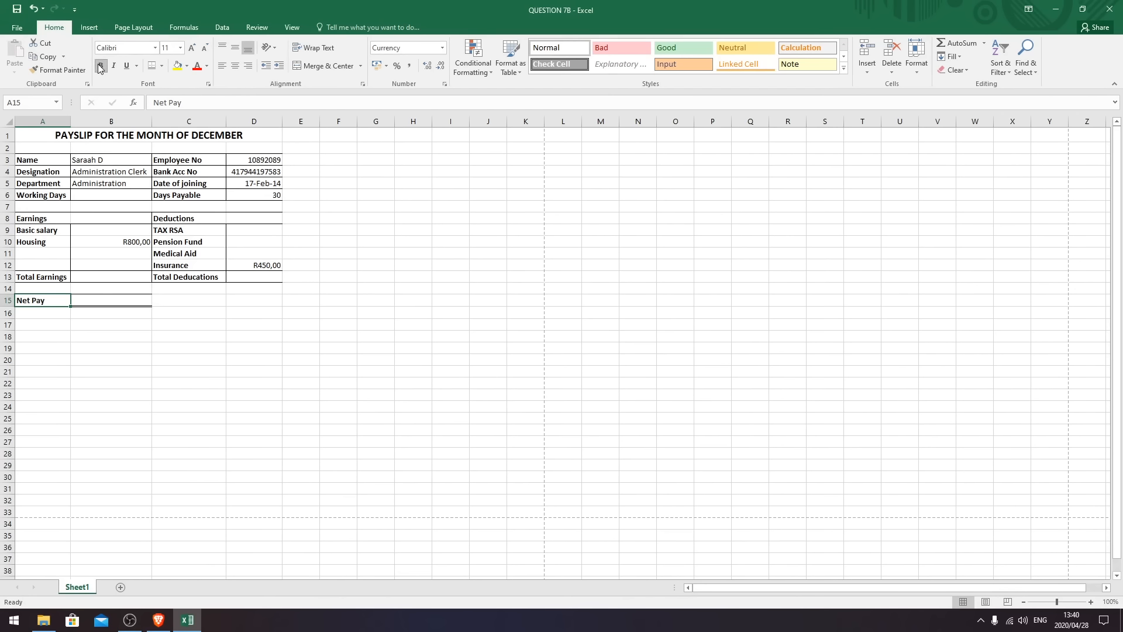
click(307, 407)
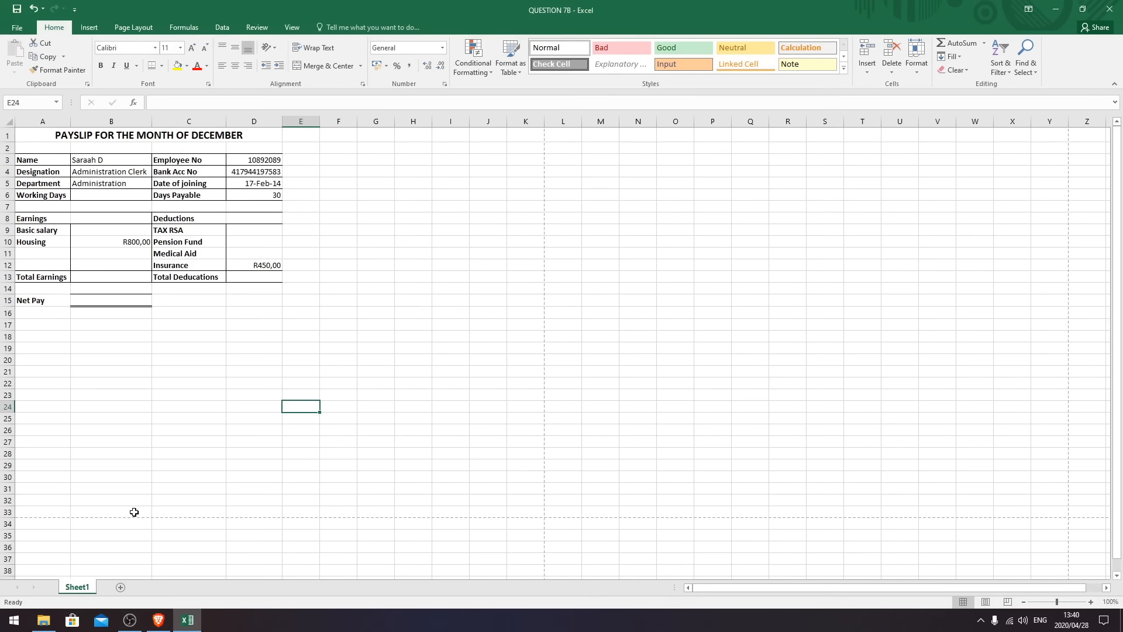
- Select each label range in columns A and C to confirm all labels are bold
drag(42, 162, 50, 193)
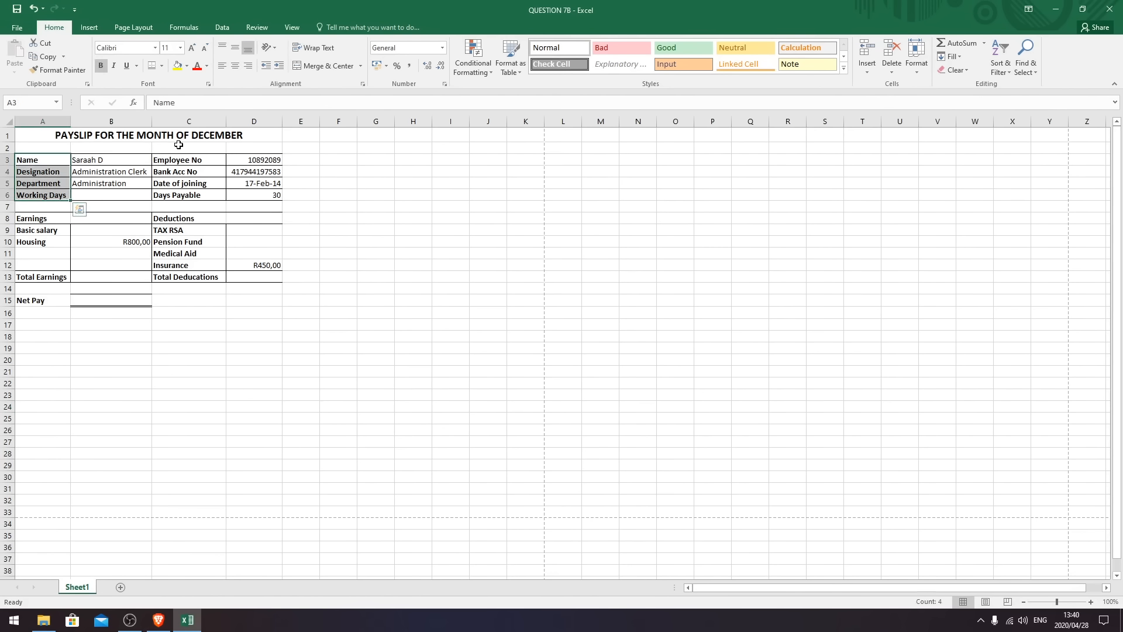
drag(171, 160, 169, 196)
drag(42, 218, 47, 301)
drag(179, 218, 179, 278)
click(185, 360)
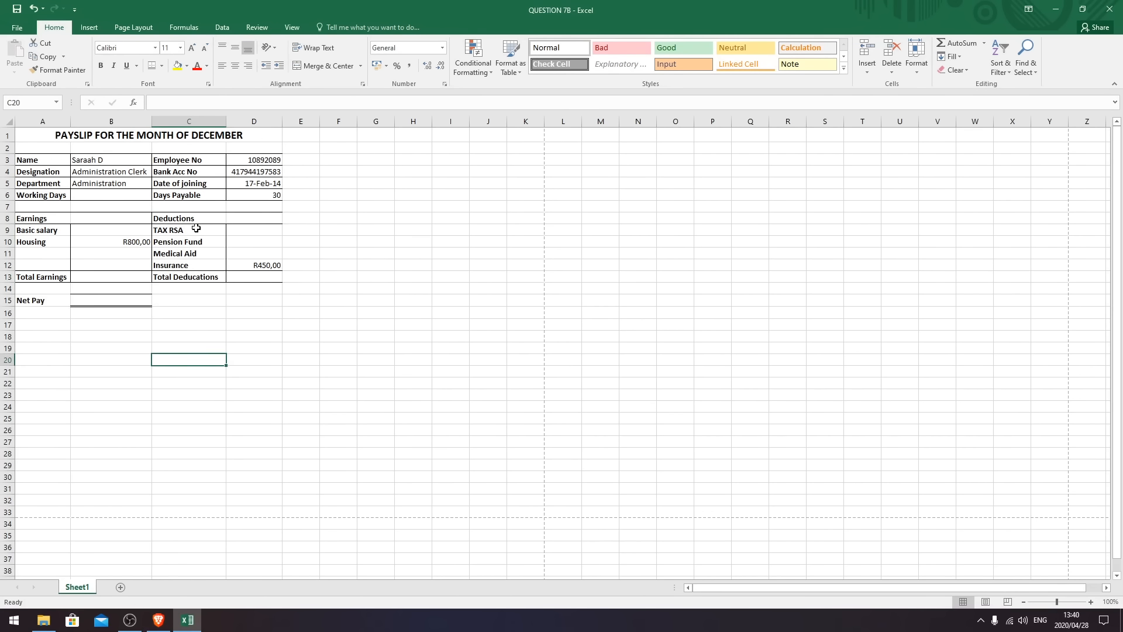
click(208, 429)
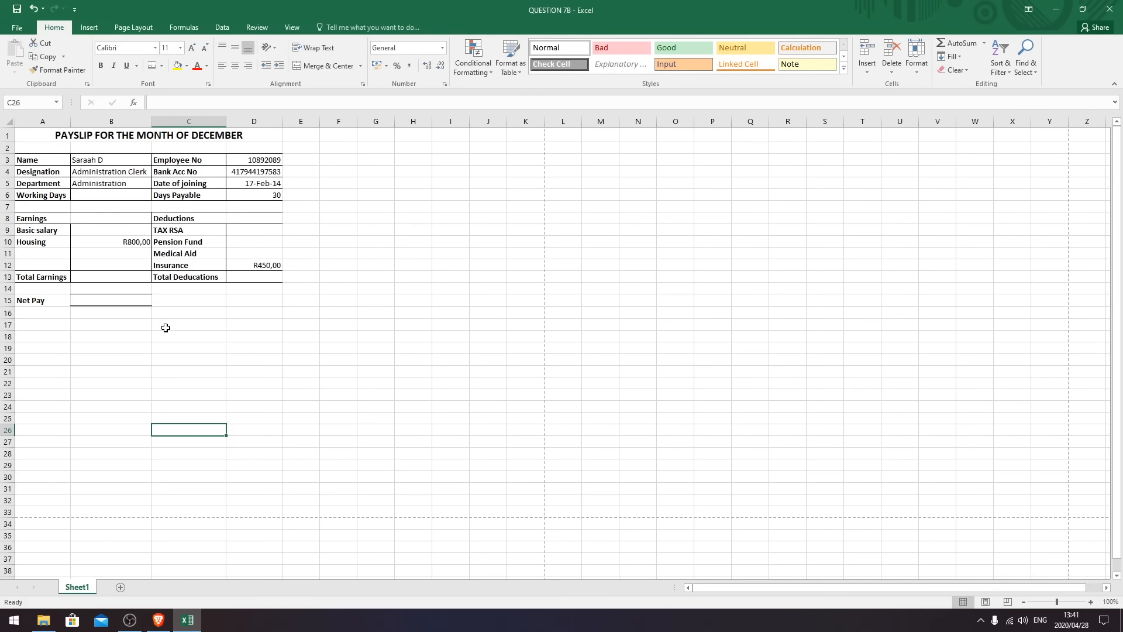
- Extend the A10 label to Housing Allowance and widen column A to show it fully
double_click(48, 244)
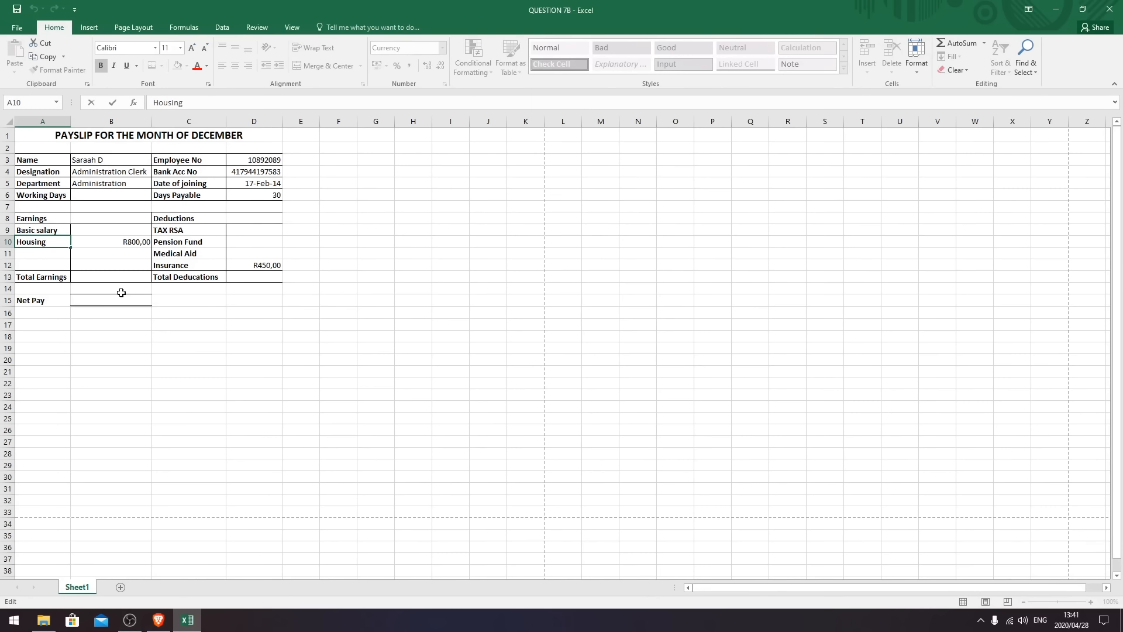
text(Allowance)
click(118, 367)
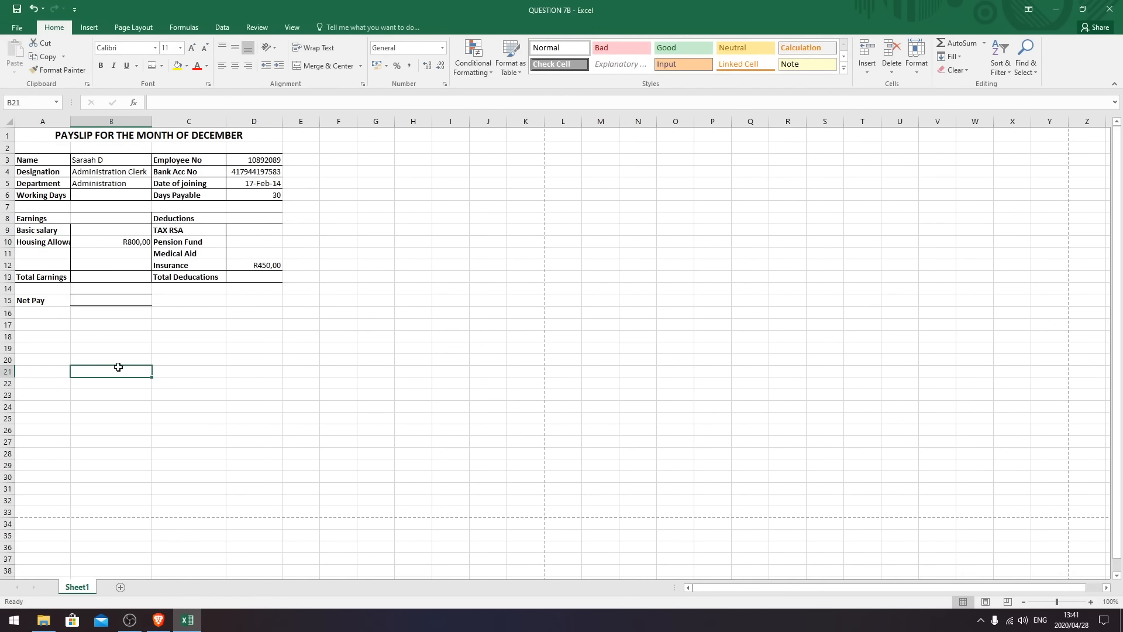
drag(70, 121, 89, 118)
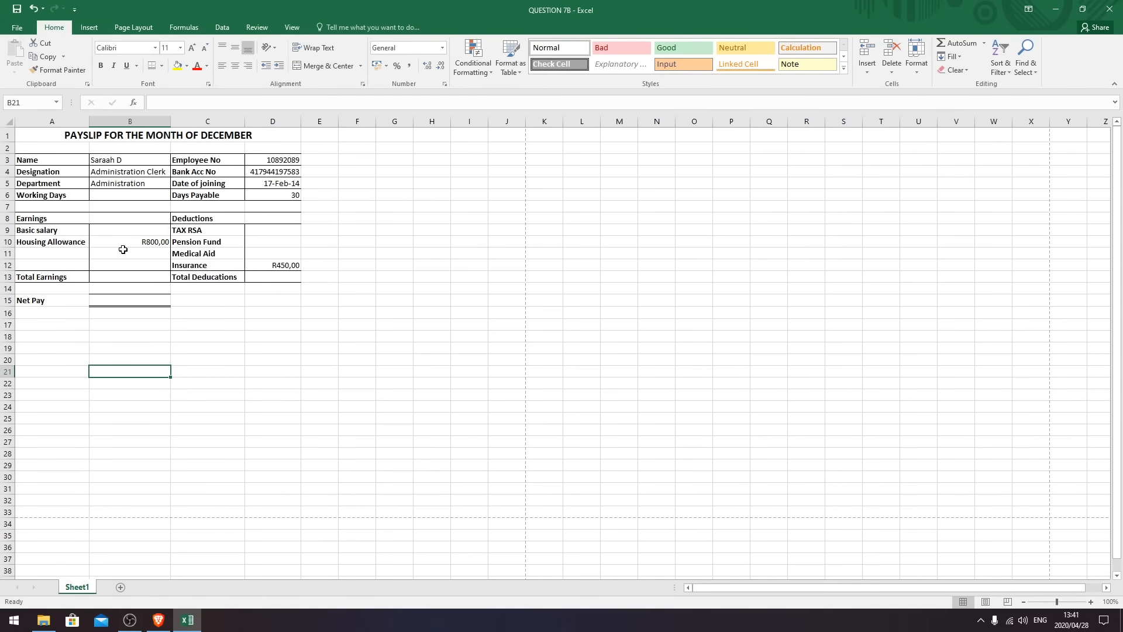
click(175, 449)
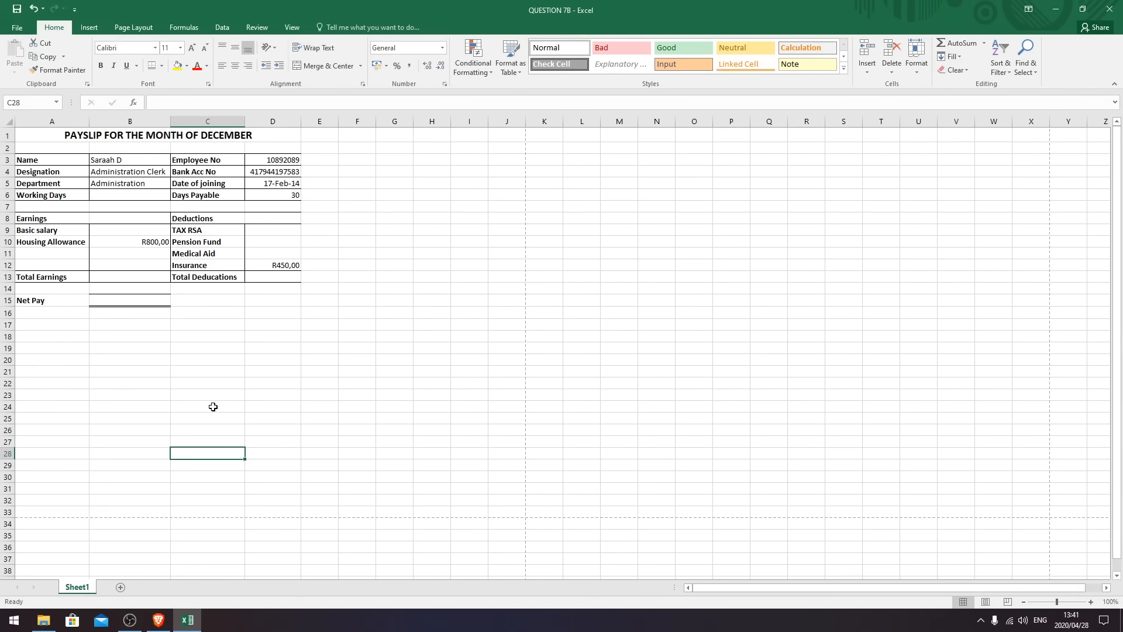
click(36, 219)
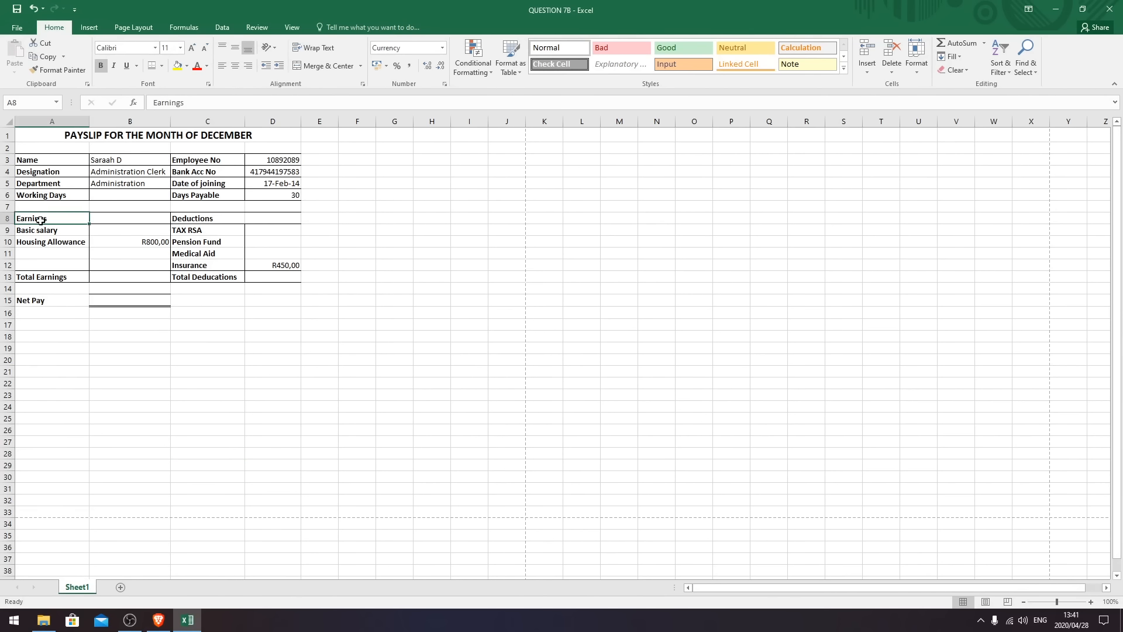
- Merge and centre Earnings across A8:B8 and make it italic
drag(47, 218, 126, 221)
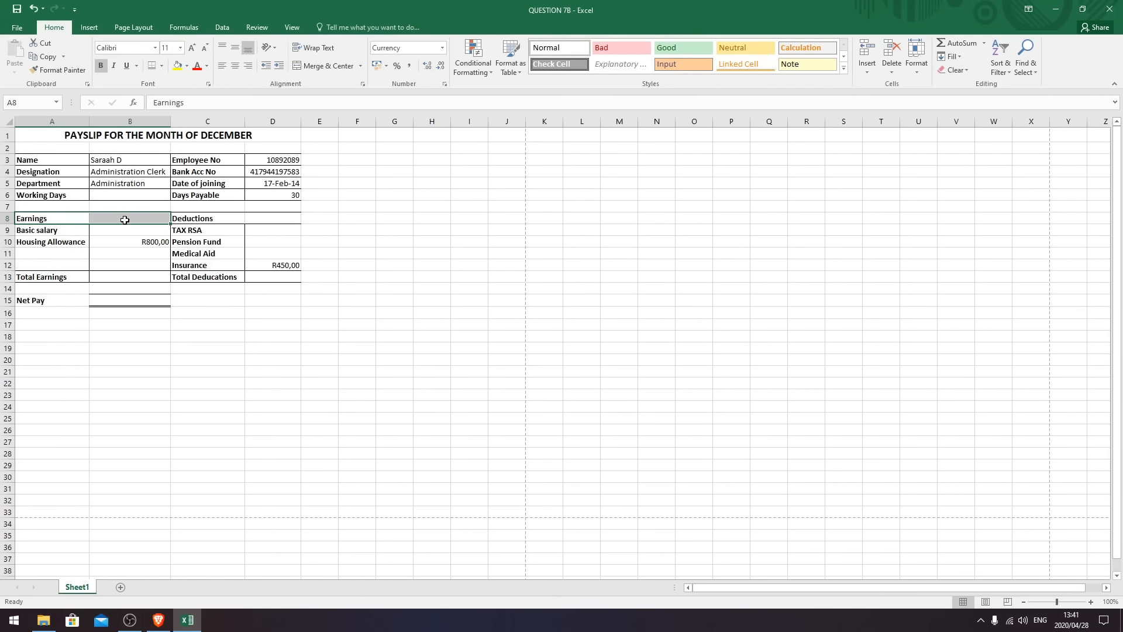
click(330, 66)
click(114, 65)
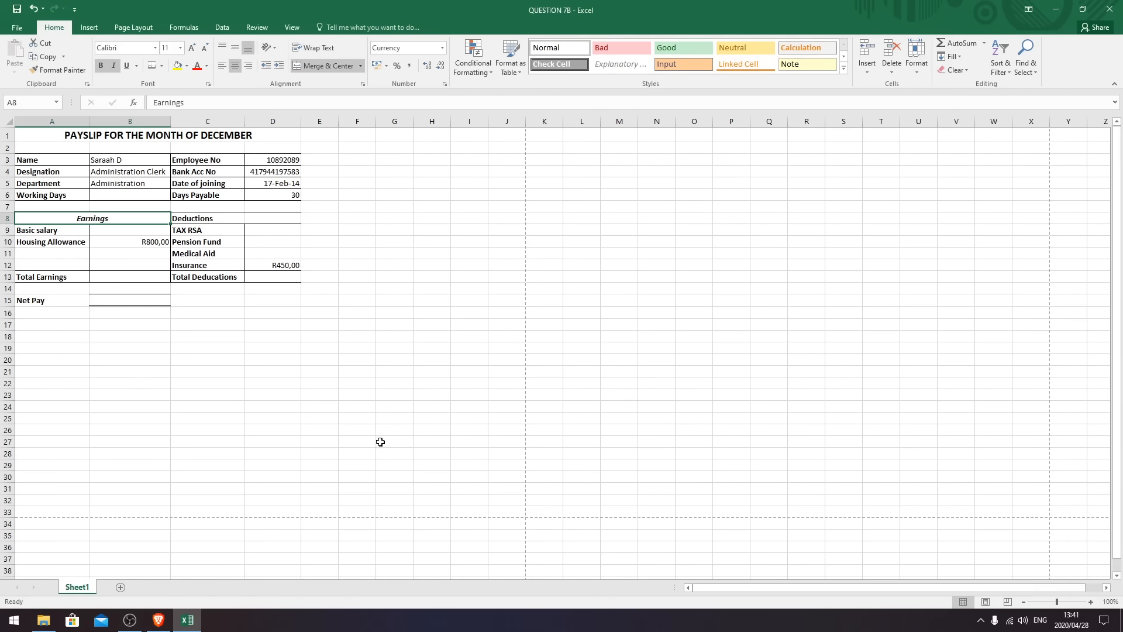
- Merge and centre Deductions across C8:D8 and make it italic
drag(205, 220, 268, 218)
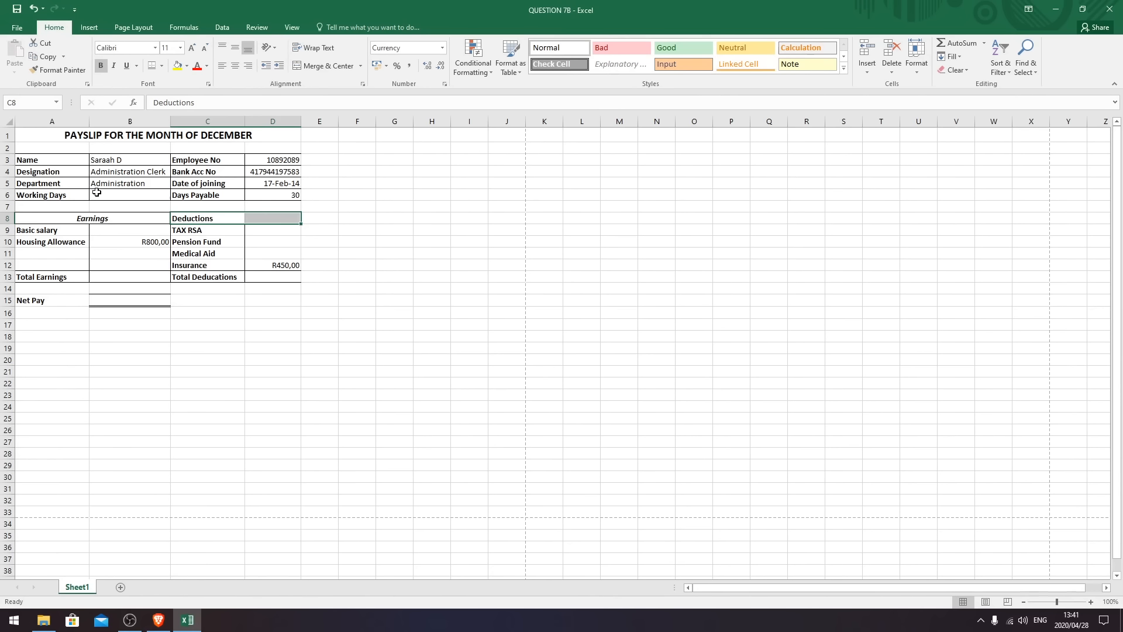
click(322, 67)
click(115, 70)
click(208, 328)
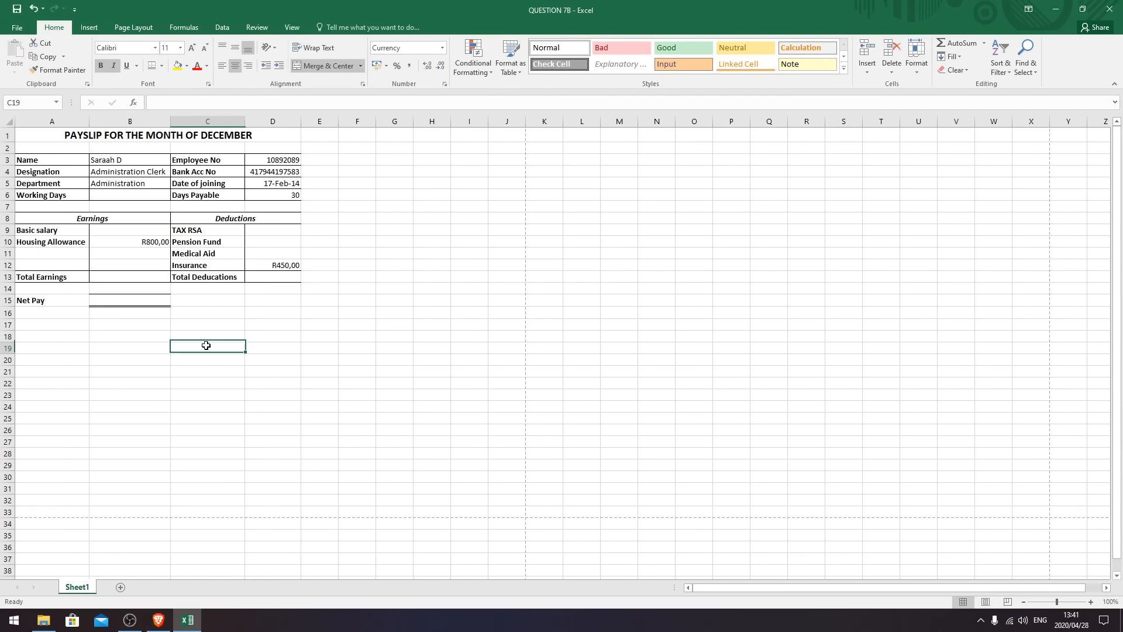
click(188, 348)
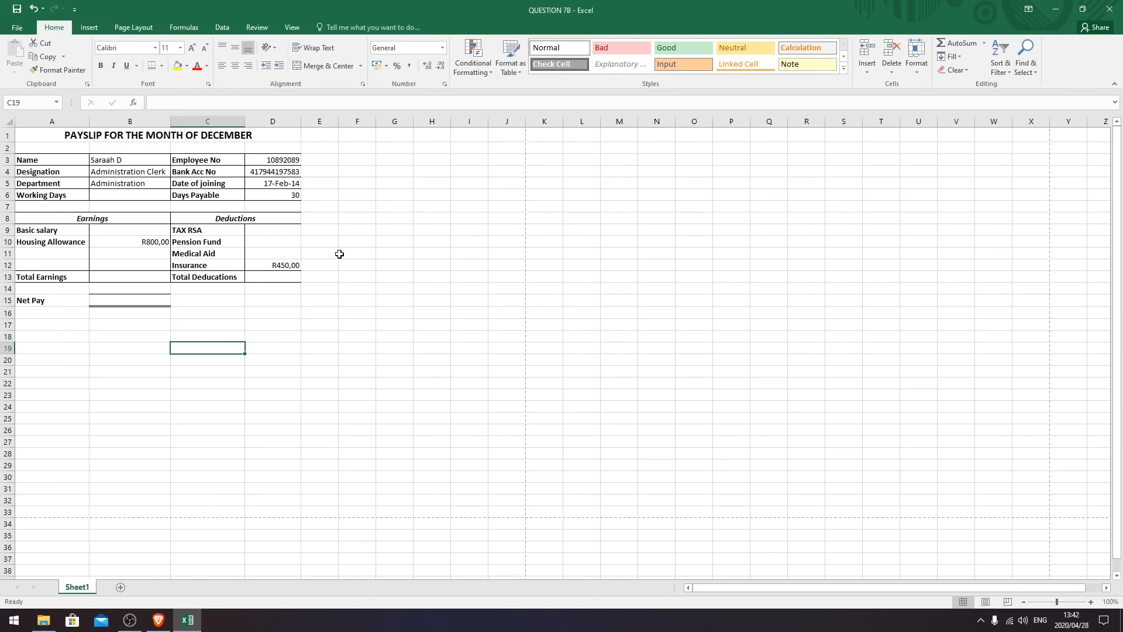
- Enter '17 Febuary 2014' as the Date of joining in D5 and widen column D to fit it
click(281, 182)
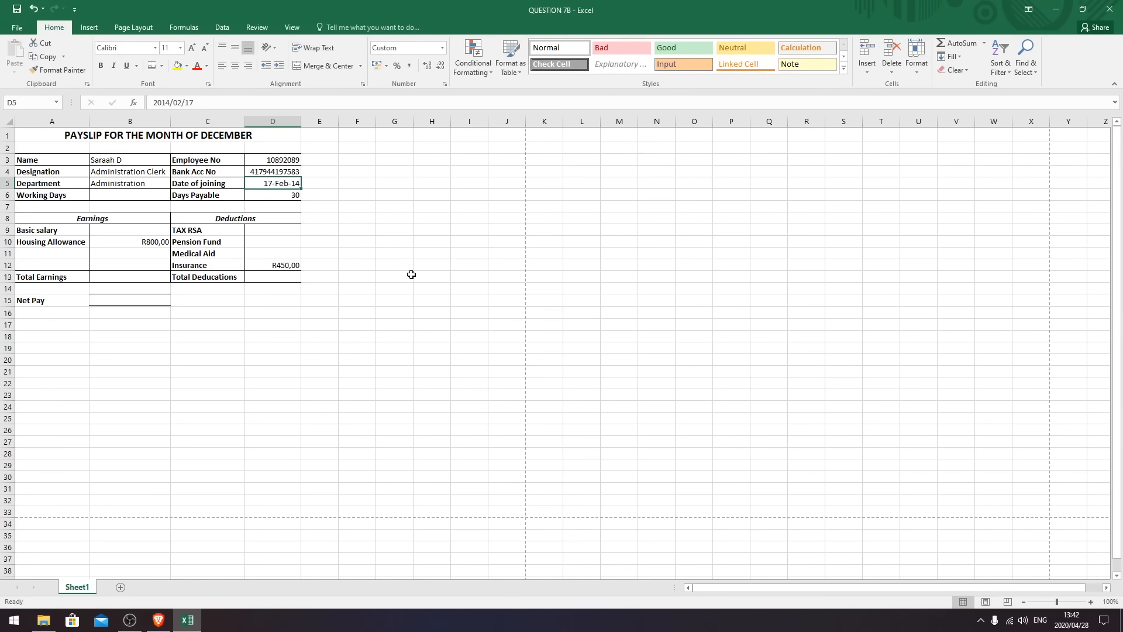
text(17 Fe)
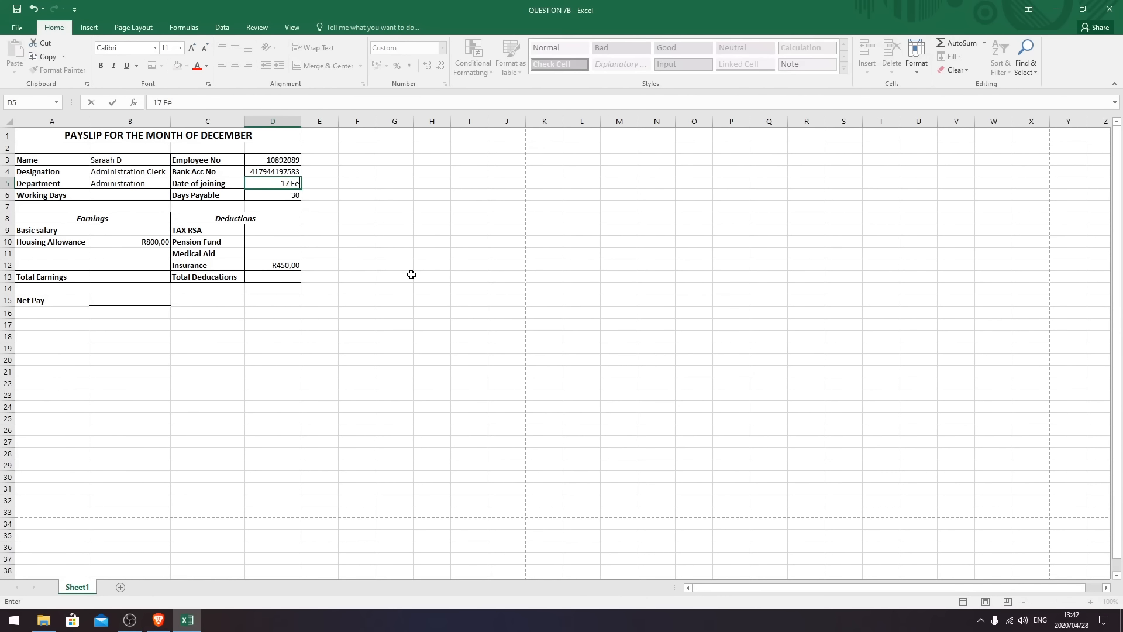
text(buary 2014)
key(Return)
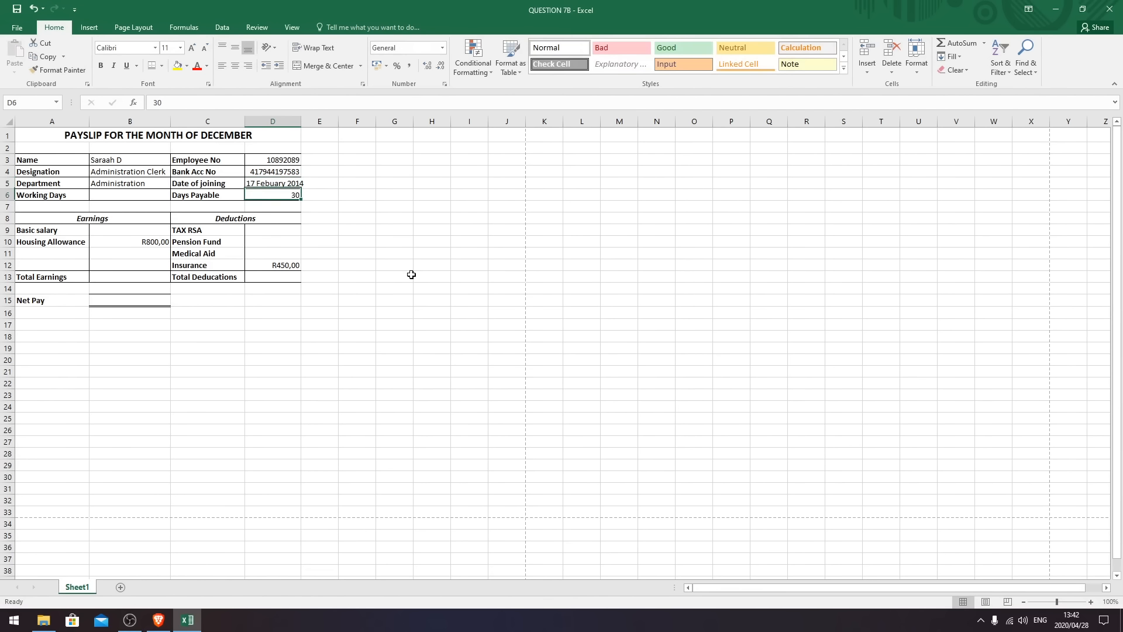
drag(301, 120, 305, 120)
click(342, 347)
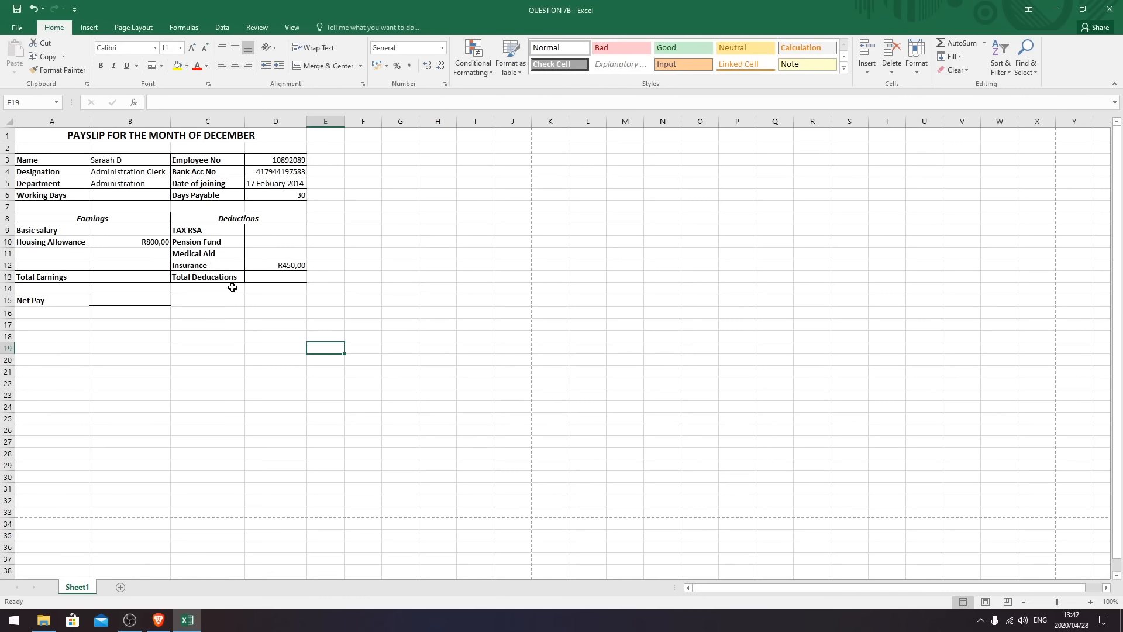
- Retype the A15 label as 'NET PAY' and italicise it, leaving it without underline
click(32, 300)
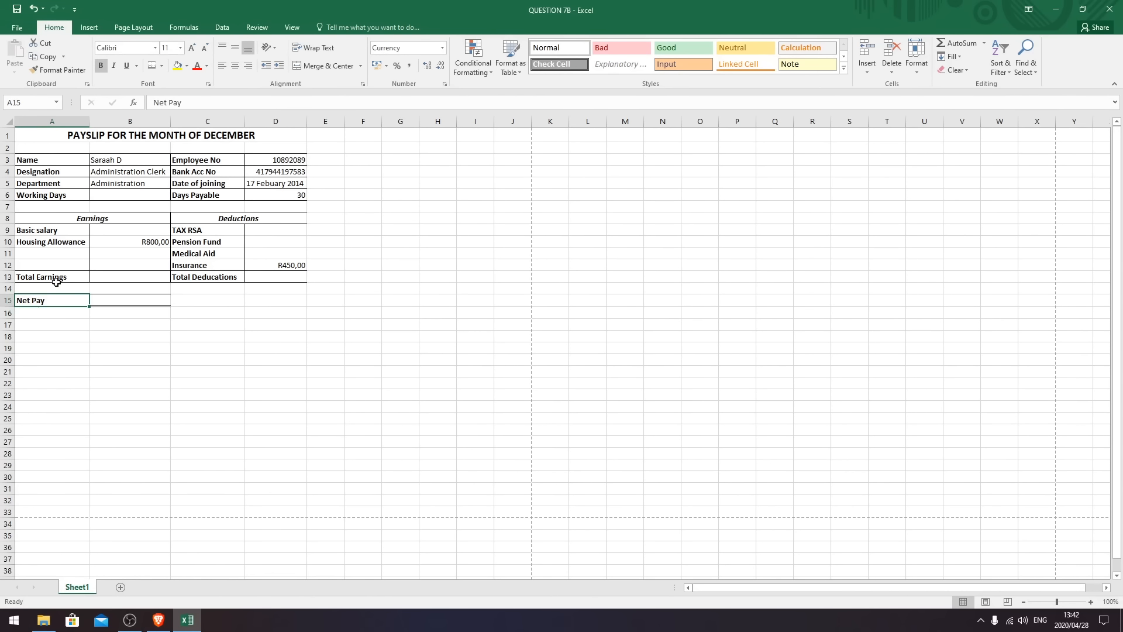
double_click(46, 300)
key(BackSpace)
key(BackSpace)
key(BackSpace)
key(BackSpace)
key(BackSpace)
key(BackSpace)
key(BackSpace)
text(NET PAY)
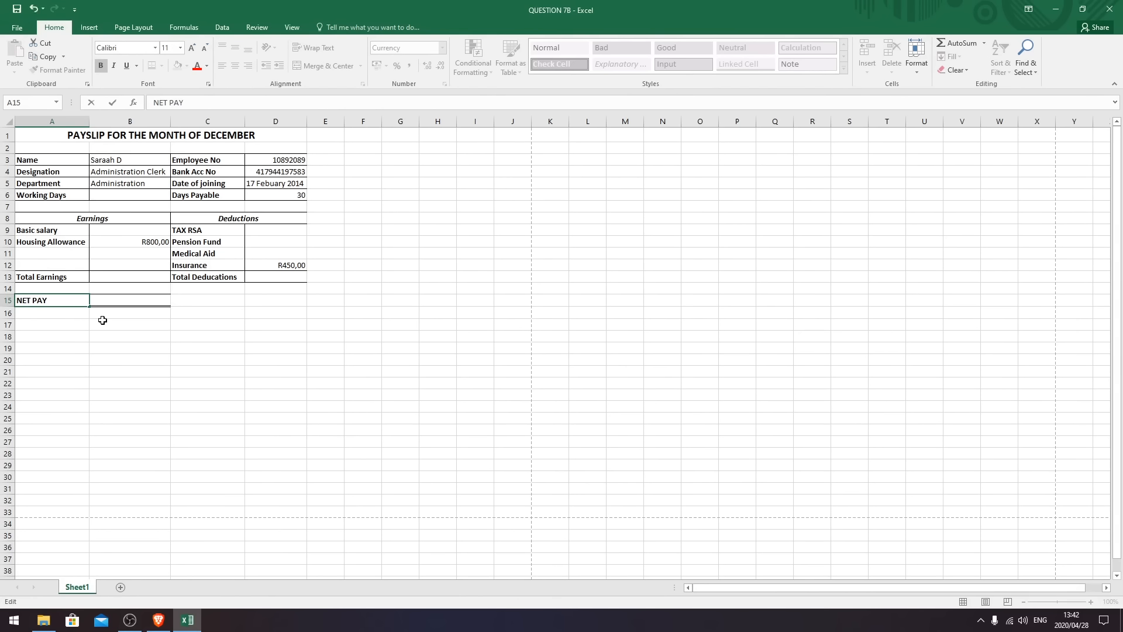
click(77, 355)
click(52, 301)
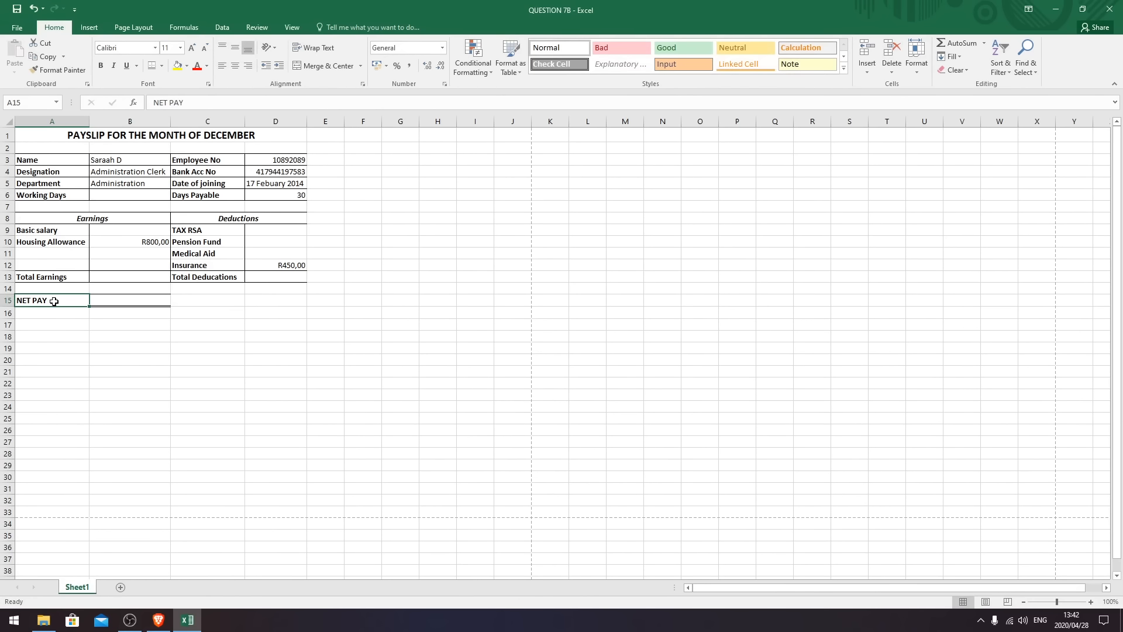
click(127, 67)
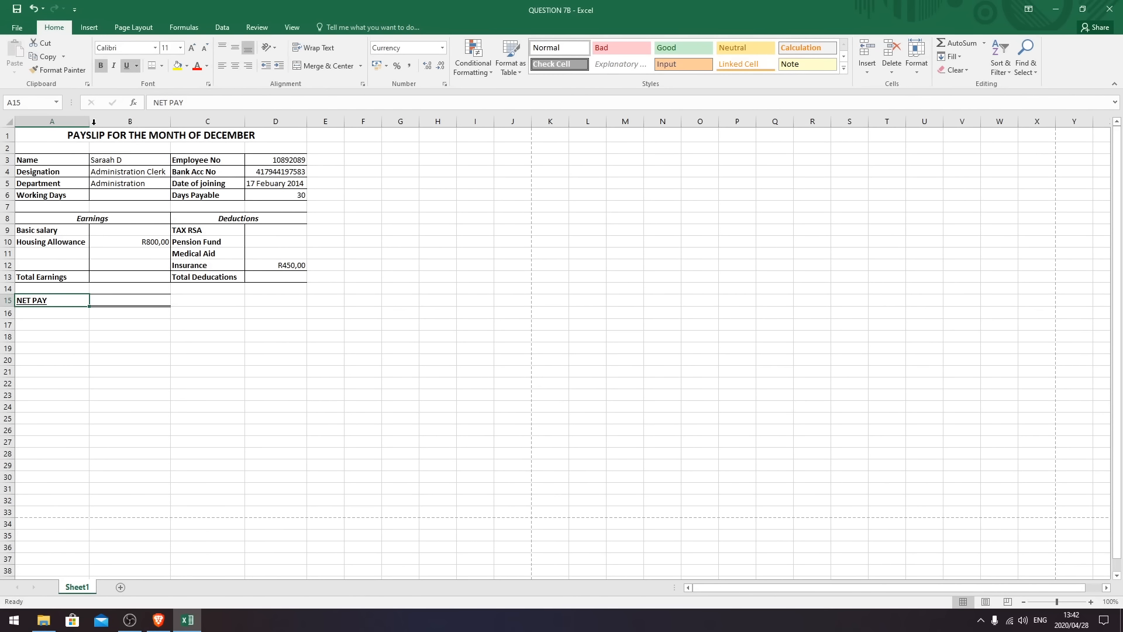
click(126, 66)
click(113, 65)
click(61, 372)
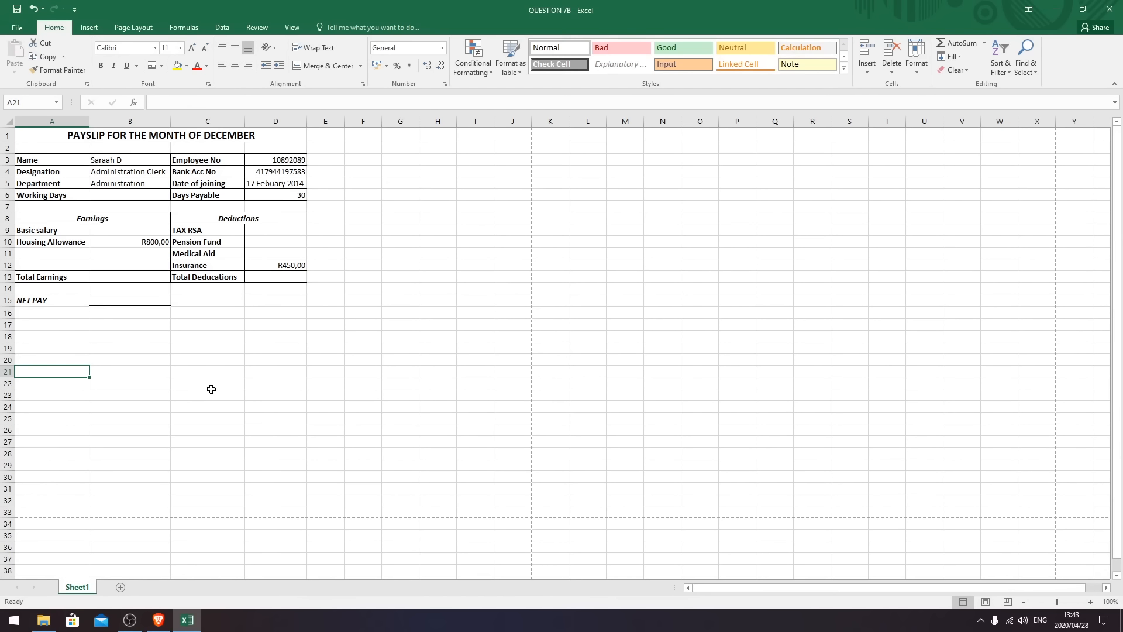
- Enter the basic salary in B9 as the formula =500*30
click(131, 228)
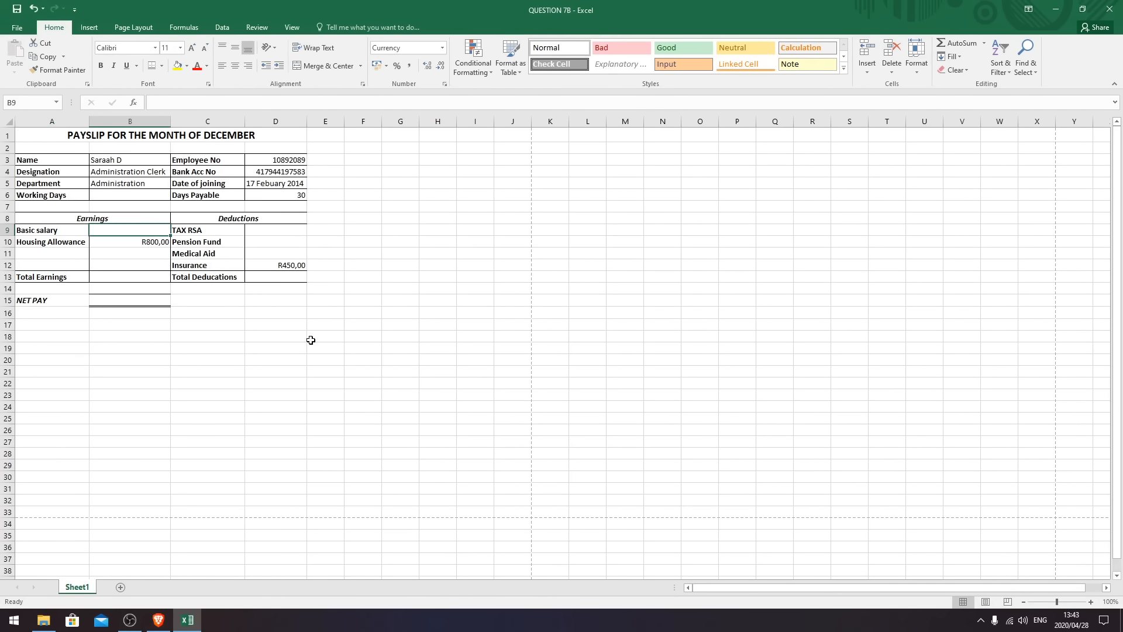
text(=)
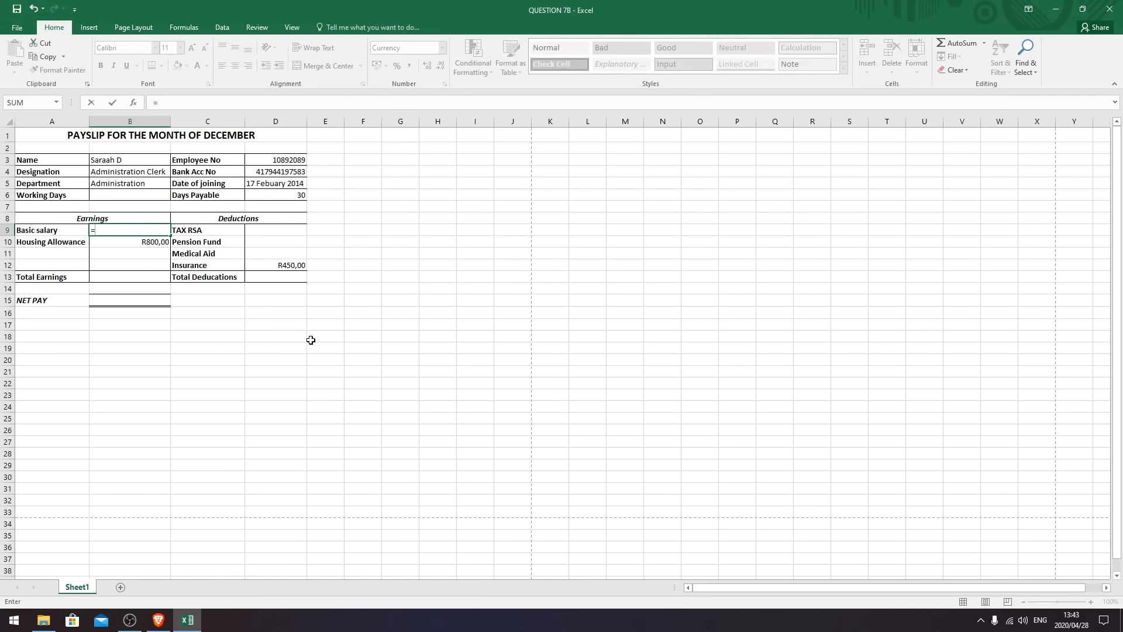
text(5)
text(00*30)
key(Return)
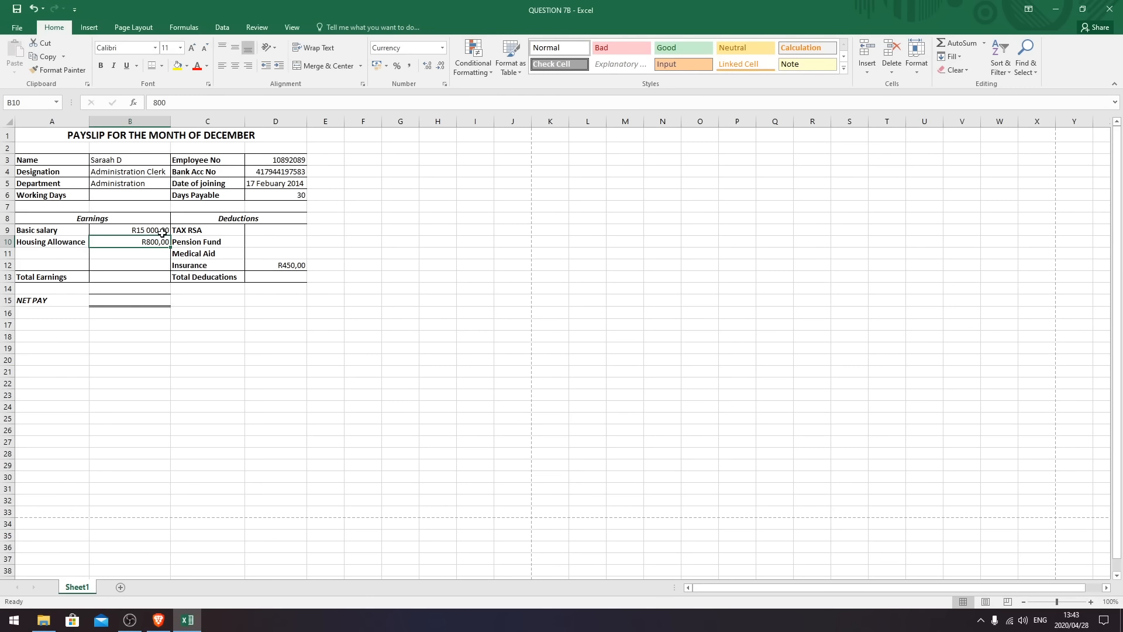
- Calculate TAX RSA in D9 as 15% of basic salary with =B9*15%
click(262, 232)
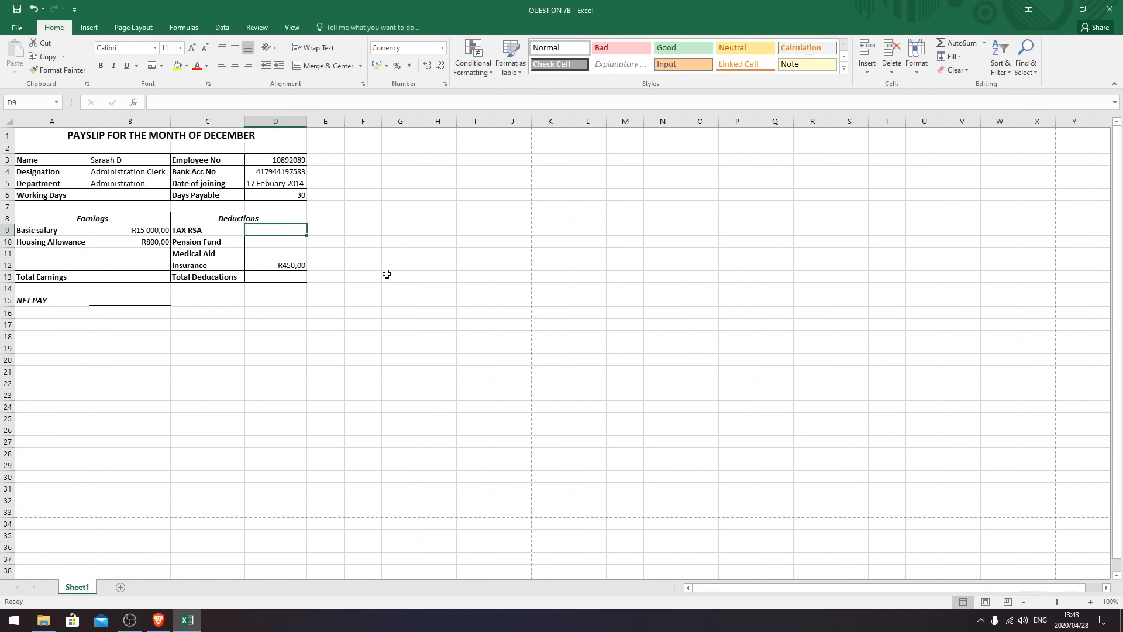
text(=)
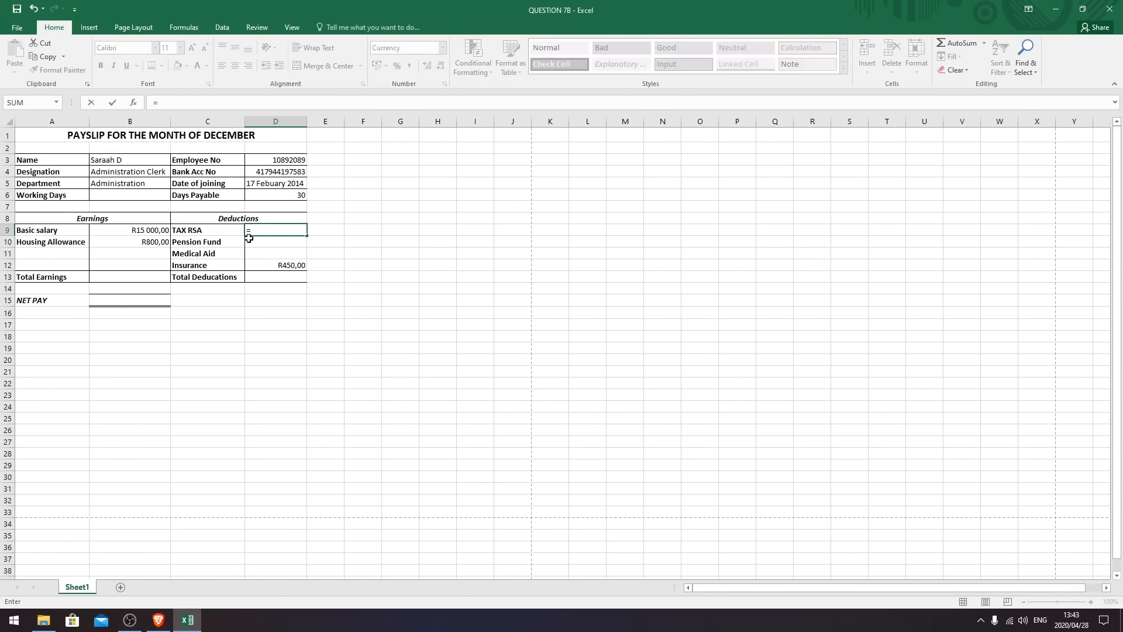
click(149, 229)
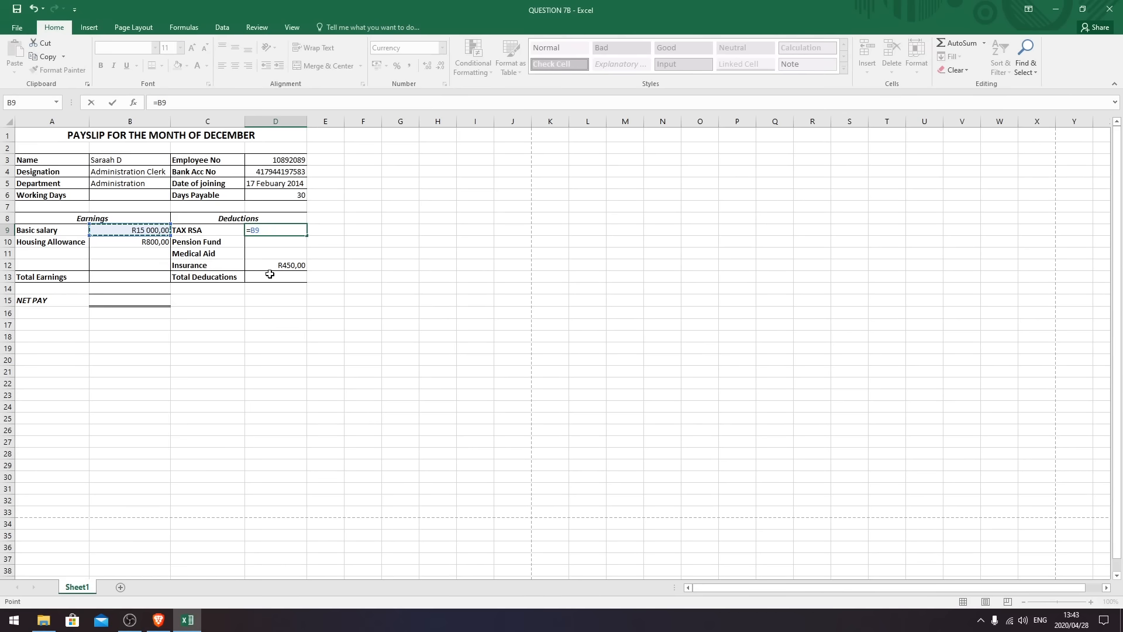
text(*15%)
key(Return)
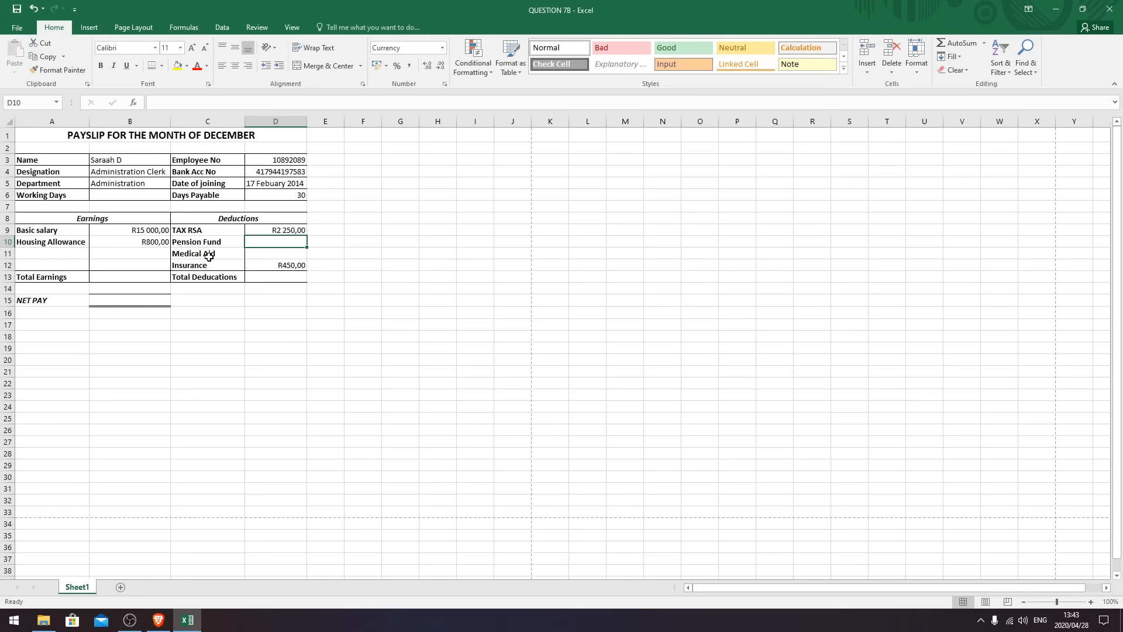
- Set Pension Fund in D10 to =B9*2% and Medical Aid in D11 to =160*3
text(=)
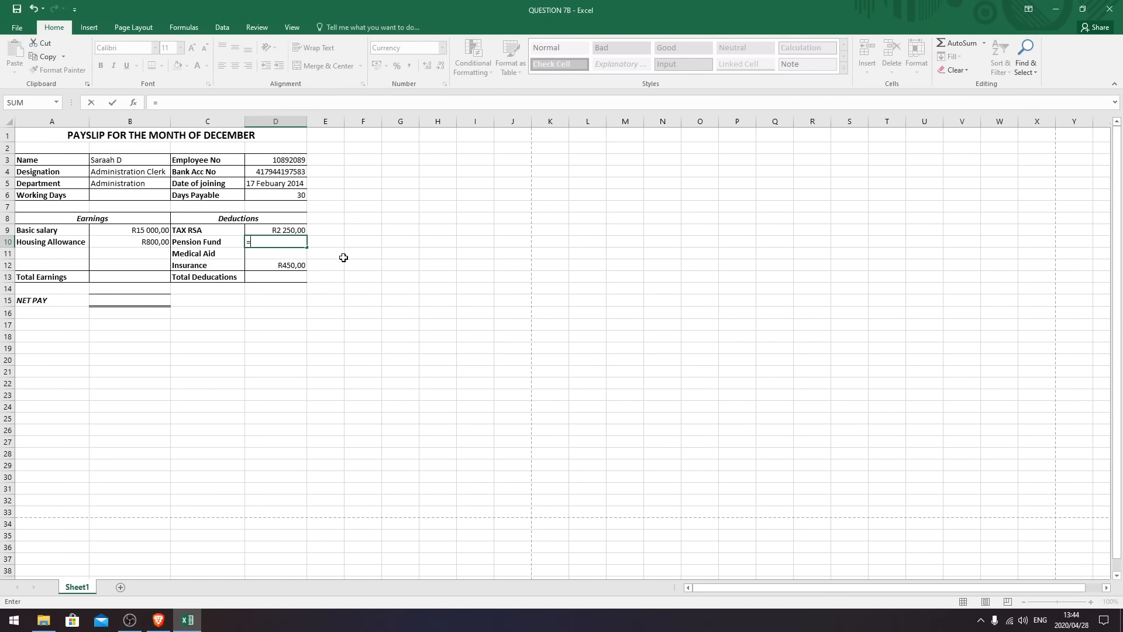
click(149, 232)
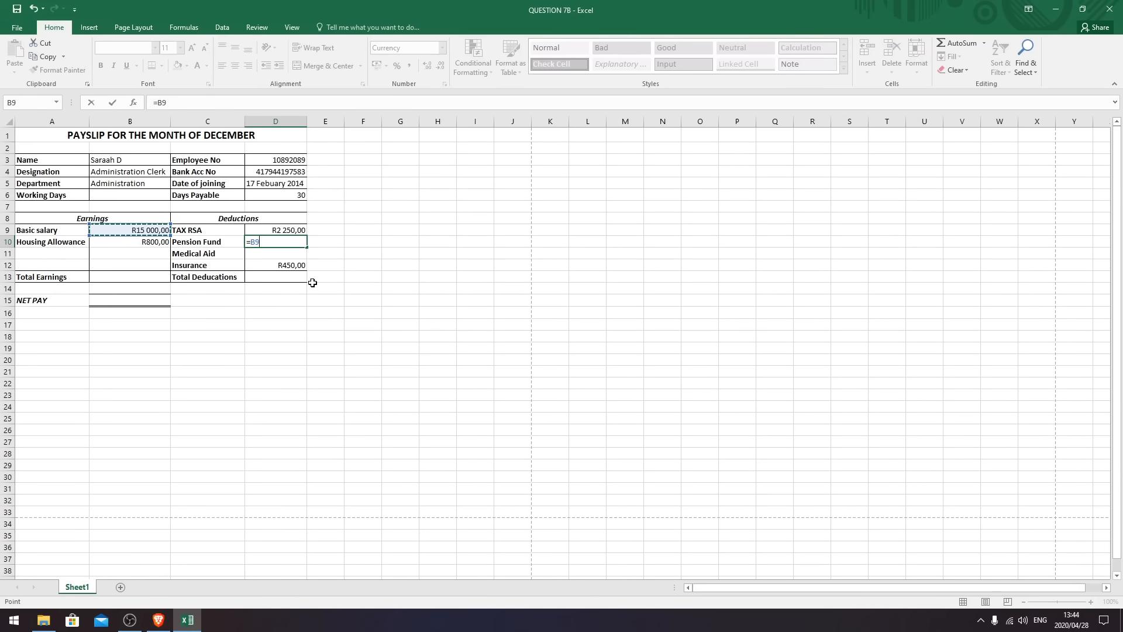
text(*2%)
key(Return)
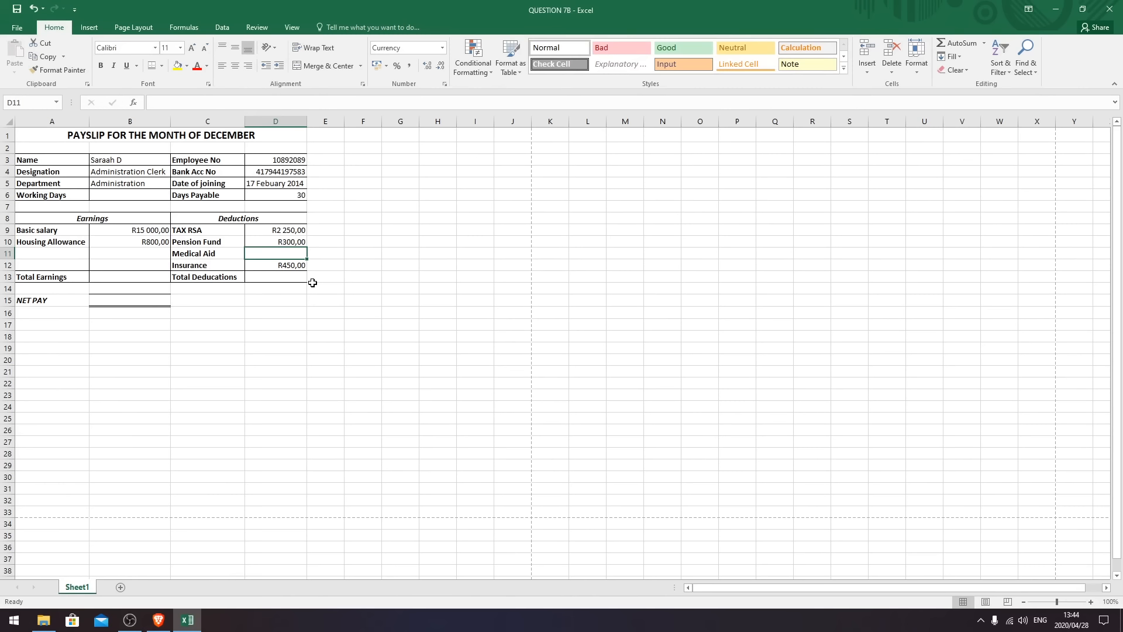
text(=160)
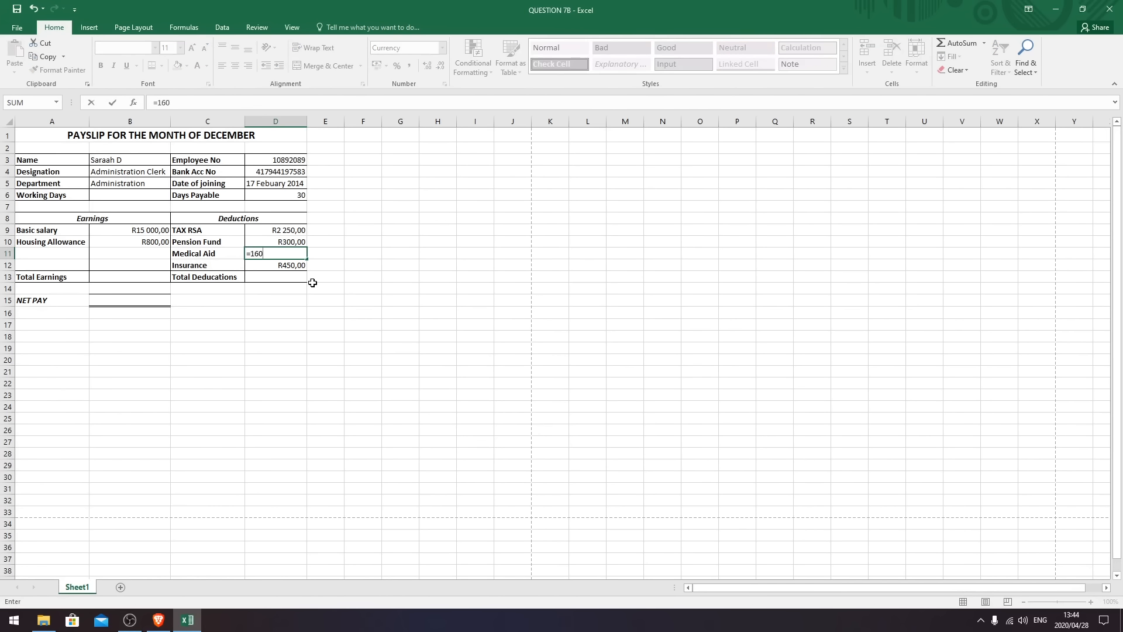
text(*3)
key(Return)
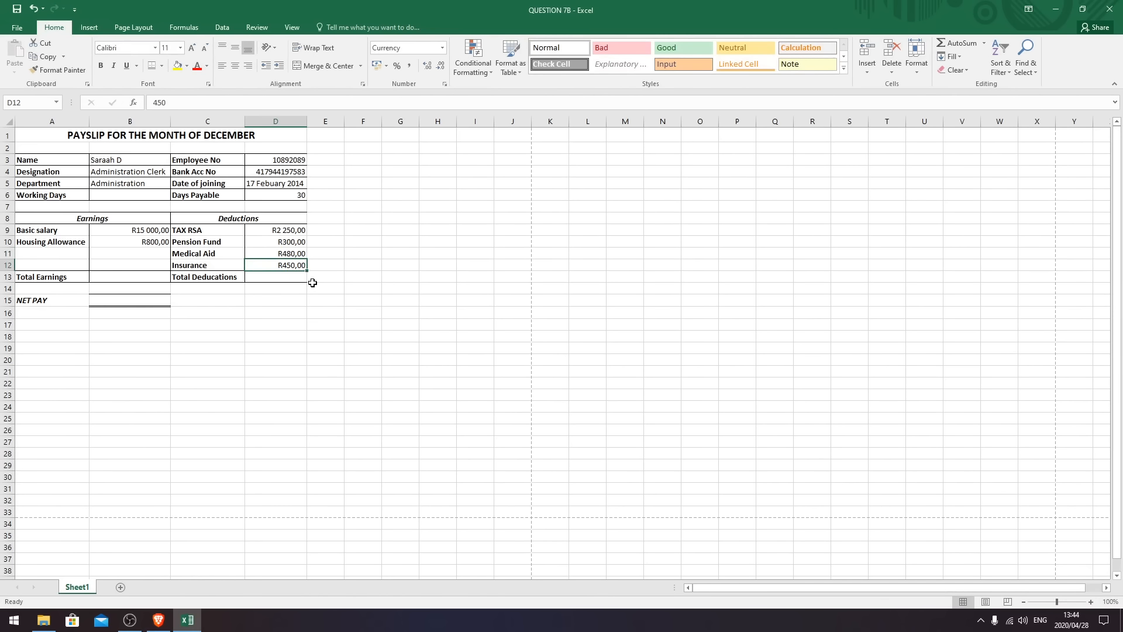
- Total the earnings in B13 with =SUM(B9:B10)
click(111, 279)
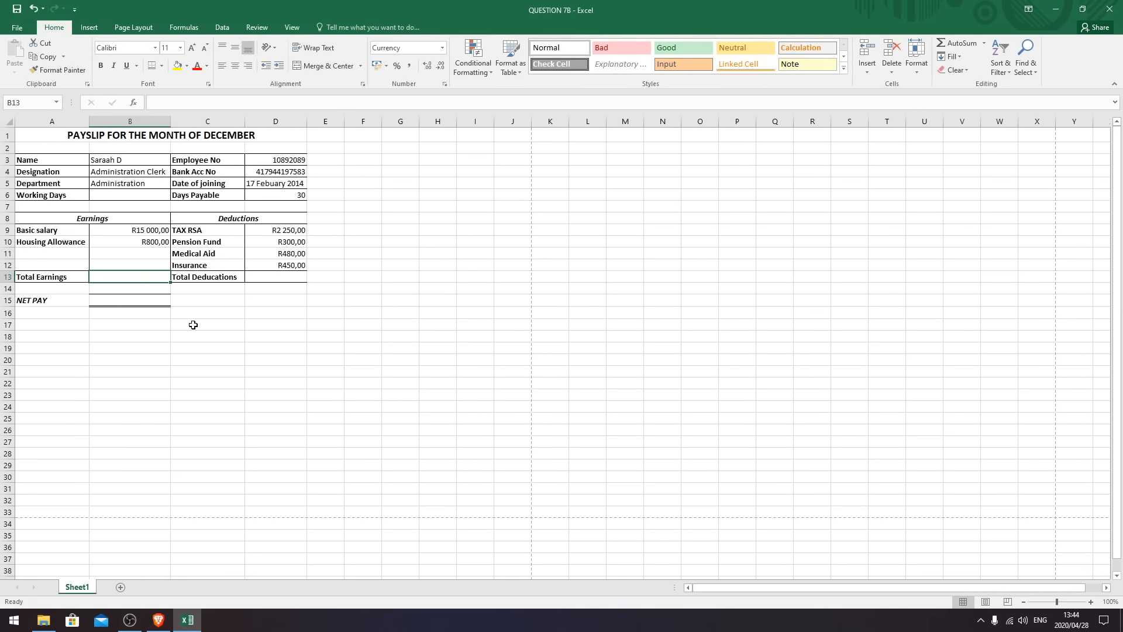
text(=sum()
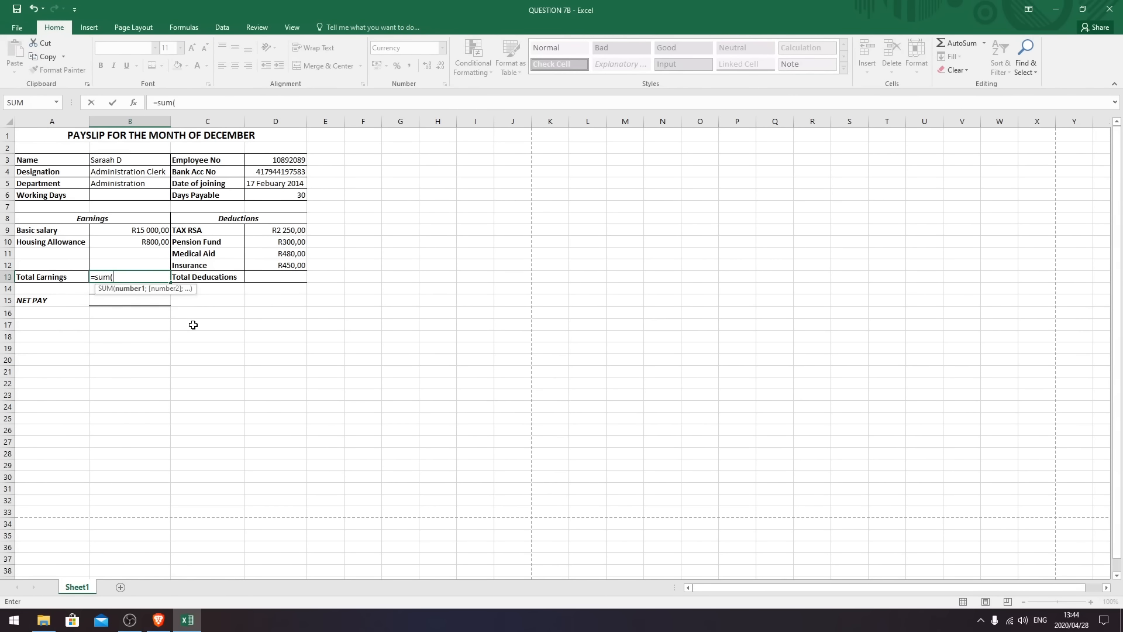
drag(129, 234, 136, 243)
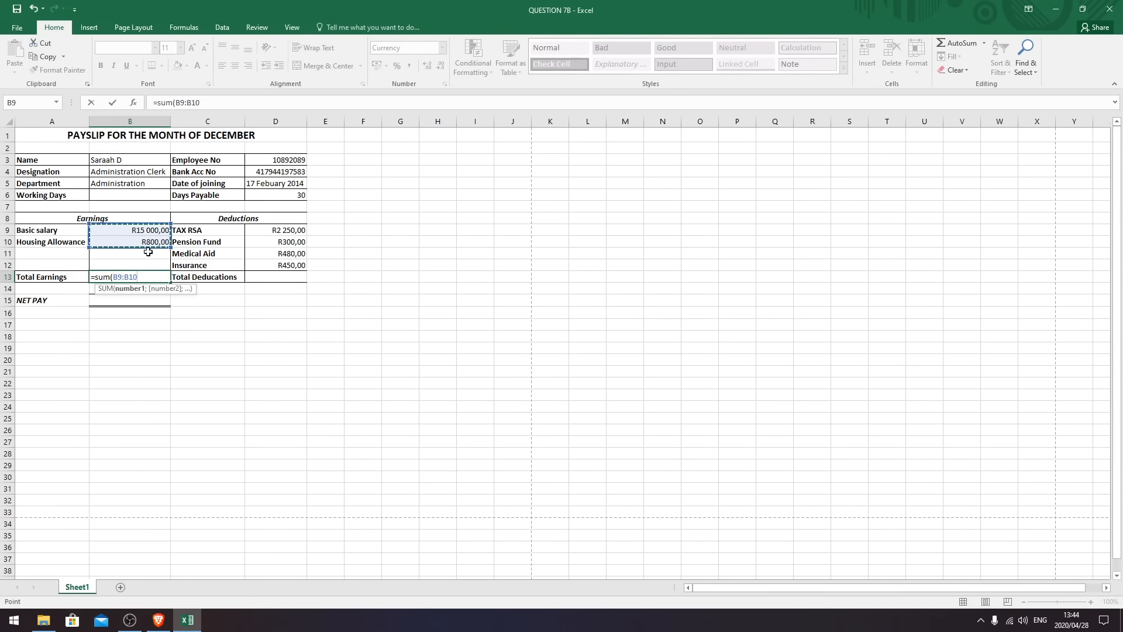
key(Return)
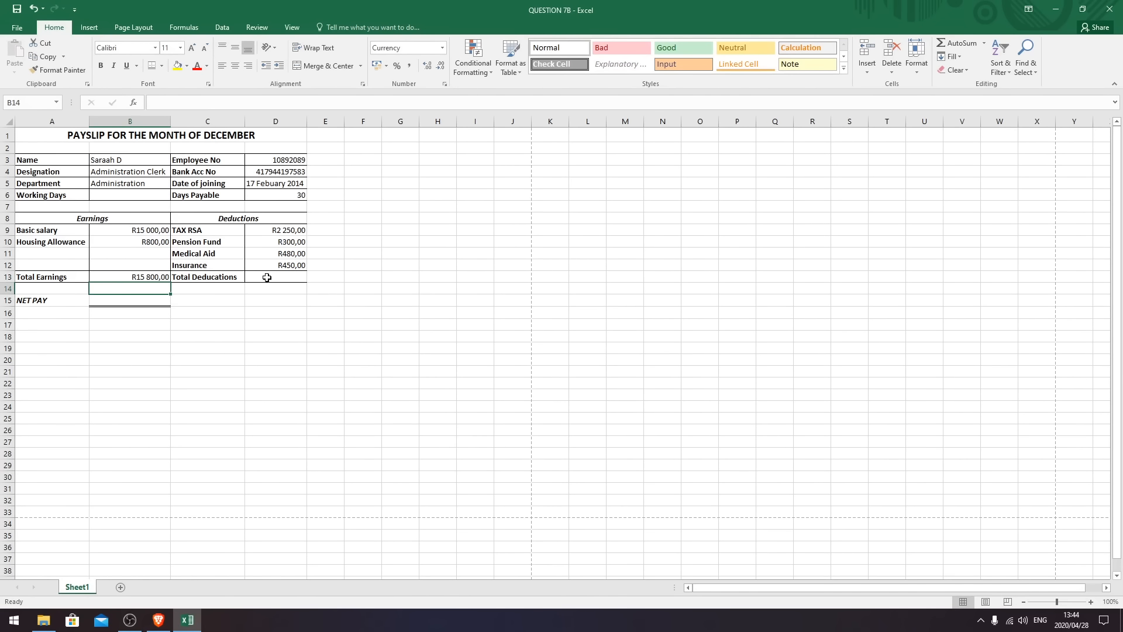
- Total the deductions in D13 with =SUM(D9:D12)
click(273, 278)
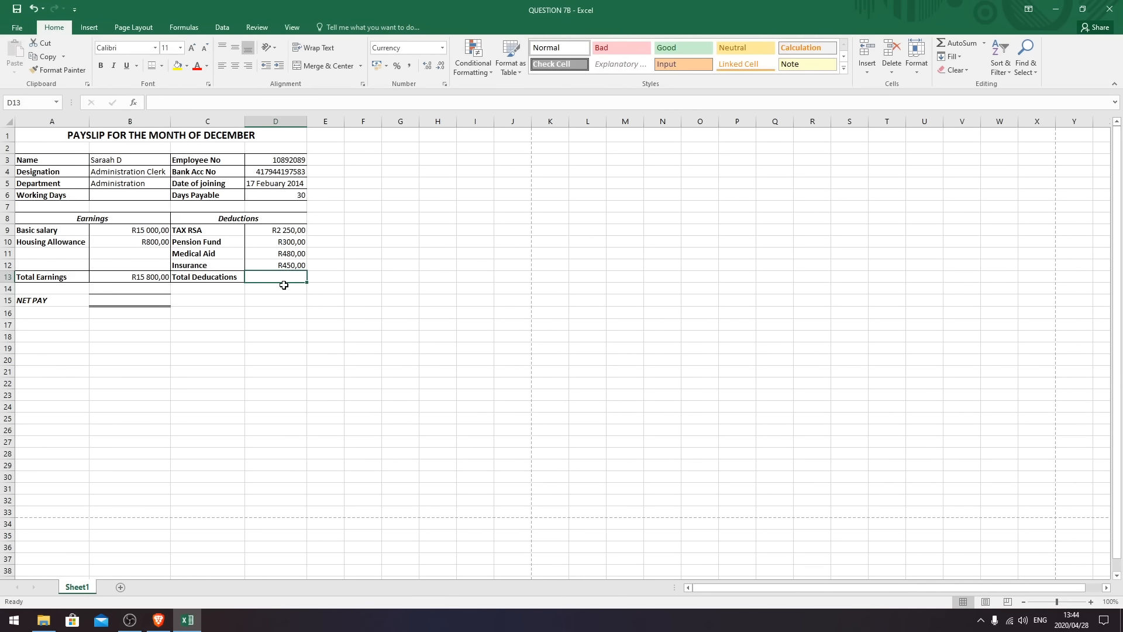
text(=sum()
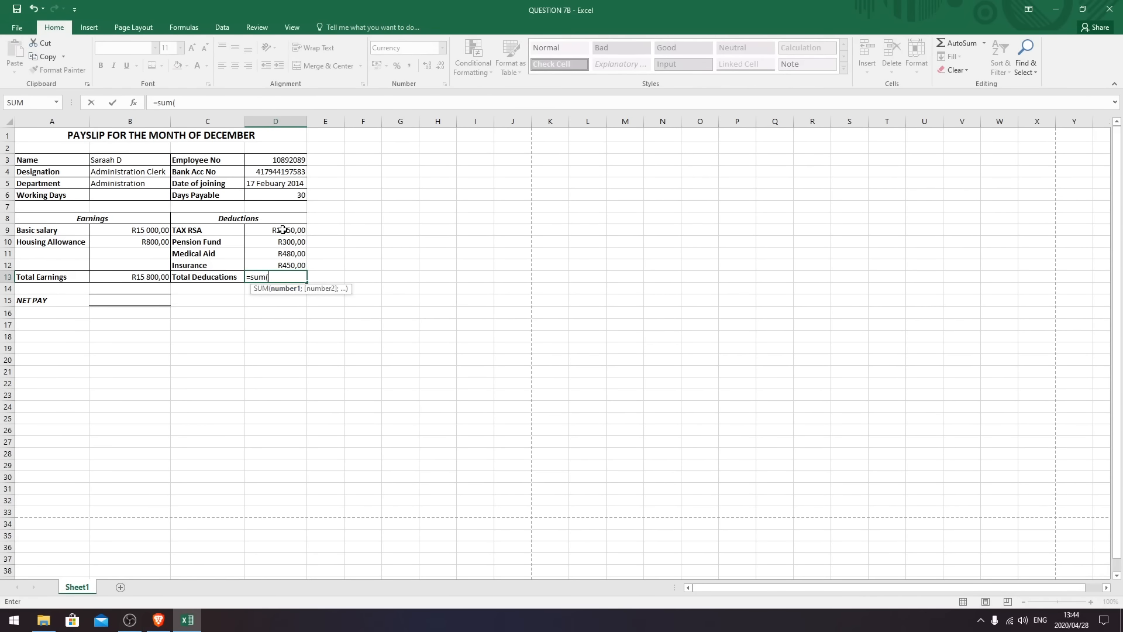
drag(283, 230, 285, 266)
text())
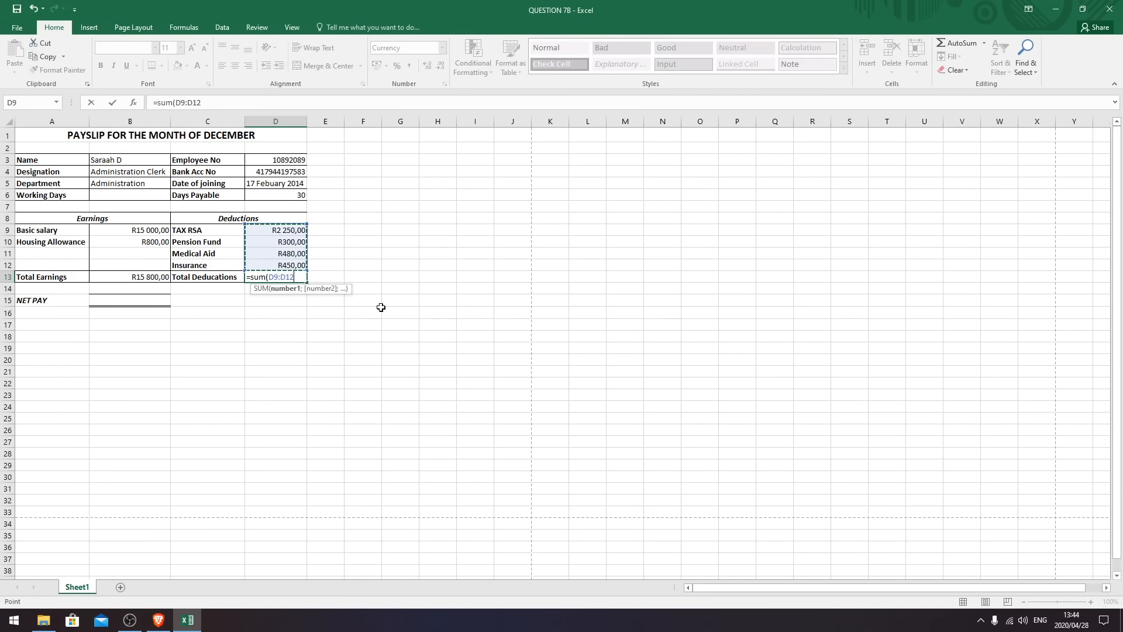
key(Return)
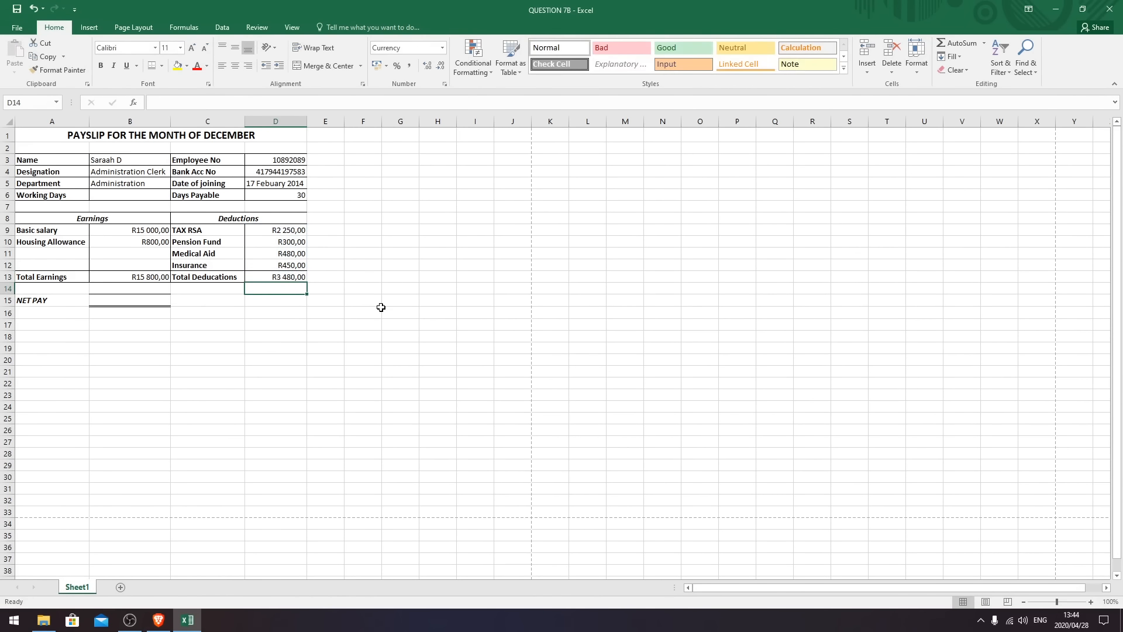
- Calculate NET PAY in B15 as =B13-D13, giving R12 320,00
click(115, 304)
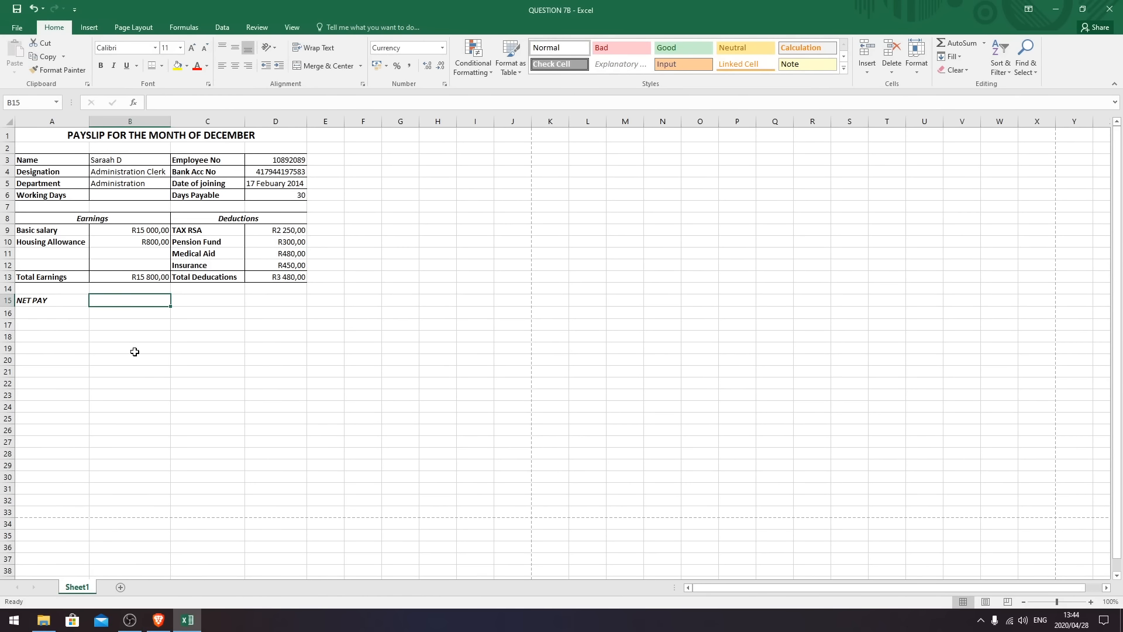
text(=)
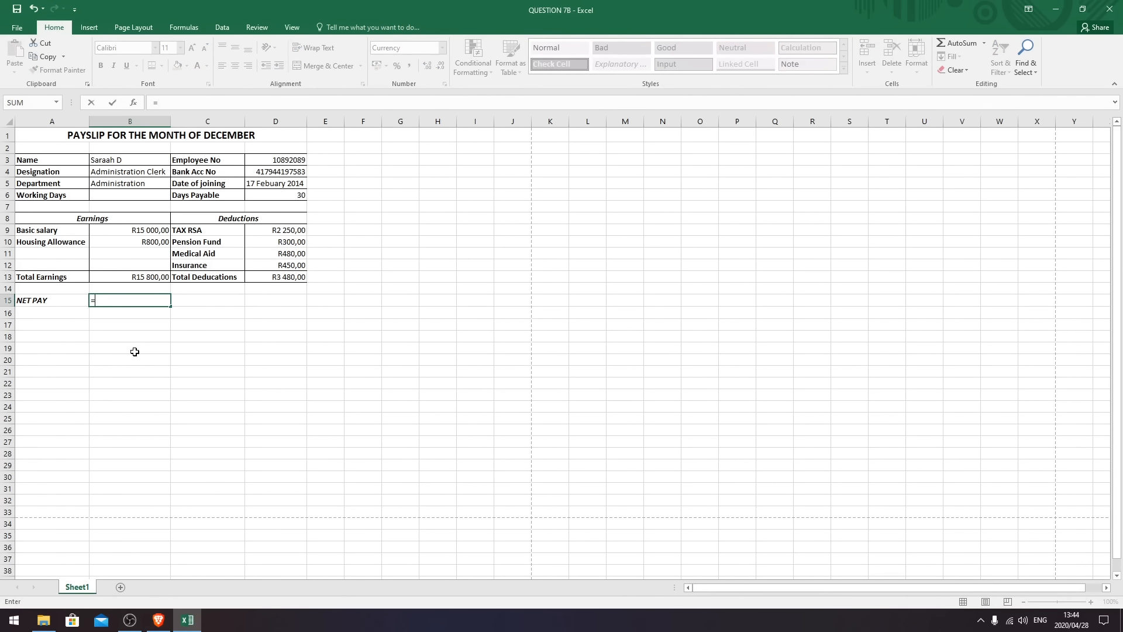
click(152, 280)
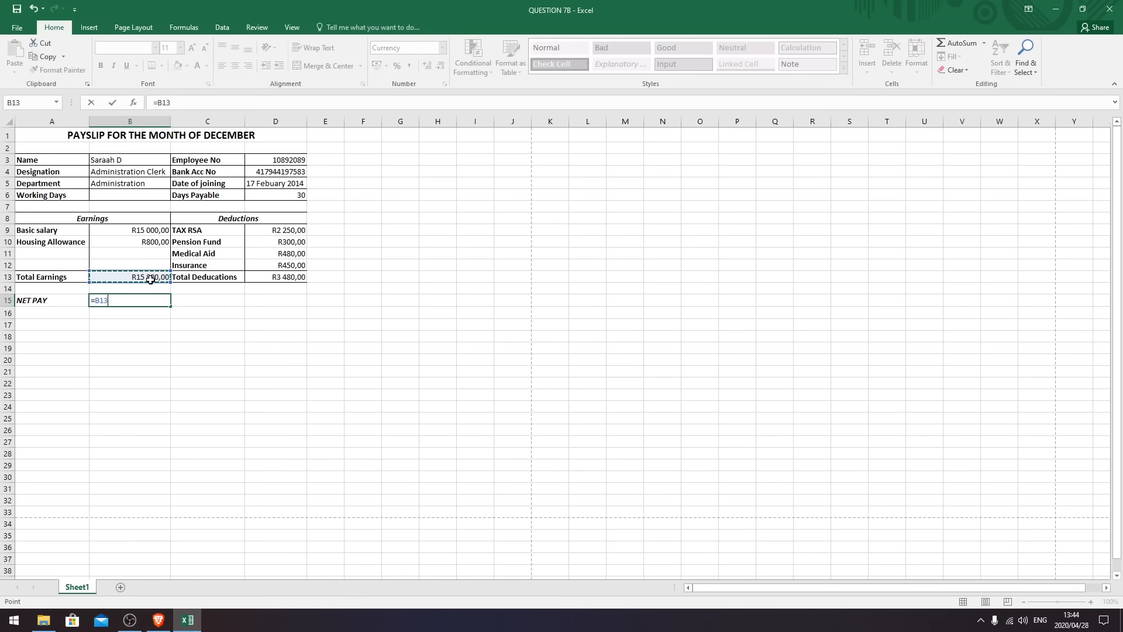
text(_)
key(BackSpace)
text(-)
click(276, 277)
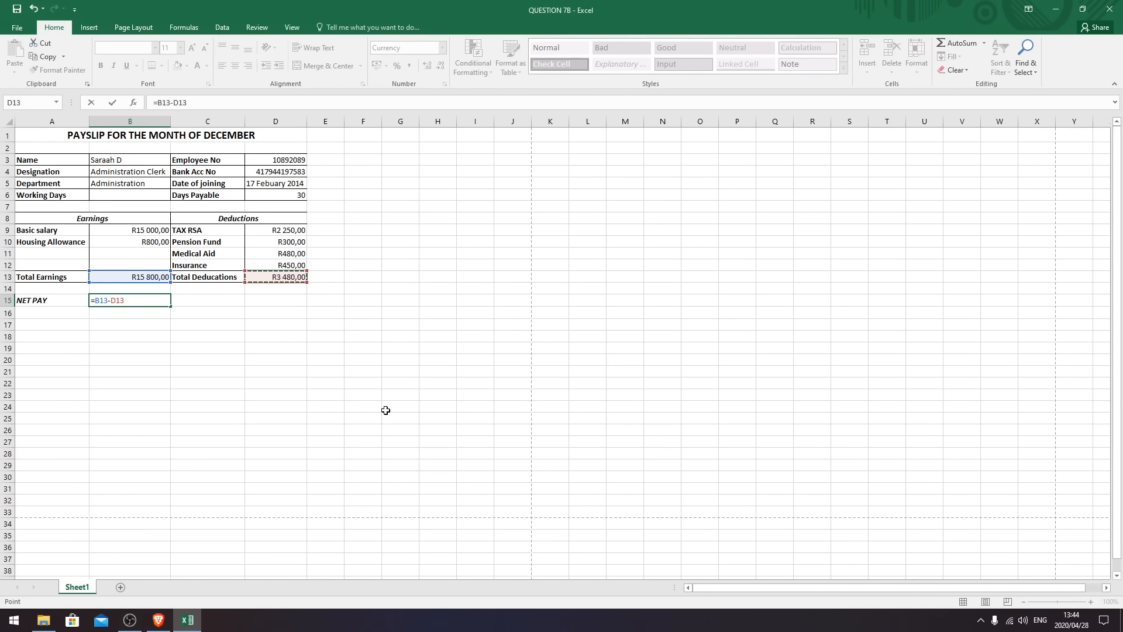
key(Return)
click(112, 436)
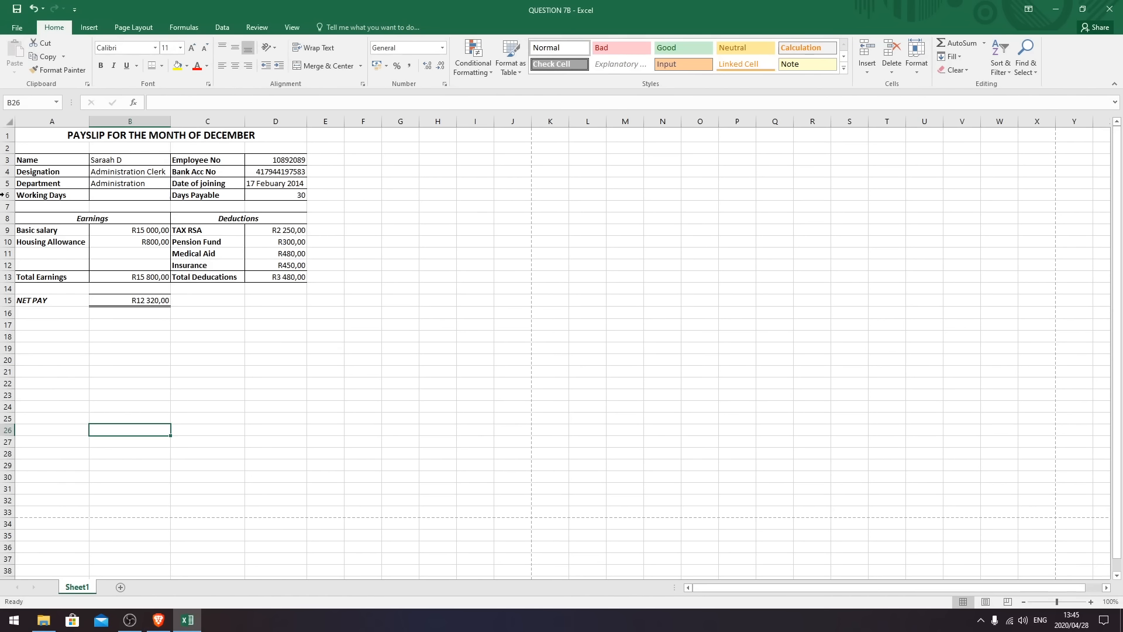
click(256, 381)
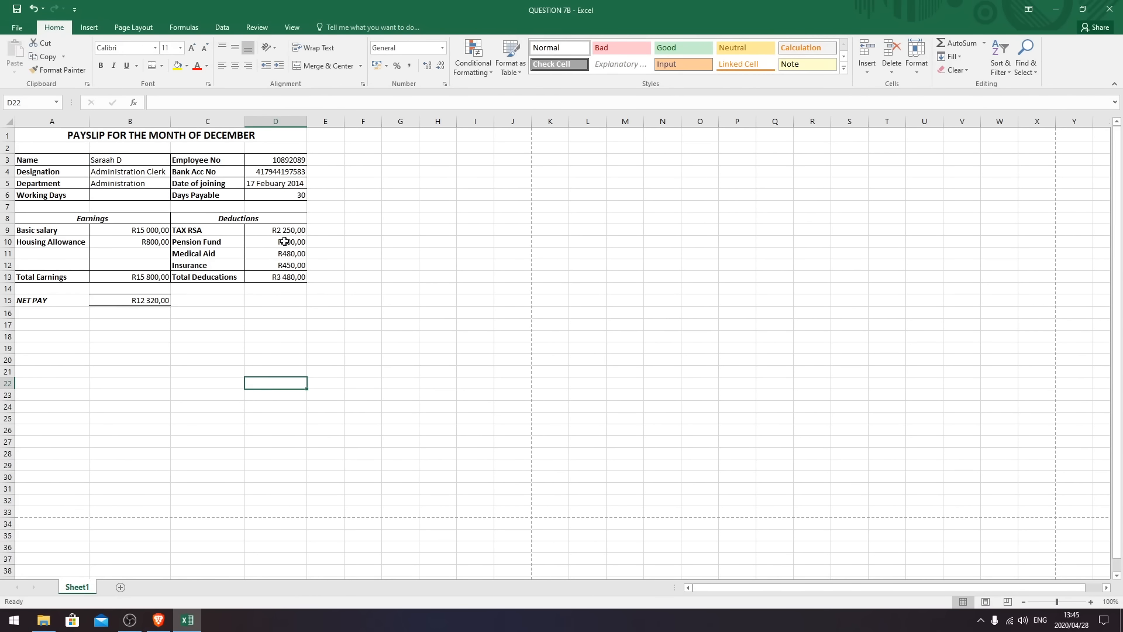
click(41, 219)
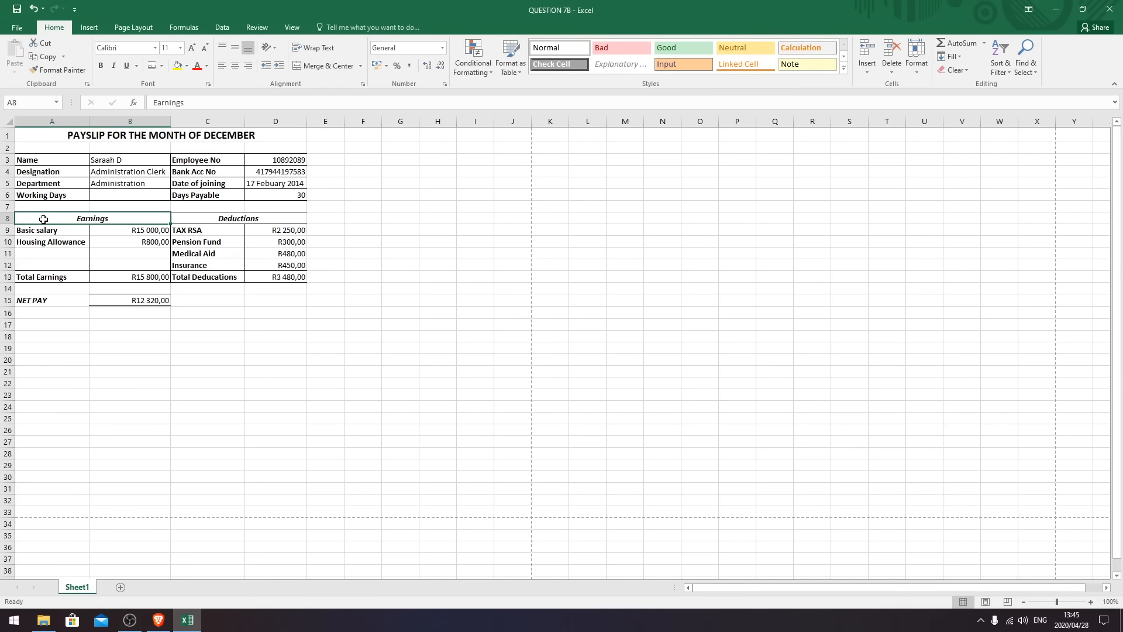
drag(79, 218, 255, 302)
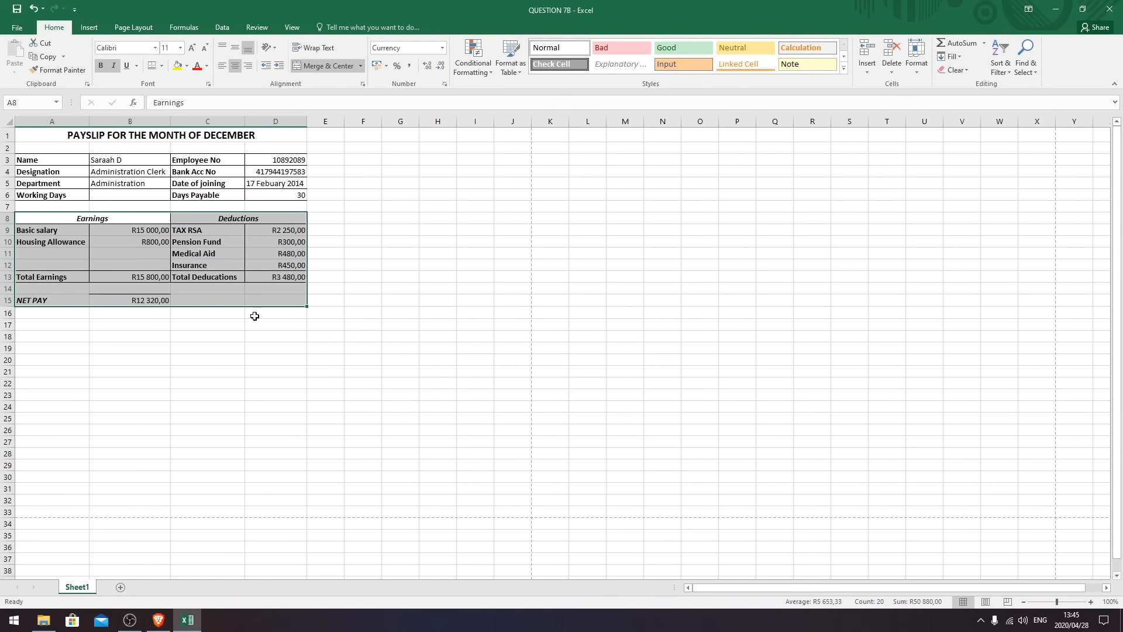
click(225, 392)
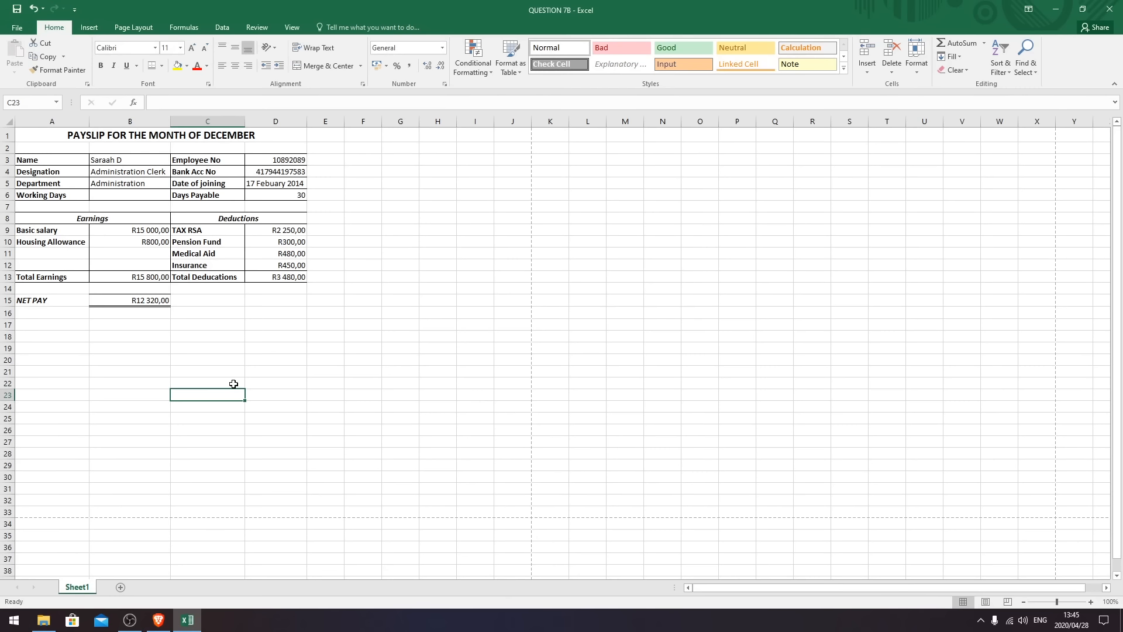
click(409, 338)
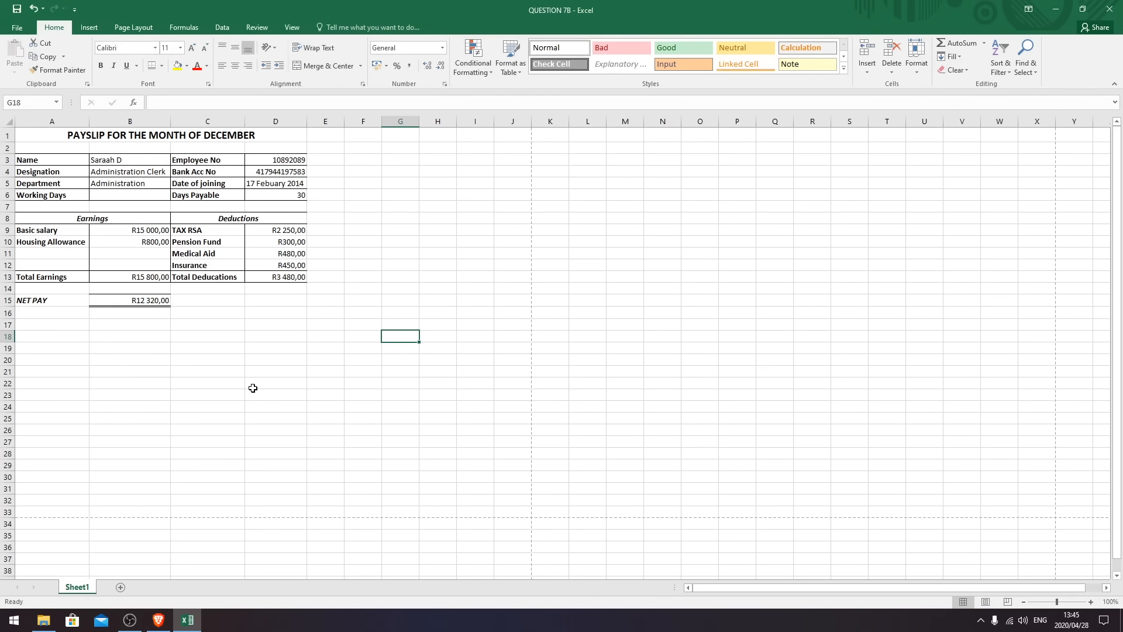
click(250, 368)
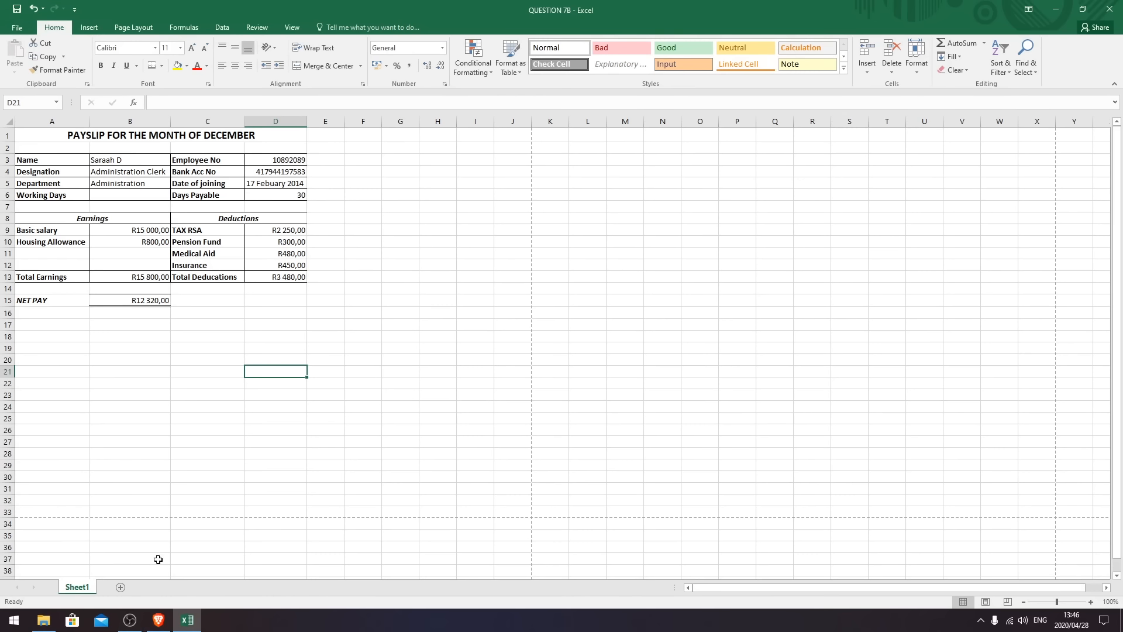
click(177, 378)
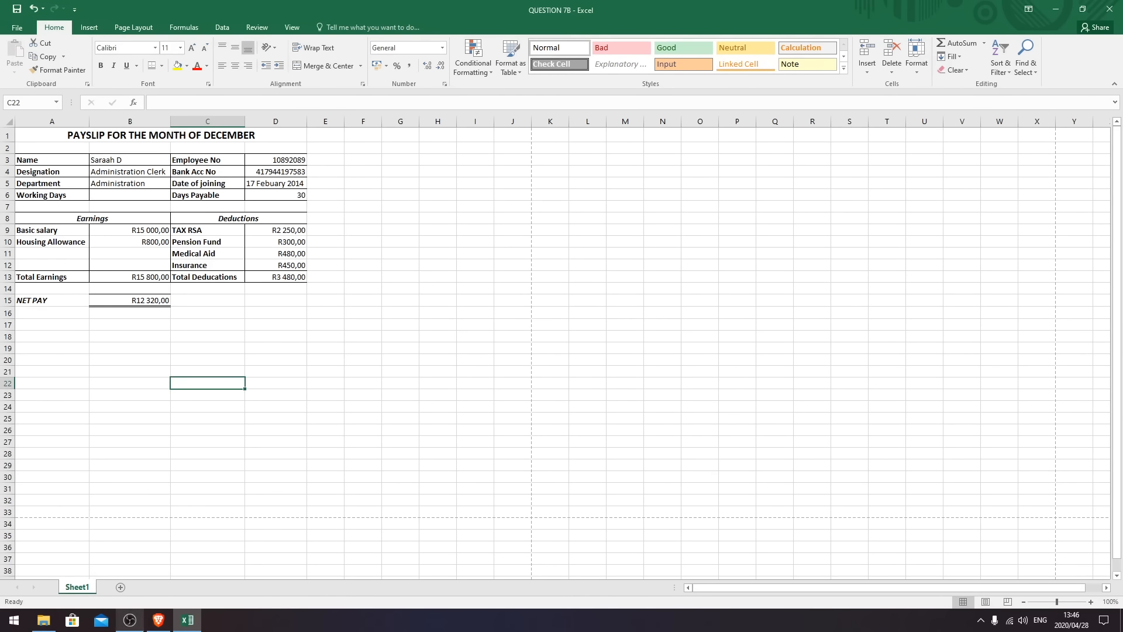